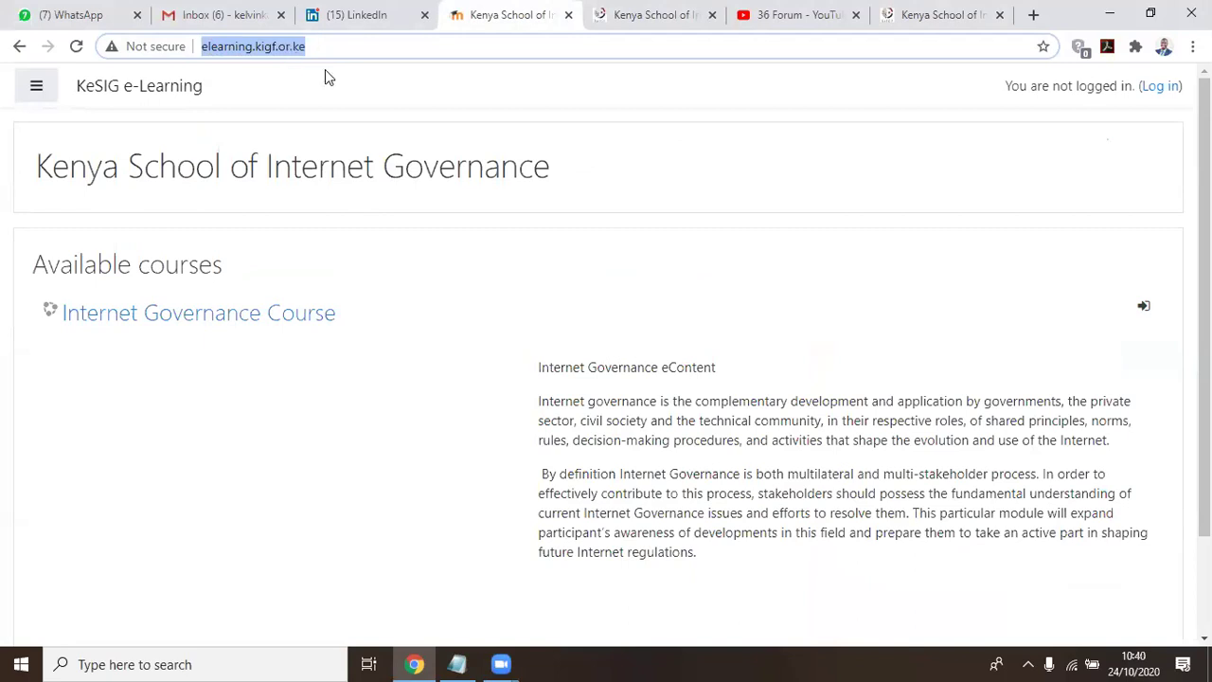
Follow the '(Log in)' link on the Kenya School of Internet Governance front page
left_click(336, 109)
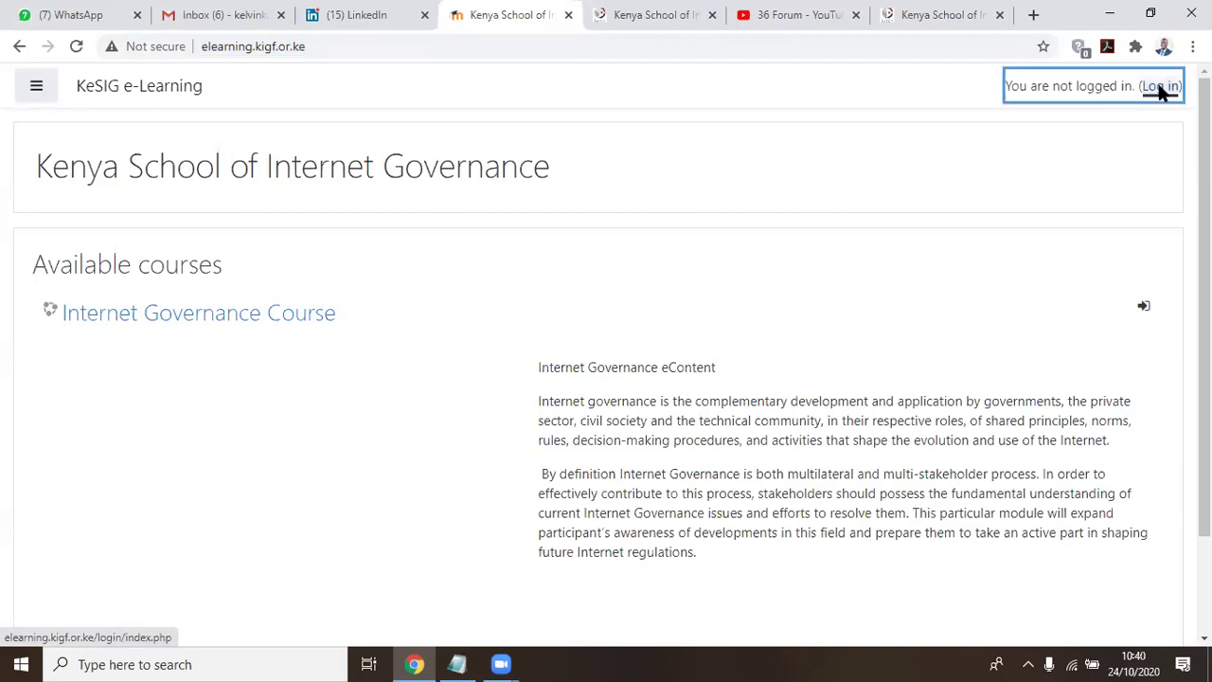
left_click(1160, 88)
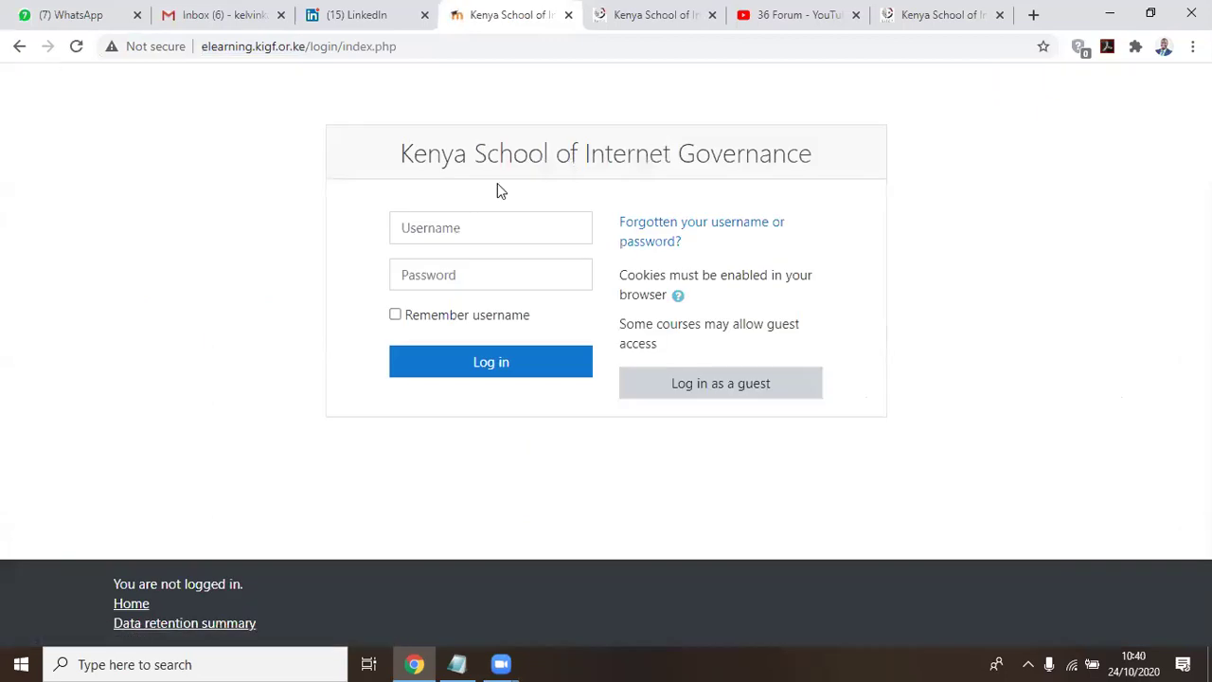
Sign in with the saved username and the account password to reach the Dashboard
left_click(433, 228)
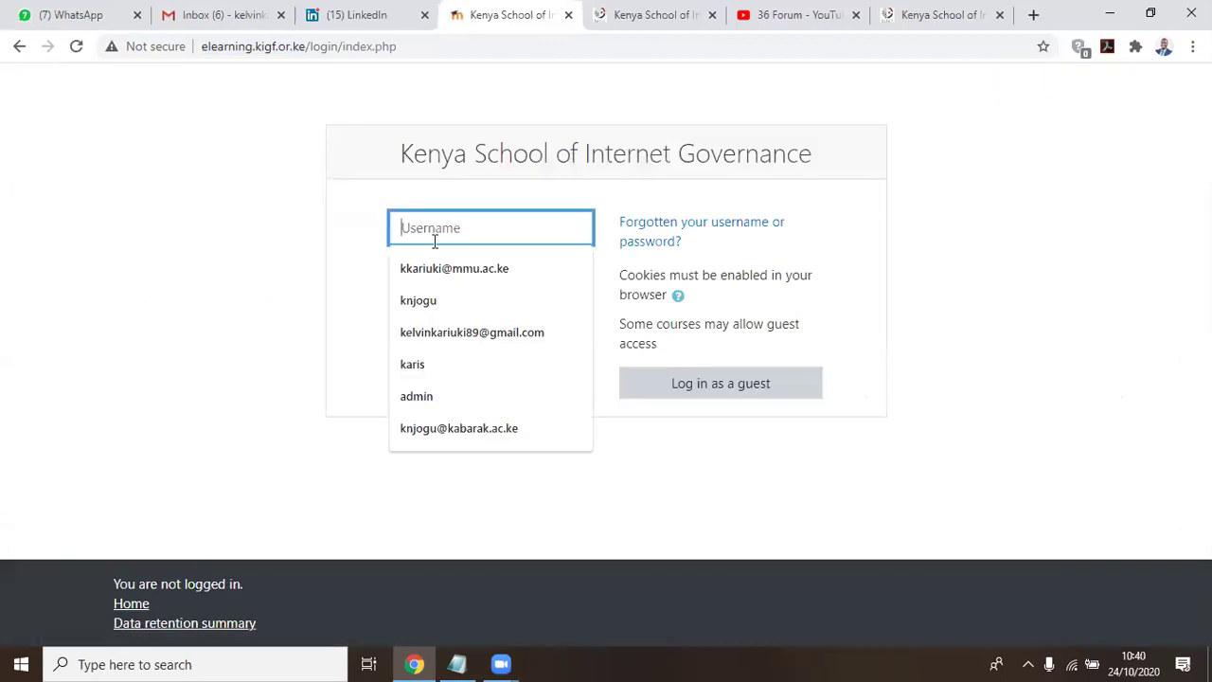
left_click(421, 360)
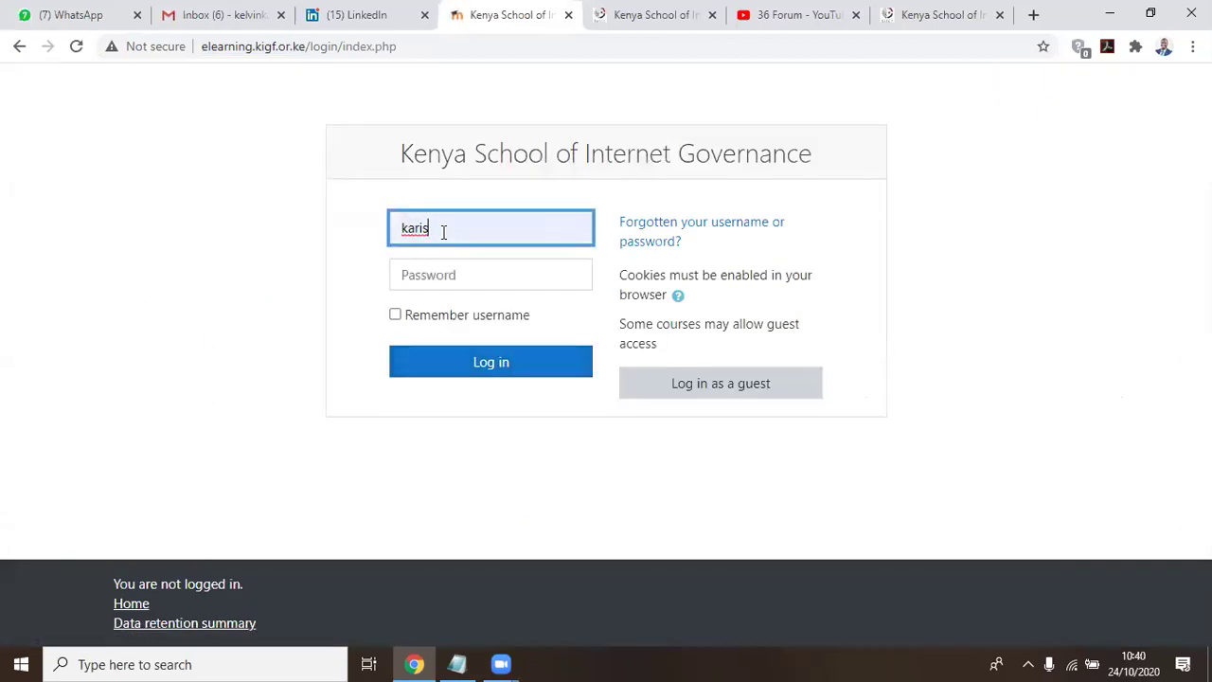
left_click_drag(443, 232, 382, 251)
left_click(398, 239)
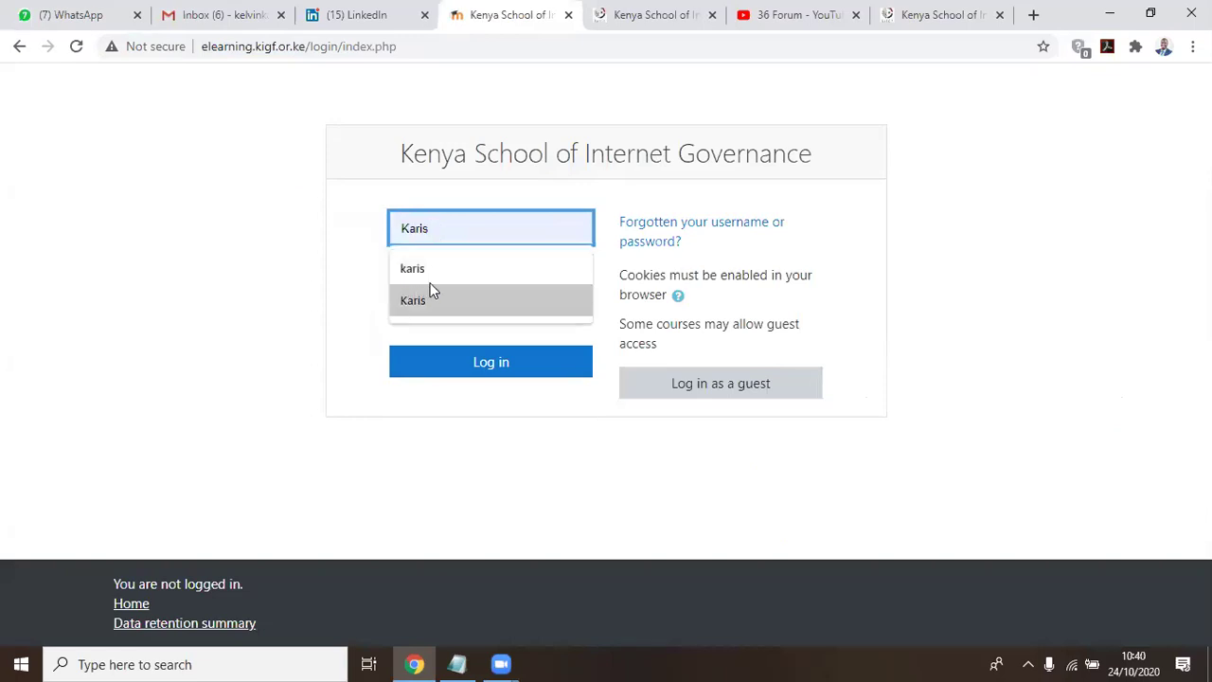
left_click(319, 230)
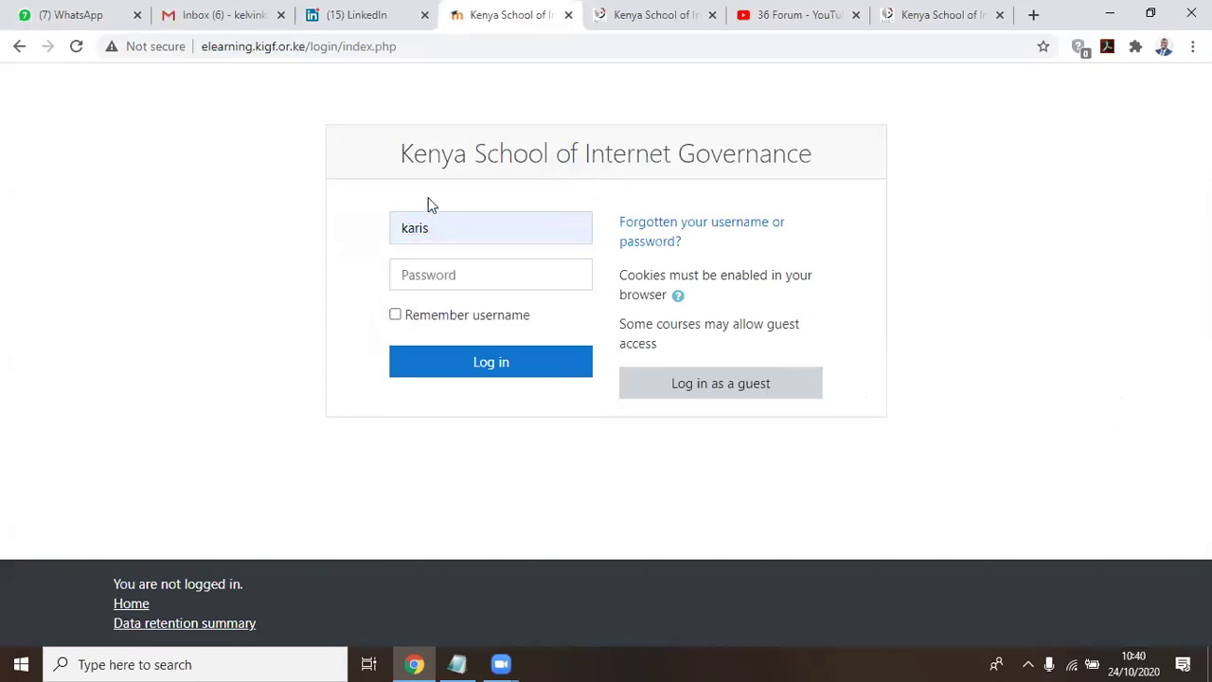
left_click(429, 273)
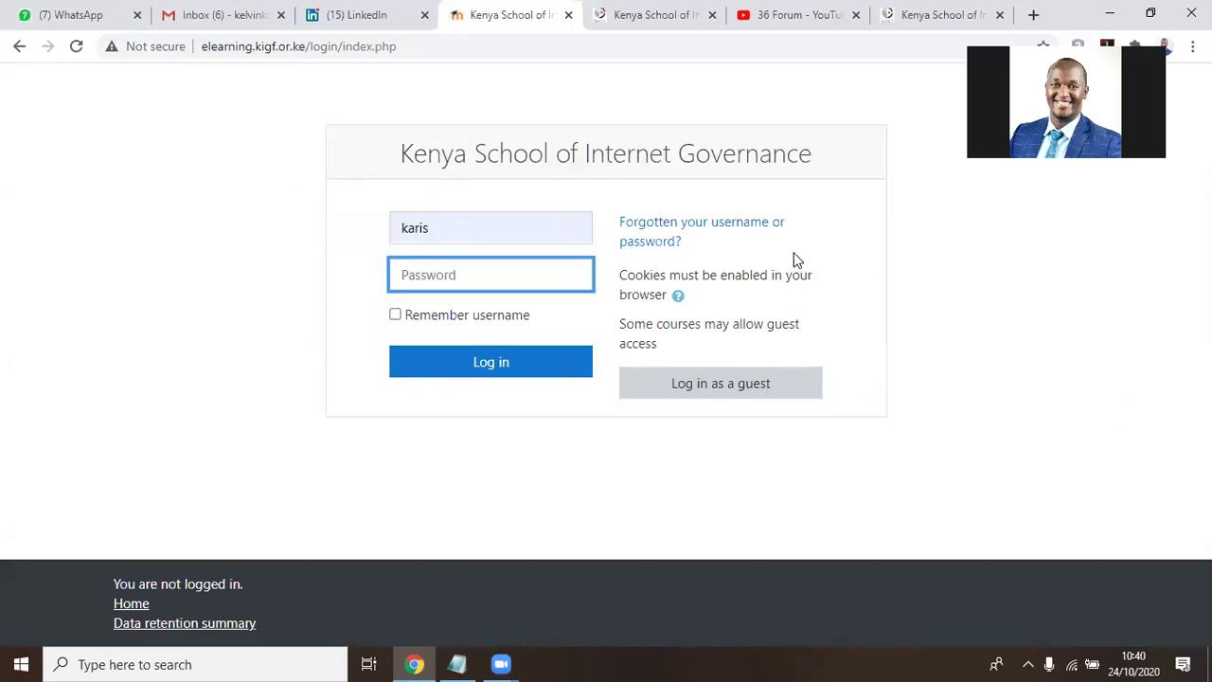
type("**************")
left_click(470, 363)
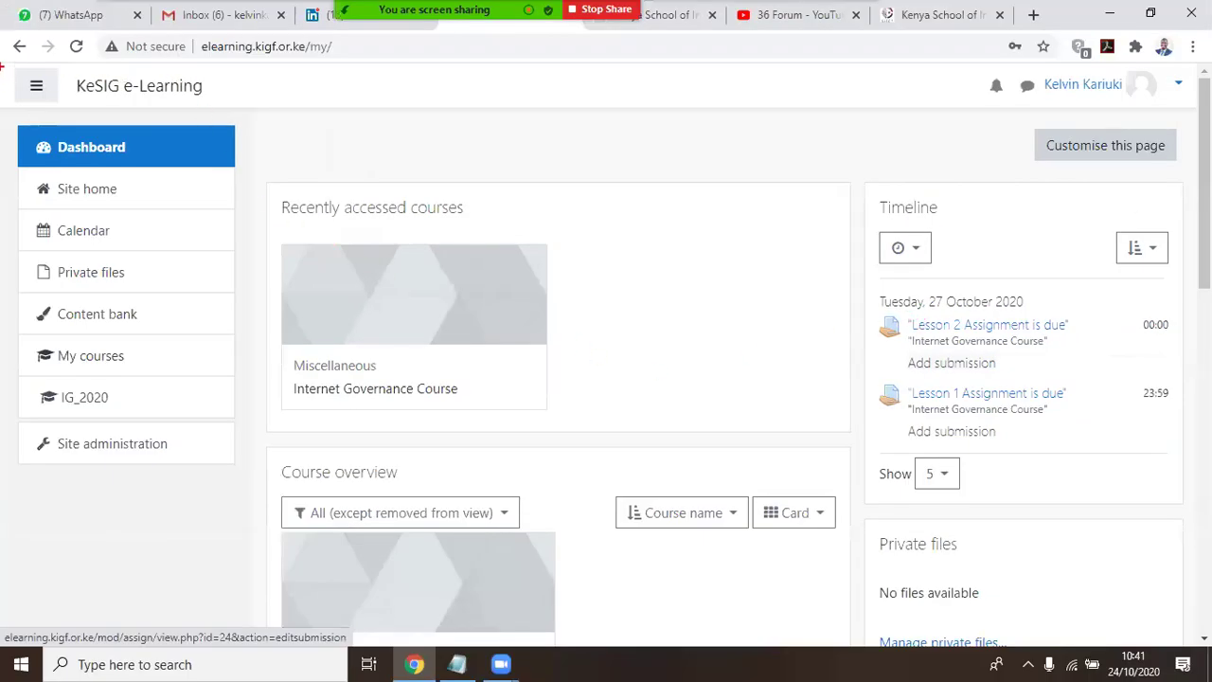
Outline in red the header, navigation toggle, sidebar, site title, notifications, messaging and user menu
left_click_drag(1, 63, 1199, 109)
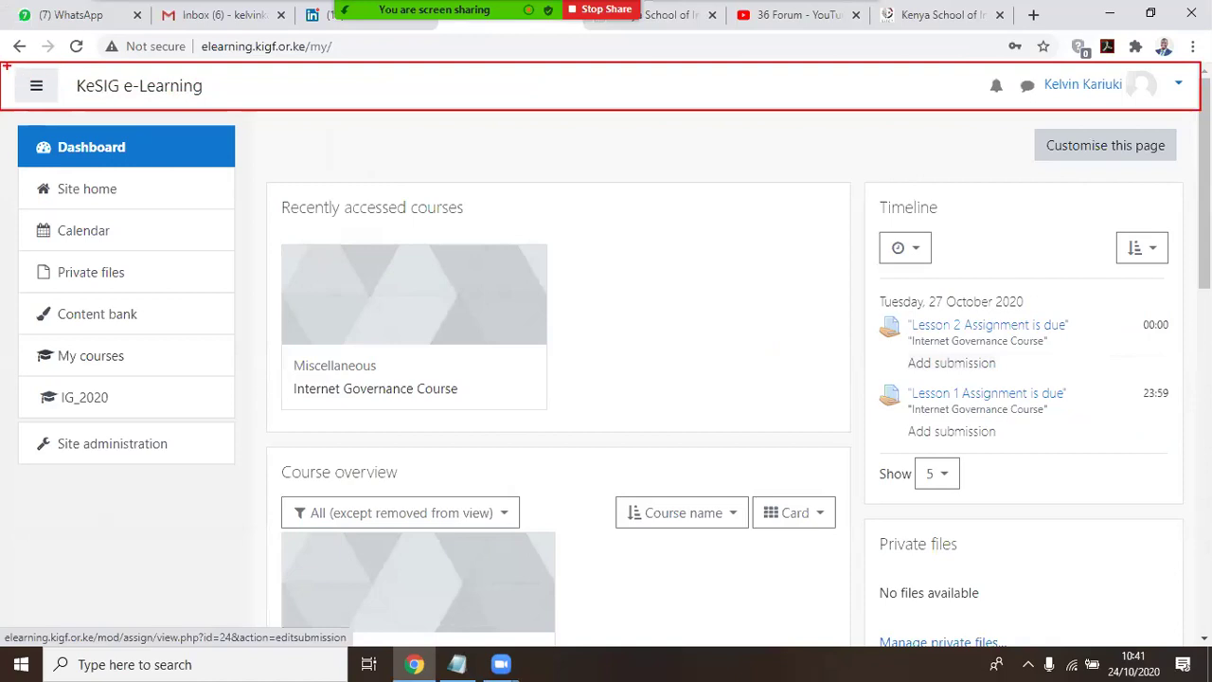
left_click_drag(8, 65, 64, 108)
mouse_move(2, 116)
left_mouse_down()
mouse_move(99, 176)
mouse_move(232, 437)
mouse_move(262, 625)
left_mouse_up()
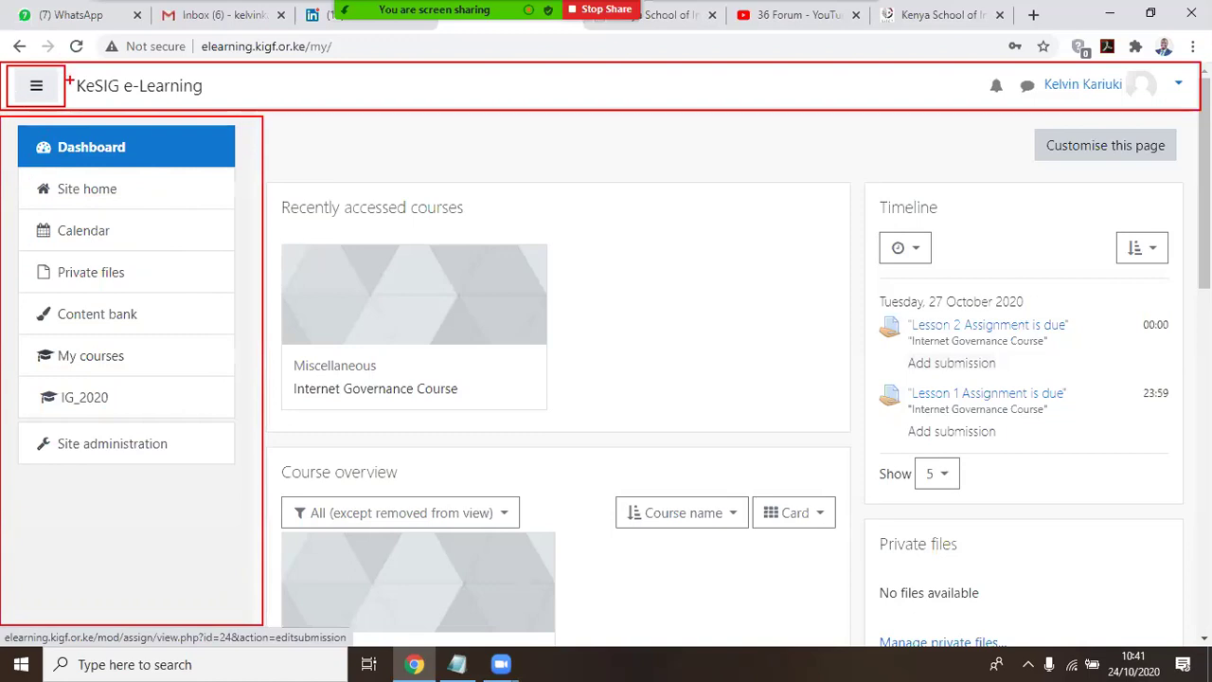
mouse_move(68, 68)
left_mouse_down()
mouse_move(165, 113)
mouse_move(218, 100)
left_mouse_up()
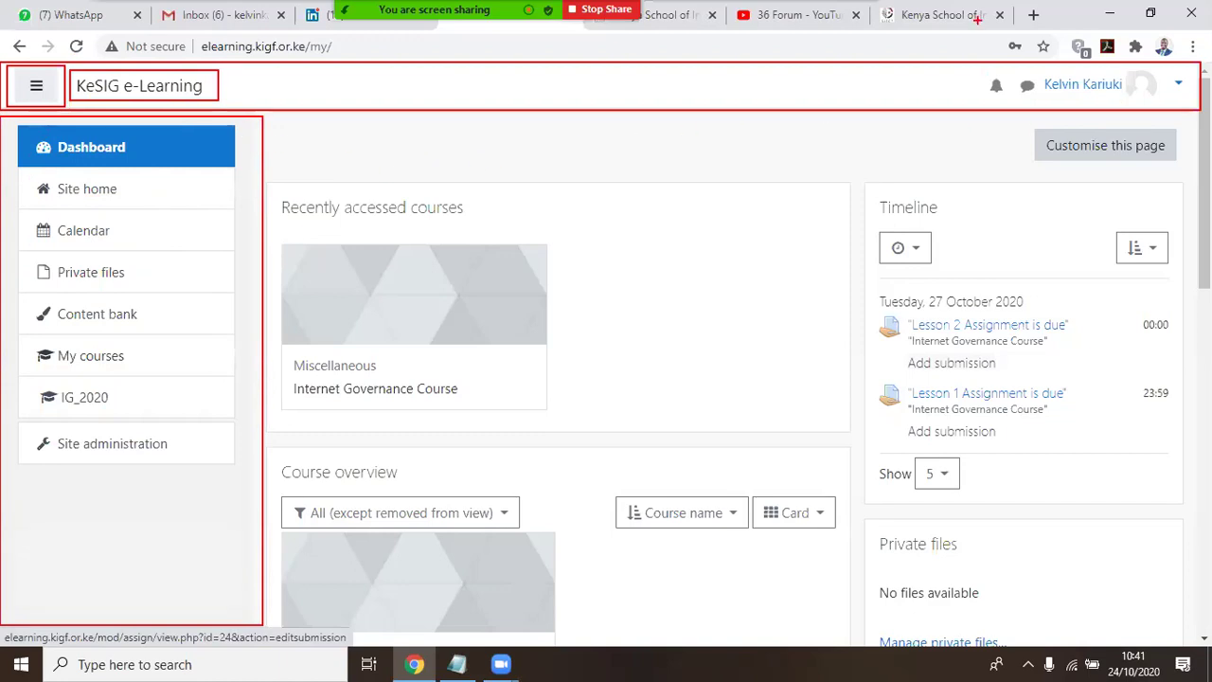
left_click_drag(979, 73, 1011, 100)
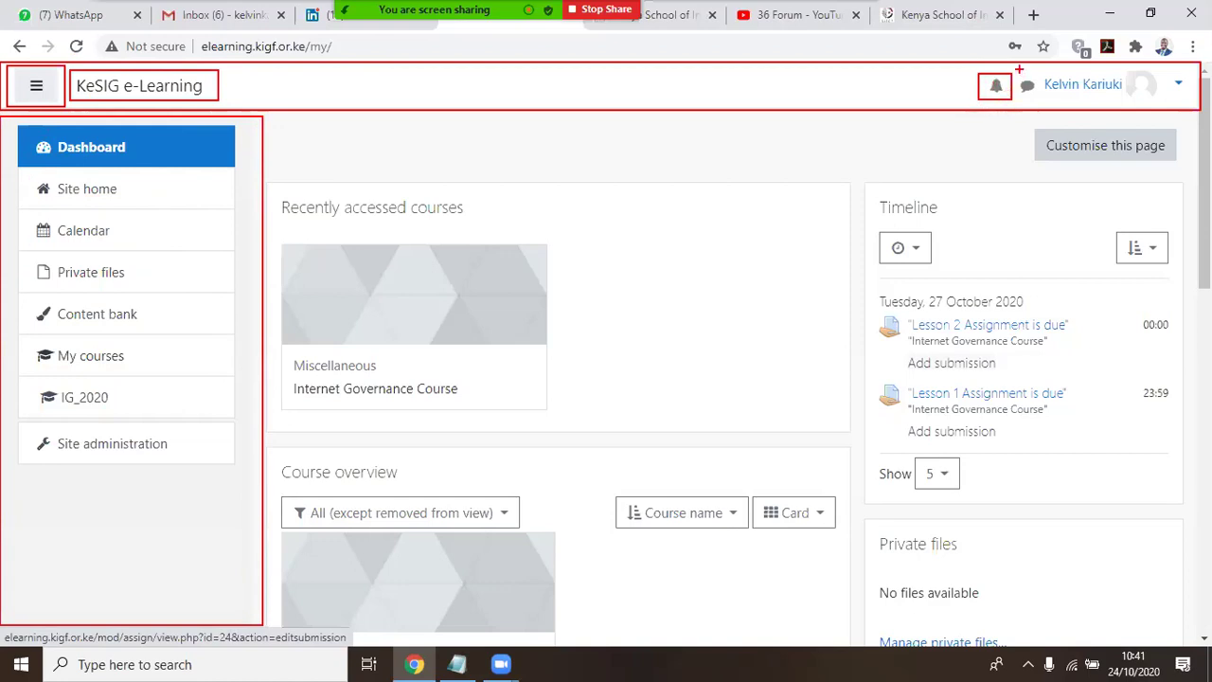
left_click_drag(1020, 66, 1035, 101)
left_click_drag(1042, 64, 1199, 110)
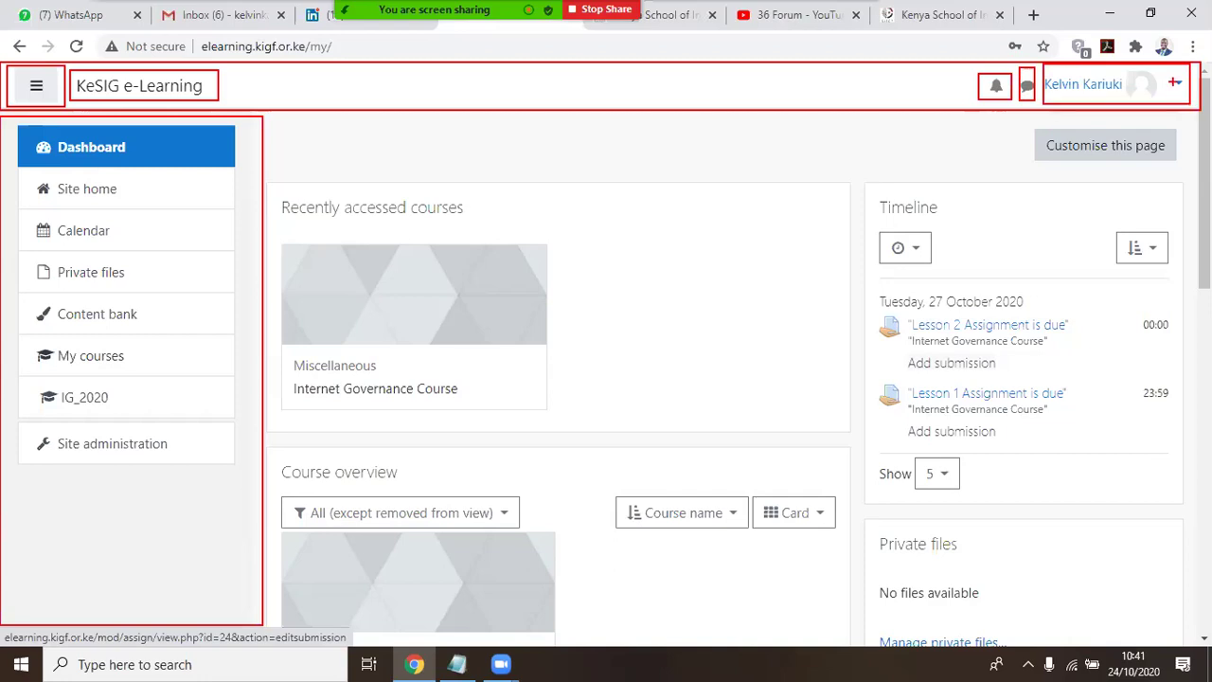
left_click_drag(1170, 67, 1187, 101)
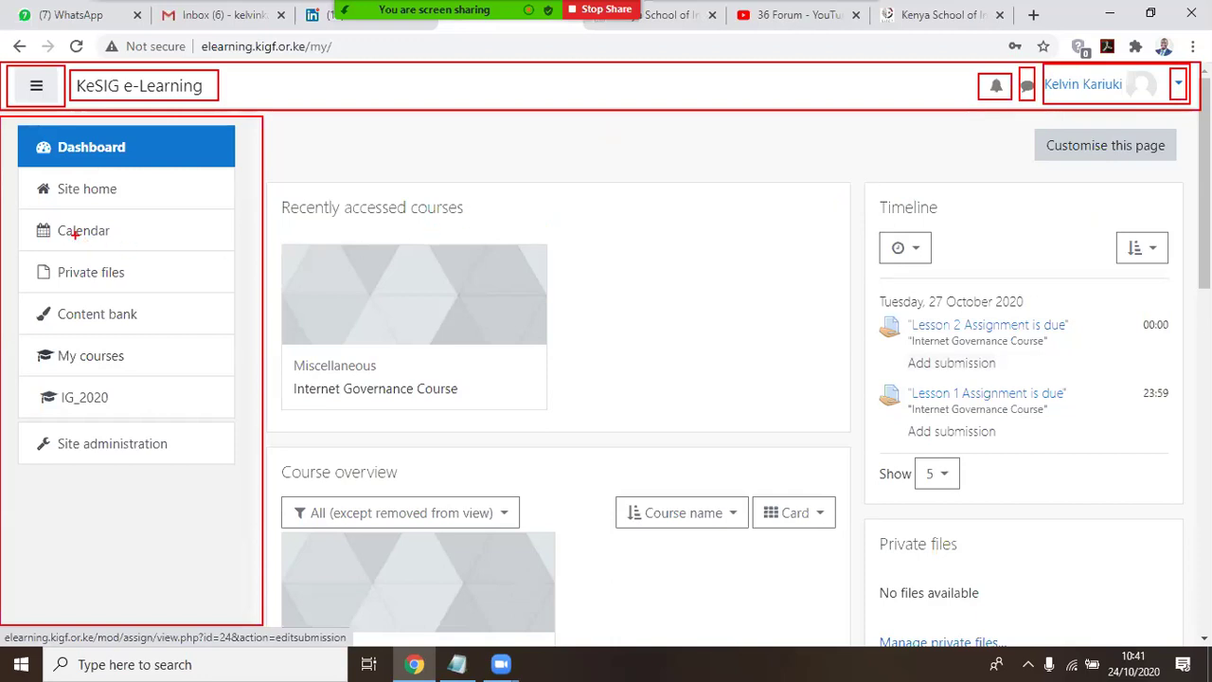
Outline the navigation links list, the Dashboard link and the main content area
mouse_move(7, 121)
left_mouse_down()
mouse_move(219, 344)
mouse_move(265, 464)
mouse_move(244, 492)
left_mouse_up()
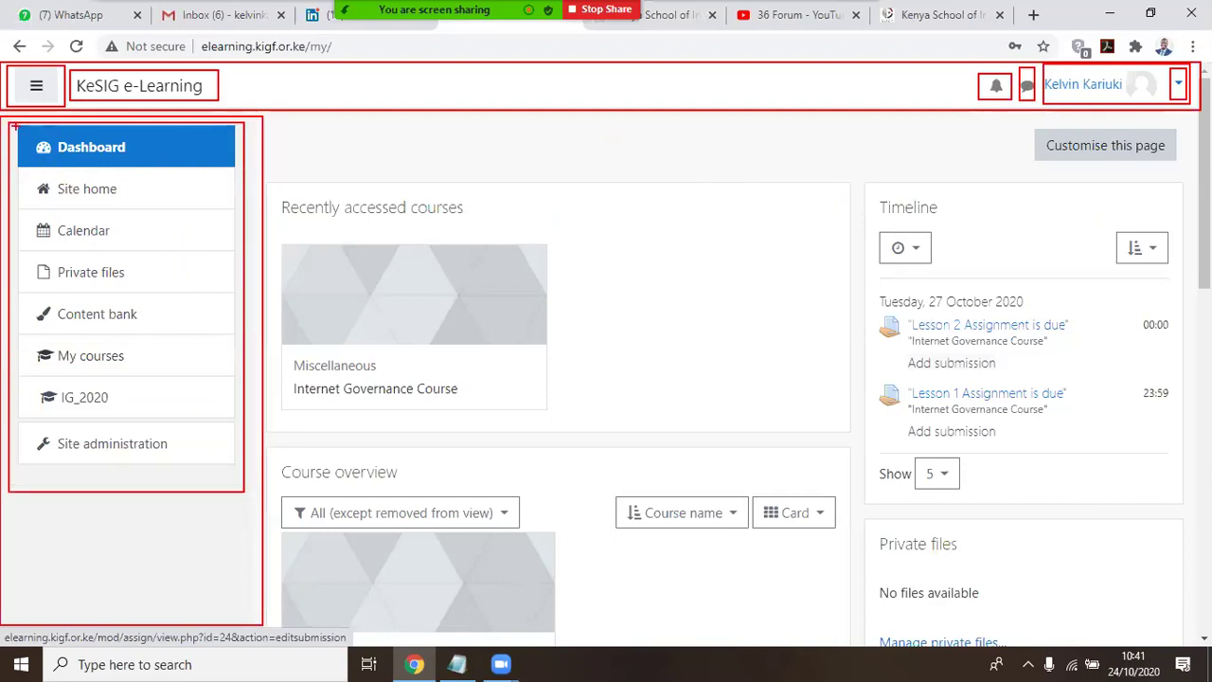
mouse_move(14, 123)
left_mouse_down()
mouse_move(137, 178)
mouse_move(214, 191)
mouse_move(239, 168)
left_mouse_up()
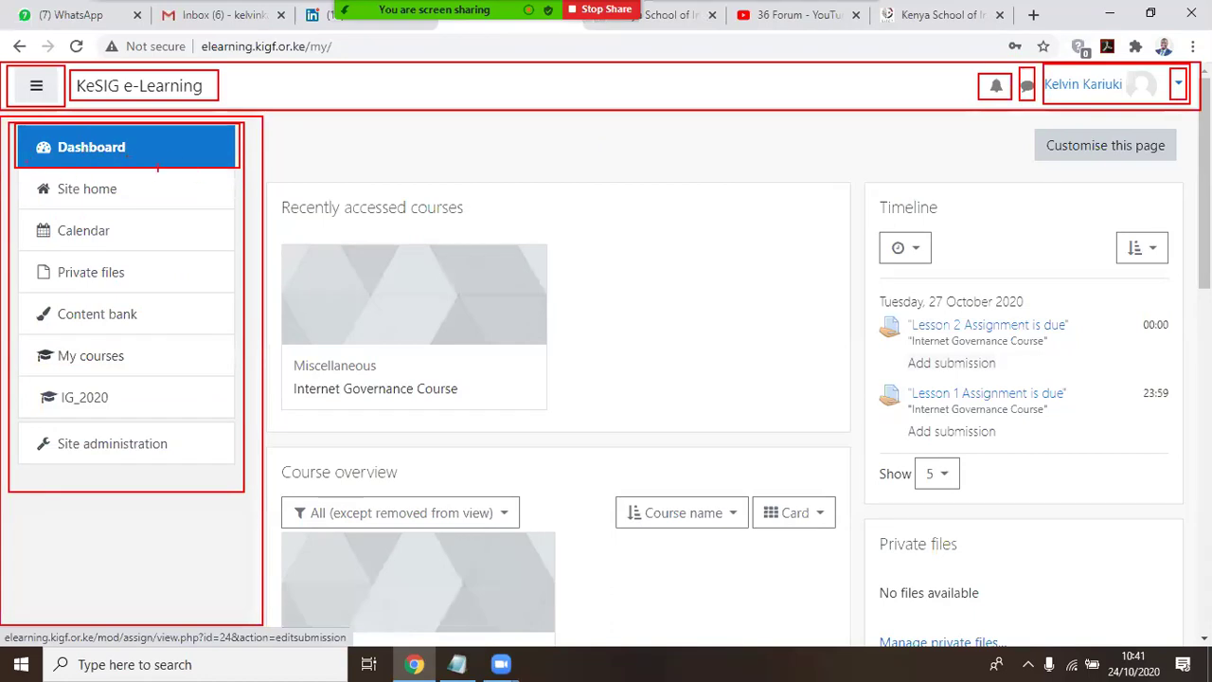
mouse_move(267, 113)
left_mouse_down()
mouse_move(655, 315)
mouse_move(1091, 483)
mouse_move(1186, 563)
mouse_move(1201, 610)
mouse_move(1189, 640)
left_mouse_up()
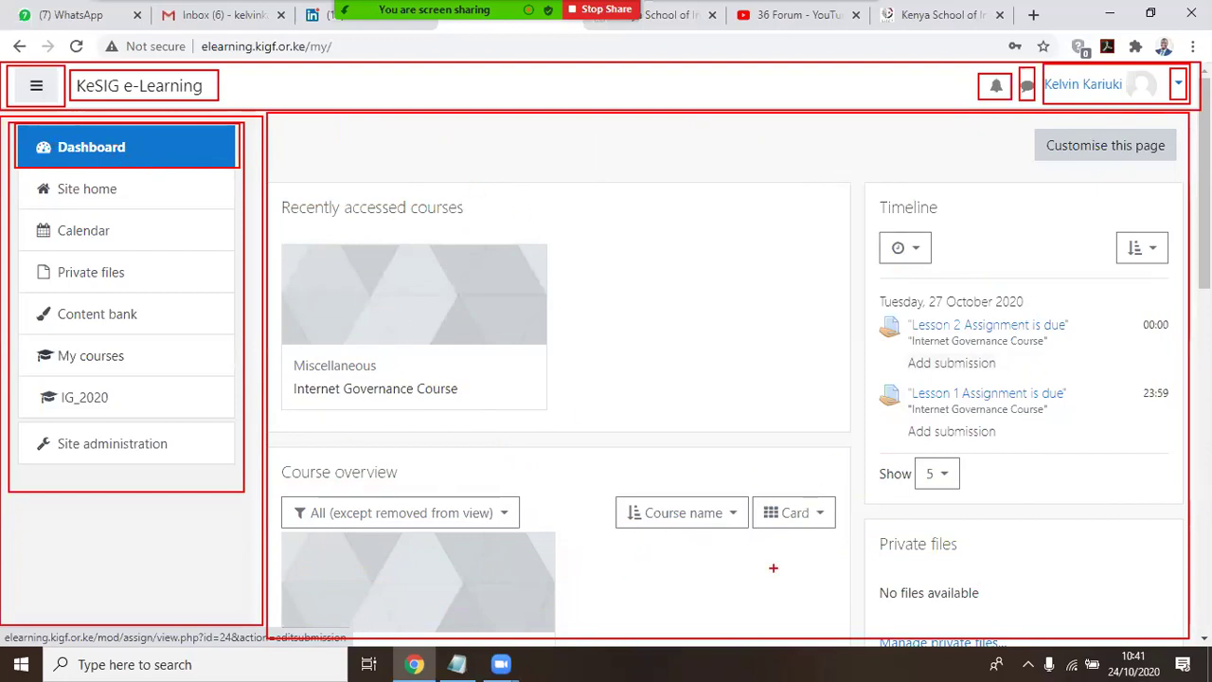
Outline the Timeline block plus Site home, Calendar, Private files, My courses, IG_2020 and Site administration links
mouse_move(860, 178)
left_mouse_down()
mouse_move(1080, 470)
mouse_move(1188, 496)
mouse_move(1187, 512)
left_mouse_up()
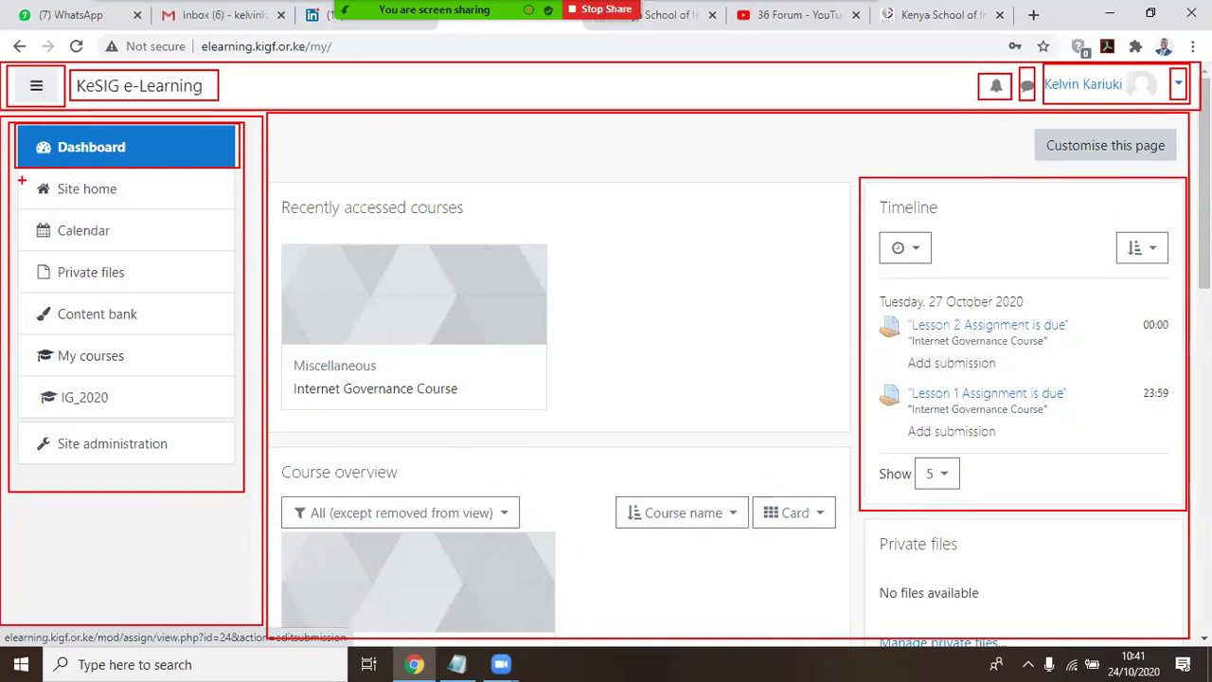
mouse_move(16, 167)
left_mouse_down()
mouse_move(176, 214)
mouse_move(237, 212)
left_mouse_up()
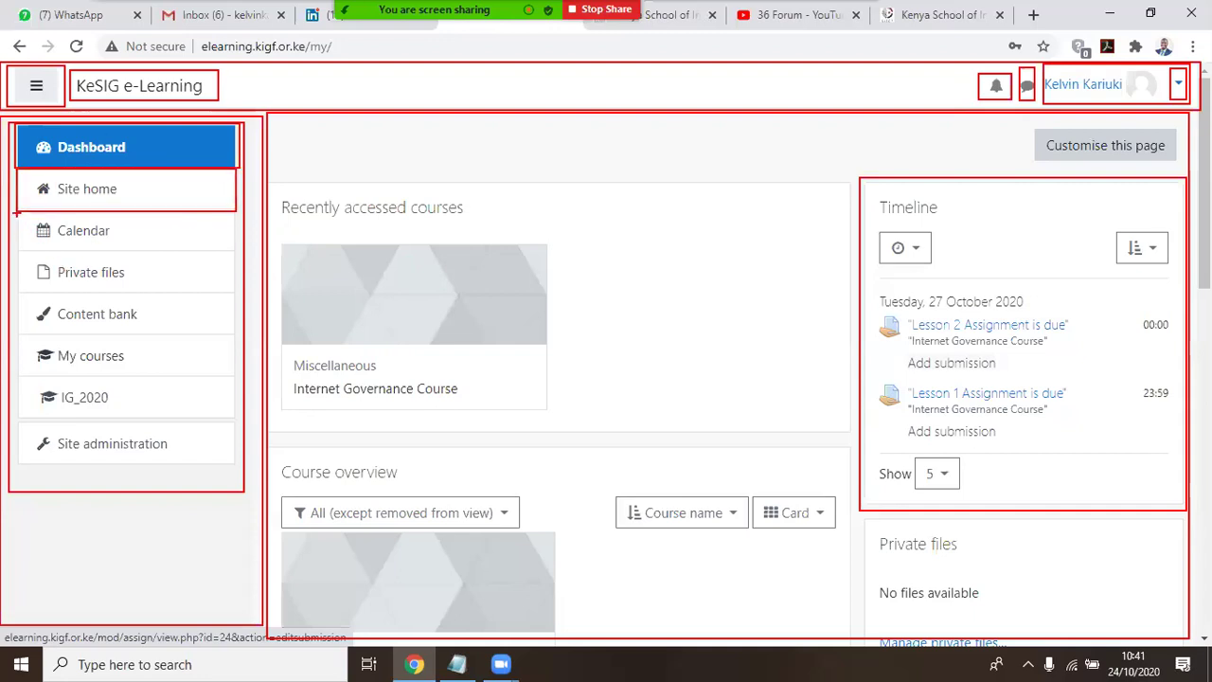
mouse_move(15, 213)
left_mouse_down()
mouse_move(263, 246)
mouse_move(237, 254)
left_mouse_up()
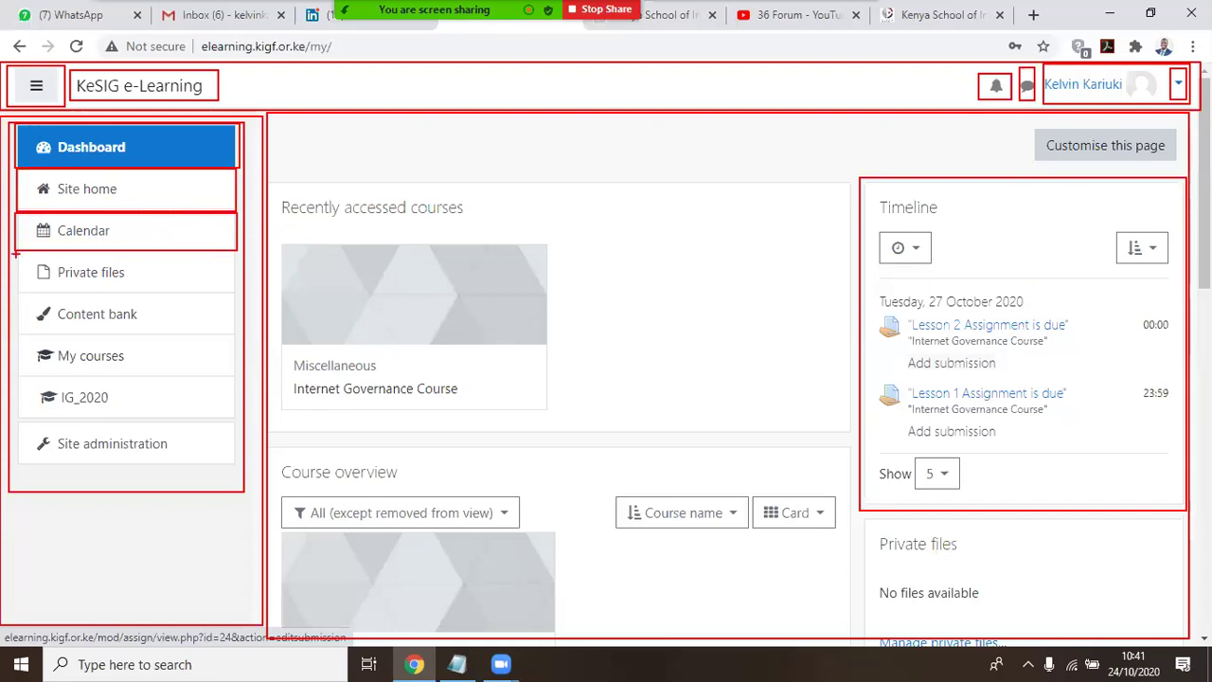
left_click_drag(14, 250, 239, 293)
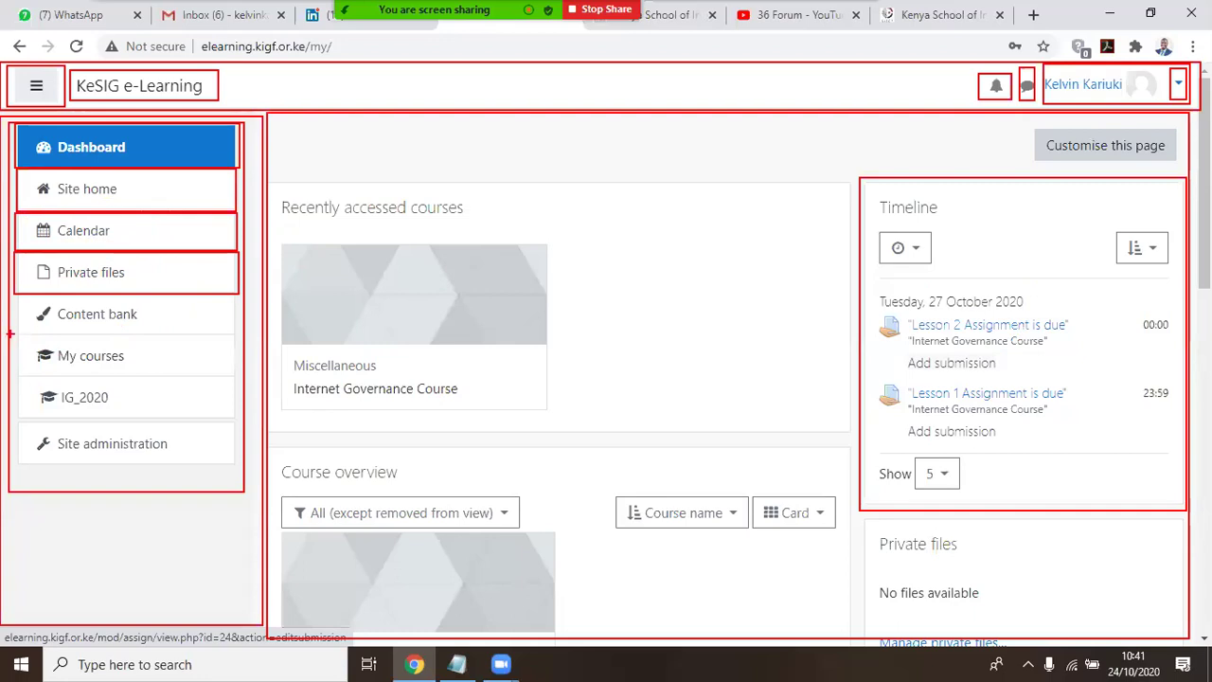
mouse_move(7, 334)
left_mouse_down()
mouse_move(74, 375)
mouse_move(224, 426)
mouse_move(242, 426)
mouse_move(243, 376)
left_mouse_up()
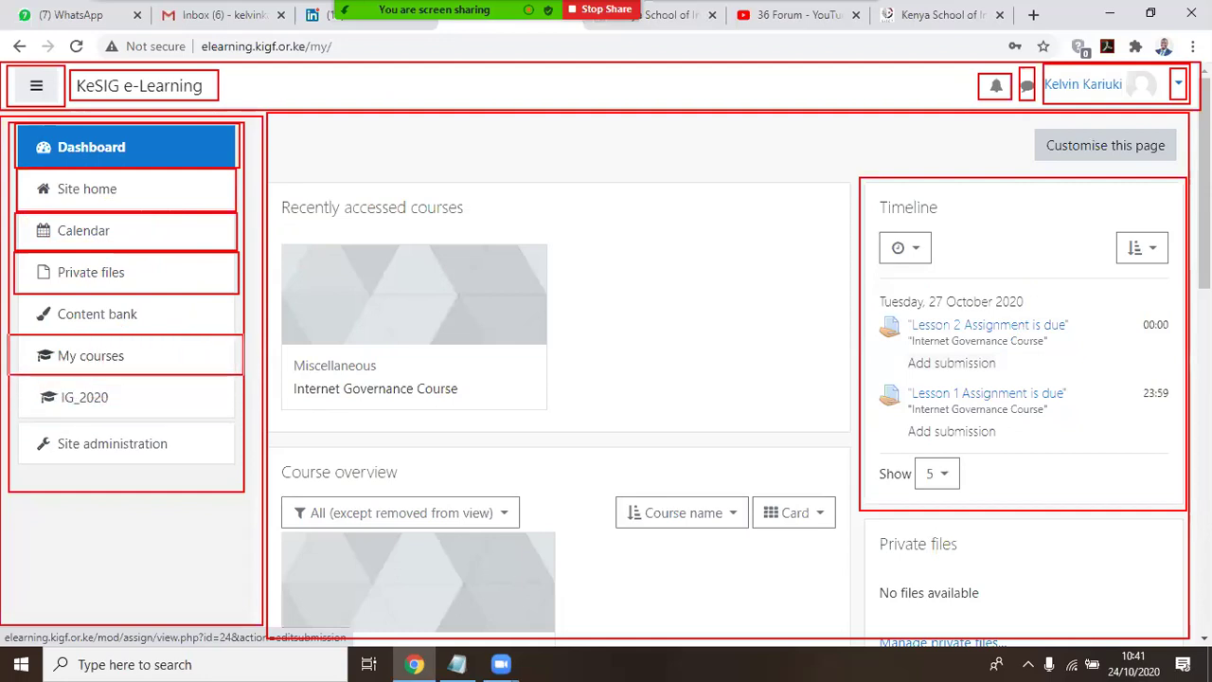
mouse_move(23, 379)
left_mouse_down()
mouse_move(101, 421)
mouse_move(176, 414)
left_mouse_up()
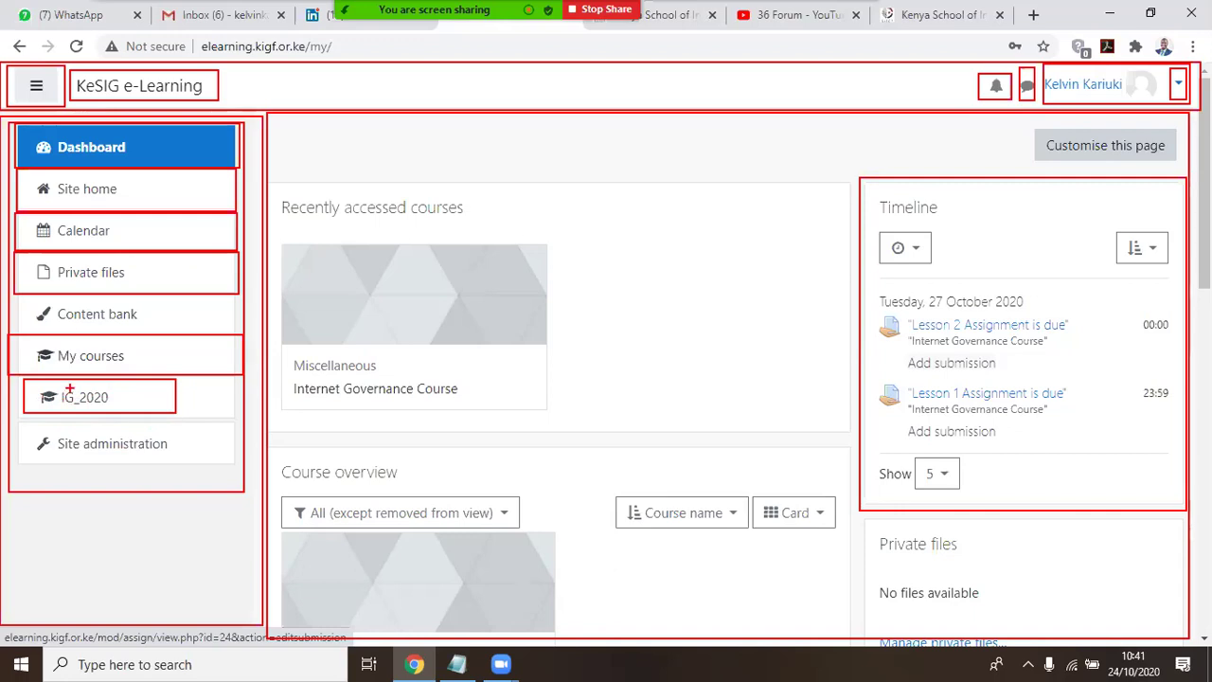
mouse_move(7, 417)
left_mouse_down()
mouse_move(41, 441)
mouse_move(212, 473)
mouse_move(243, 466)
left_mouse_up()
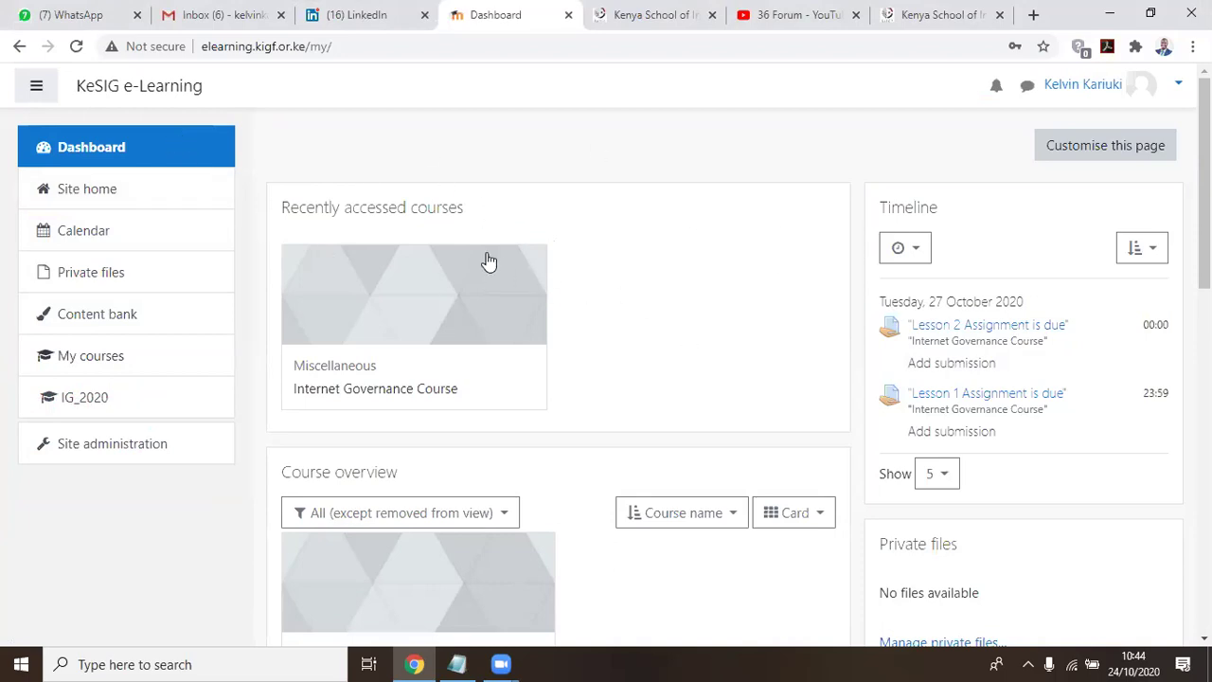
Reload the Dashboard and scroll down to the Course overview and Online users blocks
left_click(76, 147)
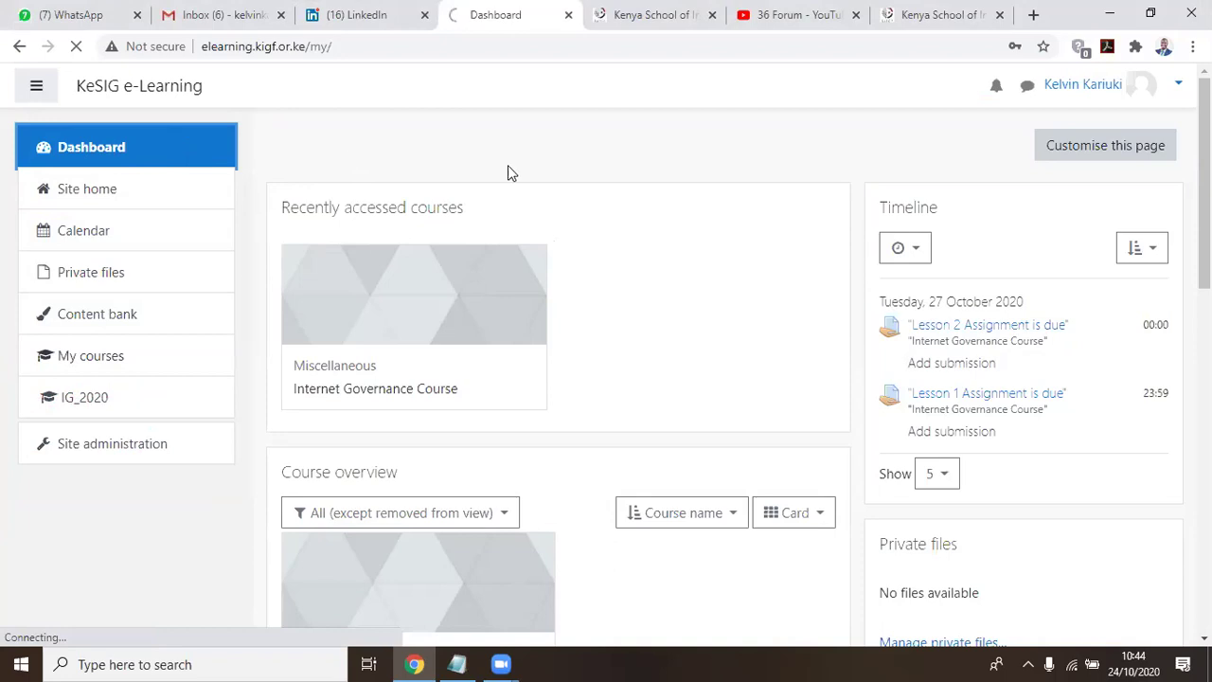
scroll(701, 176, "down", 1)
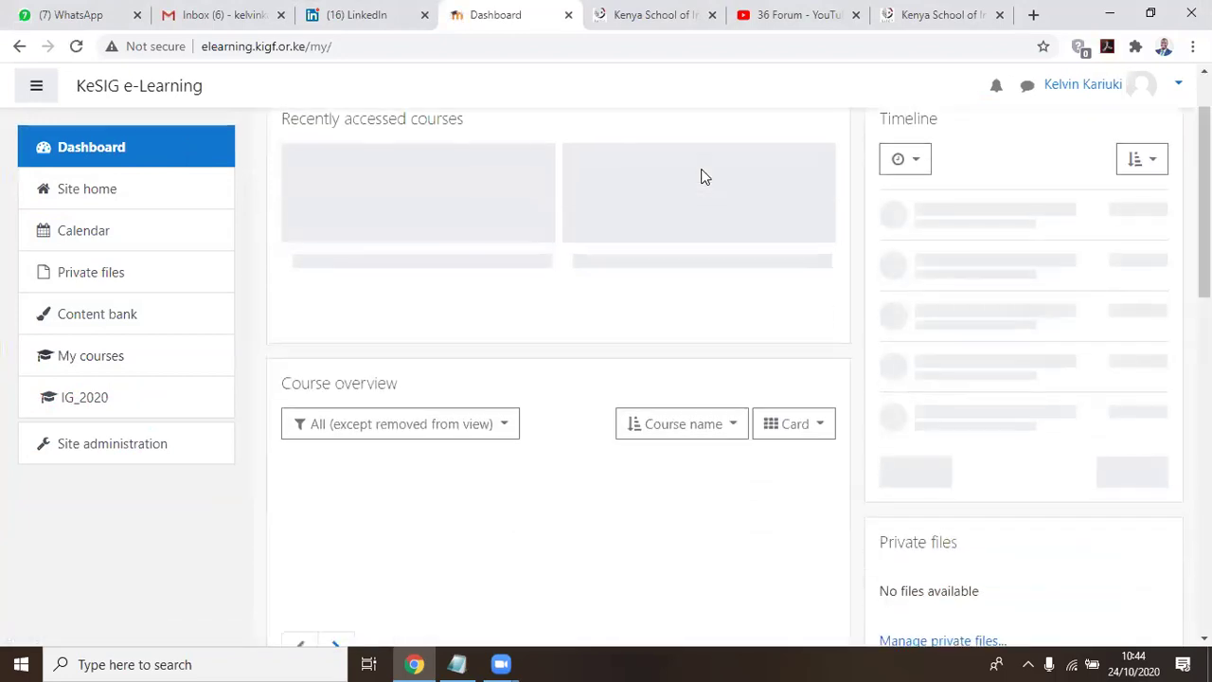
scroll(701, 176, "up", 1)
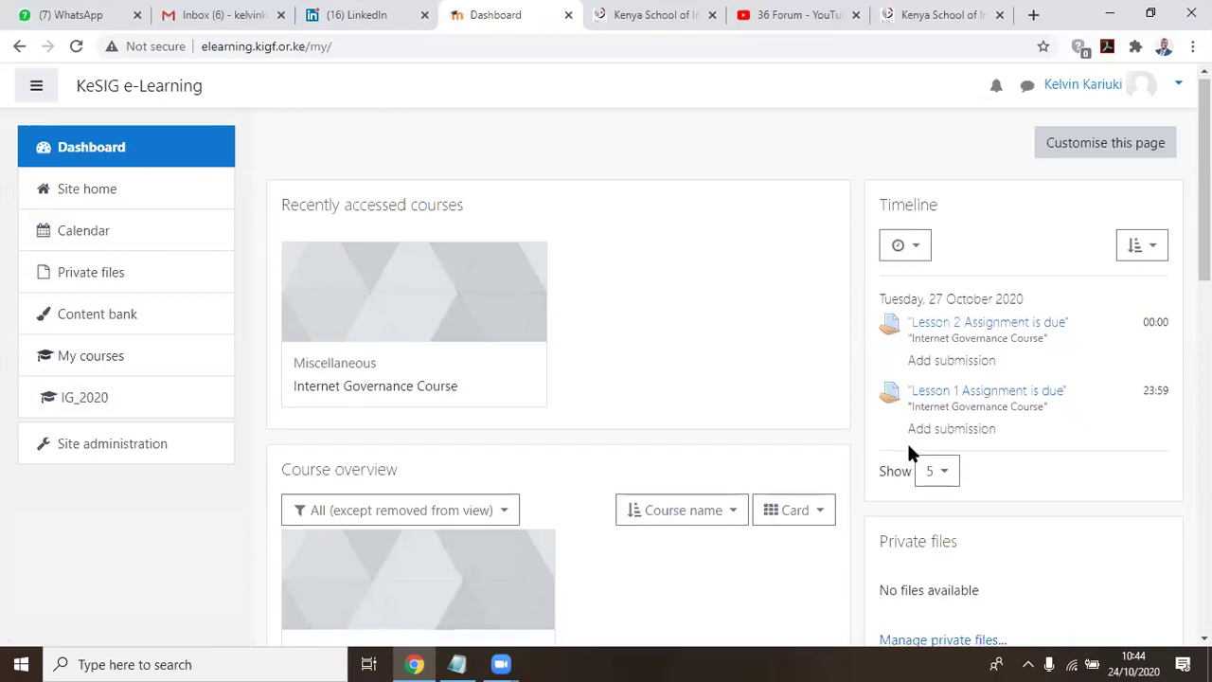
scroll(851, 450, "down", 3)
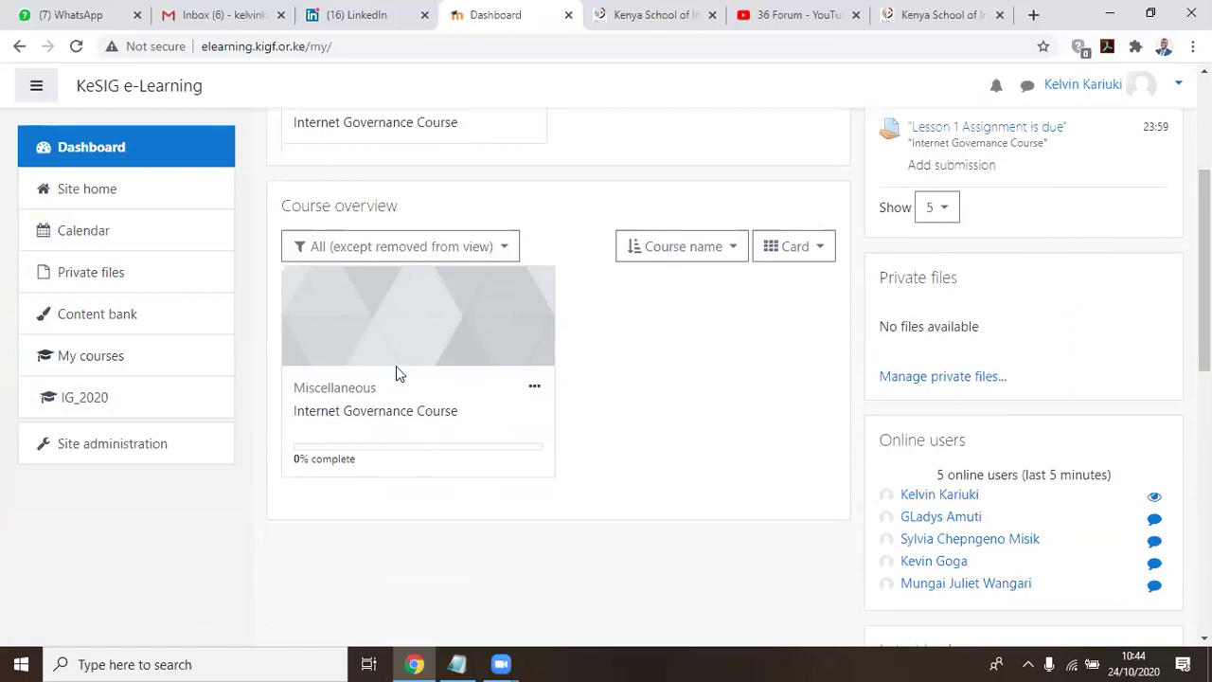
scroll(678, 497, "up", 3)
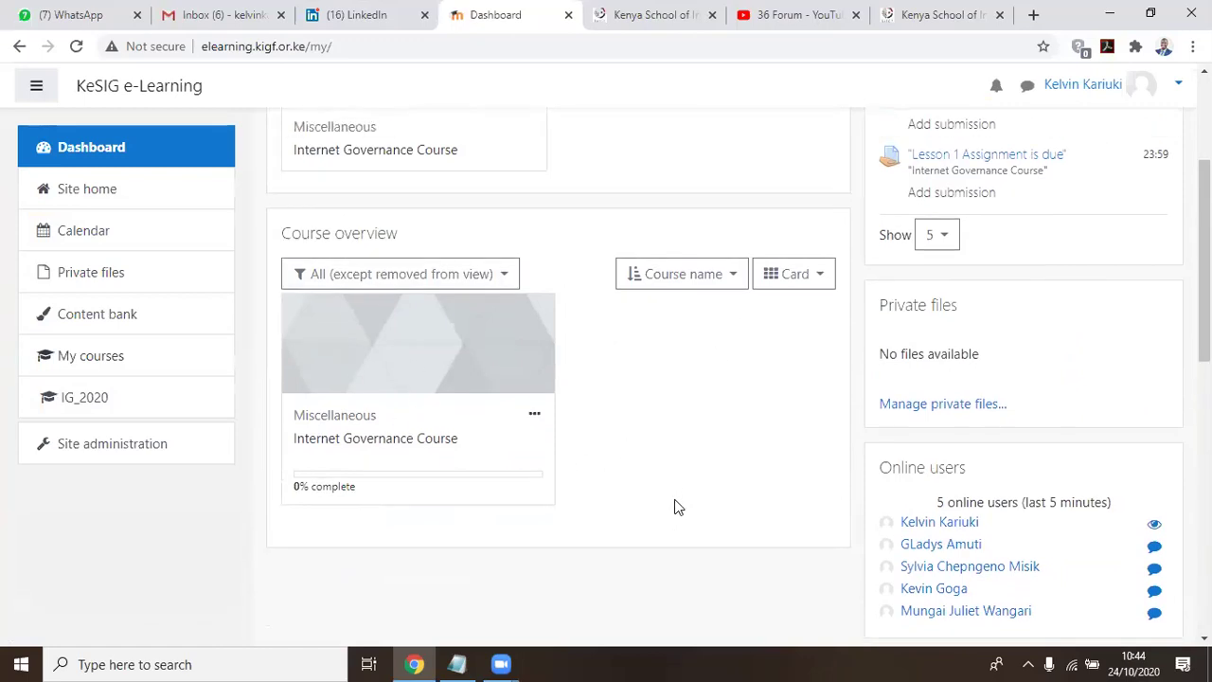
scroll(1036, 460, "down", 4)
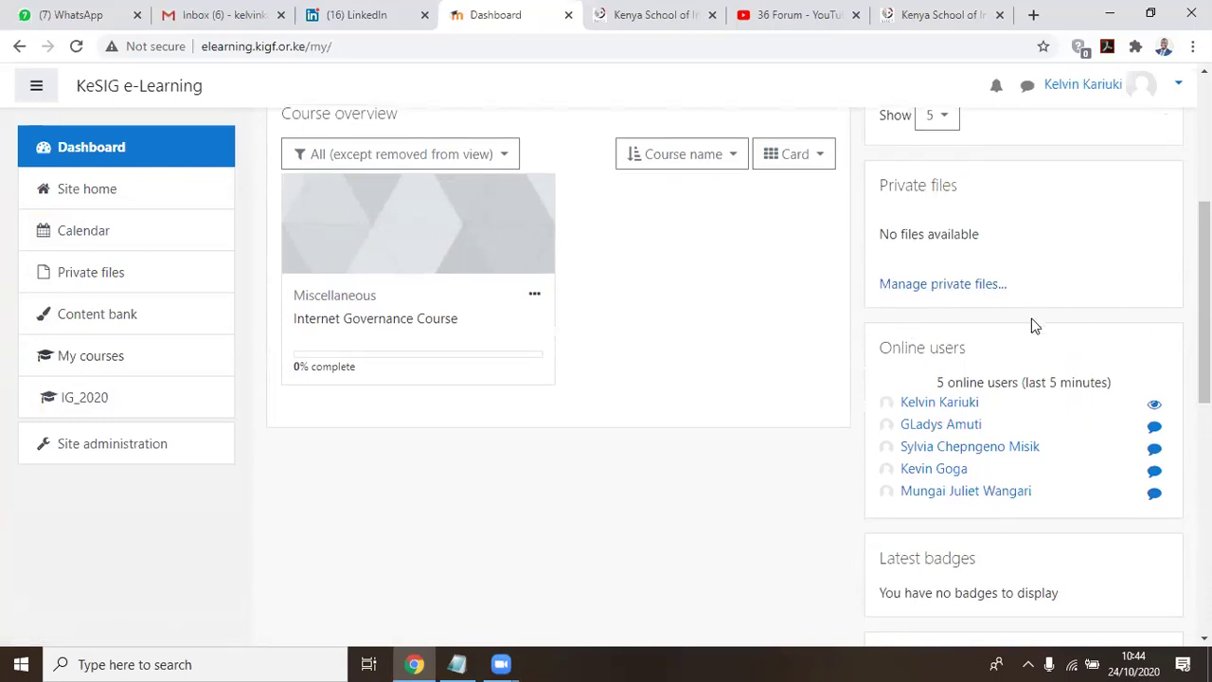
scroll(900, 246, "down", 1)
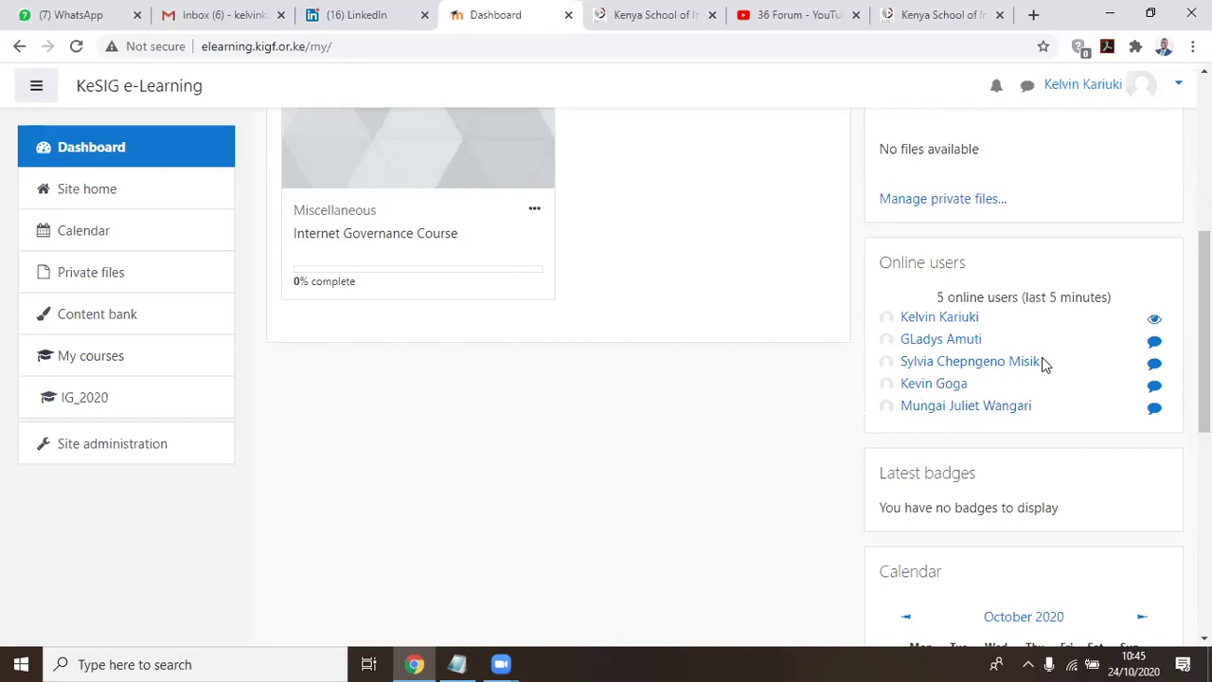
scroll(1039, 362, "down", 1)
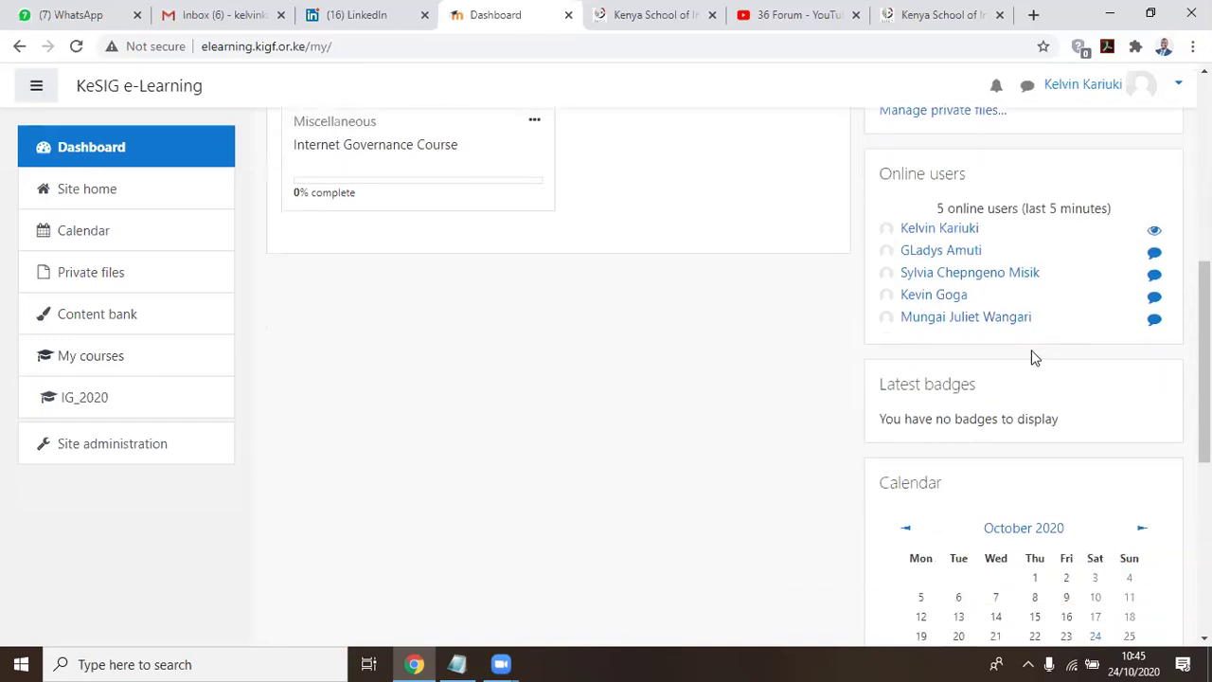
scroll(1031, 354, "up", 2)
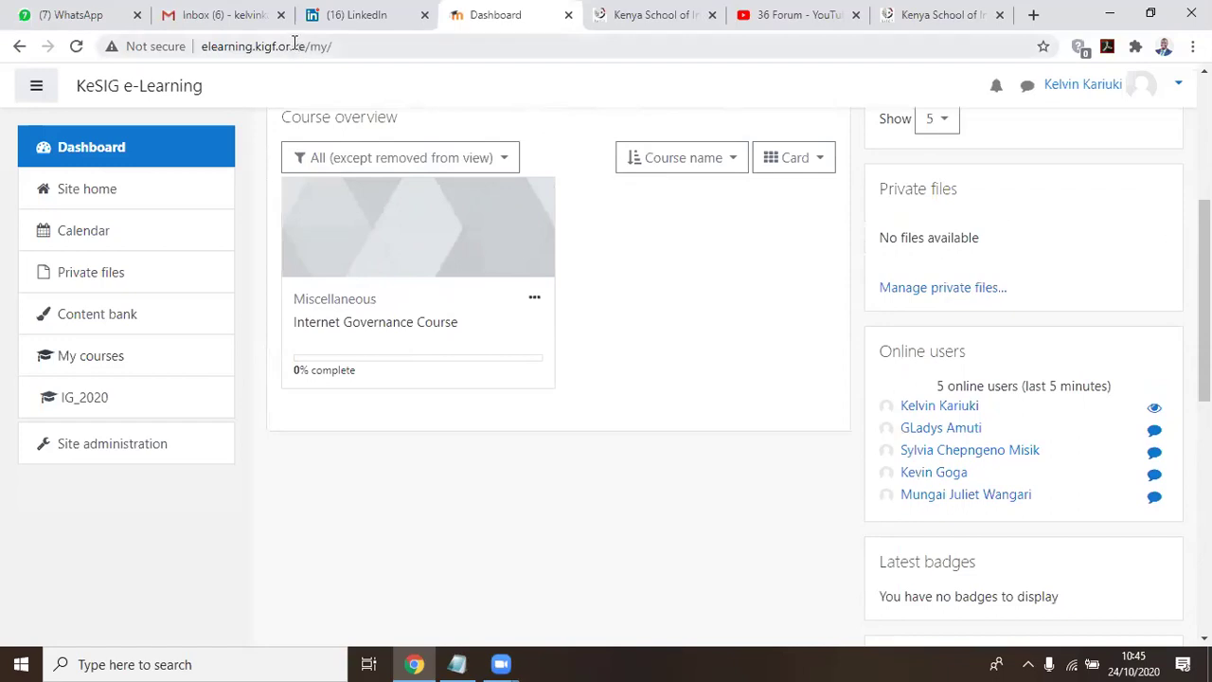
left_click_drag(305, 46, 199, 47)
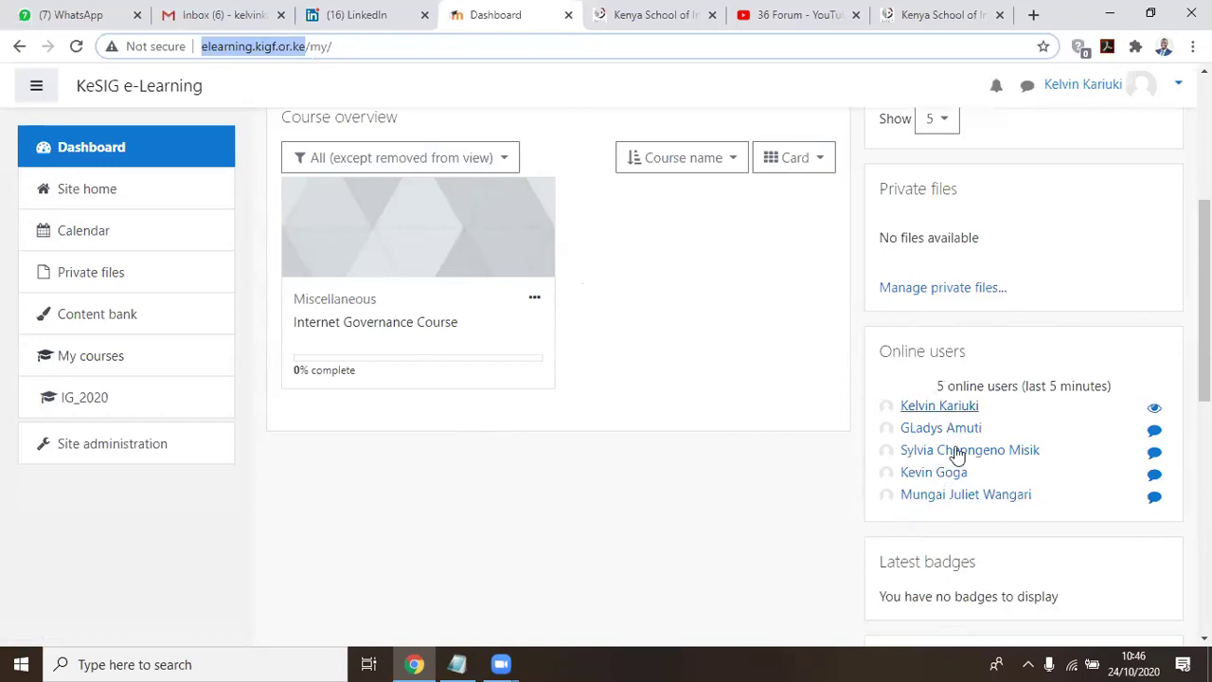
scroll(654, 471, "up", 1)
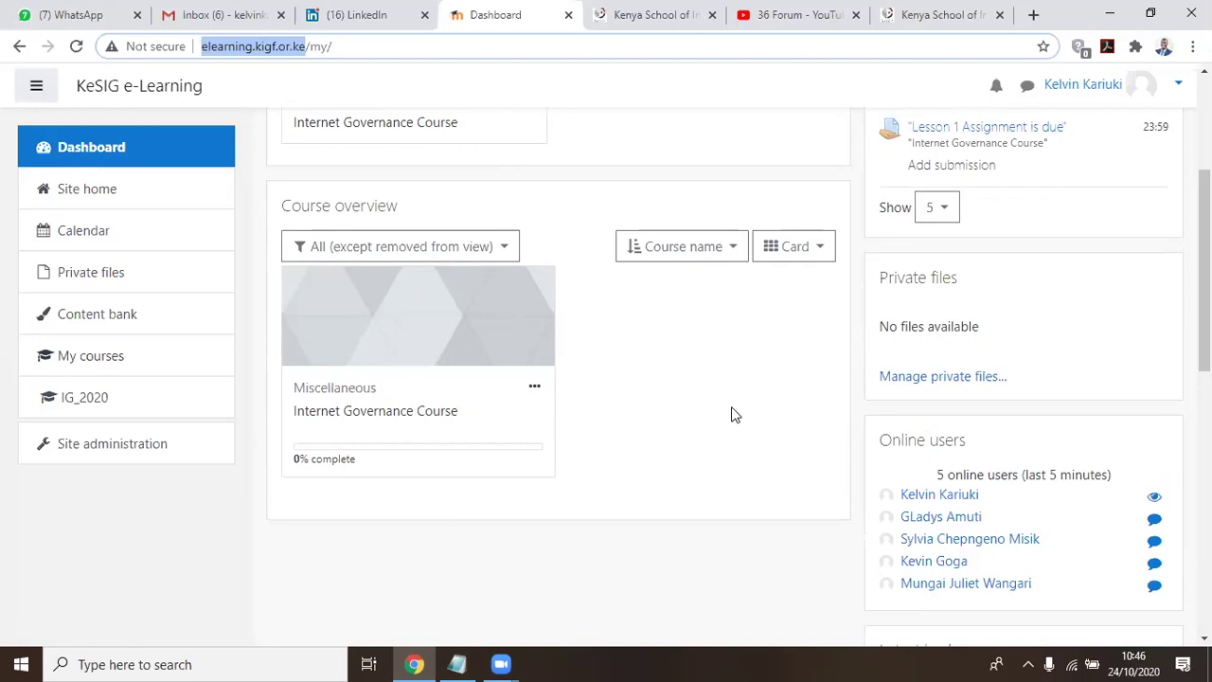
scroll(665, 384, "up", 3)
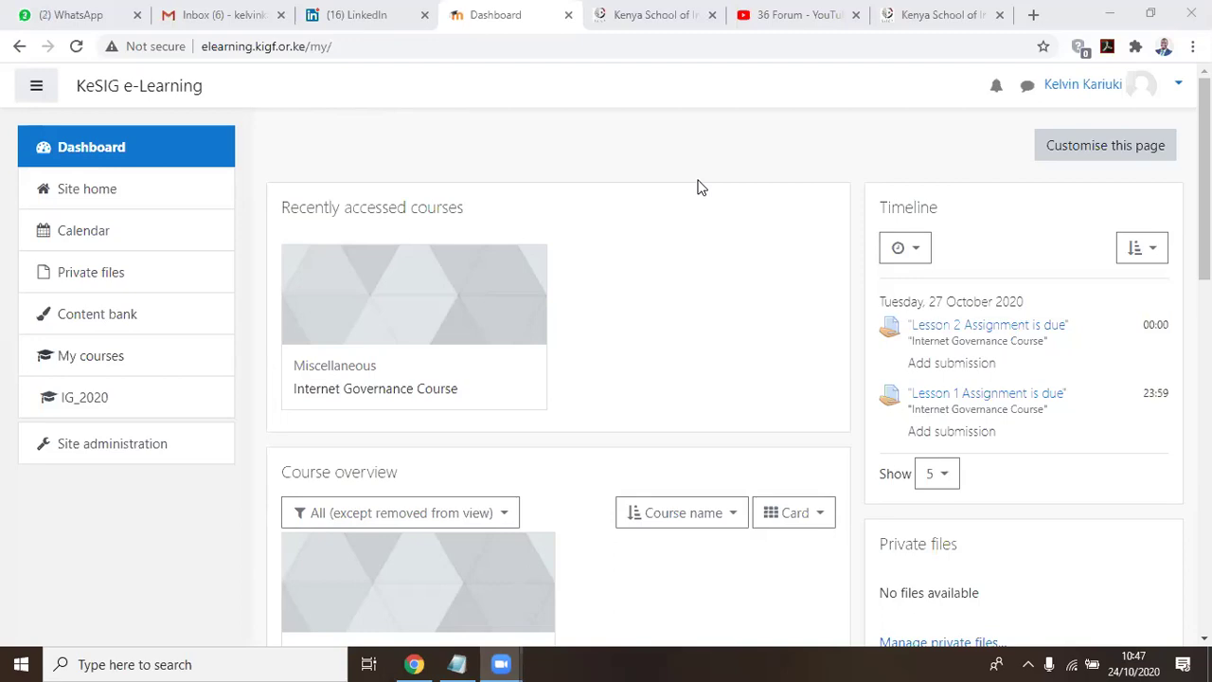
scroll(966, 261, "down", 4)
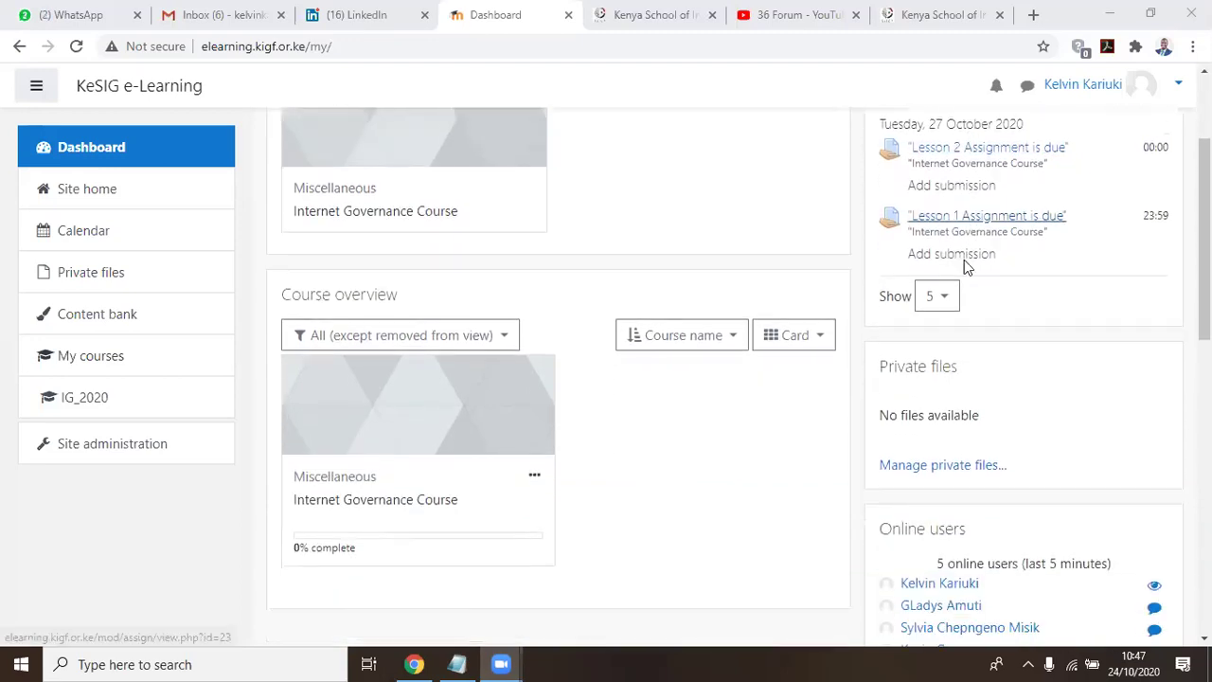
Reload the Dashboard repeatedly until the Online users block shows 13 people online
left_click(75, 46)
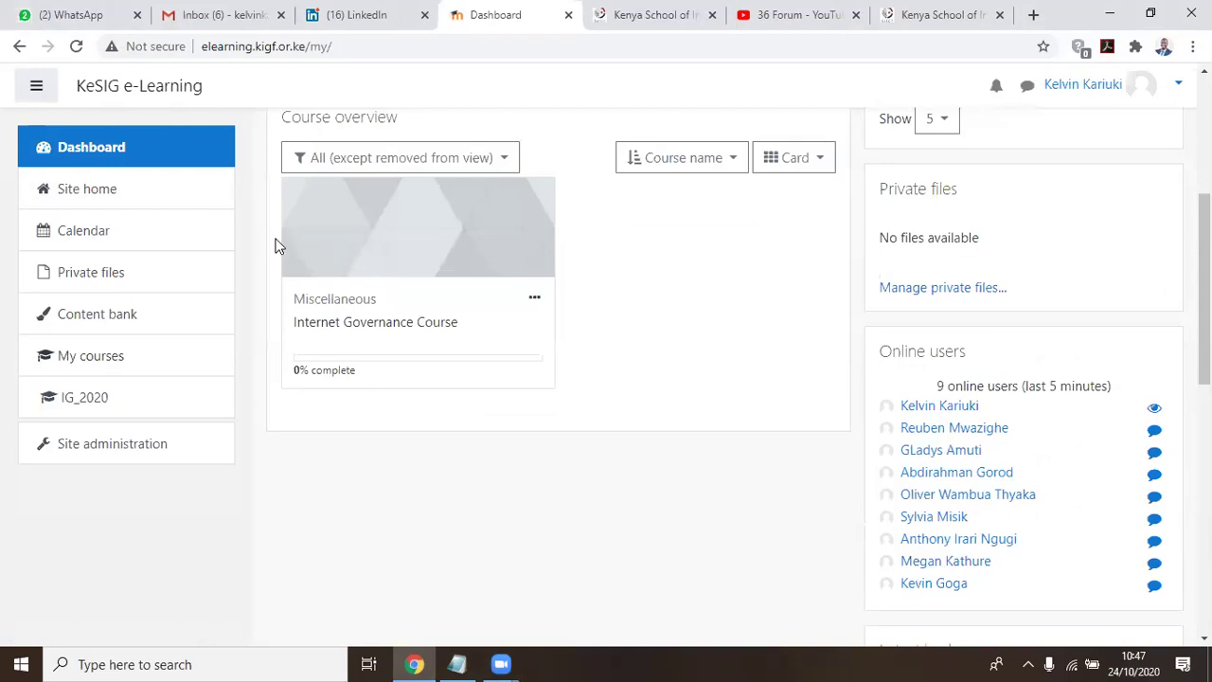
left_click(76, 46)
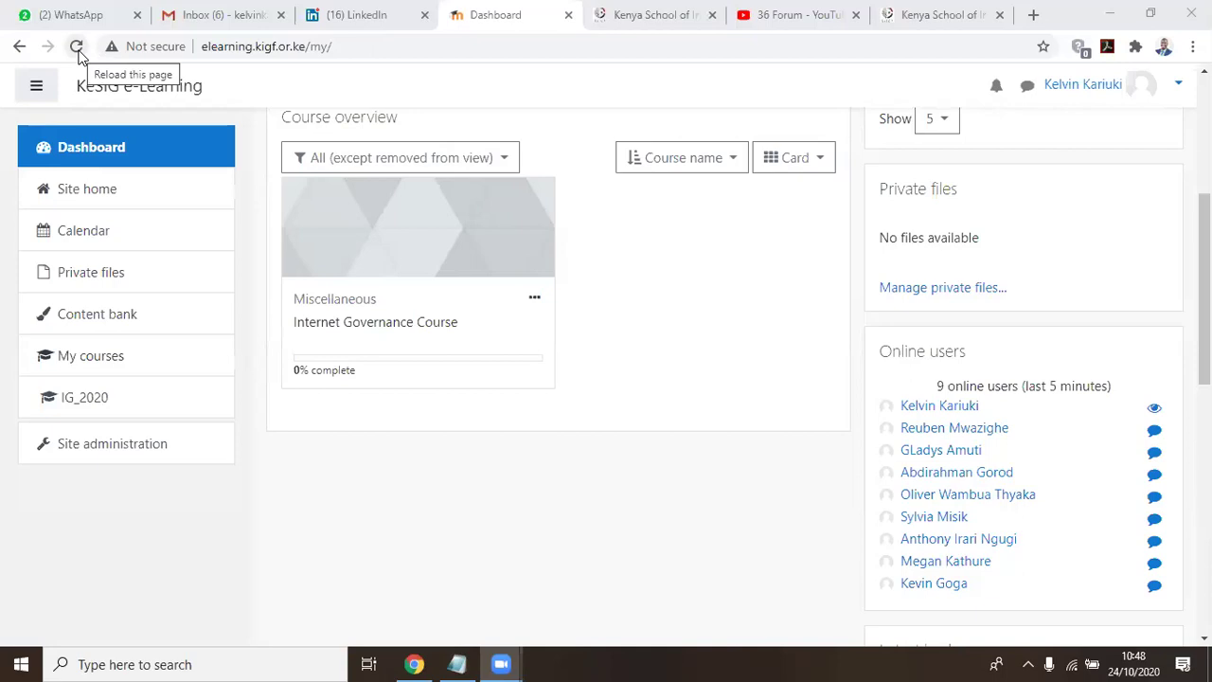
left_click(414, 218)
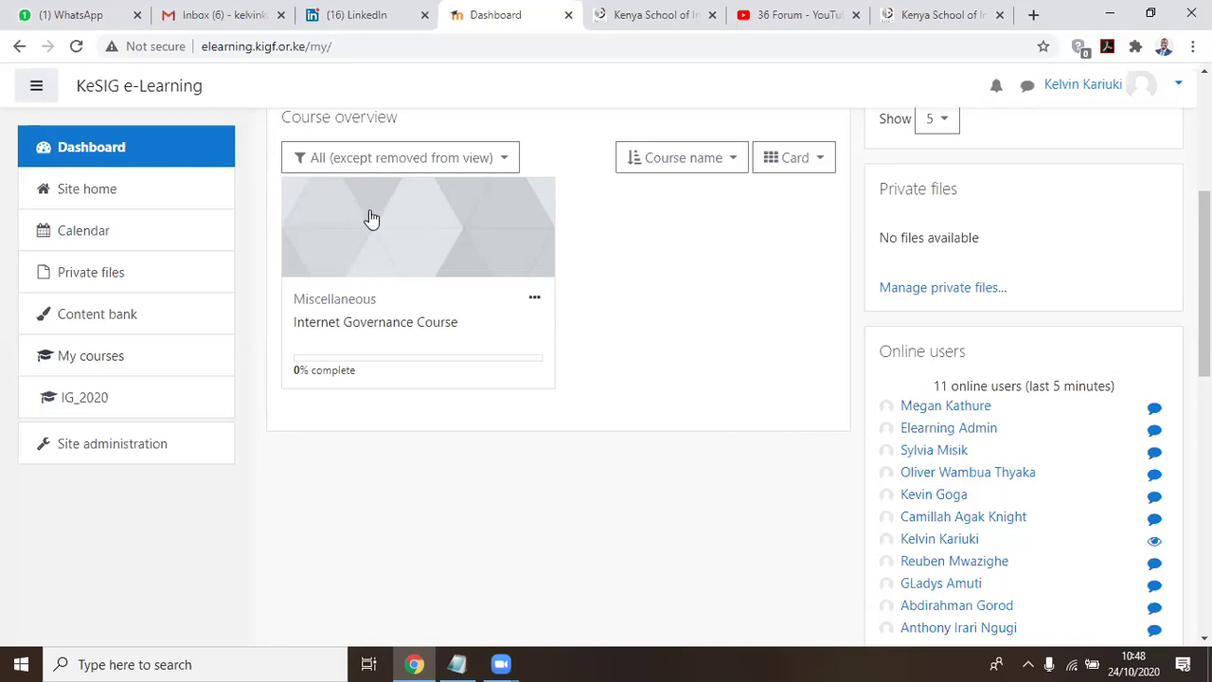
left_click(79, 44)
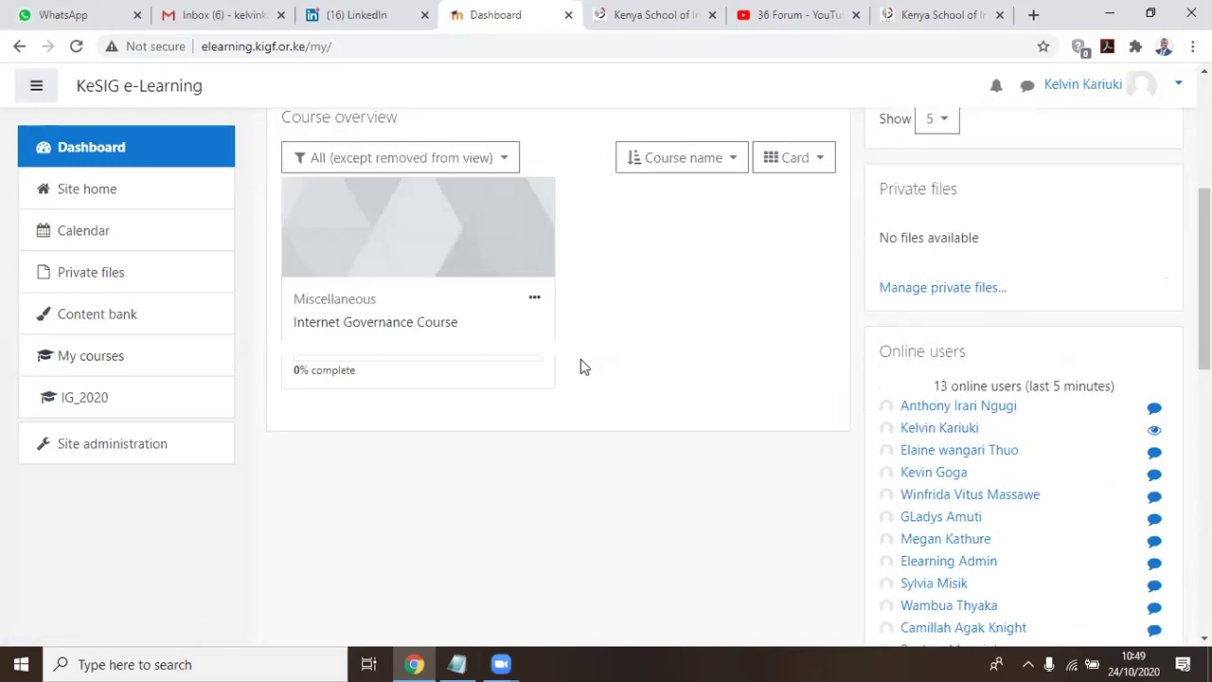
scroll(580, 369, "down", 4)
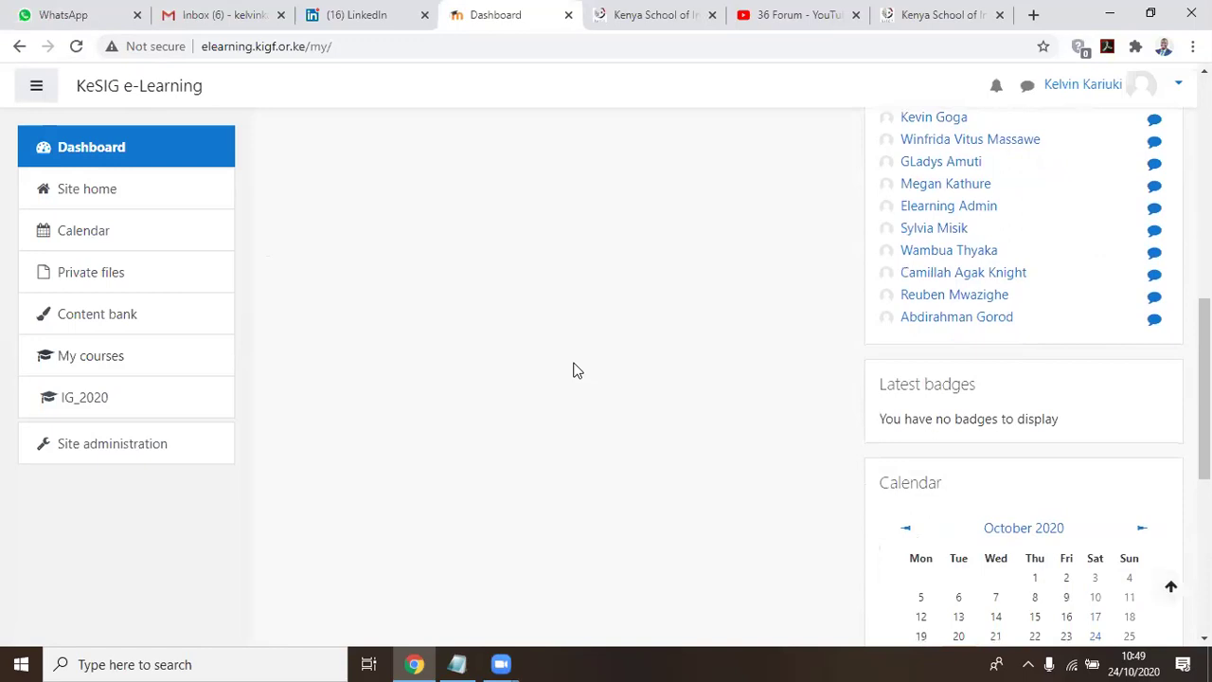
scroll(573, 370, "up", 2)
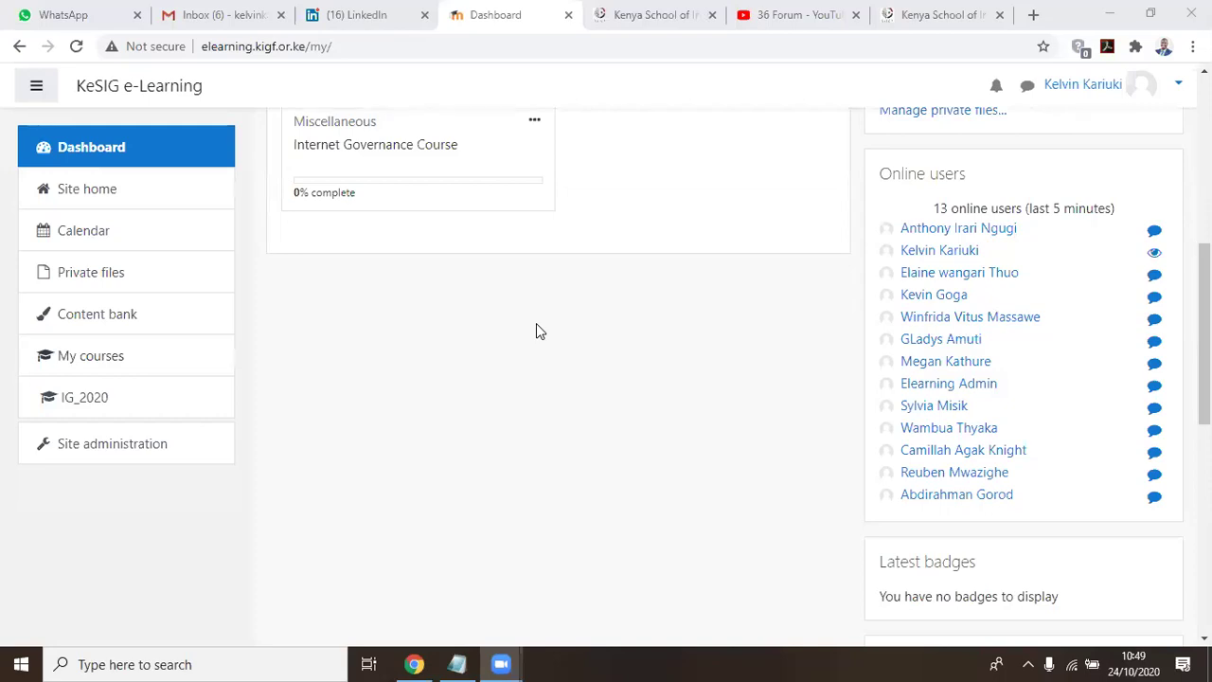
left_click(75, 47)
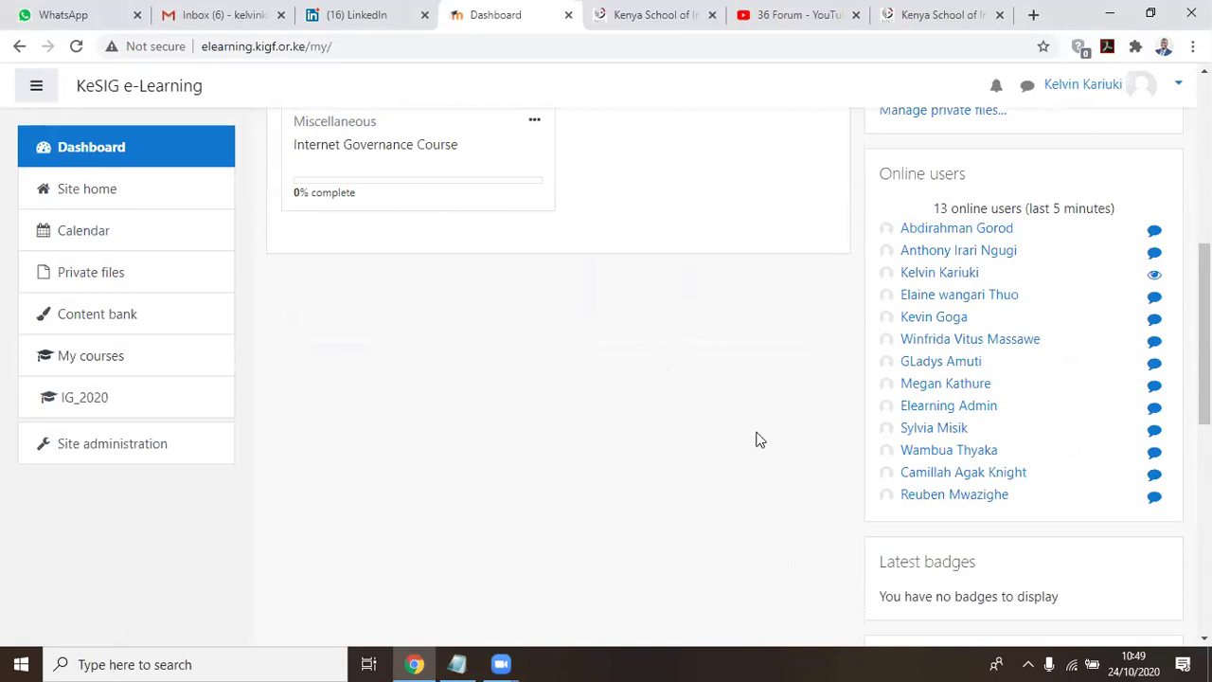
scroll(602, 387, "up", 1)
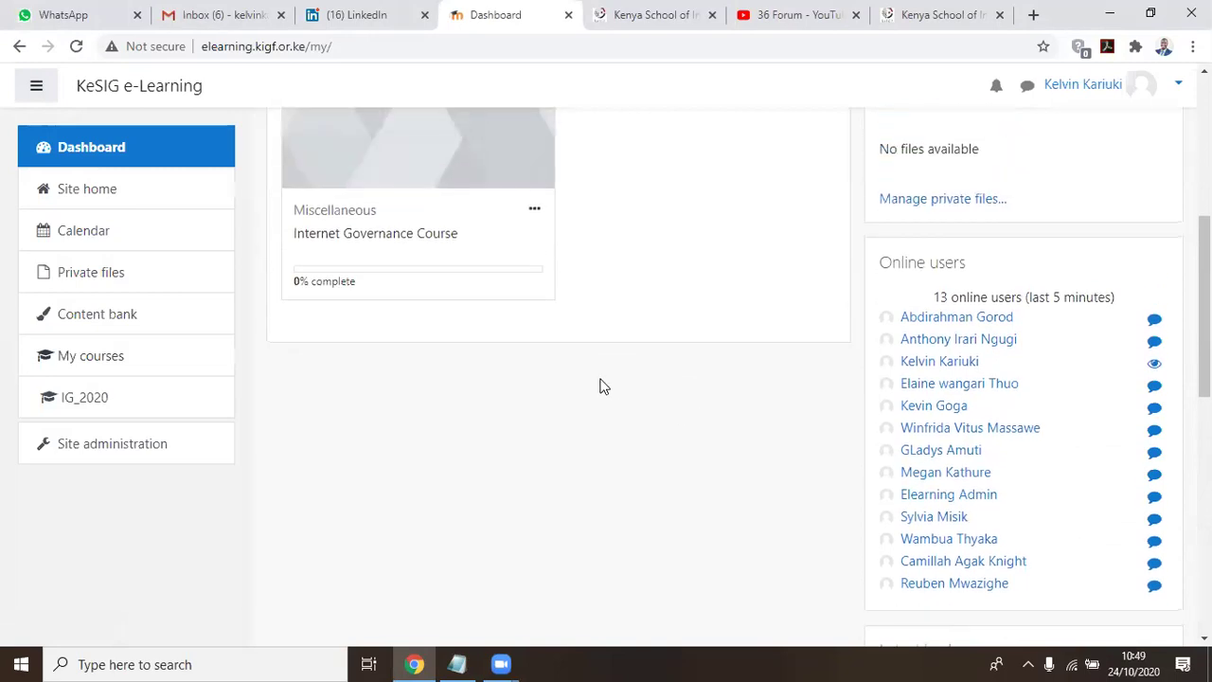
scroll(600, 385, "up", 1)
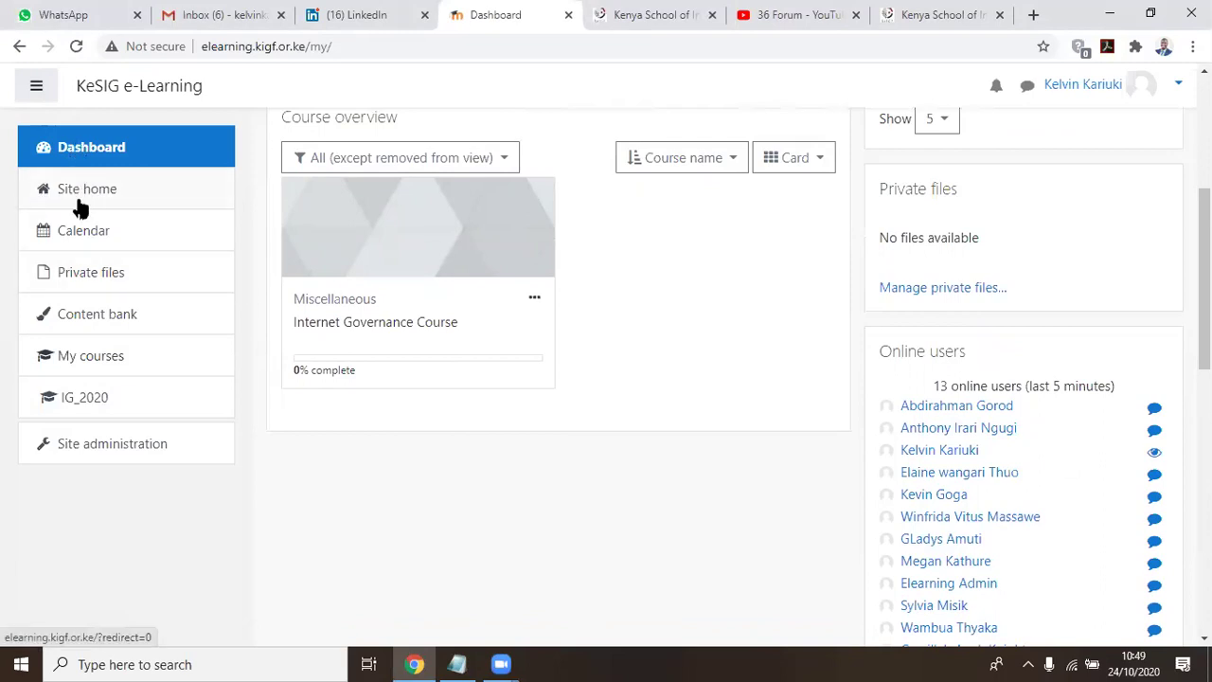
Go to Site home and scroll through the Internet Governance Course under Available courses
left_click(73, 194)
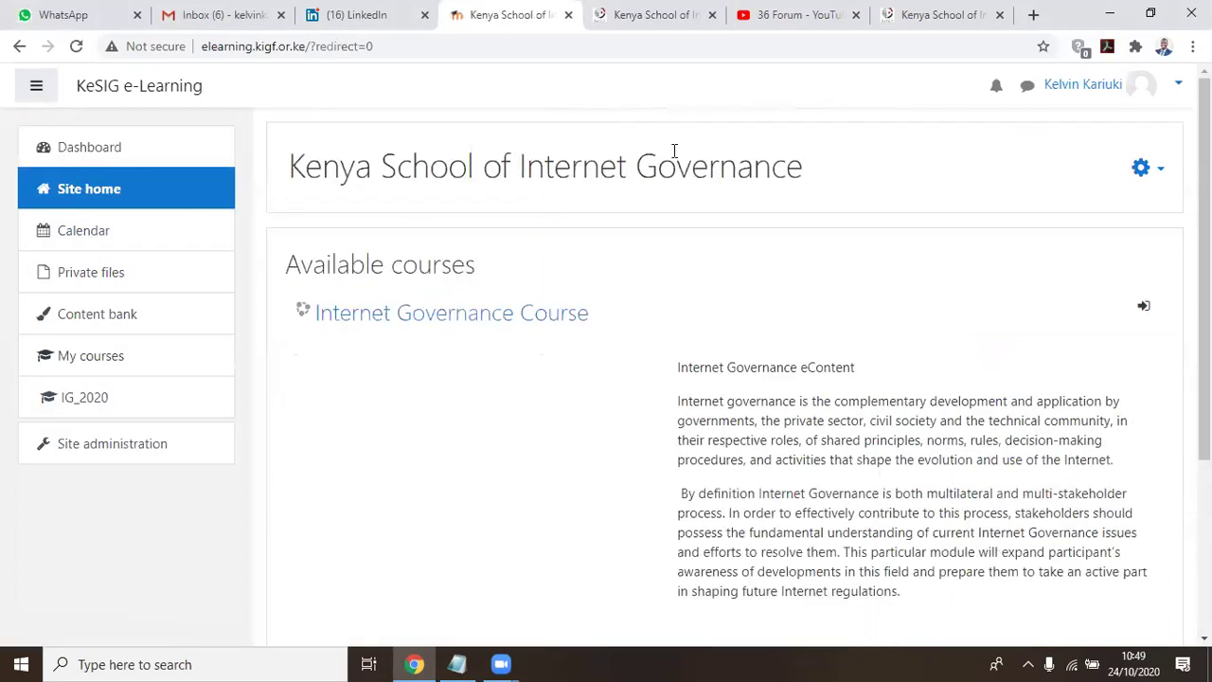
scroll(704, 411, "down", 3)
scroll(587, 332, "up", 1)
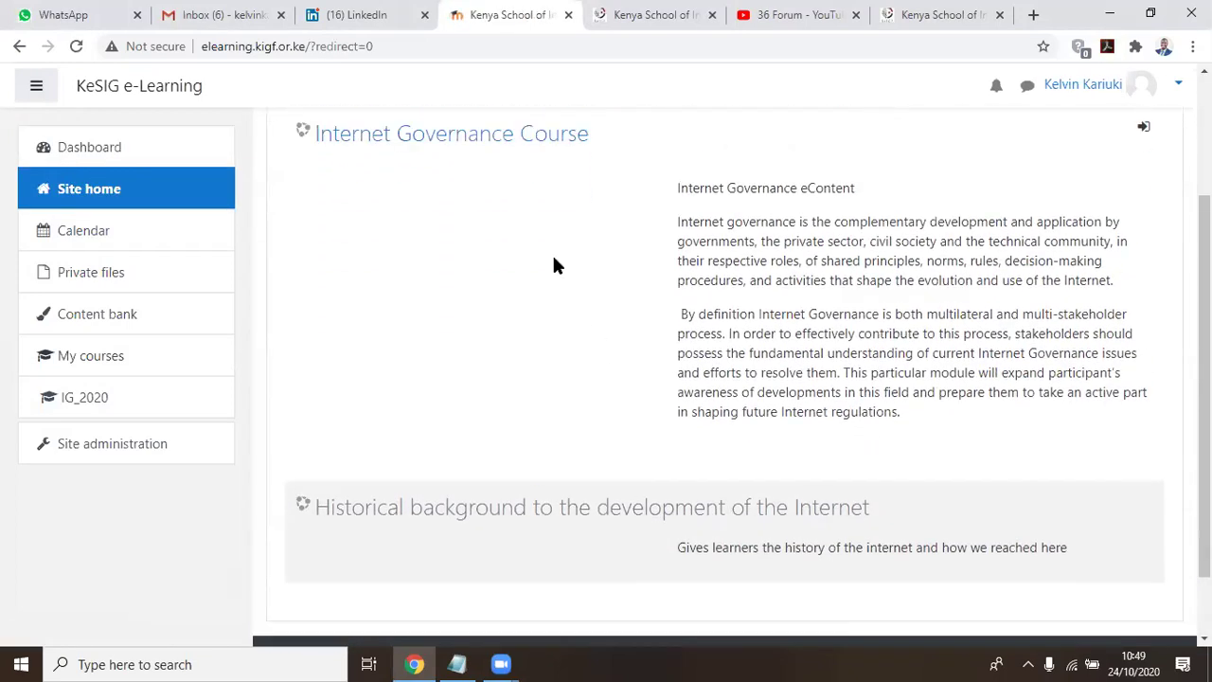
scroll(539, 225, "up", 1)
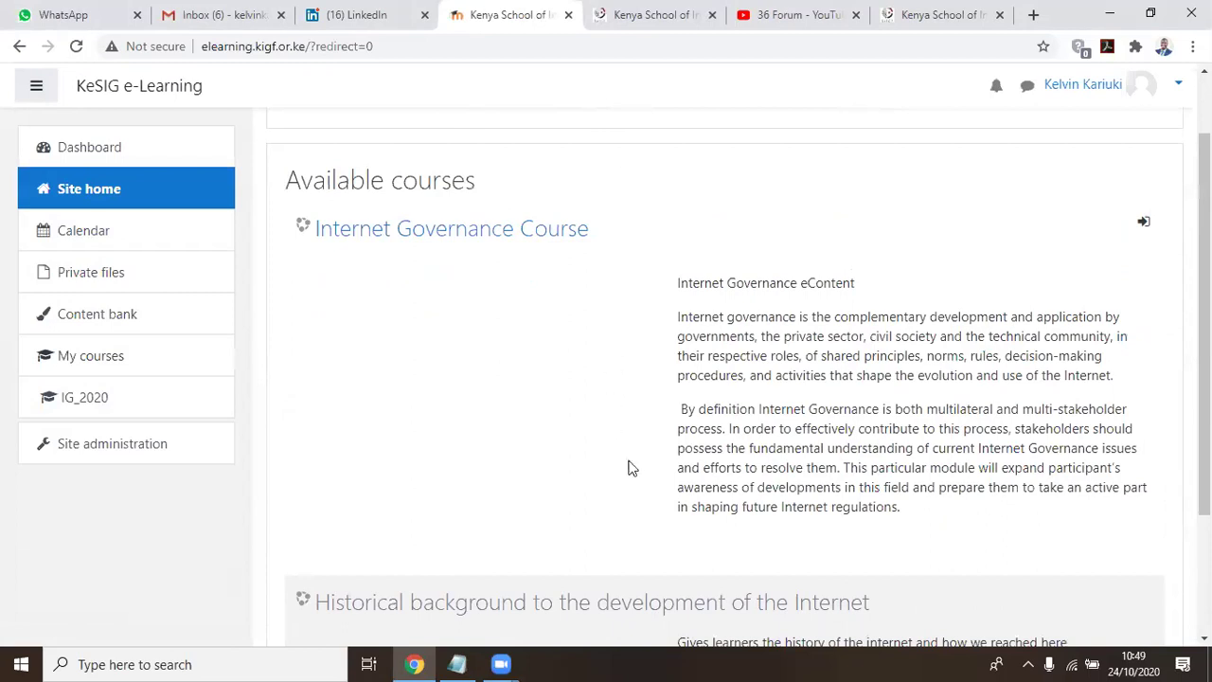
scroll(530, 251, "up", 1)
scroll(502, 275, "down", 3)
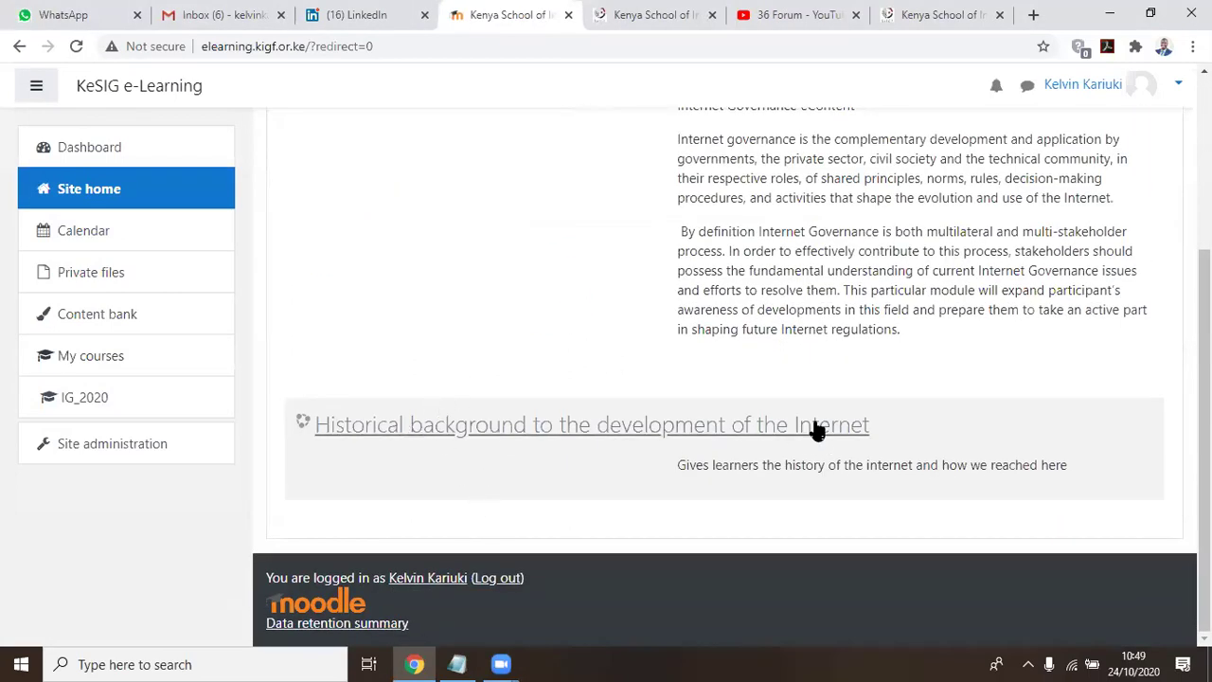
scroll(502, 313, "up", 3)
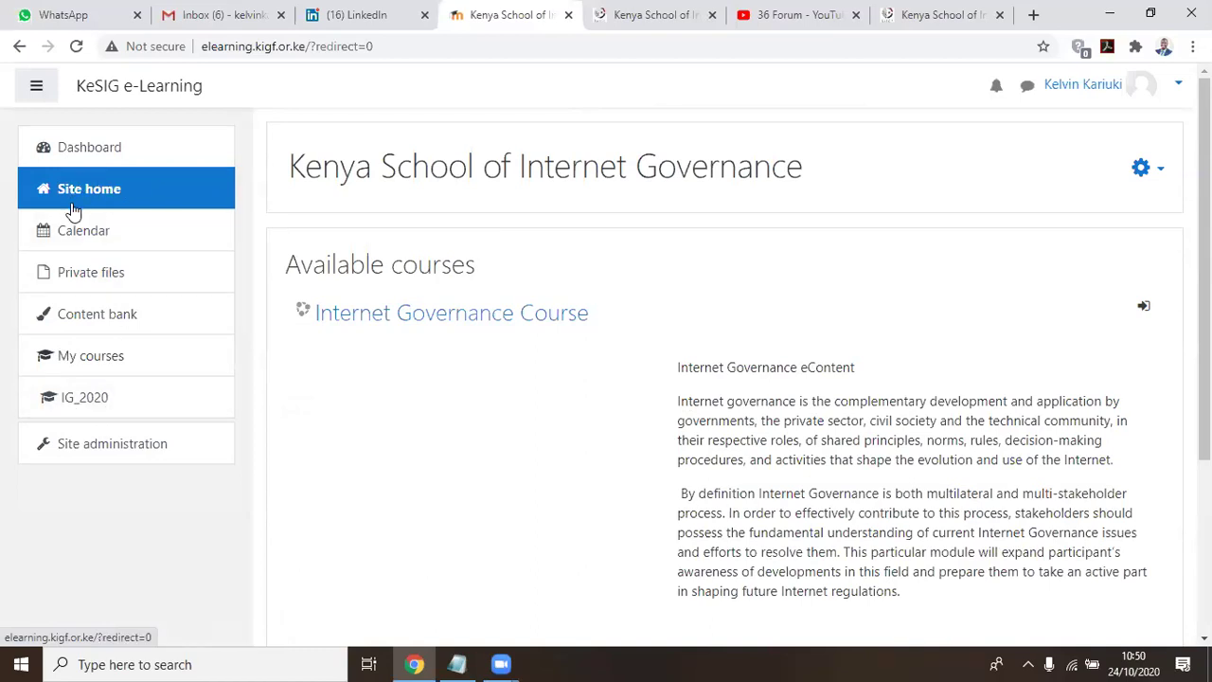
Show the October 2020 calendar with two assignments due Tuesday 27 October
left_click(78, 234)
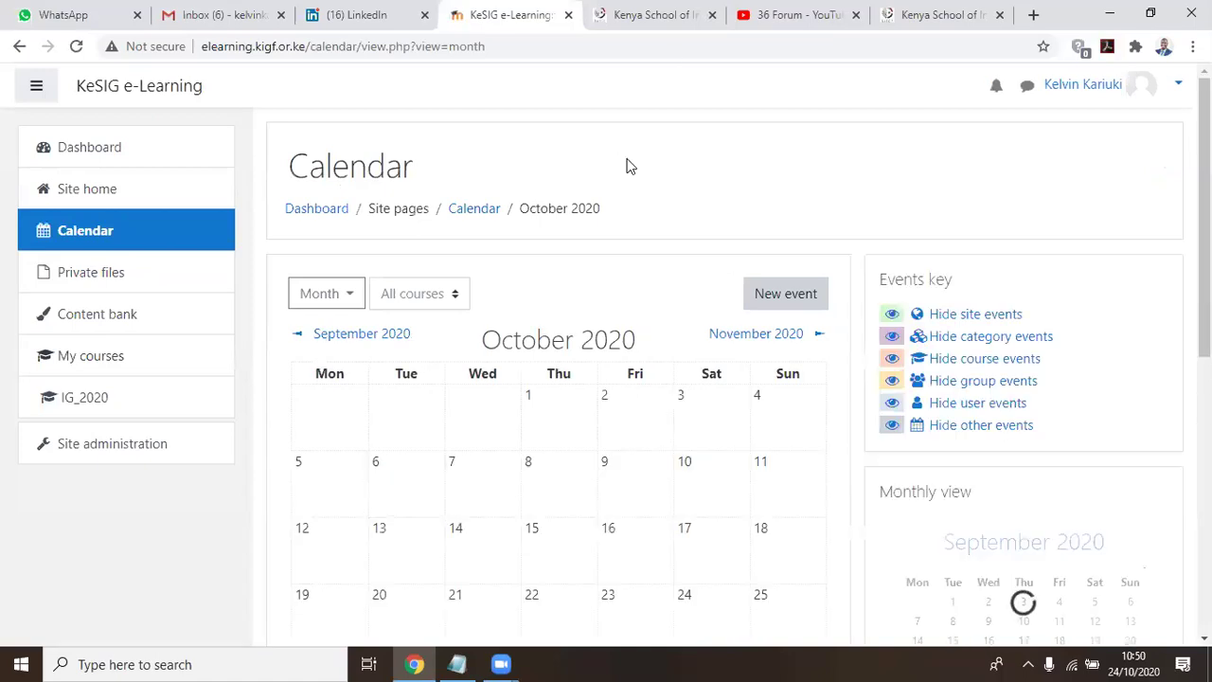
scroll(625, 167, "down", 3)
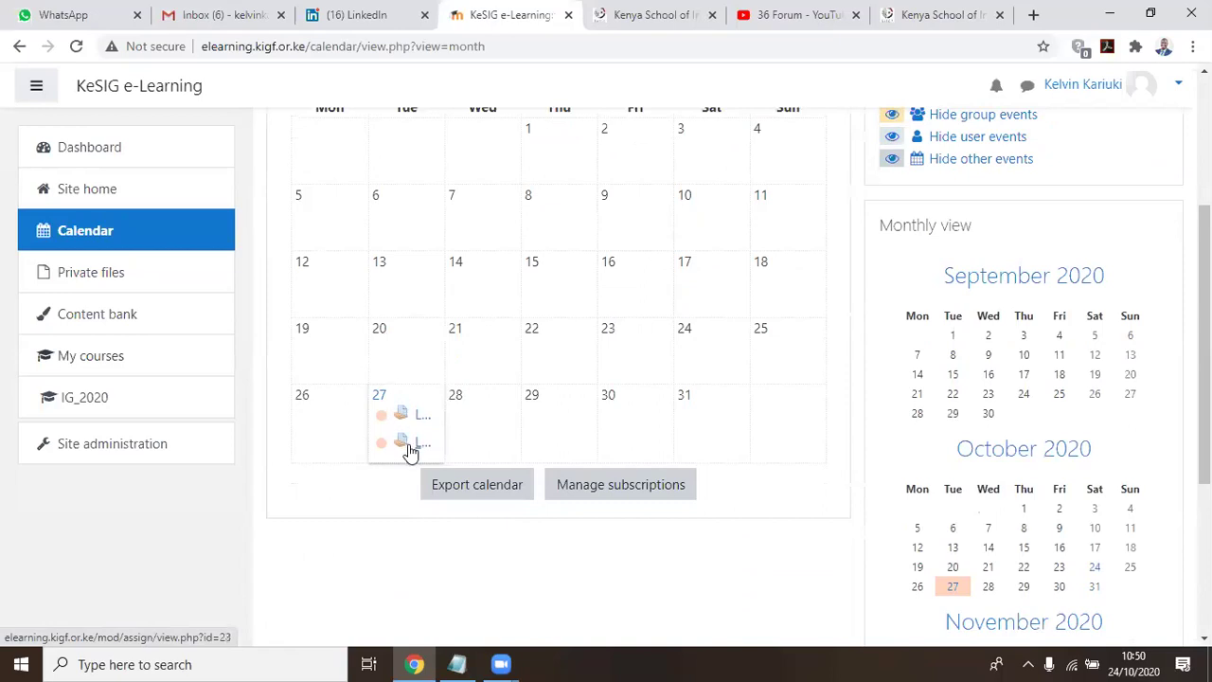
scroll(410, 449, "up", 1)
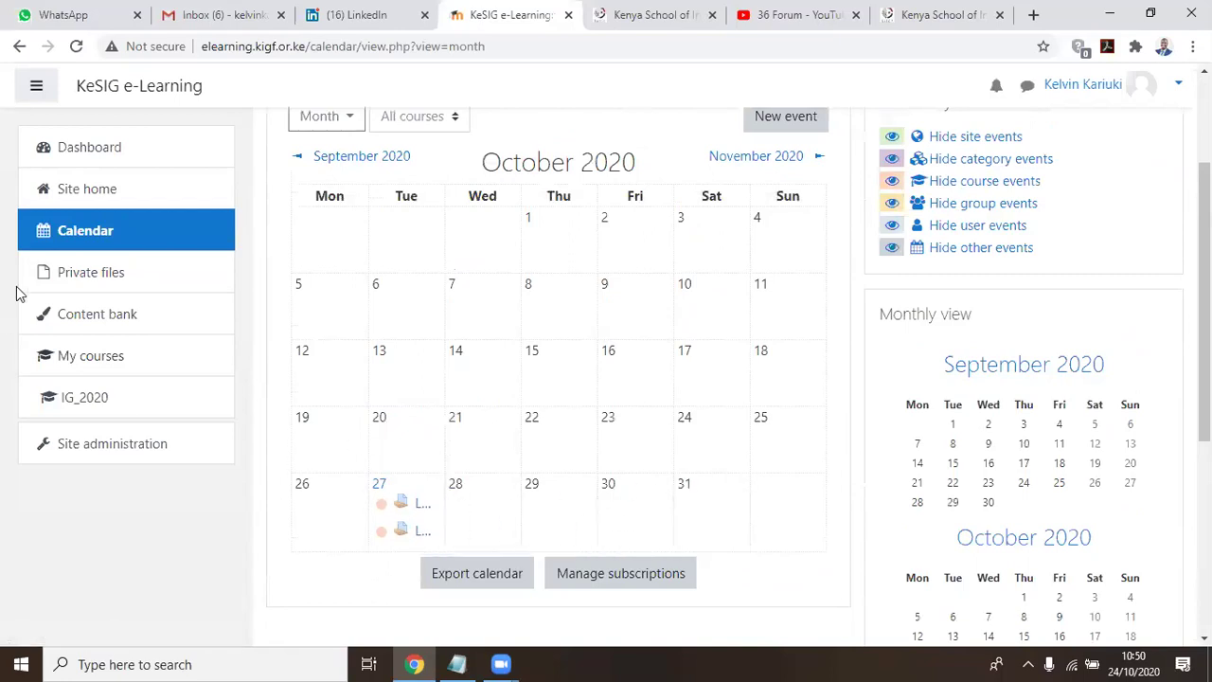
View the empty Private files area and scroll down through it
left_click(81, 274)
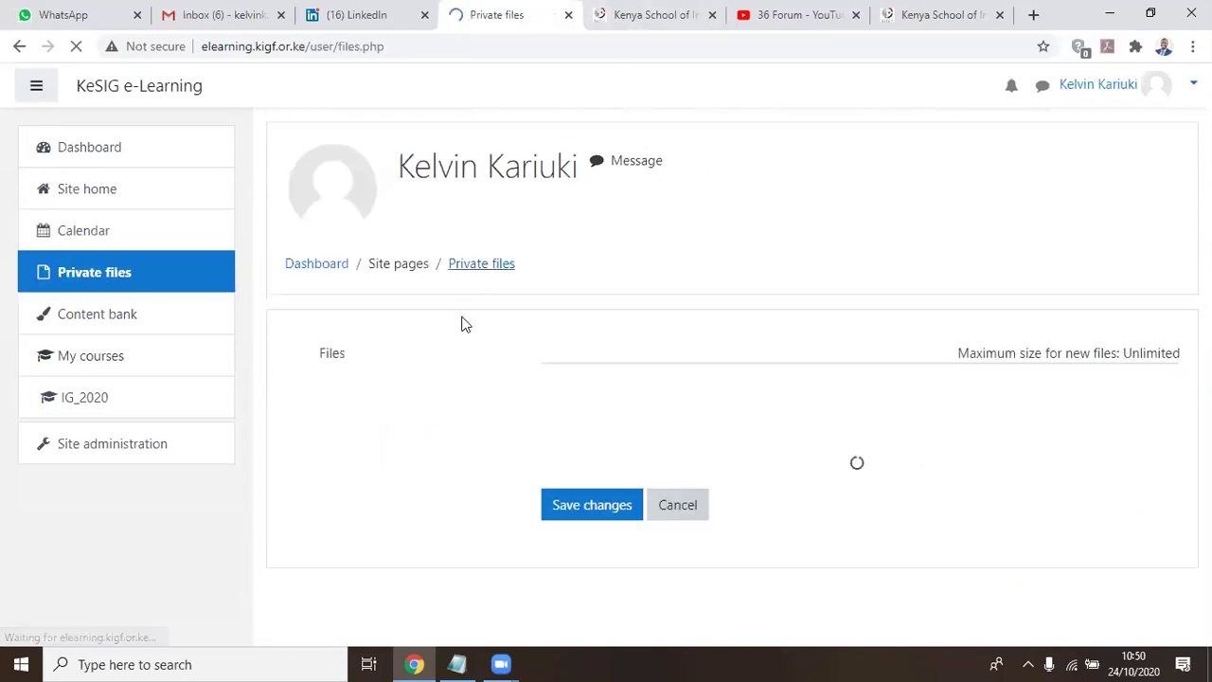
scroll(649, 319, "down", 1)
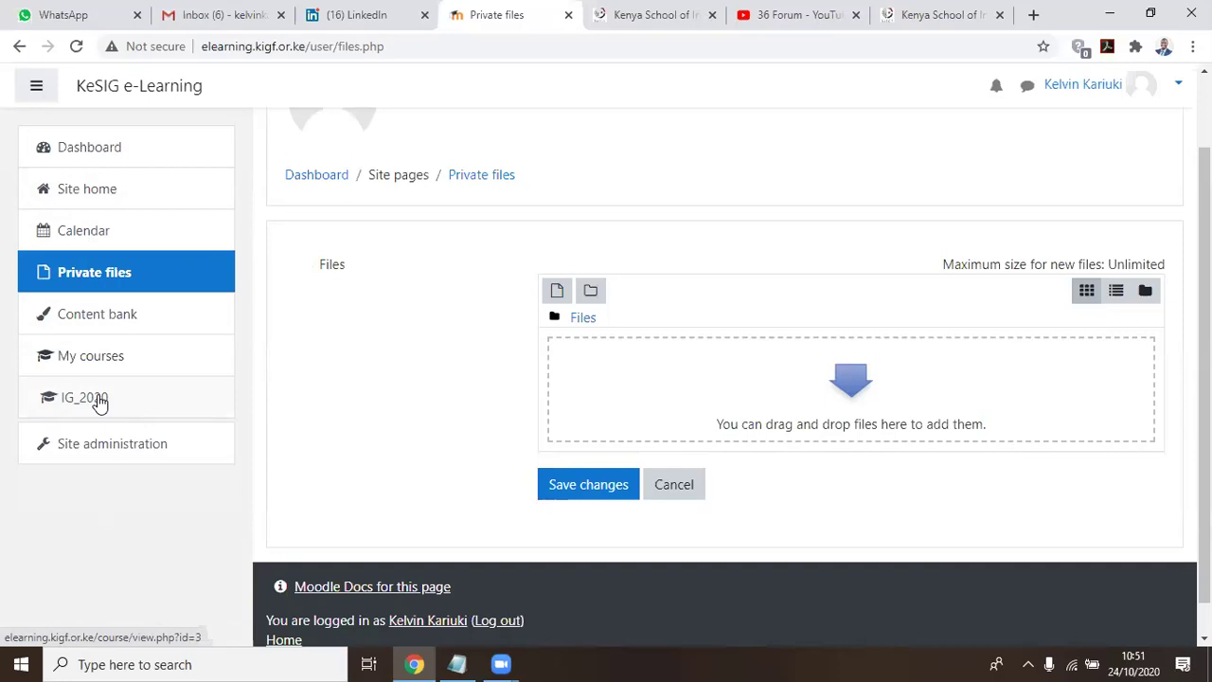
Go to the IG_2020 course page and highlight the Internet Governance Course title
left_click(99, 401)
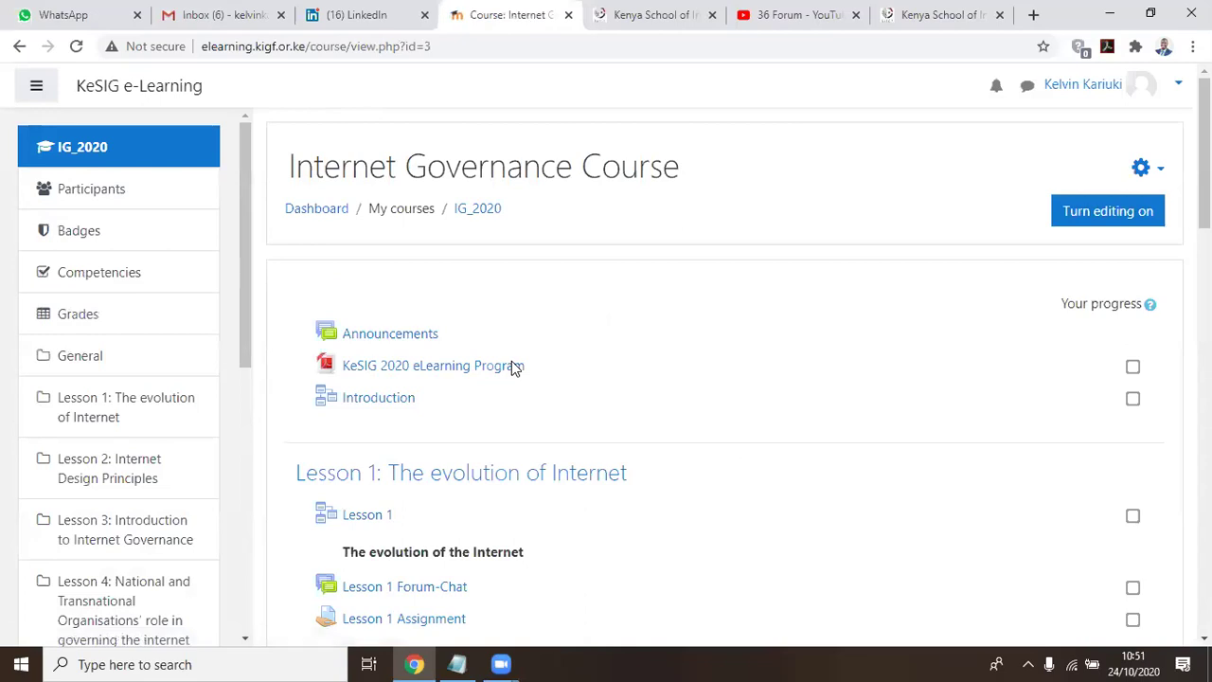
left_click_drag(288, 167, 692, 169)
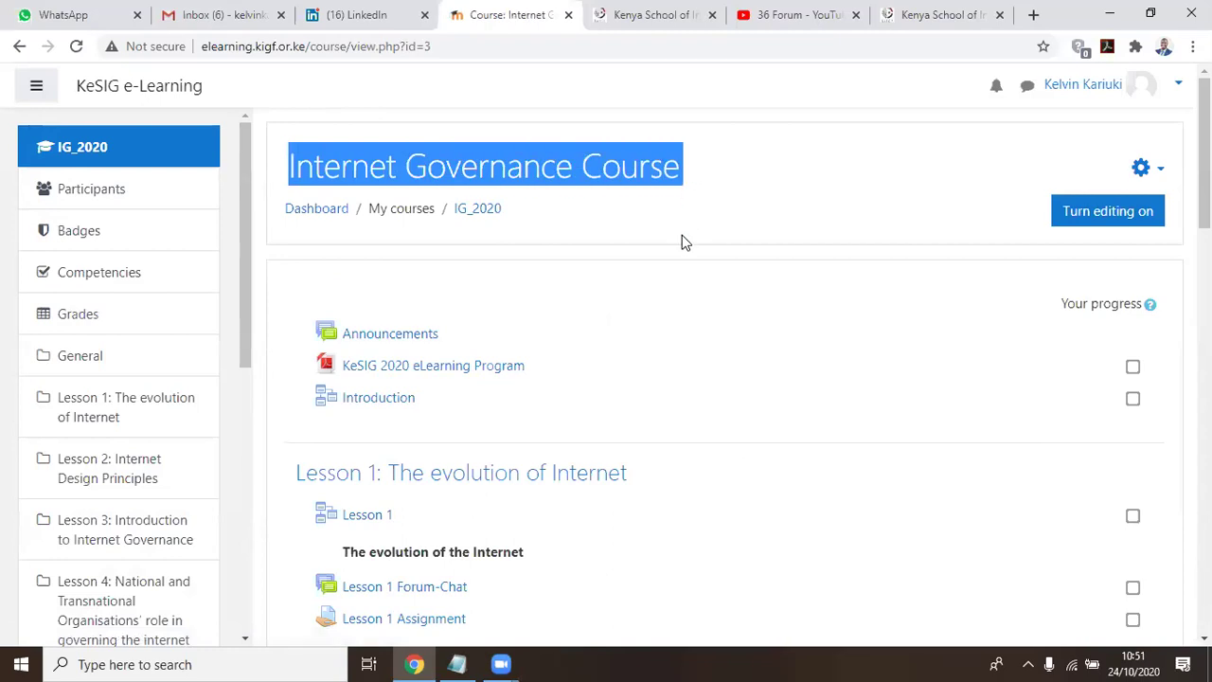
left_click(683, 315)
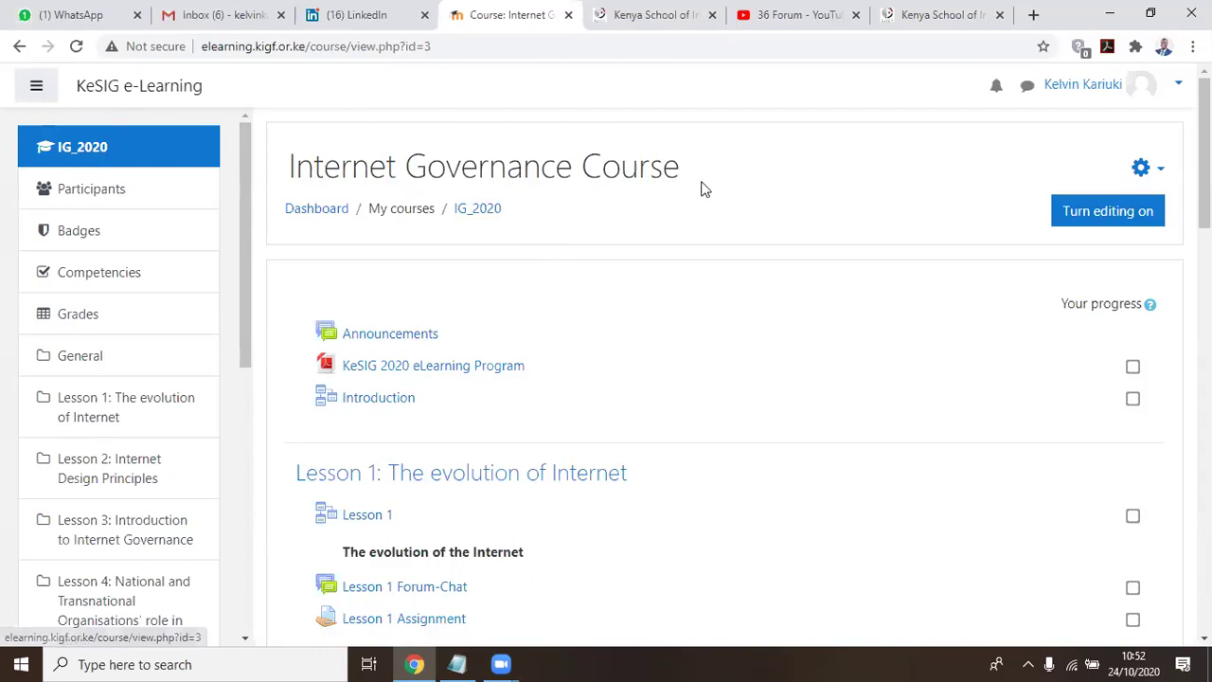
Clear the title highlight and show the personal account menu at the top right
left_click_drag(703, 182, 282, 157)
left_click(767, 188)
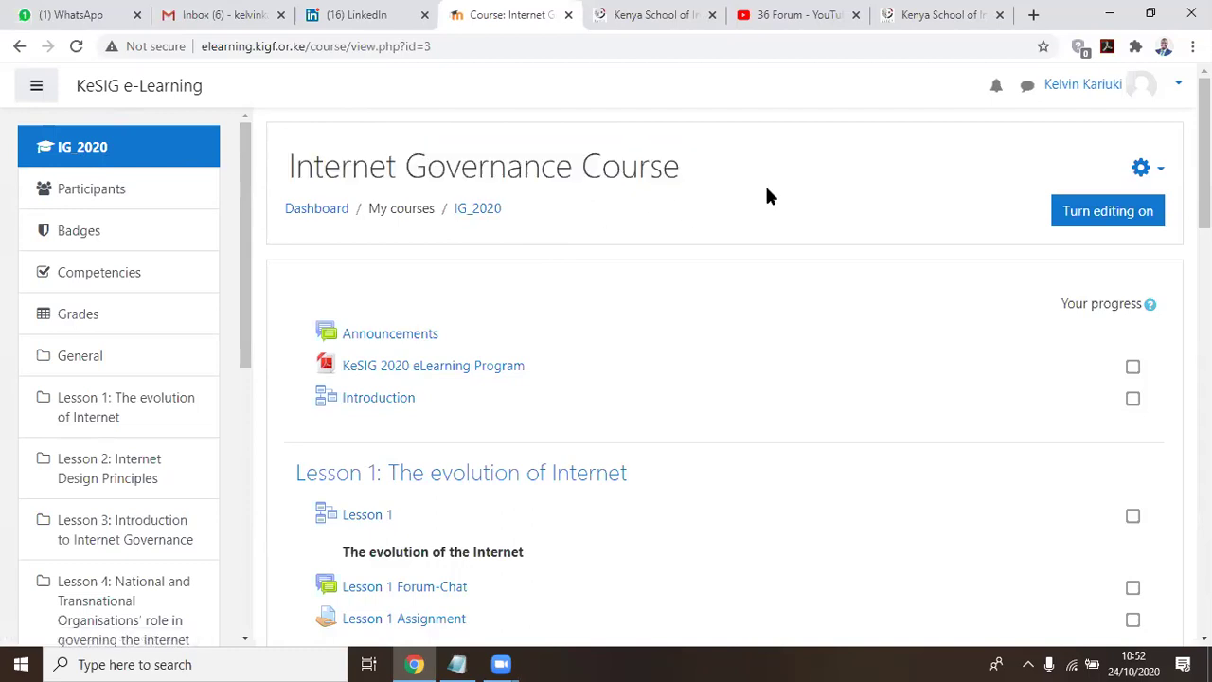
left_click(1175, 86)
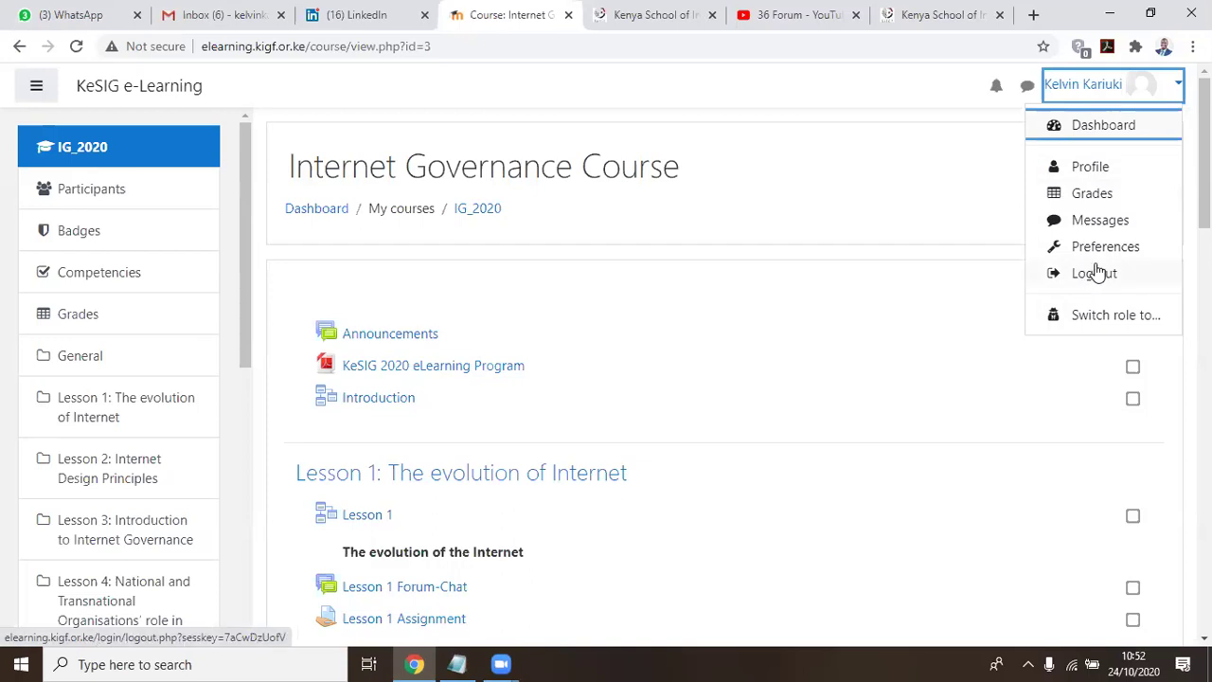
left_click(1179, 85)
left_click(1177, 85)
Open your own profile page and scroll through its user details, course profiles, reports and login activity
left_click(1087, 169)
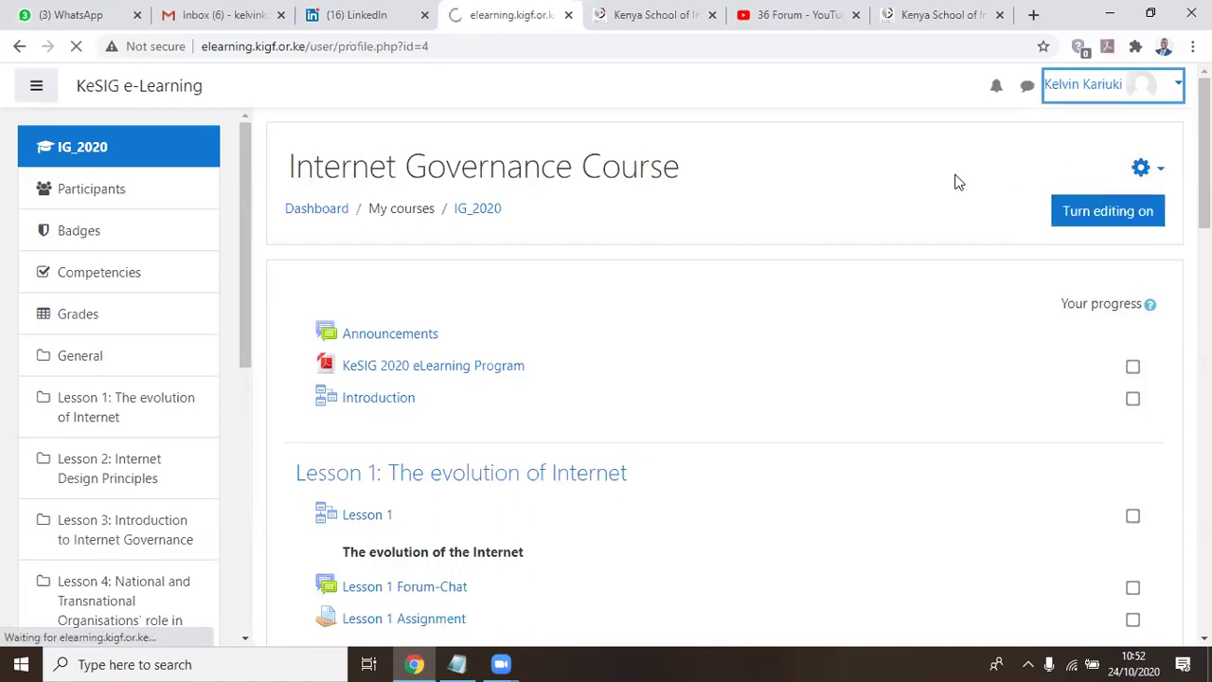
scroll(396, 216, "down", 1)
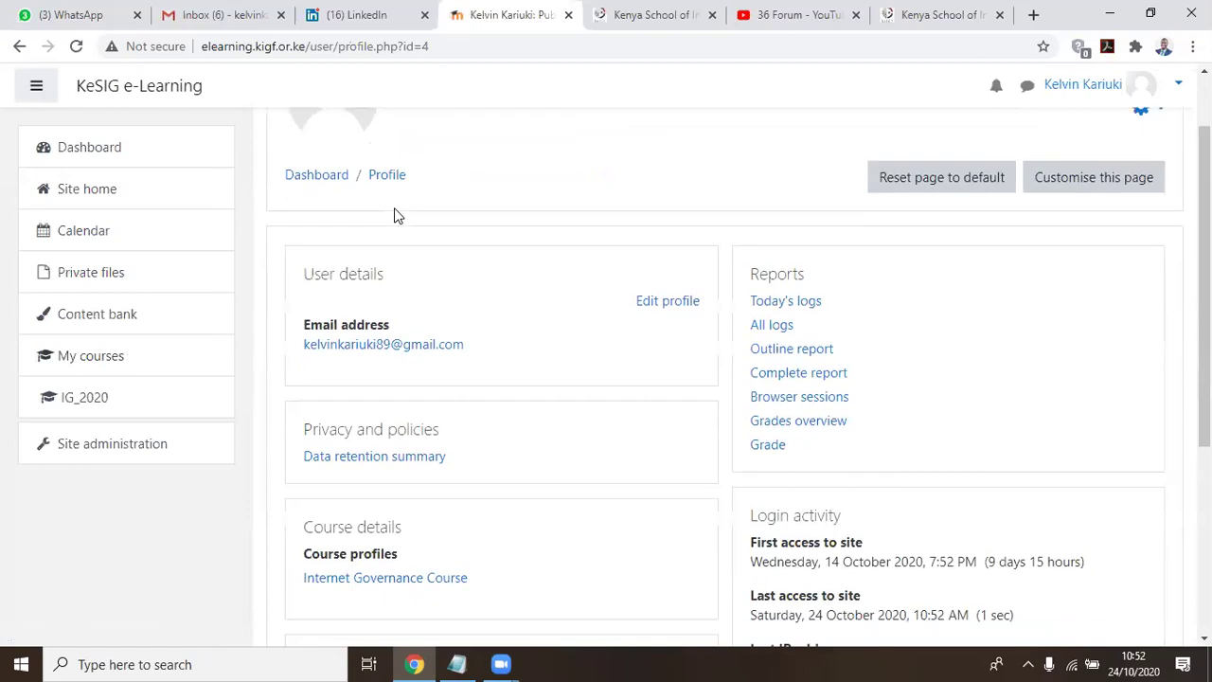
scroll(644, 236, "up", 1)
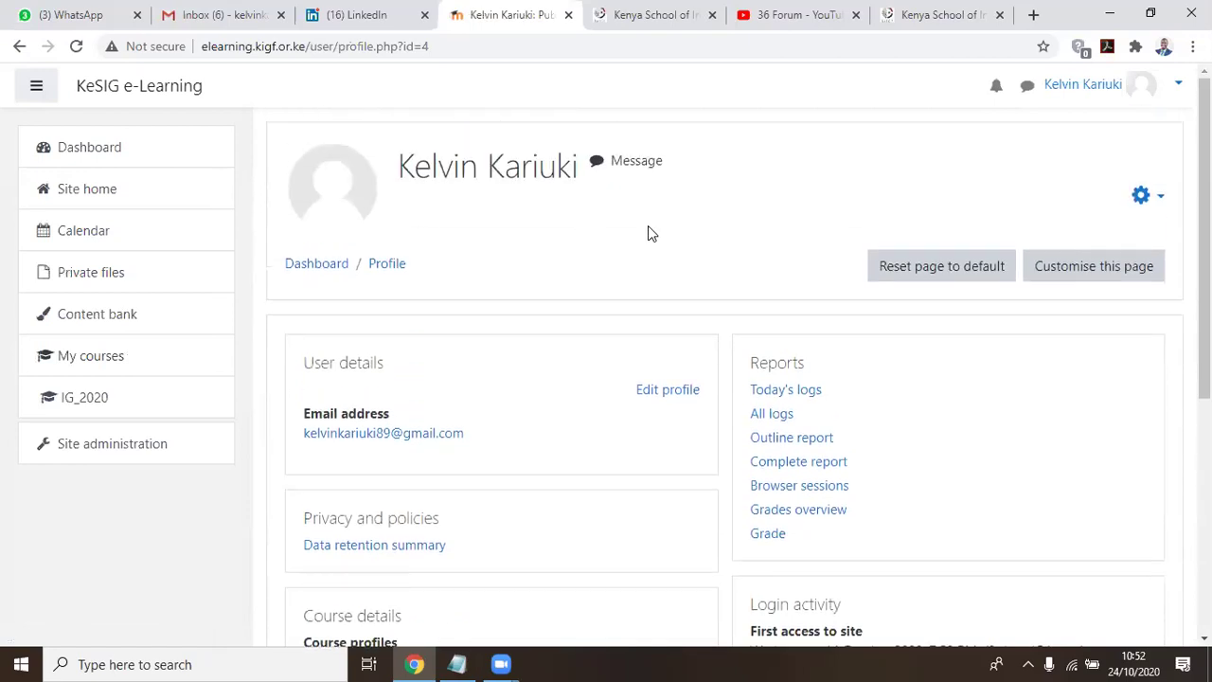
scroll(648, 234, "down", 1)
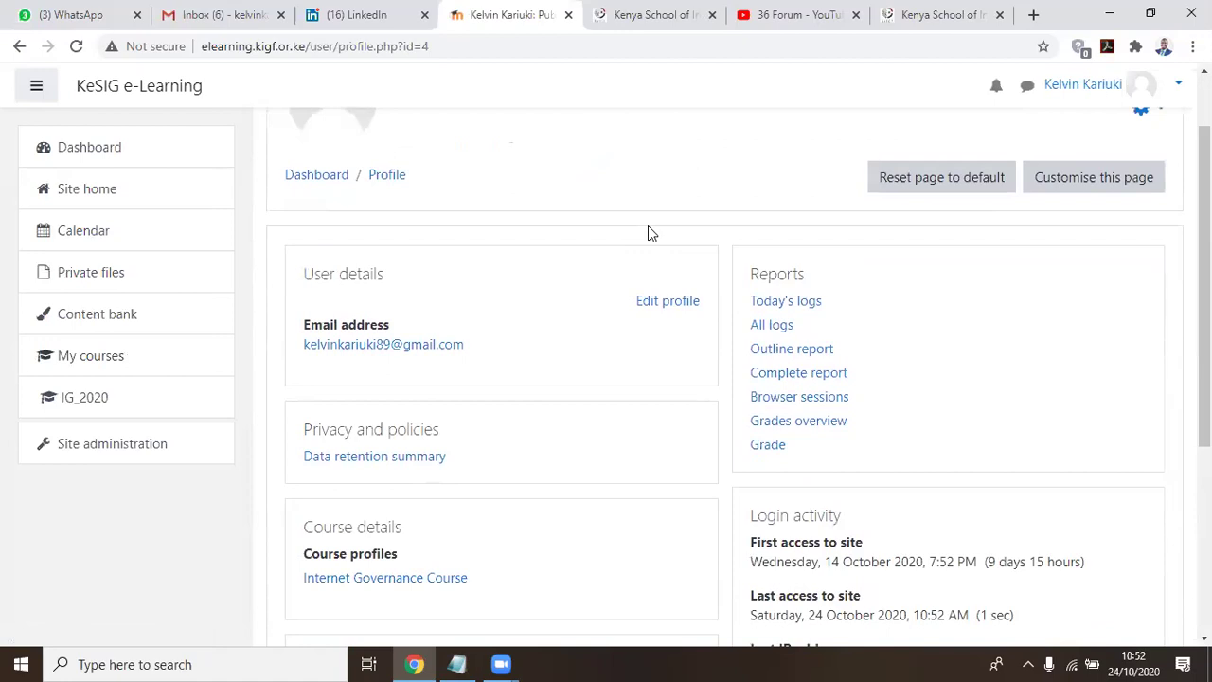
scroll(647, 234, "up", 1)
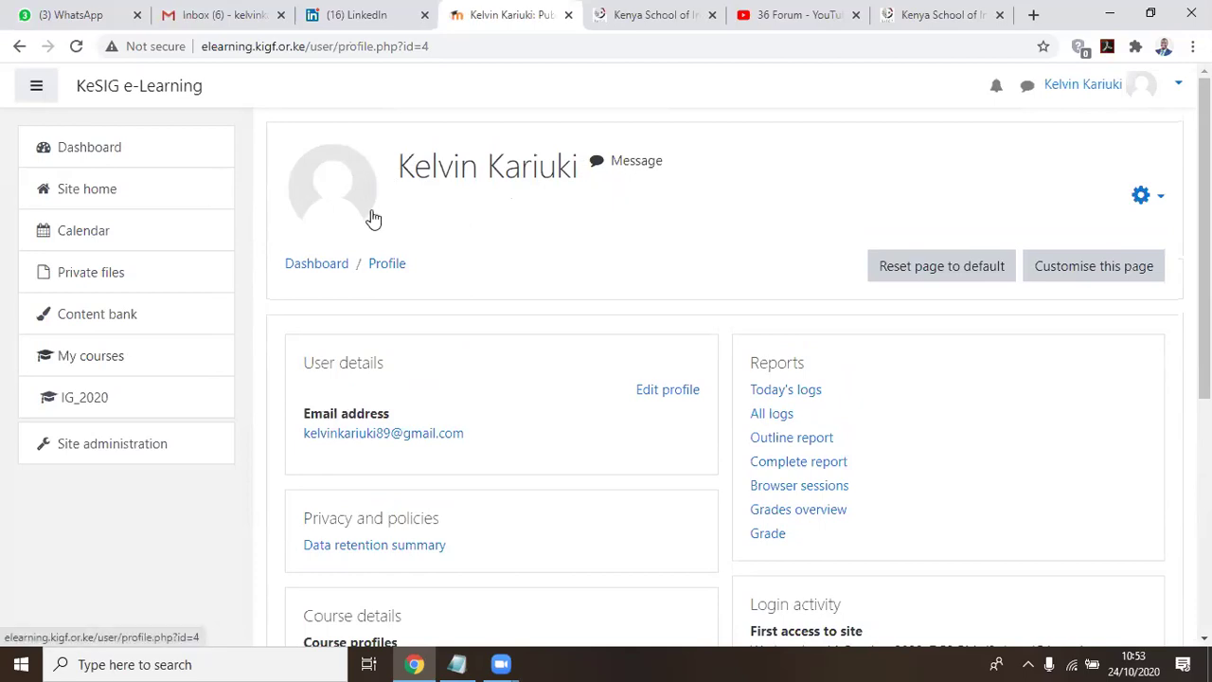
scroll(663, 221, "down", 1)
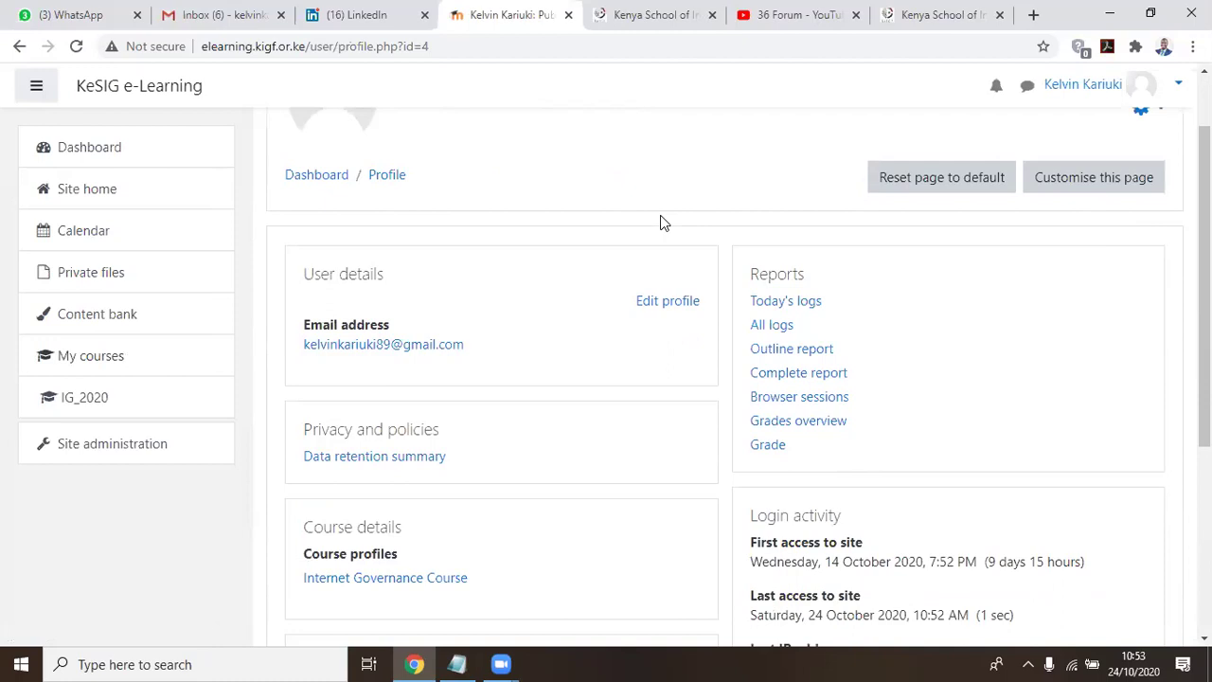
scroll(663, 222, "up", 1)
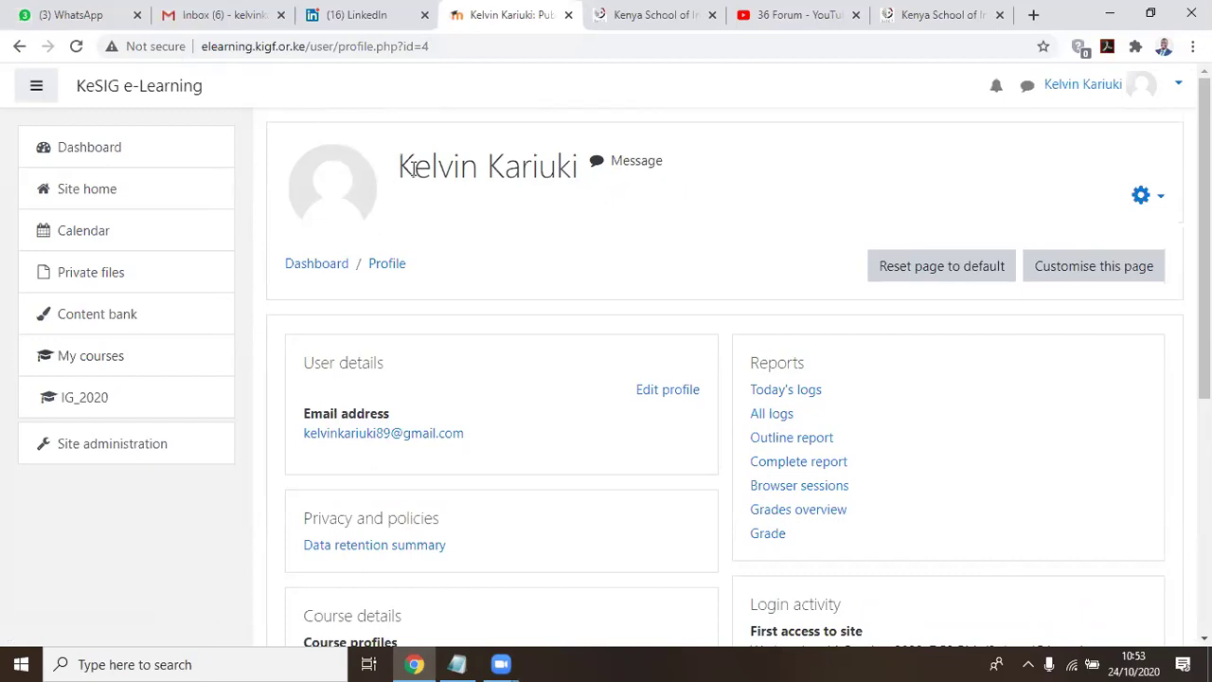
left_click(1177, 84)
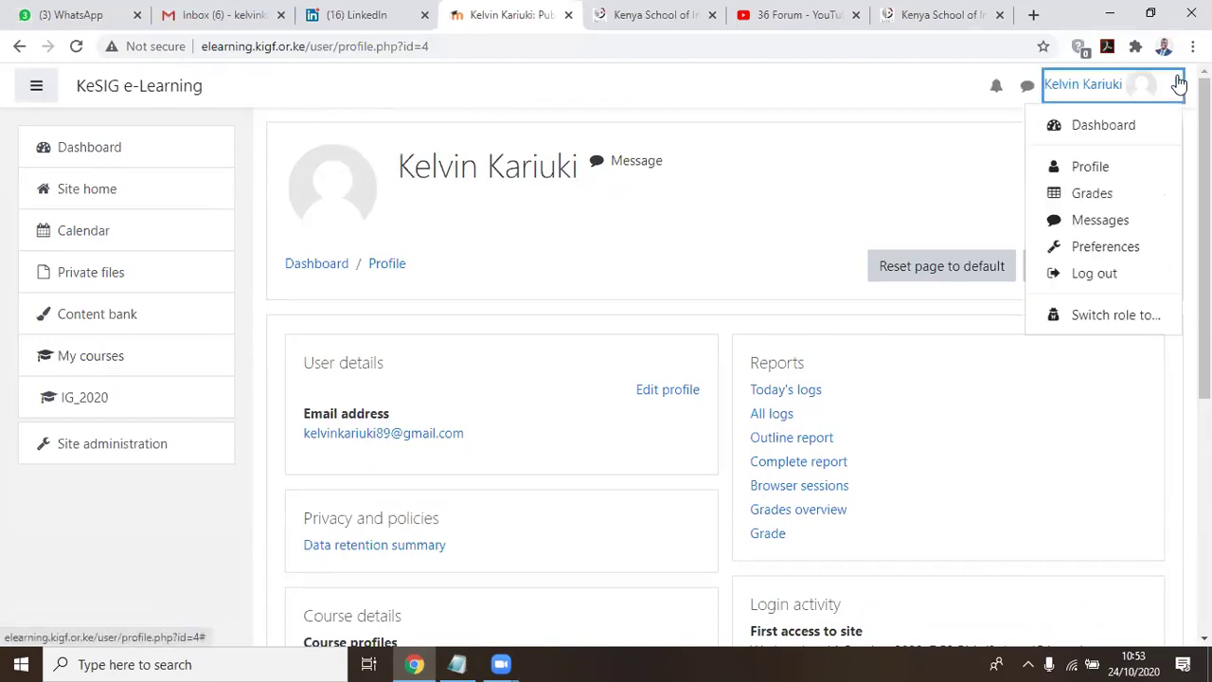
Open the Edit profile form and look over the username field
left_click(591, 242)
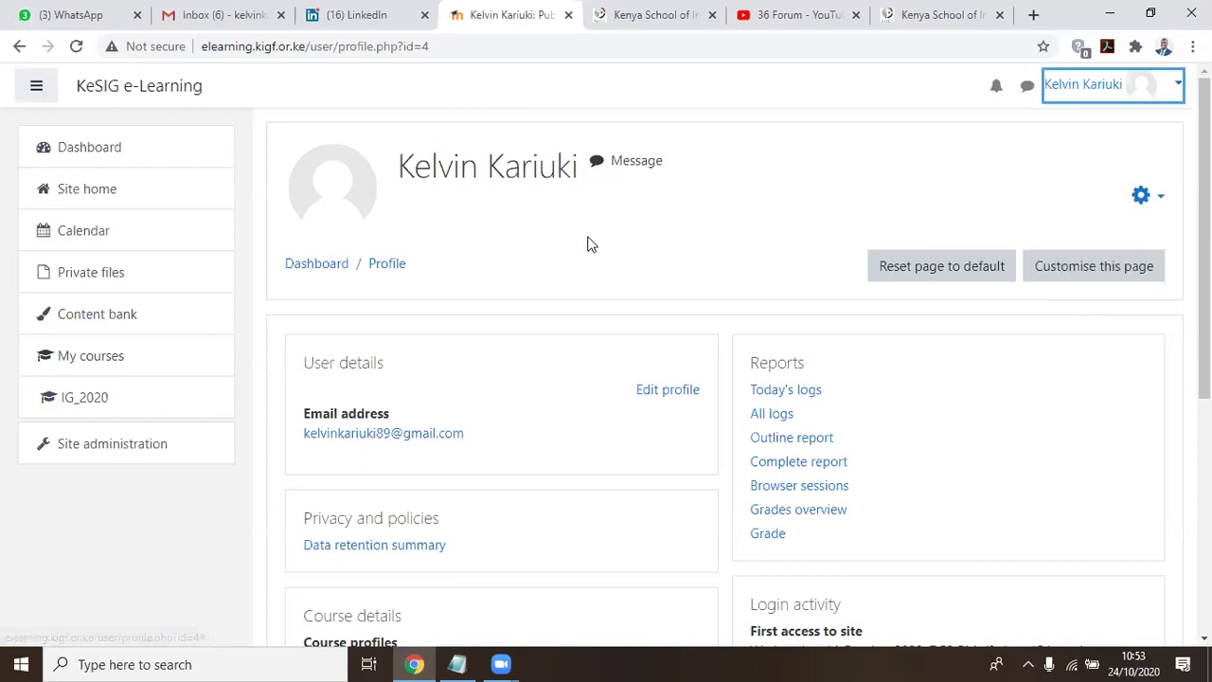
left_click(661, 394)
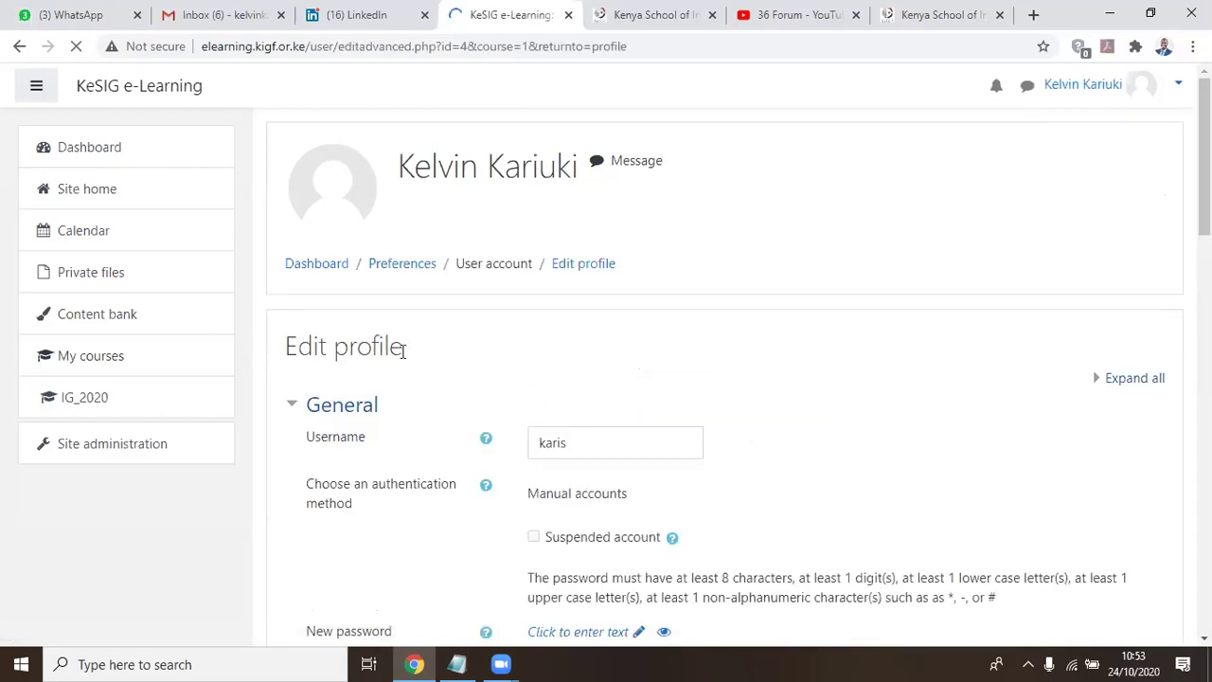
scroll(809, 322, "down", 2)
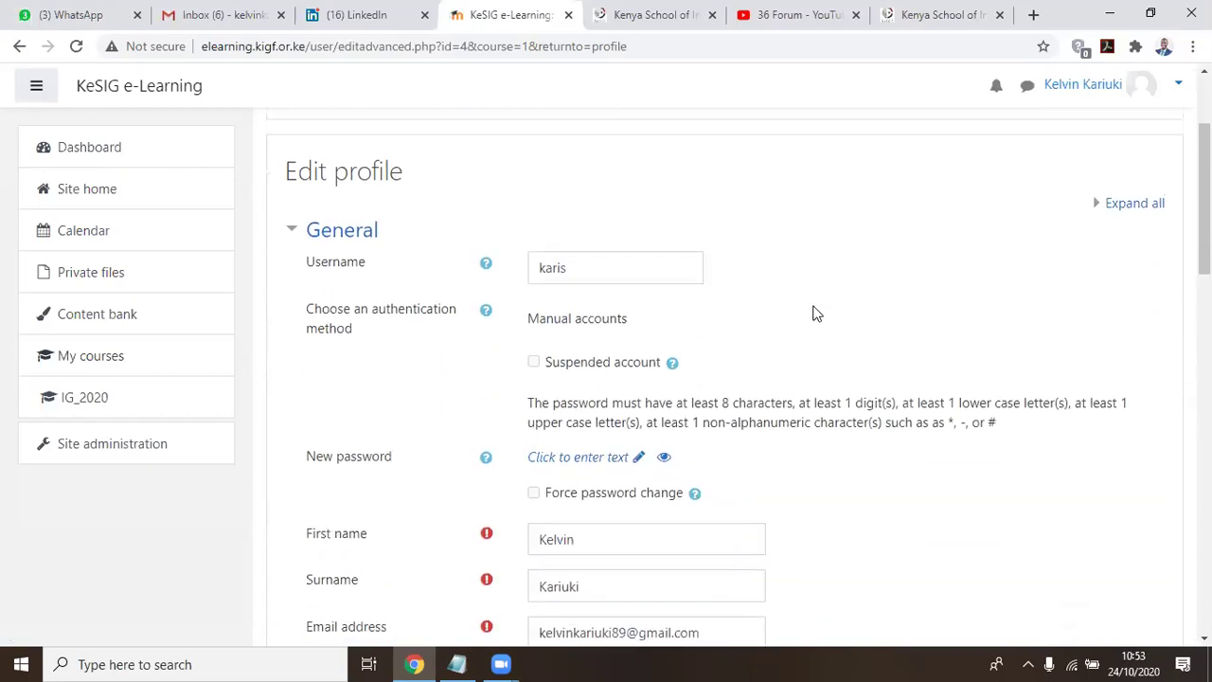
scroll(804, 268, "down", 1)
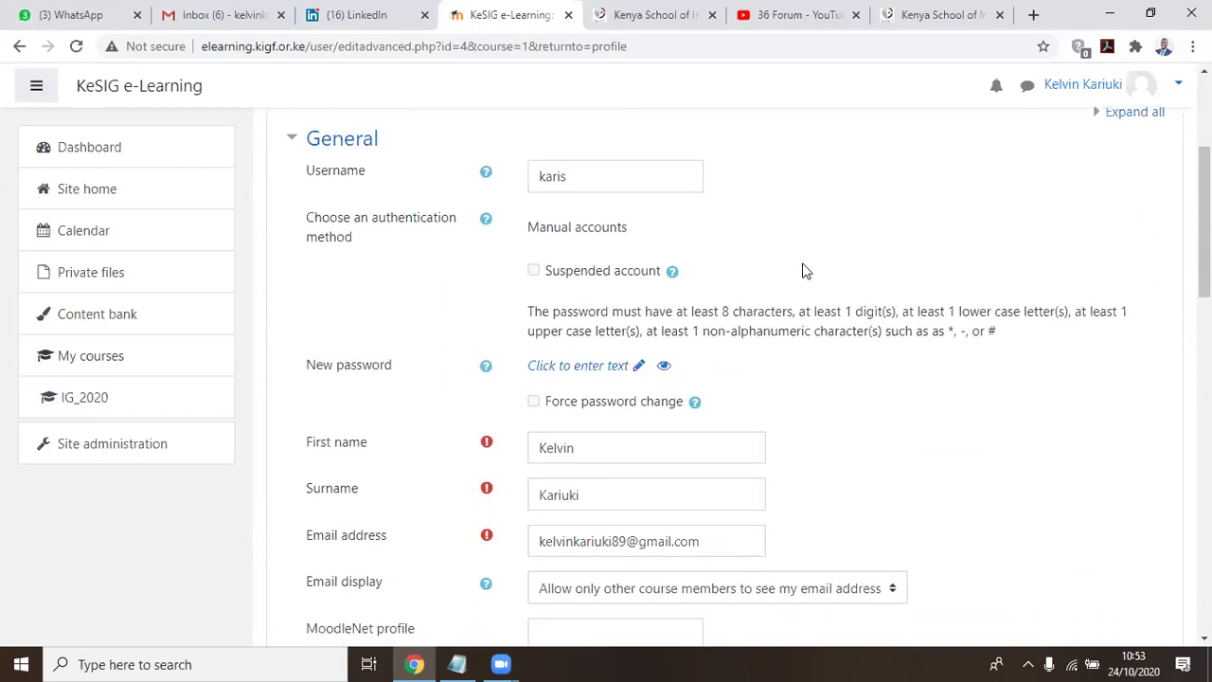
double_click(585, 176)
left_click(376, 179)
Review the General fields, including the email address, down to the User picture section
scroll(933, 257, "down", 2)
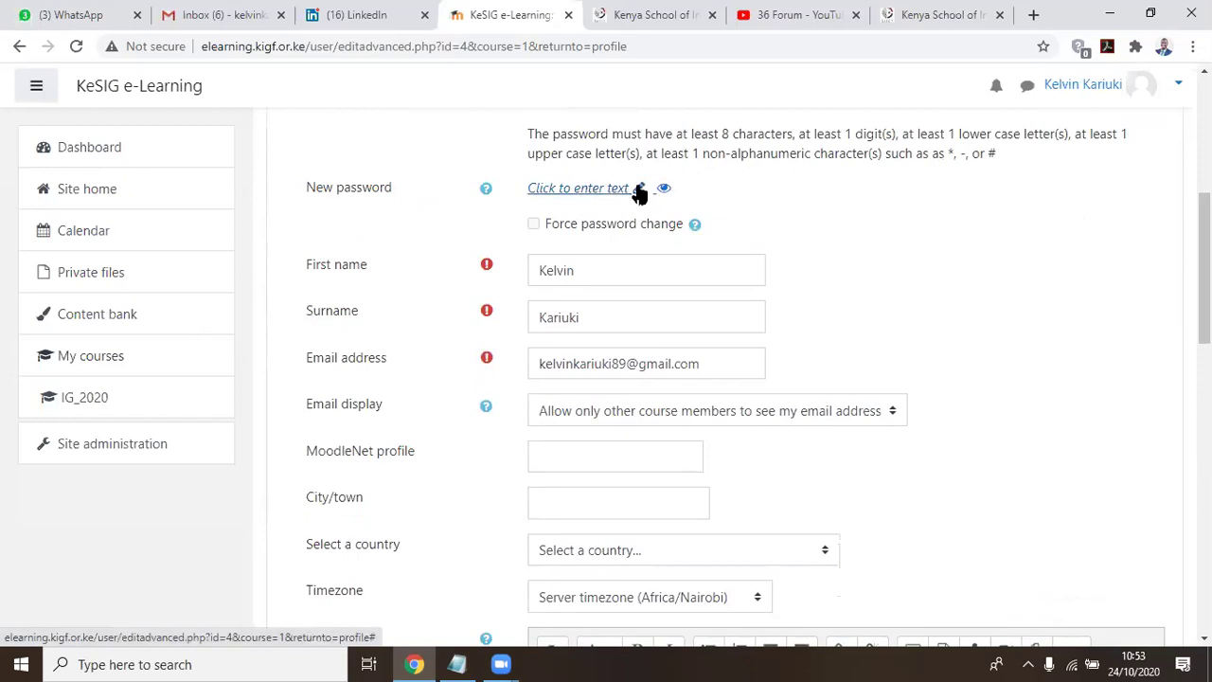
scroll(1089, 239, "down", 2)
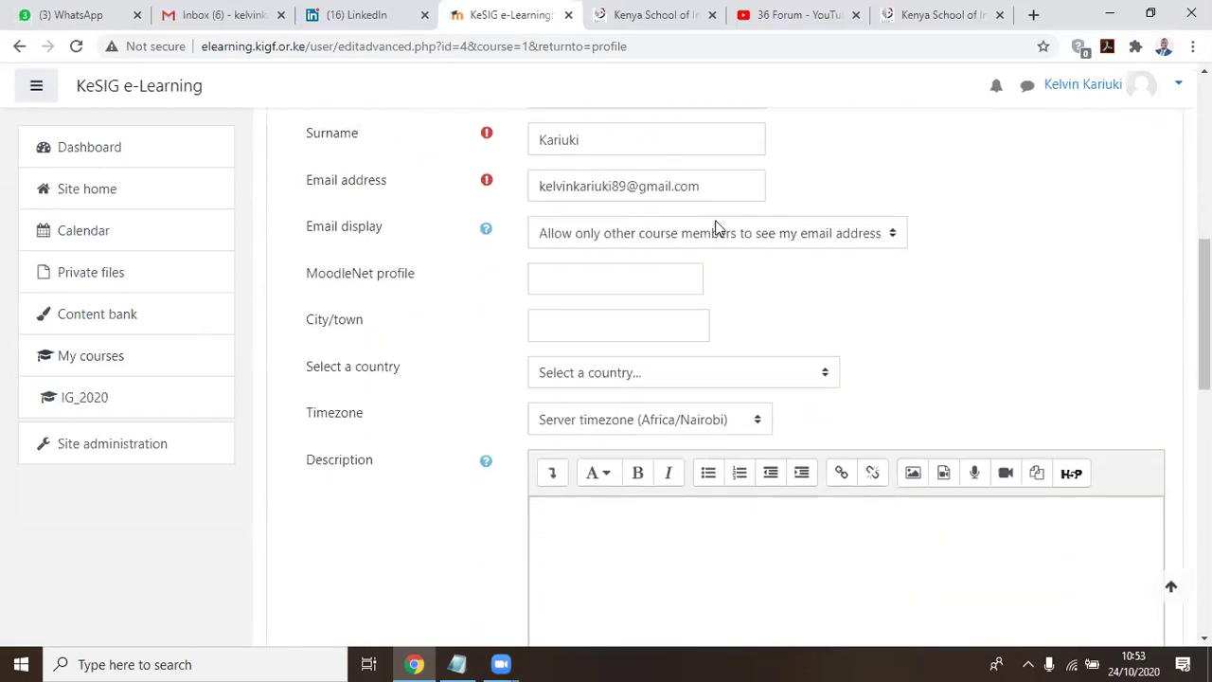
left_click_drag(596, 141, 520, 142)
scroll(652, 171, "up", 1)
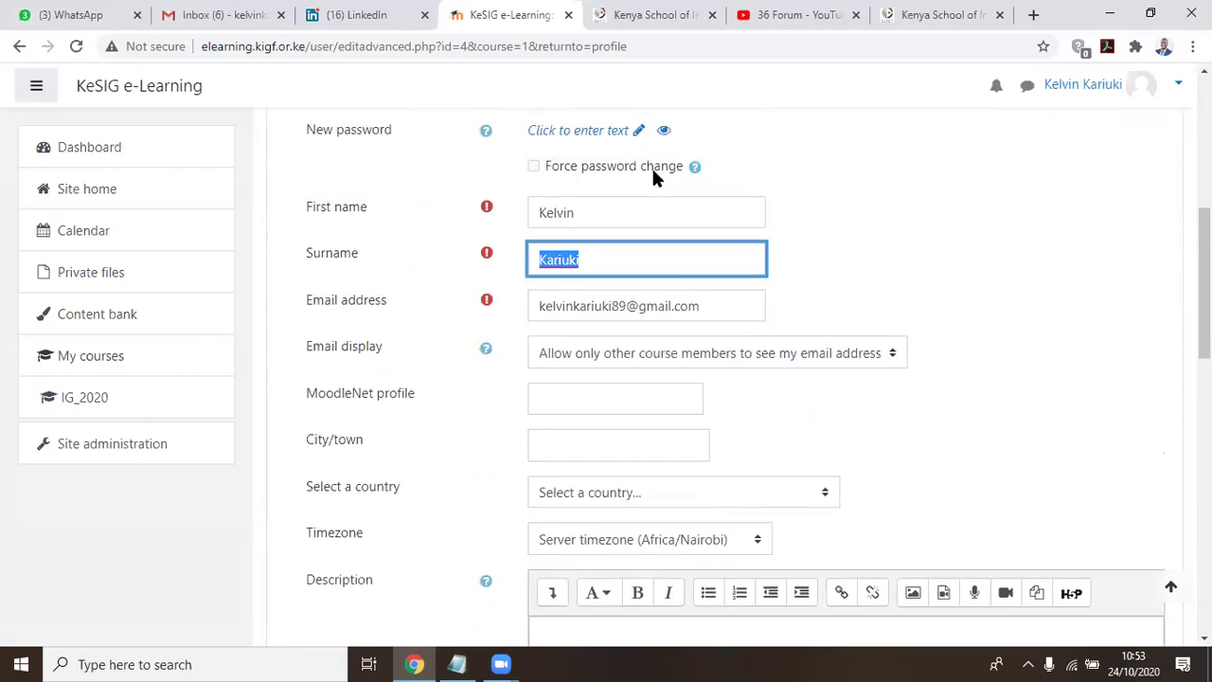
scroll(652, 177, "up", 1)
left_click_drag(600, 270, 460, 281)
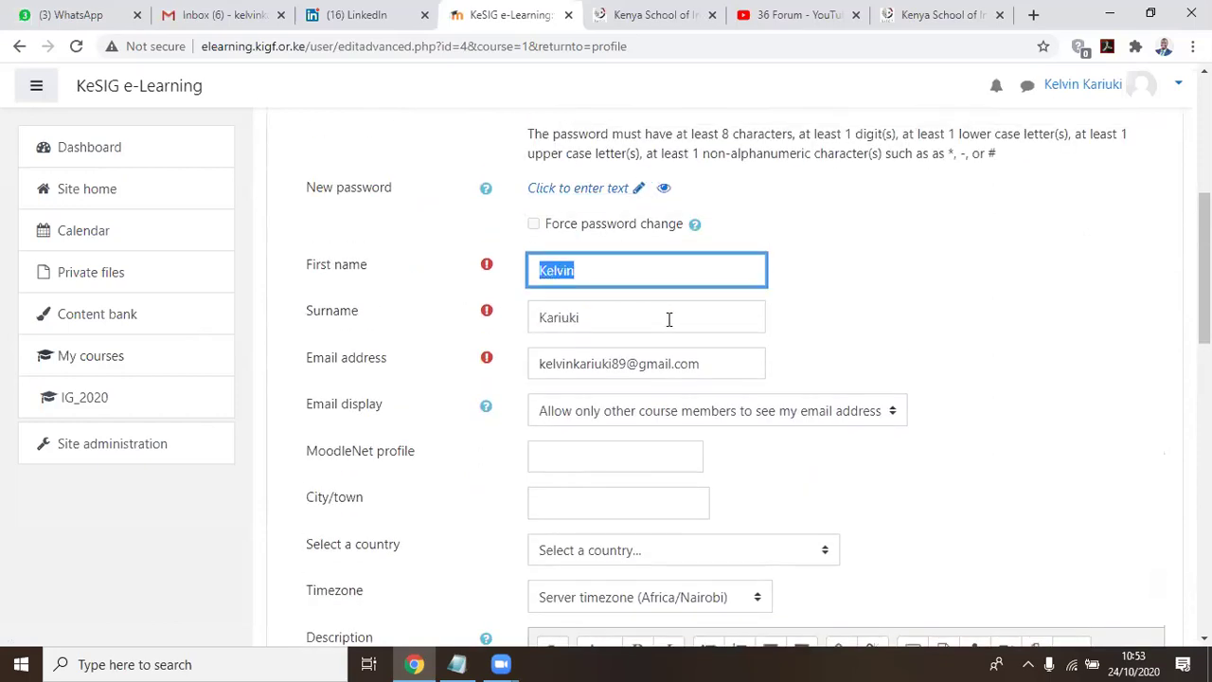
scroll(787, 297, "down", 2)
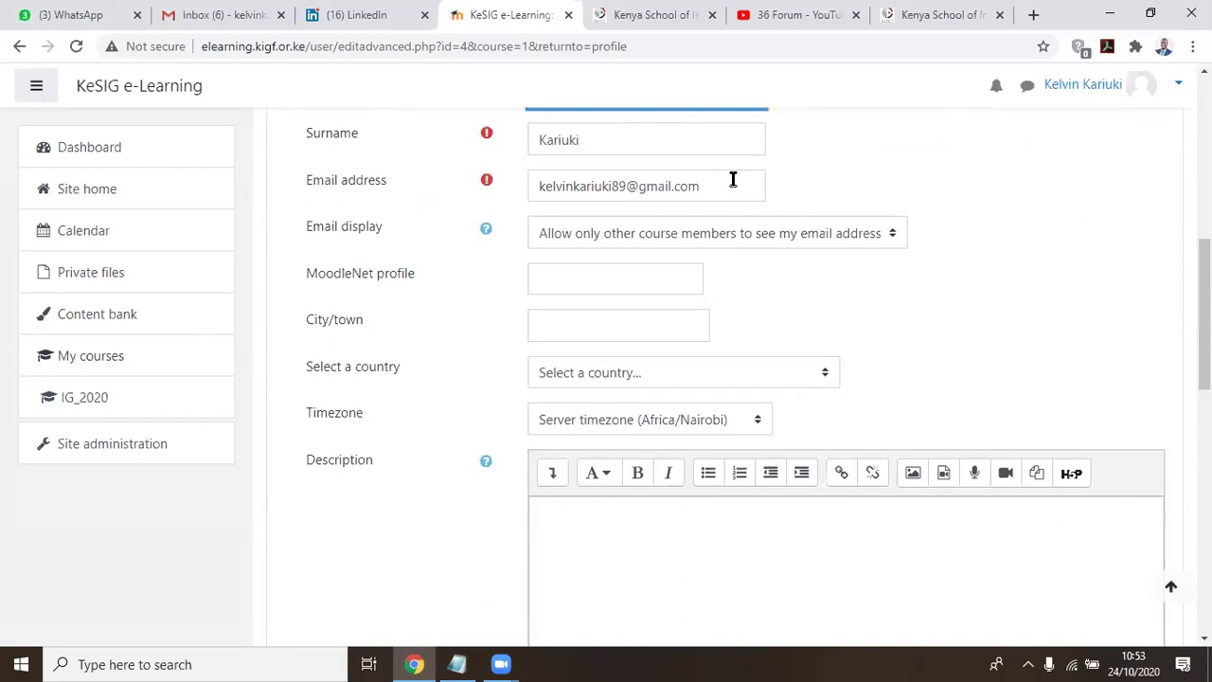
left_click_drag(733, 180, 434, 169)
left_click(405, 258)
scroll(410, 257, "down", 4)
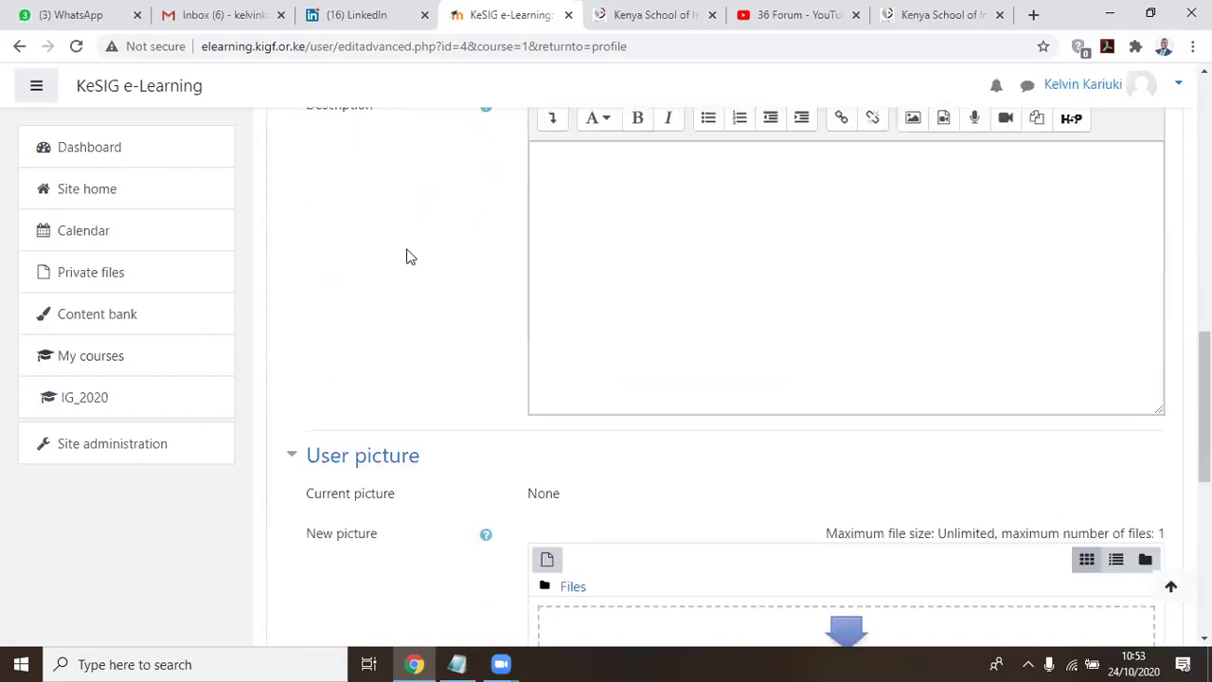
scroll(409, 257, "down", 2)
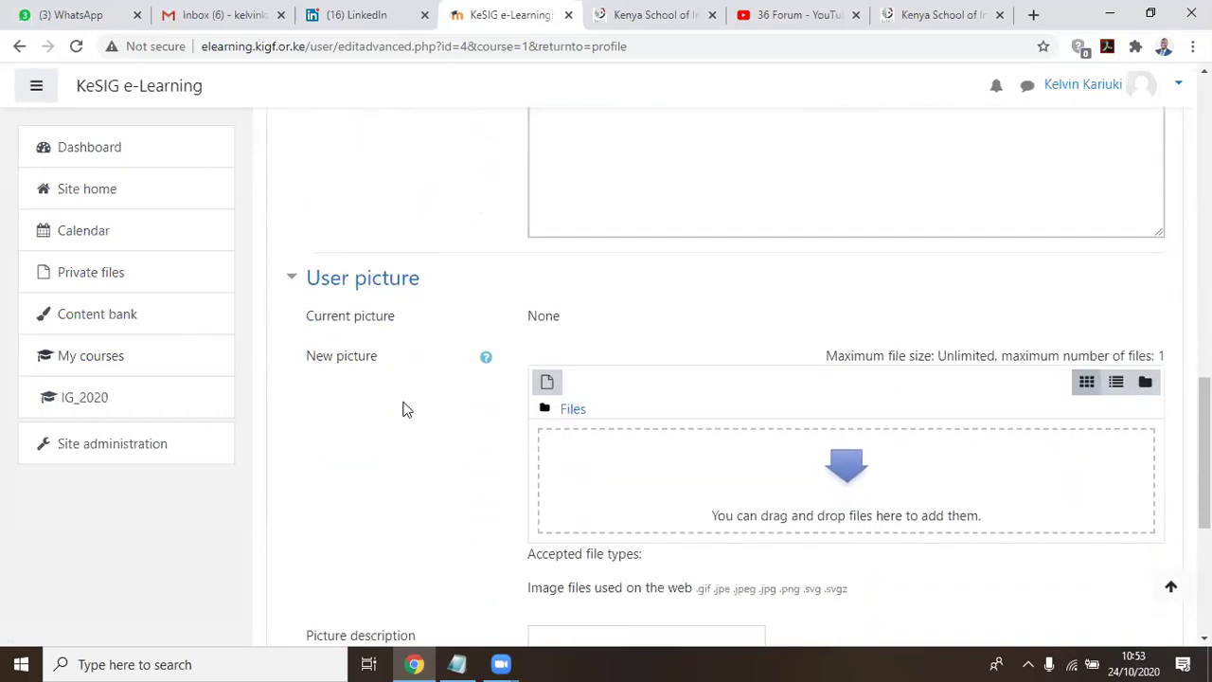
scroll(396, 285, "down", 2)
scroll(395, 228, "up", 1)
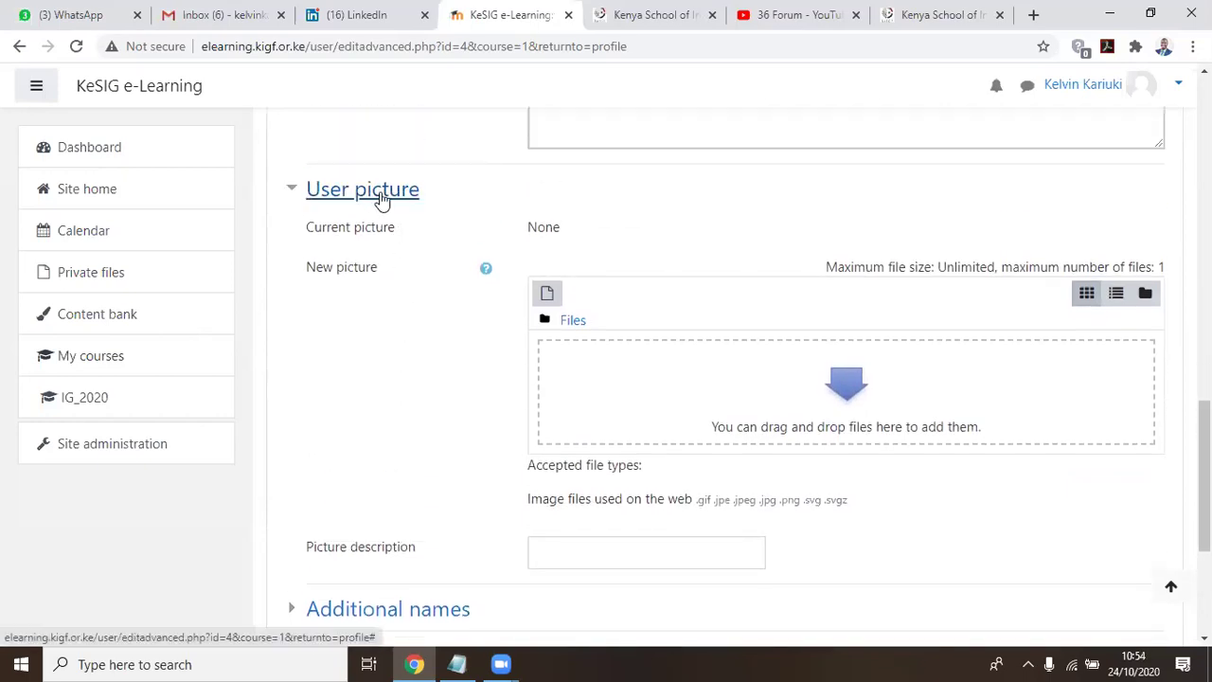
Open the File picker from the New picture drop area, close it, and reopen it
left_click(843, 376)
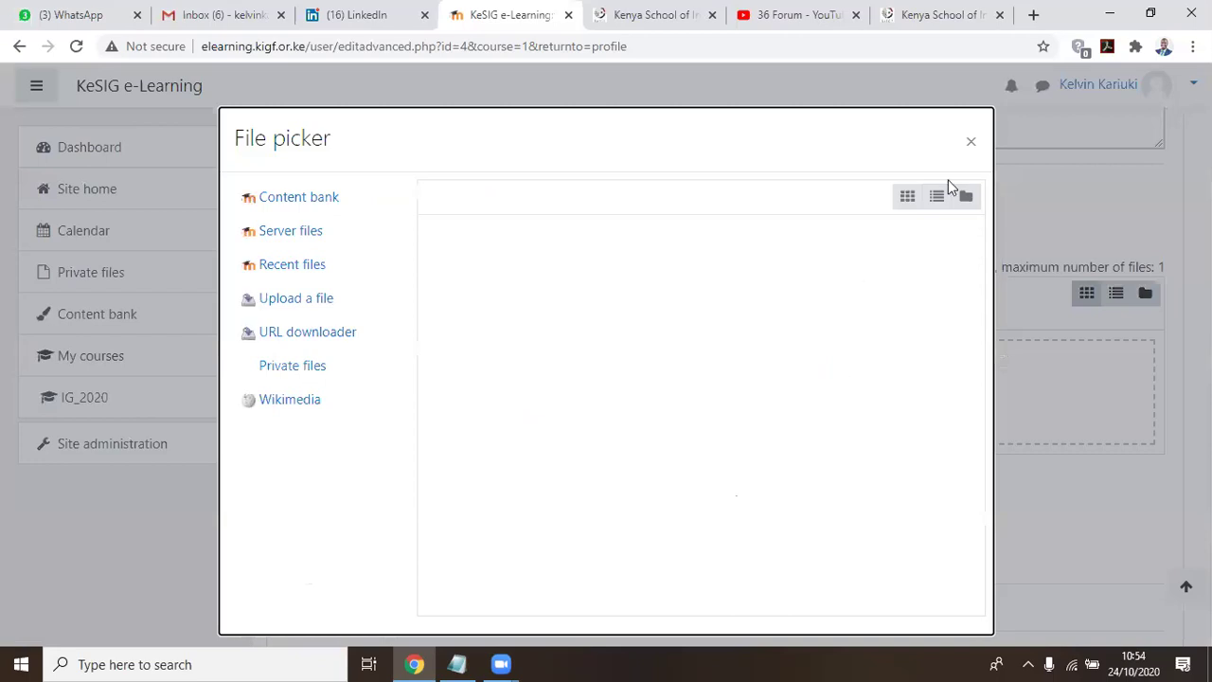
left_click(970, 143)
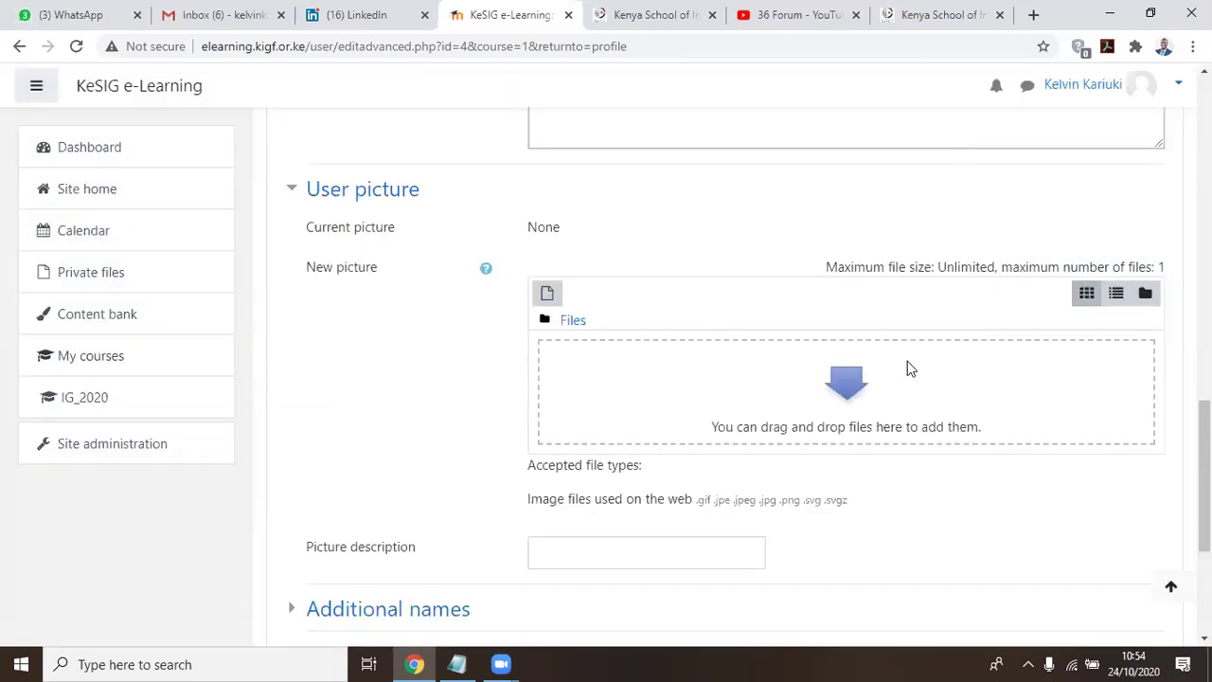
scroll(908, 369, "down", 1)
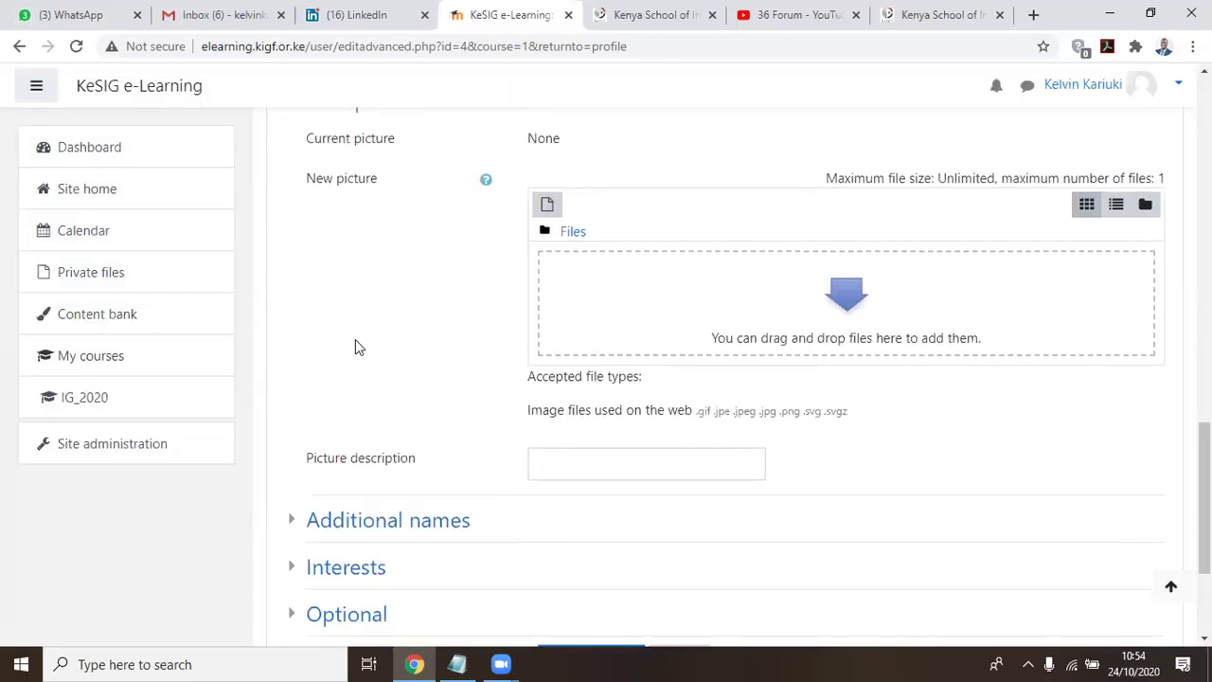
left_click(848, 304)
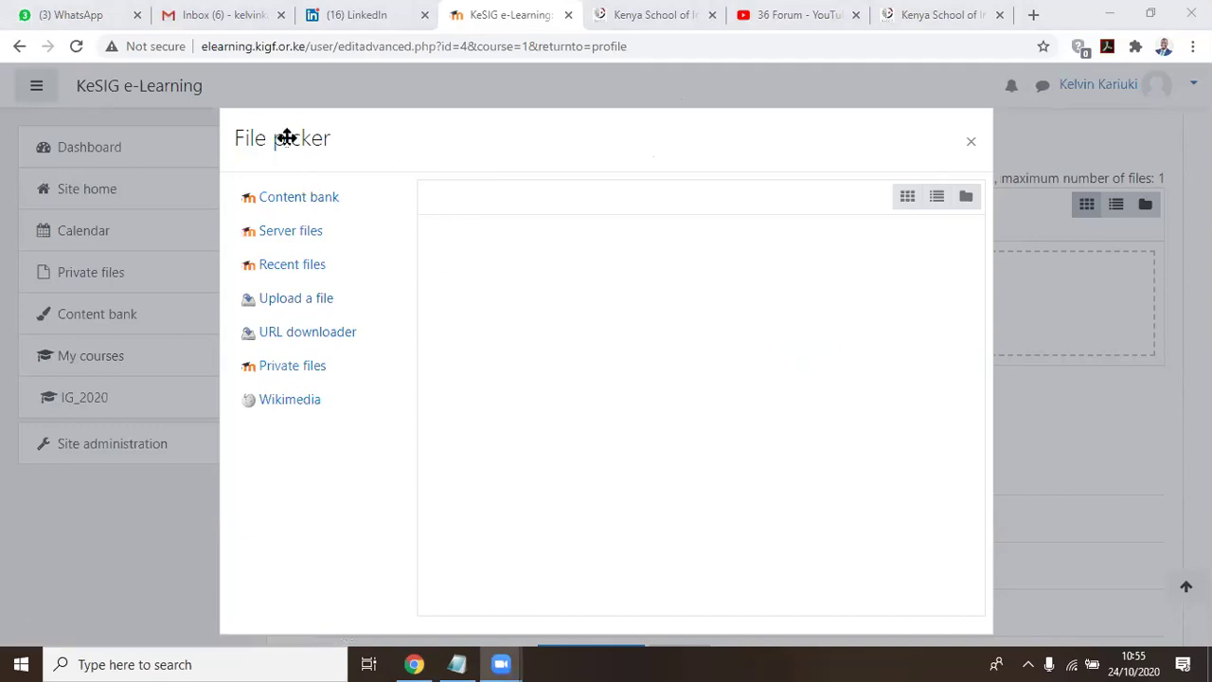
Upload kjhk-3.jpg from Backup (E:) > Y as the new profile picture
left_click(290, 305)
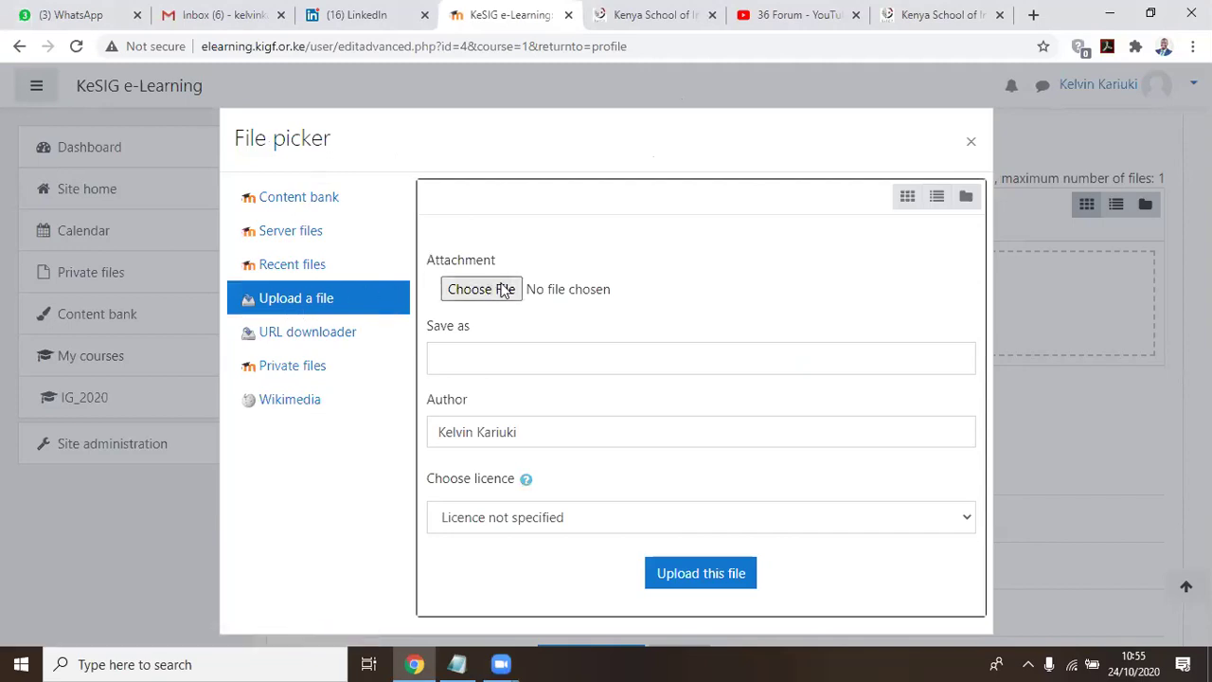
left_click(505, 293)
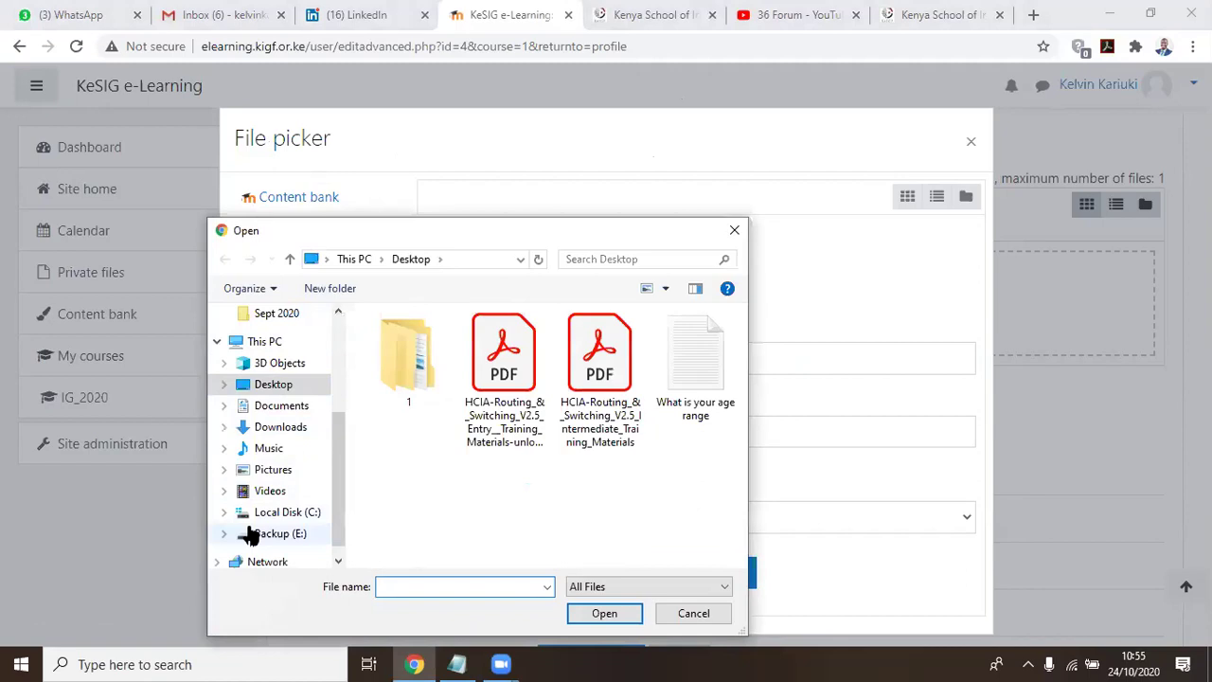
left_click(273, 534)
scroll(382, 473, "down", 15)
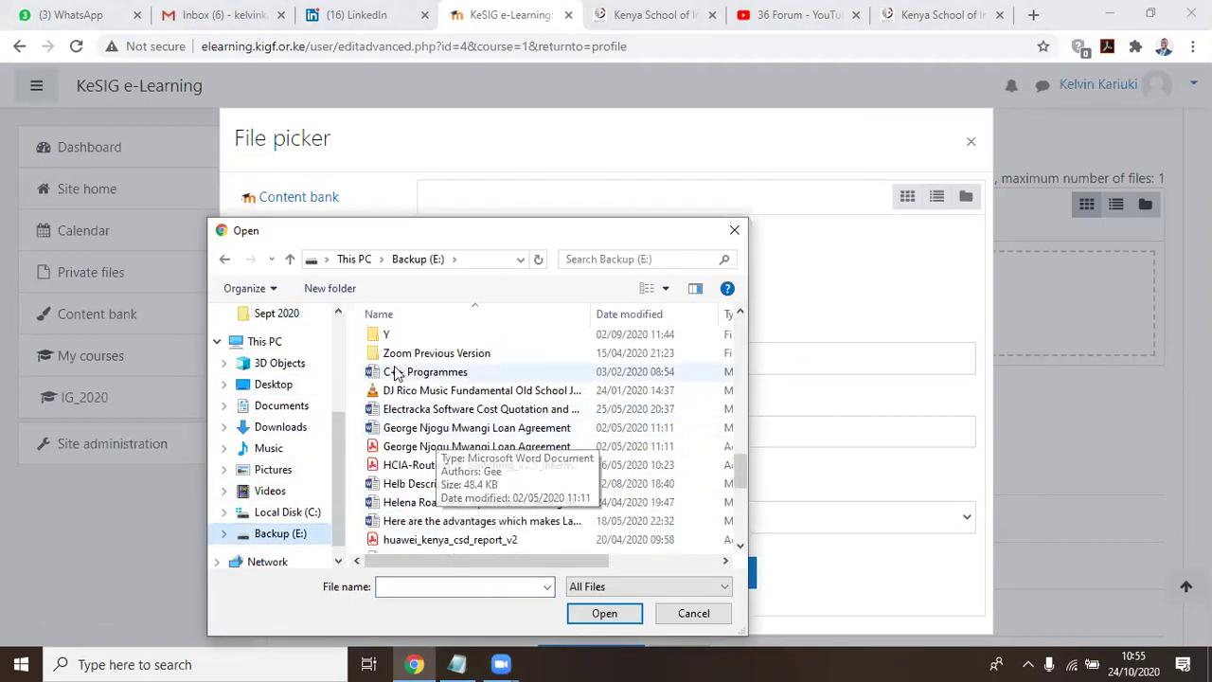
double_click(399, 337)
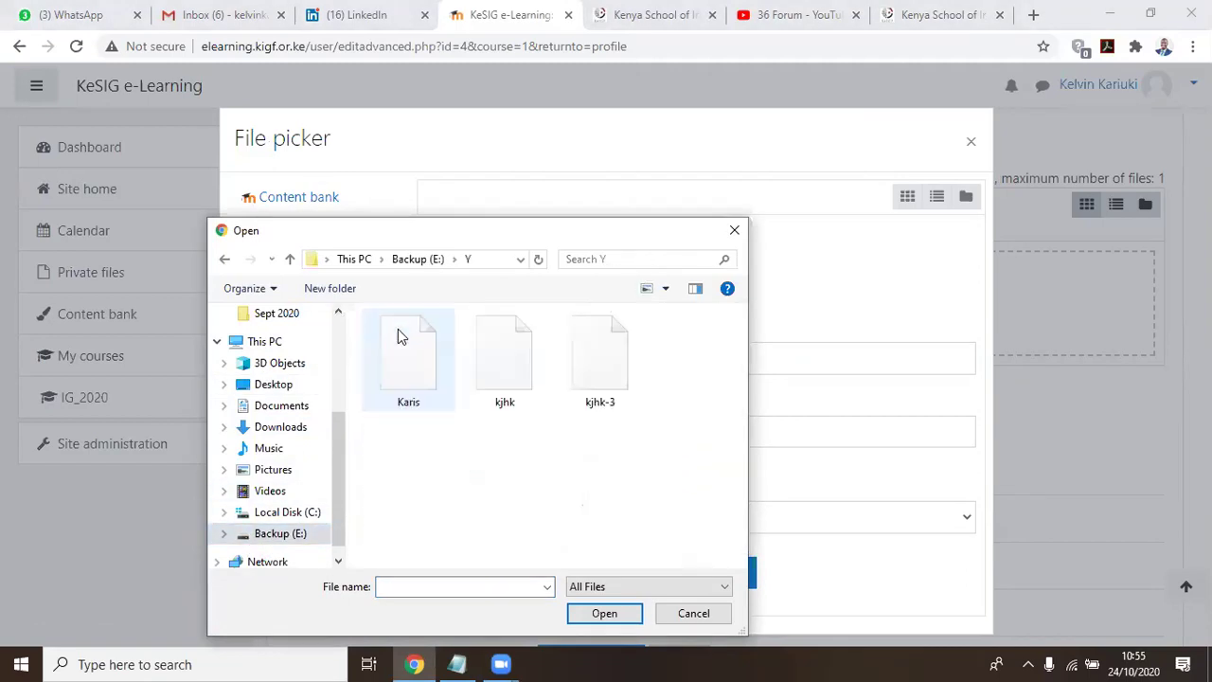
double_click(614, 355)
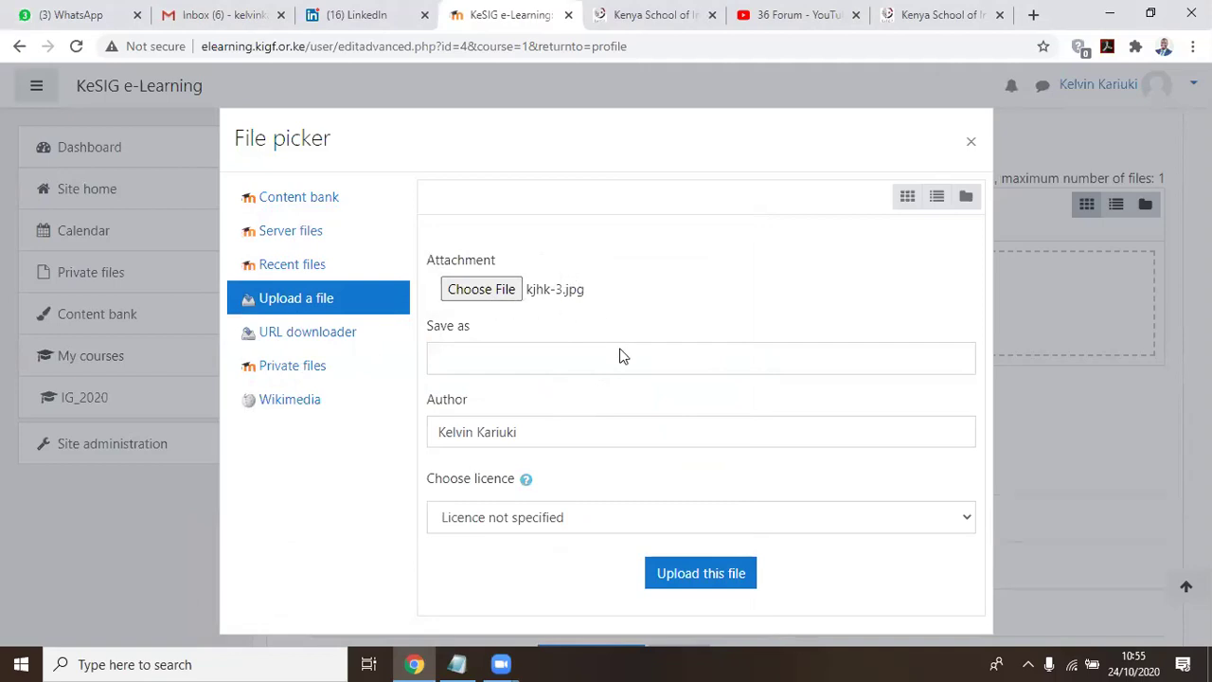
left_click(730, 584)
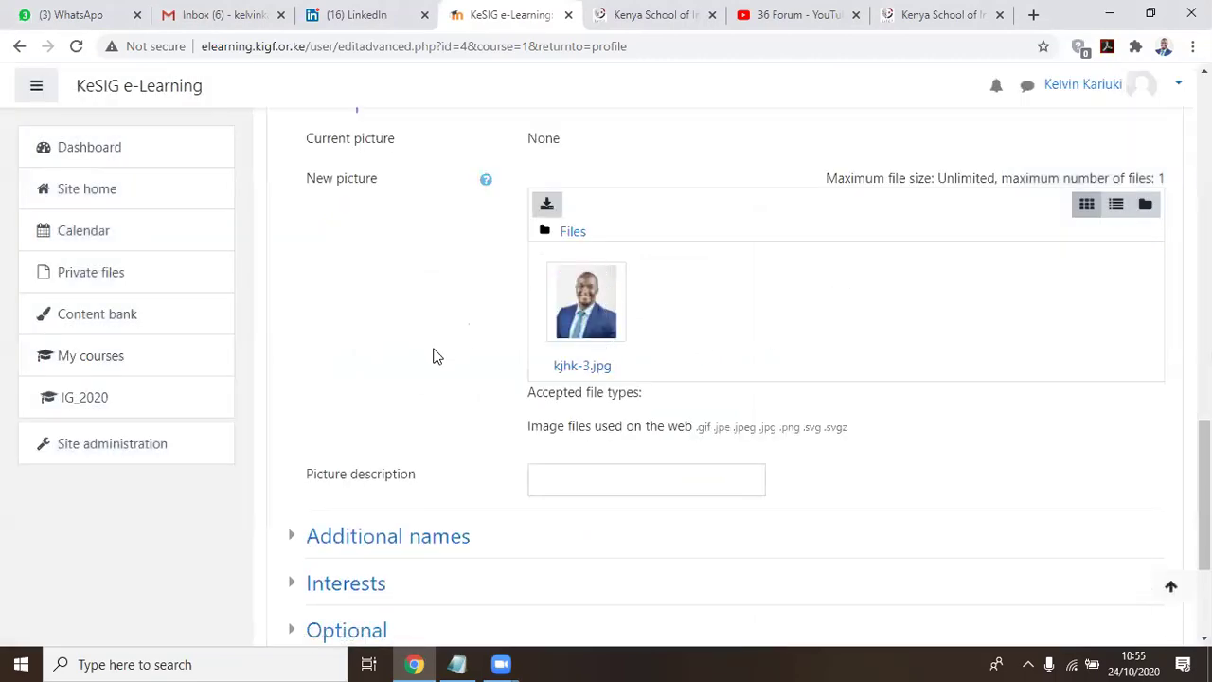
Save the profile with Update profile so kjhk-3.jpg becomes the profile picture
scroll(435, 355, "down", 2)
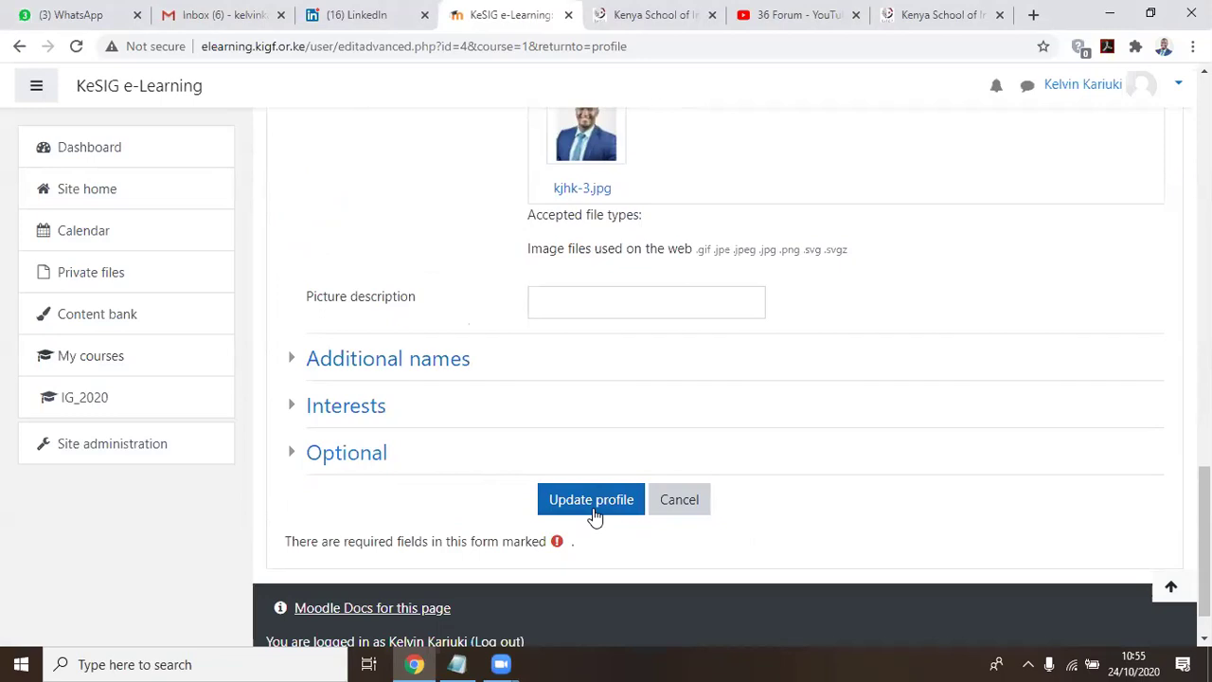
left_click(599, 510)
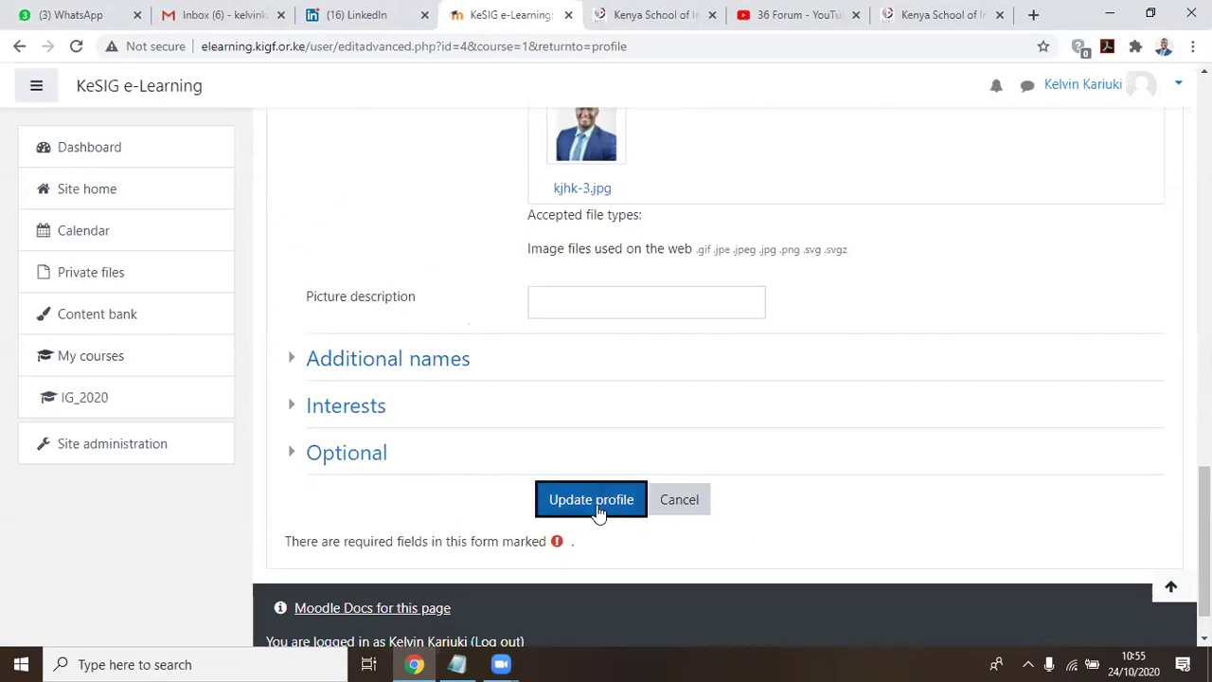
left_click(596, 507)
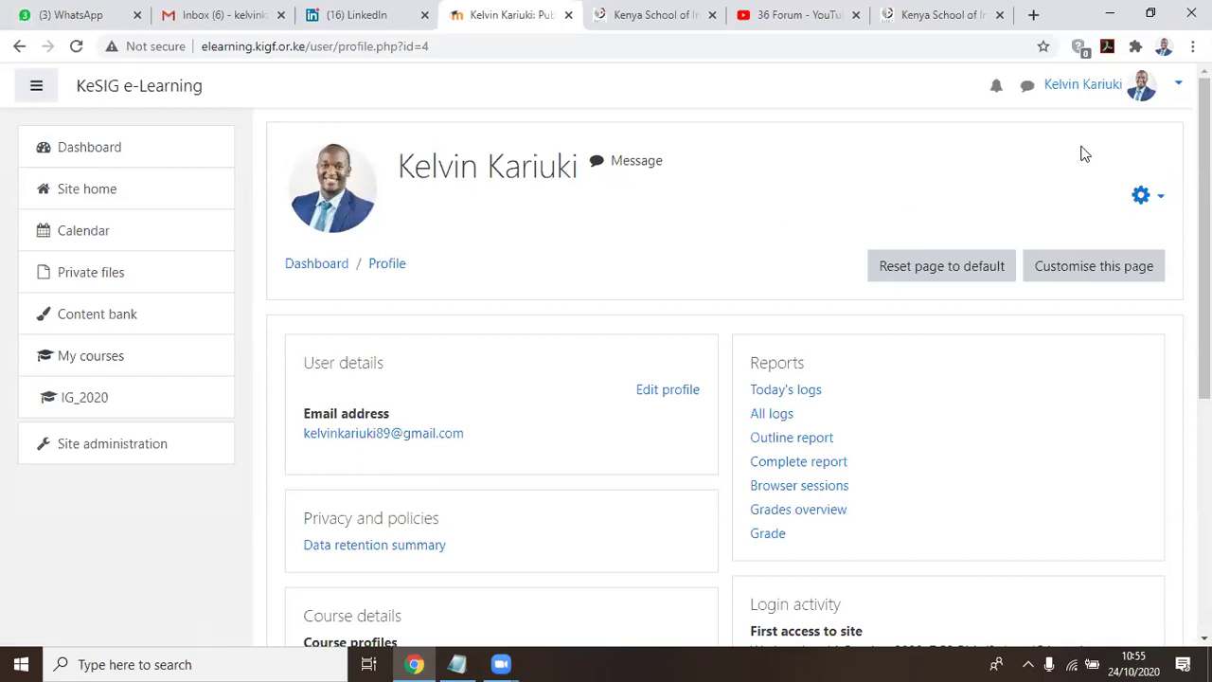
left_click(1179, 88)
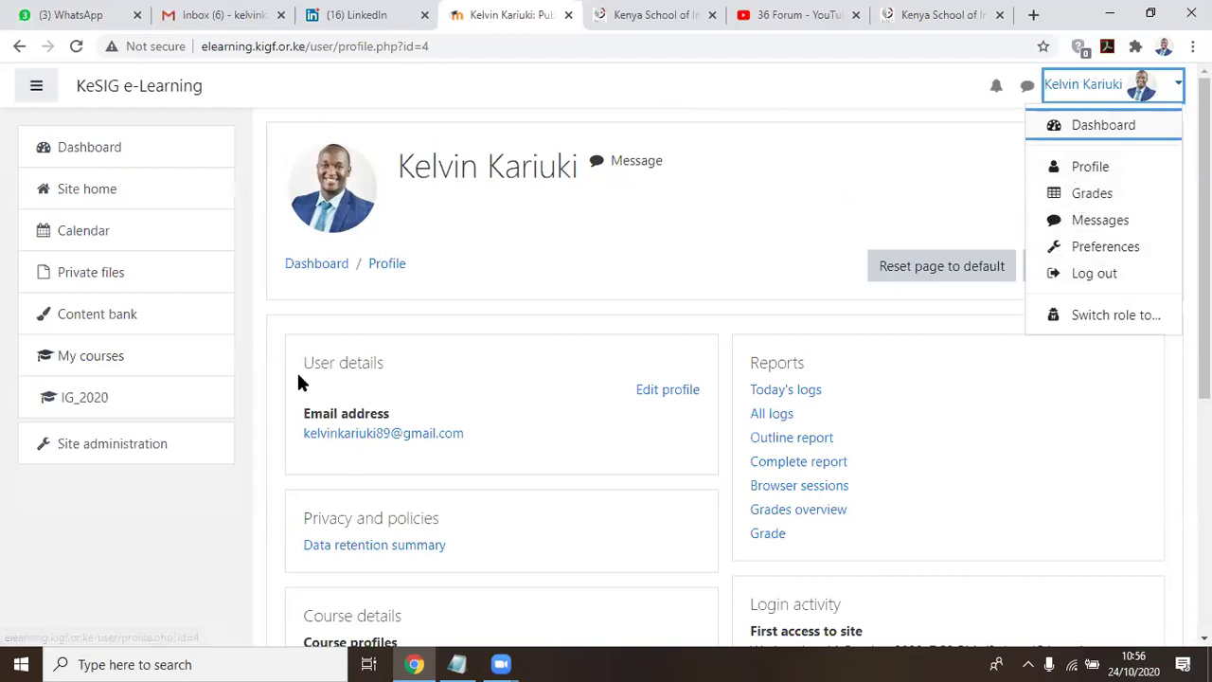
left_click_drag(301, 365, 461, 379)
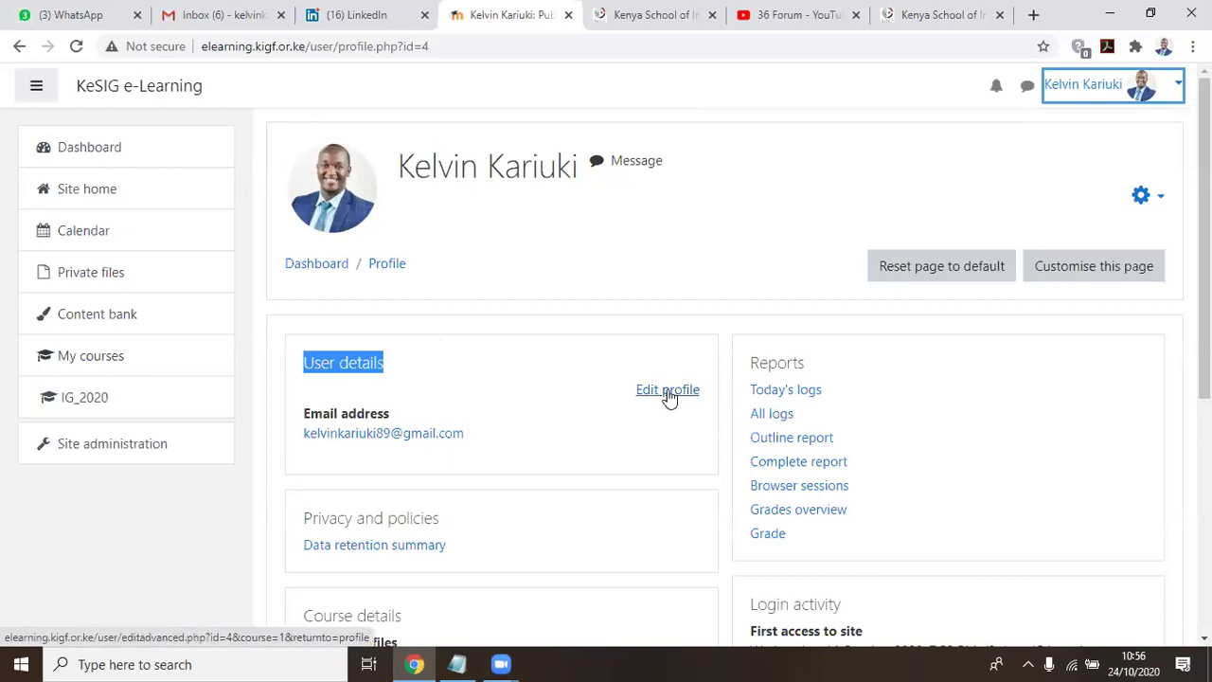
left_click(552, 348)
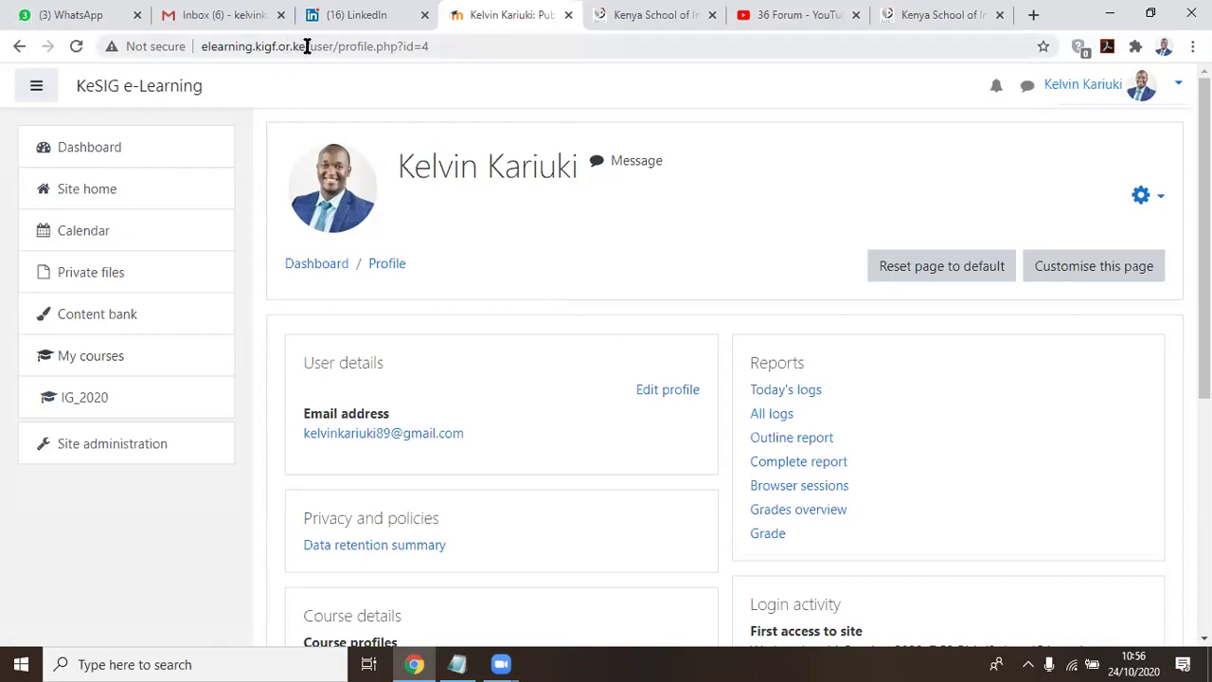
left_click_drag(306, 47, 195, 49)
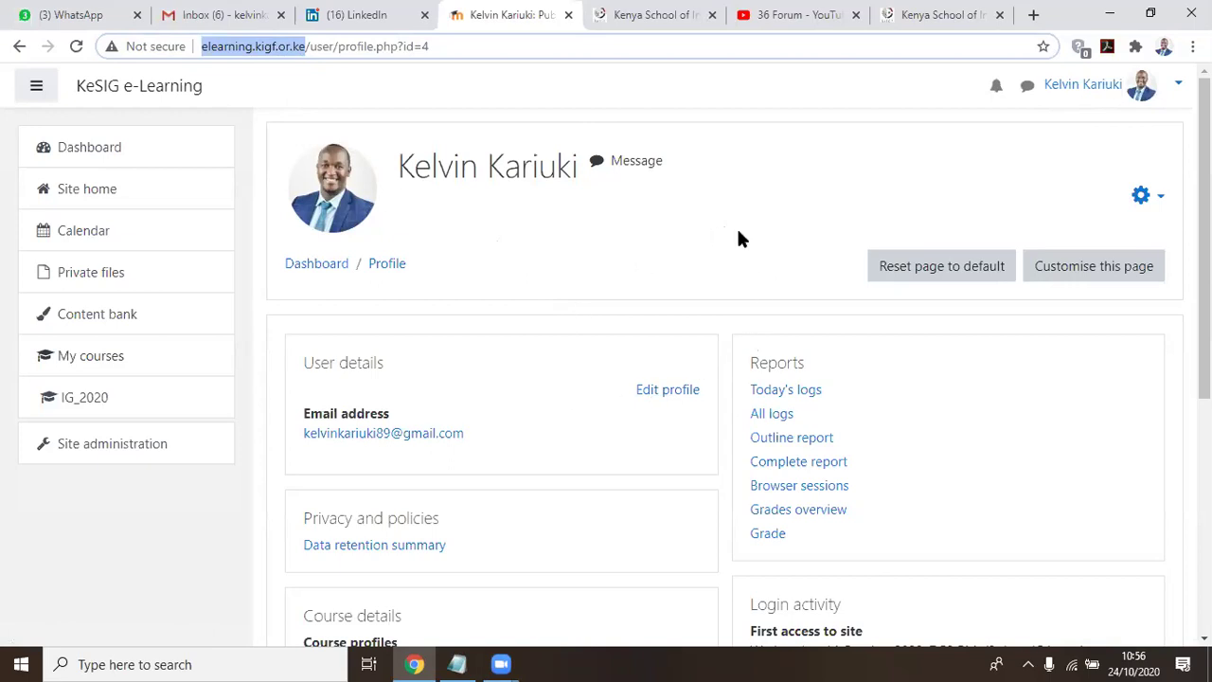
left_click(456, 663)
Replace the Moodle heading line in Notepad with a typed example strong password
left_click_drag(698, 67, 7, 59)
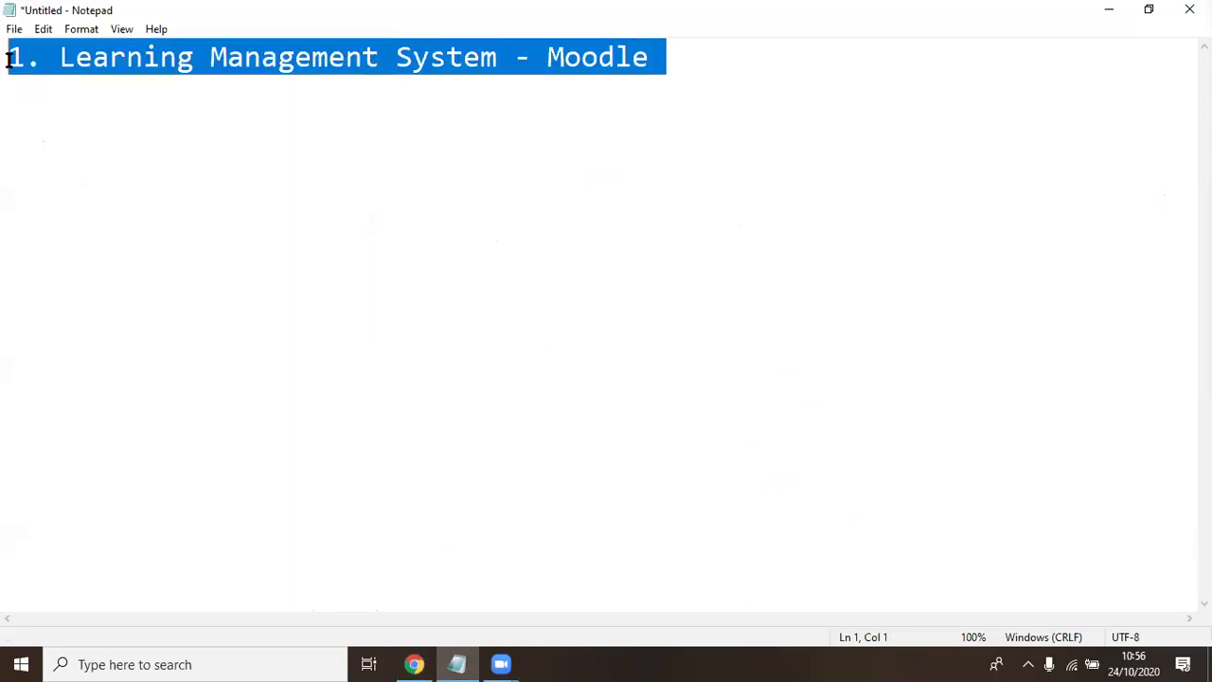
type("Cha")
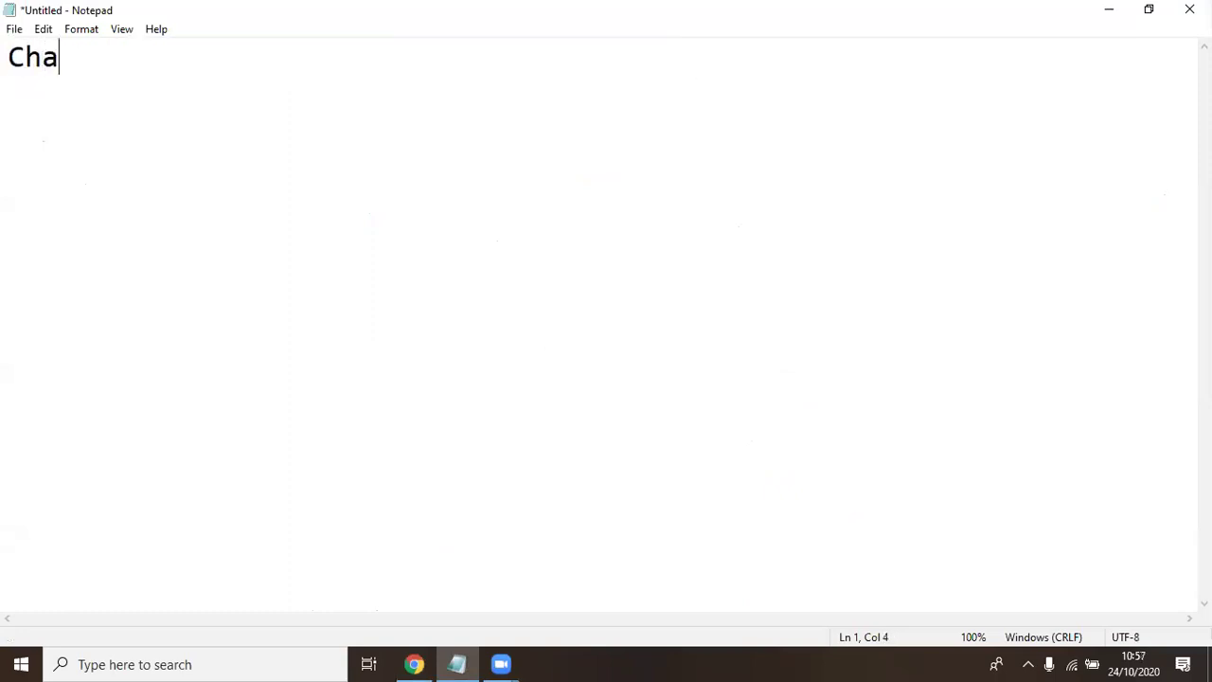
key("BackSpace")
type("@ng")
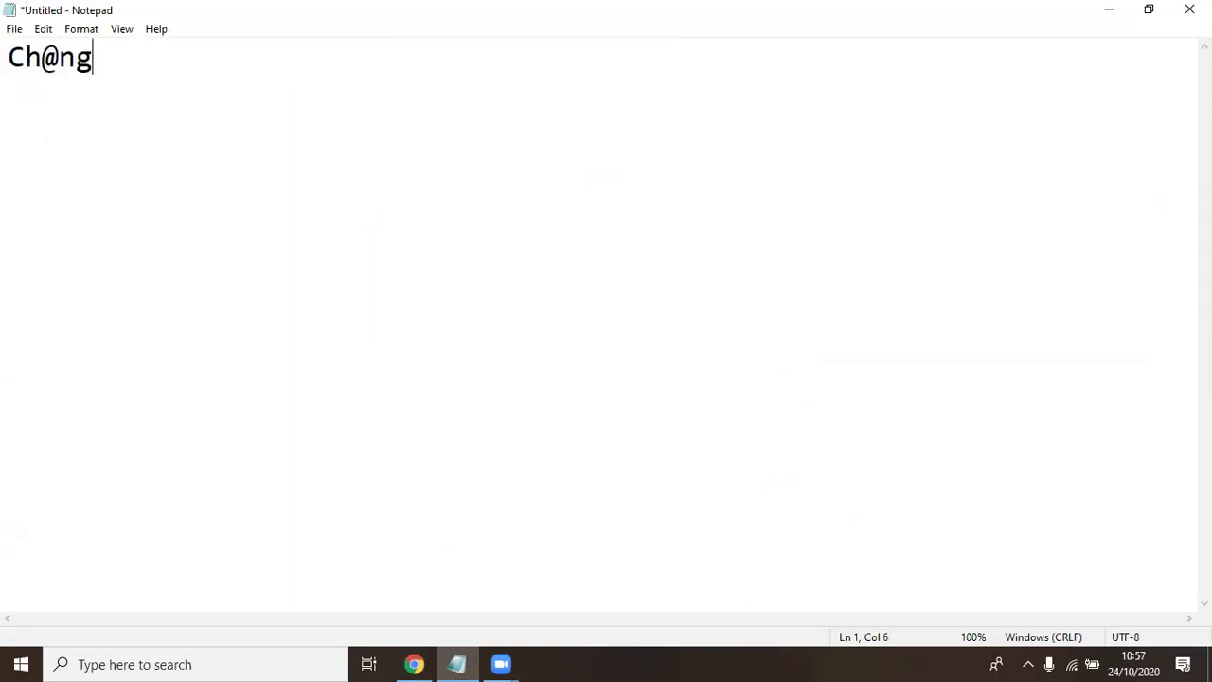
type("eMi")
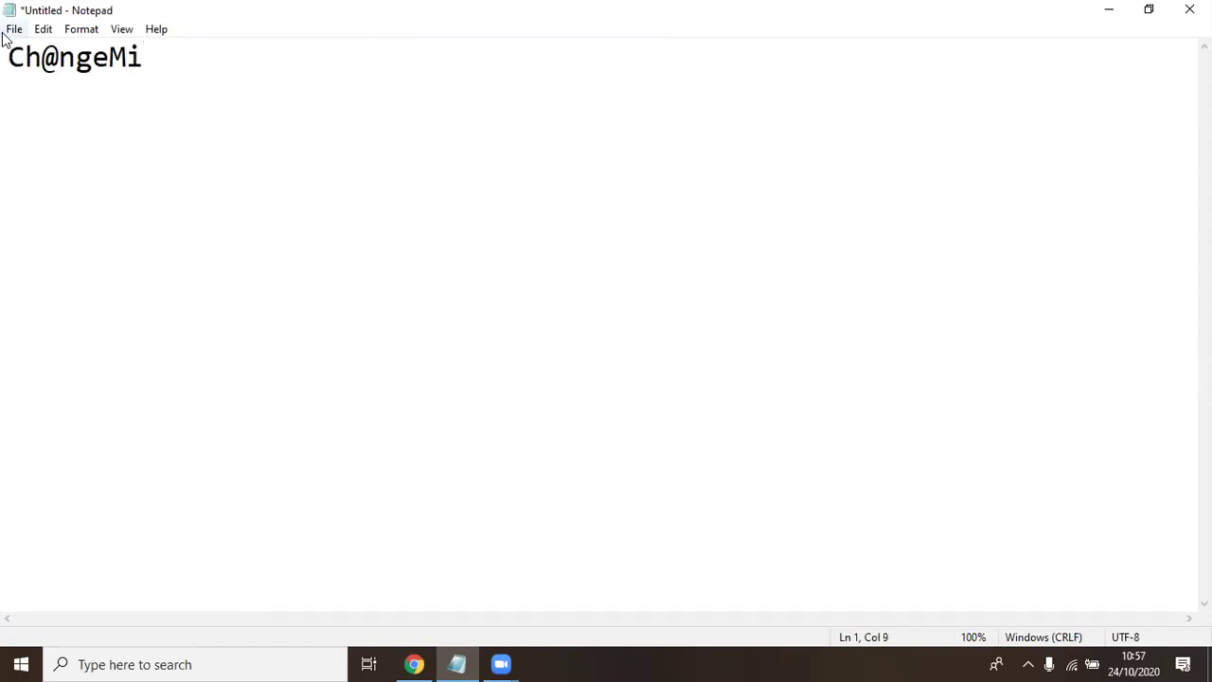
Highlight the password's capital letters, its special character, then the whole password
left_click_drag(26, 57, 7, 59)
left_click(127, 59)
left_click_drag(128, 59, 41, 59)
left_click(58, 58)
left_click(200, 60)
left_click_drag(200, 60, 7, 59)
left_click_drag(195, 61, 8, 58)
left_click(678, 380)
Point out the special character and final capitals again, select the password, and minimize Notepad
left_click_drag(149, 62, 8, 79)
left_click(92, 124)
left_click_drag(61, 59, 44, 68)
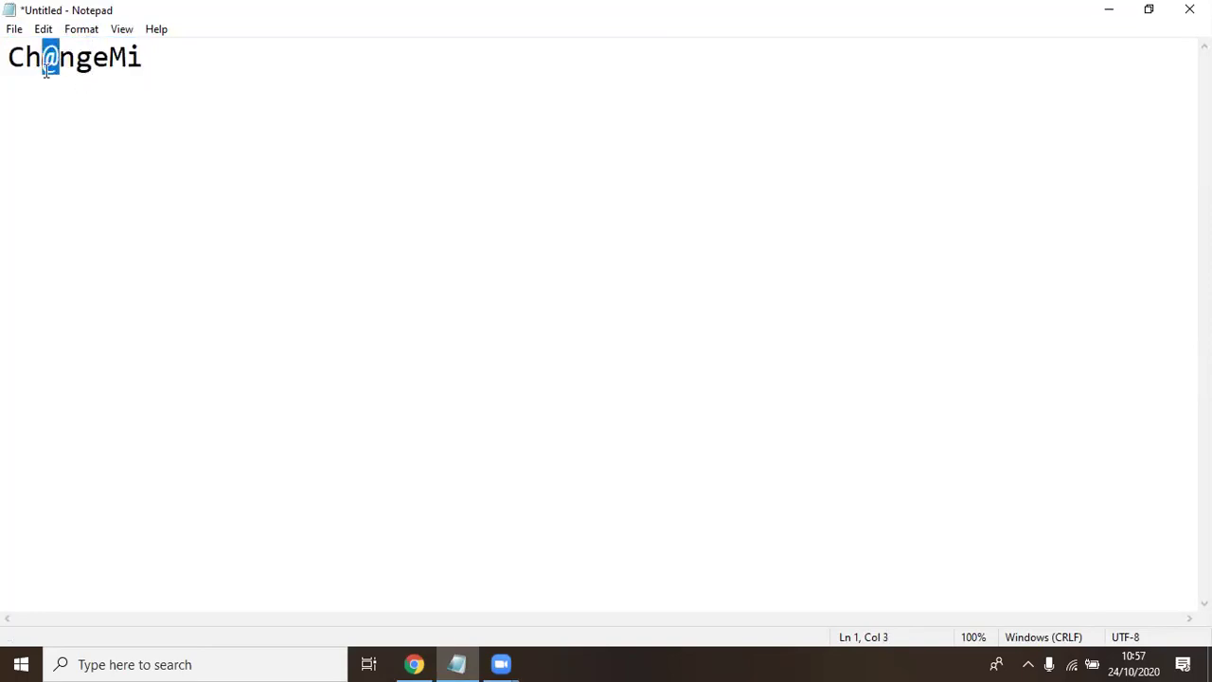
left_click_drag(147, 57, 127, 68)
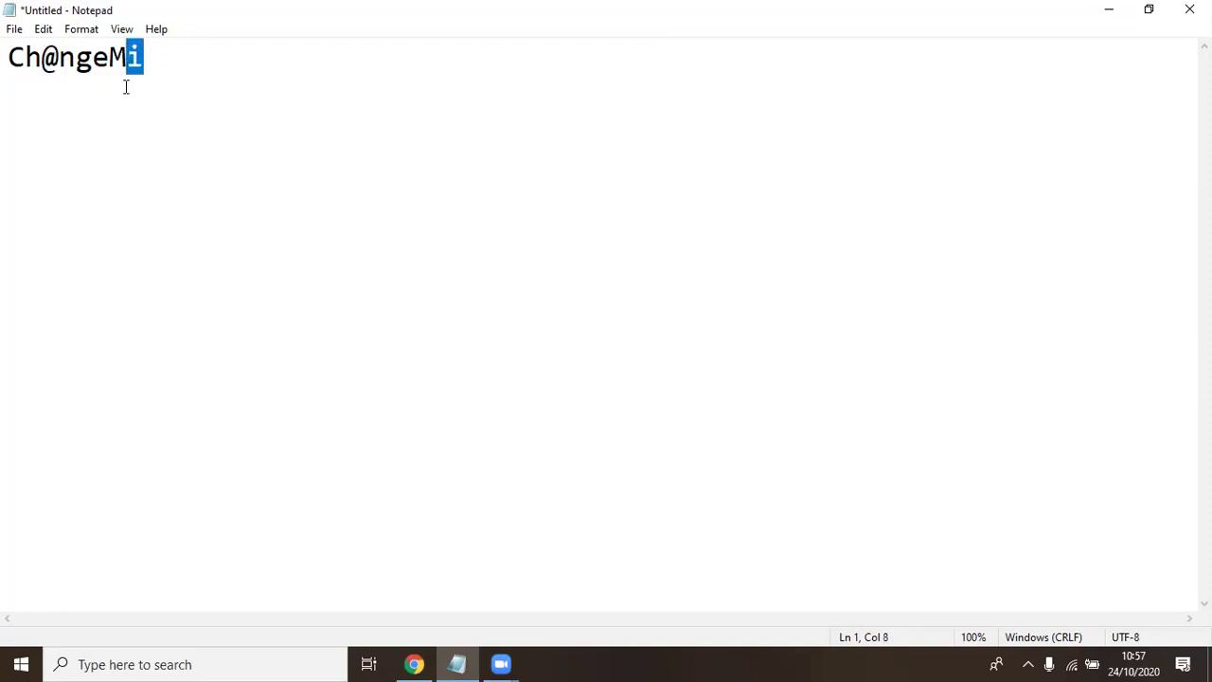
left_click_drag(127, 57, 117, 59)
left_click(123, 92)
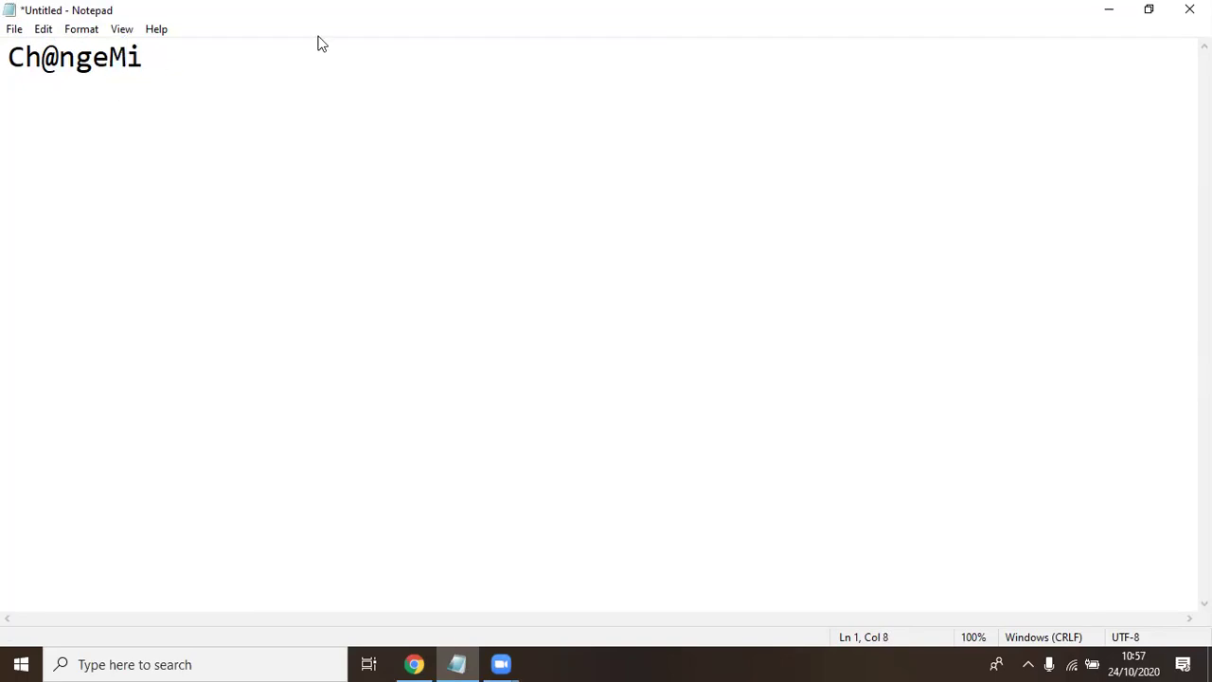
left_click_drag(165, 64, 7, 55)
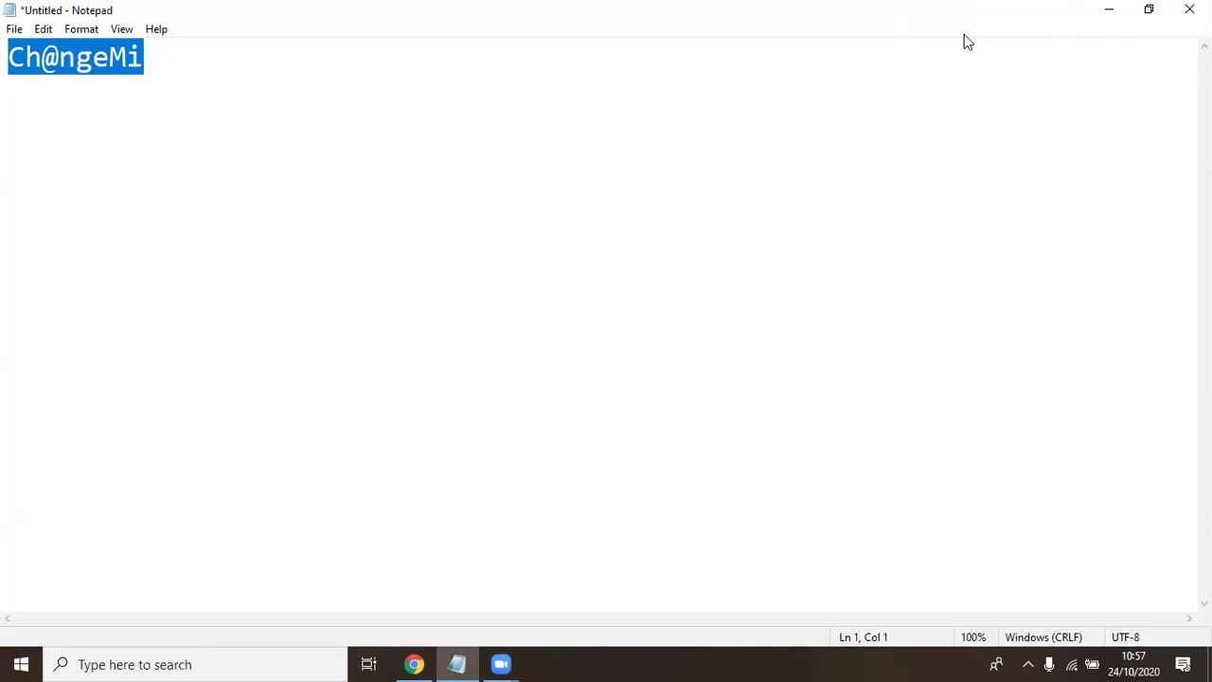
left_click(1106, 9)
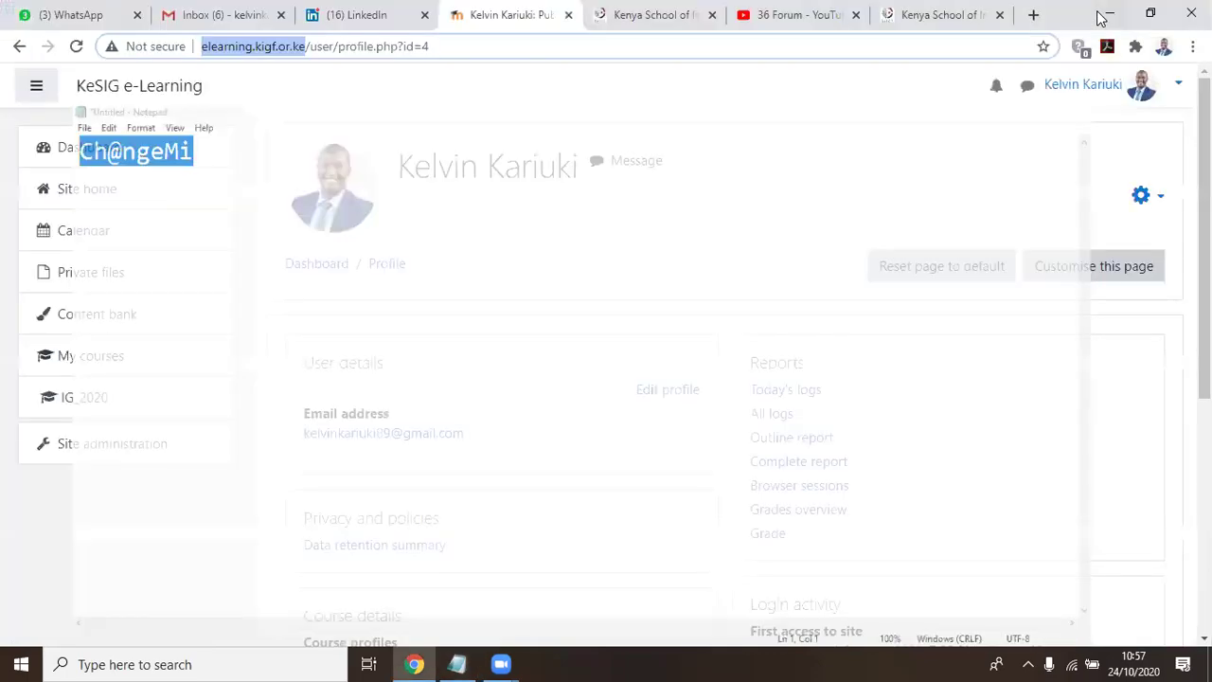
left_click(429, 218)
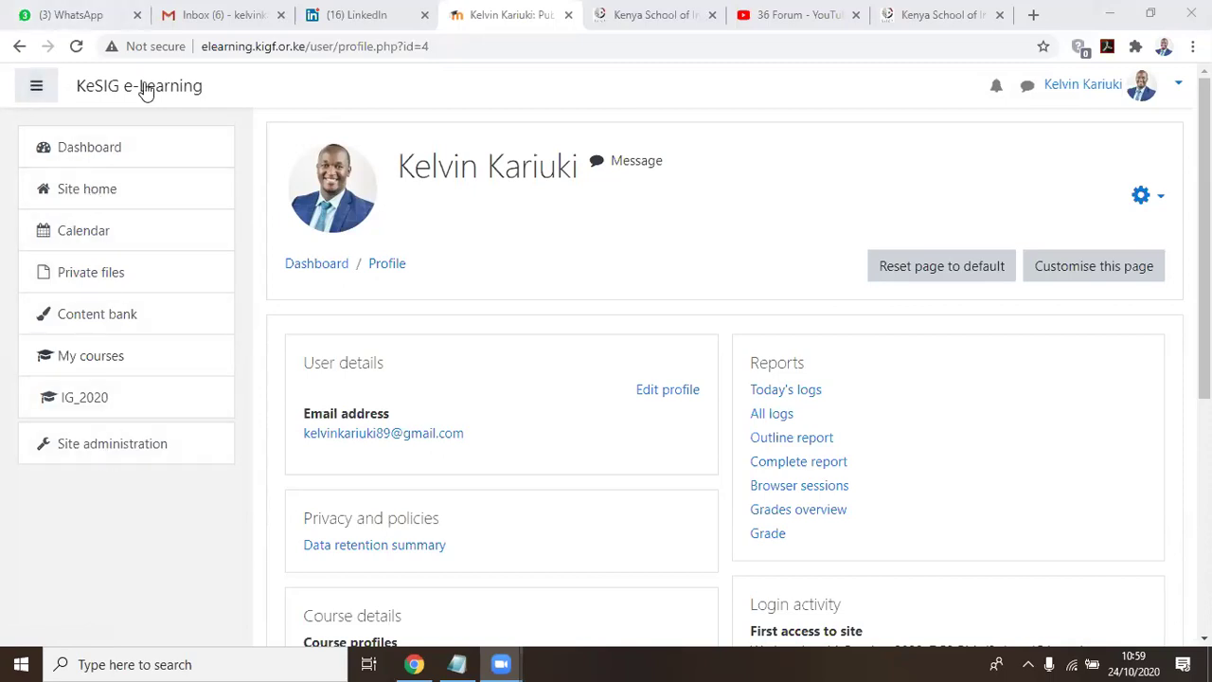
left_click(36, 86)
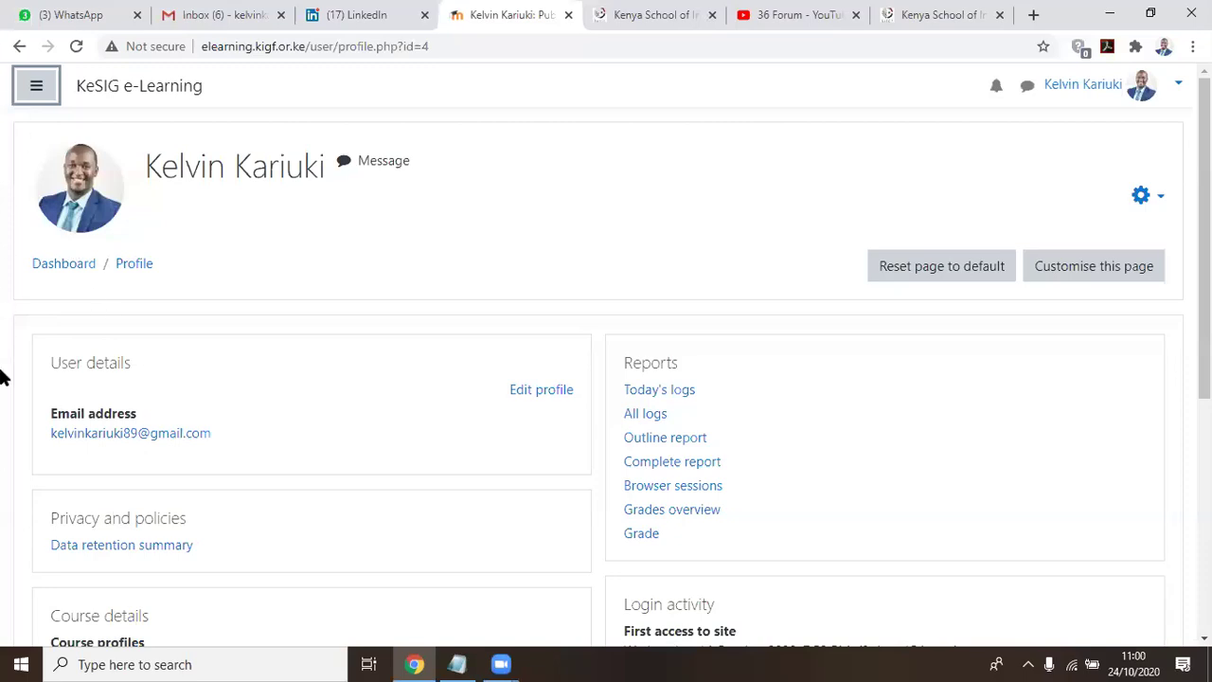
left_click(36, 92)
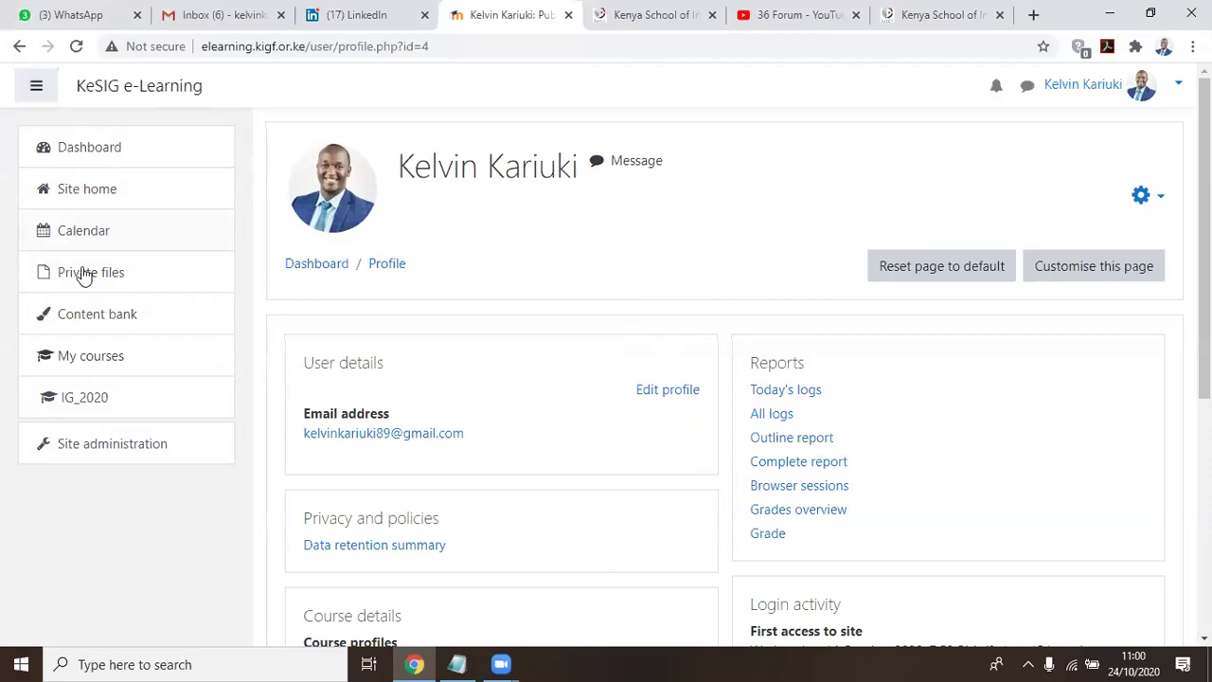
left_click(105, 404)
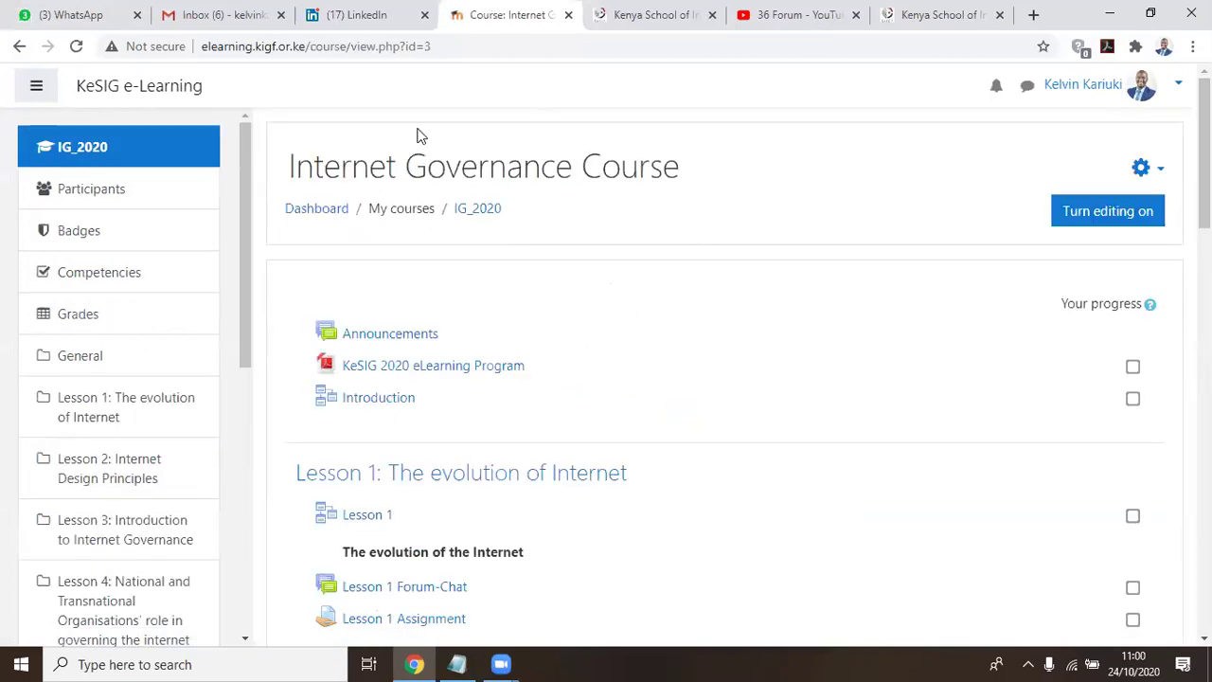
scroll(619, 491, "down", 4)
scroll(597, 498, "up", 4)
left_click(89, 191)
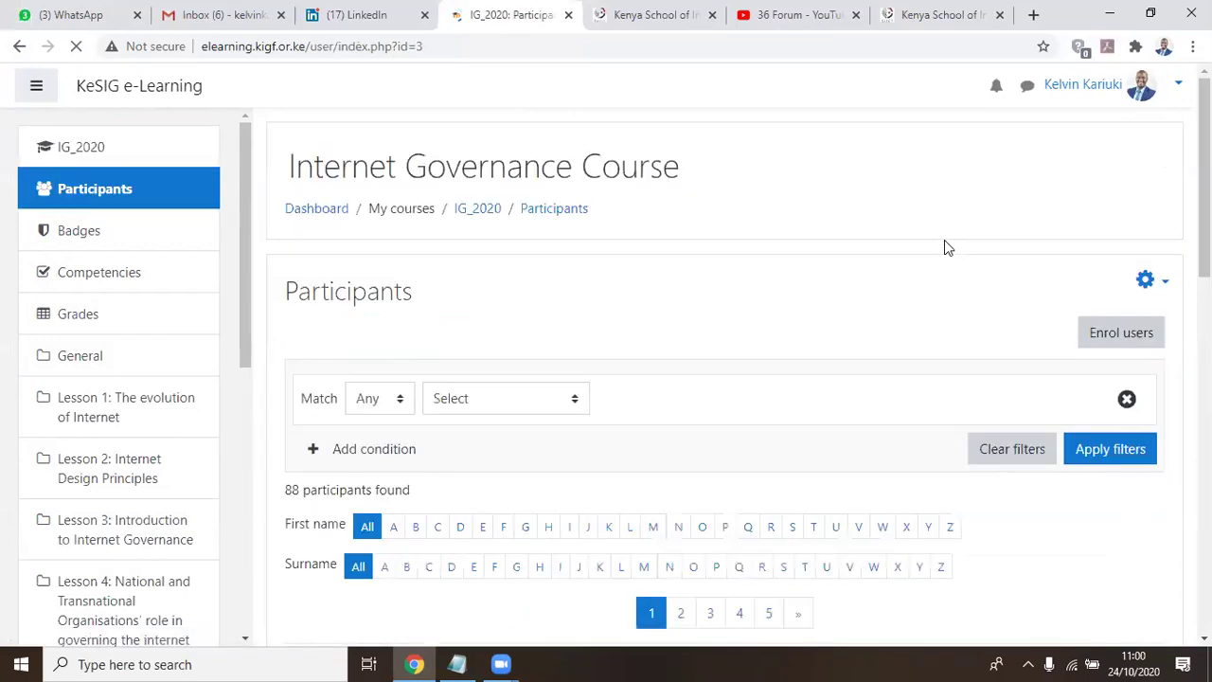
scroll(939, 247, "down", 5)
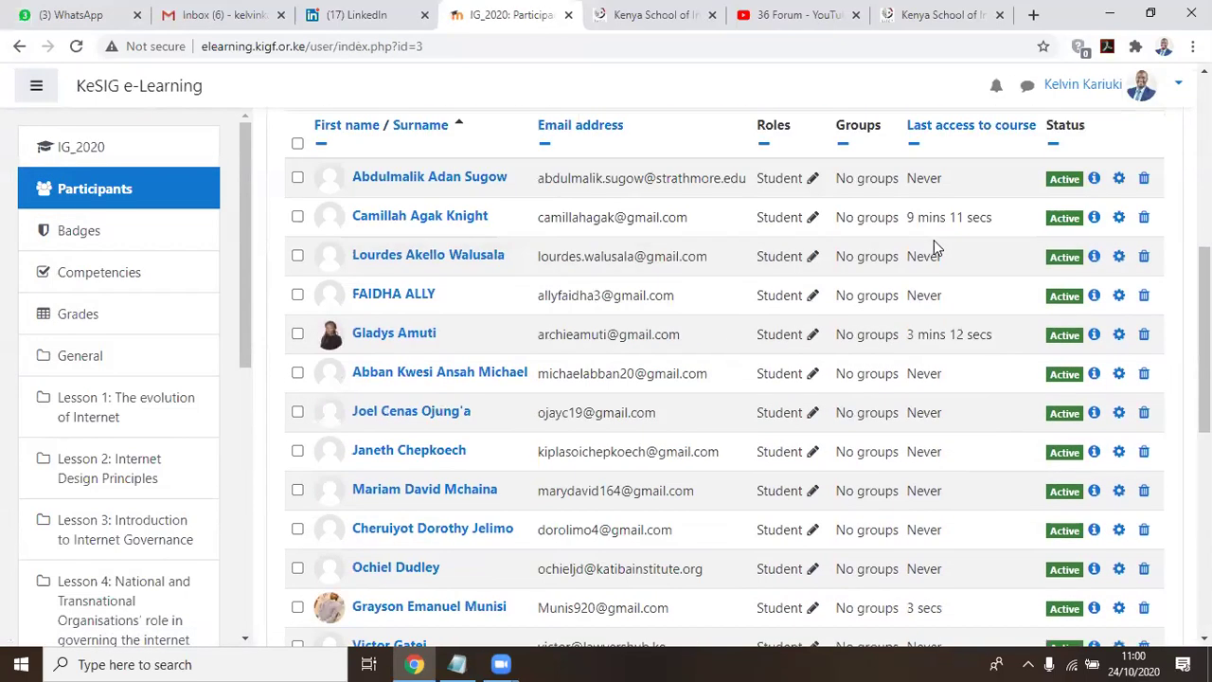
scroll(598, 200, "up", 1)
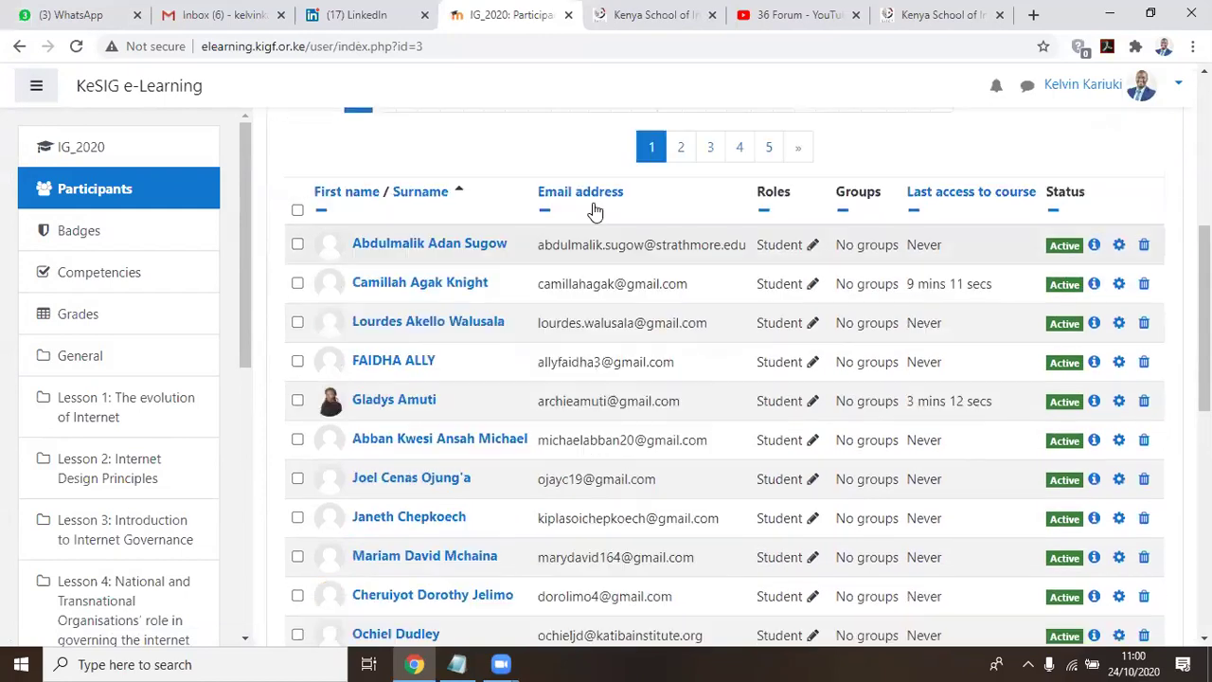
scroll(595, 210, "down", 3)
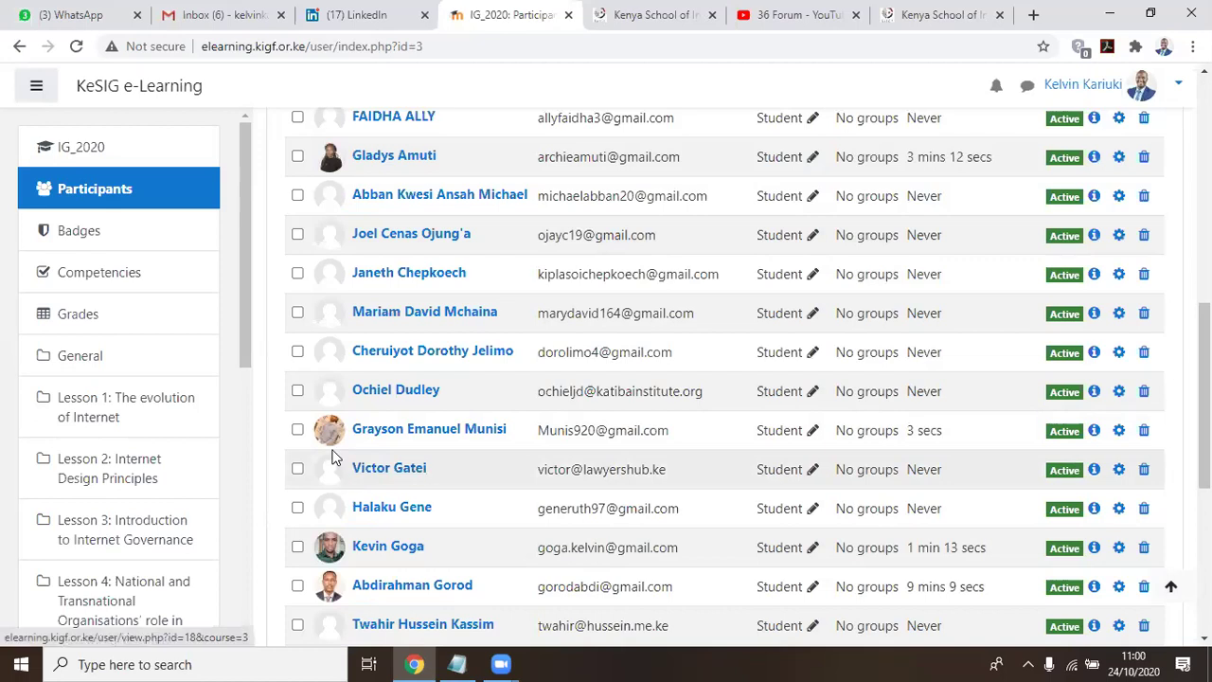
scroll(332, 457, "down", 1)
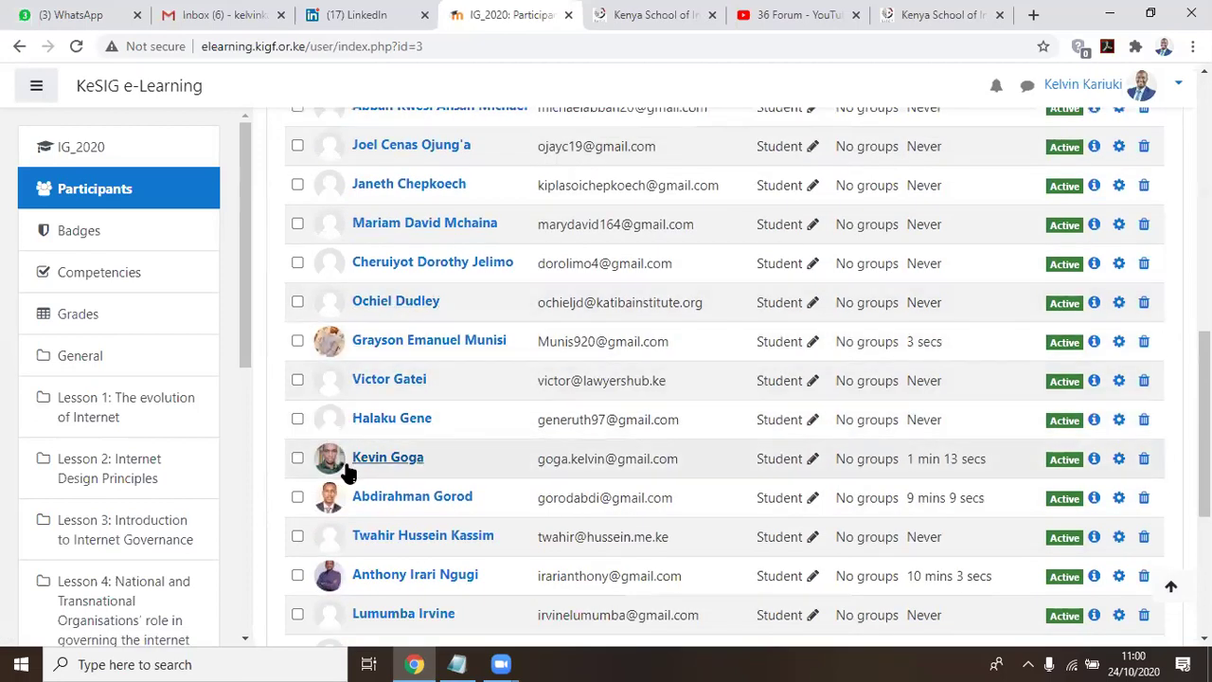
scroll(425, 506, "down", 2)
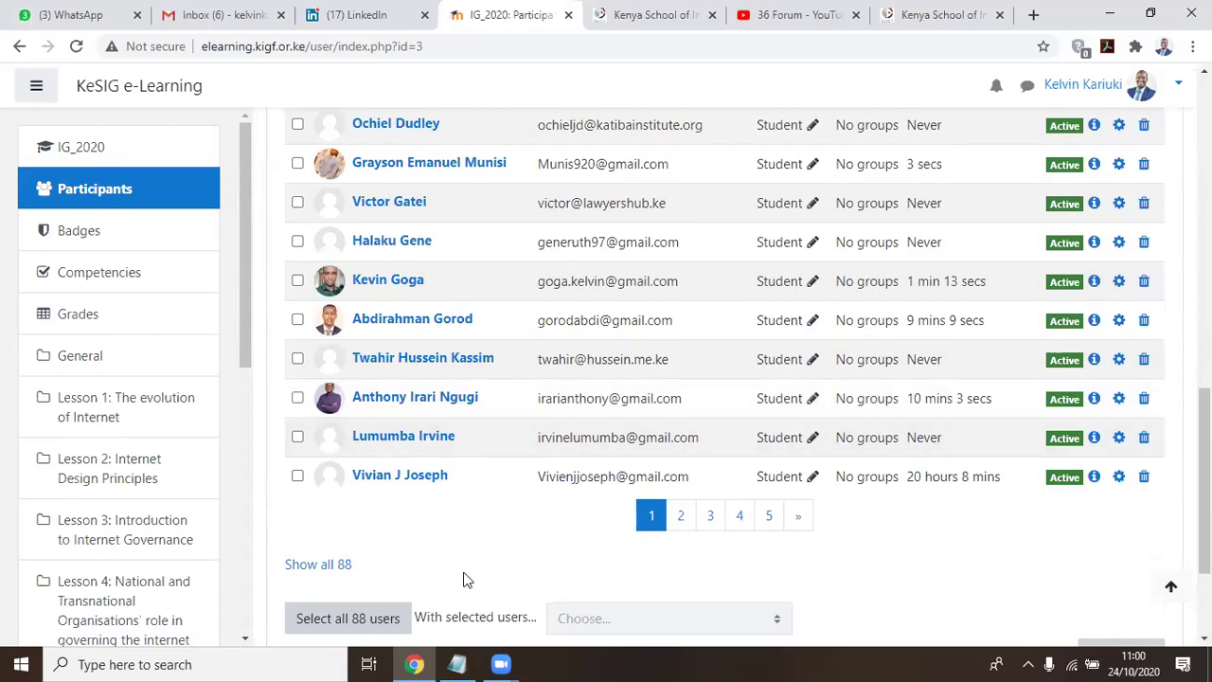
scroll(417, 508, "up", 3)
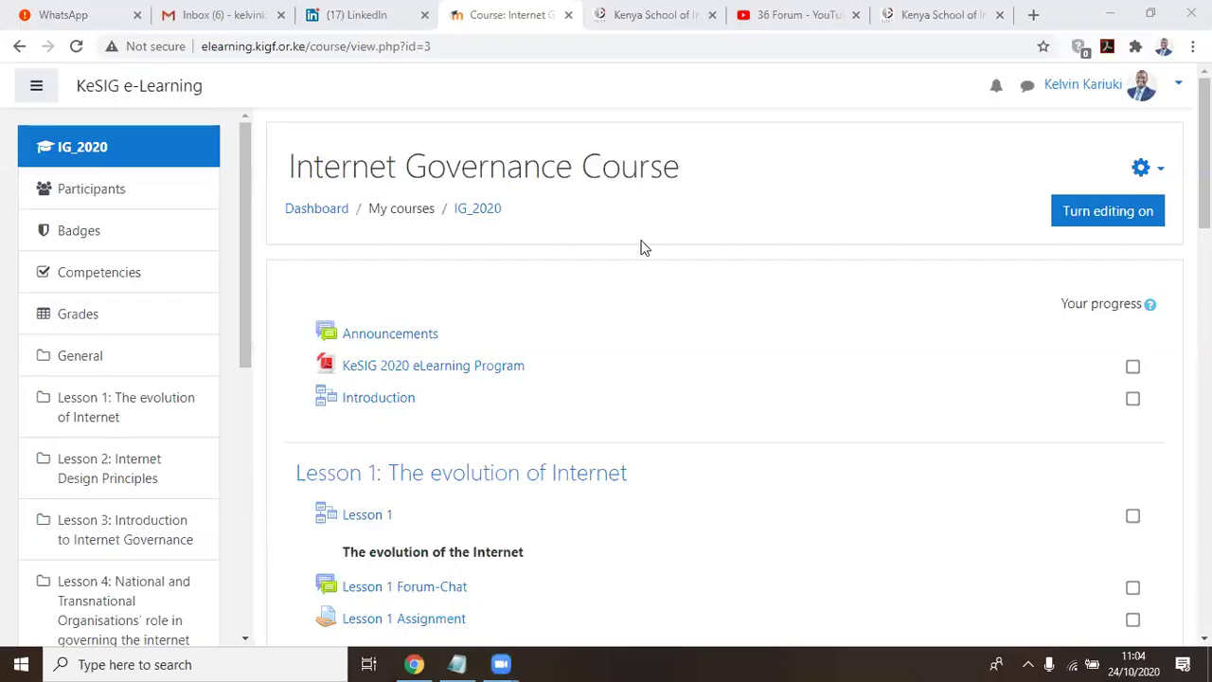
Scroll the IG_2020 course page to check its Announcements, Introduction and Lesson 1 activities
scroll(644, 241, "down", 2)
scroll(650, 238, "up", 2)
left_click_drag(690, 174, 119, 156)
left_click_drag(287, 167, 670, 165)
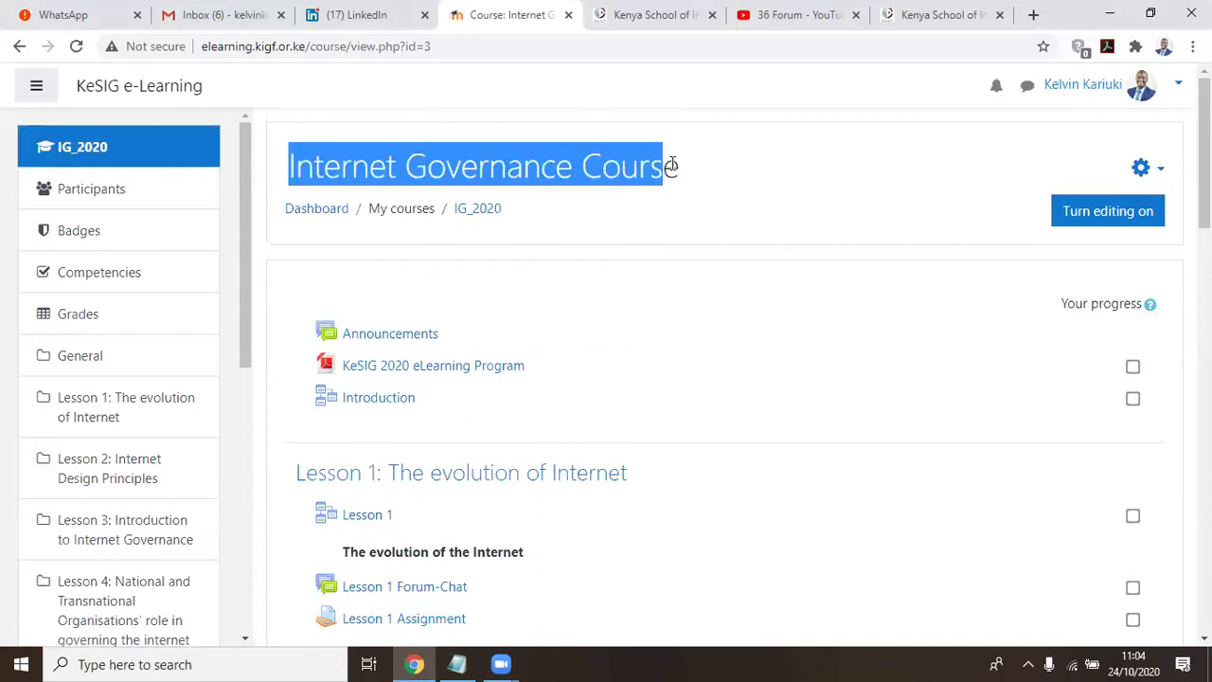
left_click(865, 221)
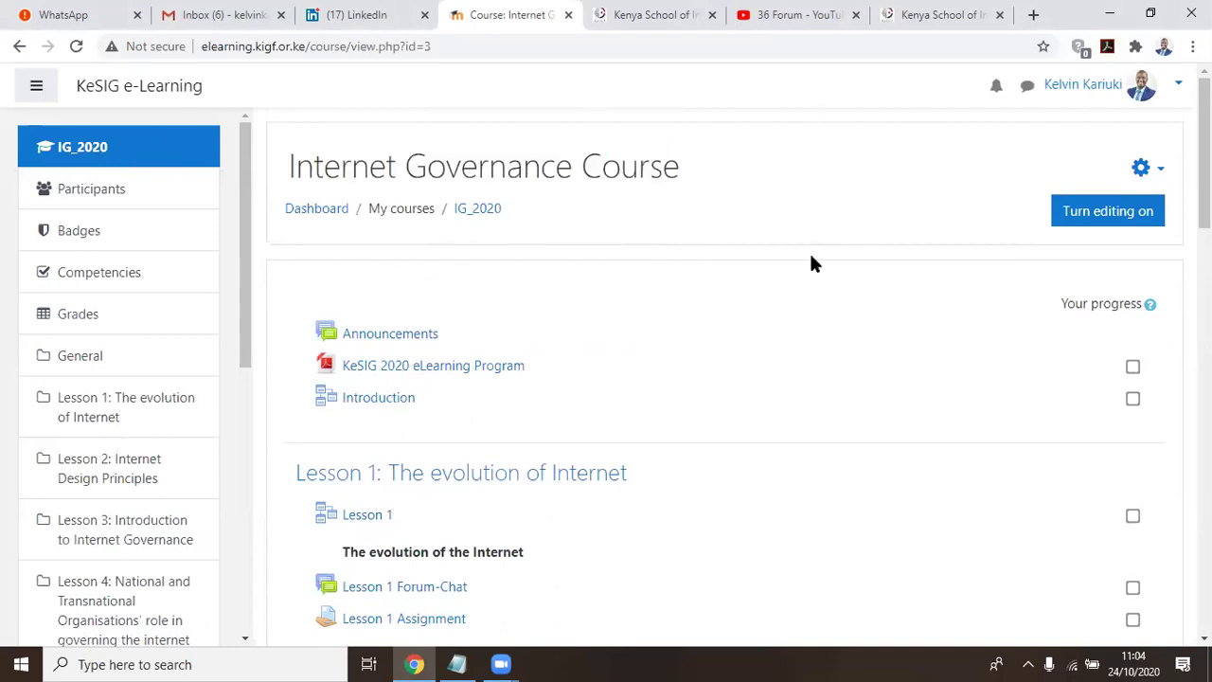
scroll(801, 348, "down", 2)
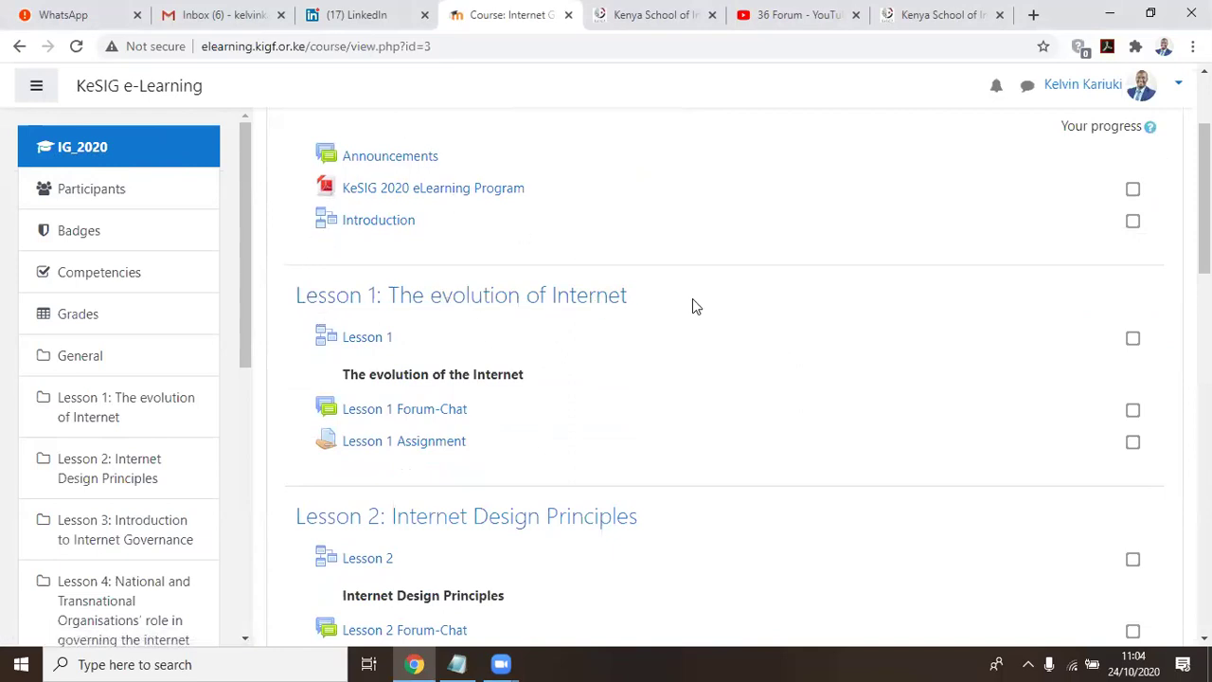
scroll(758, 322, "down", 2)
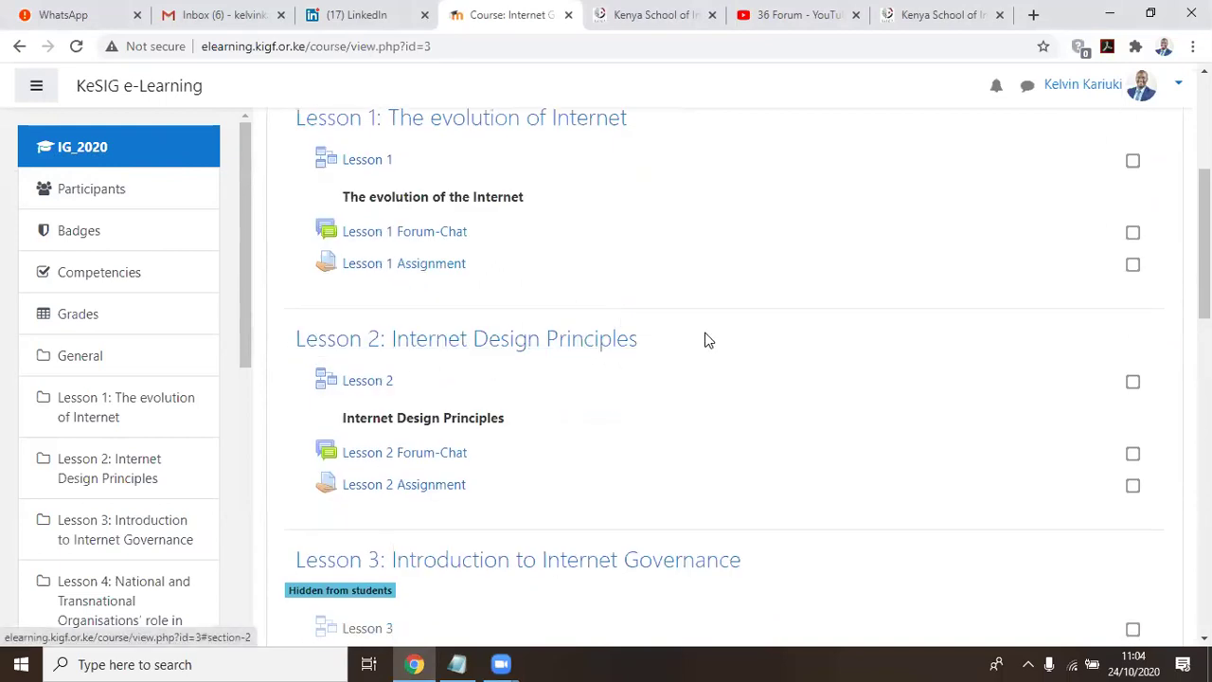
scroll(722, 335, "up", 1)
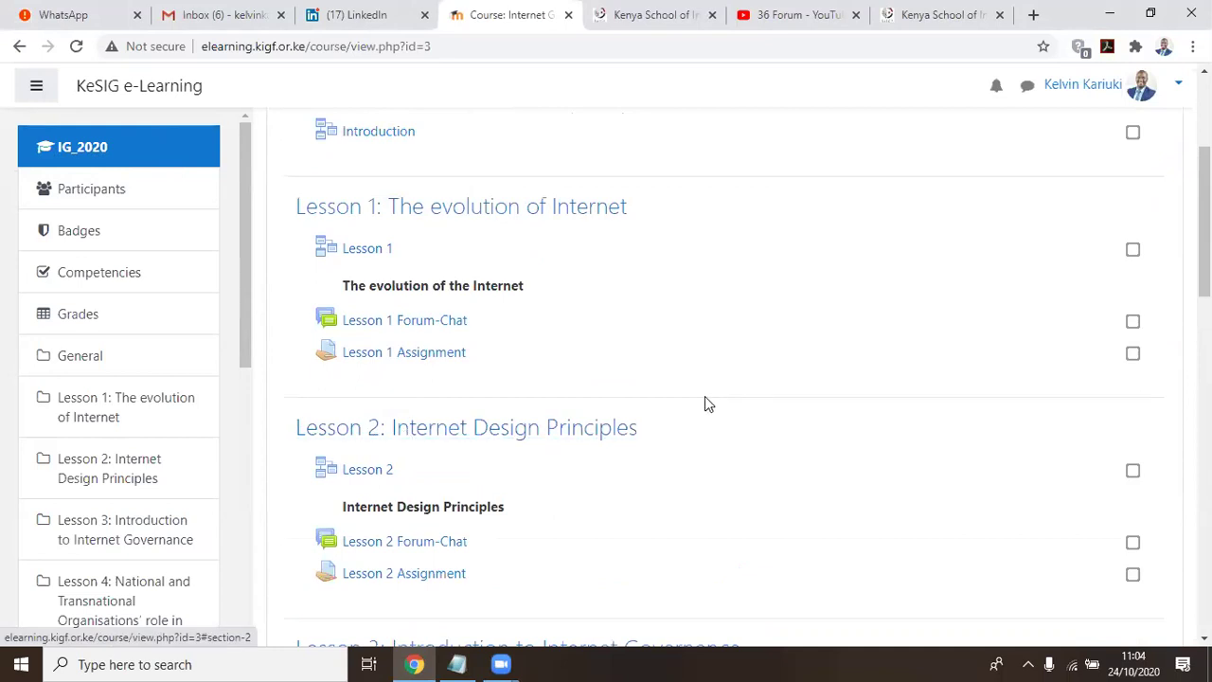
scroll(725, 391, "down", 4)
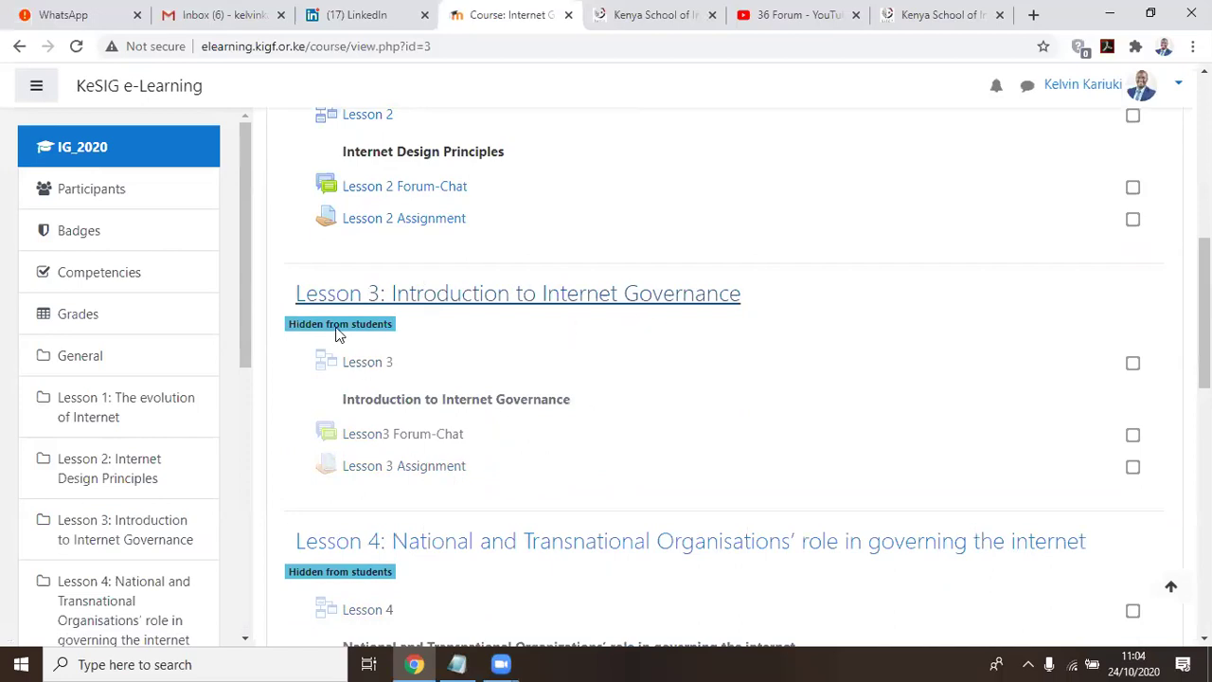
scroll(425, 338, "down", 3)
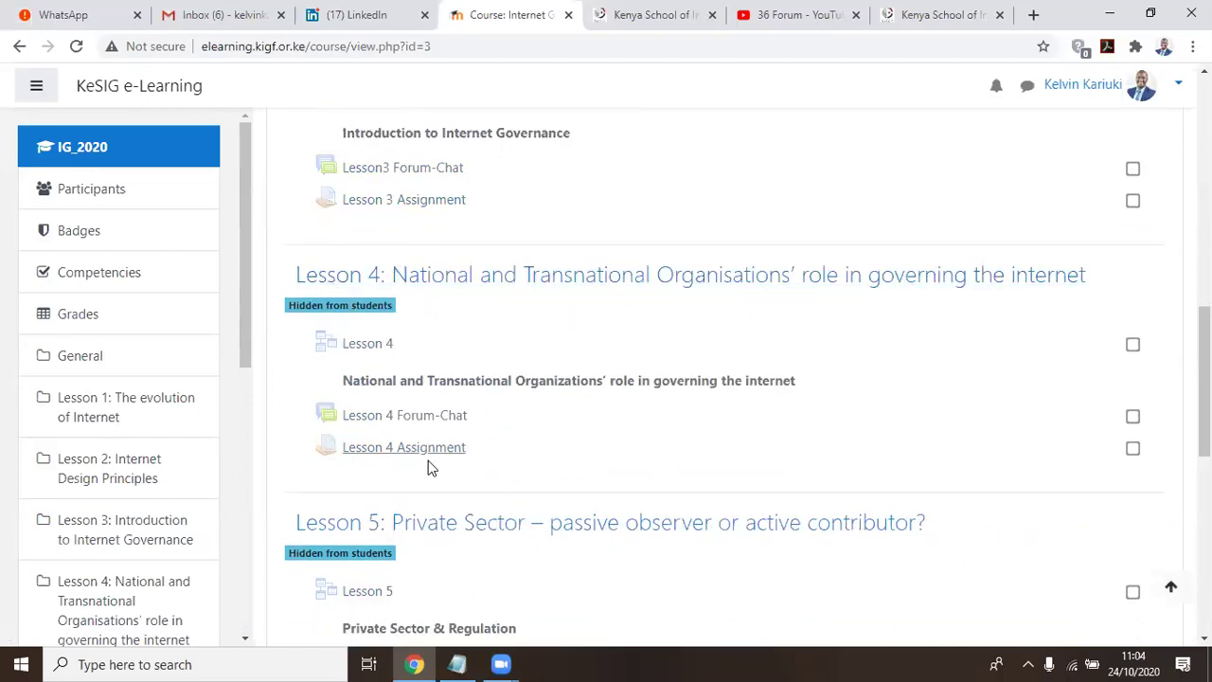
scroll(379, 471, "down", 2)
scroll(300, 529, "down", 2)
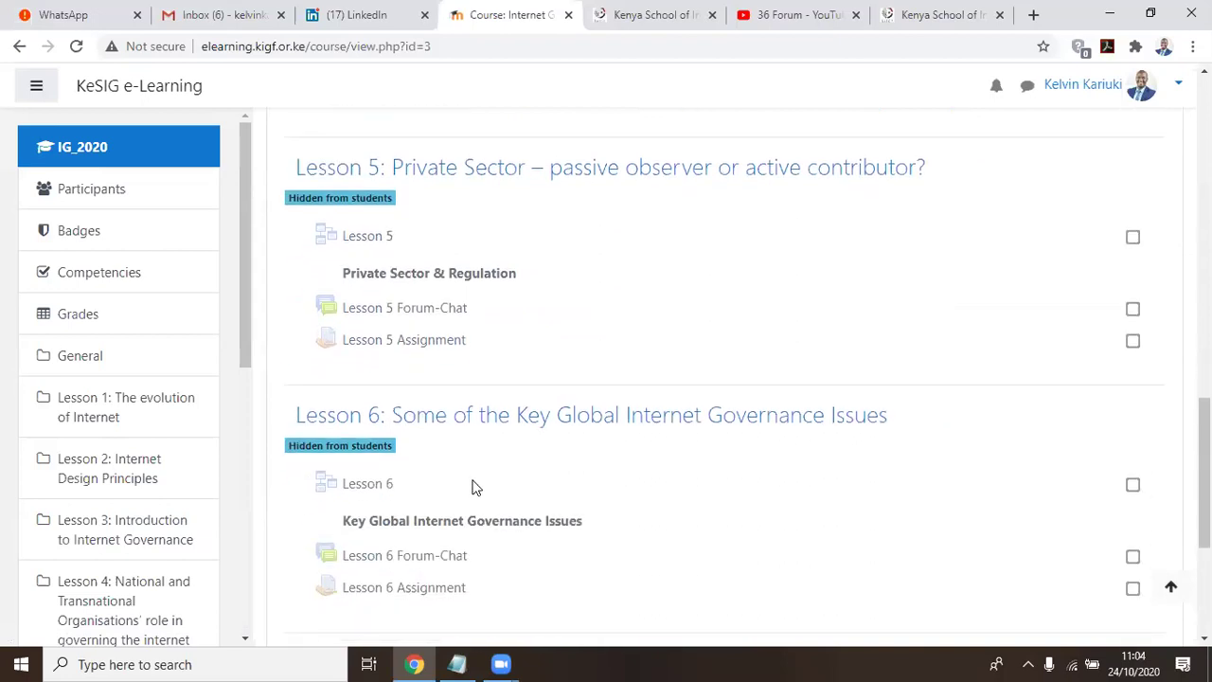
scroll(341, 281, "up", 10)
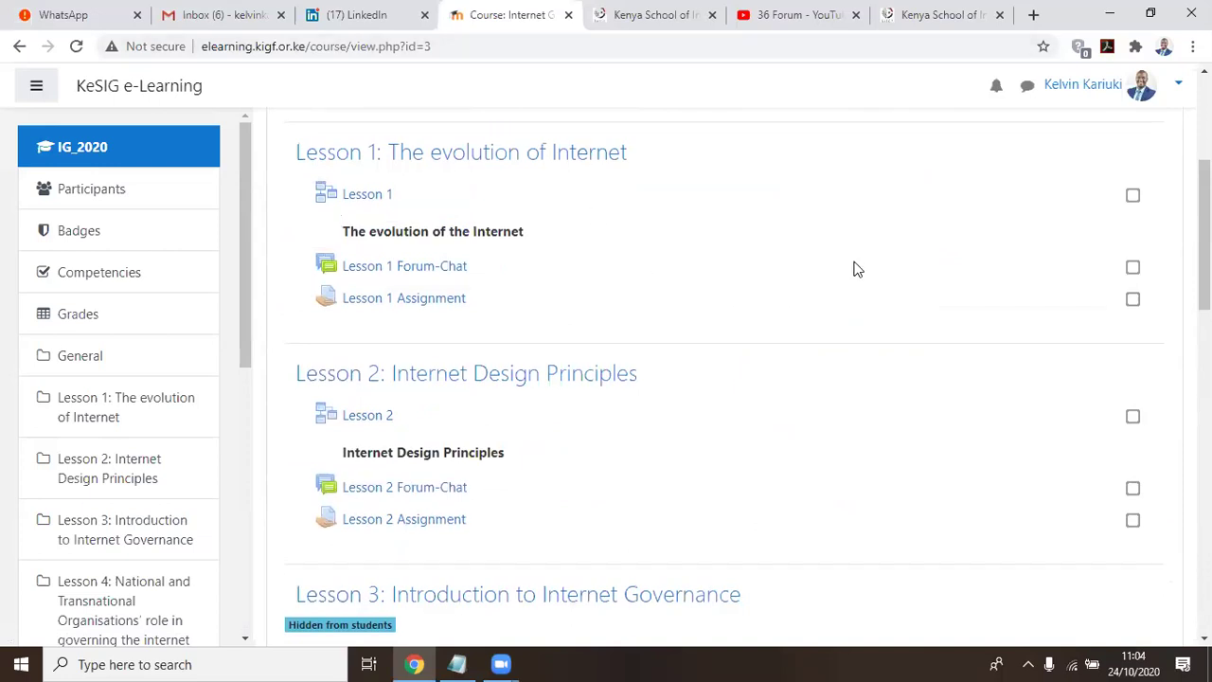
scroll(856, 270, "up", 2)
scroll(824, 251, "down", 2)
scroll(820, 241, "up", 2)
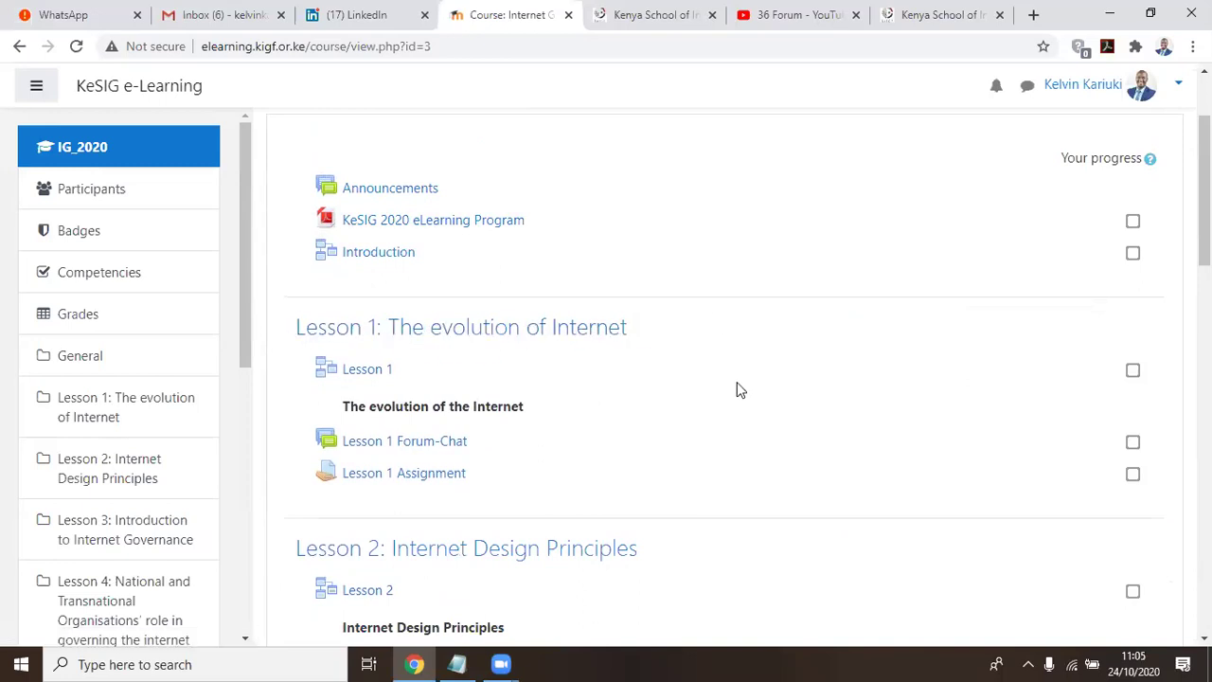
scroll(737, 383, "down", 1)
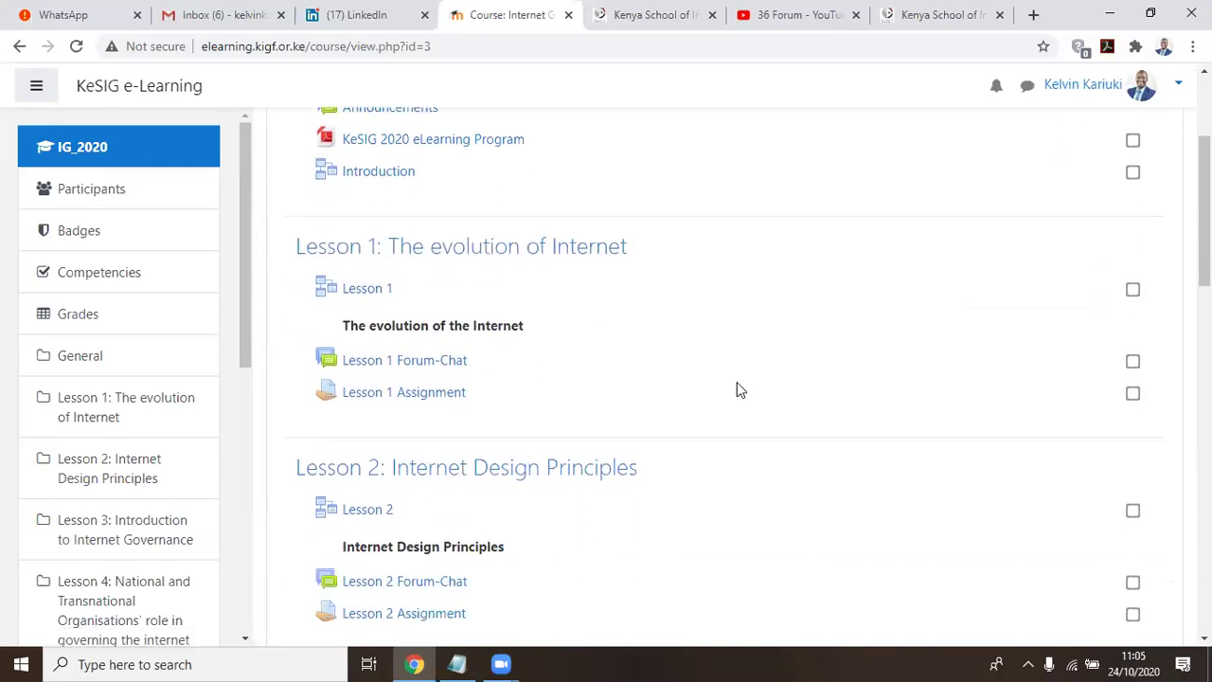
scroll(359, 248, "down", 1)
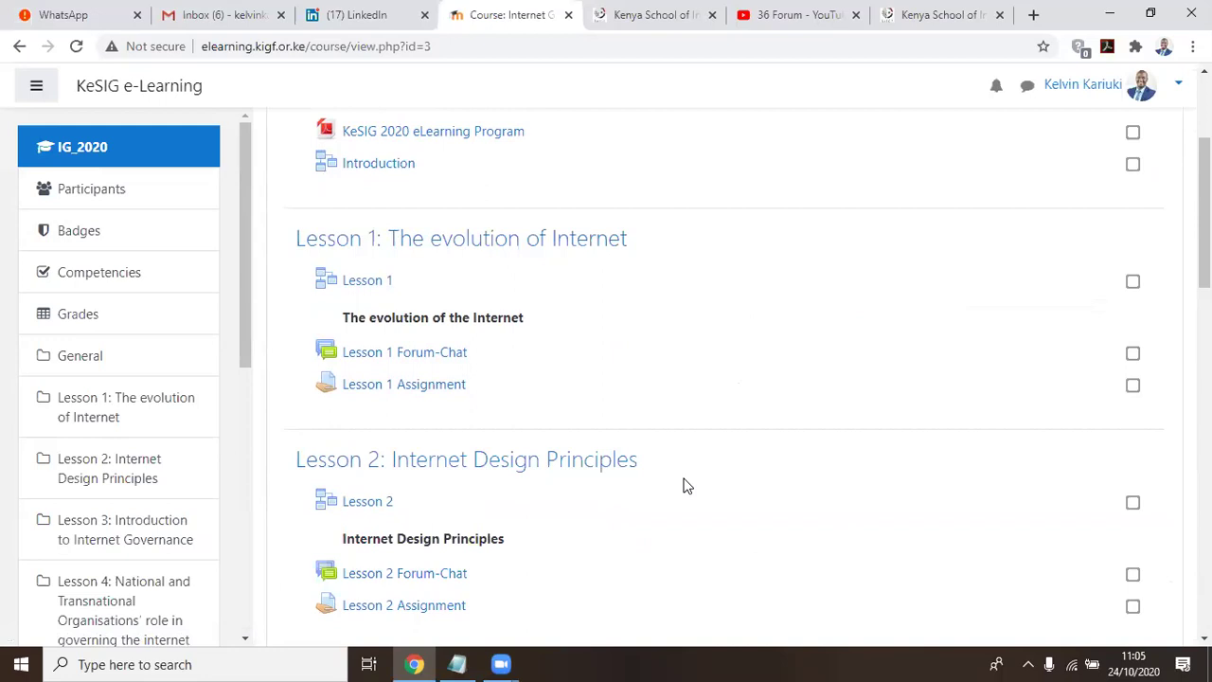
scroll(524, 250, "down", 3)
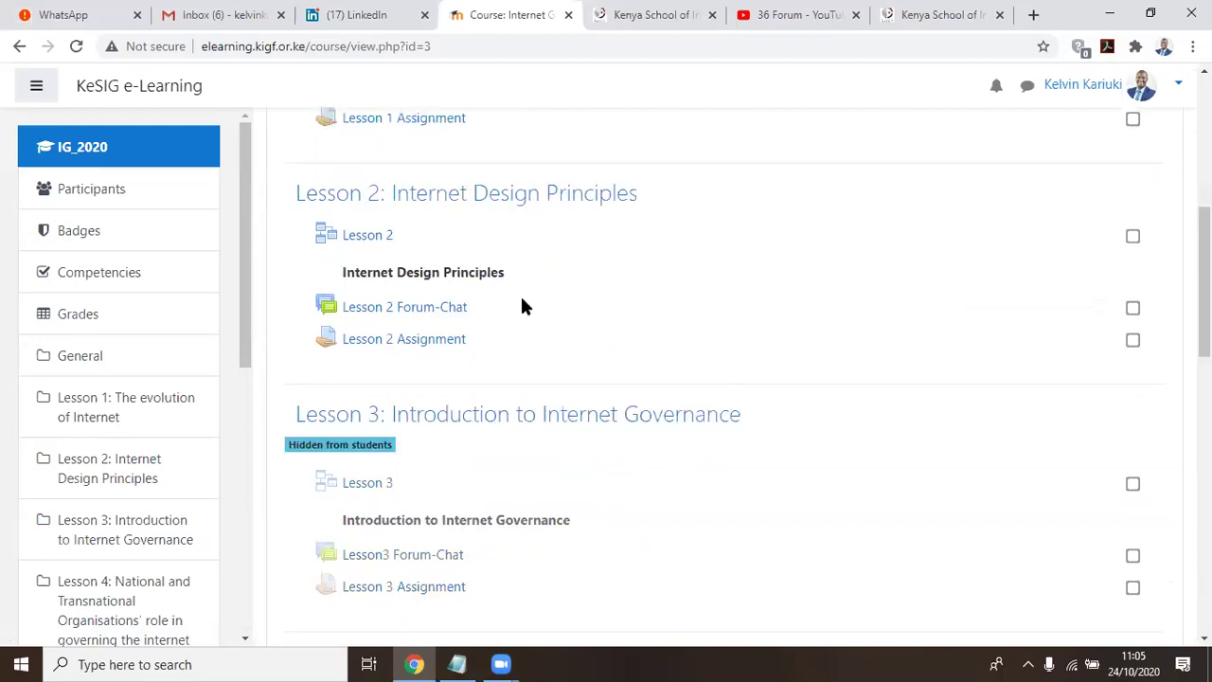
scroll(481, 333, "down", 3)
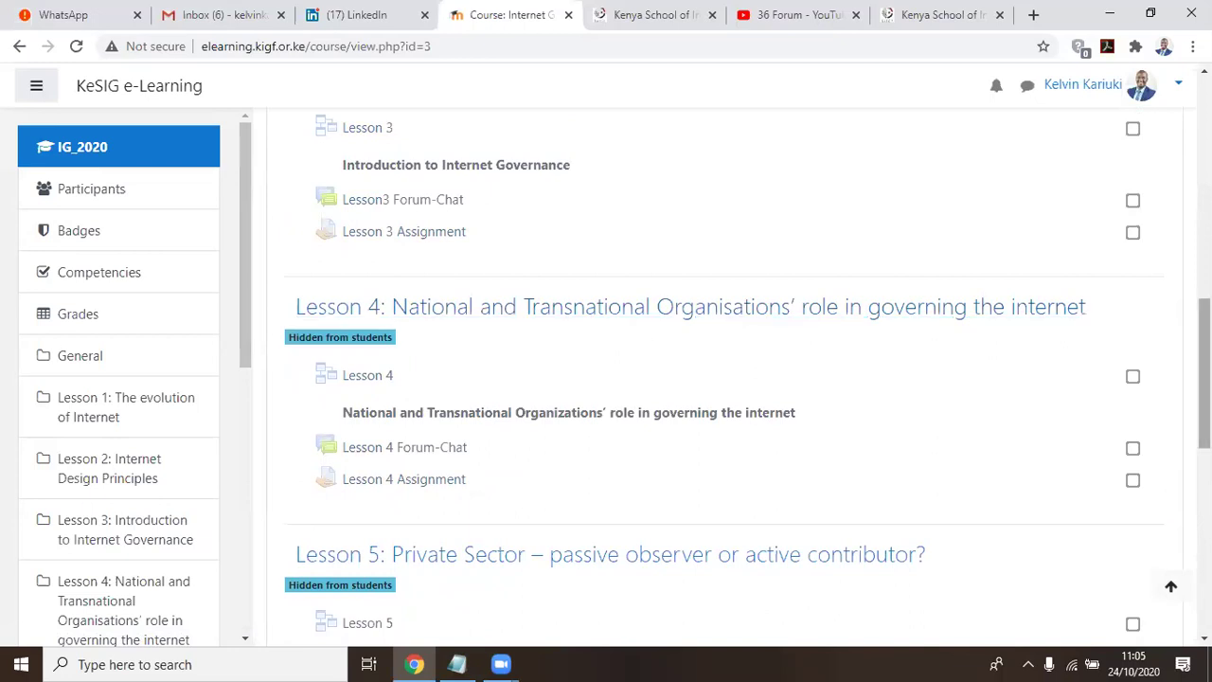
scroll(1052, 413, "down", 3)
scroll(866, 406, "down", 1)
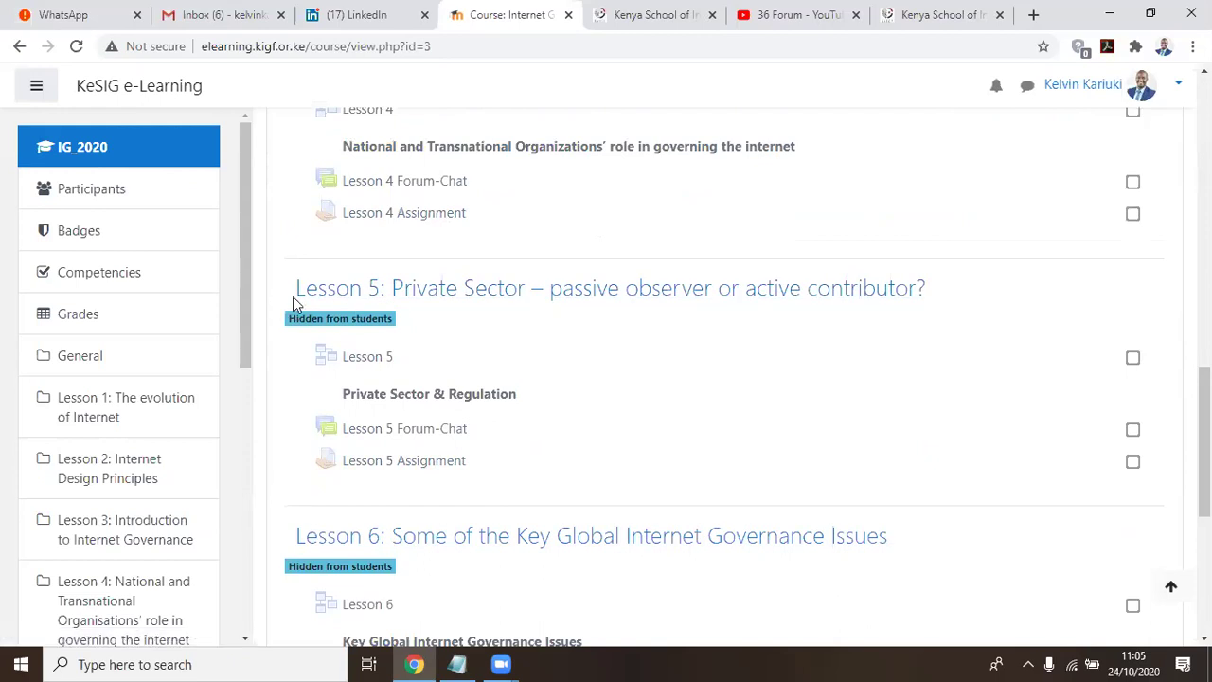
scroll(533, 360, "down", 3)
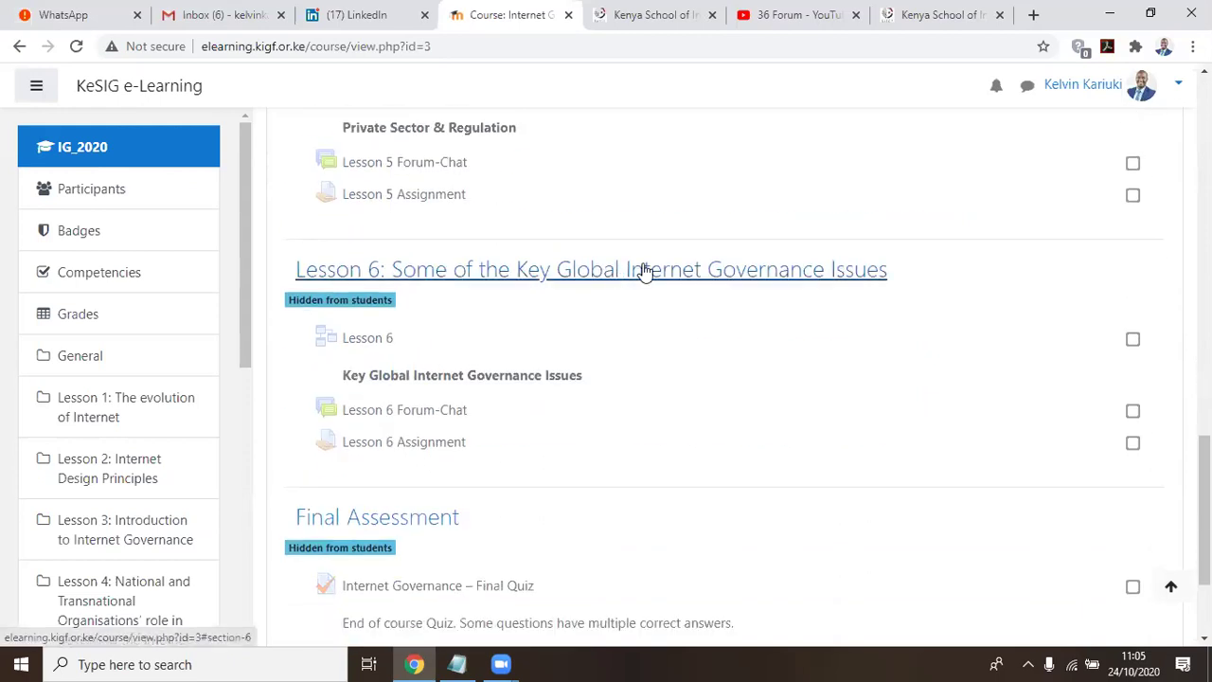
scroll(814, 331, "down", 2)
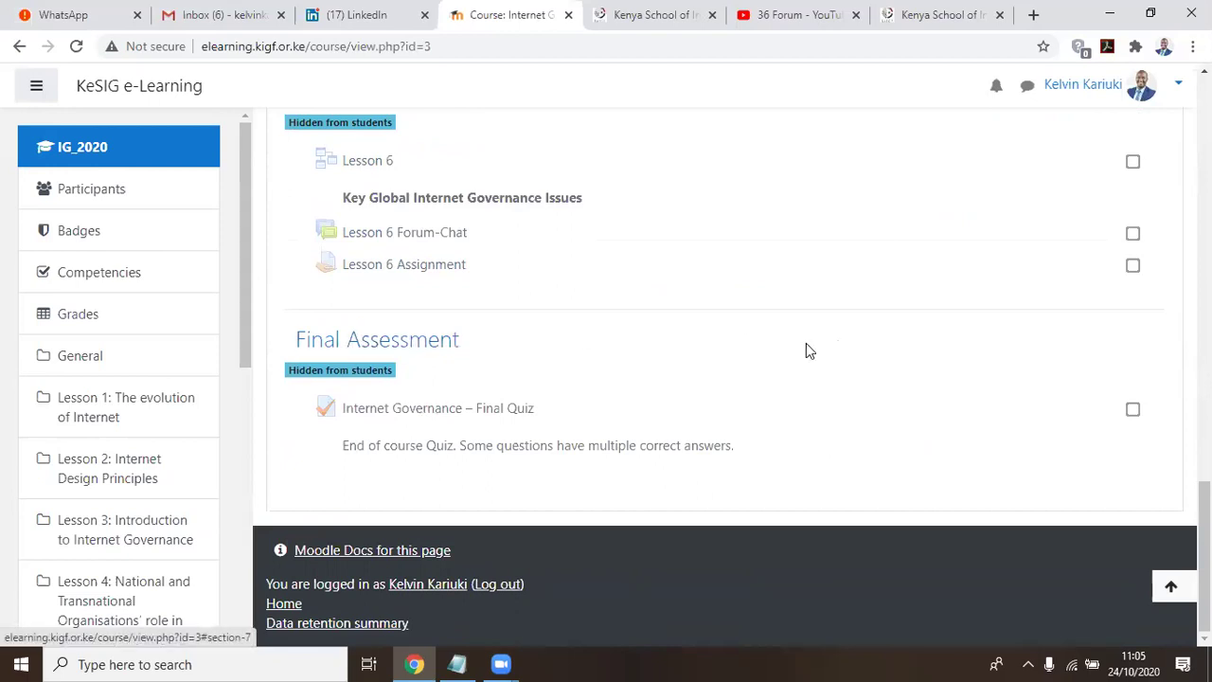
scroll(833, 355, "up", 5)
scroll(833, 354, "up", 11)
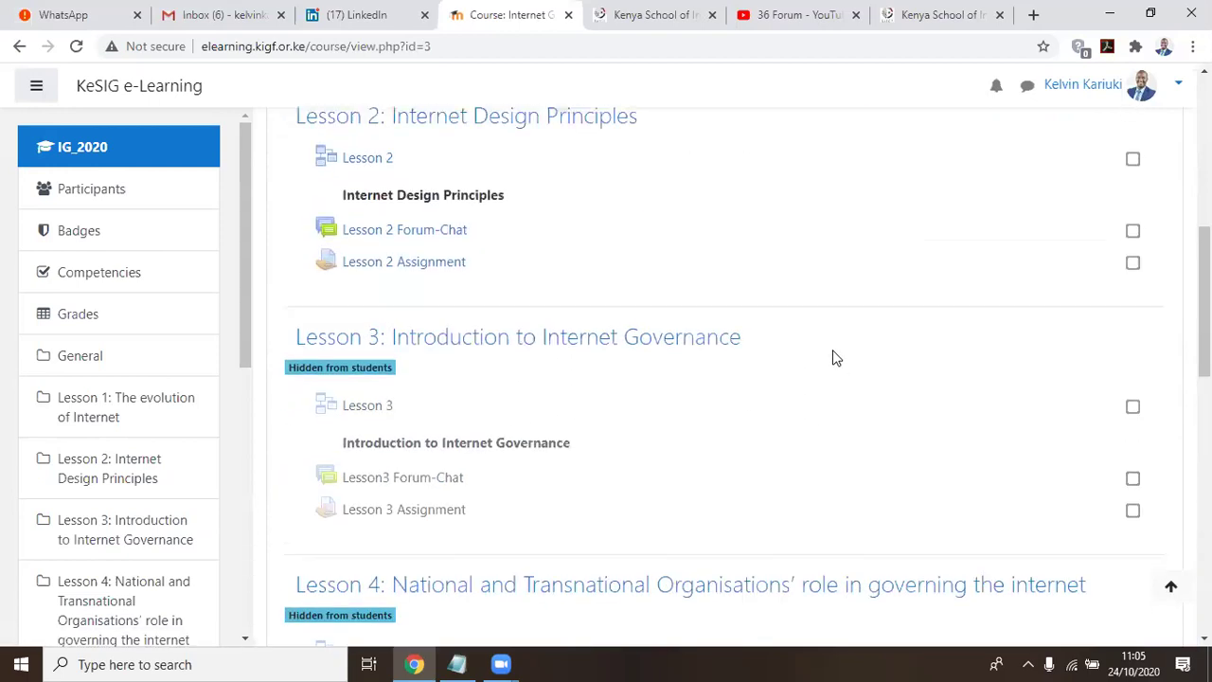
scroll(833, 354, "down", 2)
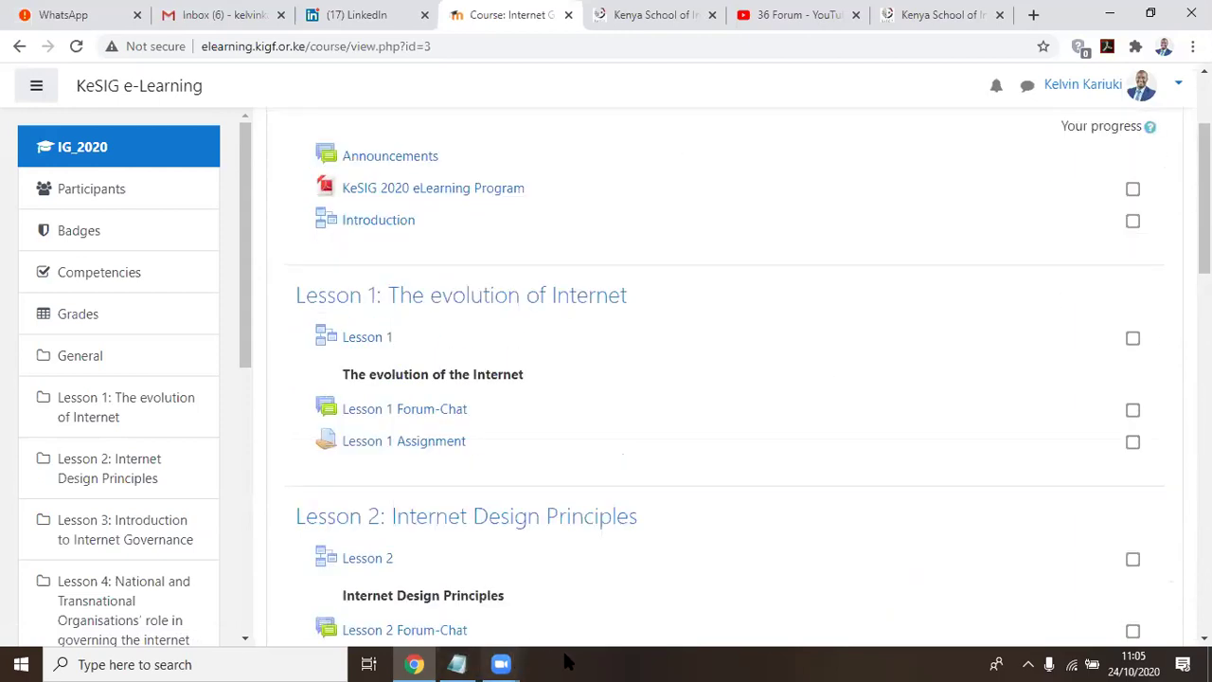
In Notepad, write '1. Two lessons' as the first item and begin item 2
left_click(457, 664)
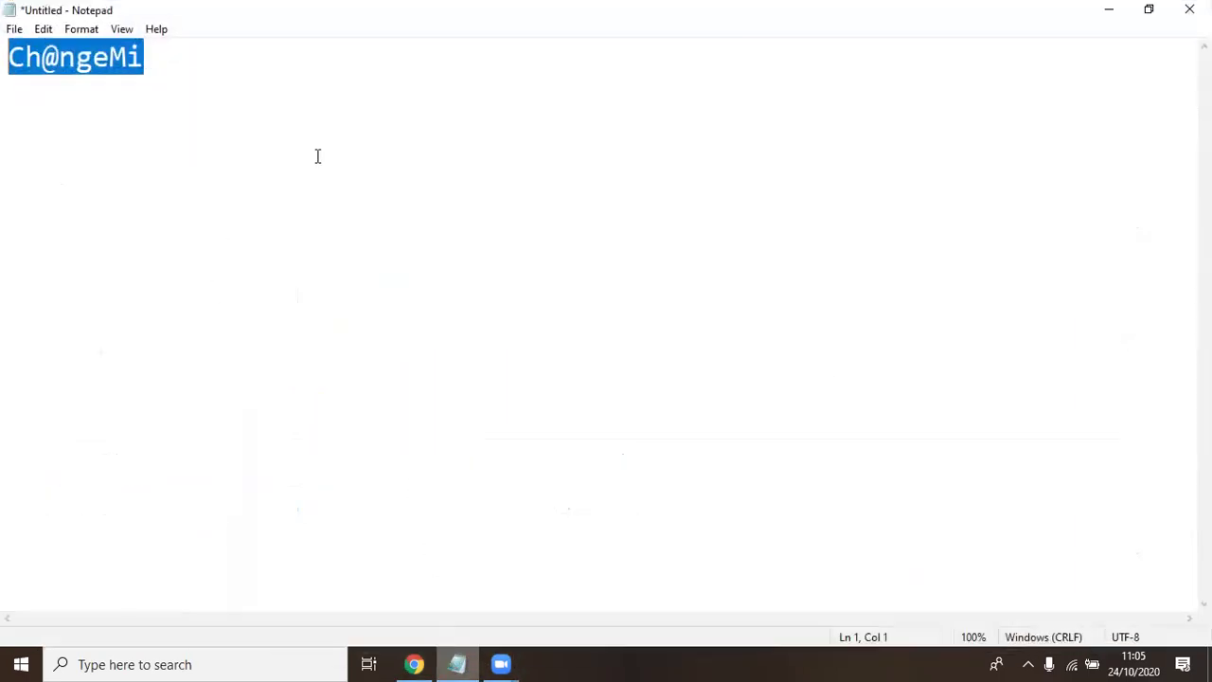
type("1. ")
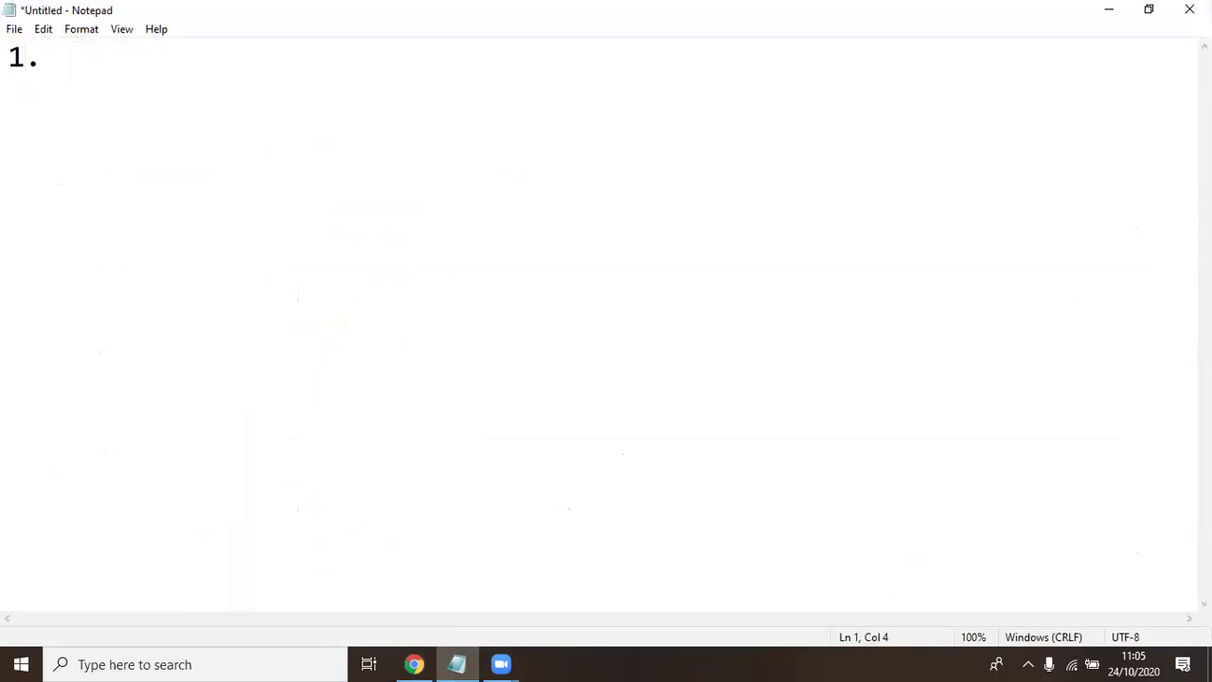
type("Two l")
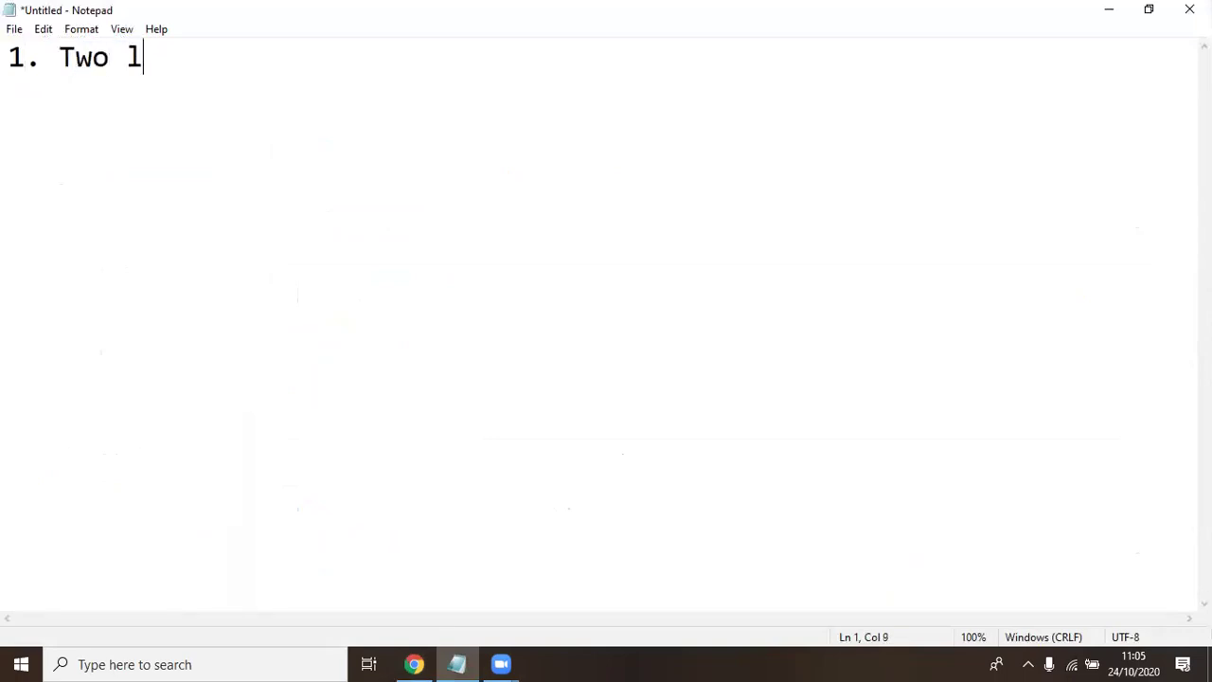
type("essons")
key("Return")
type("2.")
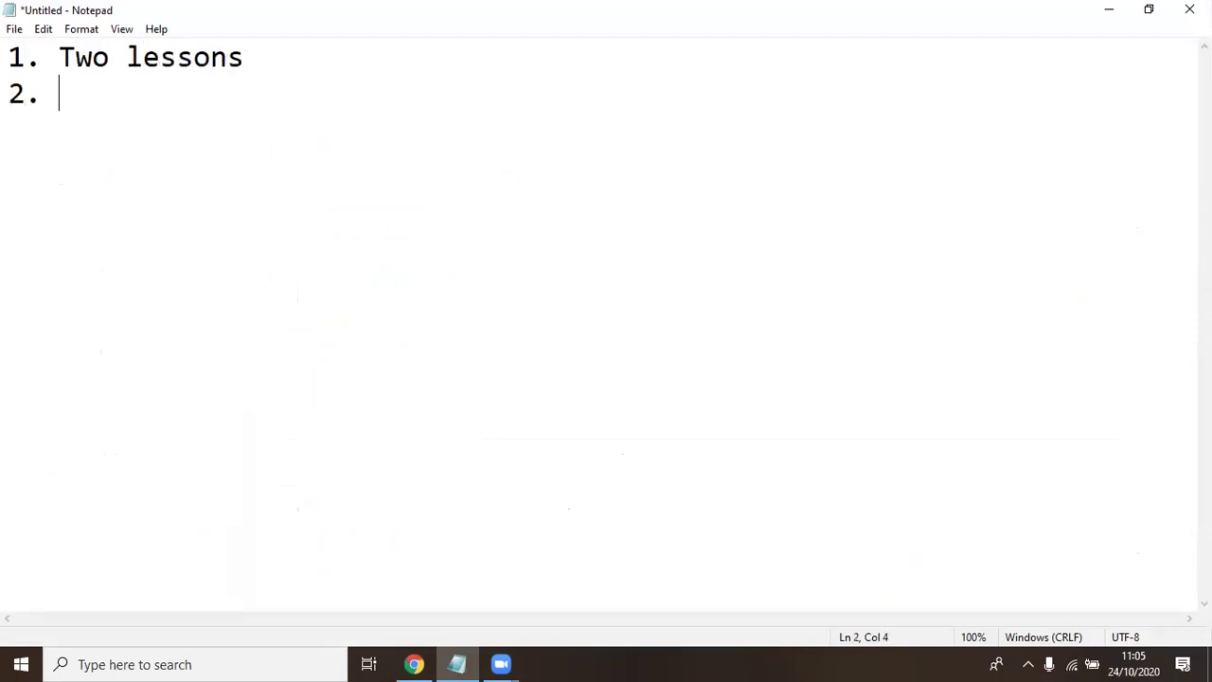
After checking the course page, add 'Forum Chat' as item 2
key("alt+Tab")
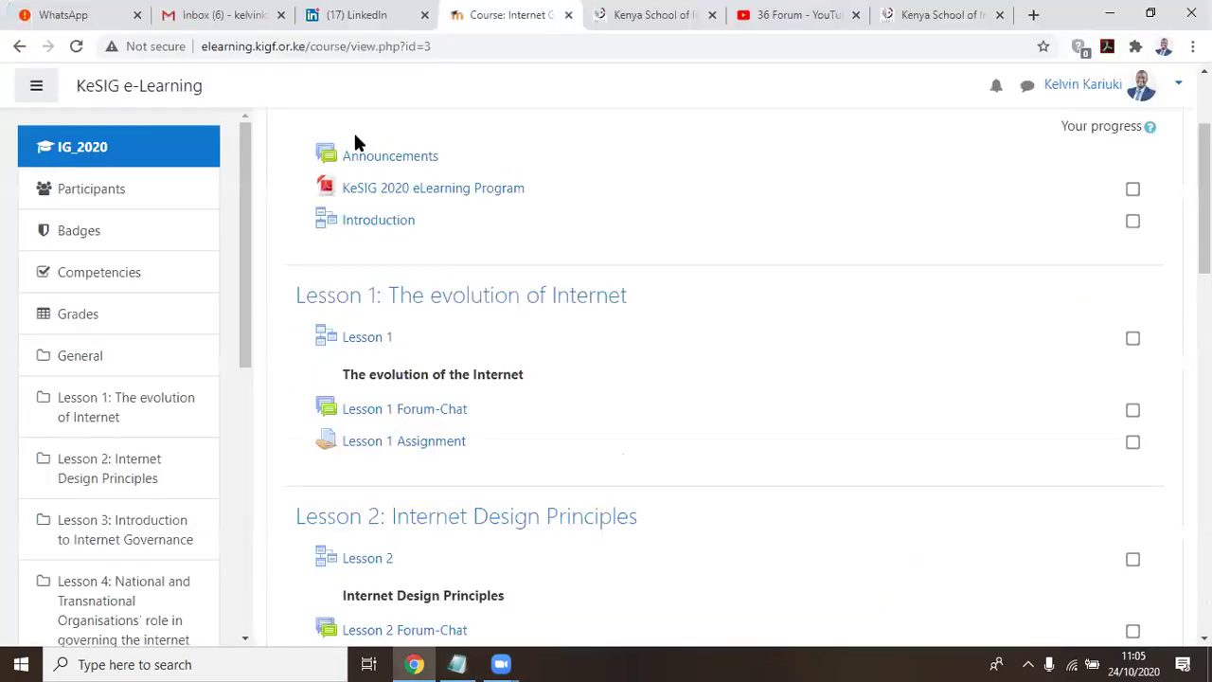
key("alt+Tab")
type("Fo")
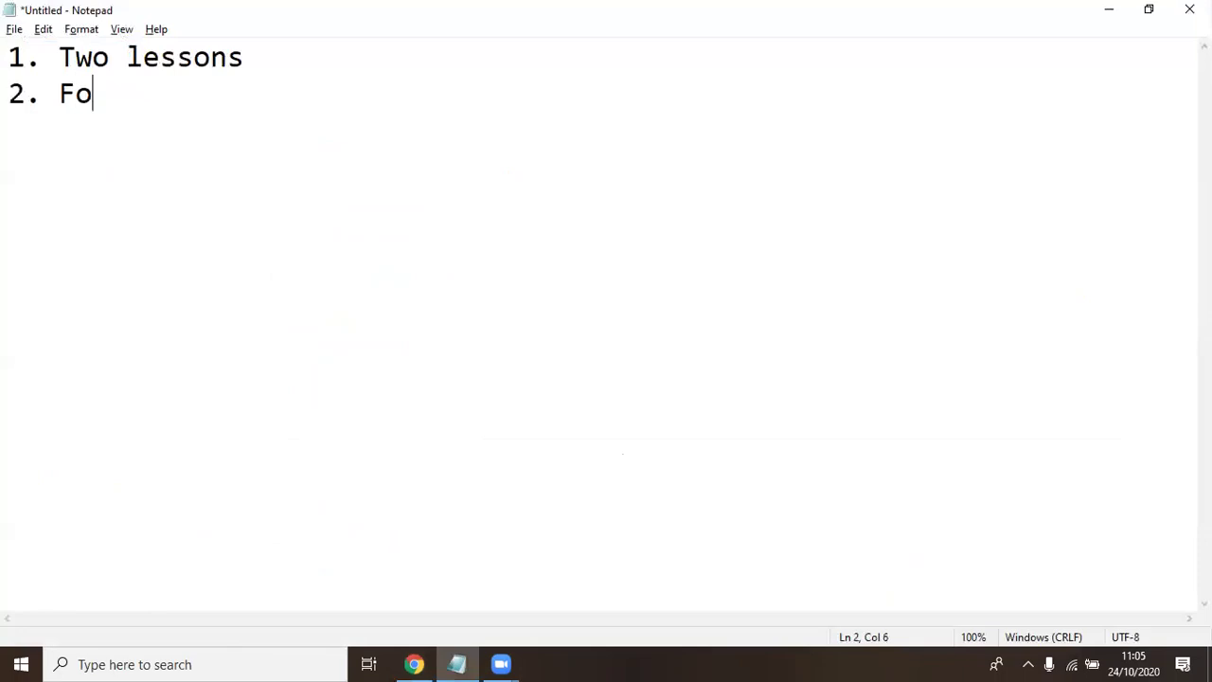
type("rum Chats")
key("BackSpace")
key("Return")
Add '3. Assignment' as item 3, then return to the course page's lesson list
type("2")
key("BackSpace")
type("3.")
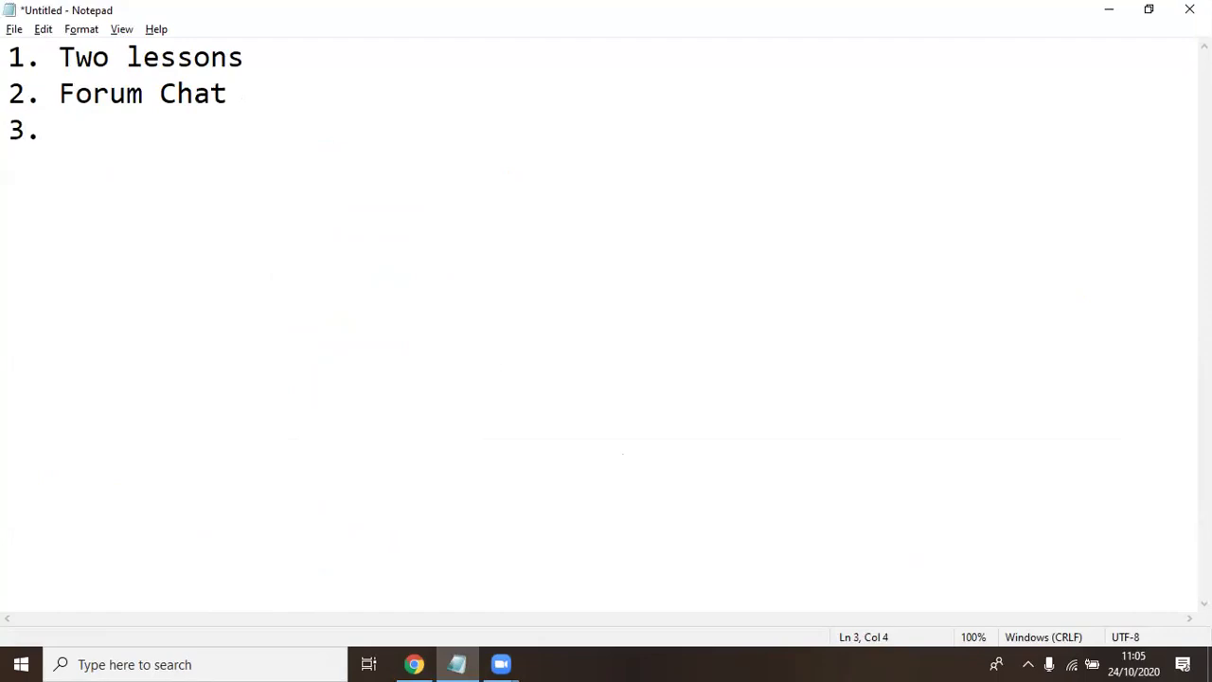
key("alt+Tab")
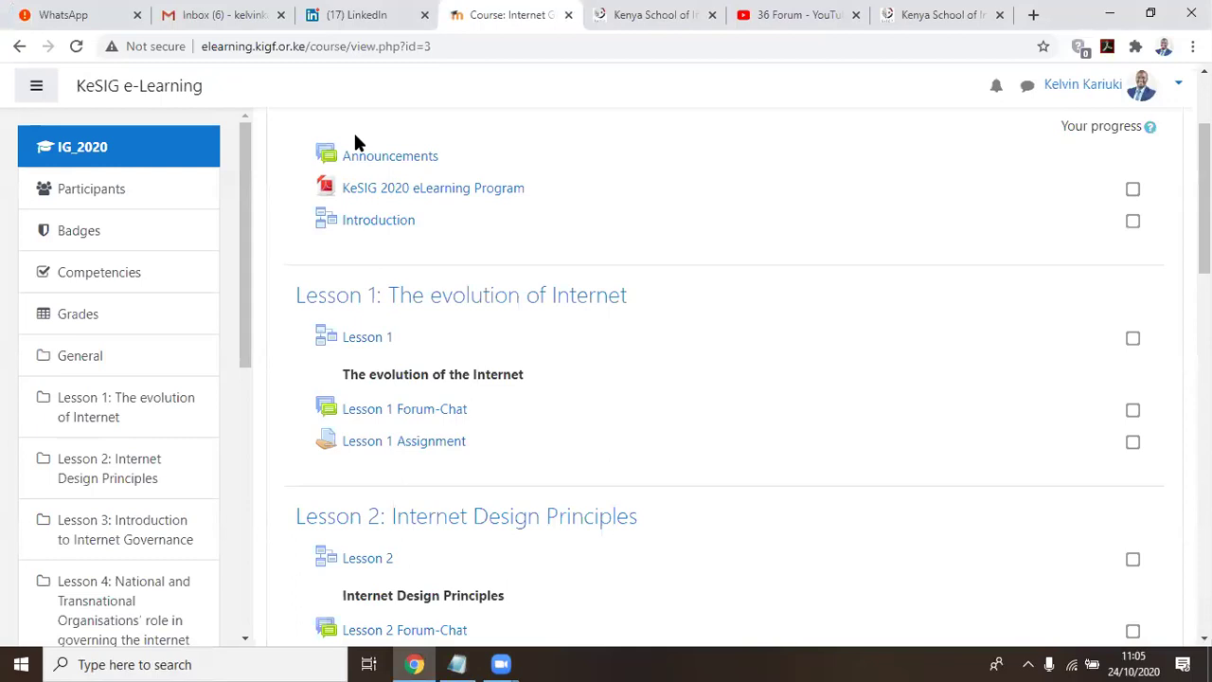
key("alt+Tab")
type("As")
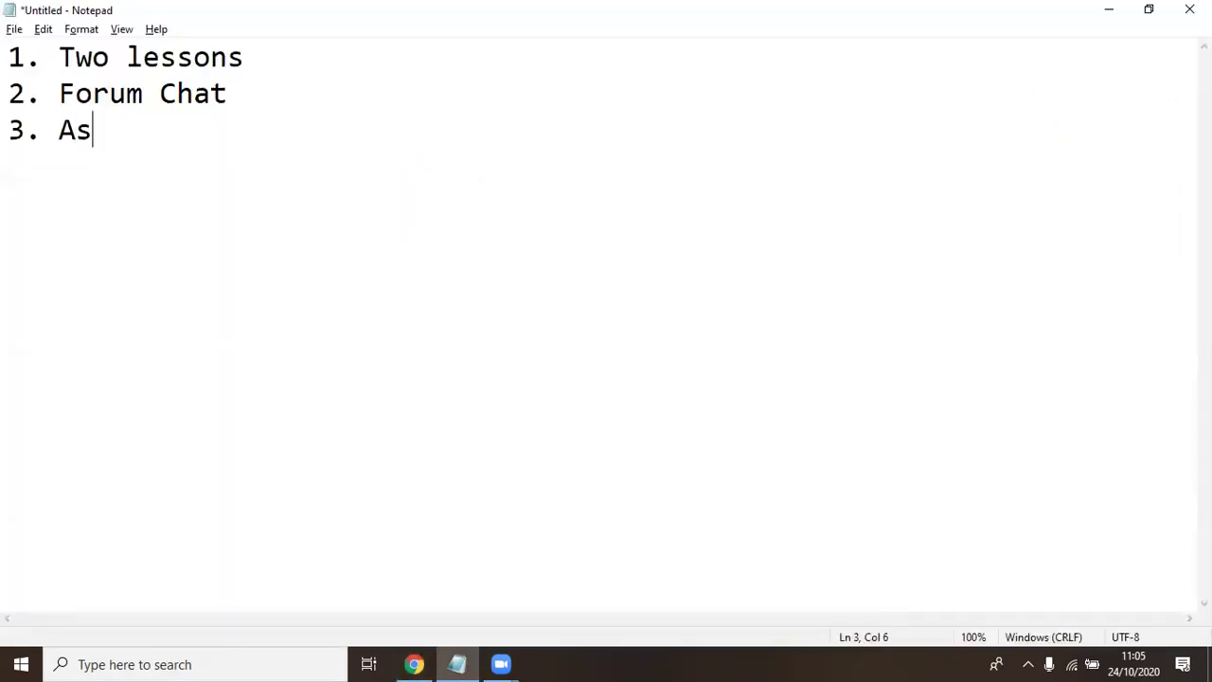
type("signment")
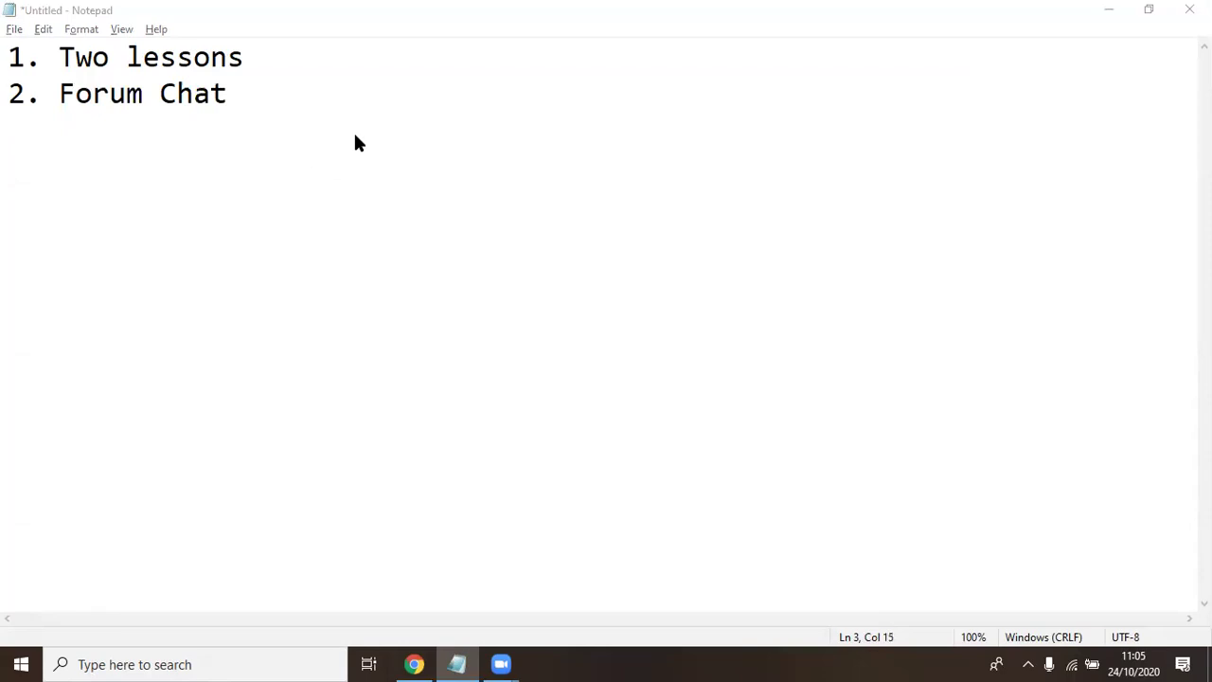
key("alt+Tab")
scroll(379, 190, "down", 3)
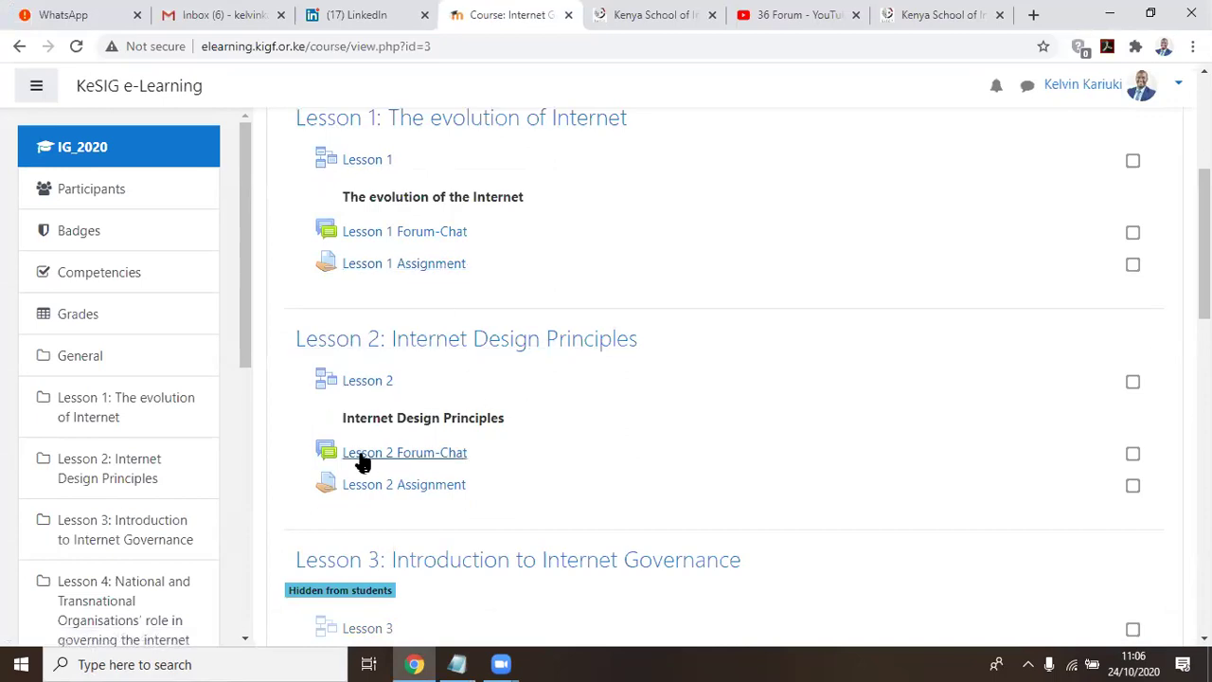
Change 'Two' to '2' and put a count of 2 before Forum Chat and Assignment
key("alt+Tab")
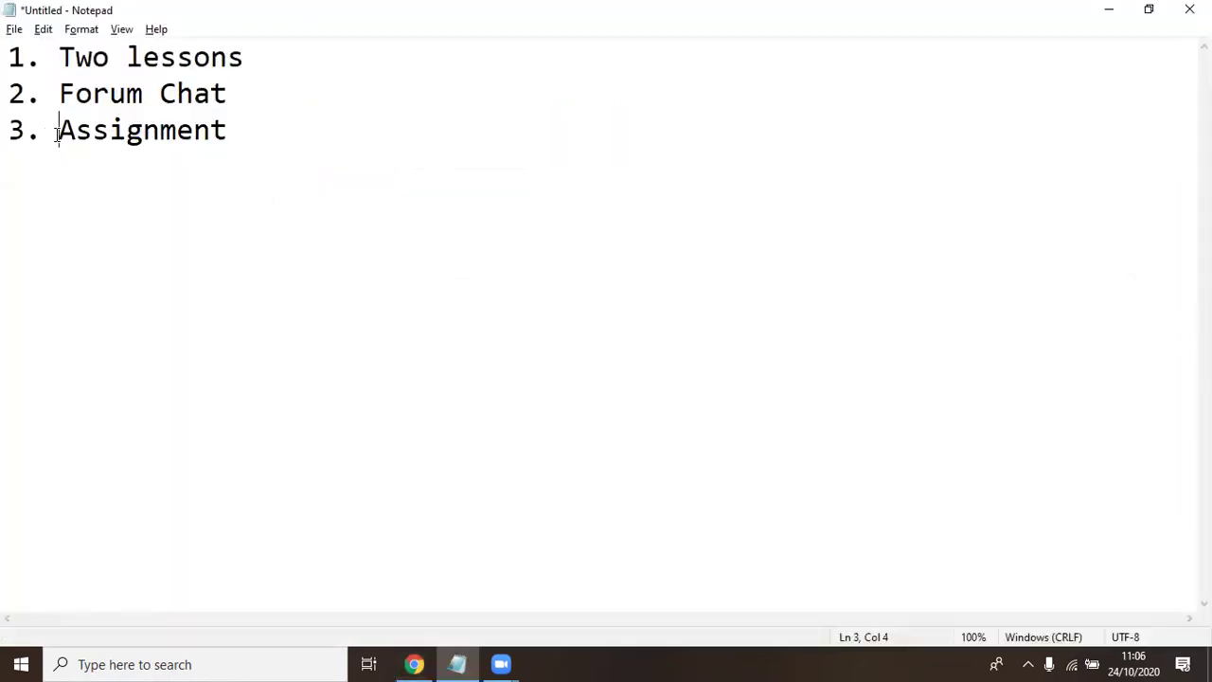
type("2v")
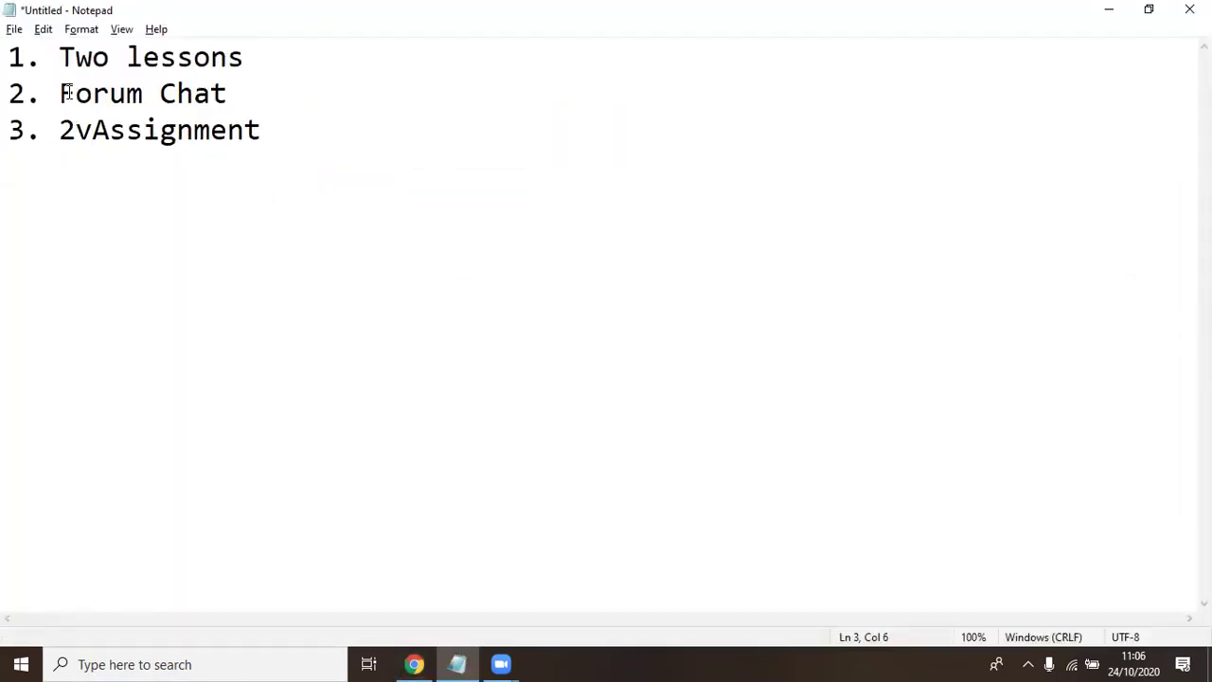
key("BackSpace")
left_click(60, 94)
type("2")
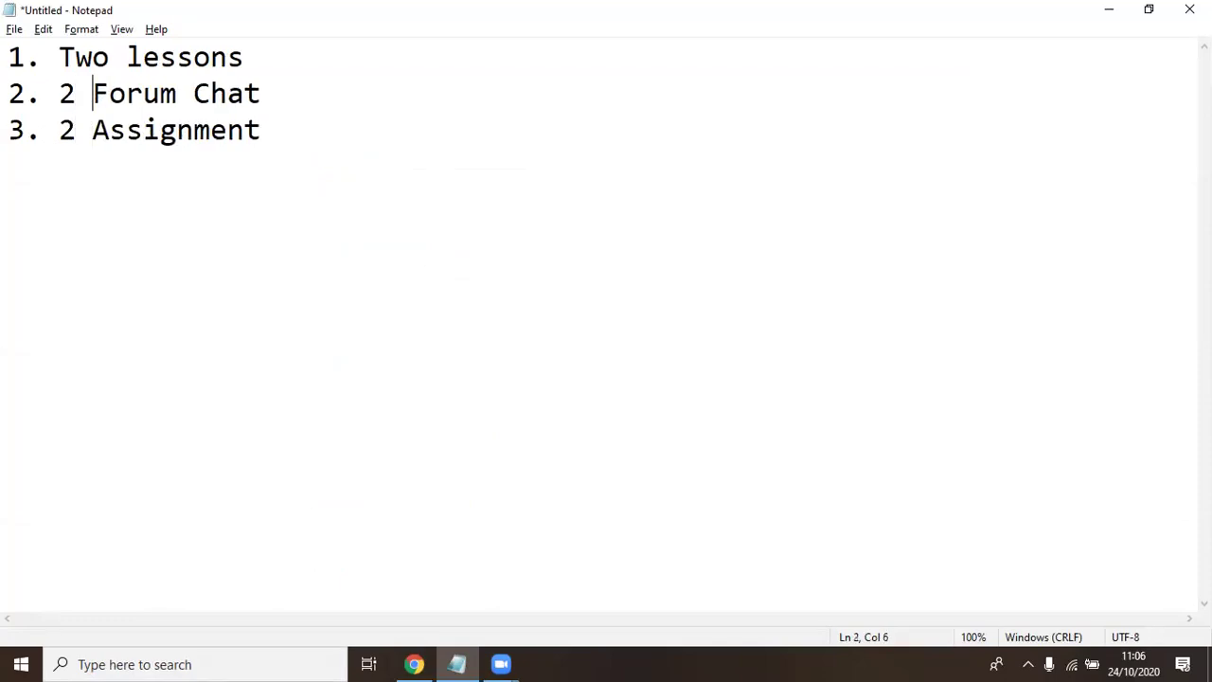
left_click(112, 55)
key("BackSpace")
key("BackSpace")
key("BackSpace")
type("2")
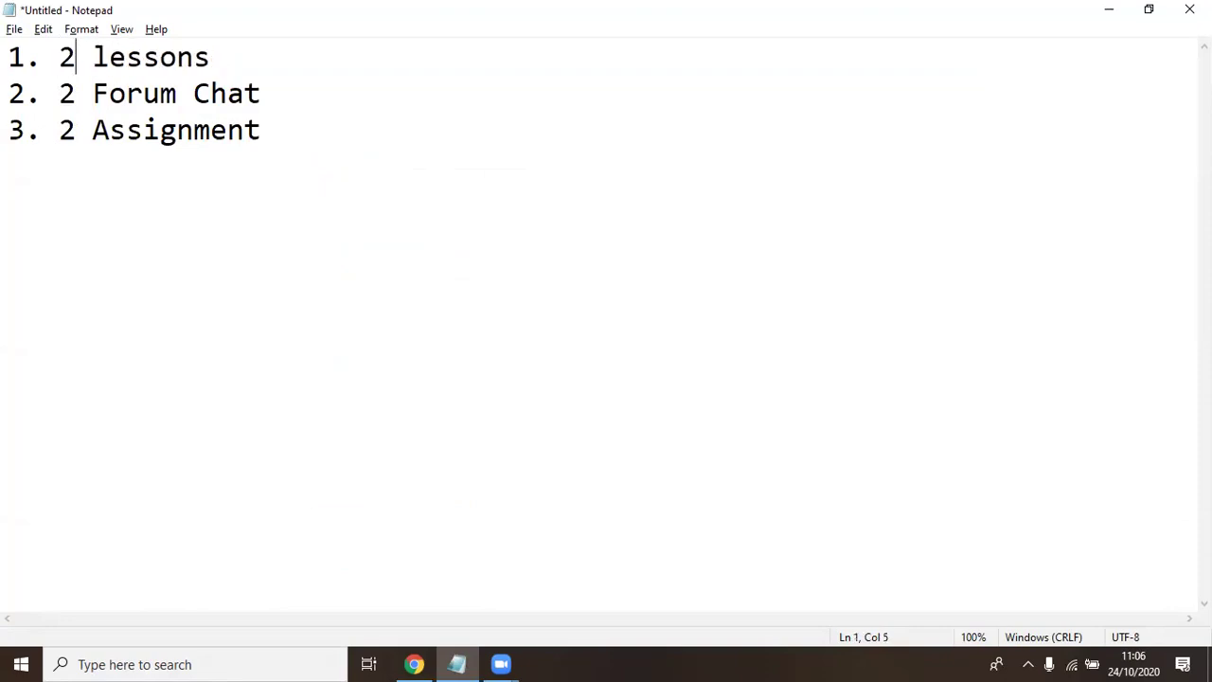
Add item '4. Talk - Industry Speaker - Noon to 1Pm' and start a new line
left_click(319, 138)
key("Return")
key("Return")
type("4. Talk - I")
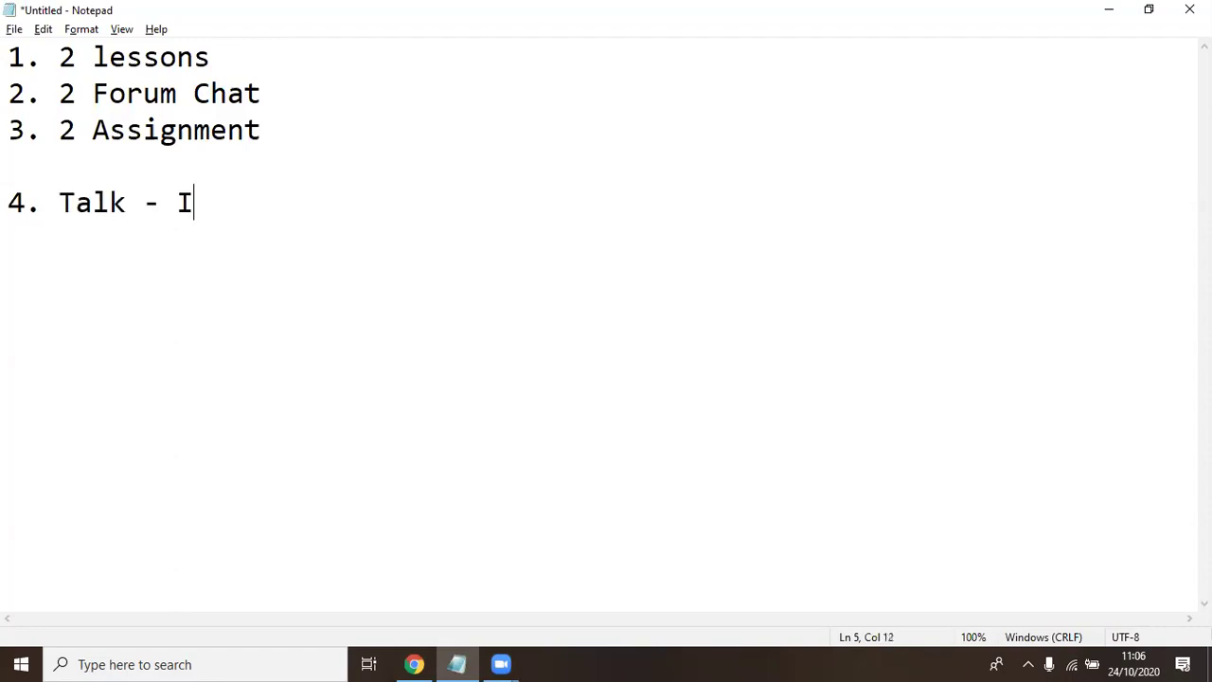
type("ndustr")
key("BackSpace")
key("BackSpace")
type("ry Speaak")
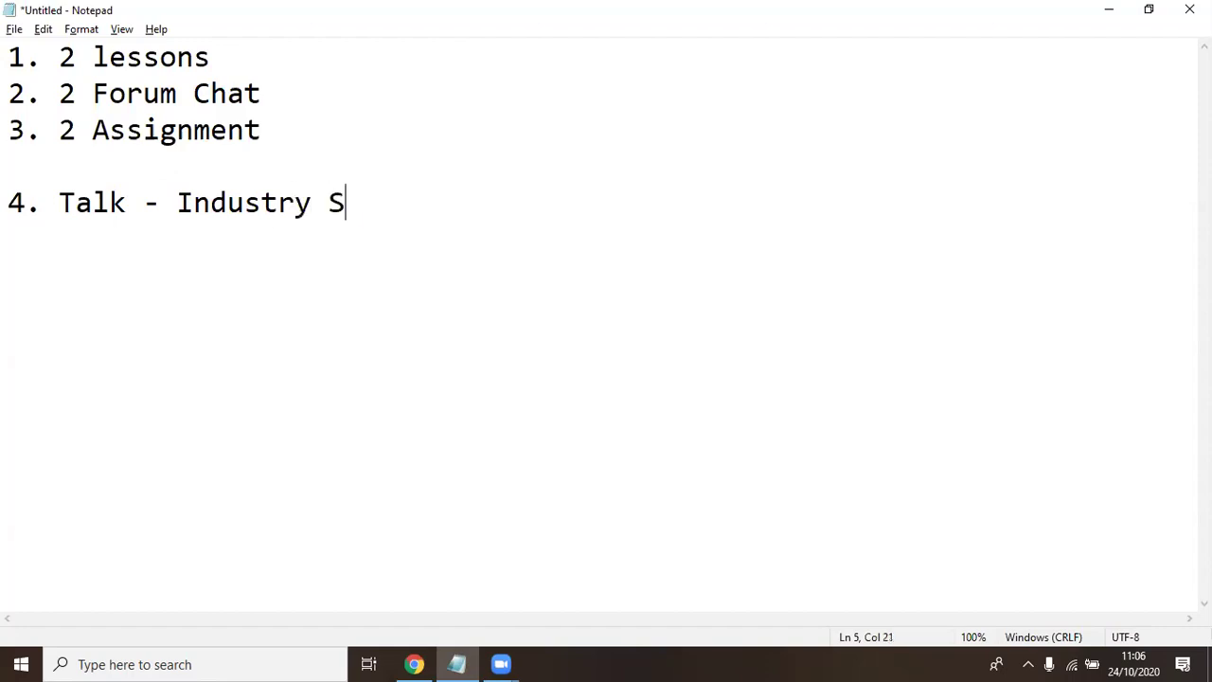
key("BackSpace")
key("BackSpace")
type("ker ")
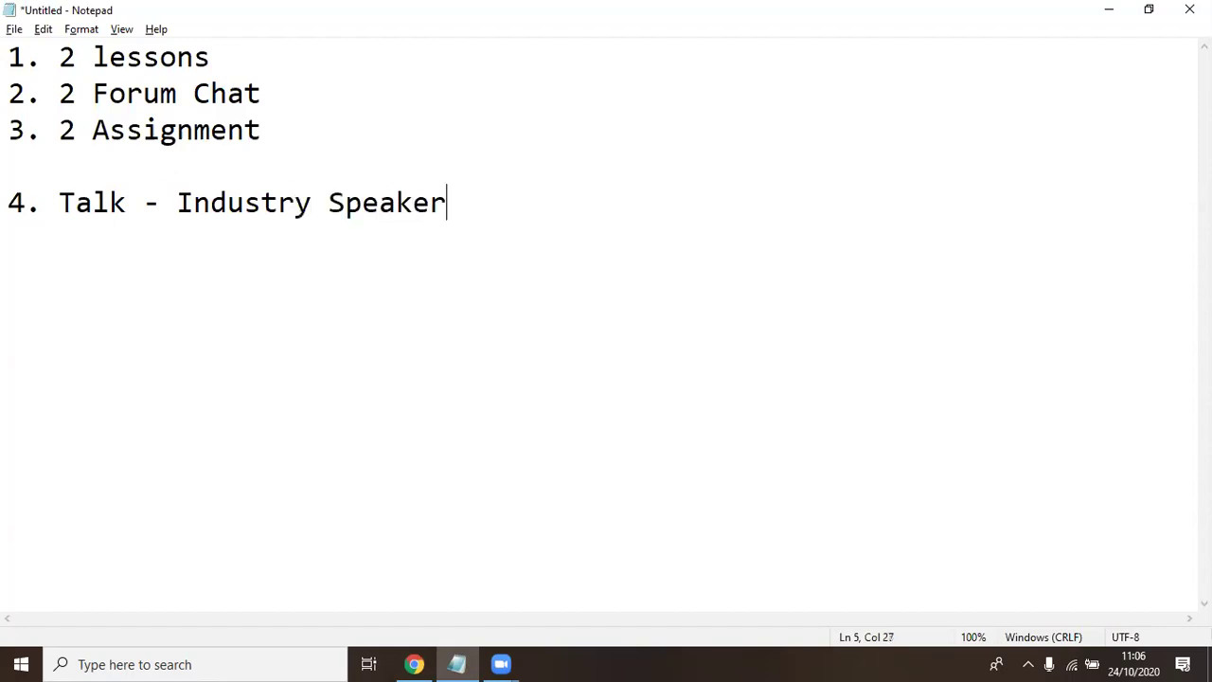
type("- Noon to 1Pm")
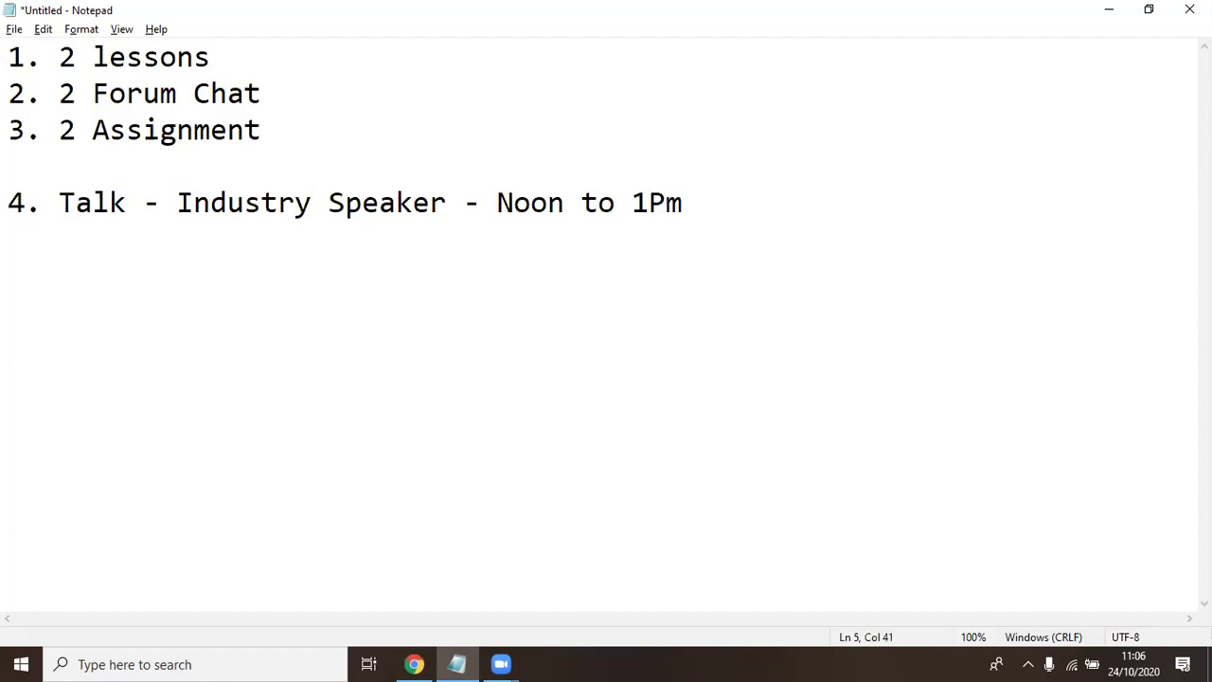
key("Return")
key("Return")
Check the Final Assessment on the course page and add '5. Final Assement - 70%'
type("5.")
key("alt+Tab")
scroll(665, 340, "down", 5)
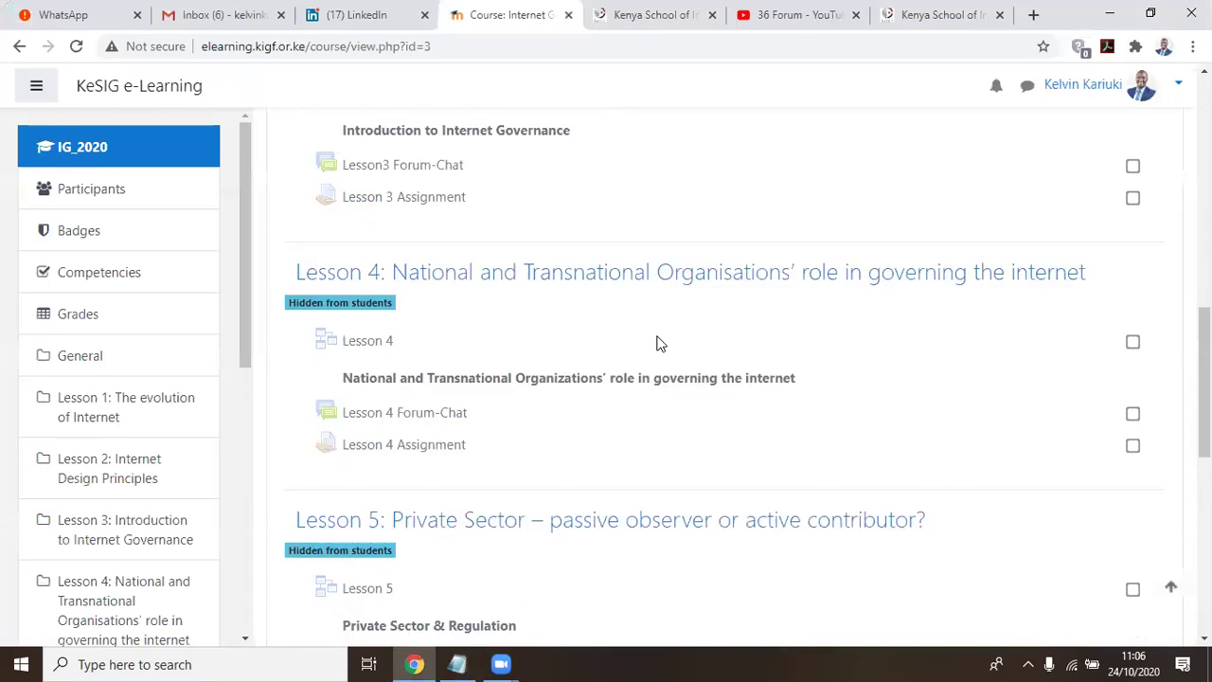
scroll(440, 325, "down", 5)
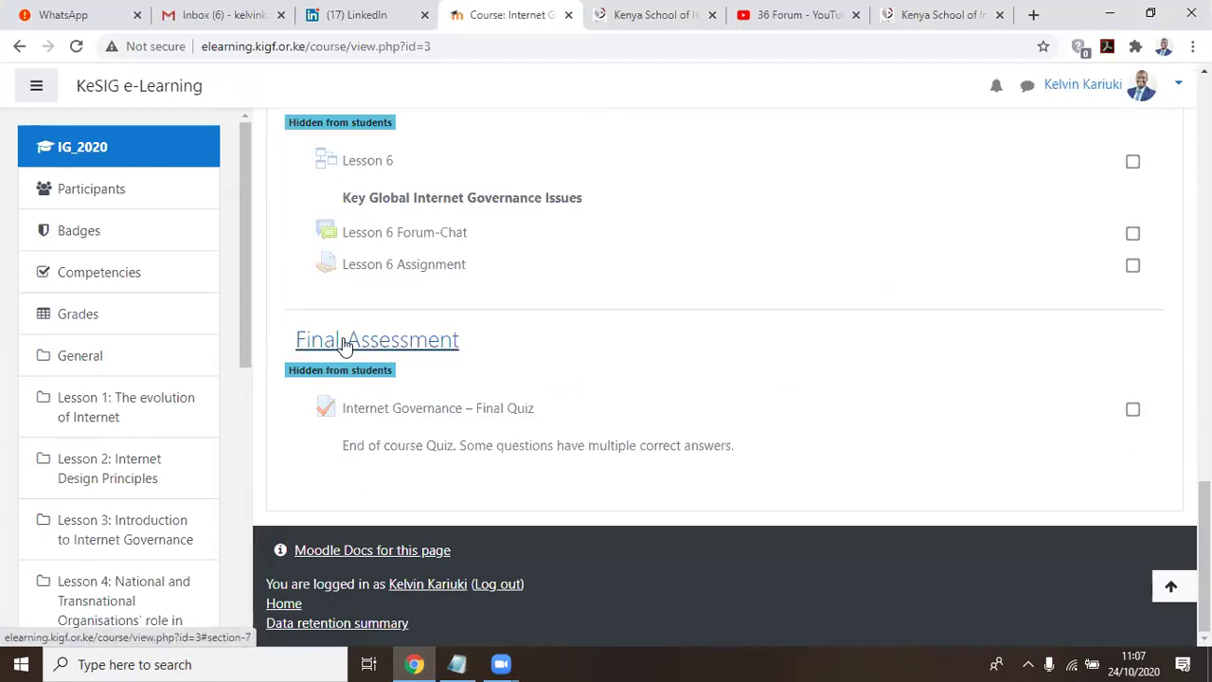
key("alt+Tab")
type("Final Ass")
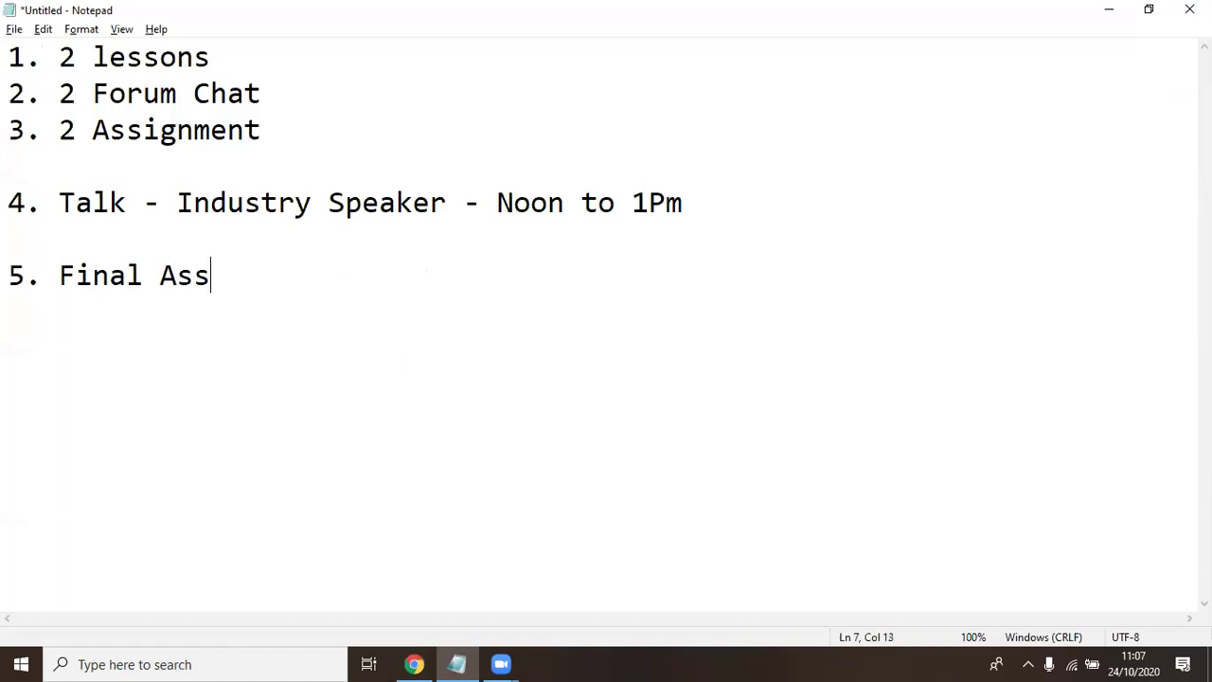
type("ement ")
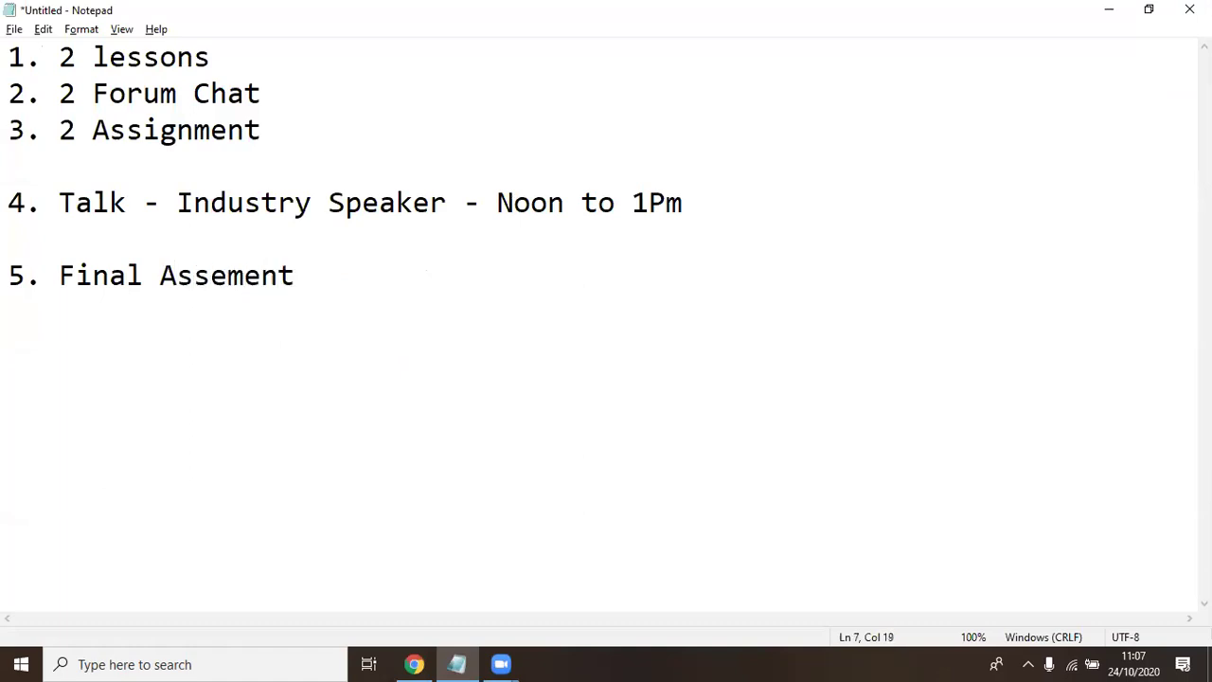
type("- 70%")
Insert blank lines above item 5 and add a 'CAT - 30%' line
key("Up")
key("Return")
key("Up")
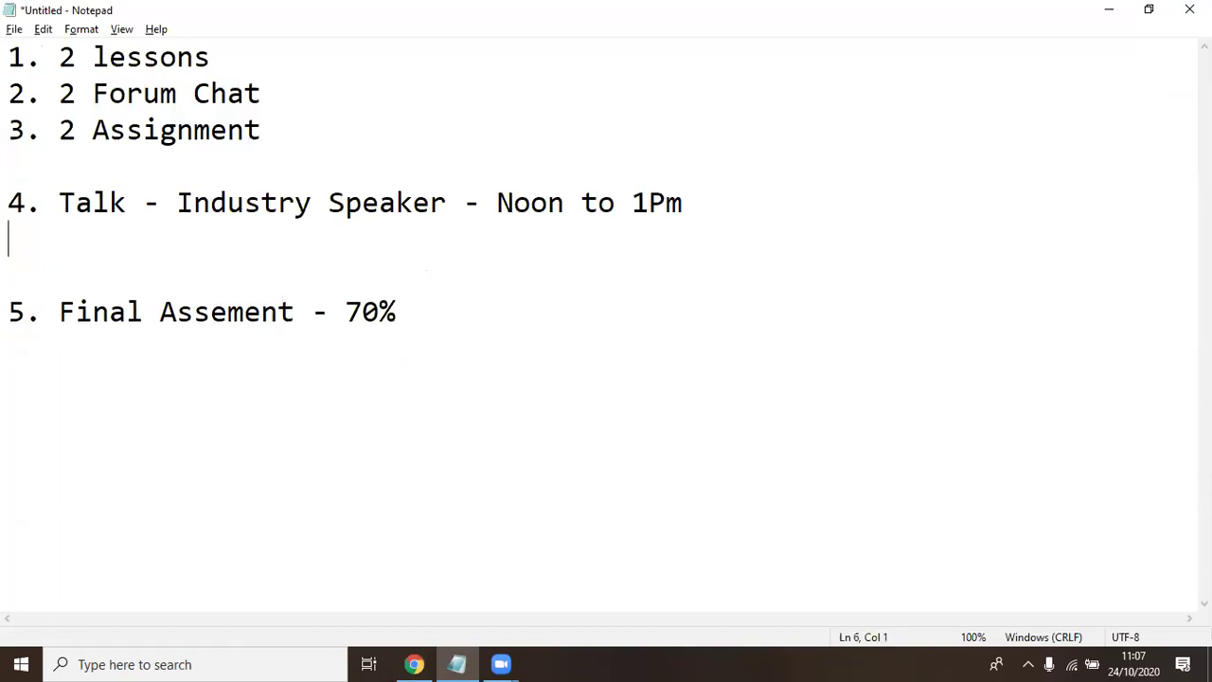
key("Return")
type("CAT - 30%")
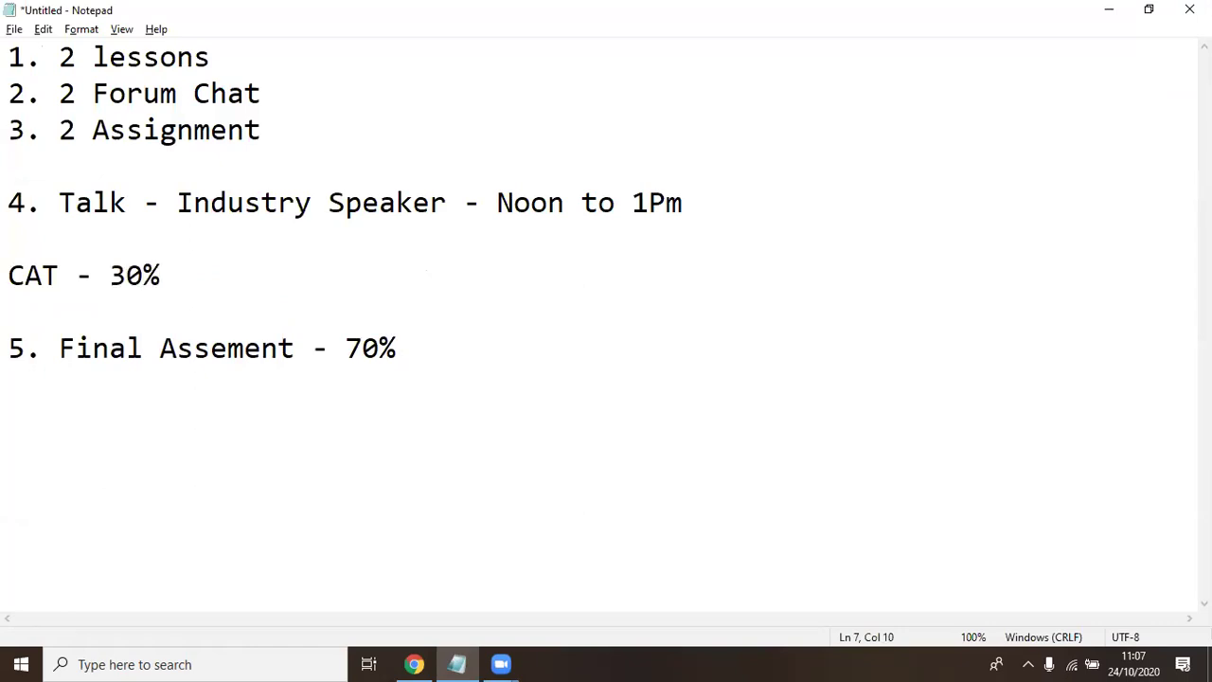
key("Down")
Add a 'Pass Mark - 60%' line below the Final Assessment weighting in Notepad
left_click(475, 347)
key("Return")
key("Return")
type("Pass")
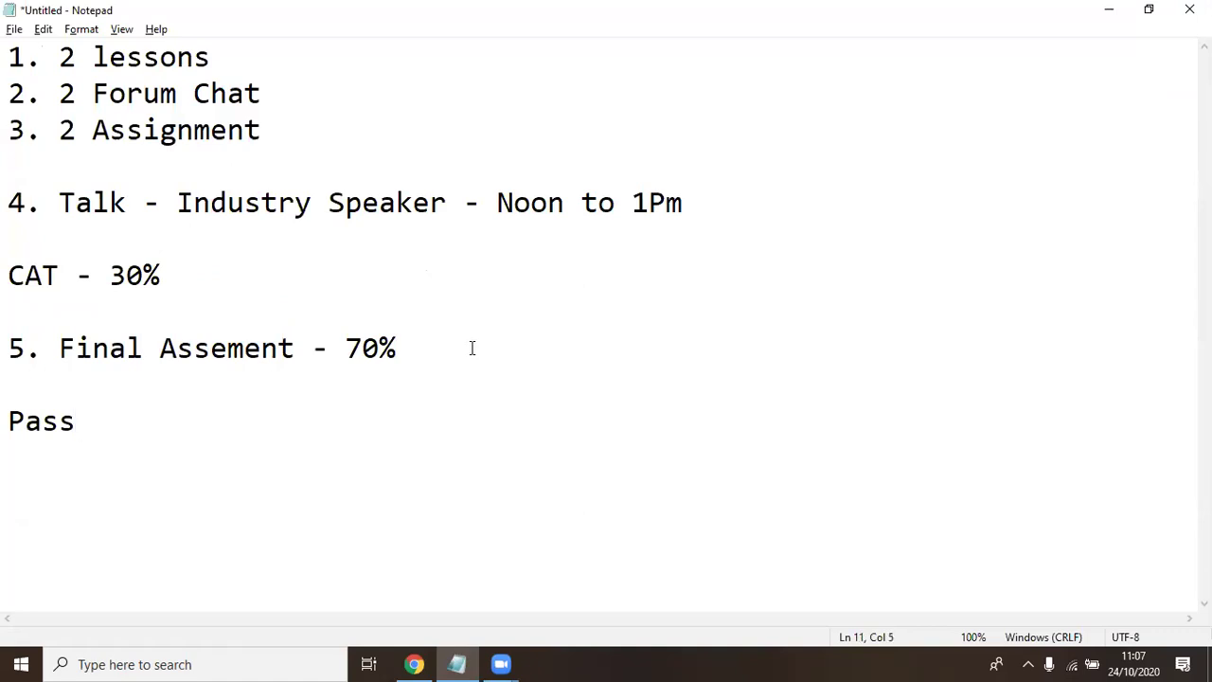
type("Mark - ")
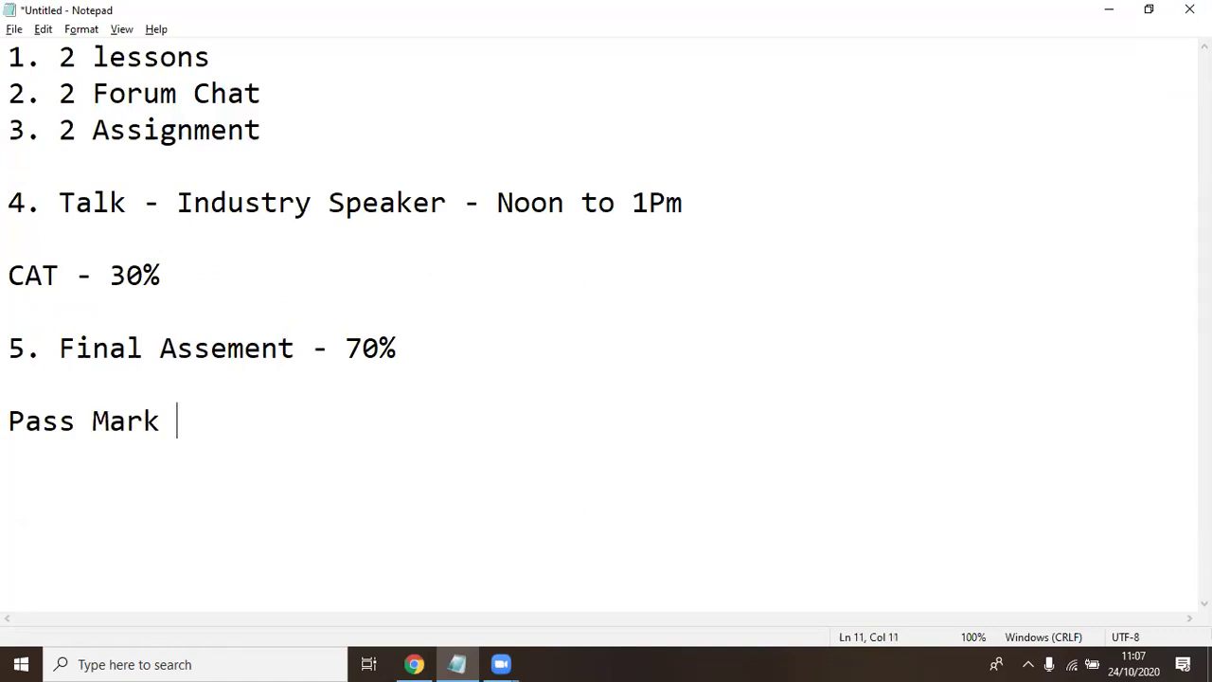
type("60%")
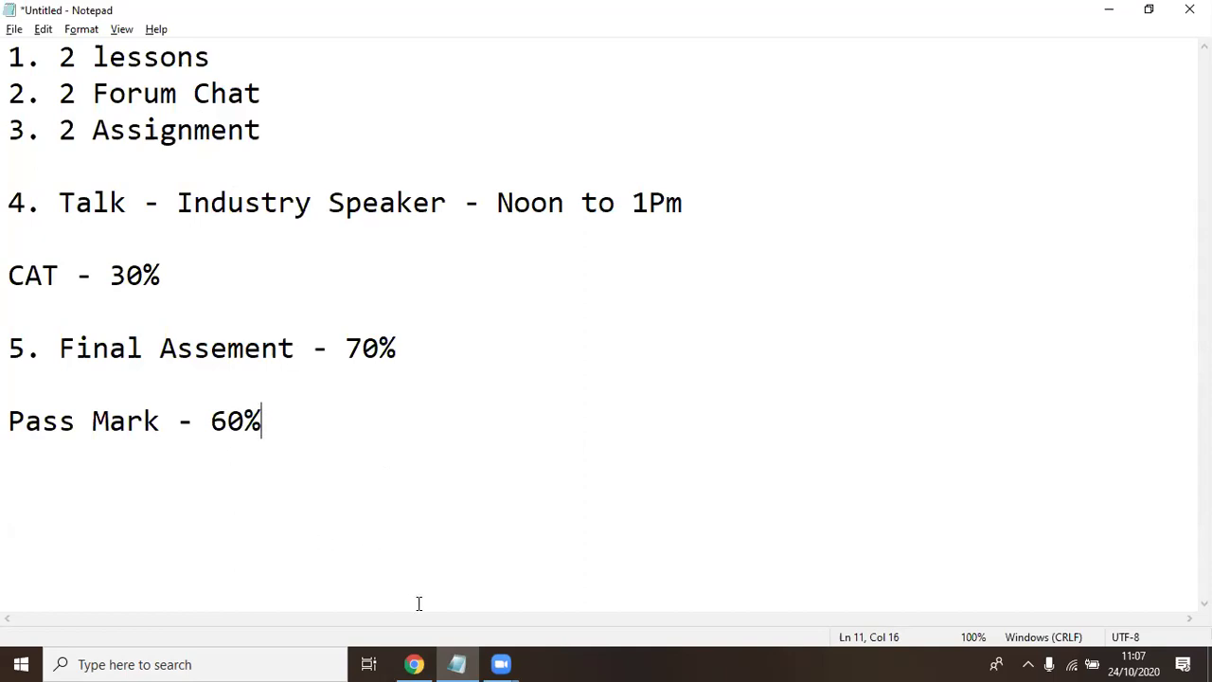
Return to the IG_2020 course page and open the 'KeSIG 2020 eLearning Program' resource
left_click(420, 663)
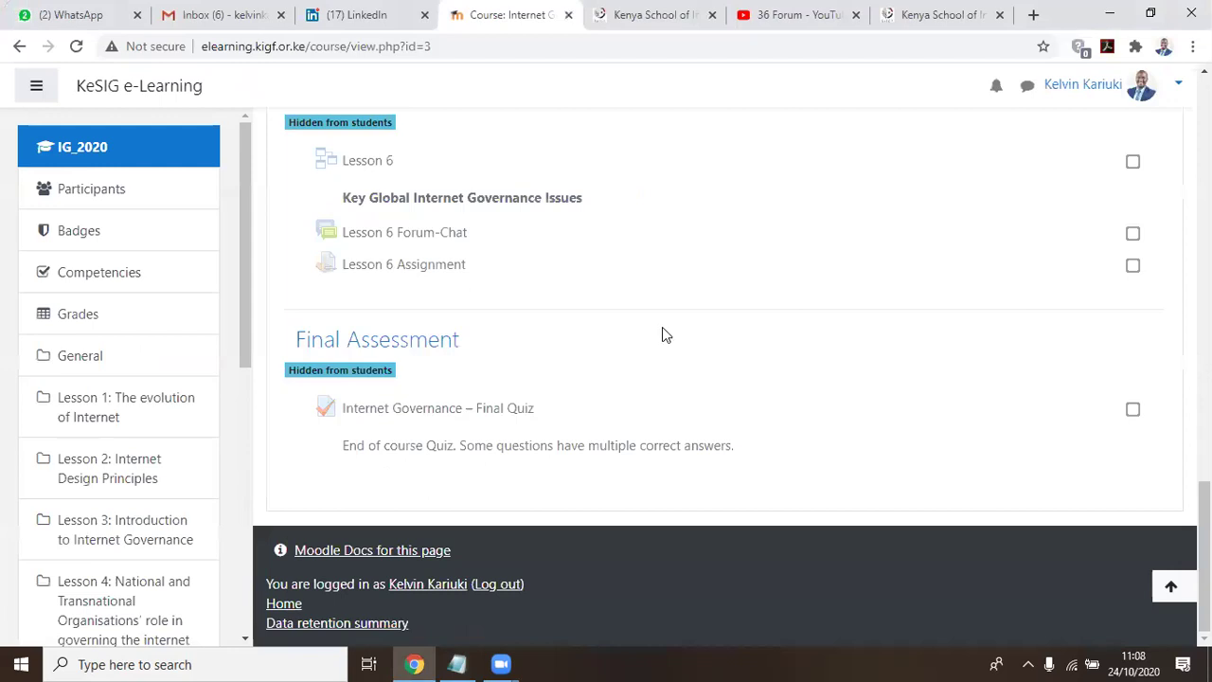
scroll(657, 339, "up", 10)
scroll(652, 351, "up", 10)
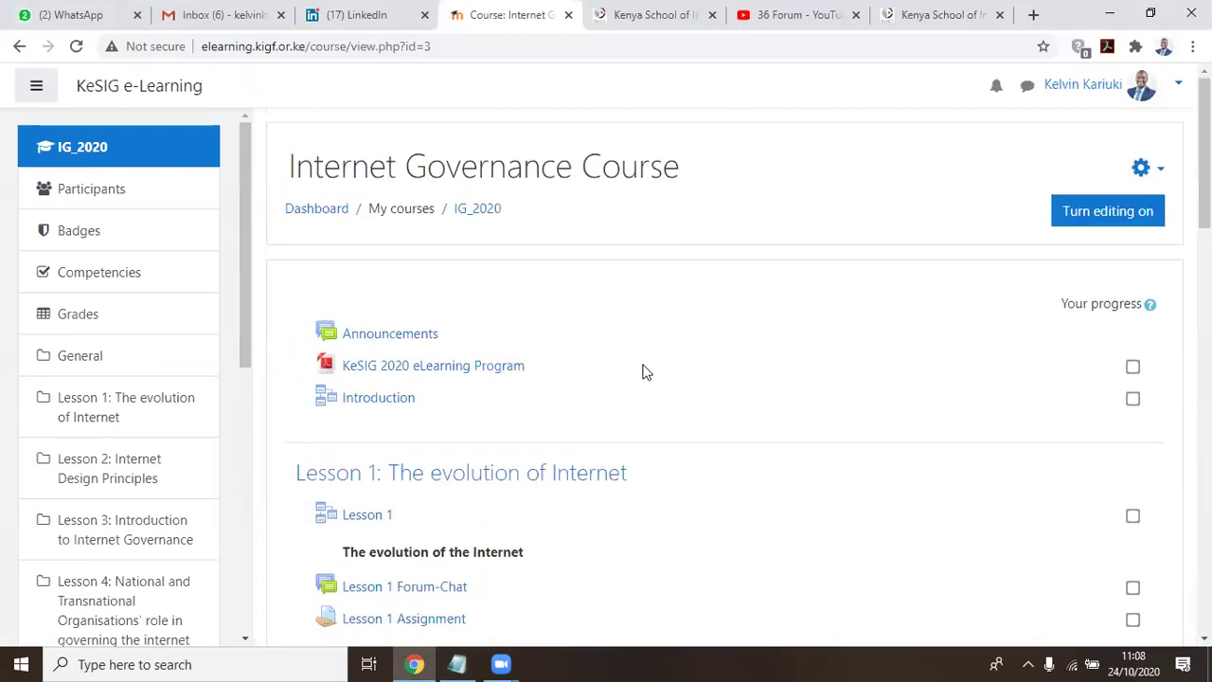
scroll(644, 379, "down", 1)
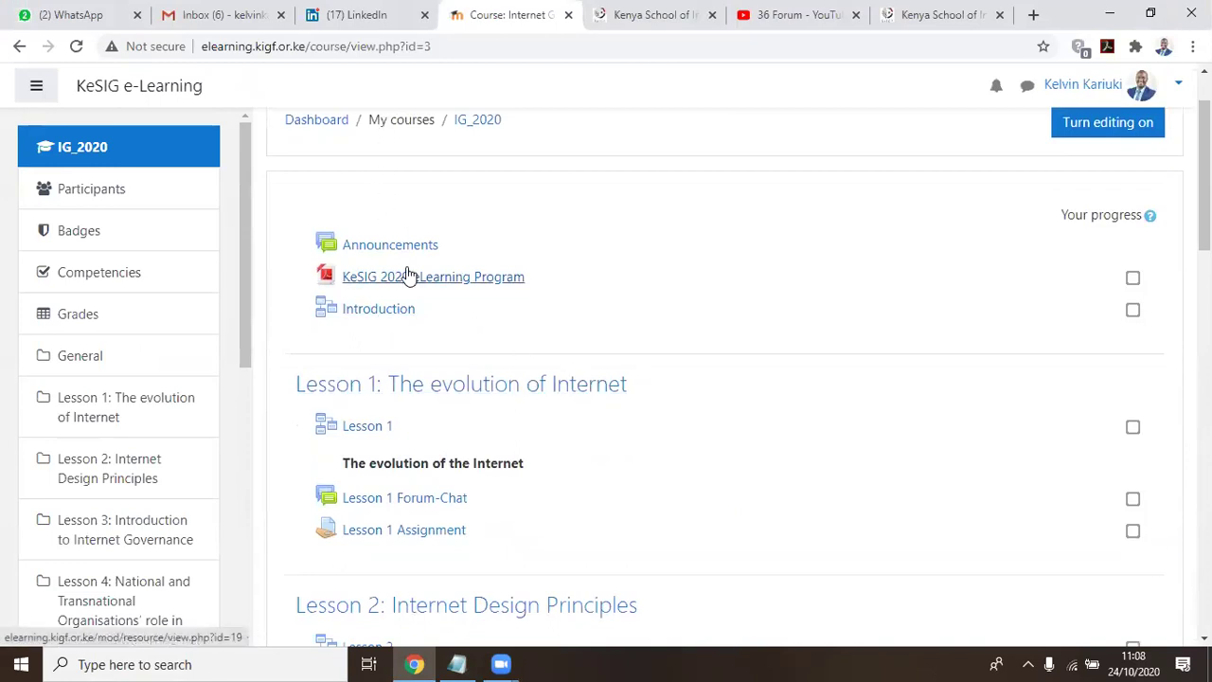
left_click(431, 292)
left_click(458, 282)
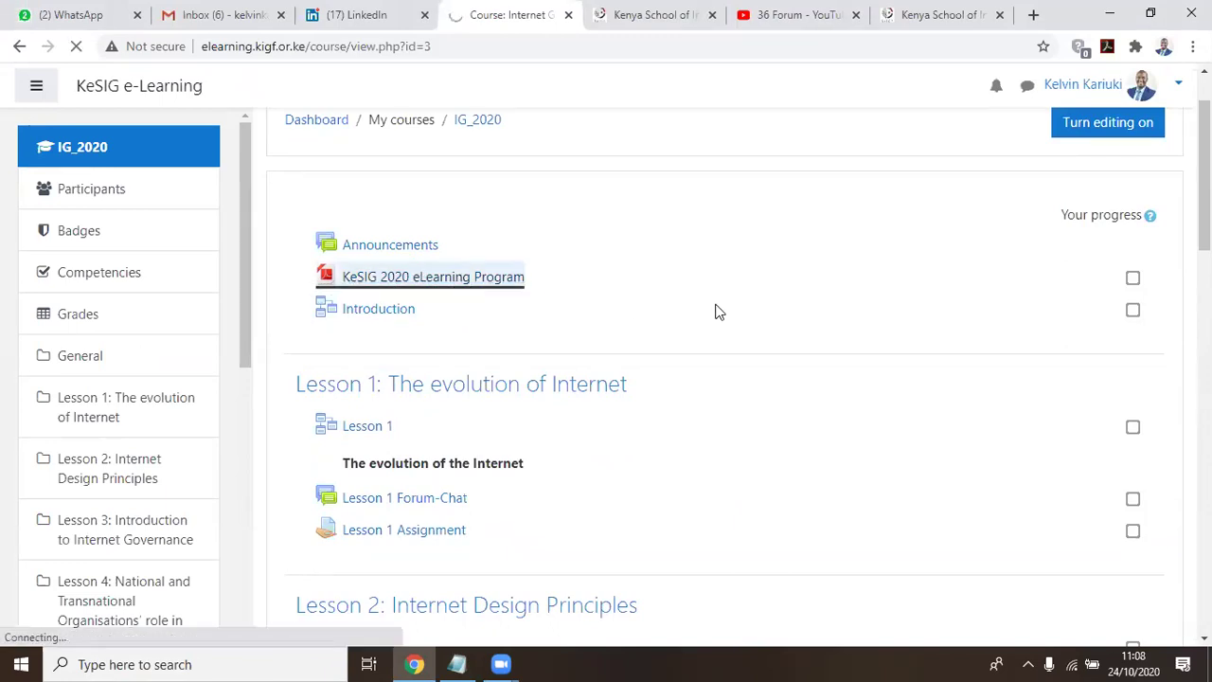
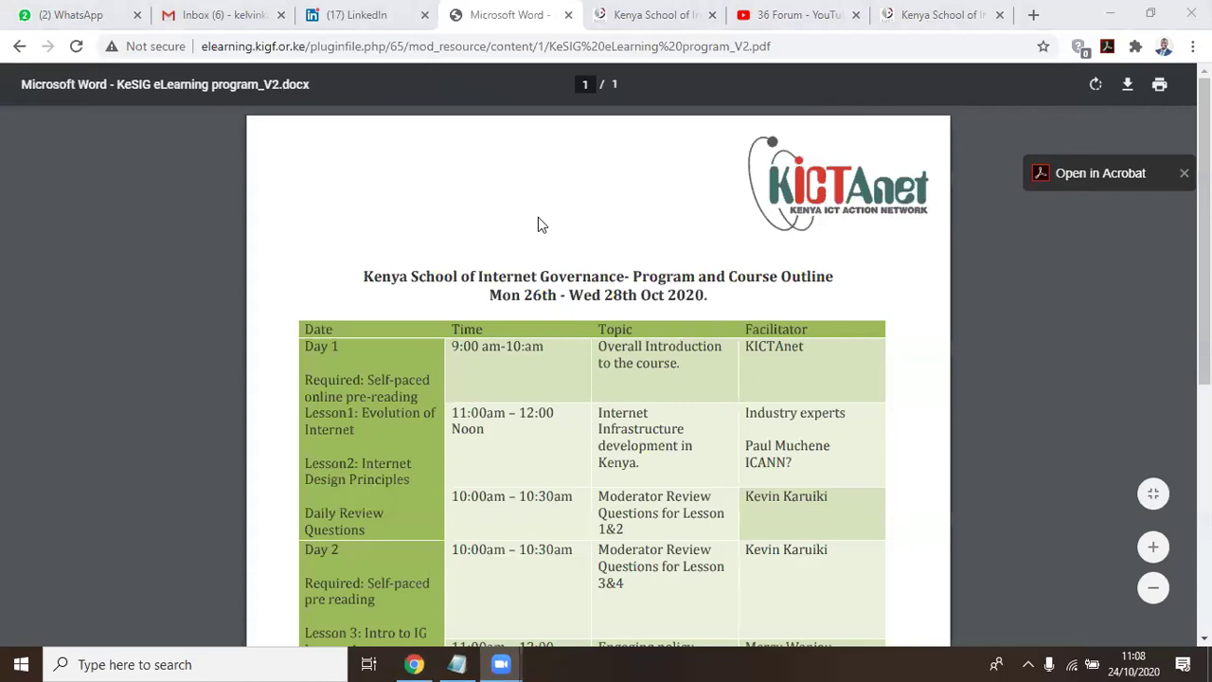
Add item '6. Participate in the KIGF Virtual Forum - 26th Thursday Oct' below Pass Mark
left_click(457, 664)
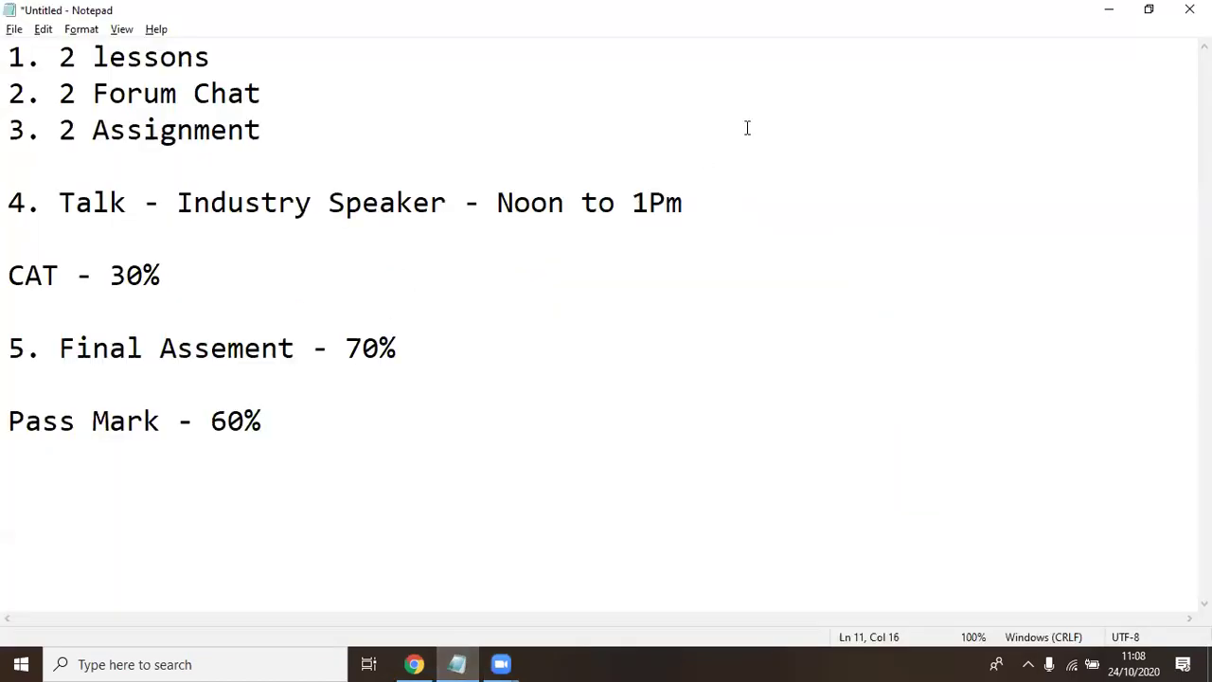
key("Return")
key("Return")
type("6. Parti")
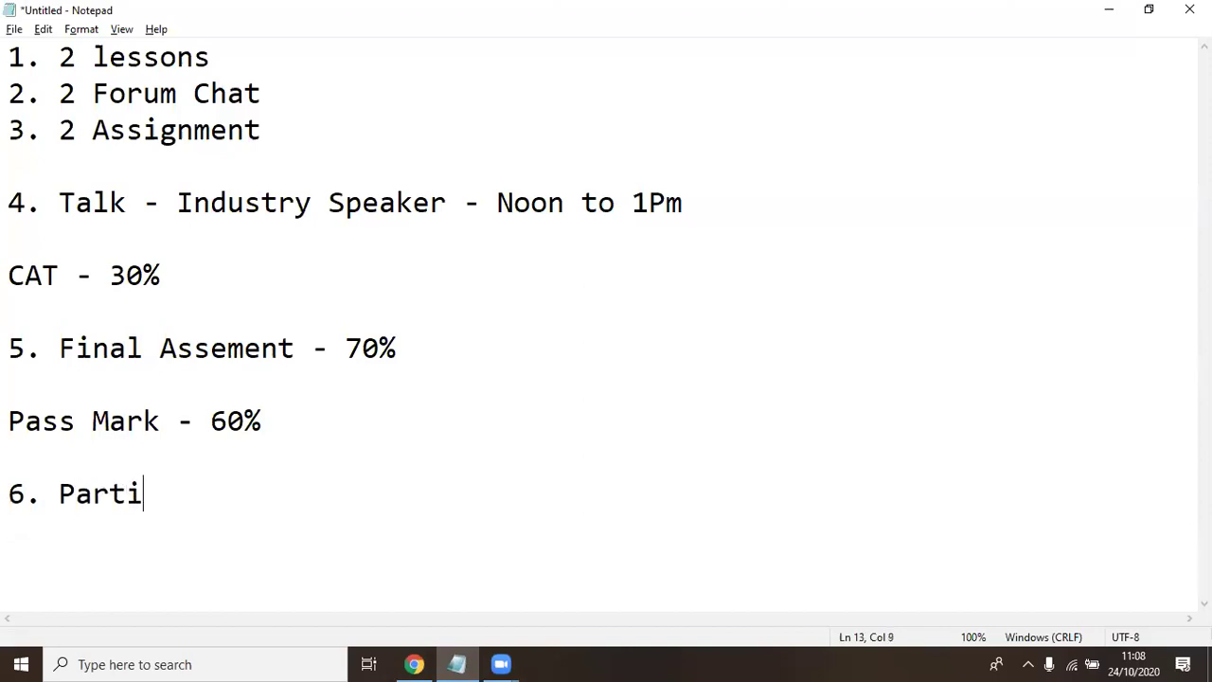
type("cipate in")
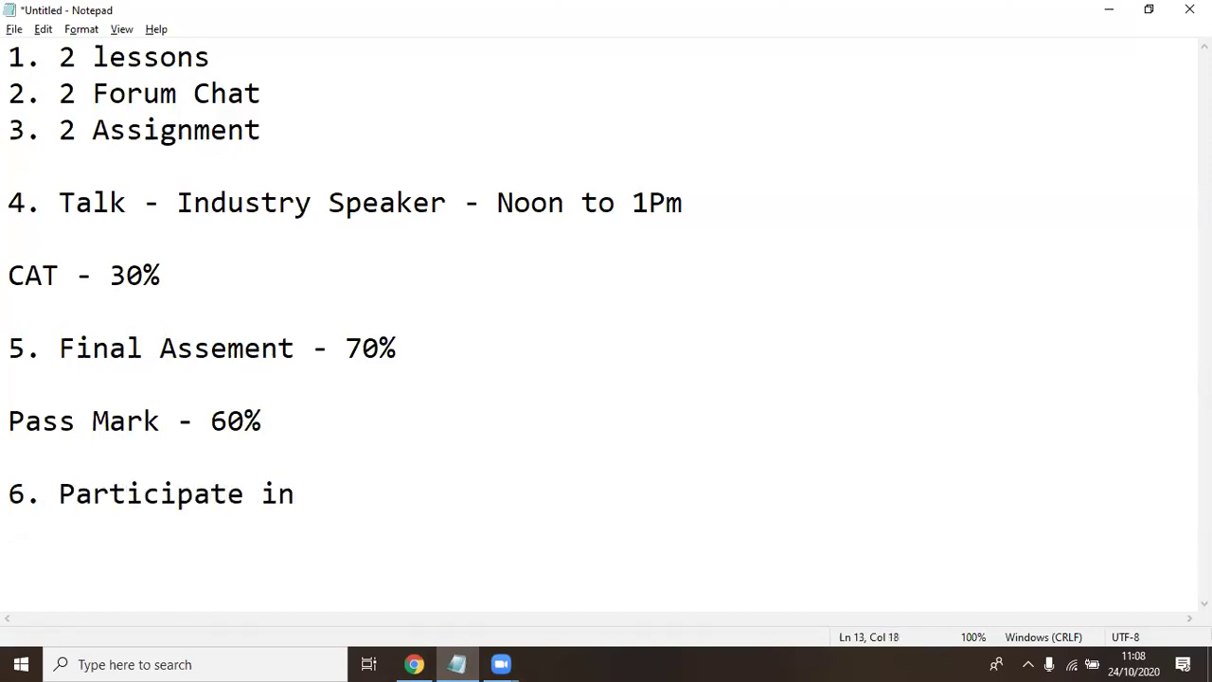
type(" the KI")
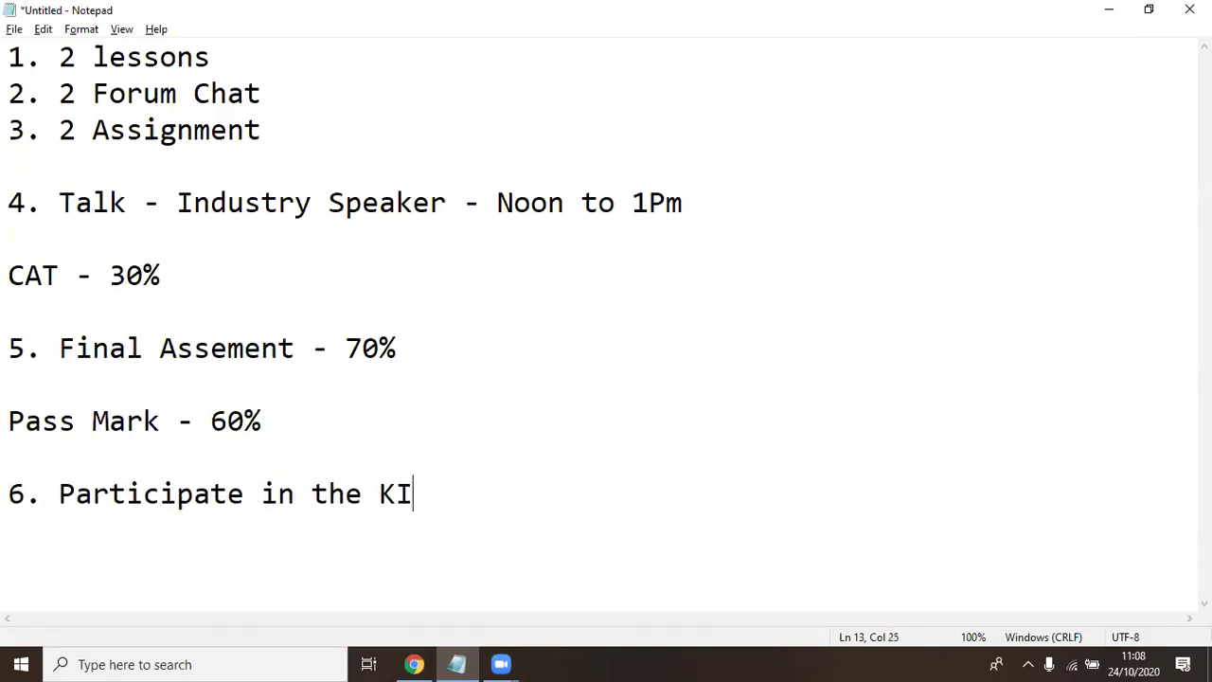
type("GF Virtual For")
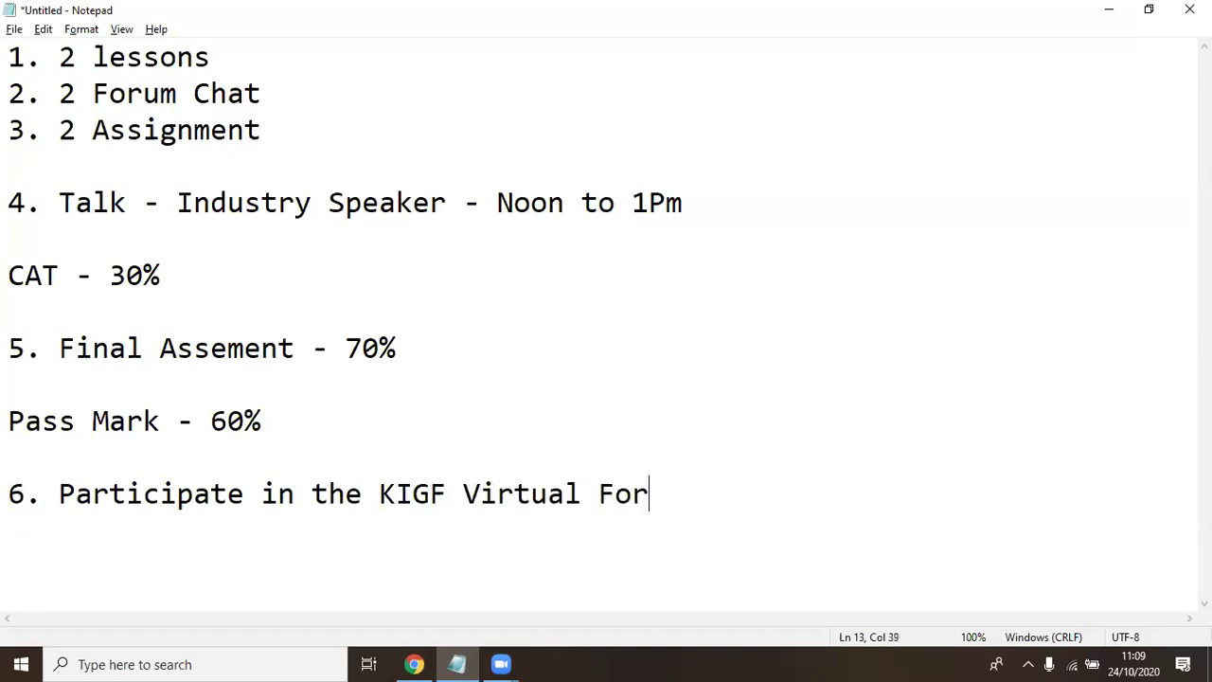
type("um ")
type("- ")
type("256")
key("BackSpace")
key("BackSpace")
type("6th Thursday")
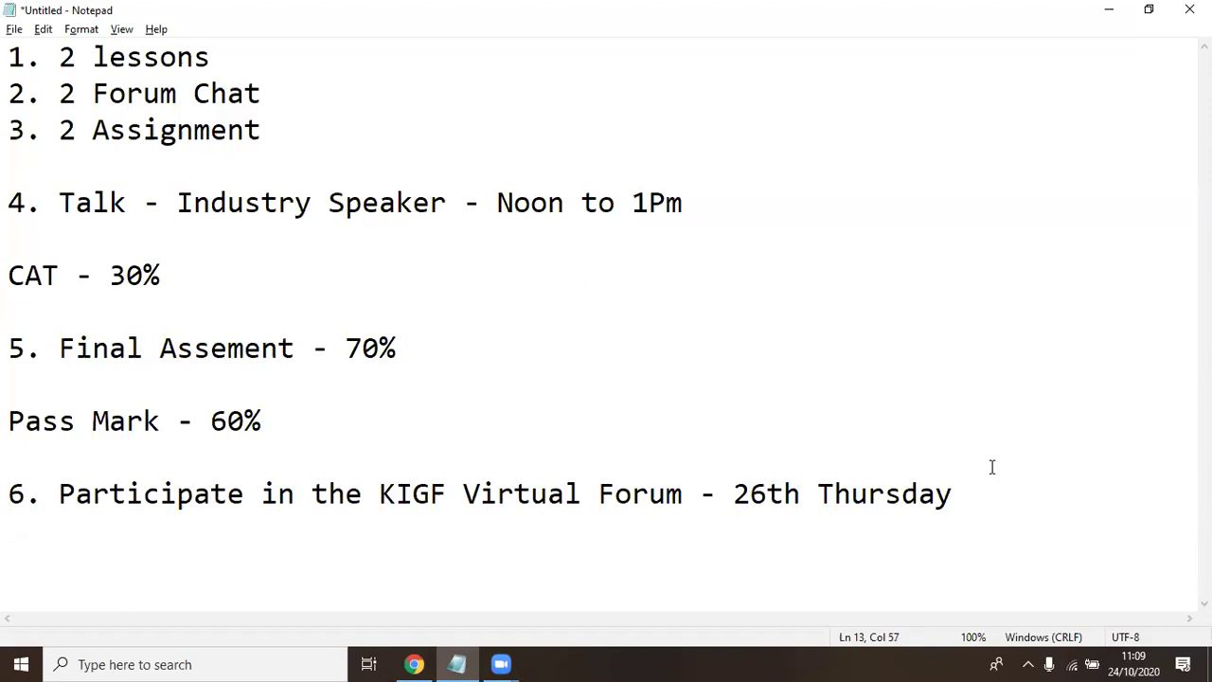
type(" Oct")
Correct the forum date in item 6 from 26th to 29th Thursday Oct
left_click_drag(731, 494, 1026, 499)
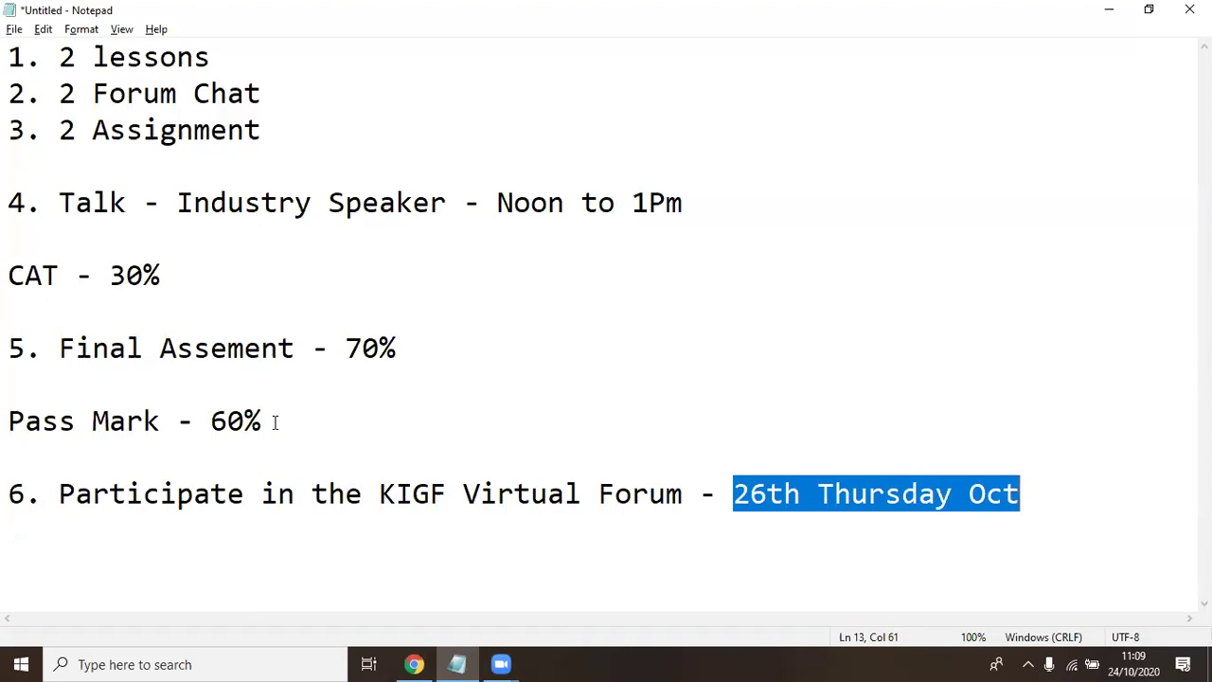
left_click_drag(274, 422, 10, 388)
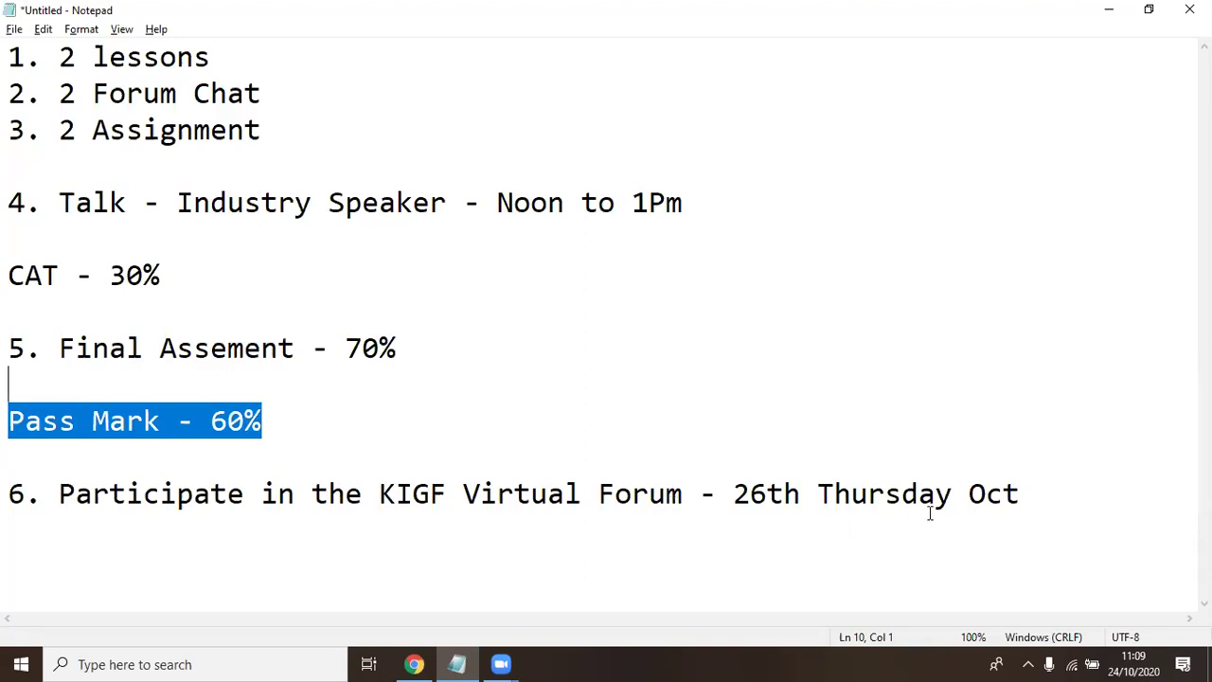
left_click(1020, 494)
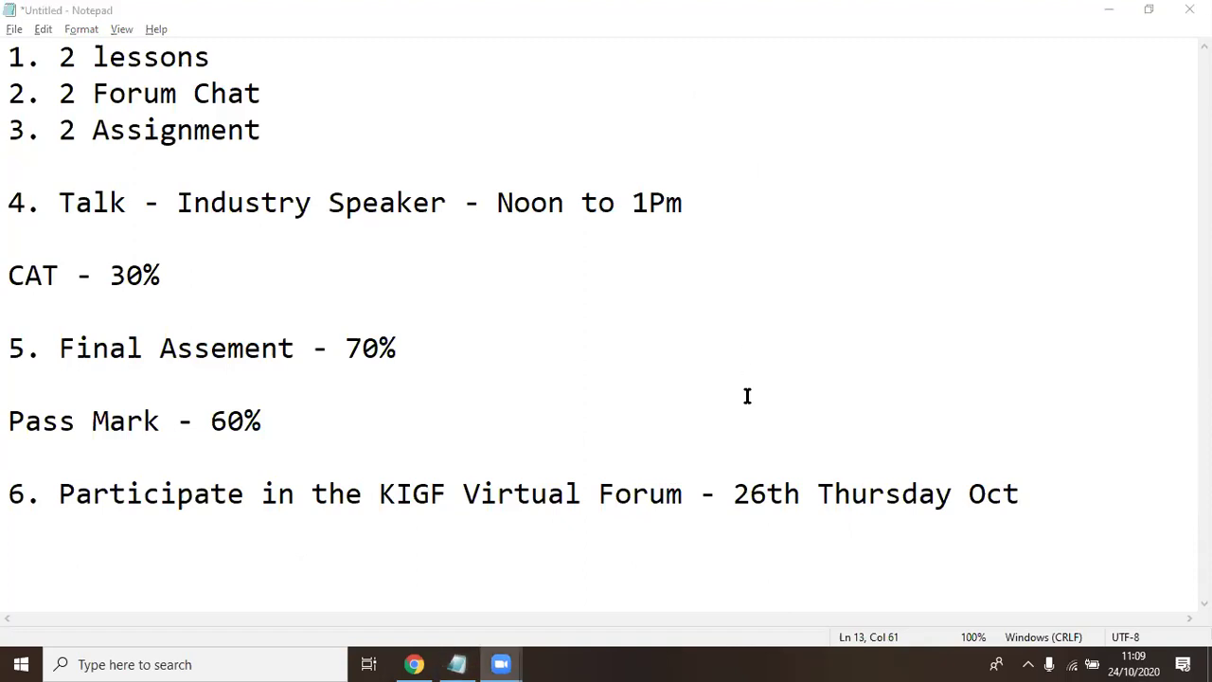
left_click(765, 487)
key("BackSpace")
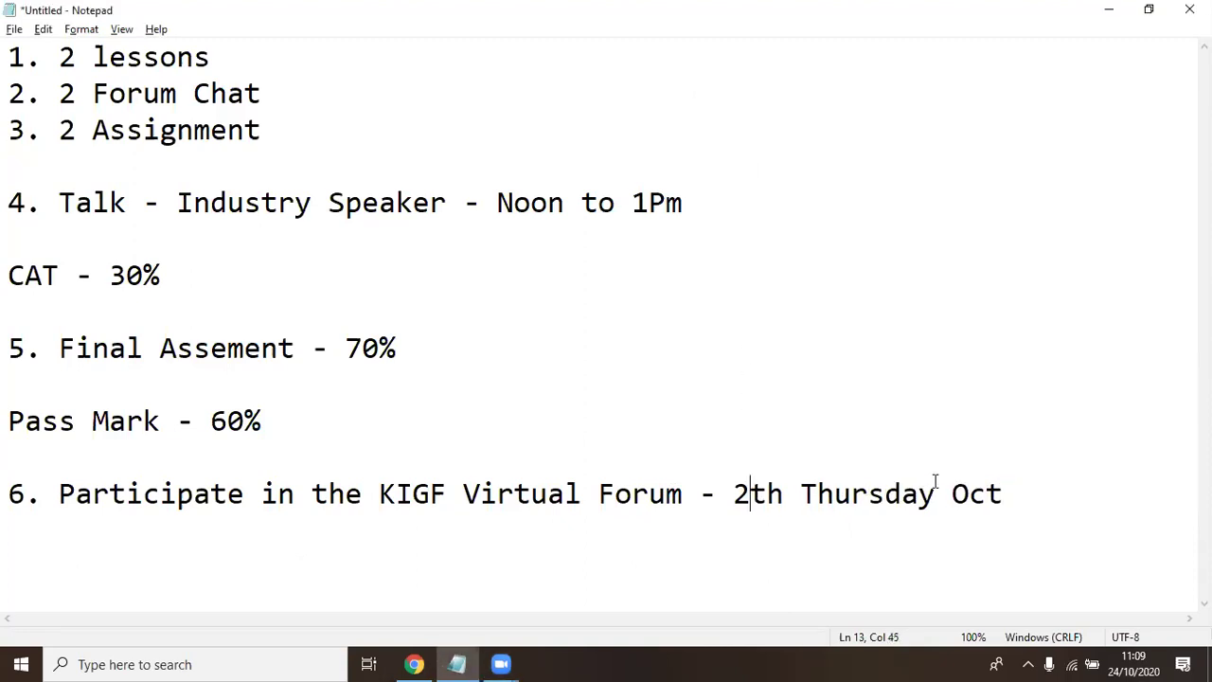
type("9")
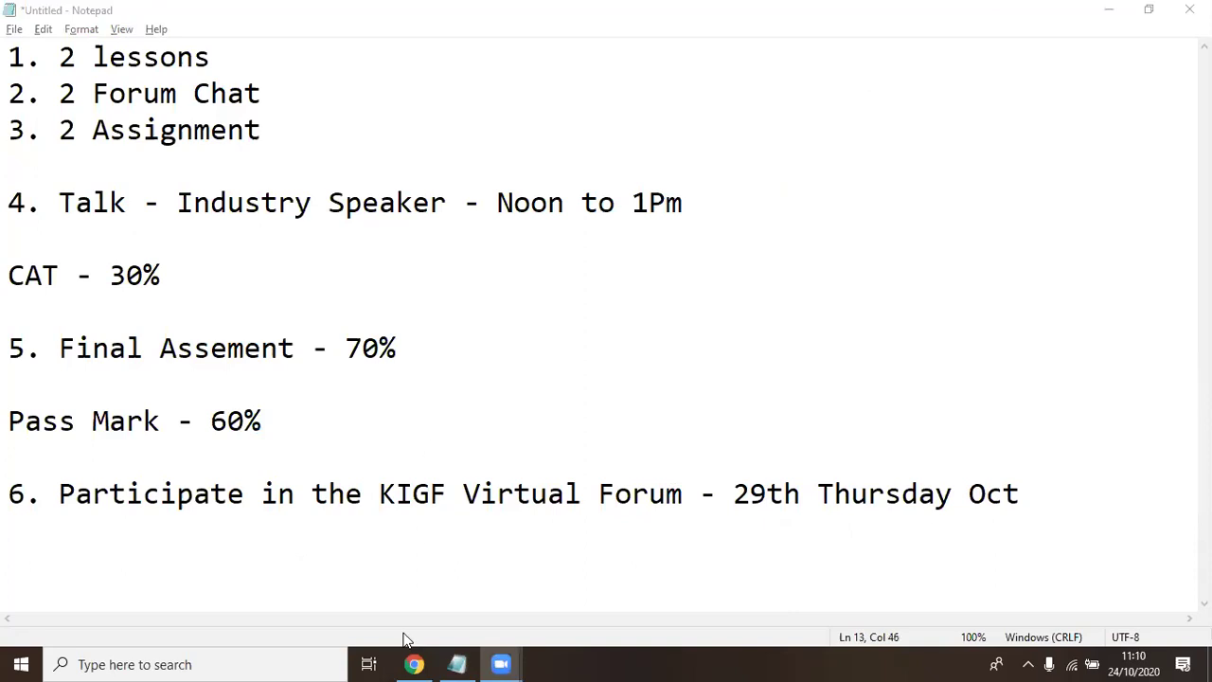
In the programme PDF, highlight both review sessions' facilitators and ICANN
left_click(415, 664)
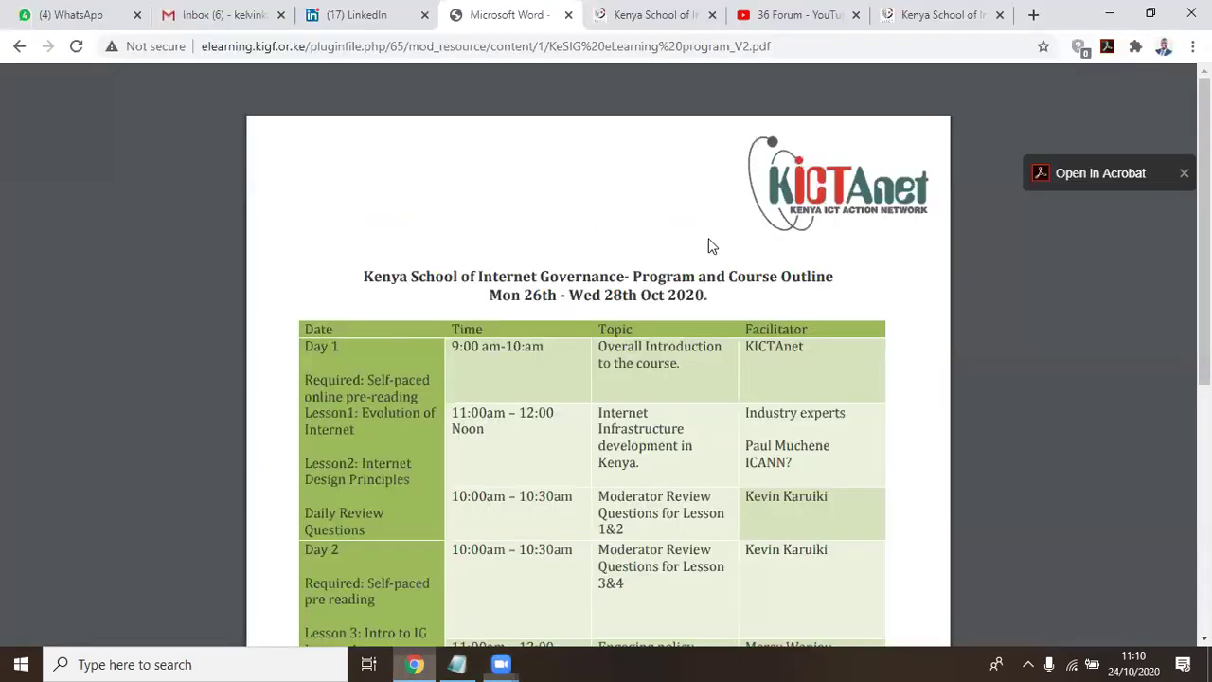
scroll(668, 299, "down", 2)
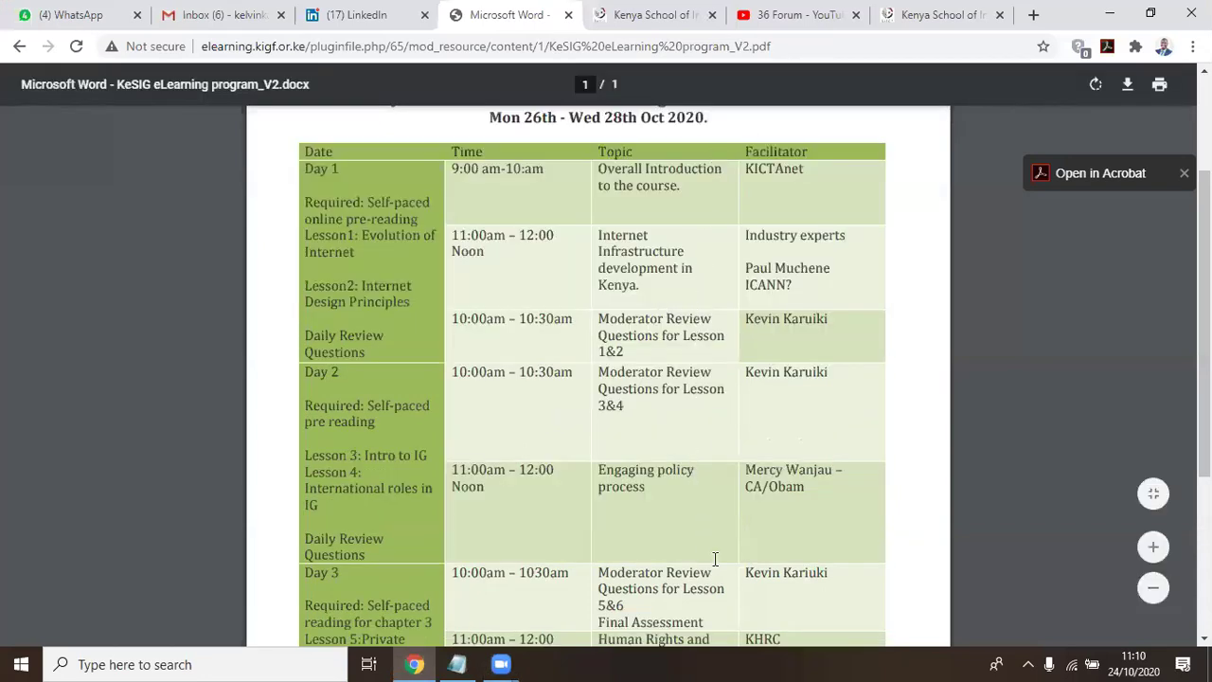
scroll(715, 559, "down", 2)
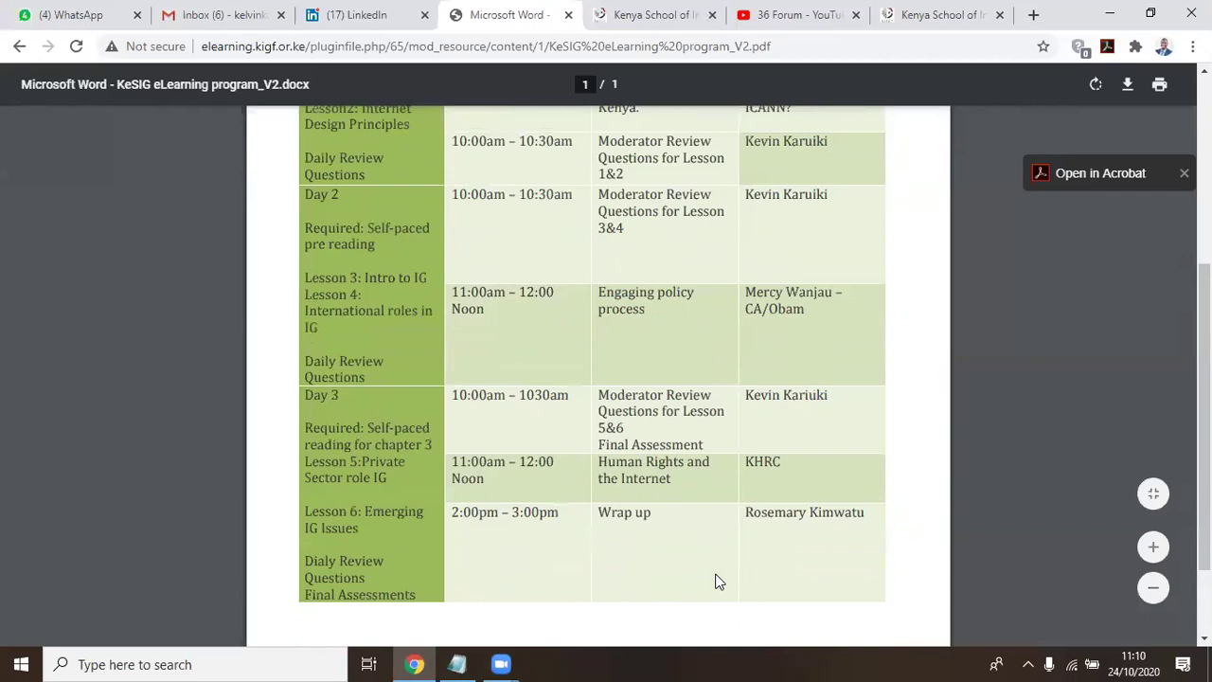
scroll(715, 581, "up", 2)
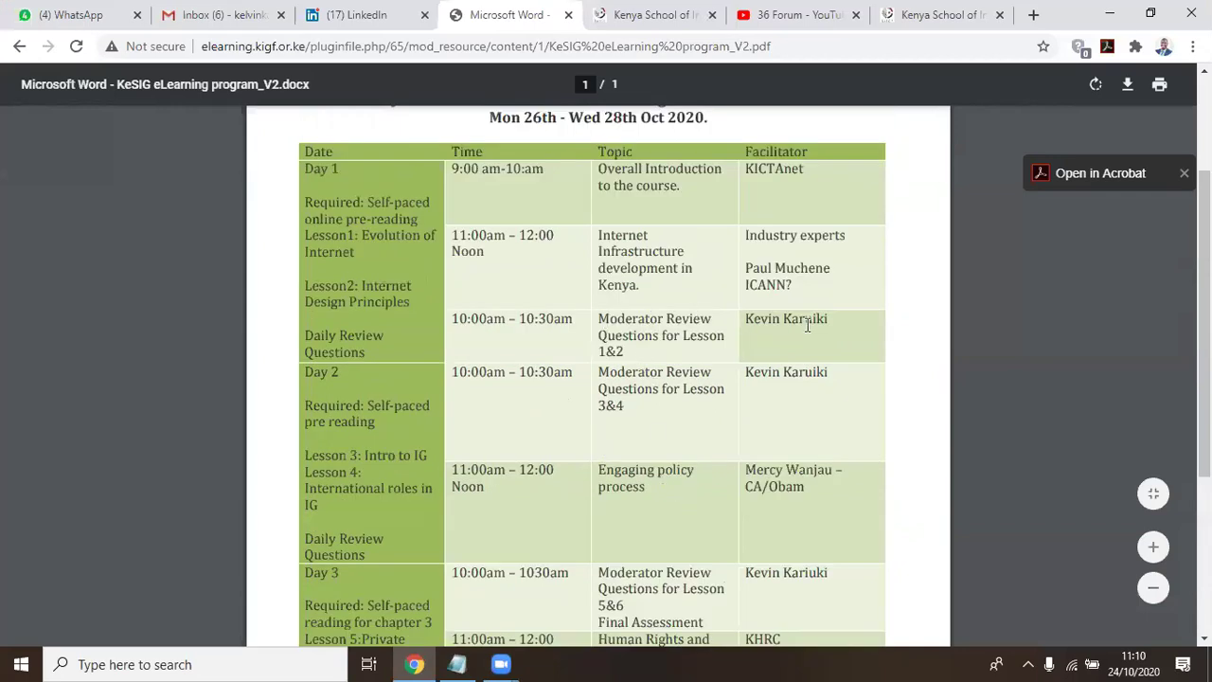
left_click_drag(842, 323, 755, 345)
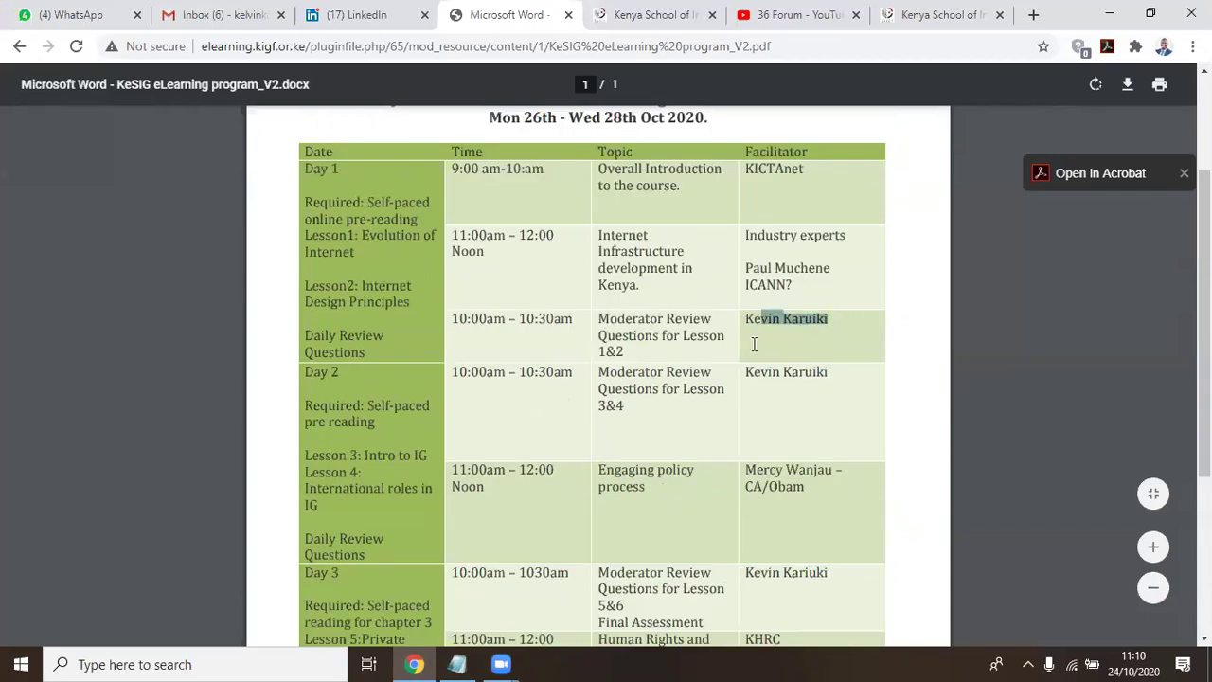
left_click_drag(836, 375, 735, 370)
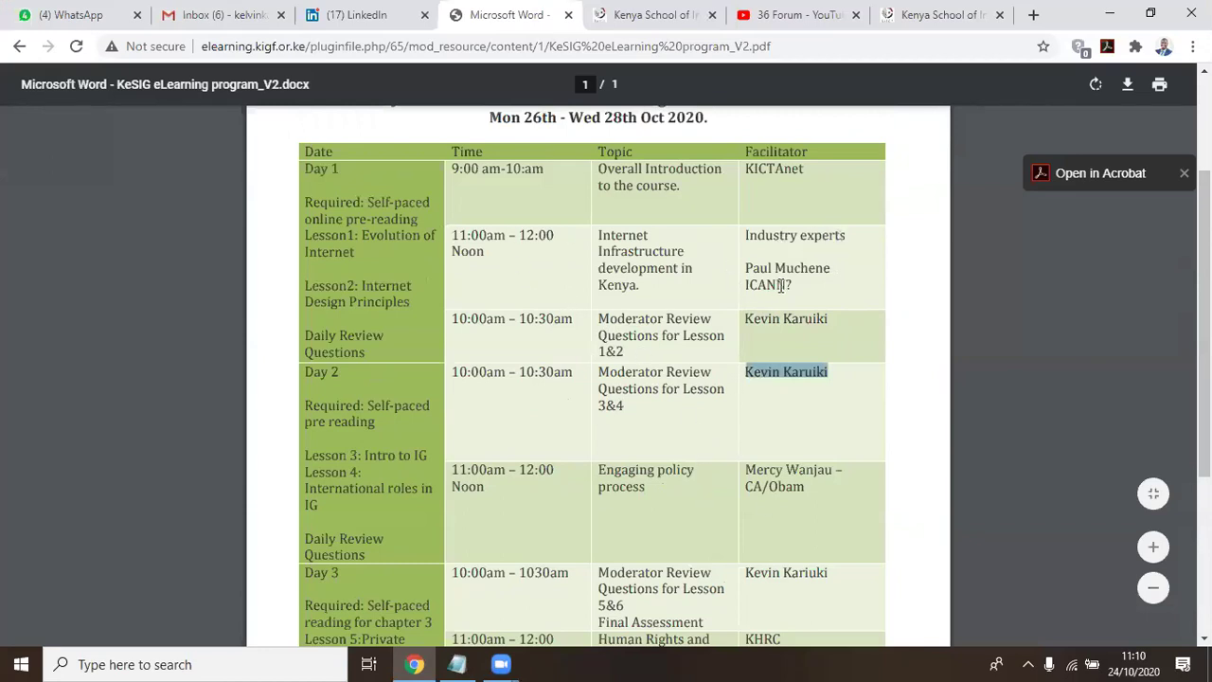
left_click_drag(786, 283, 742, 286)
Highlight KHRC as the Lesson 5 facilitator and CA in the Lesson 4 entry
scroll(792, 302, "down", 1)
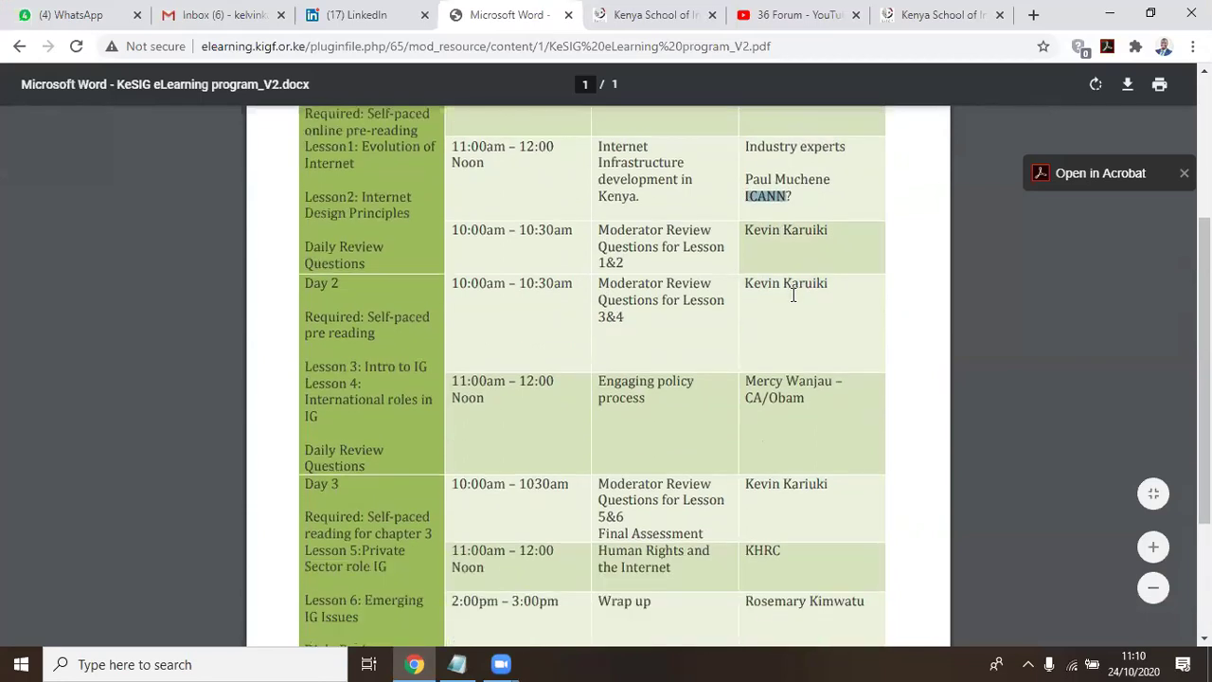
scroll(784, 374, "down", 1)
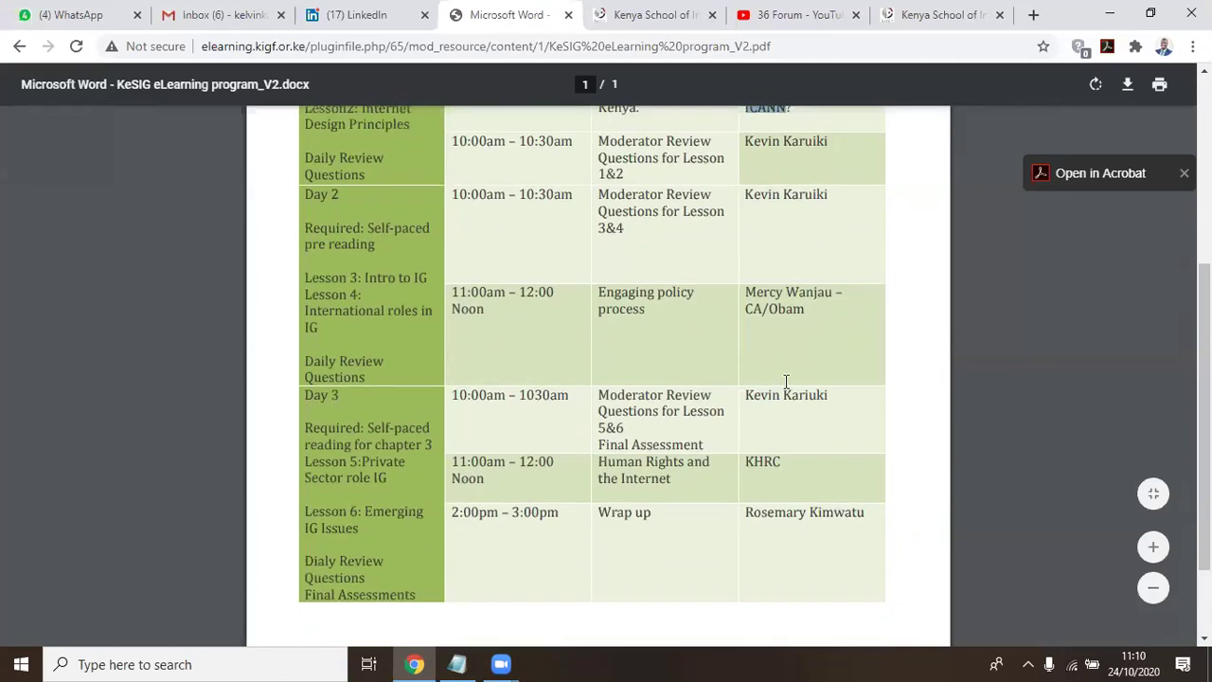
left_click(792, 466)
left_click_drag(777, 468, 744, 468)
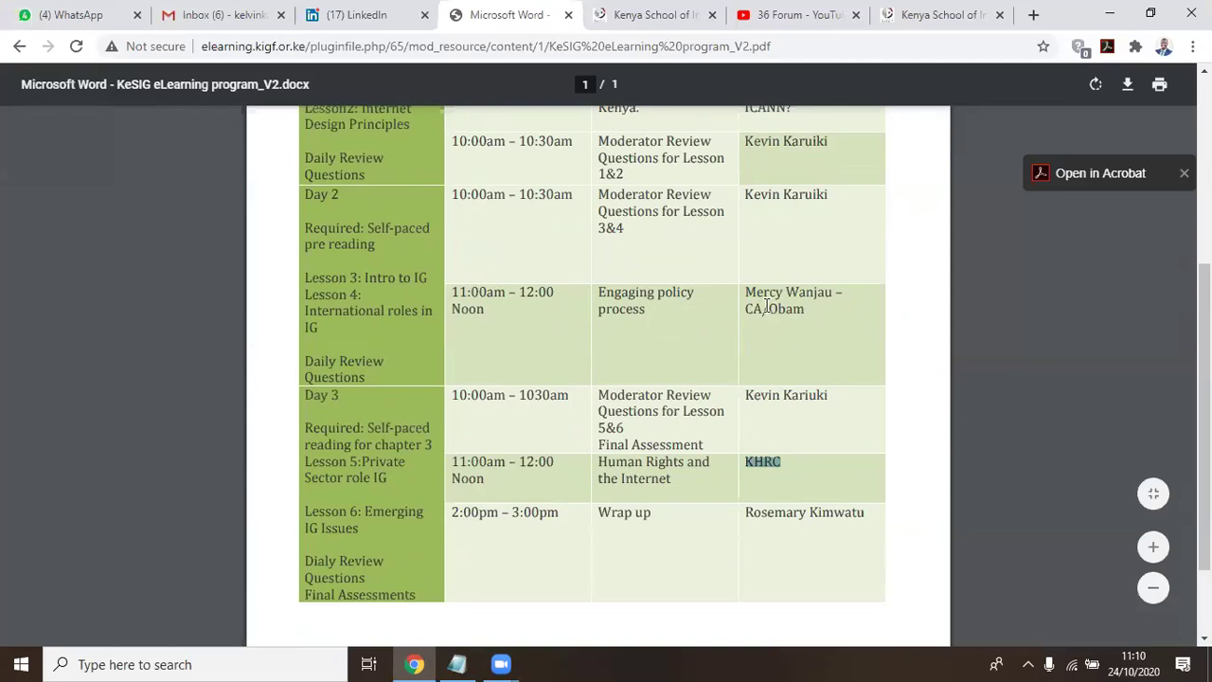
left_click_drag(763, 307, 745, 309)
scroll(859, 464, "down", 2)
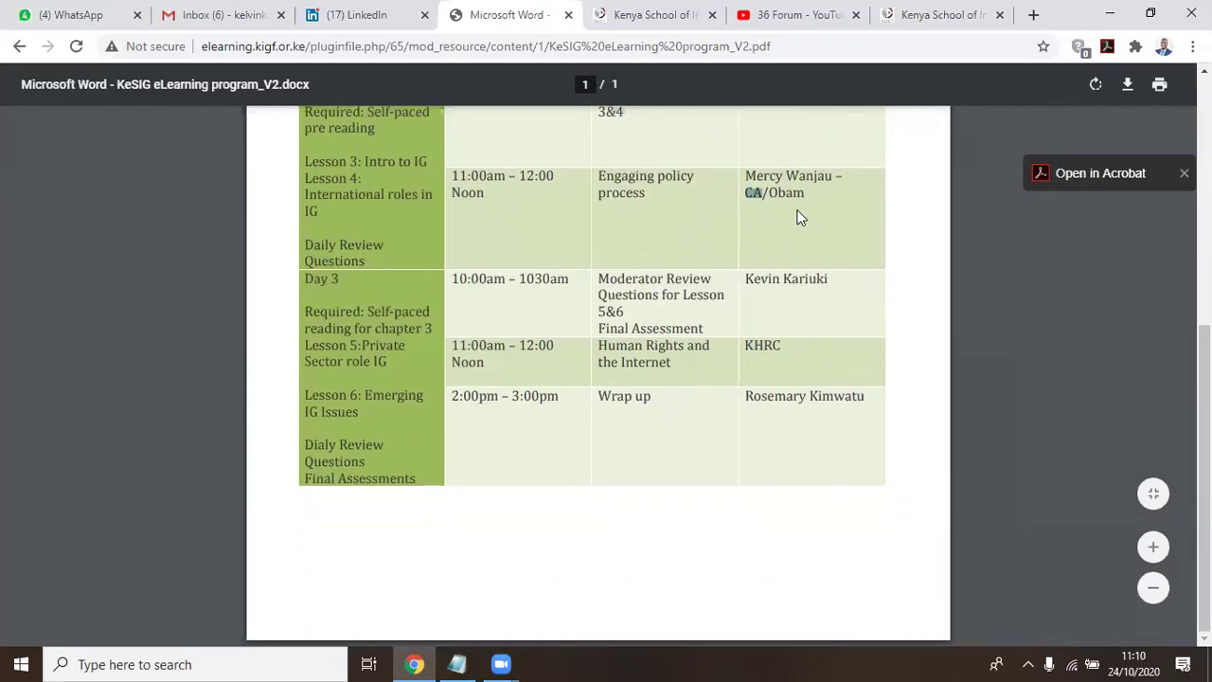
scroll(826, 406, "up", 8)
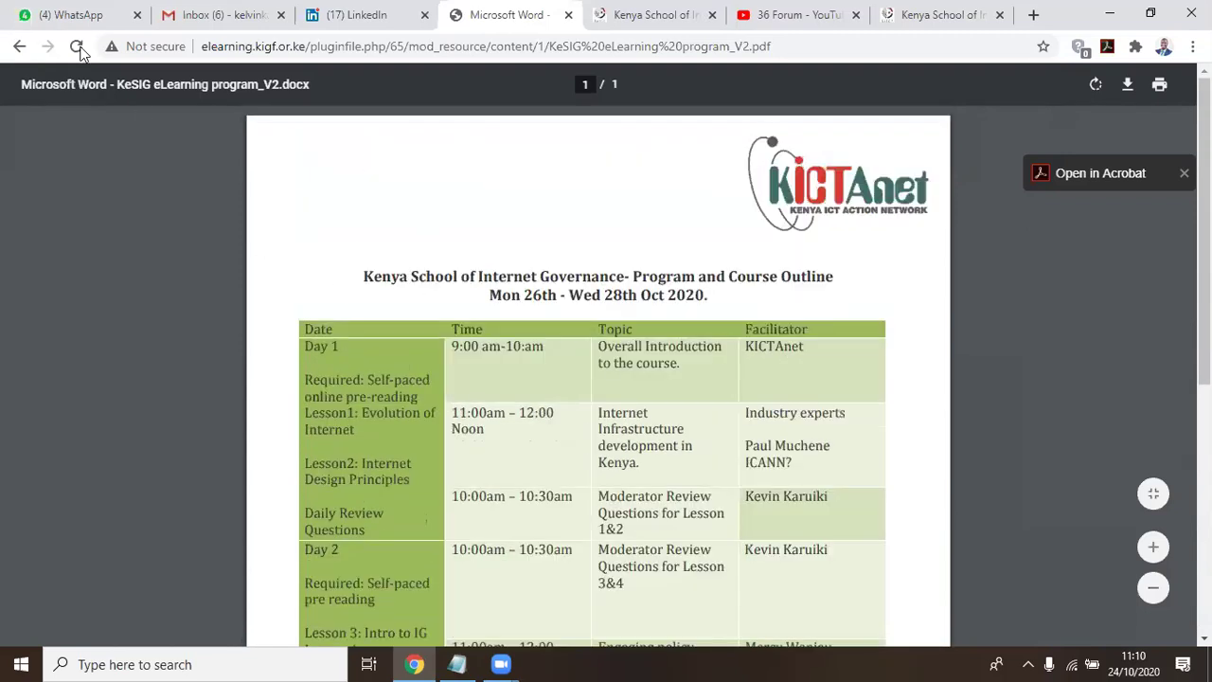
Reload the tab, open the IG_2020 course, and return to the Notepad notes
left_click(19, 47)
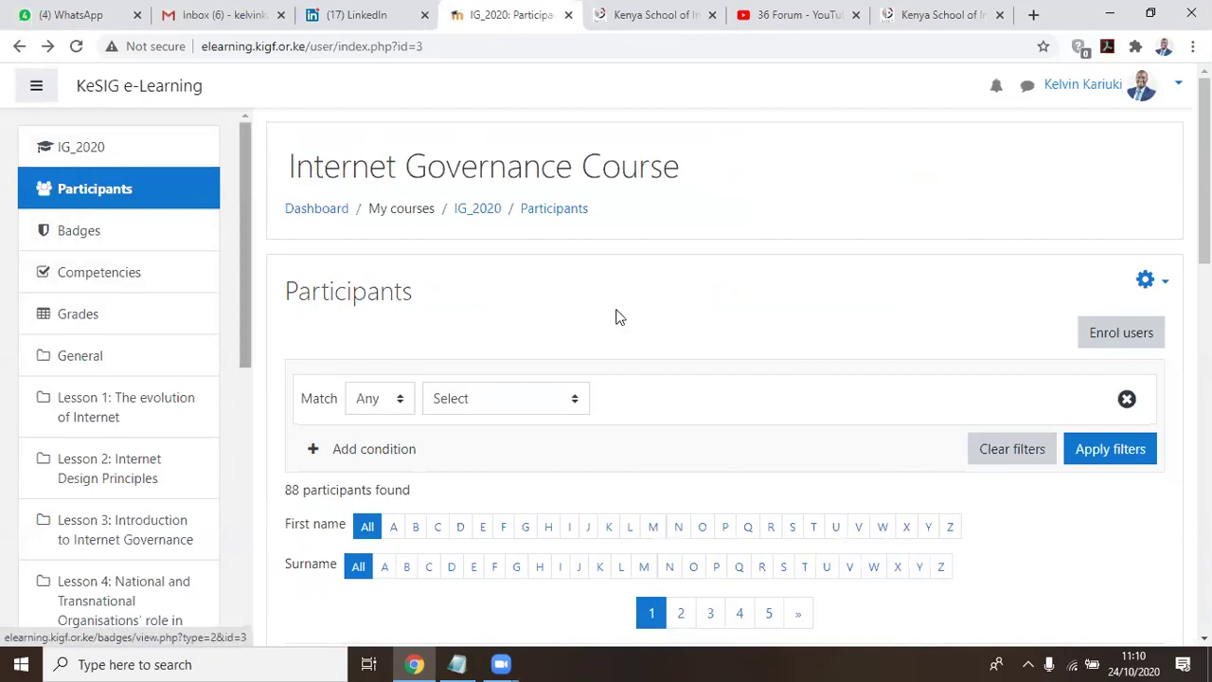
scroll(616, 317, "down", 3)
left_click(83, 149)
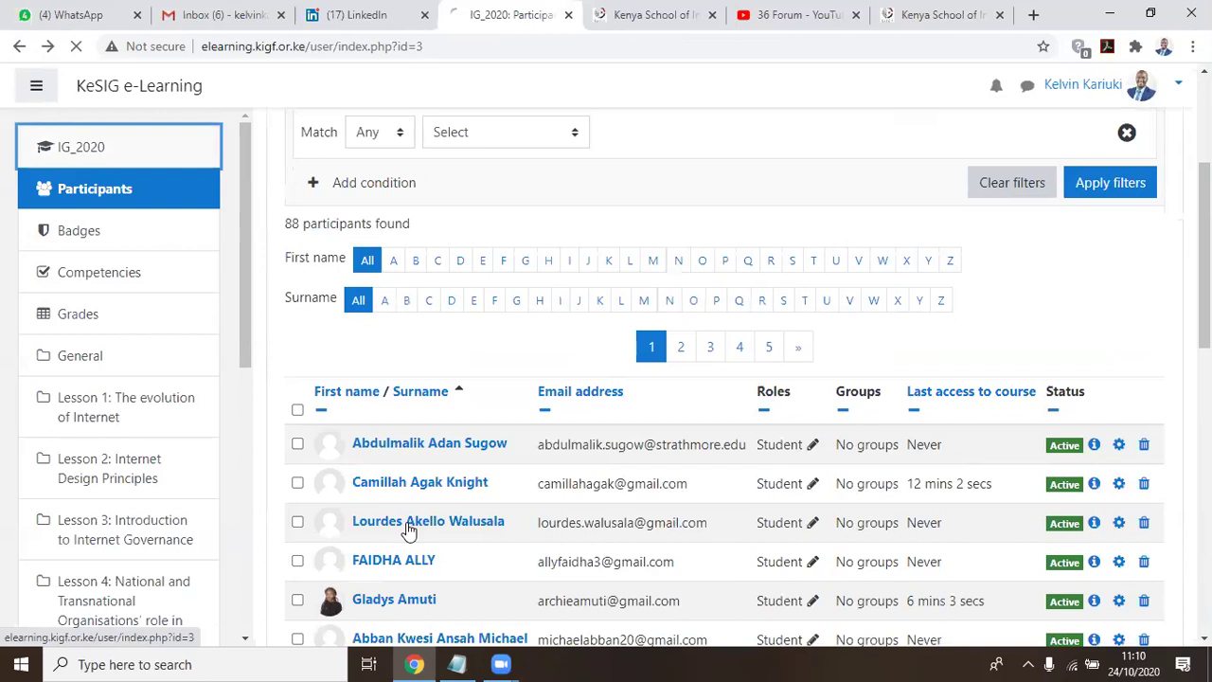
left_click(456, 663)
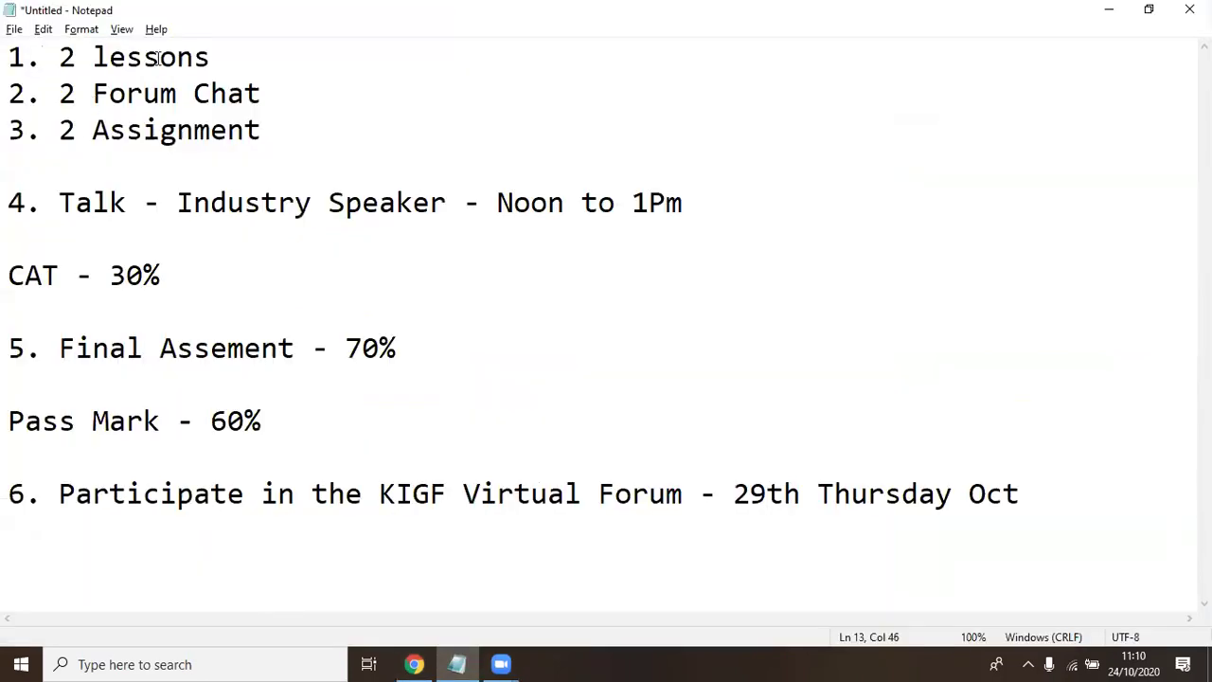
Append durations to the activity lines: 2 Hours, 30 Mins, 1 Hour and 1 Hour
left_click_drag(211, 56, 63, 58)
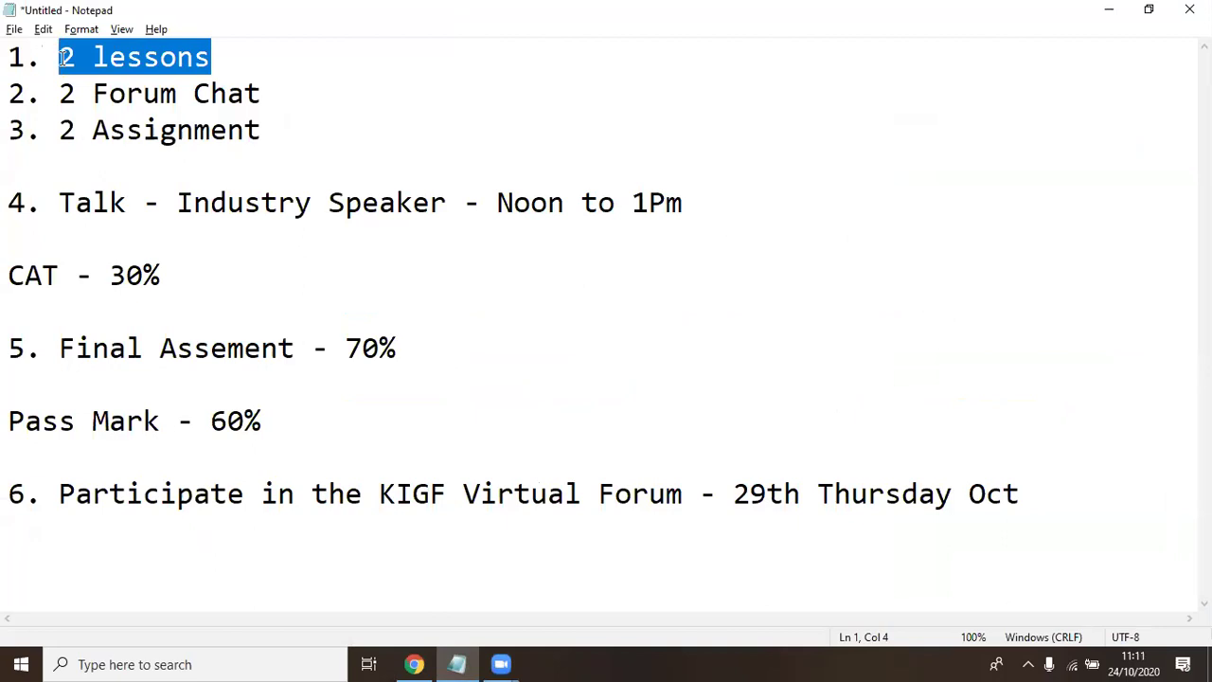
left_click(144, 58)
left_click_drag(209, 57, 44, 58)
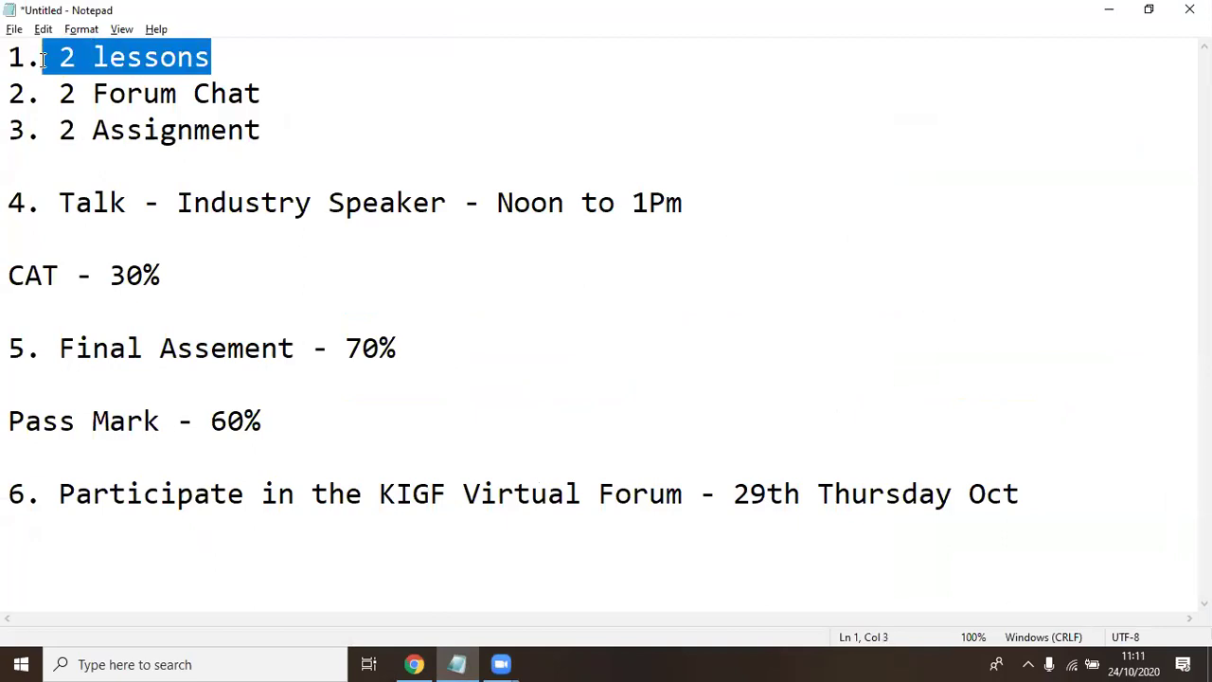
left_click_drag(261, 95, 58, 94)
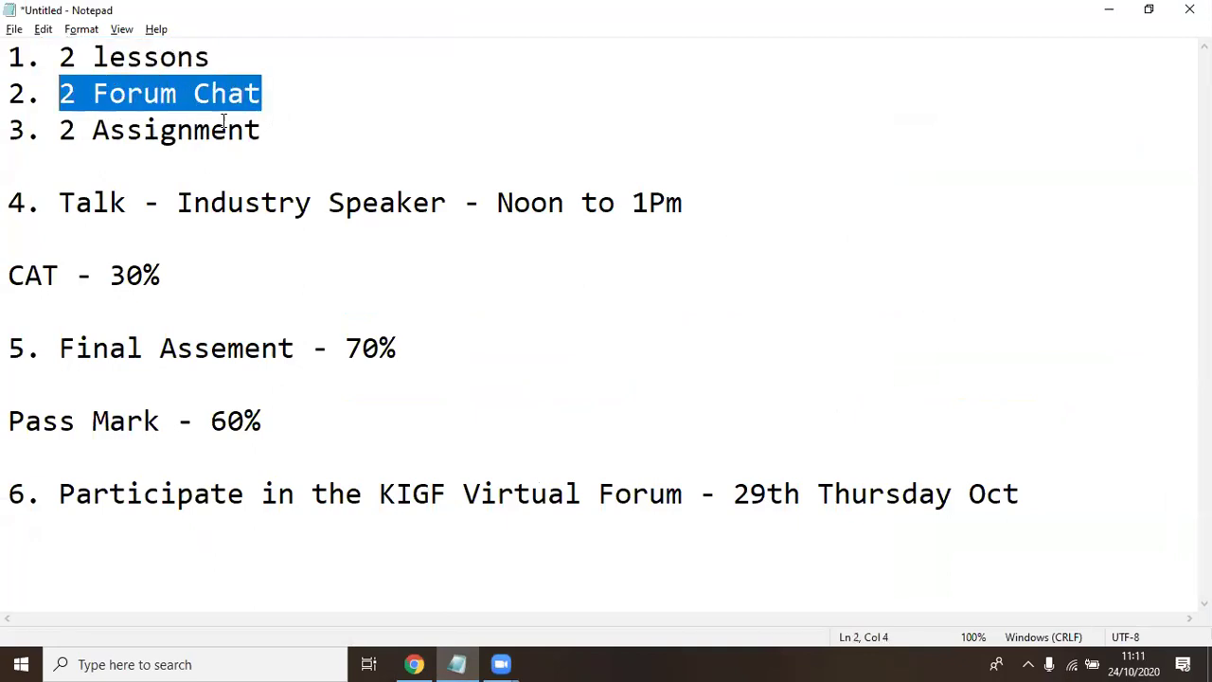
left_click_drag(261, 130, 41, 128)
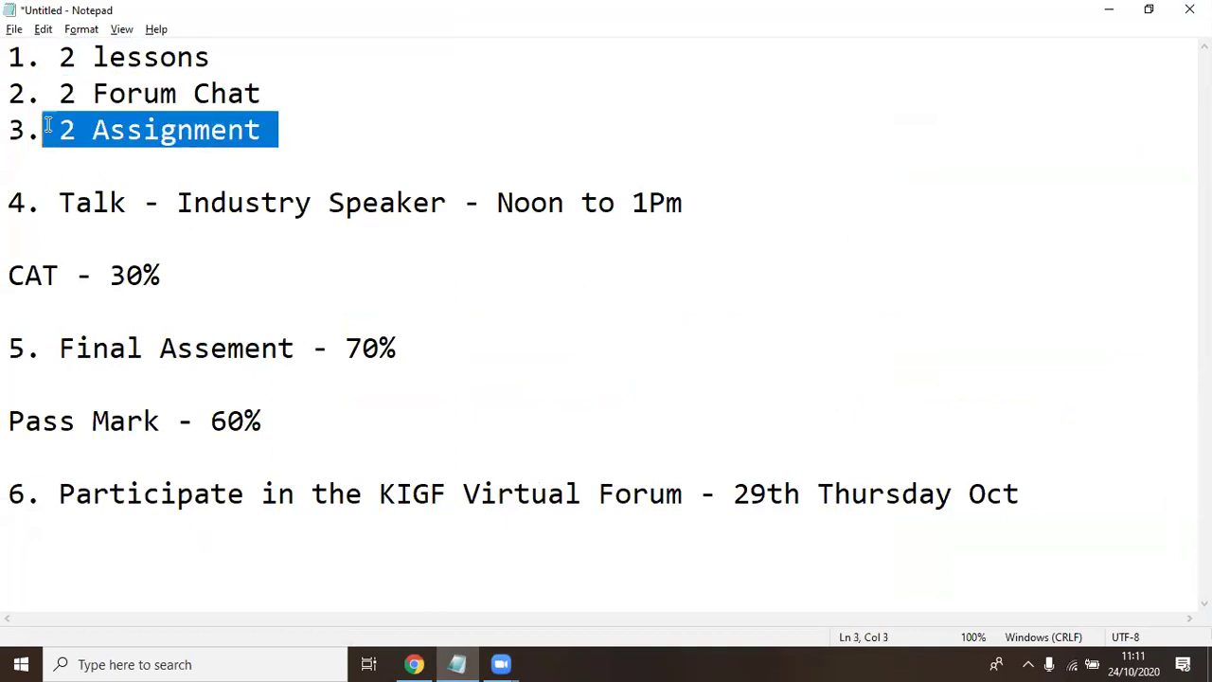
left_click(232, 53)
type("- ")
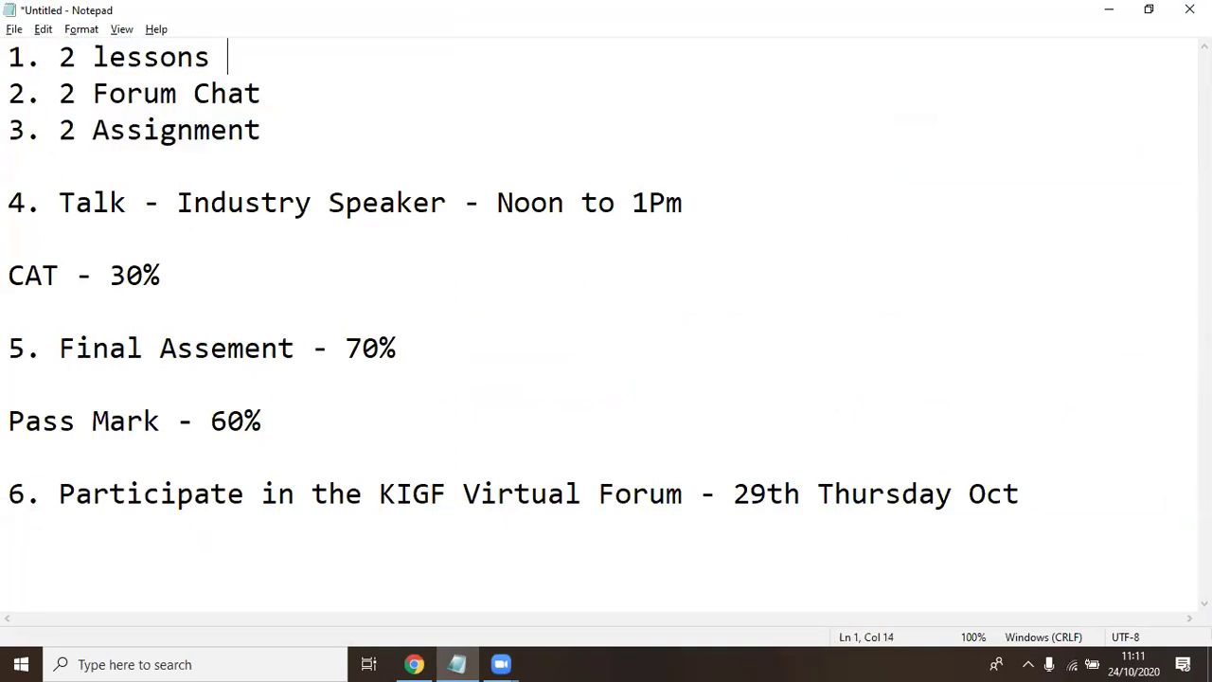
type("2 Hours")
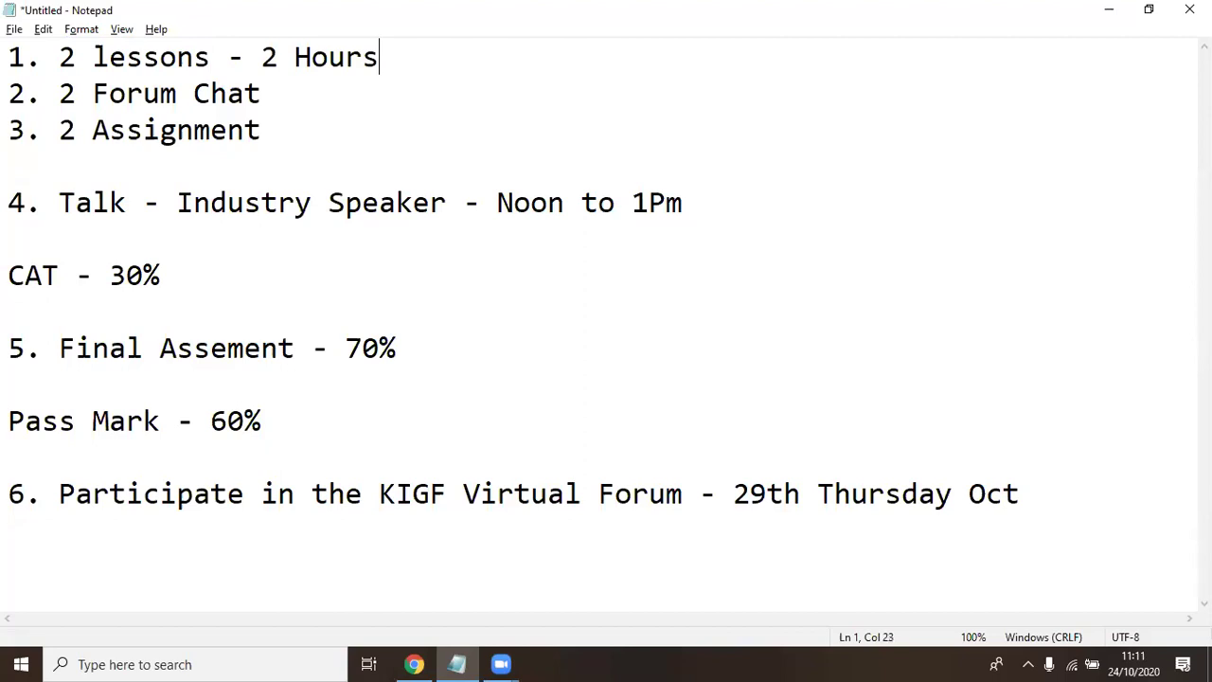
key("Down")
type("- 30 Mins")
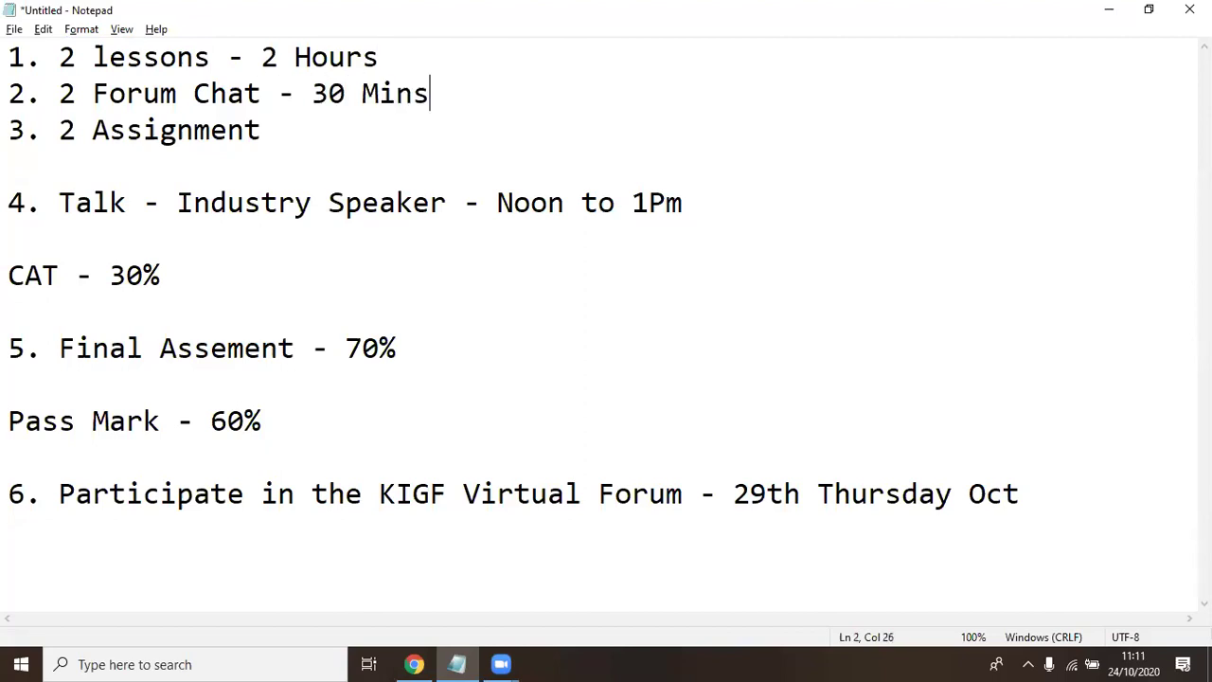
key("Down")
type("- 1 Hour")
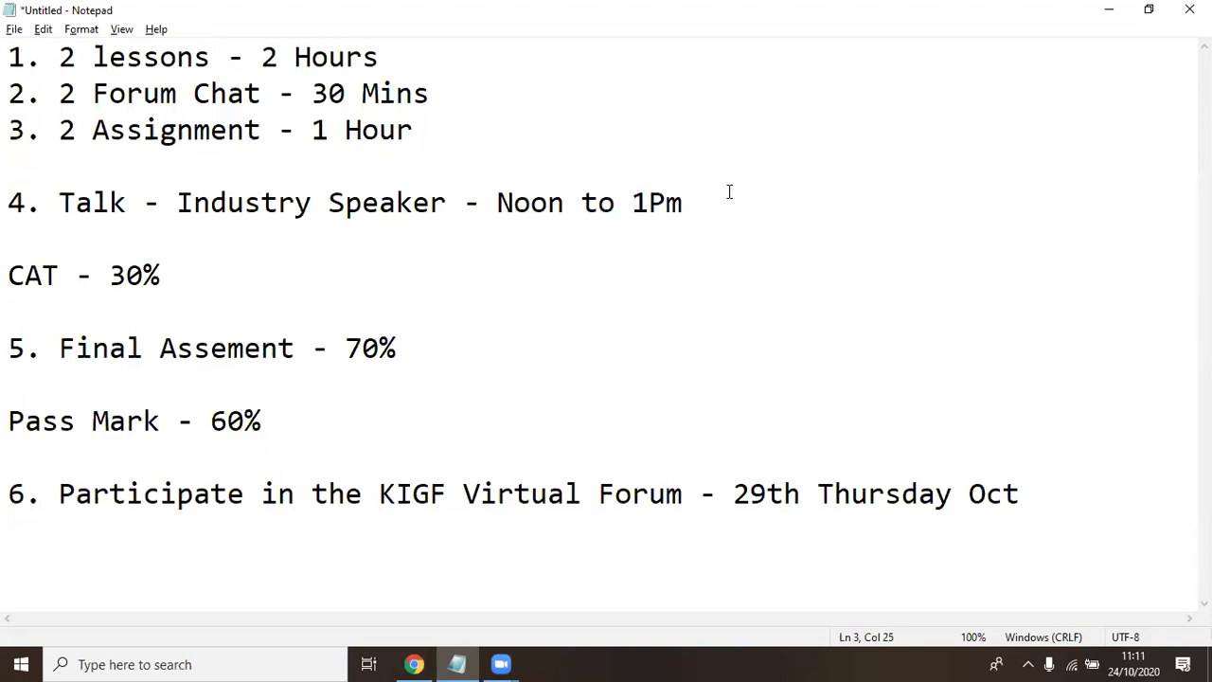
type(" - 1 Hour")
Add a '4.5 Hours' total line below the Talk item and highlight it
key("Return")
key("Return")
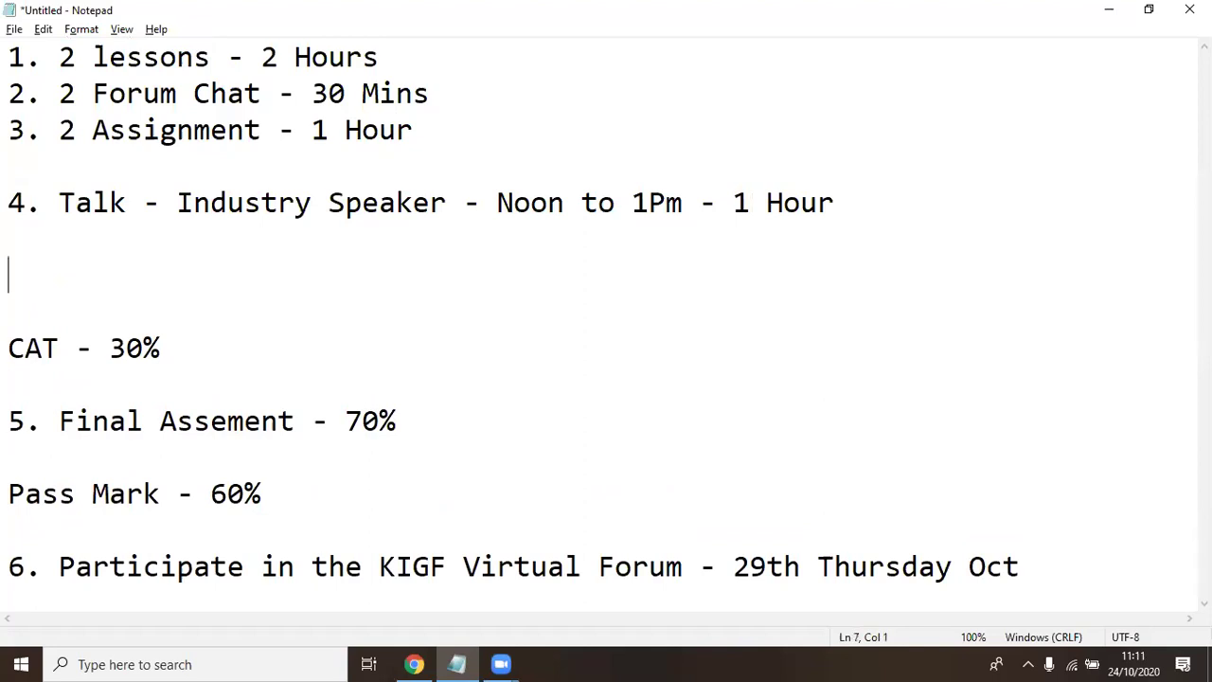
type("4.5 Hours")
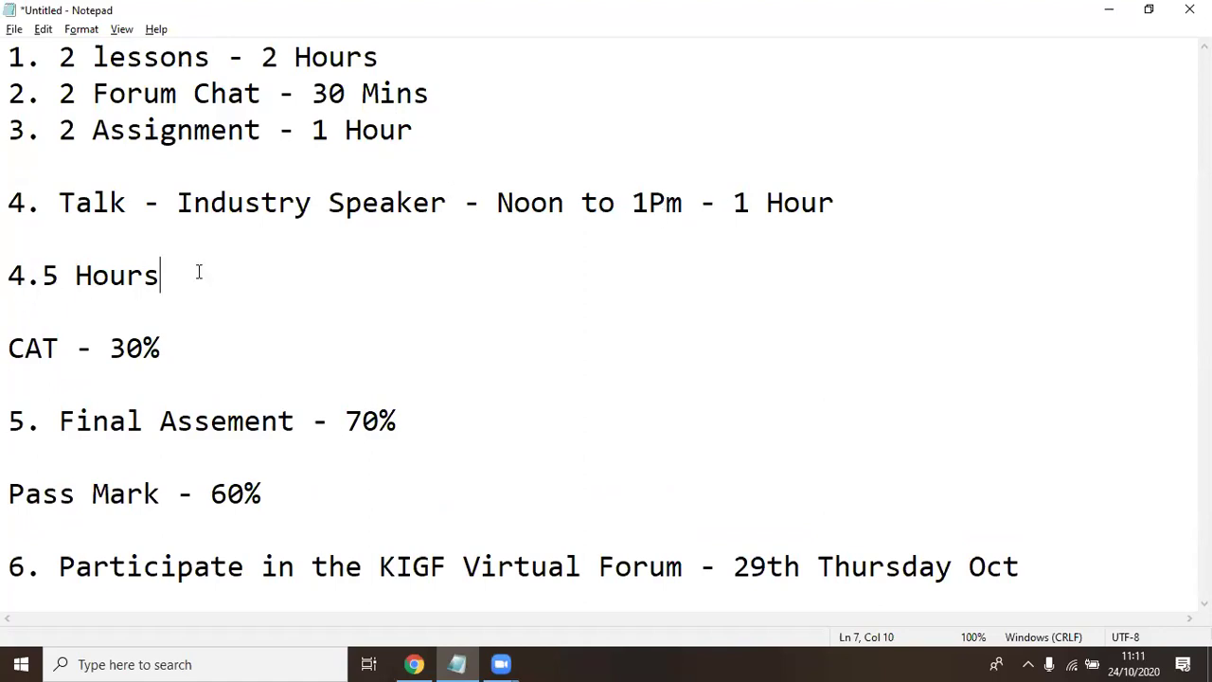
left_click(7, 274, "shift")
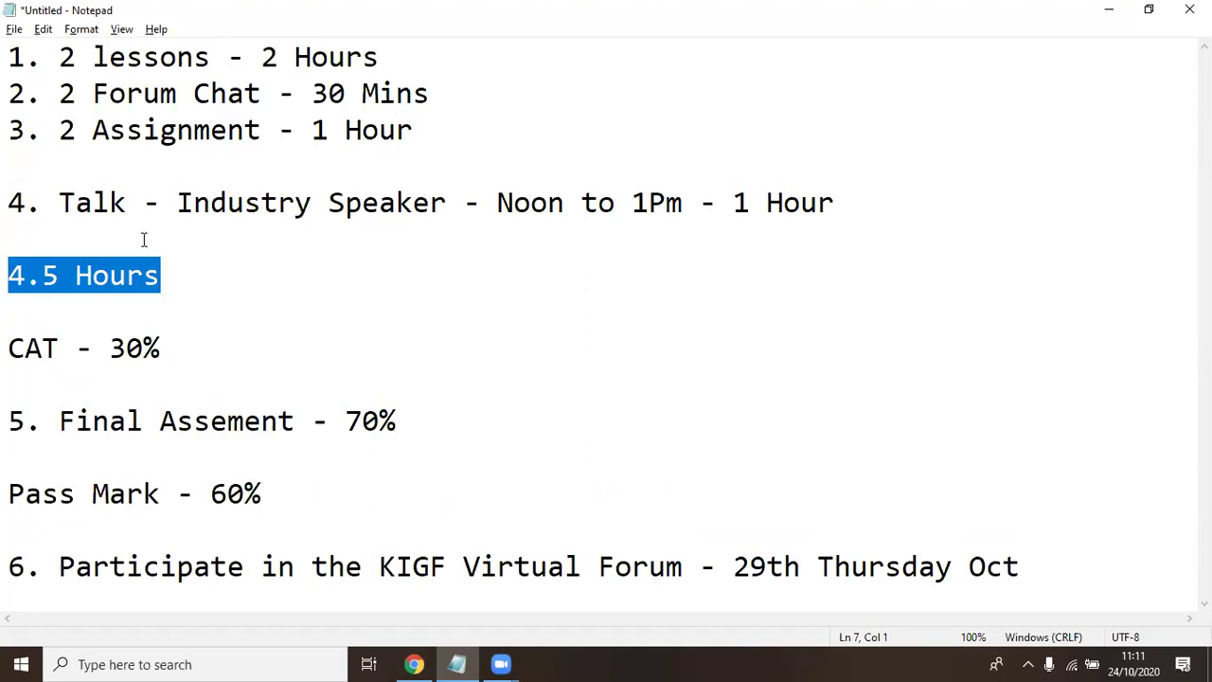
left_click(168, 263)
left_click(10, 245, "shift")
left_click(19, 237)
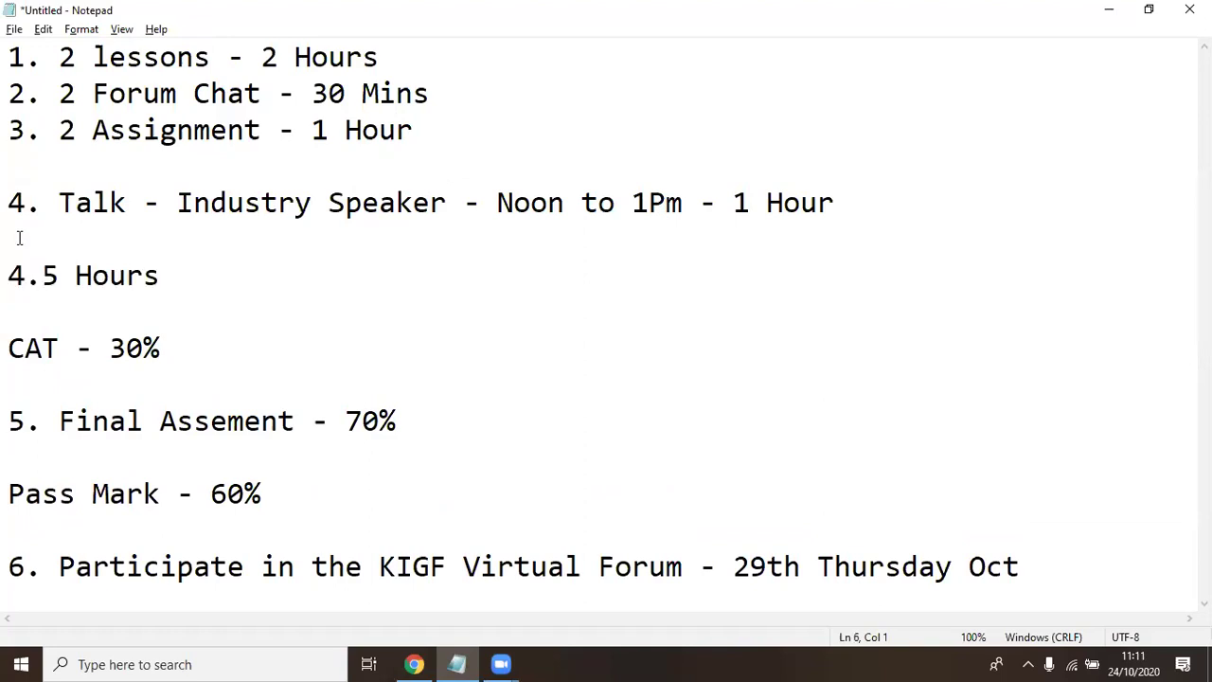
left_click(199, 280)
left_click(10, 279, "shift")
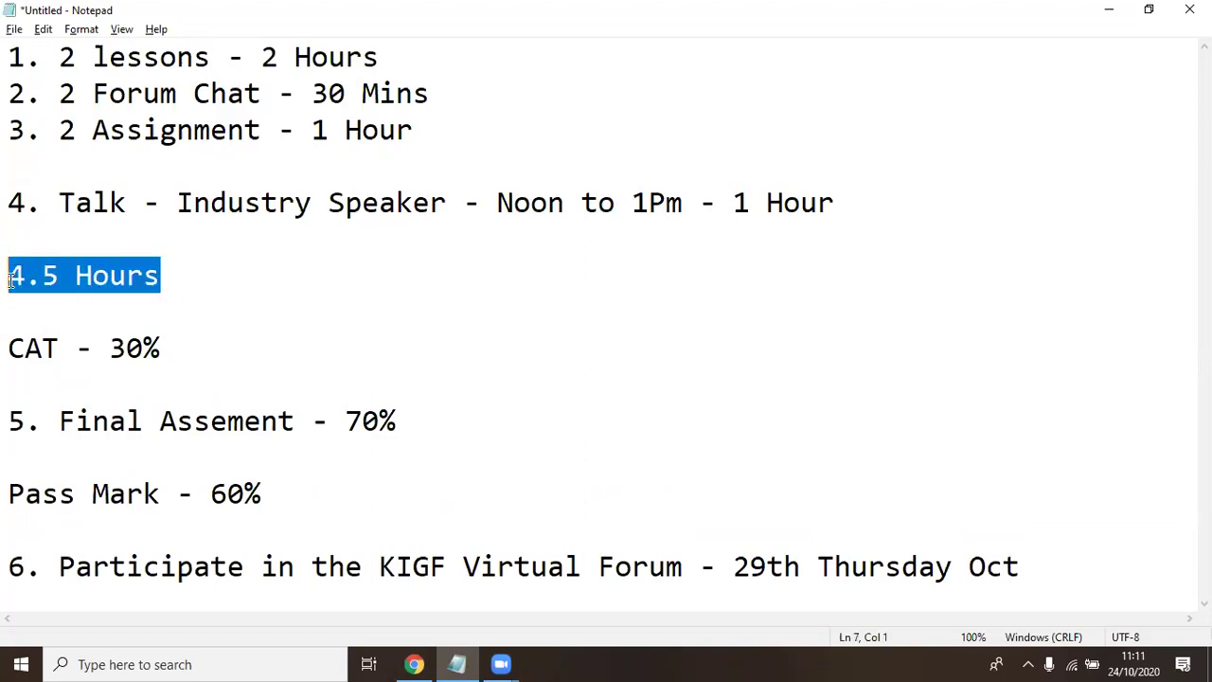
Back in the browser, scroll through the IG_2020 course page to the Introduction lesson
left_click(413, 664)
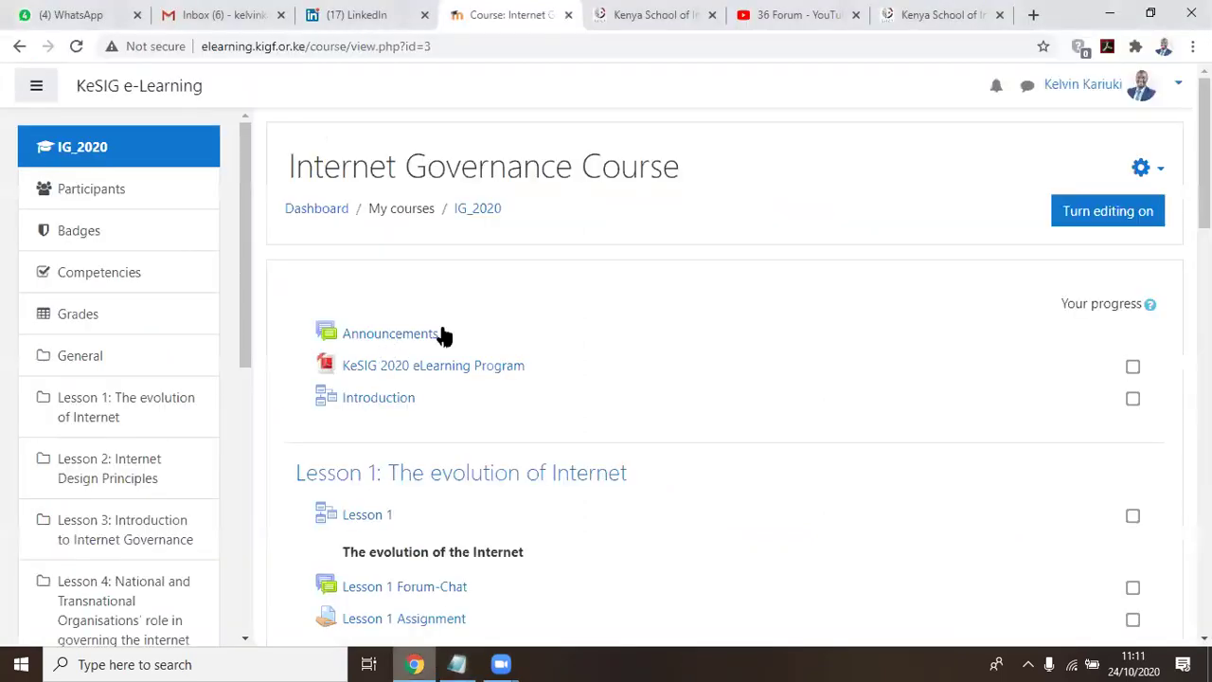
scroll(795, 232, "down", 3)
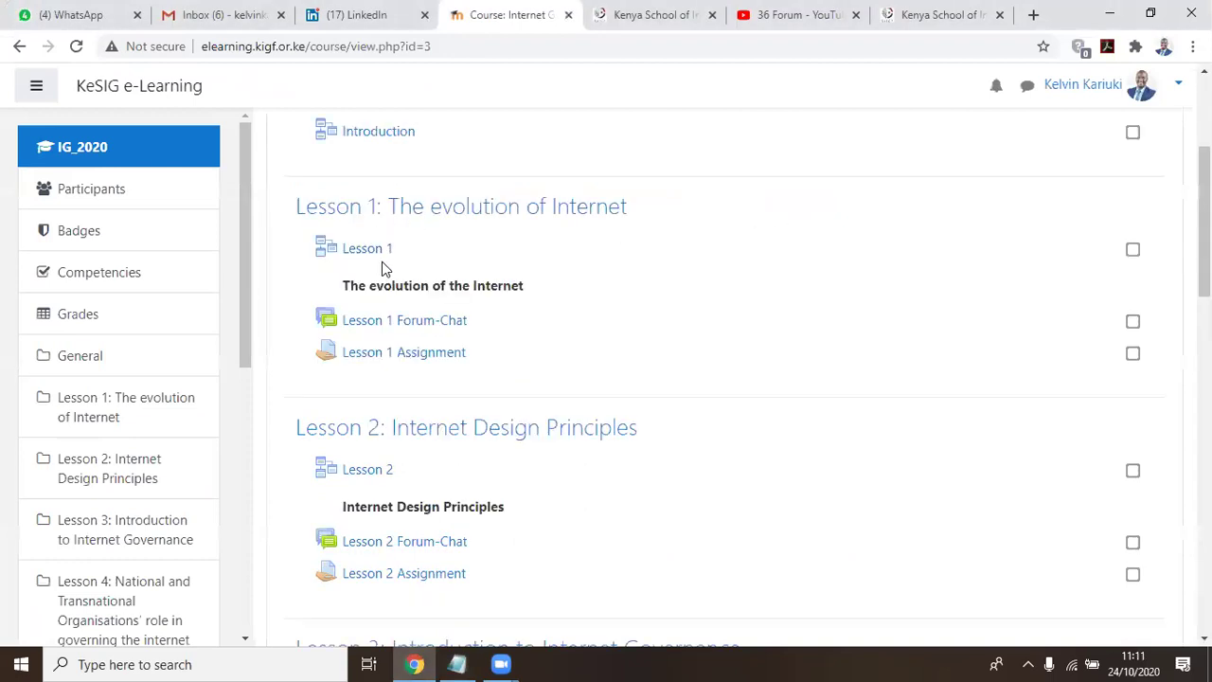
scroll(381, 262, "up", 2)
scroll(379, 311, "down", 1)
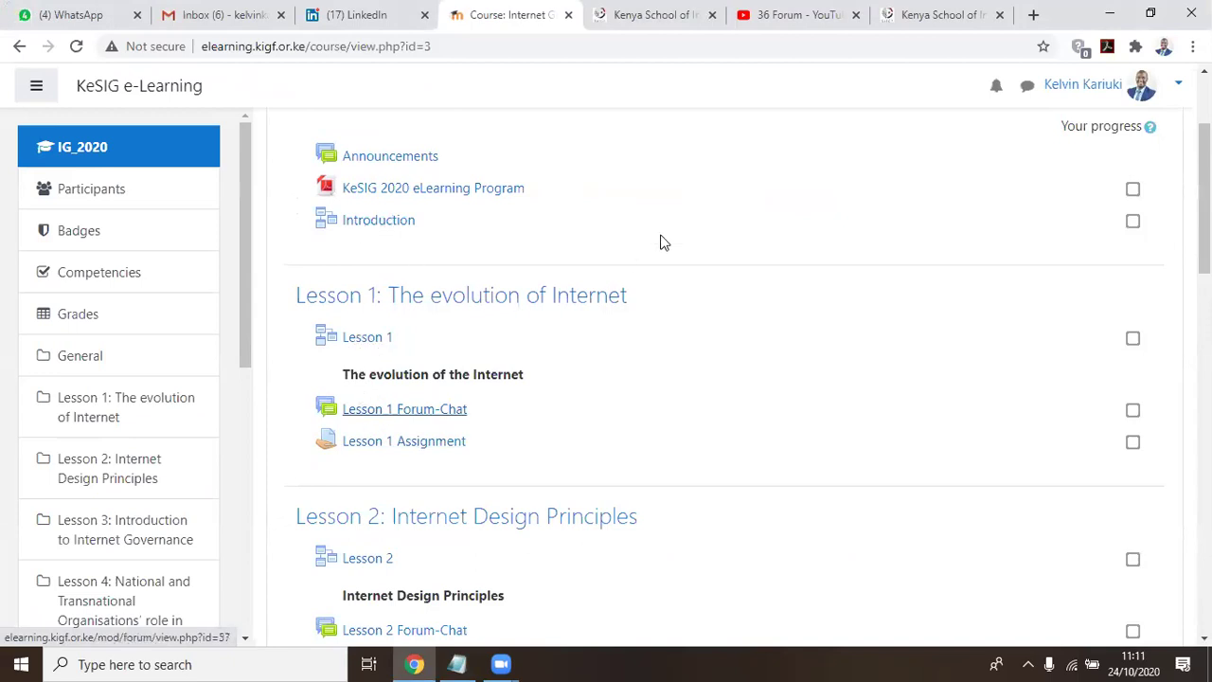
scroll(663, 241, "down", 1)
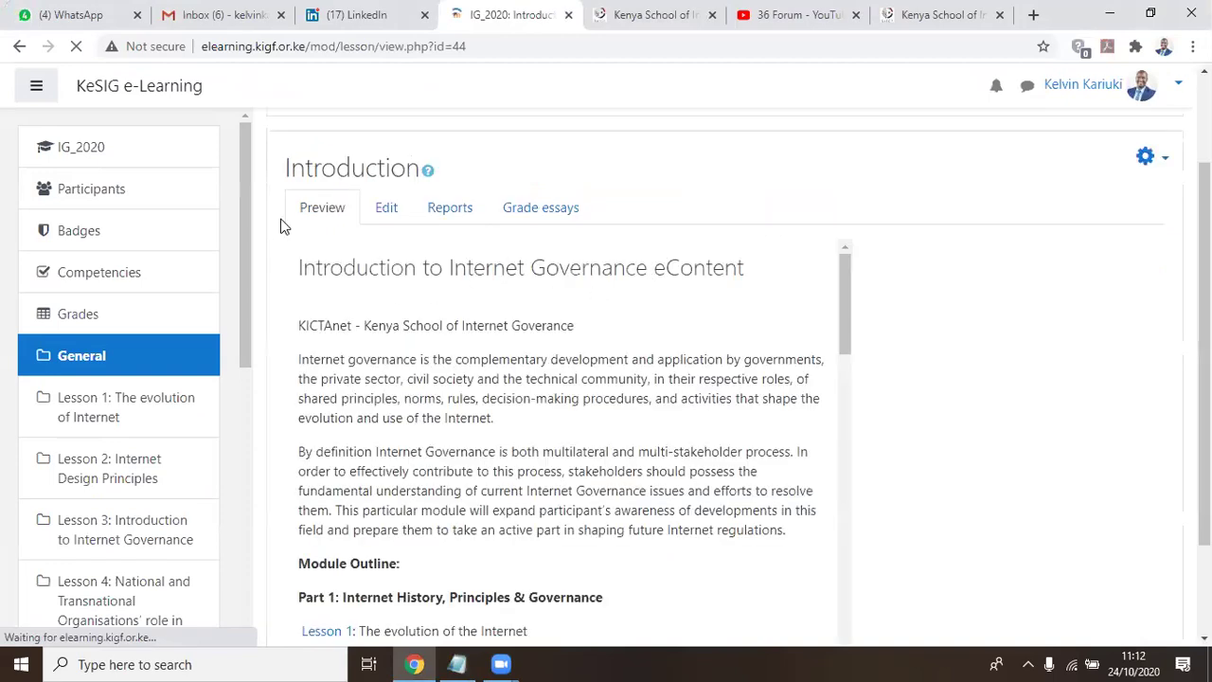
scroll(426, 287, "down", 1)
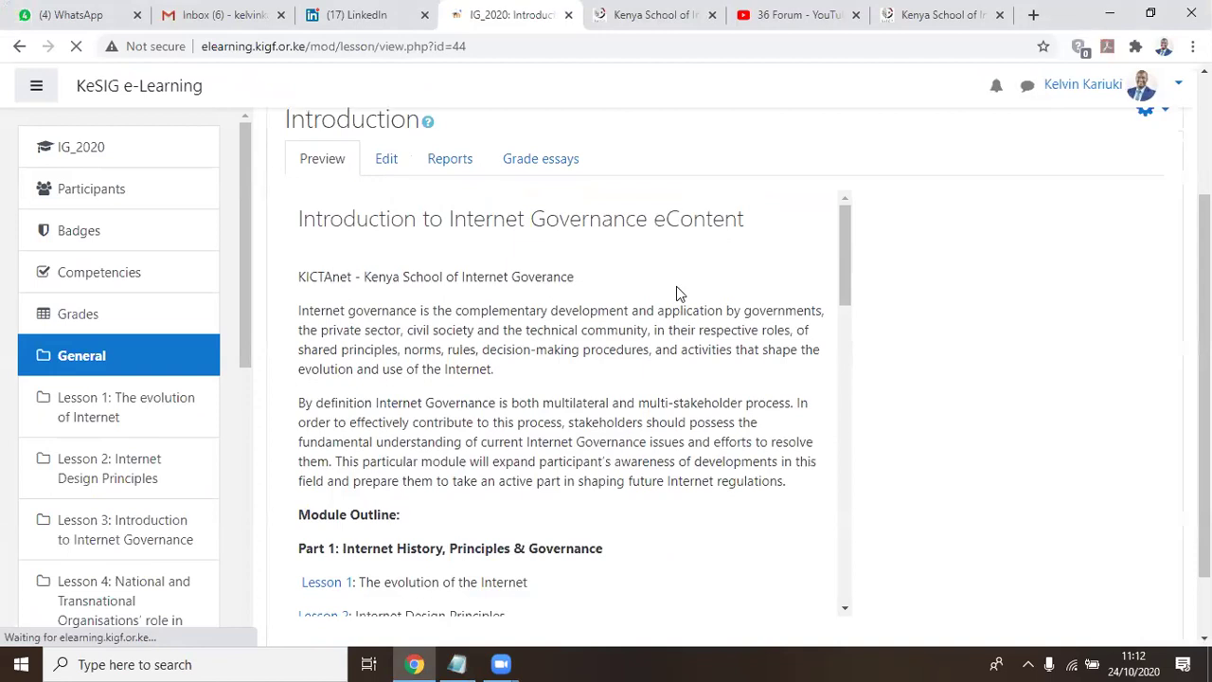
scroll(669, 289, "down", 3)
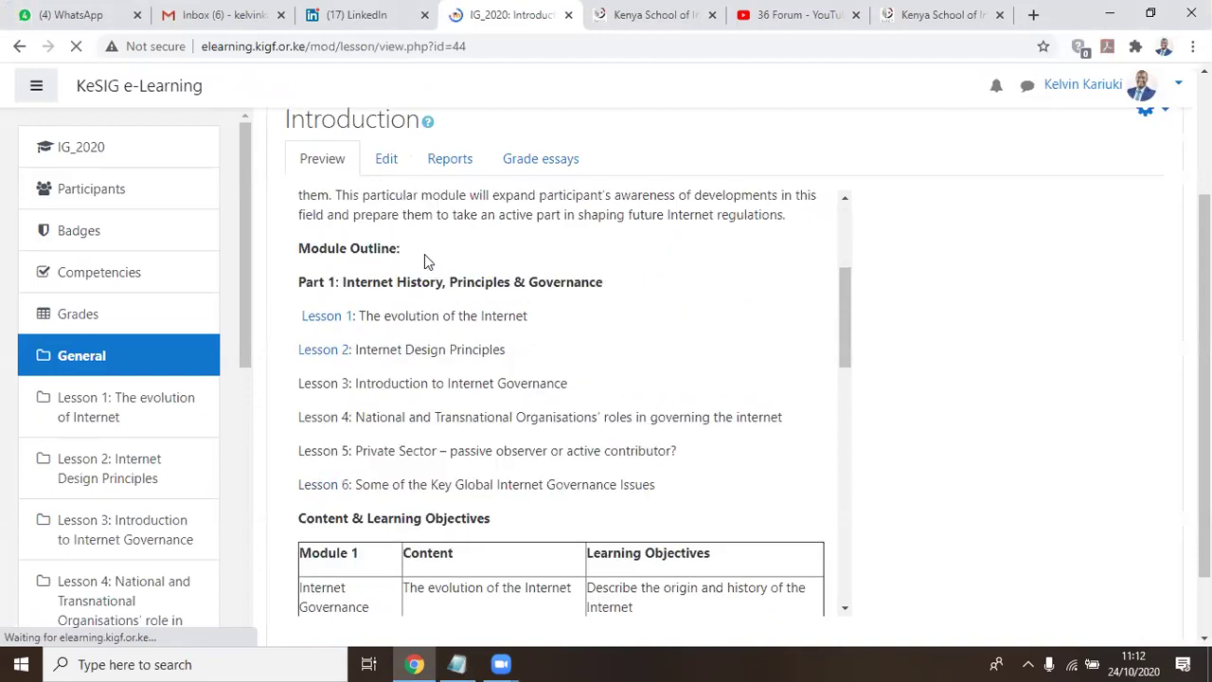
Read through the Introduction to Internet Governance module outline and learning-objectives table
left_click_drag(308, 248, 473, 262)
left_click(560, 340)
scroll(561, 340, "down", 1)
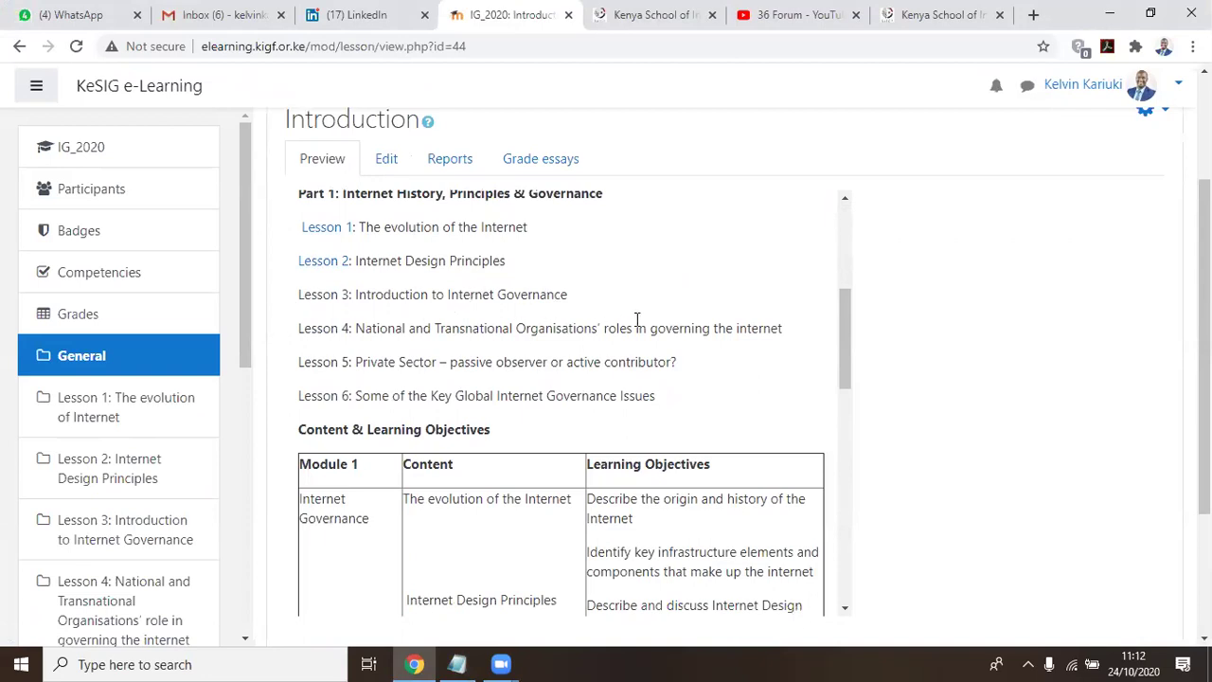
scroll(637, 320, "down", 2)
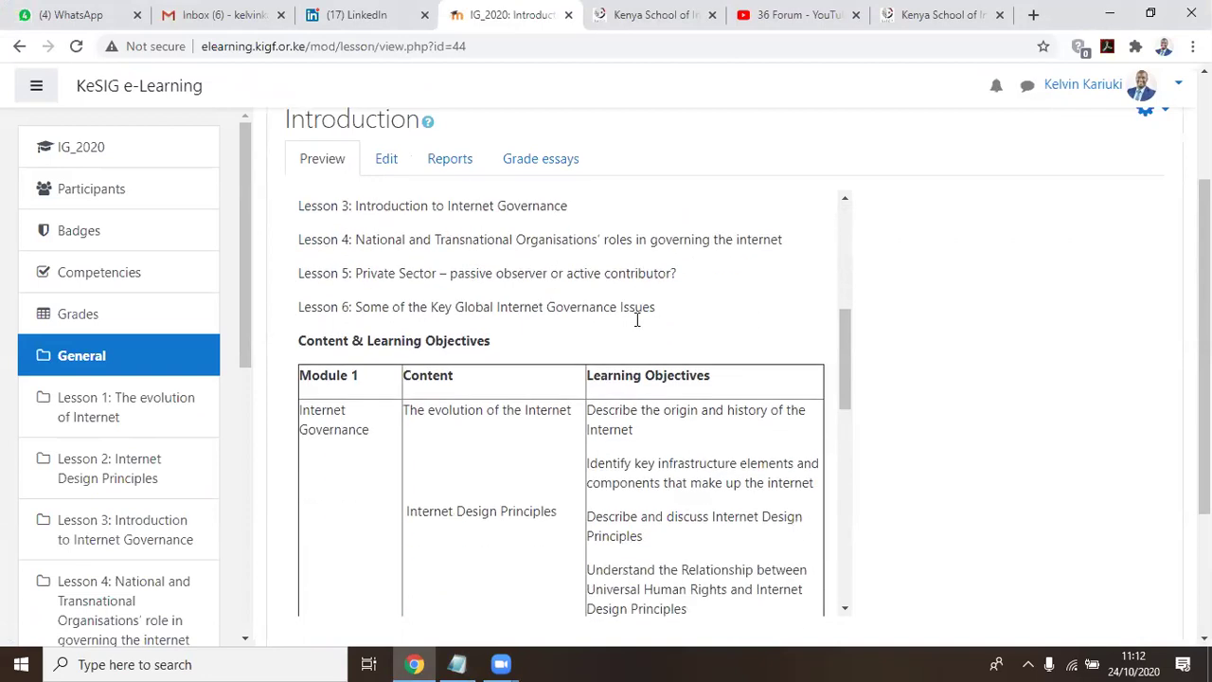
scroll(637, 324, "down", 2)
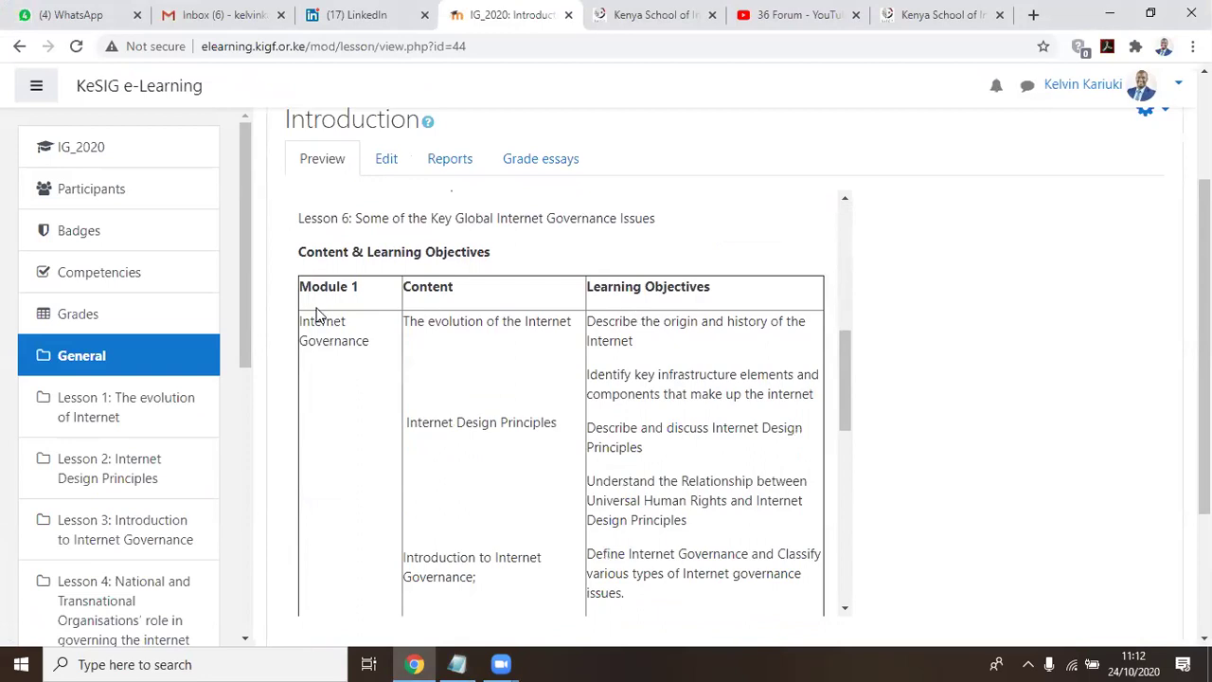
scroll(662, 435, "down", 2)
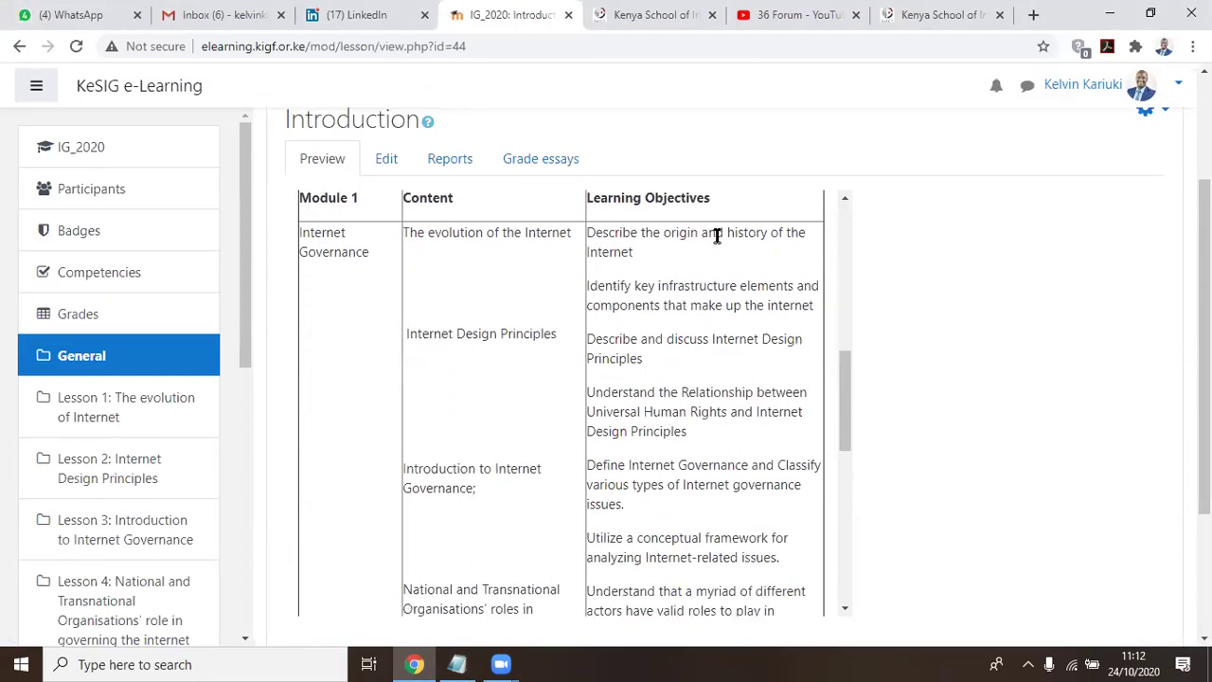
scroll(501, 275, "up", 2)
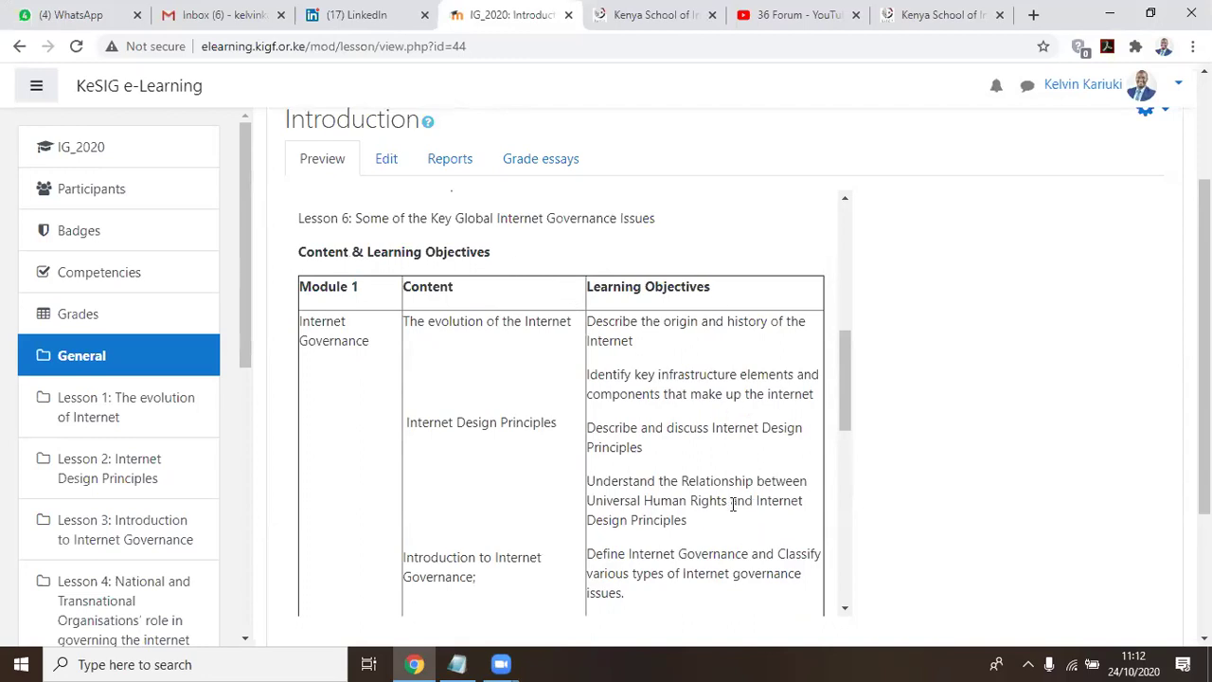
scroll(732, 504, "down", 12)
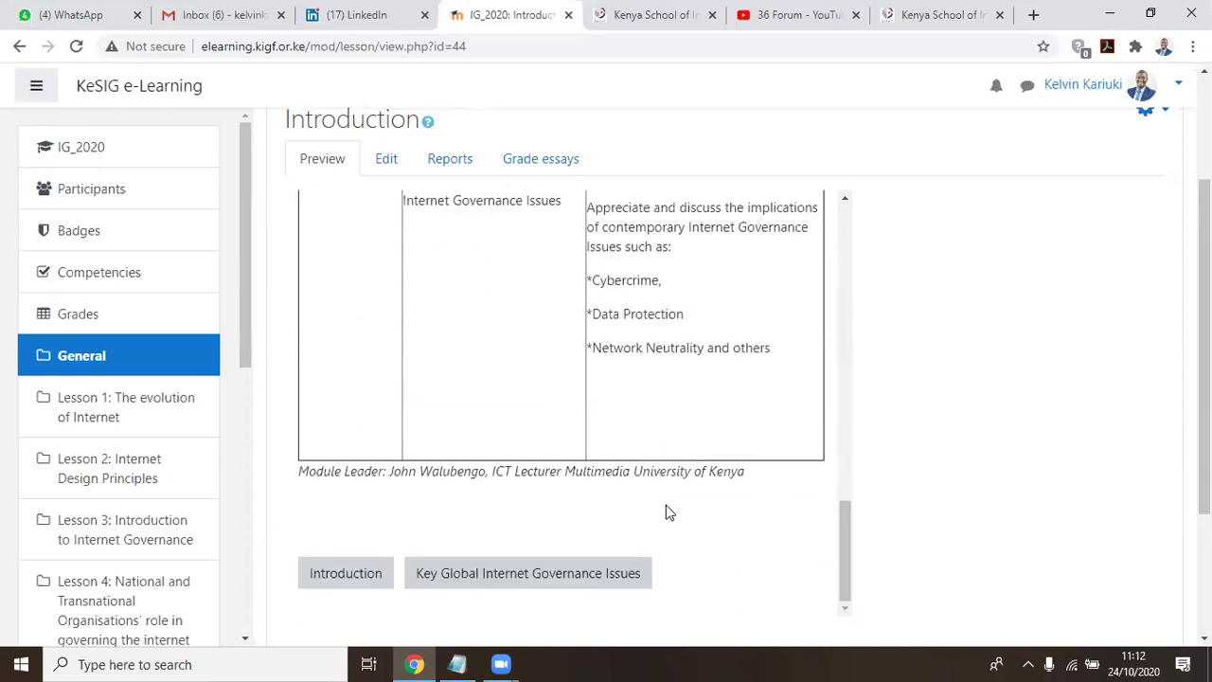
scroll(665, 512, "up", 7)
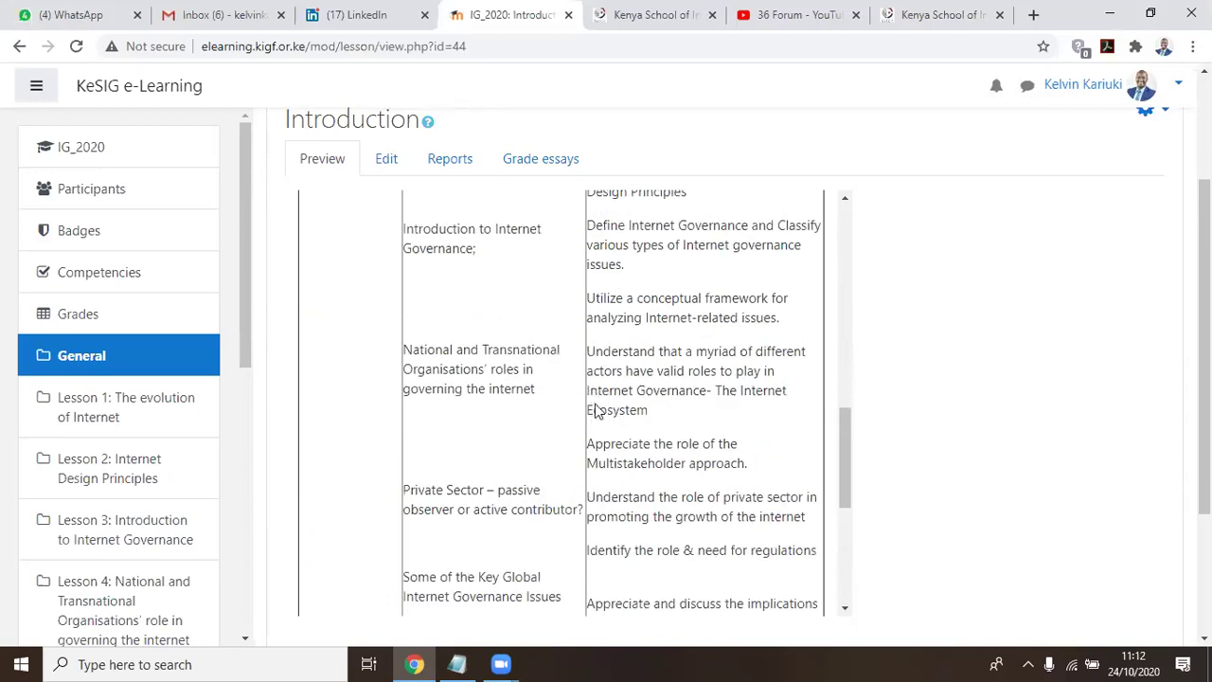
scroll(595, 409, "up", 10)
scroll(593, 401, "up", 3)
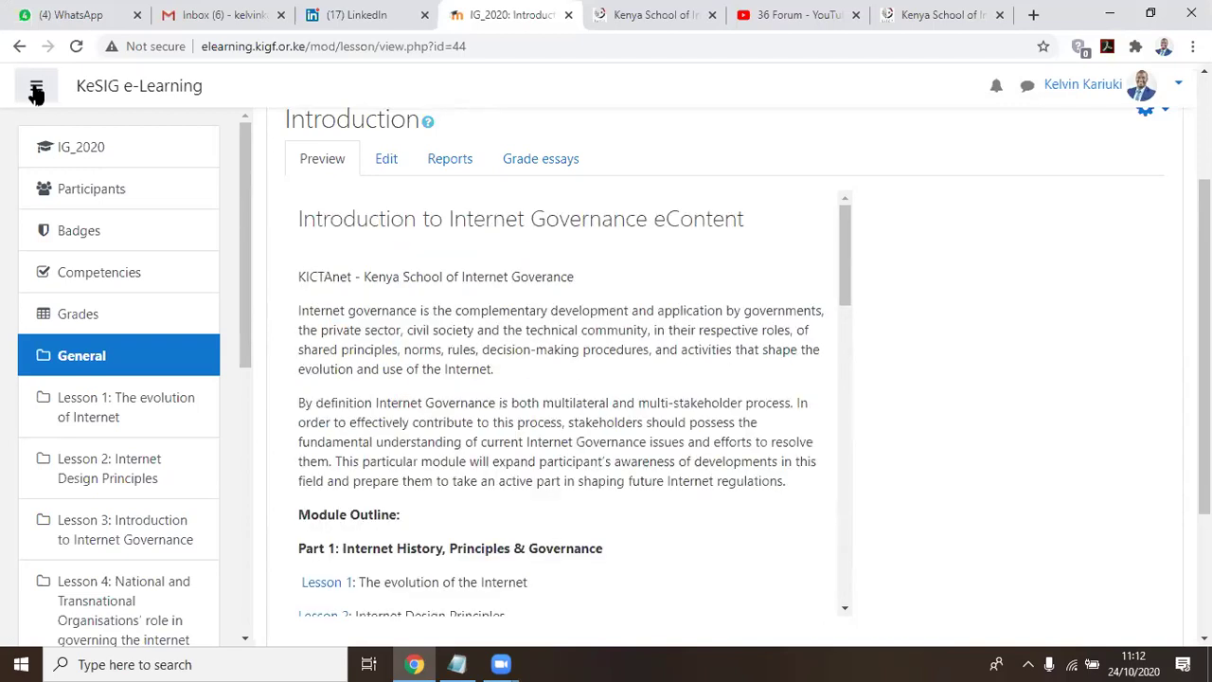
Go back to the course page and open Lesson 1: The evolution of the Internet
left_click(18, 46)
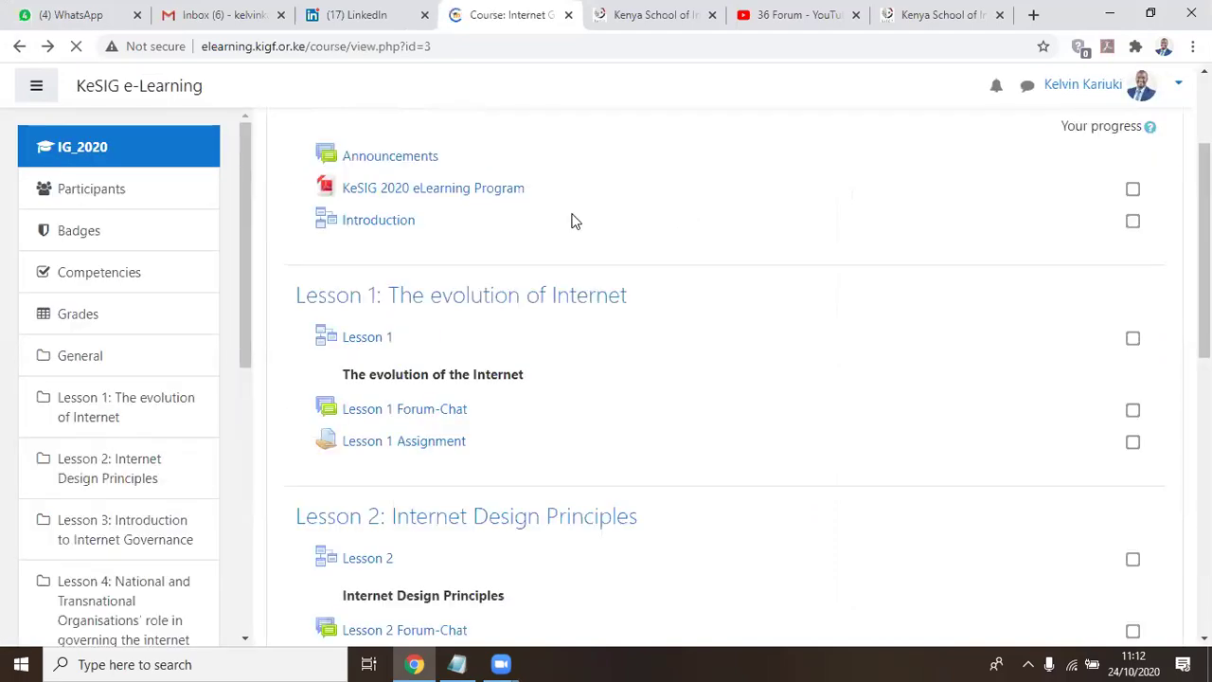
scroll(573, 225, "down", 2)
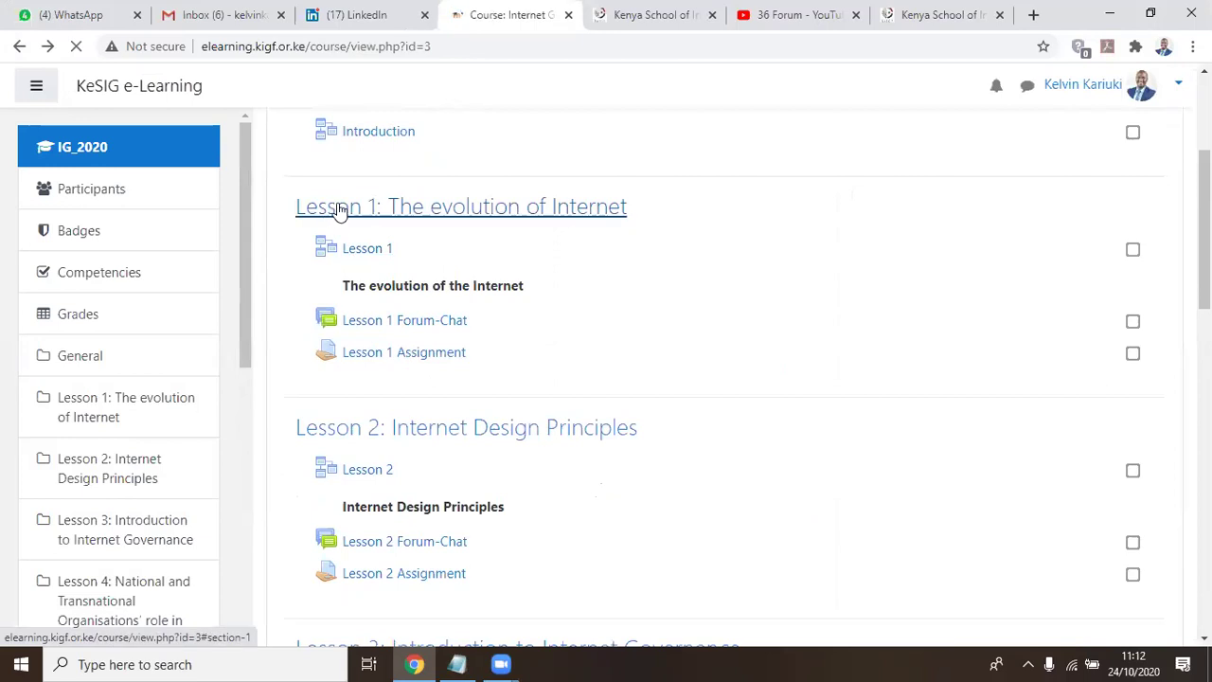
left_click(374, 252)
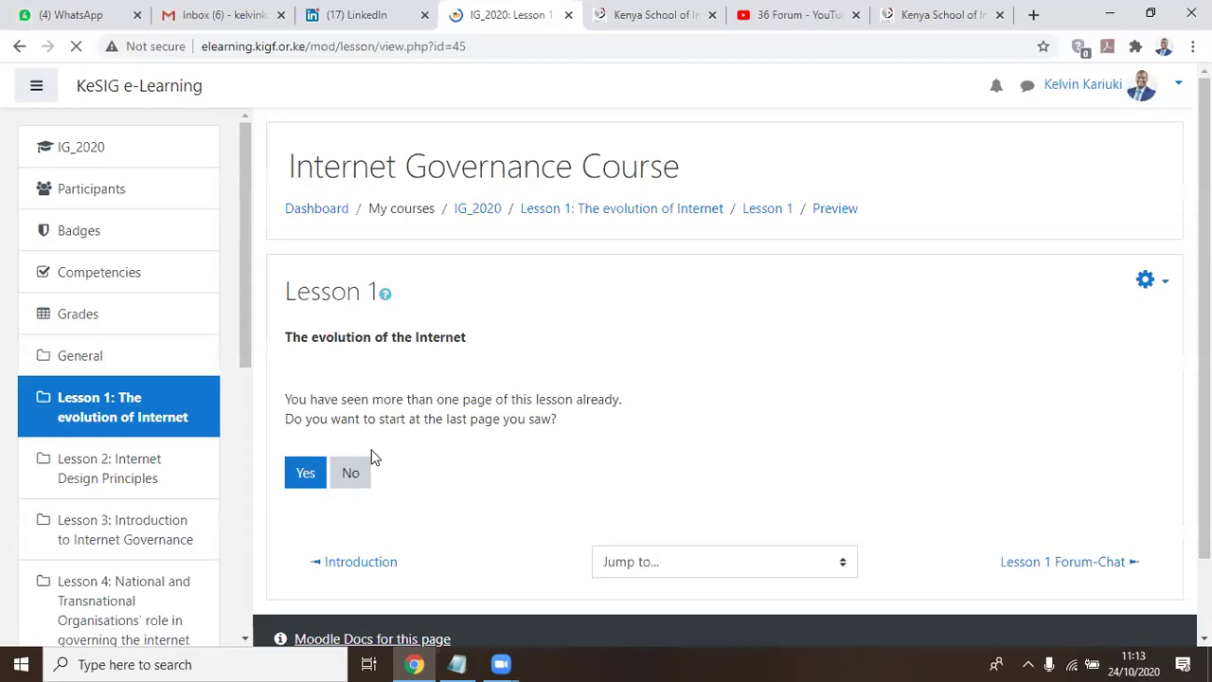
left_click(307, 472)
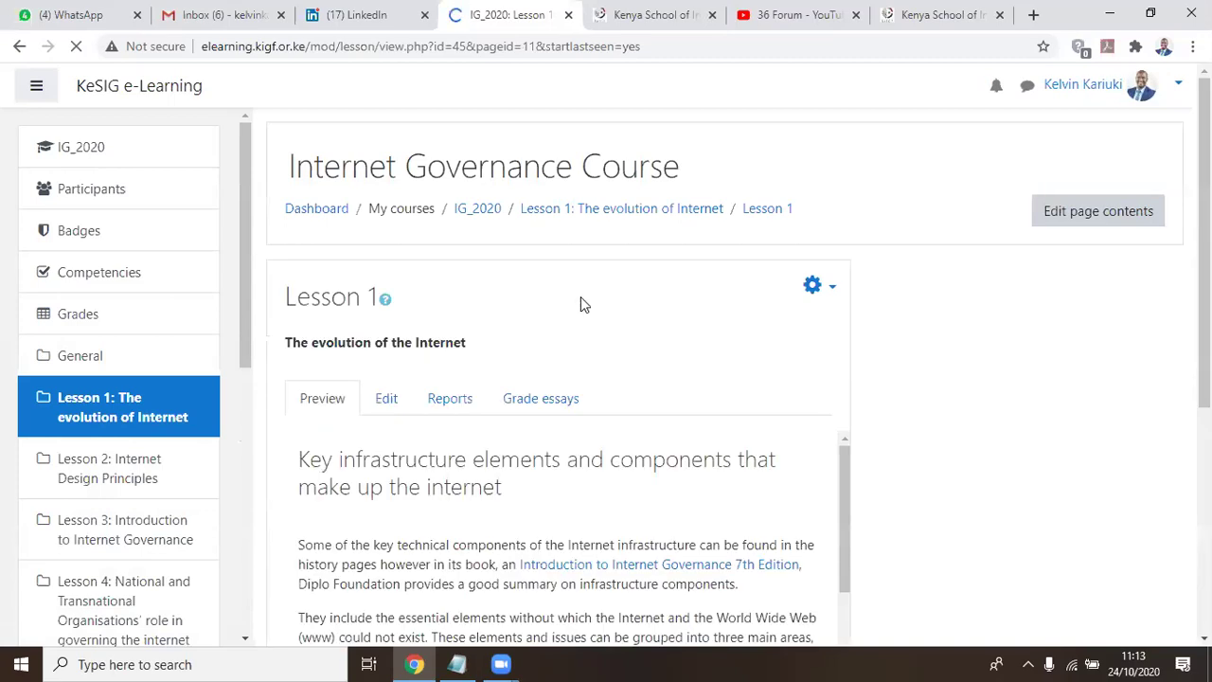
scroll(565, 300, "down", 1)
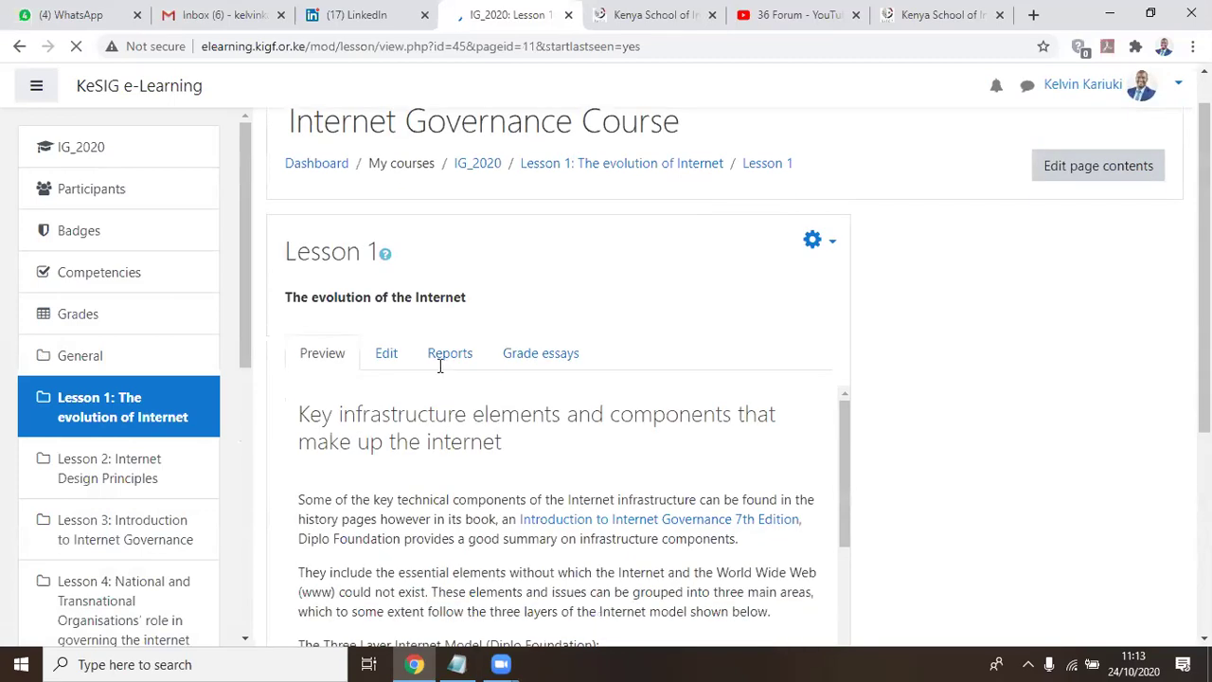
scroll(432, 460, "down", 5)
scroll(436, 453, "down", 5)
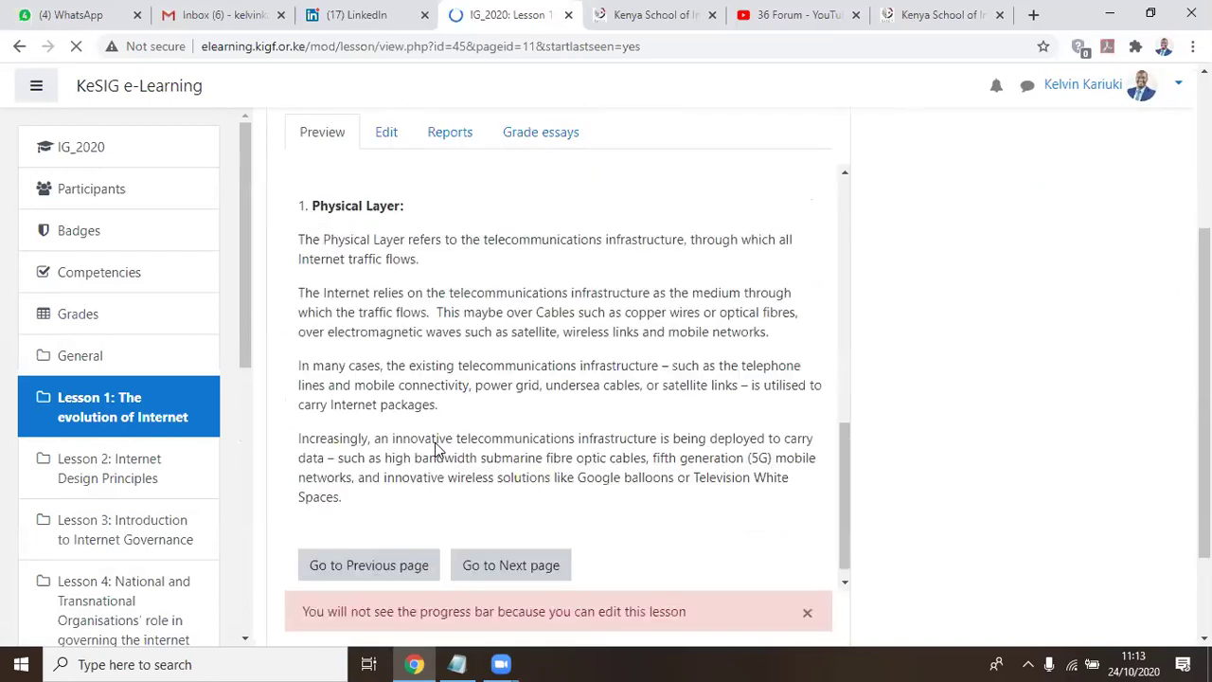
scroll(431, 445, "up", 10)
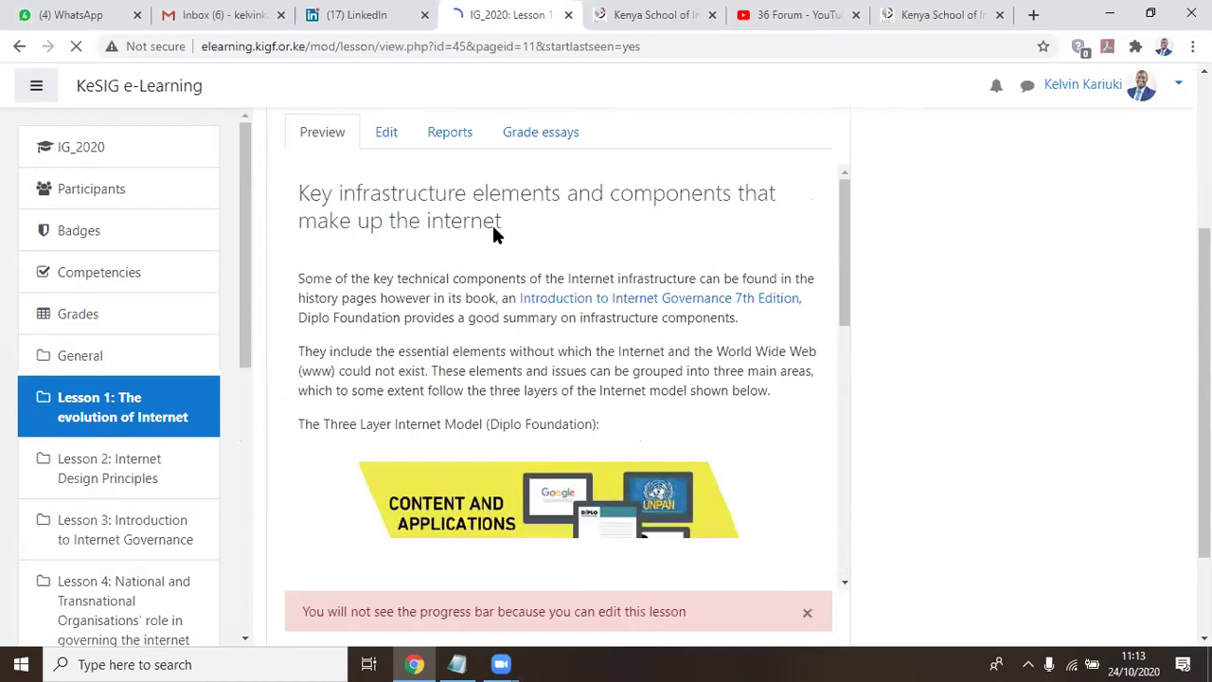
left_click_drag(433, 370, 505, 390)
left_click(597, 420)
scroll(660, 408, "down", 2)
scroll(568, 350, "down", 1)
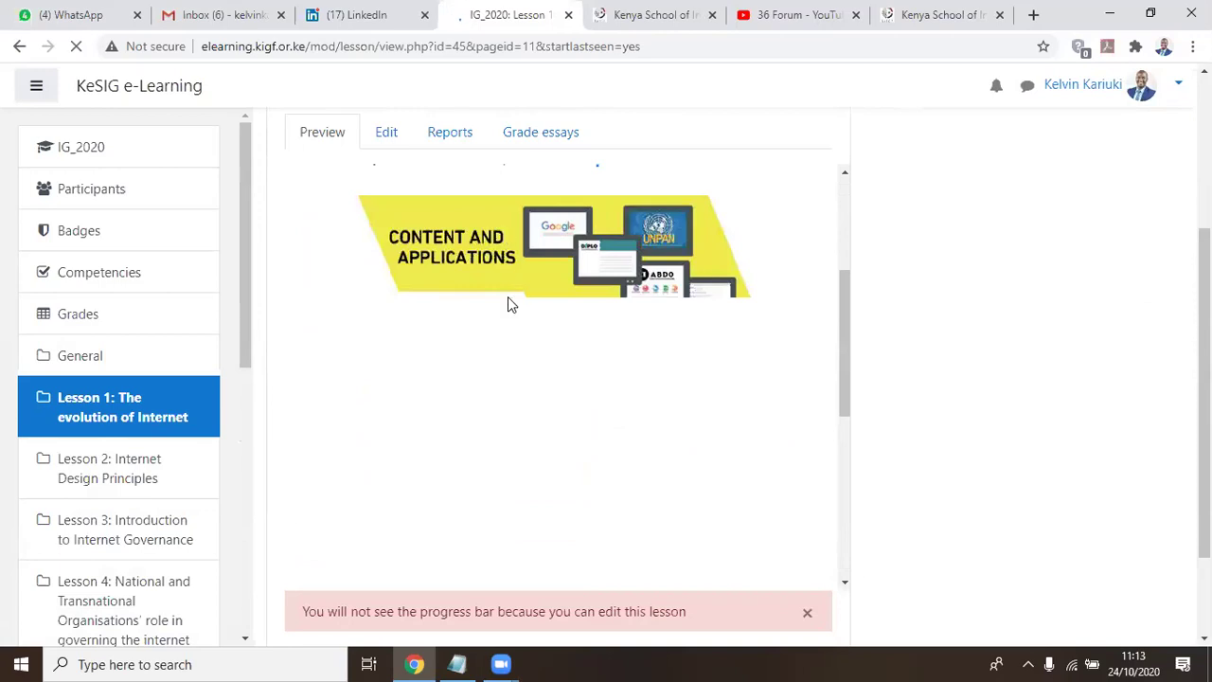
scroll(504, 322, "down", 1)
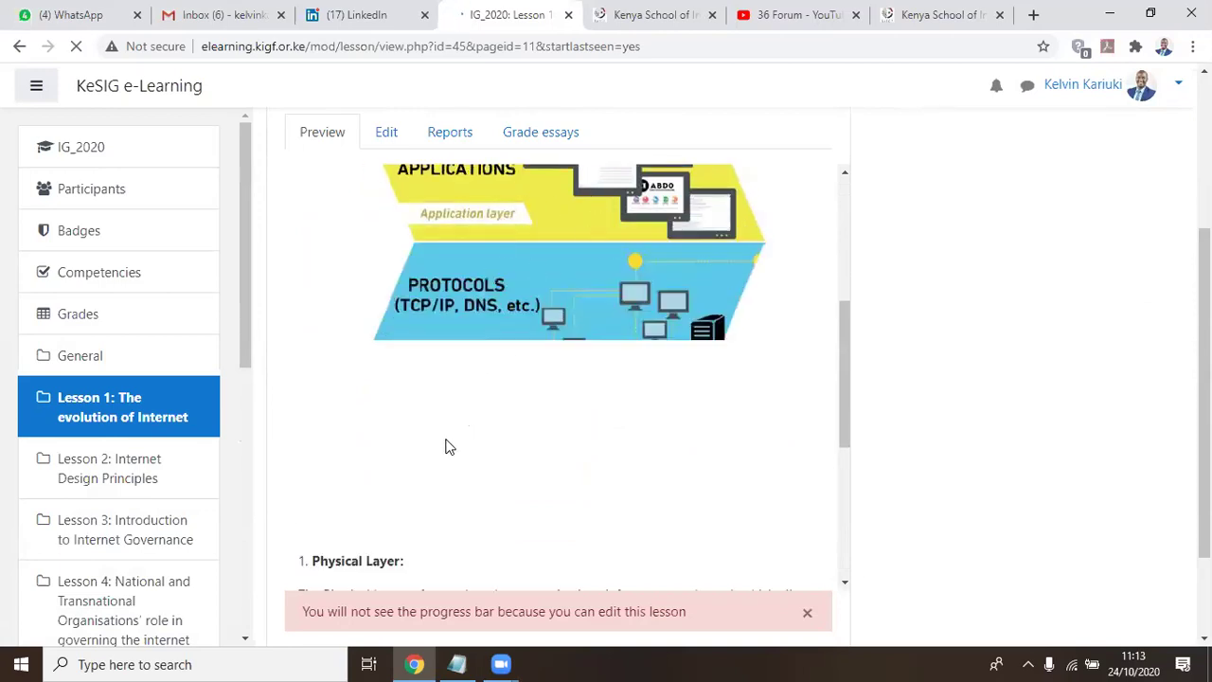
scroll(528, 336, "down", 1)
scroll(524, 346, "down", 2)
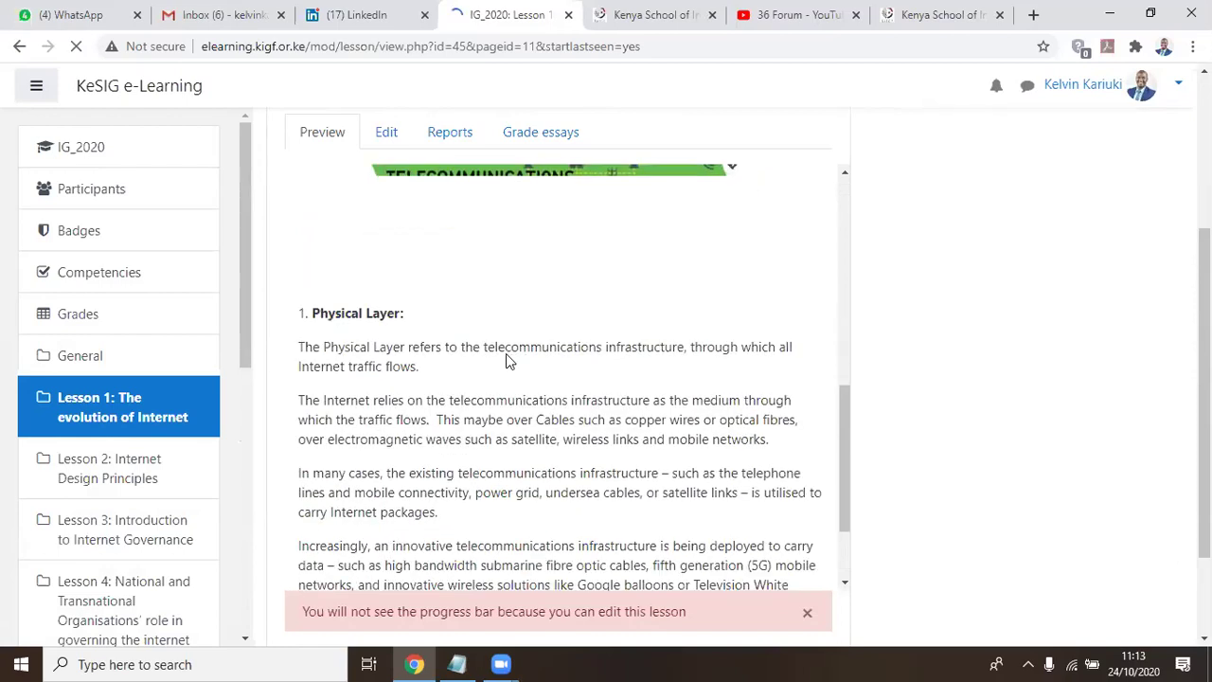
scroll(474, 312, "down", 2)
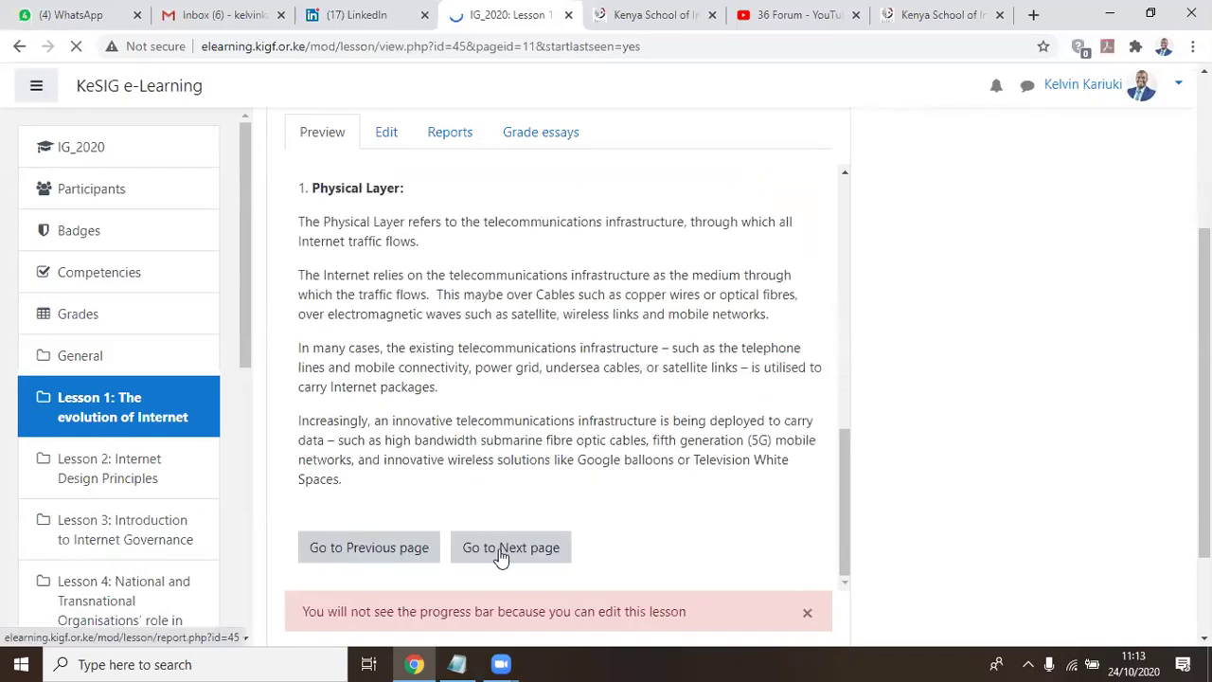
Advance to the Transport Layer page and read its TCP/IP, IP number and DNS content
left_click(549, 540)
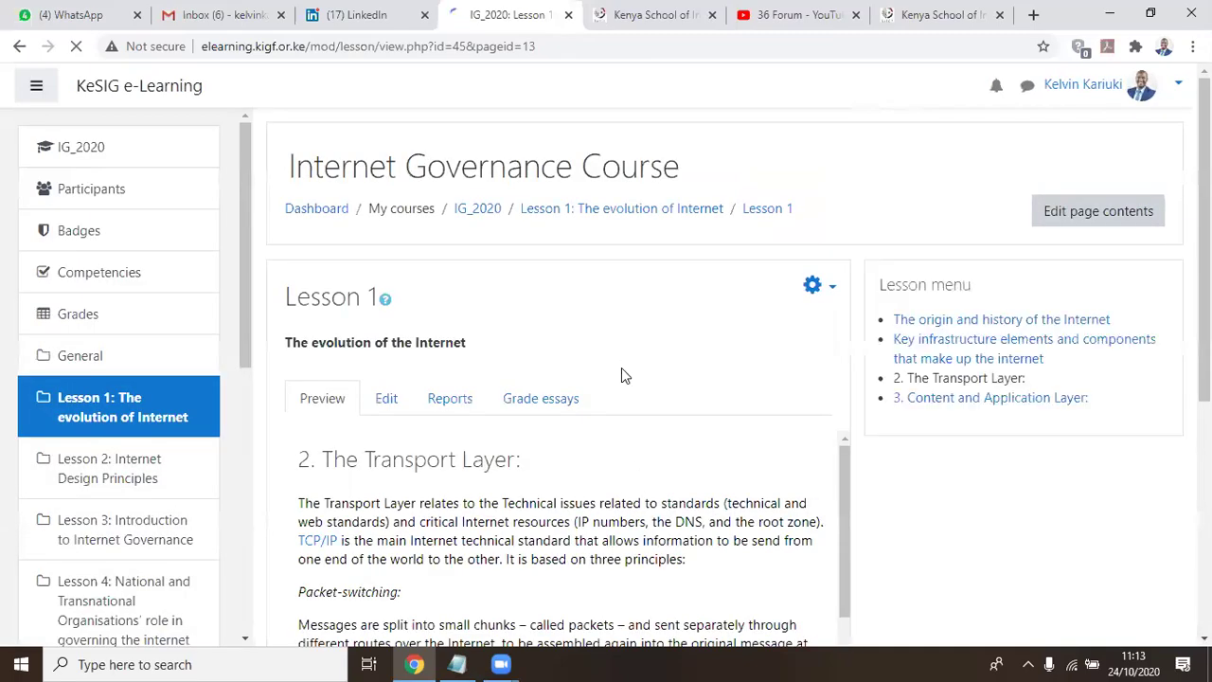
scroll(622, 376, "down", 3)
scroll(374, 180, "up", 1)
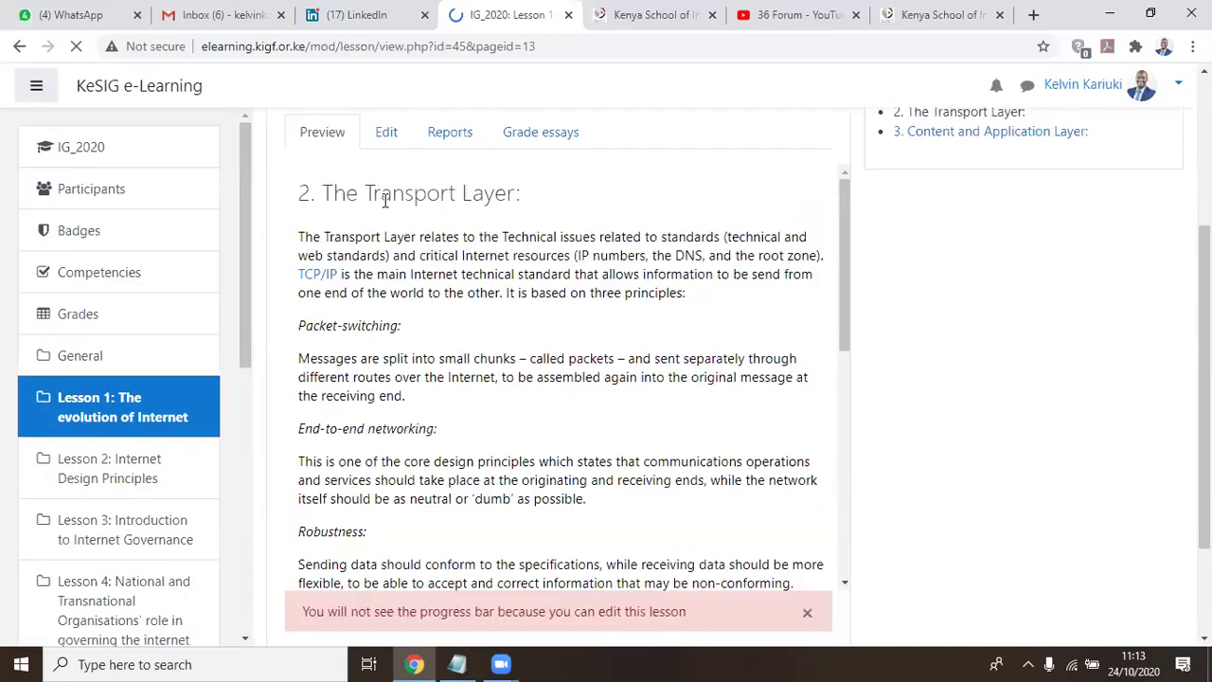
scroll(491, 347, "down", 2)
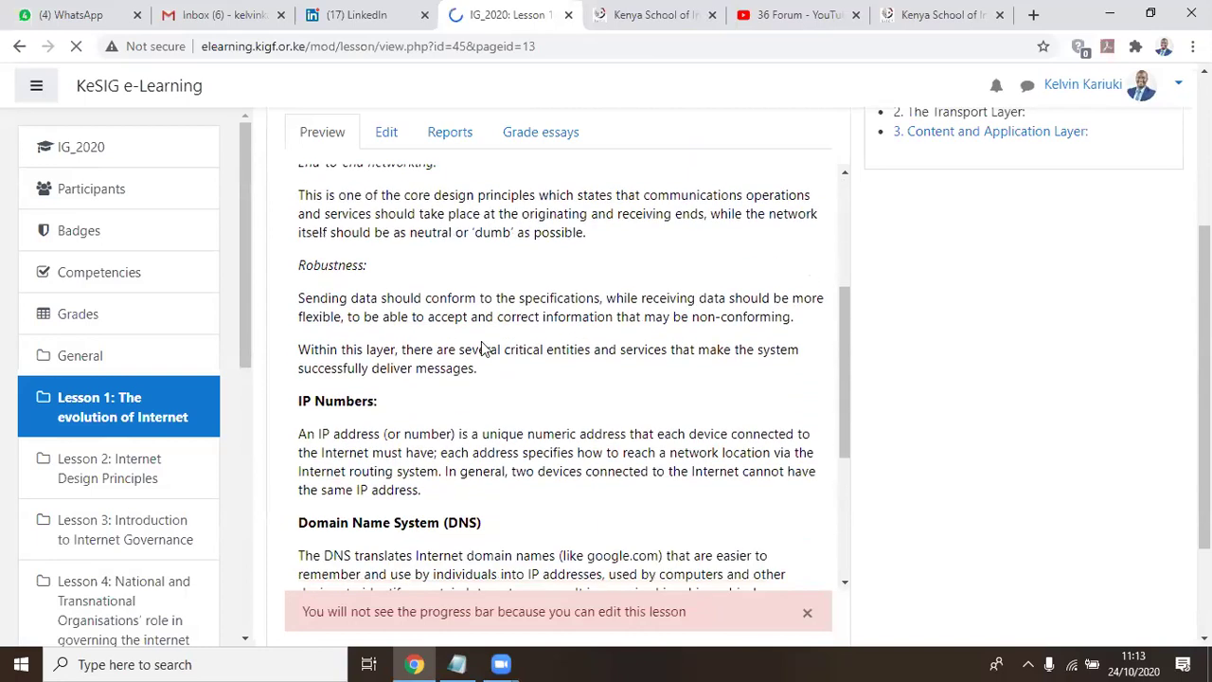
scroll(516, 388, "down", 2)
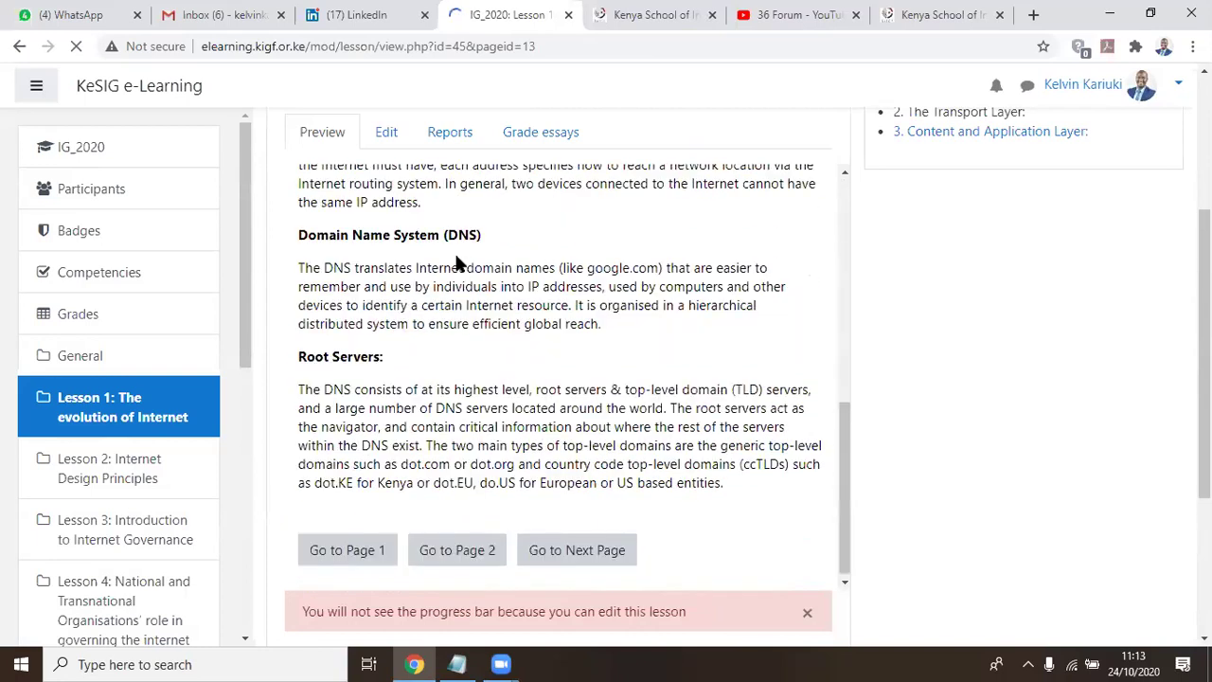
scroll(459, 265, "down", 1)
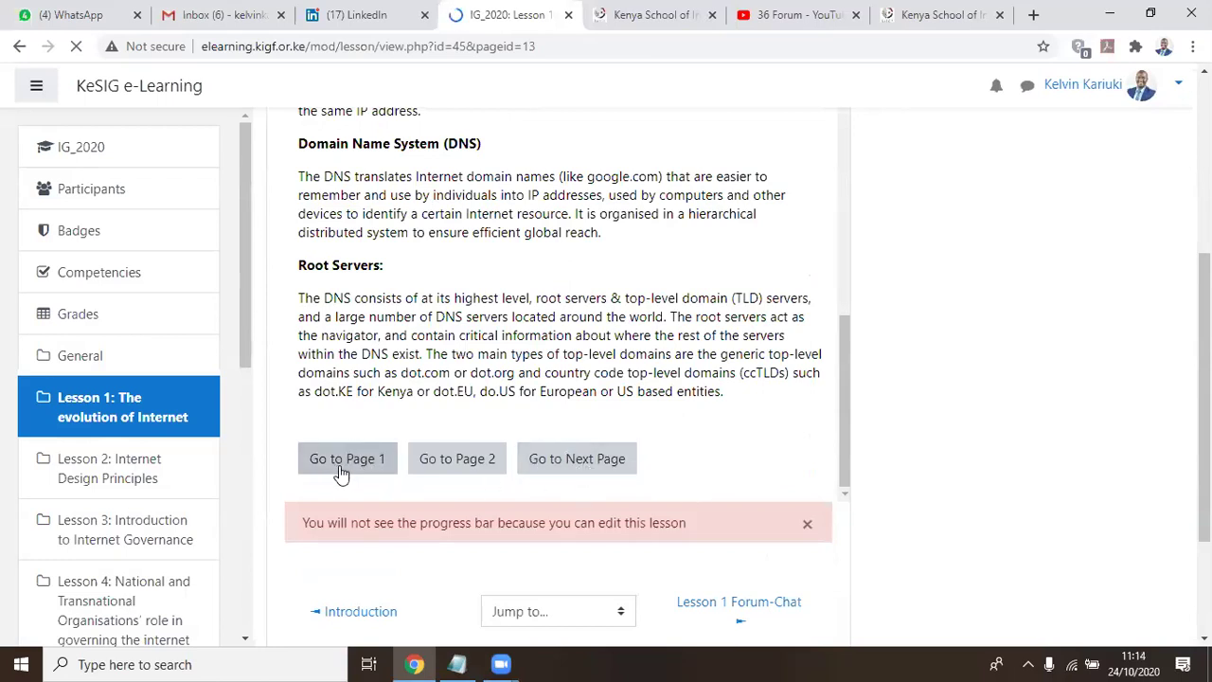
Advance to the Content and Application Layer page, read to its end, then go to page 1
left_click(610, 453)
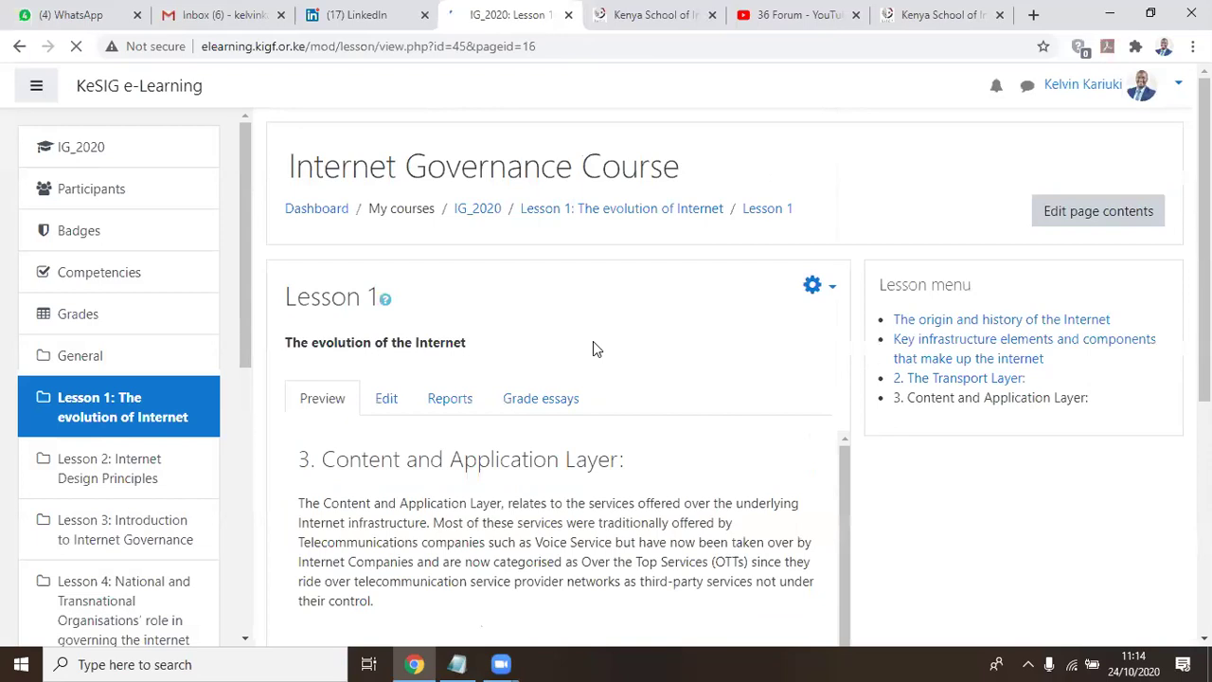
scroll(589, 356, "down", 3)
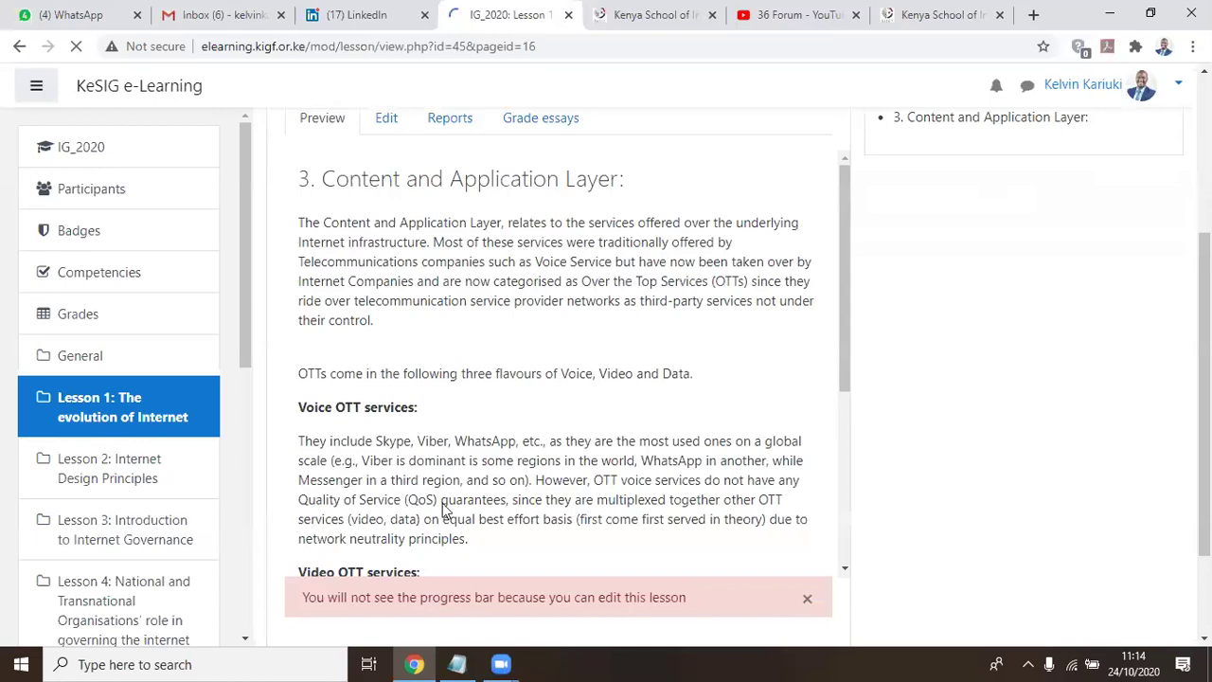
scroll(403, 544, "down", 3)
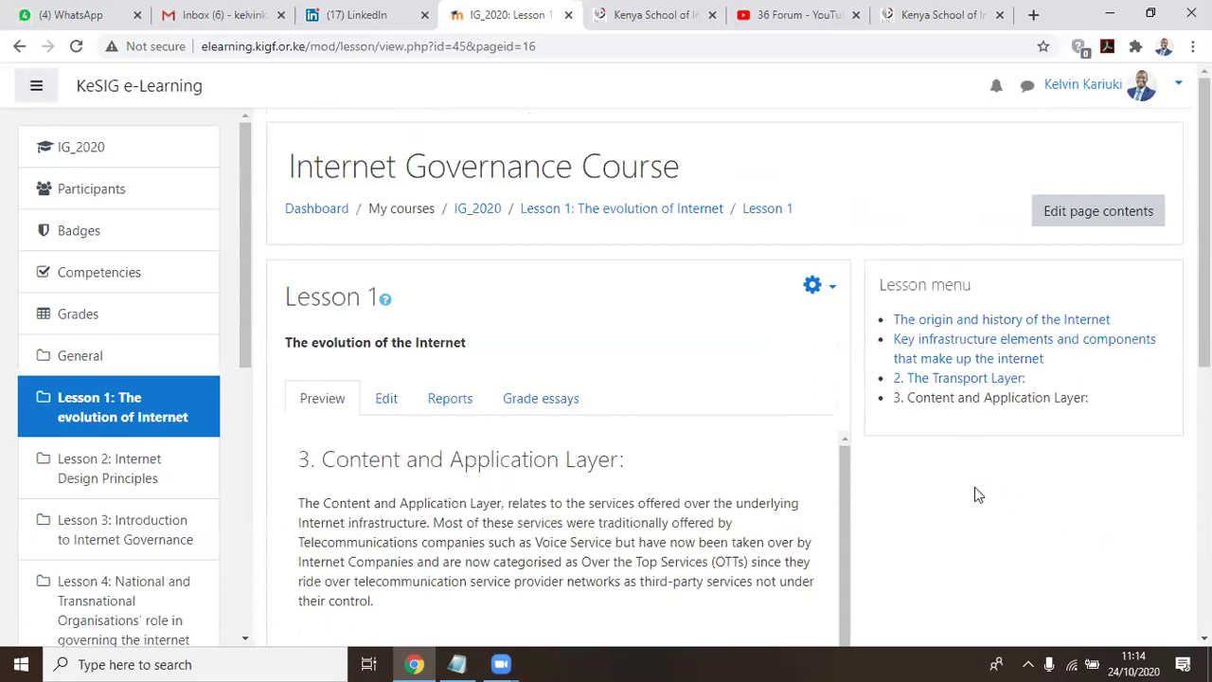
scroll(976, 489, "down", 2)
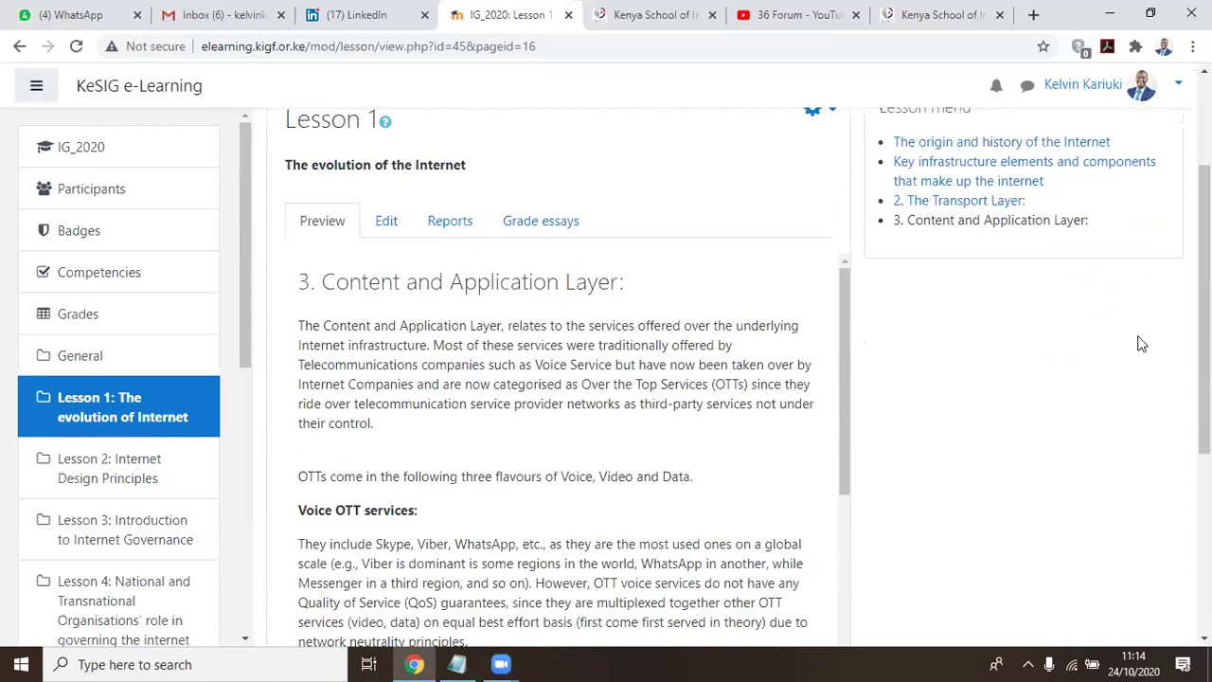
scroll(1139, 344, "down", 2)
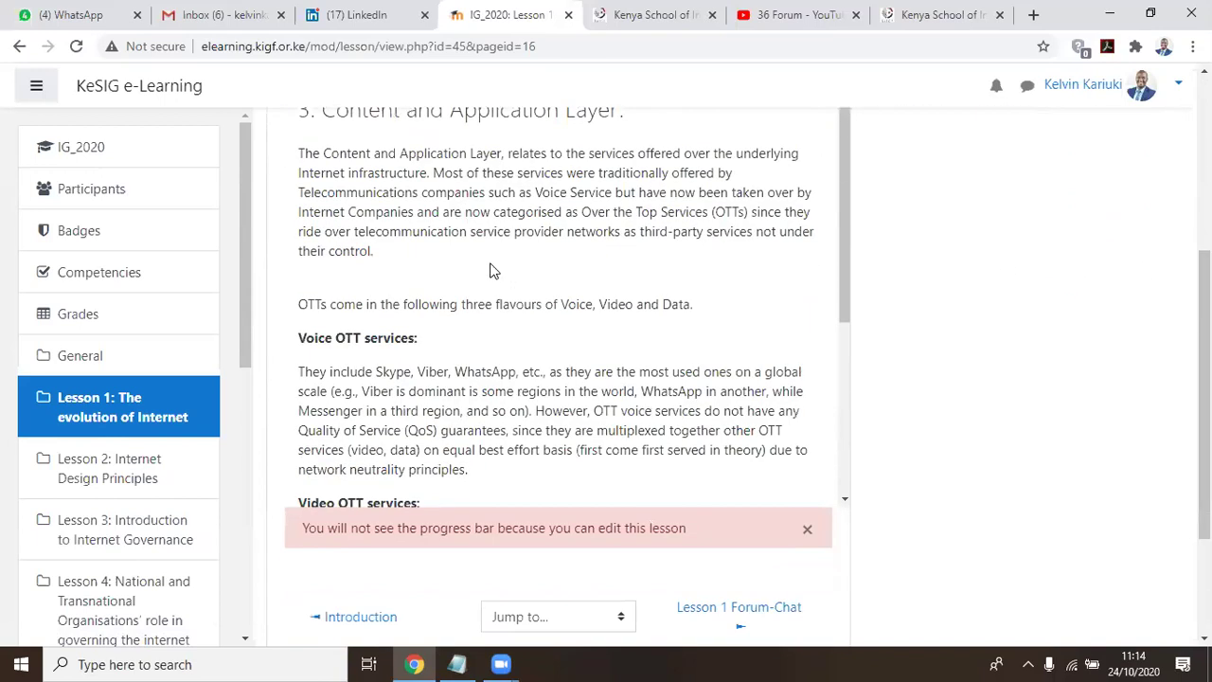
scroll(499, 275, "down", 3)
scroll(499, 273, "down", 3)
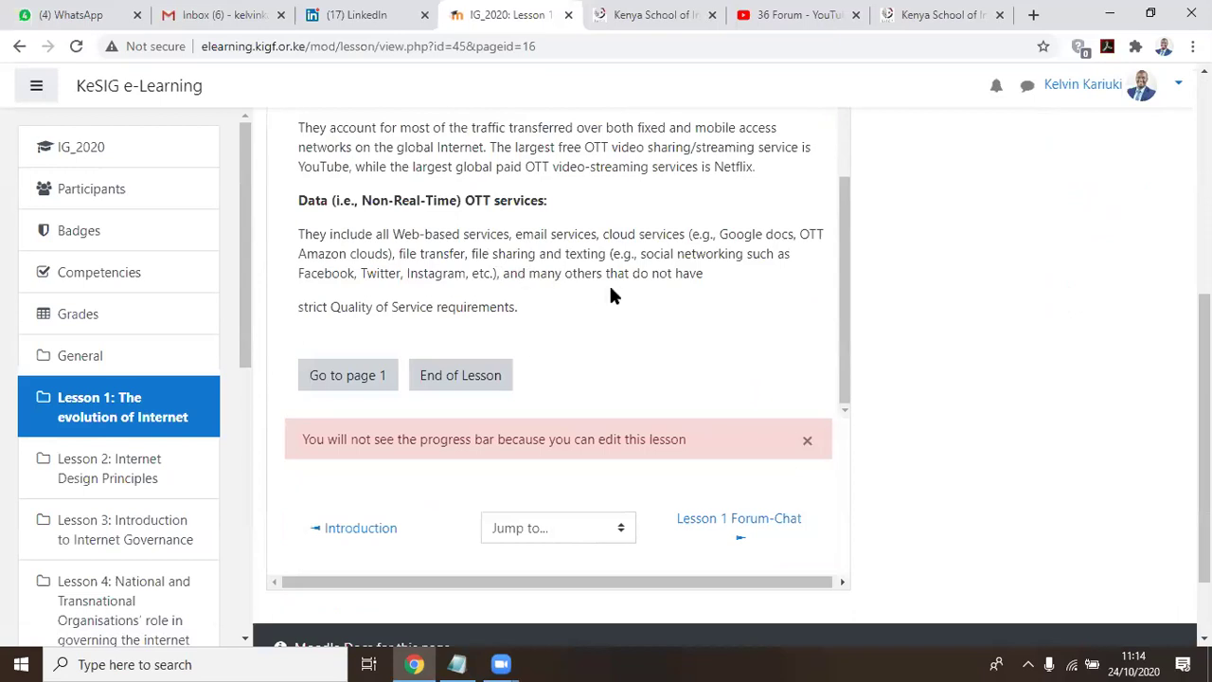
scroll(637, 304, "down", 3)
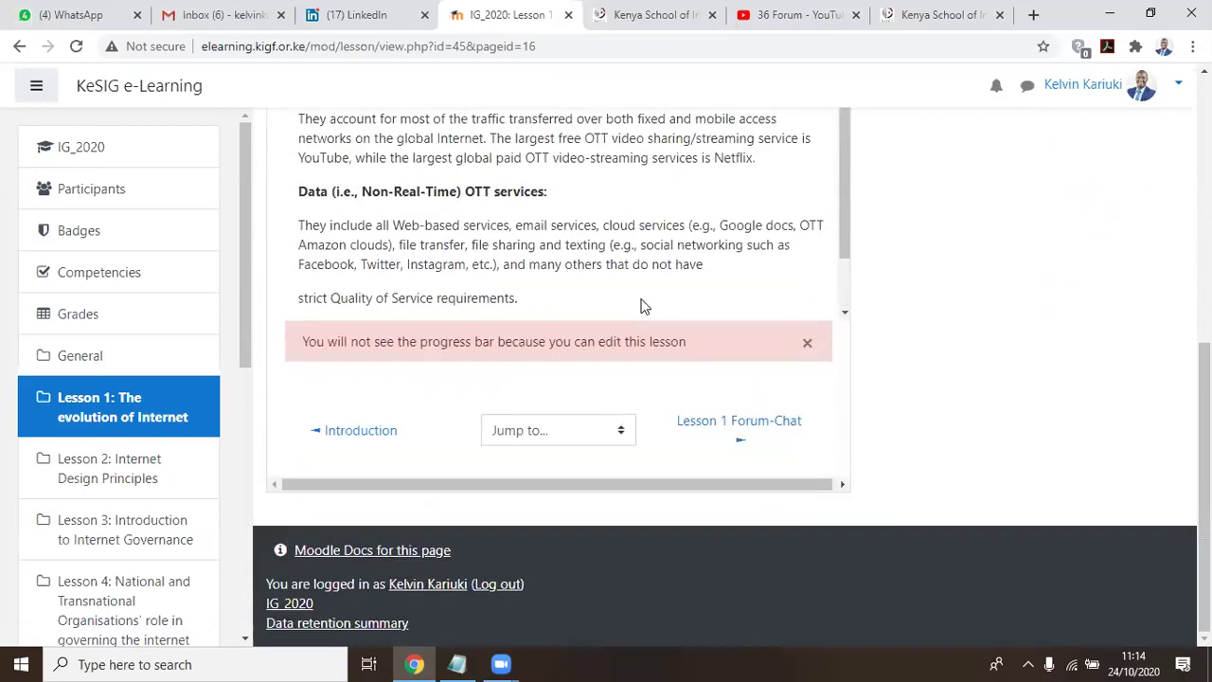
scroll(1066, 246, "up", 3)
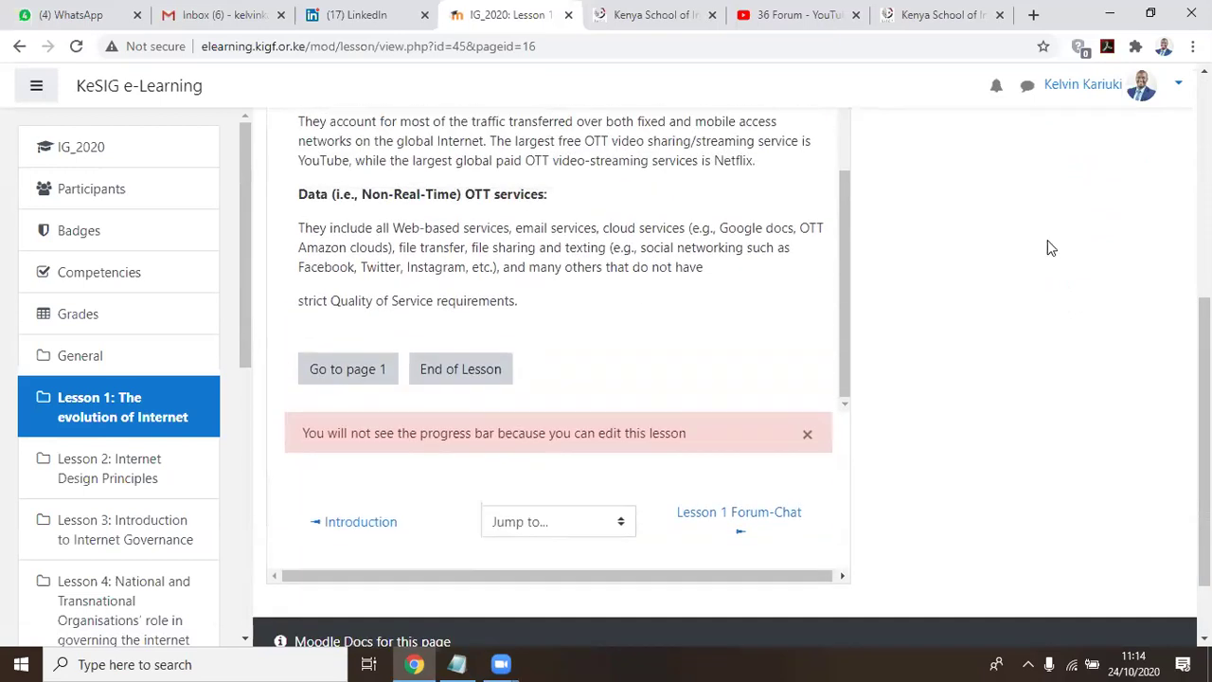
scroll(353, 293, "down", 3)
left_click(351, 287)
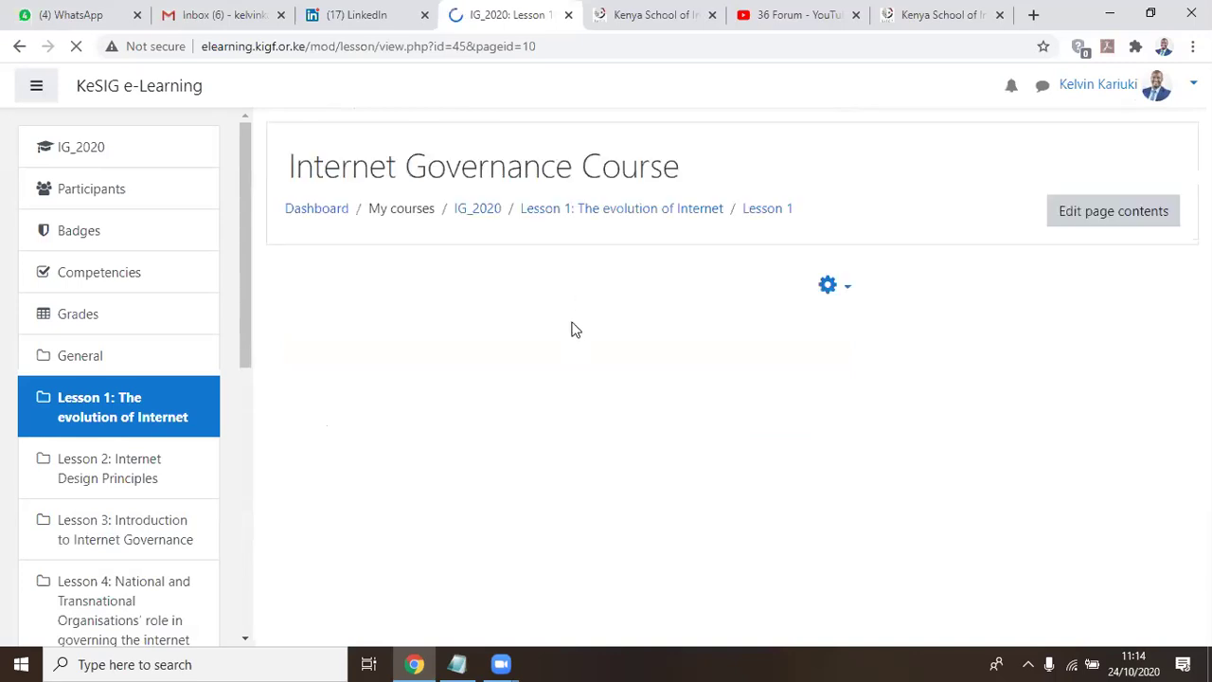
Scroll the origin and history page down to the Brief History of Internet link
scroll(569, 379, "down", 2)
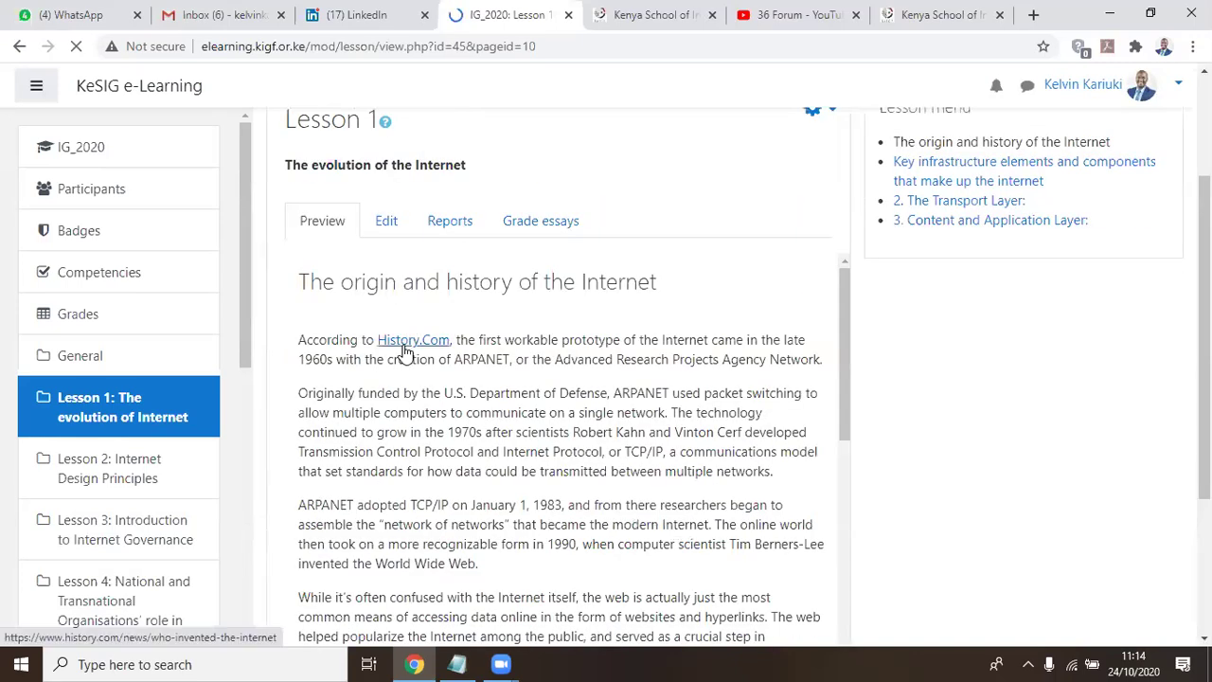
scroll(757, 360, "down", 3)
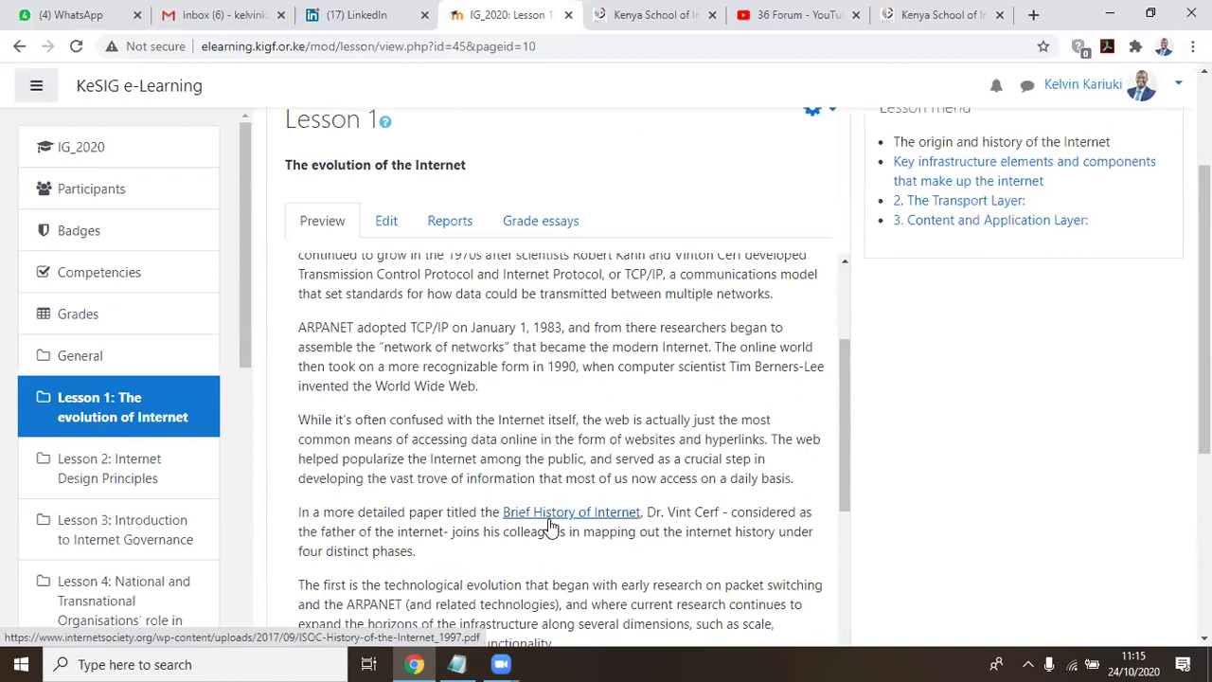
left_click(550, 521)
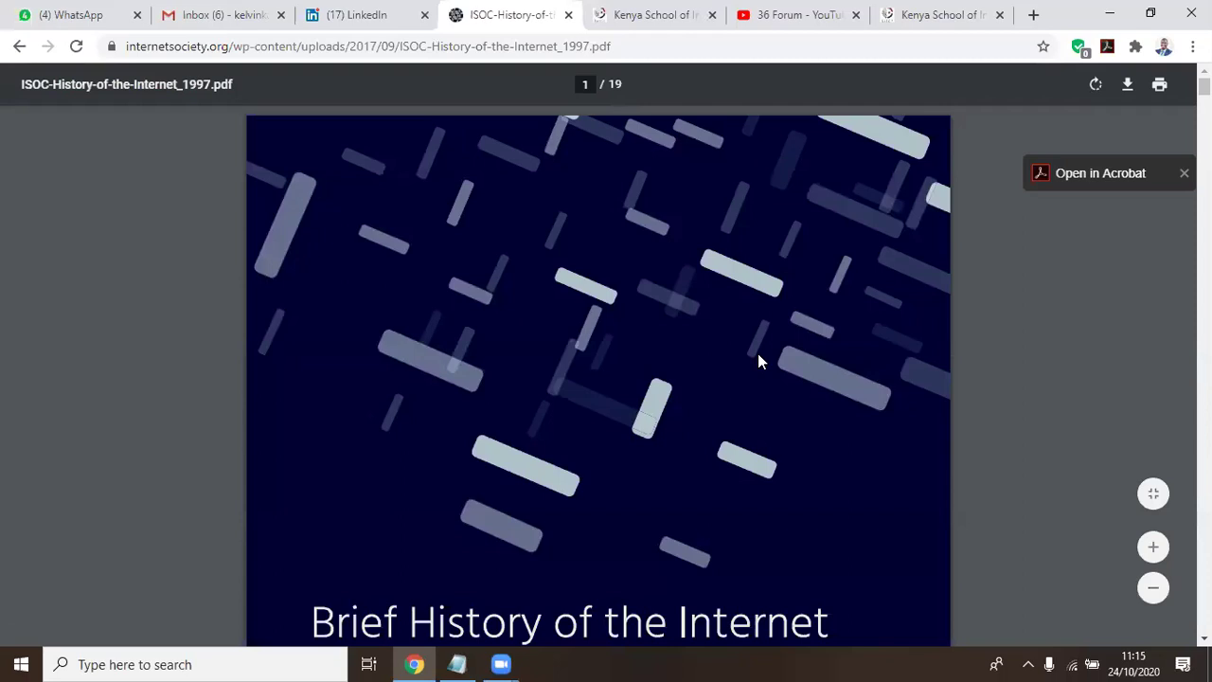
scroll(485, 268, "down", 3)
scroll(485, 275, "down", 5)
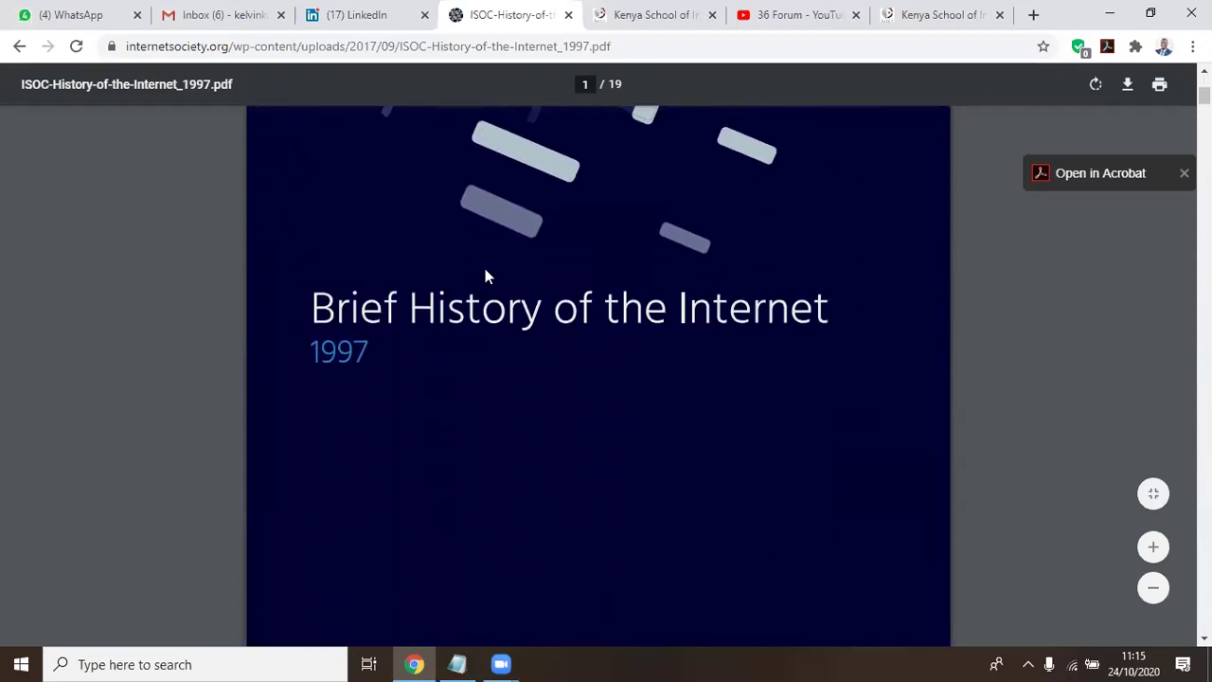
scroll(485, 274, "down", 5)
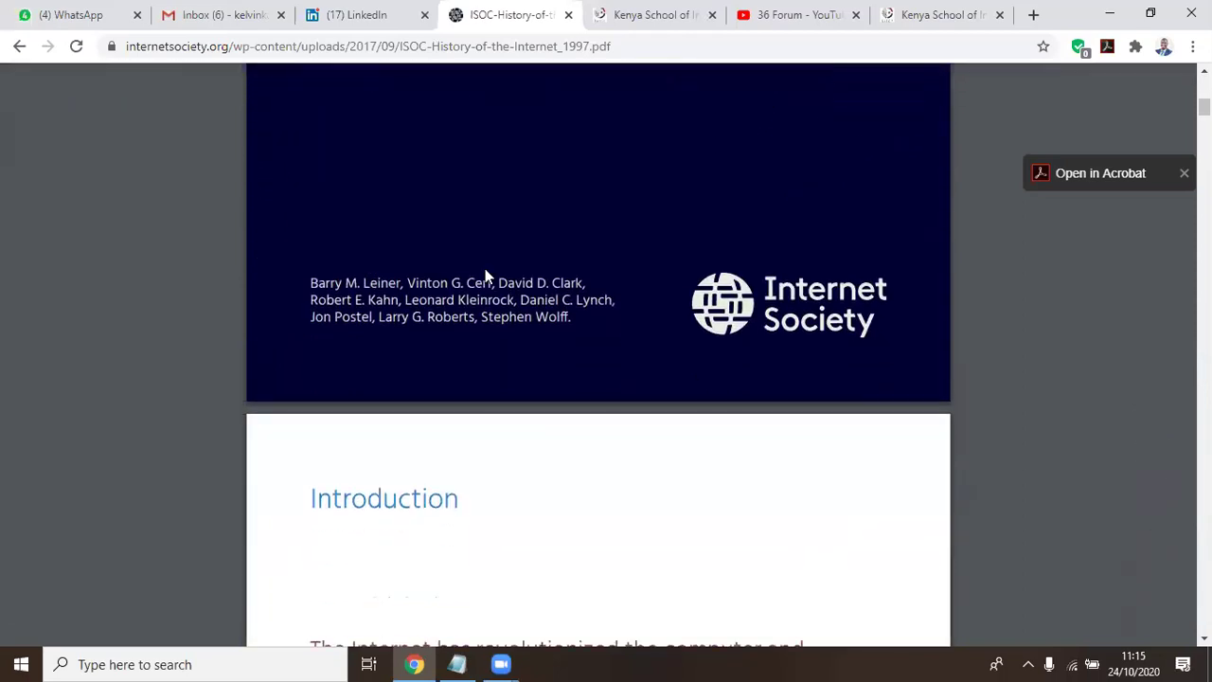
scroll(482, 273, "down", 15)
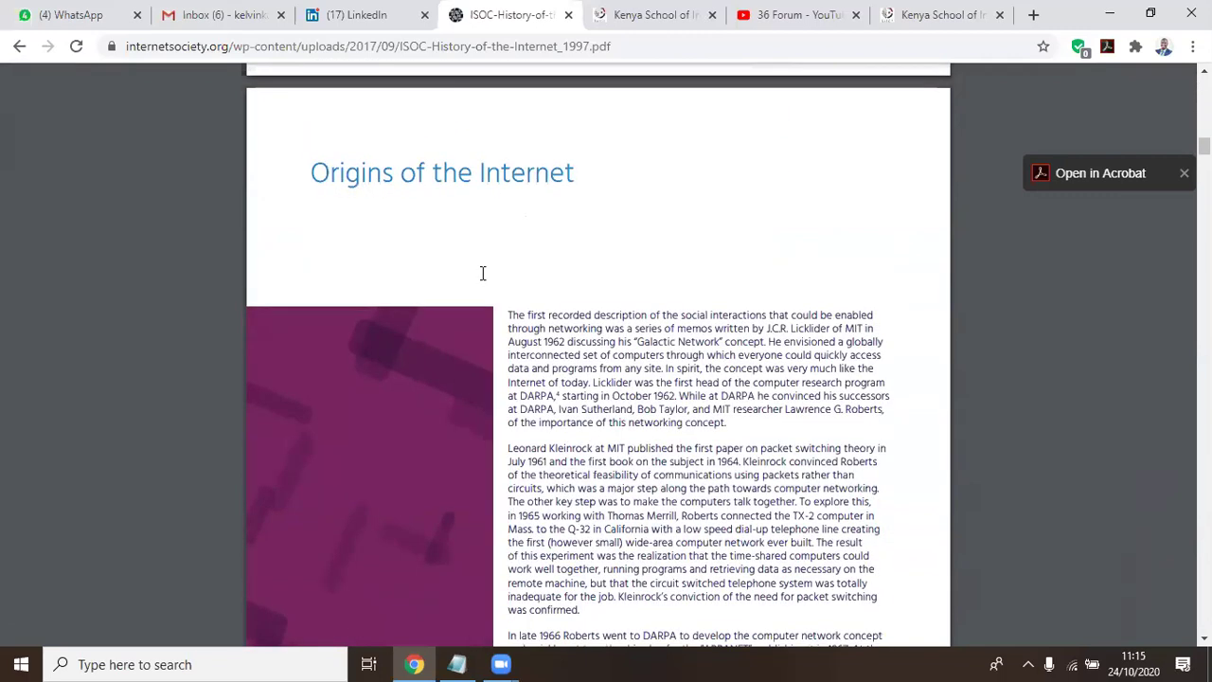
scroll(482, 273, "down", 4)
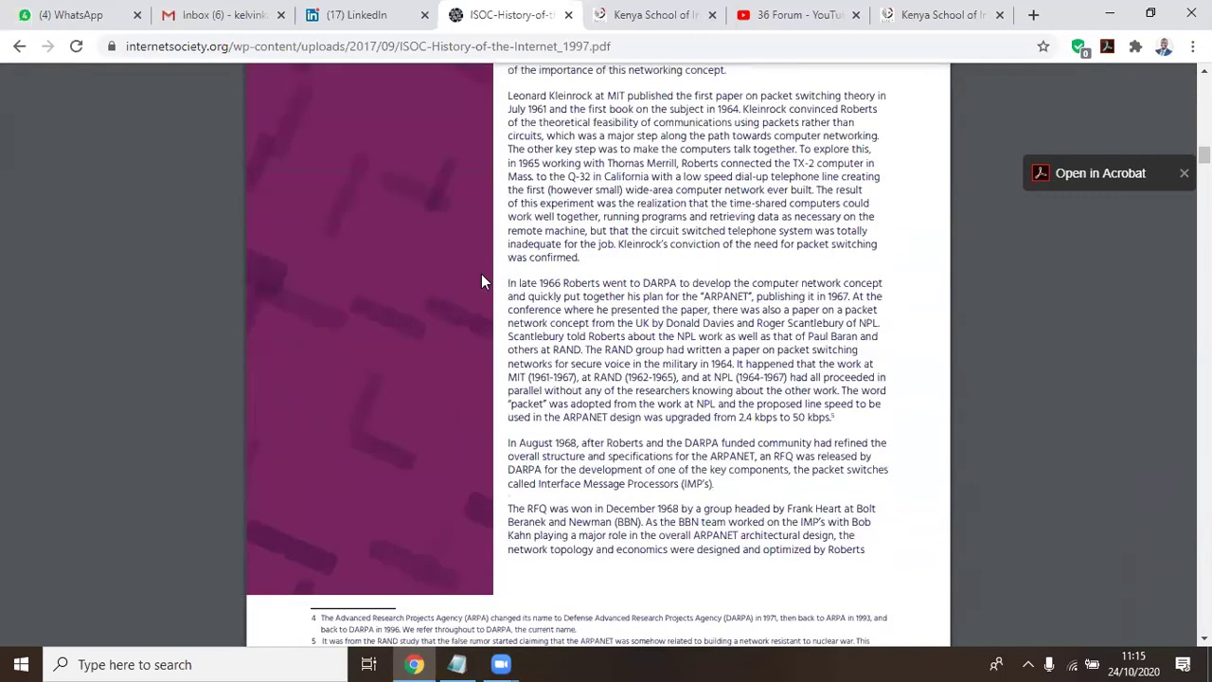
scroll(481, 274, "down", 9)
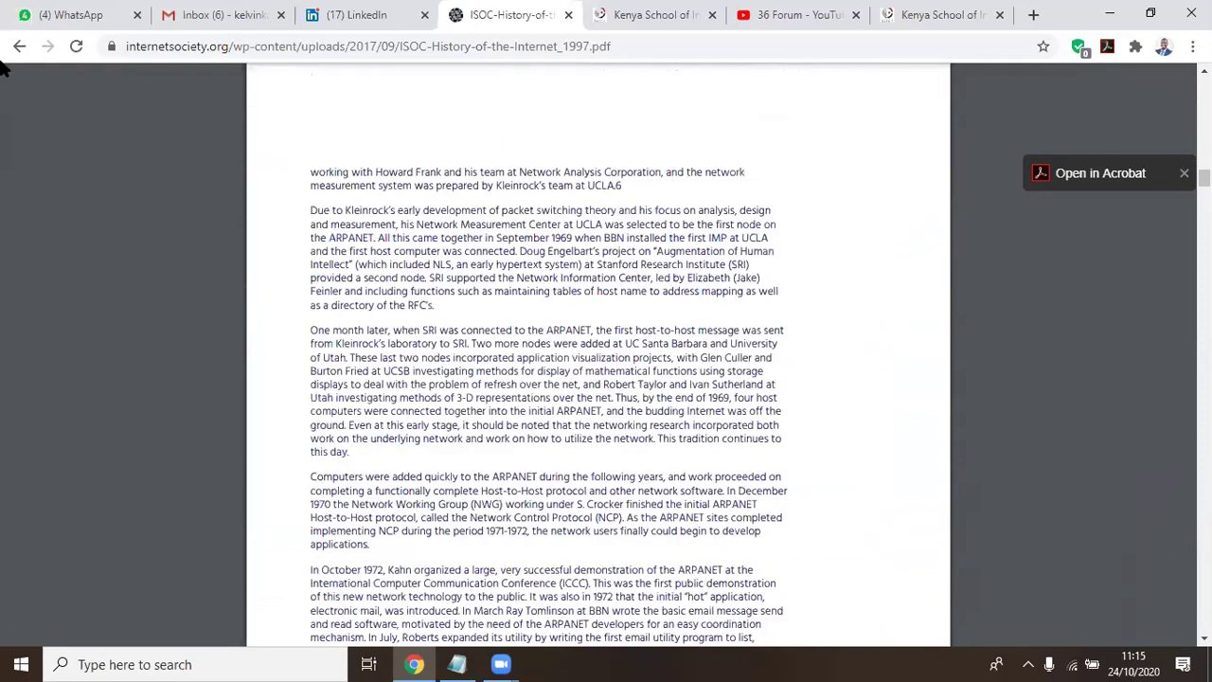
left_click(18, 46)
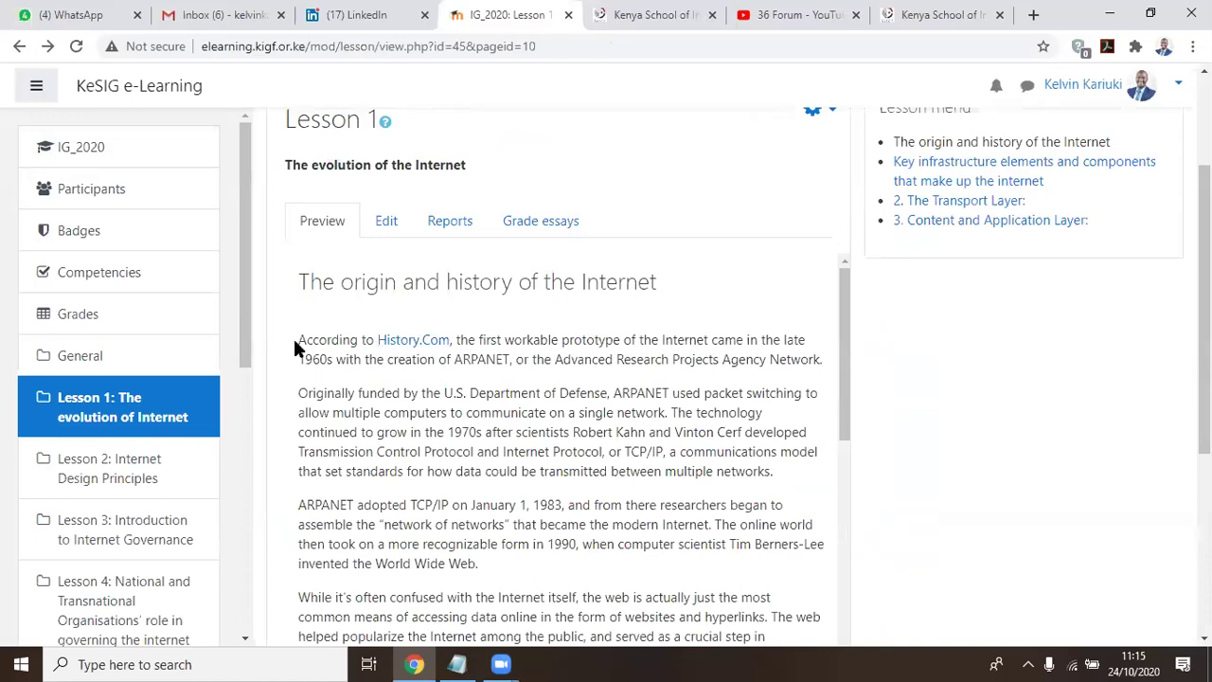
scroll(599, 435, "down", 7)
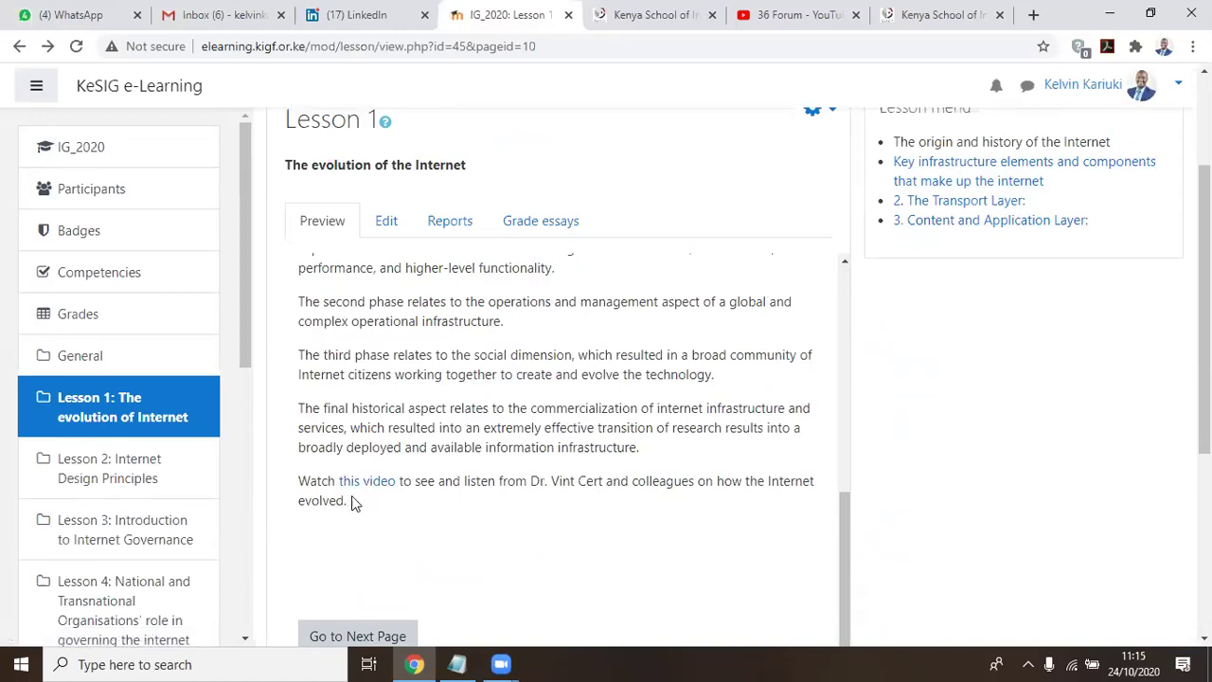
scroll(363, 407, "up", 1)
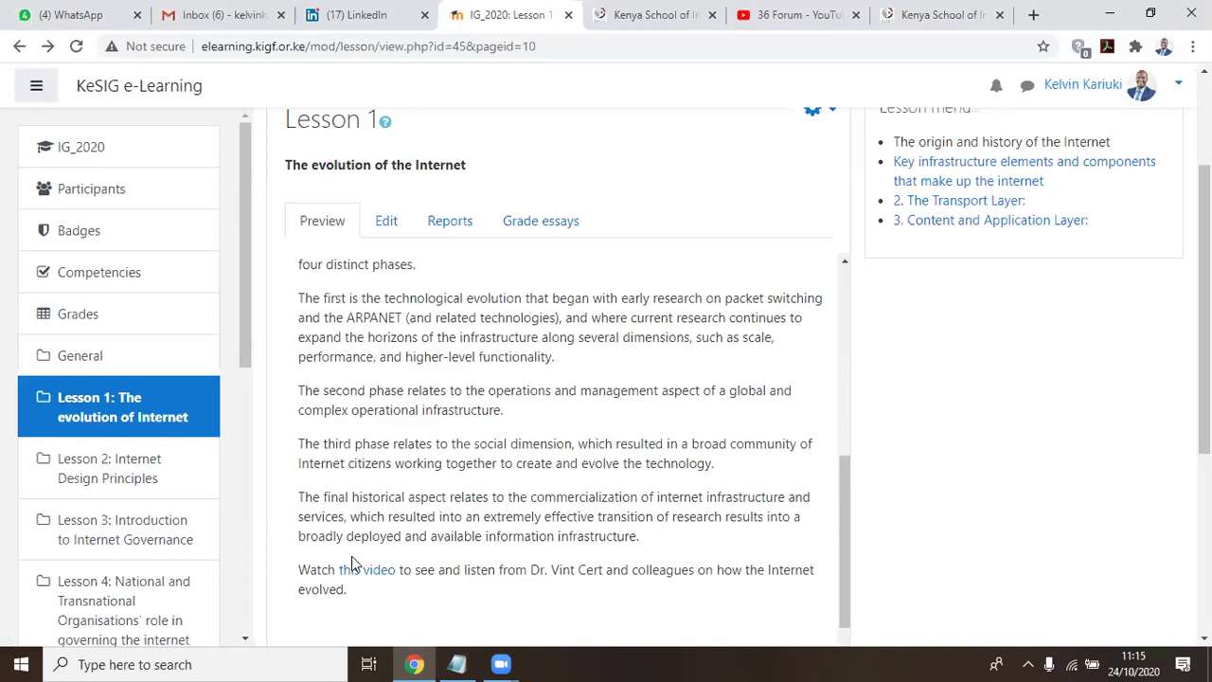
scroll(454, 383, "up", 2)
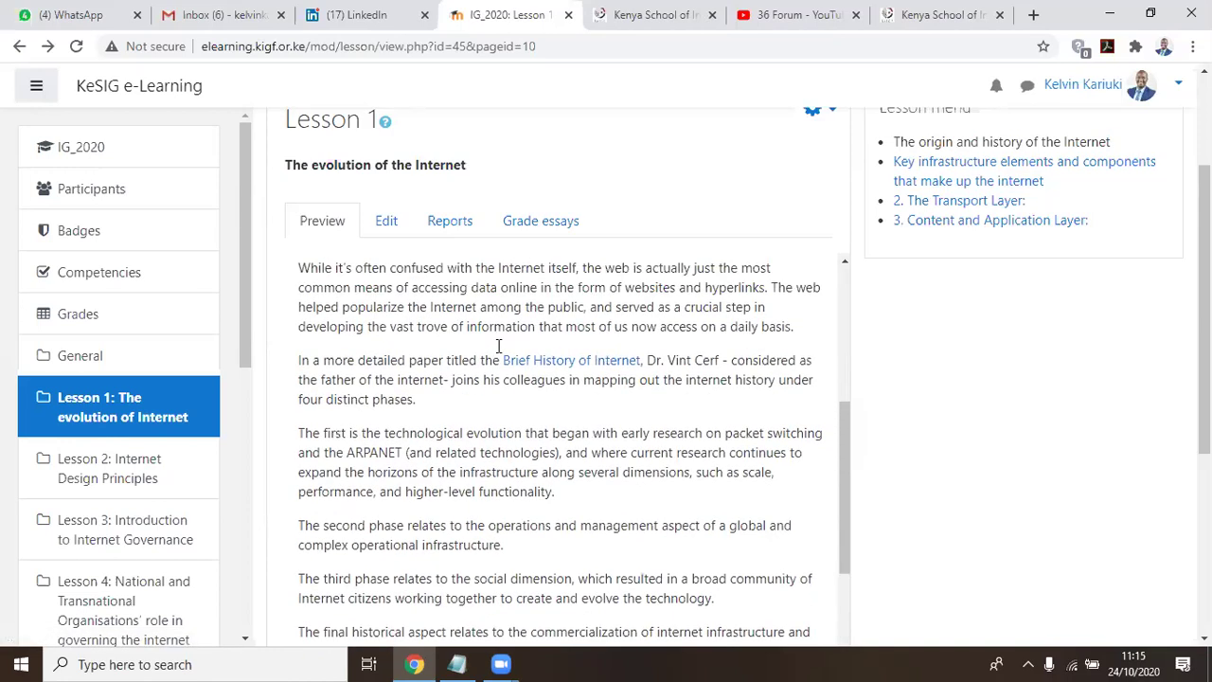
scroll(530, 370, "up", 1)
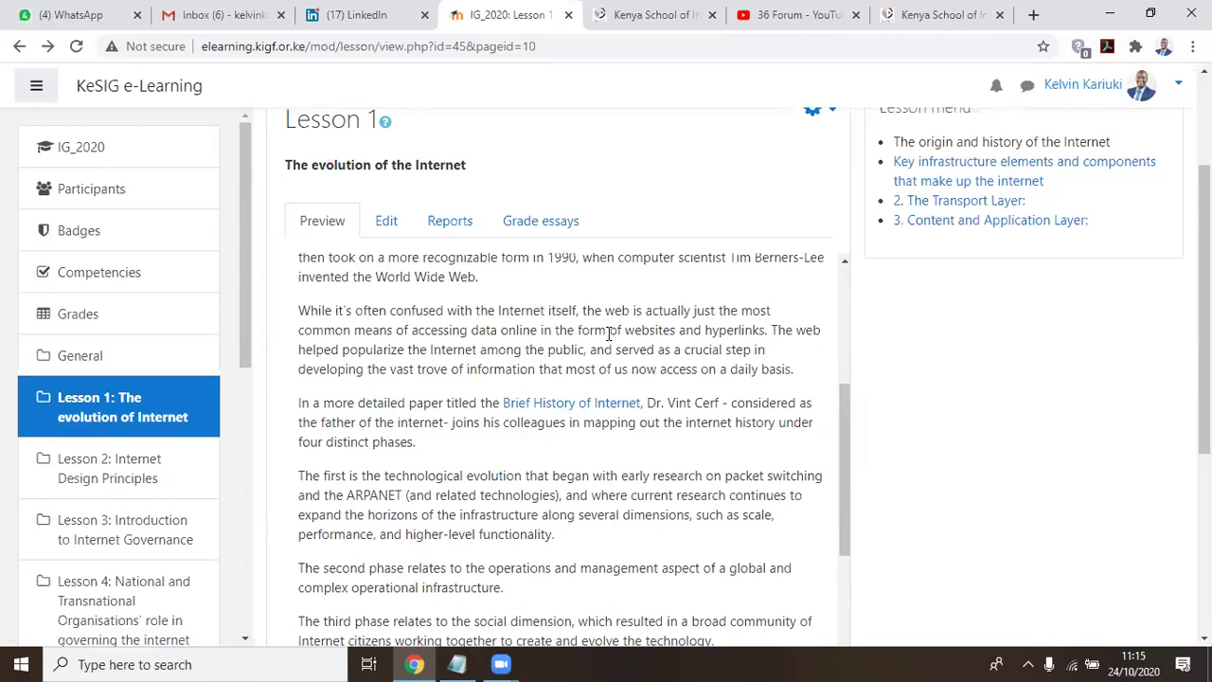
scroll(555, 490, "down", 3)
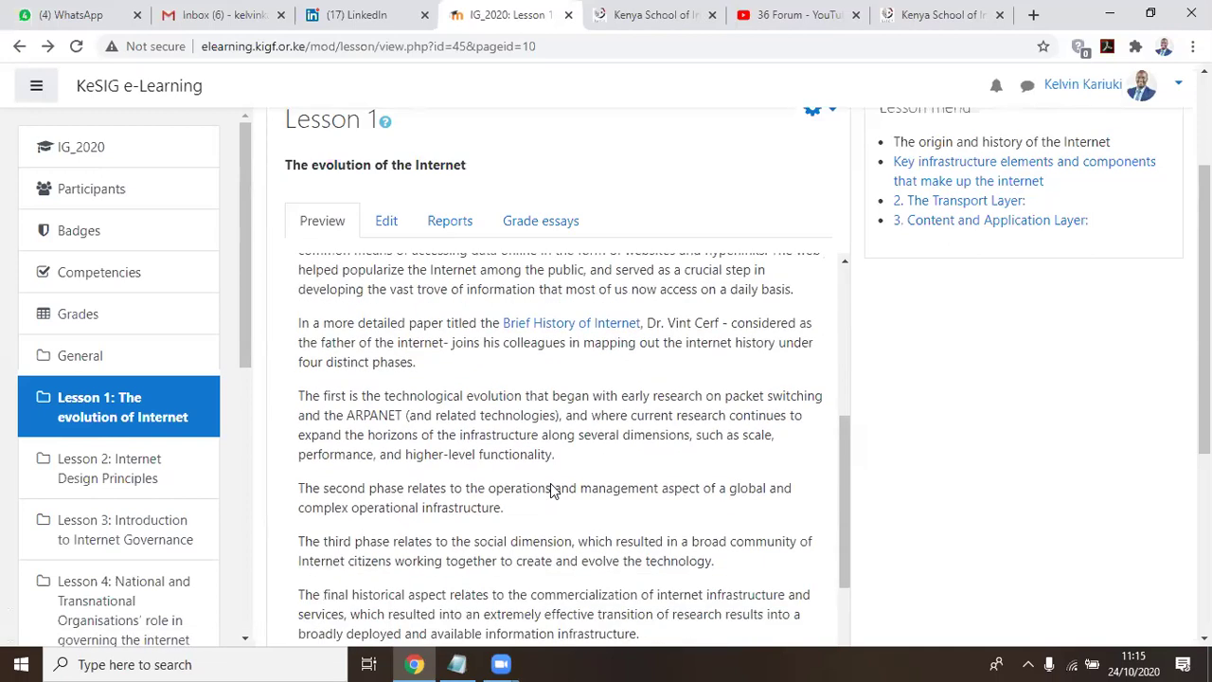
scroll(560, 539, "down", 5)
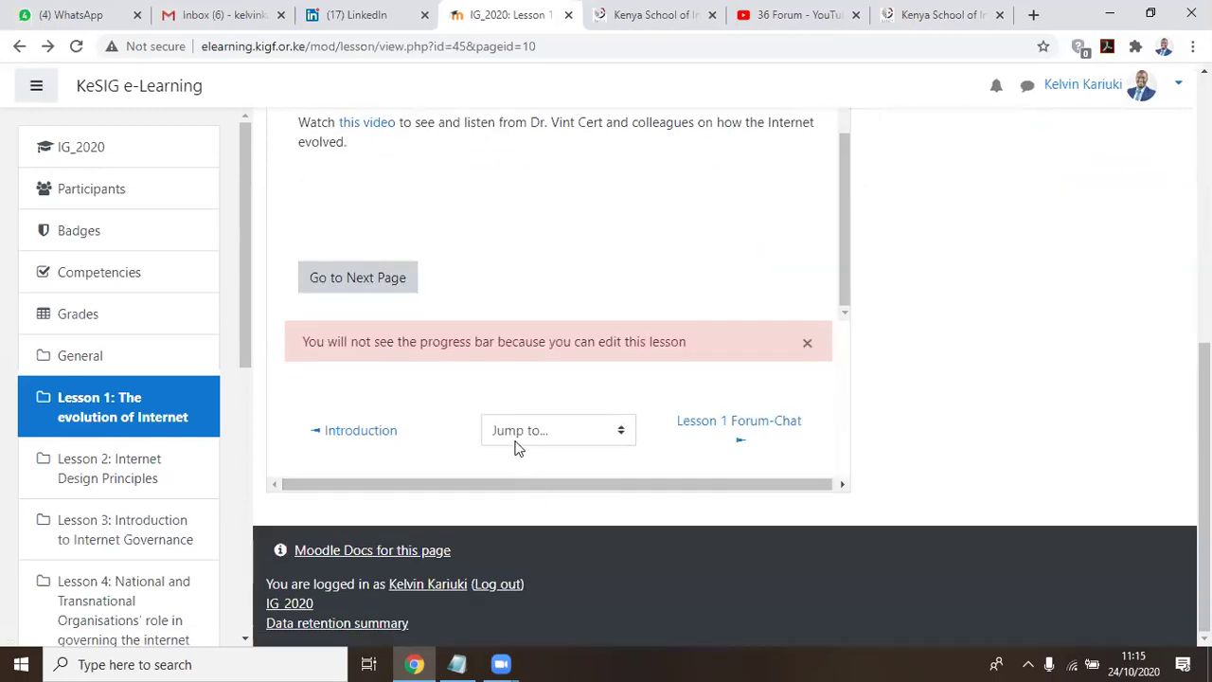
scroll(388, 266, "up", 2)
scroll(468, 320, "up", 5)
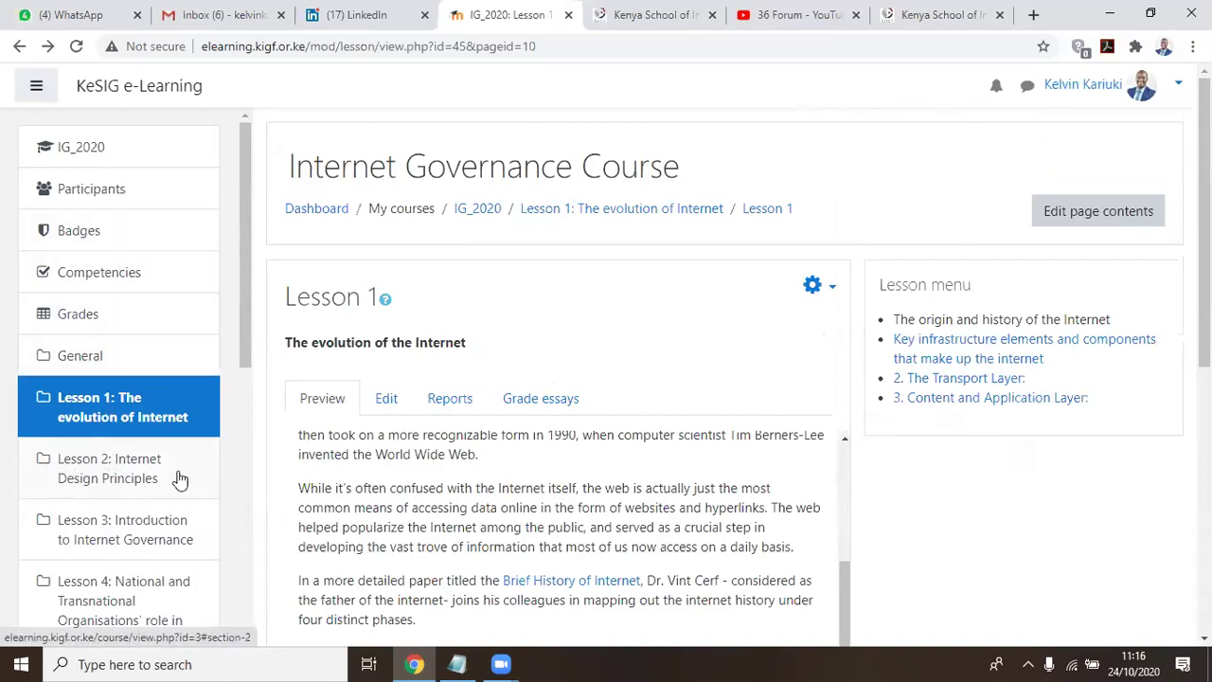
Go back to the IG_2020 course page from the left navigation and turn editing on
left_click(68, 150)
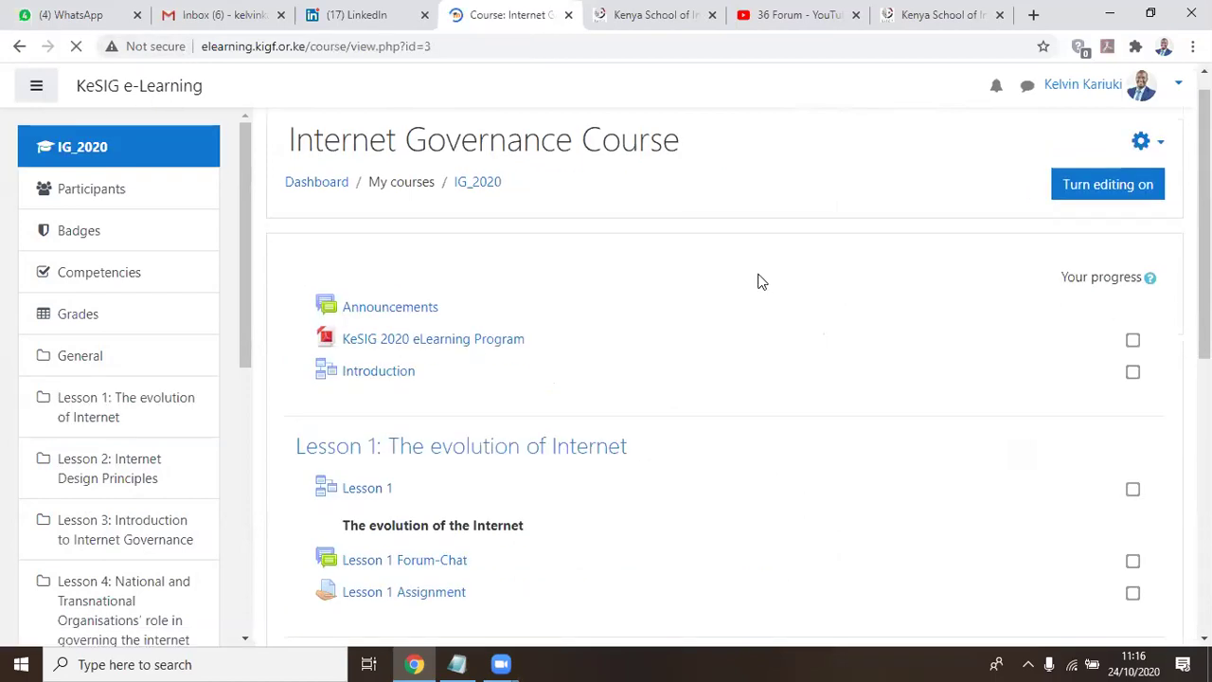
scroll(411, 433, "down", 3)
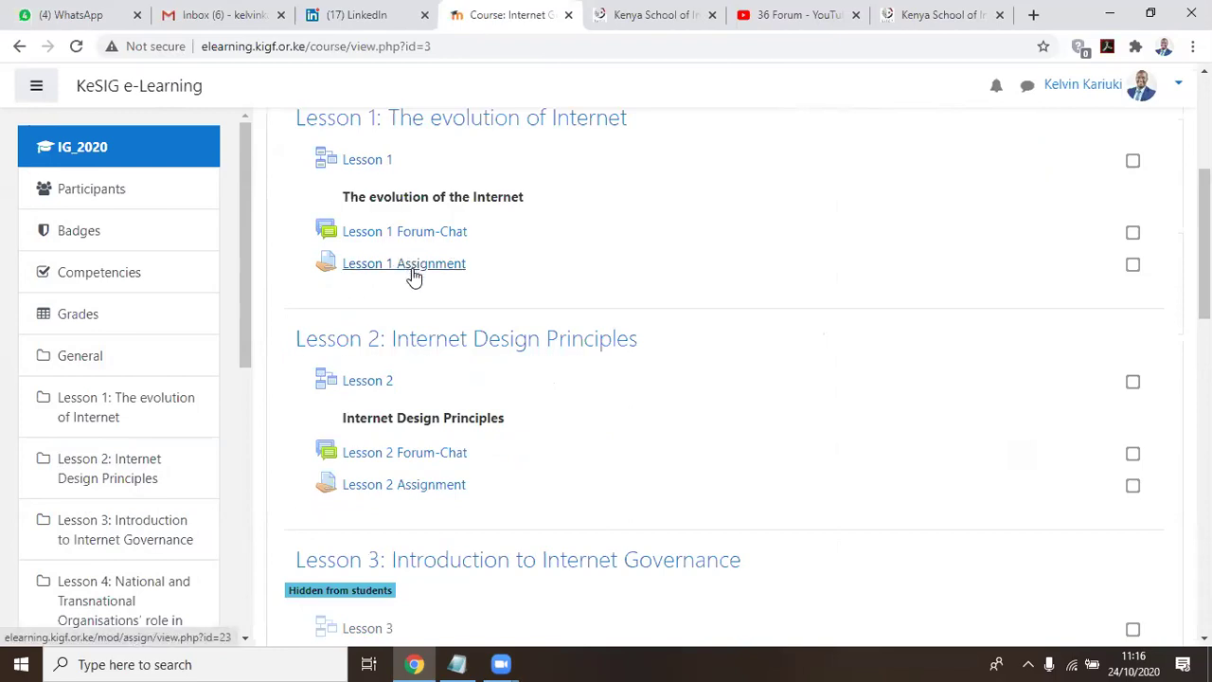
scroll(417, 284, "up", 1)
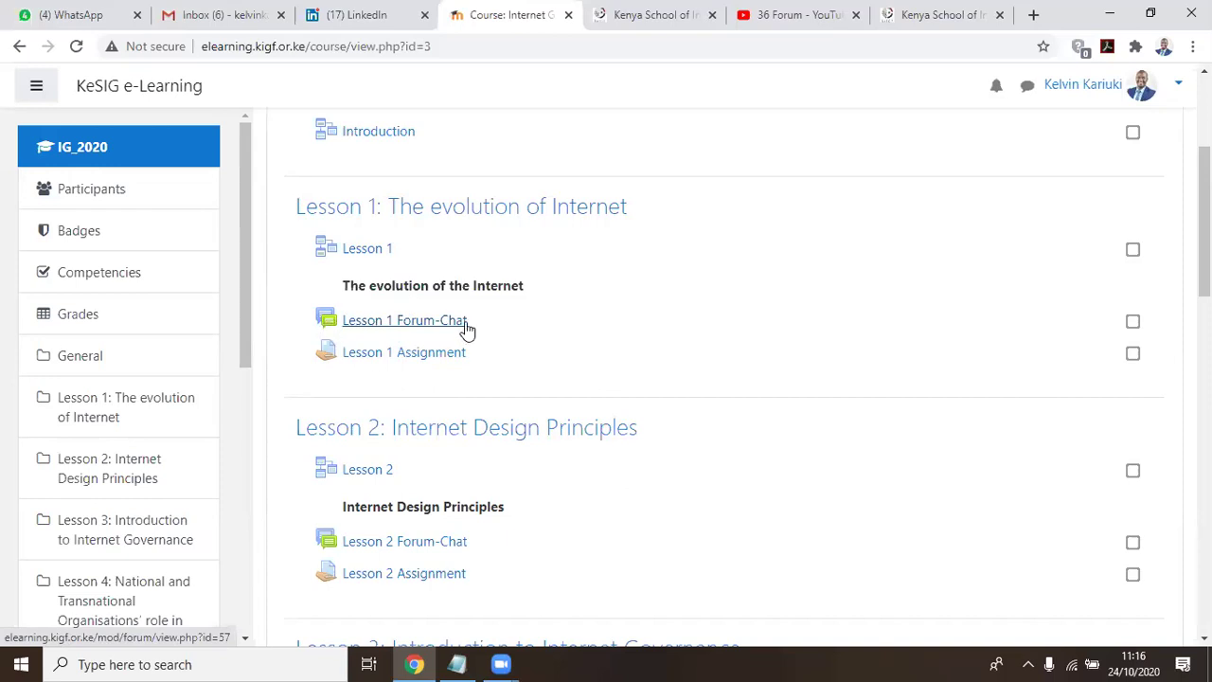
scroll(1063, 319, "up", 3)
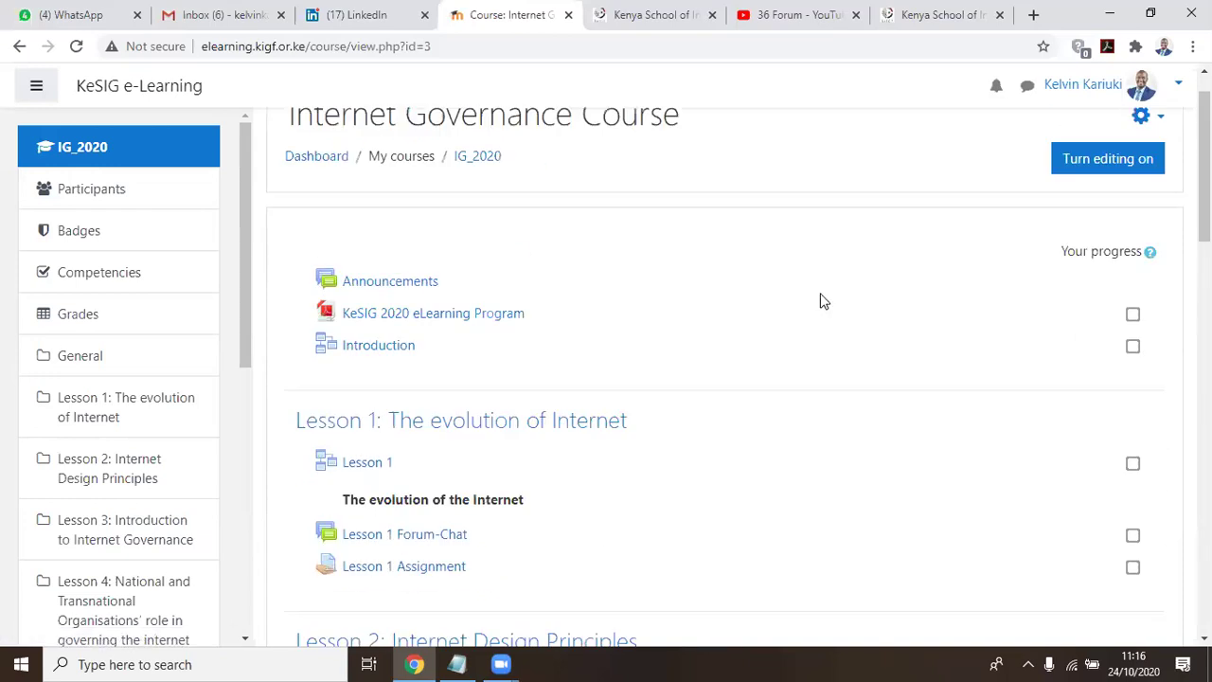
left_click(1065, 213)
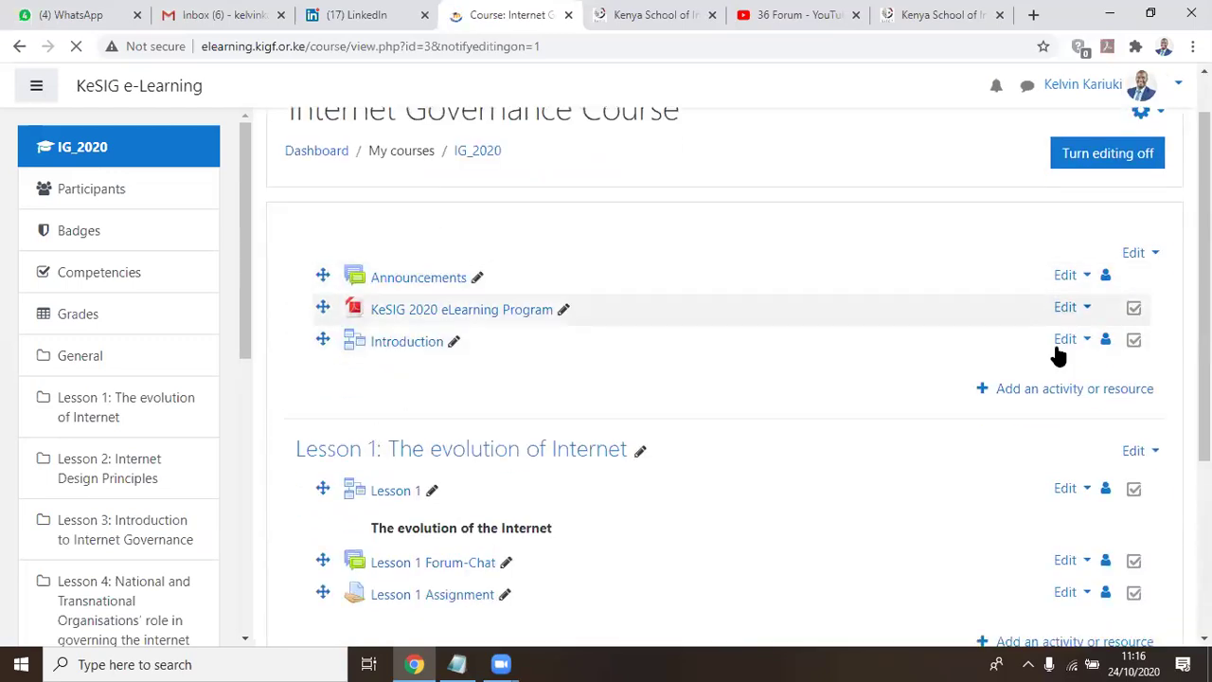
Open the activity chooser for the general section and scroll its list of activities
left_click(1014, 398)
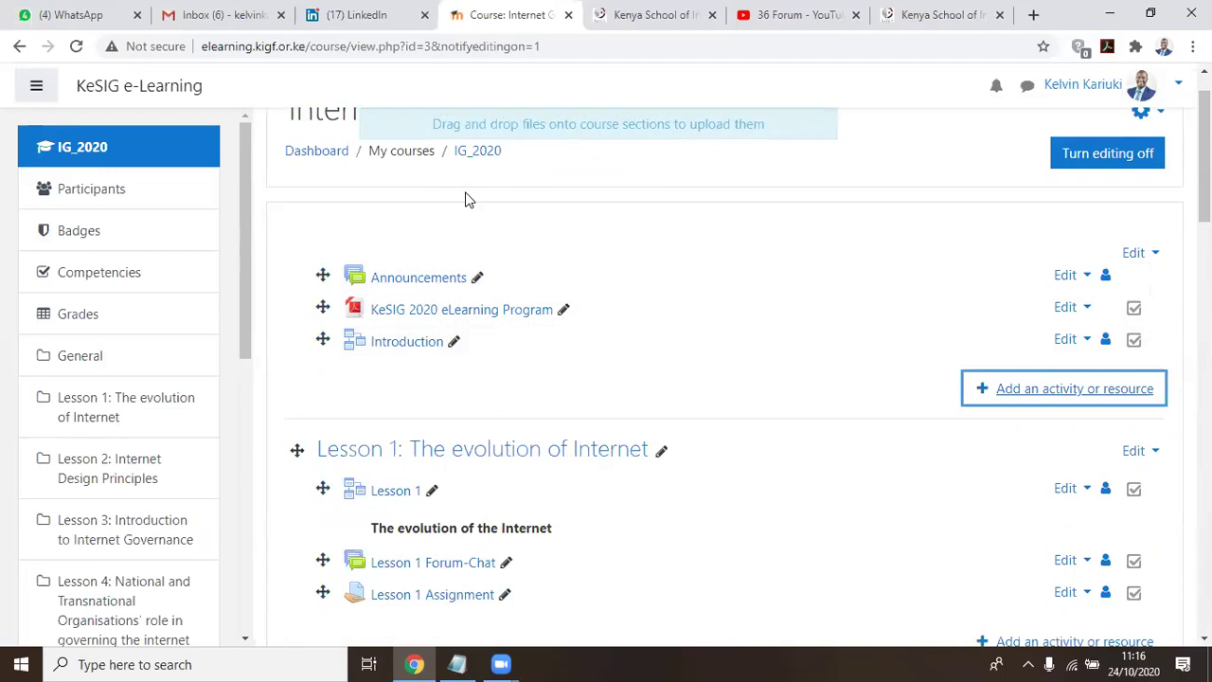
left_click(1012, 393)
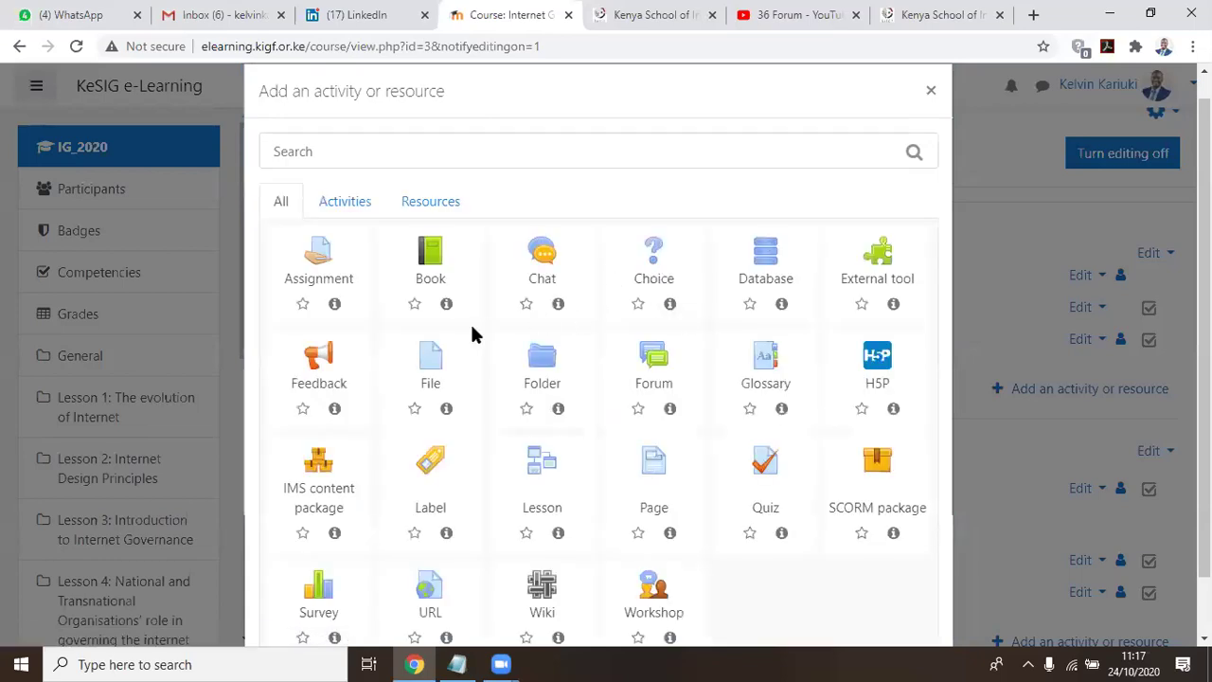
scroll(473, 334, "down", 1)
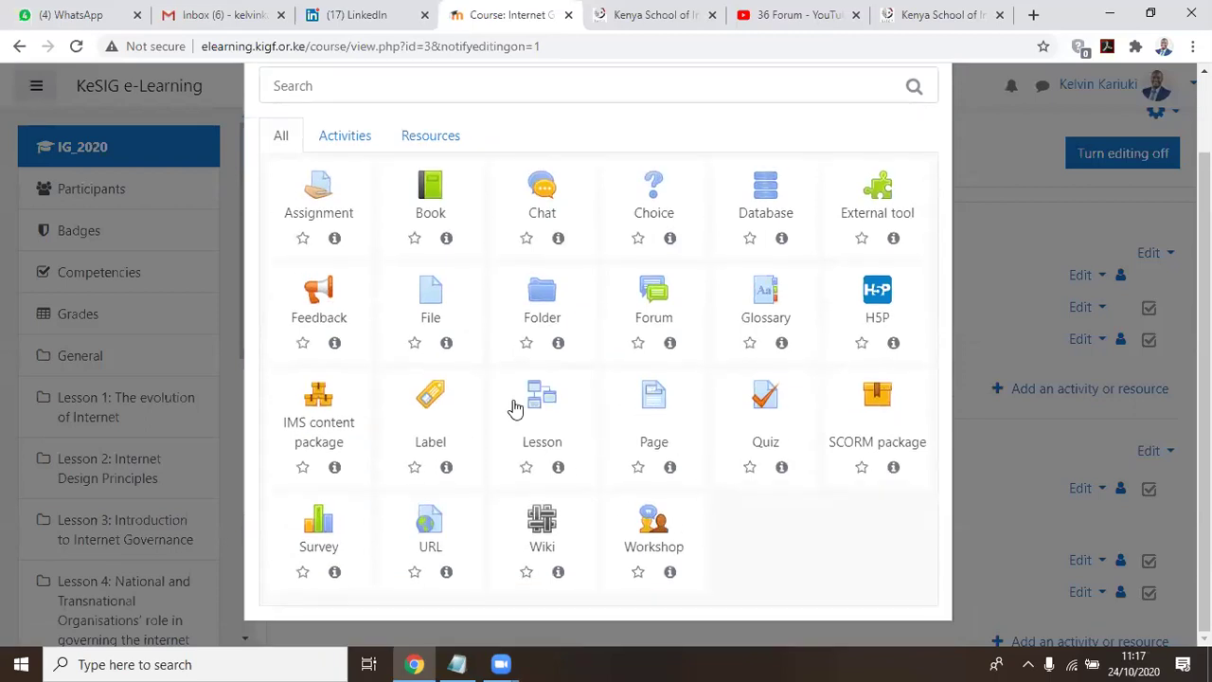
Add a new Forum activity and name it 'Introduce Yourself'
left_click(655, 291)
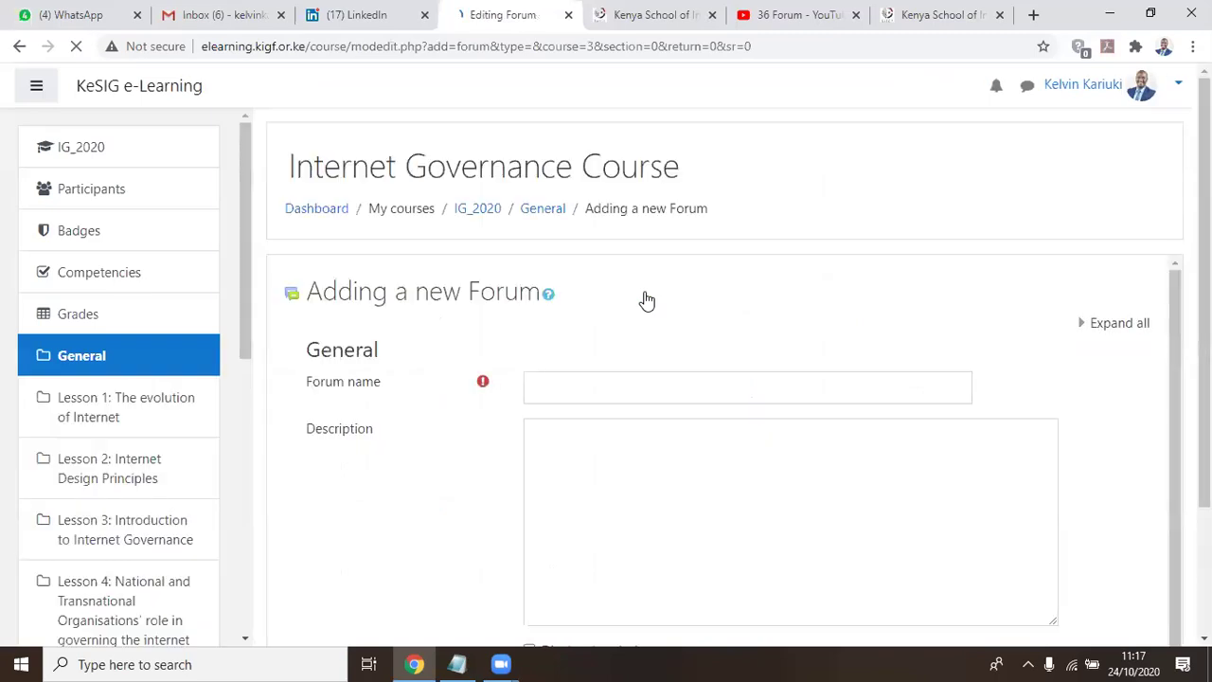
scroll(644, 308, "down", 1)
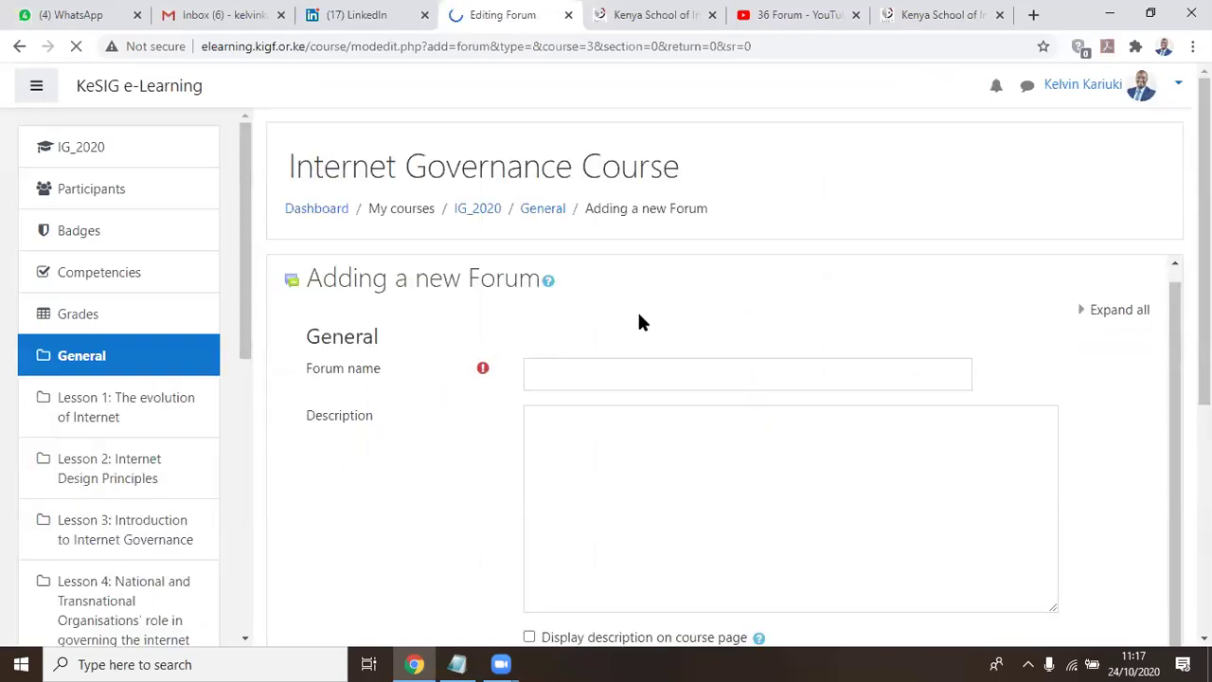
scroll(635, 339, "down", 1)
left_click(569, 296)
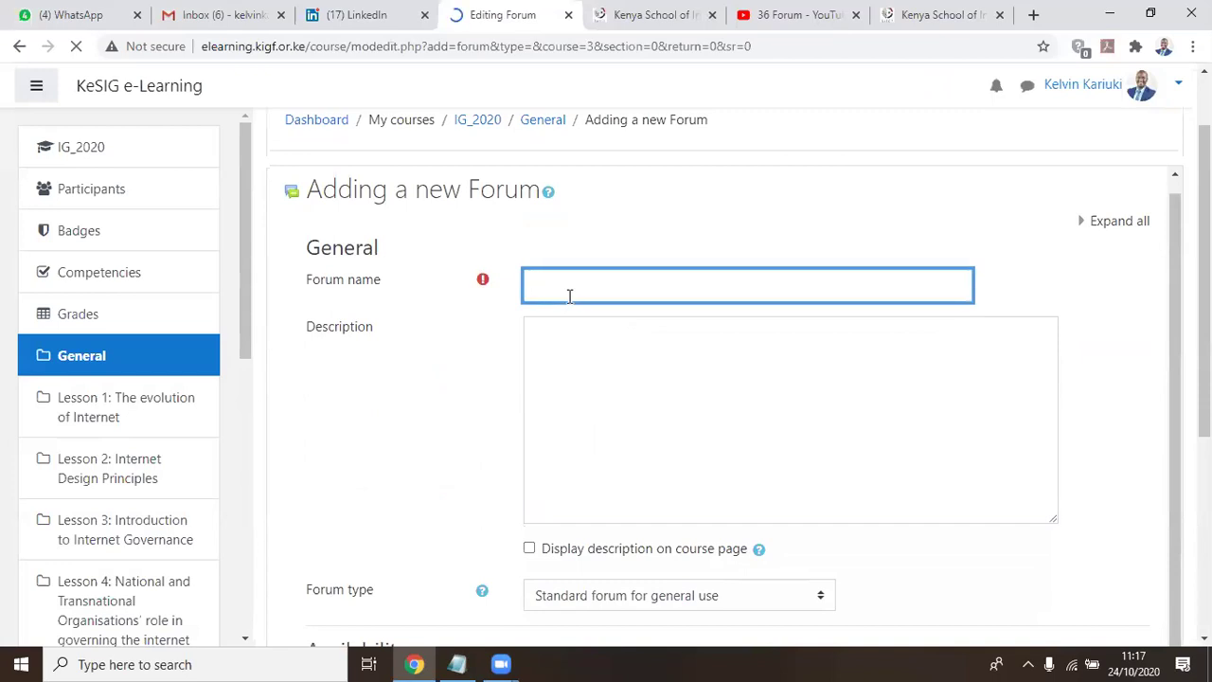
type("Int")
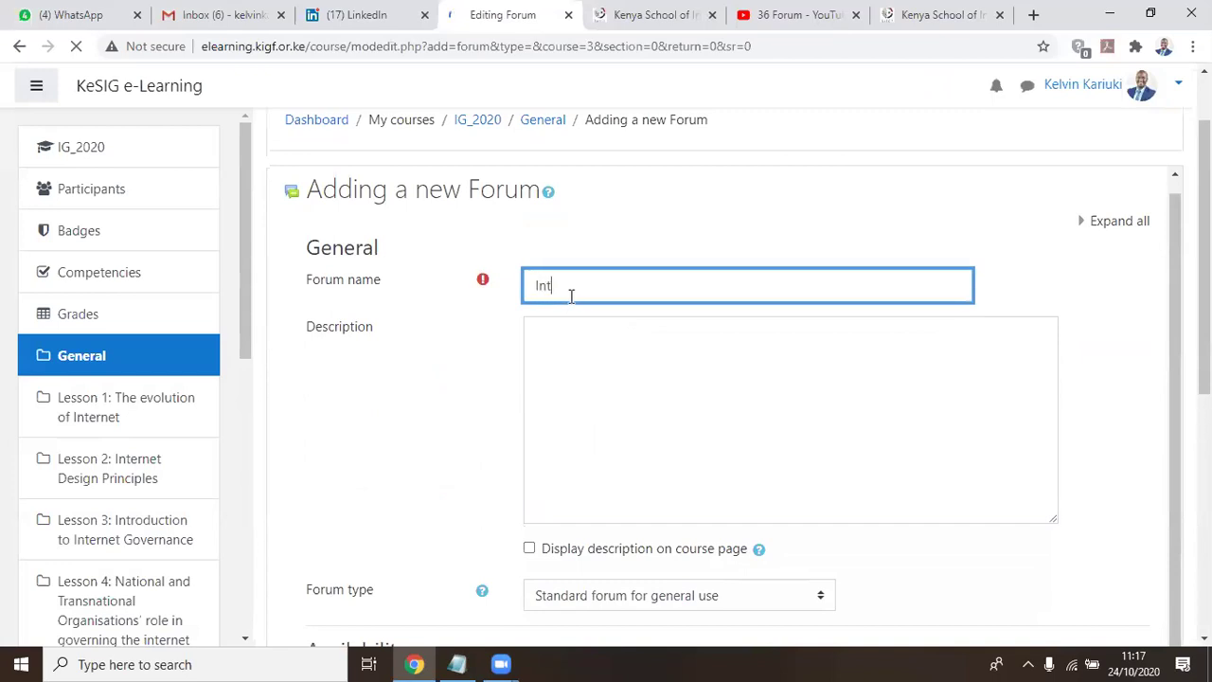
type("Introduc")
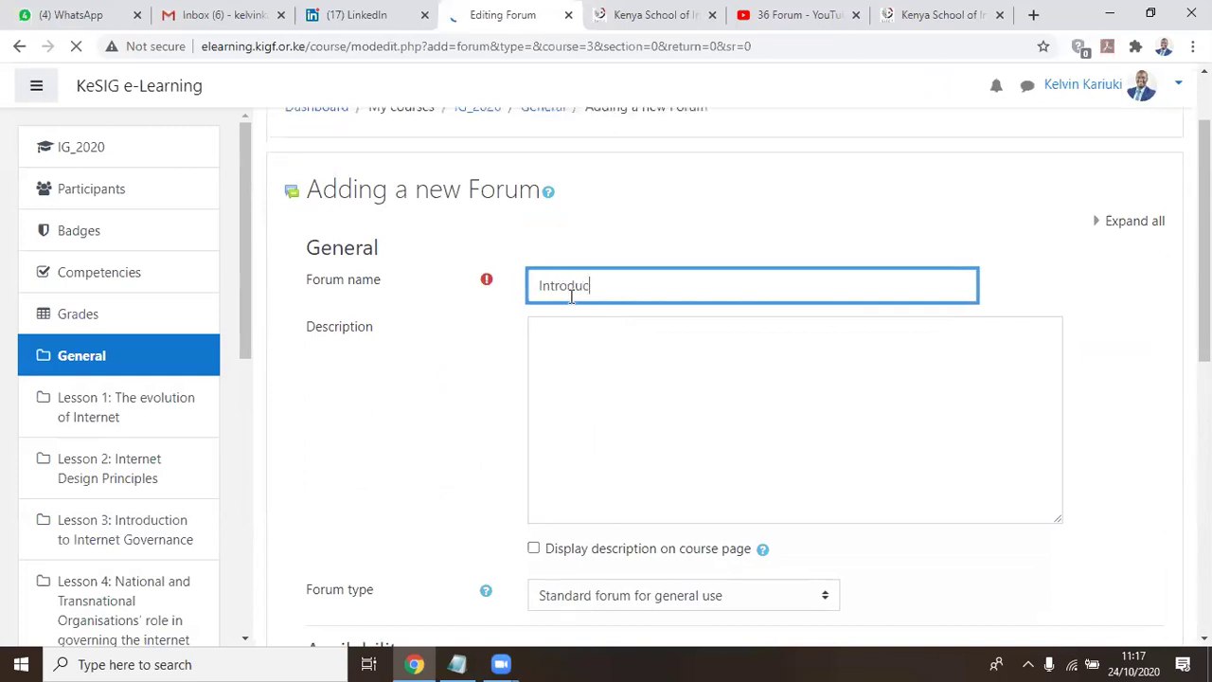
type("e Yourself")
Write the description asking members to tell about themselves: 1. Name 2. Industry 3. Interests 4. Country/County
key("Tab")
type("Telss")
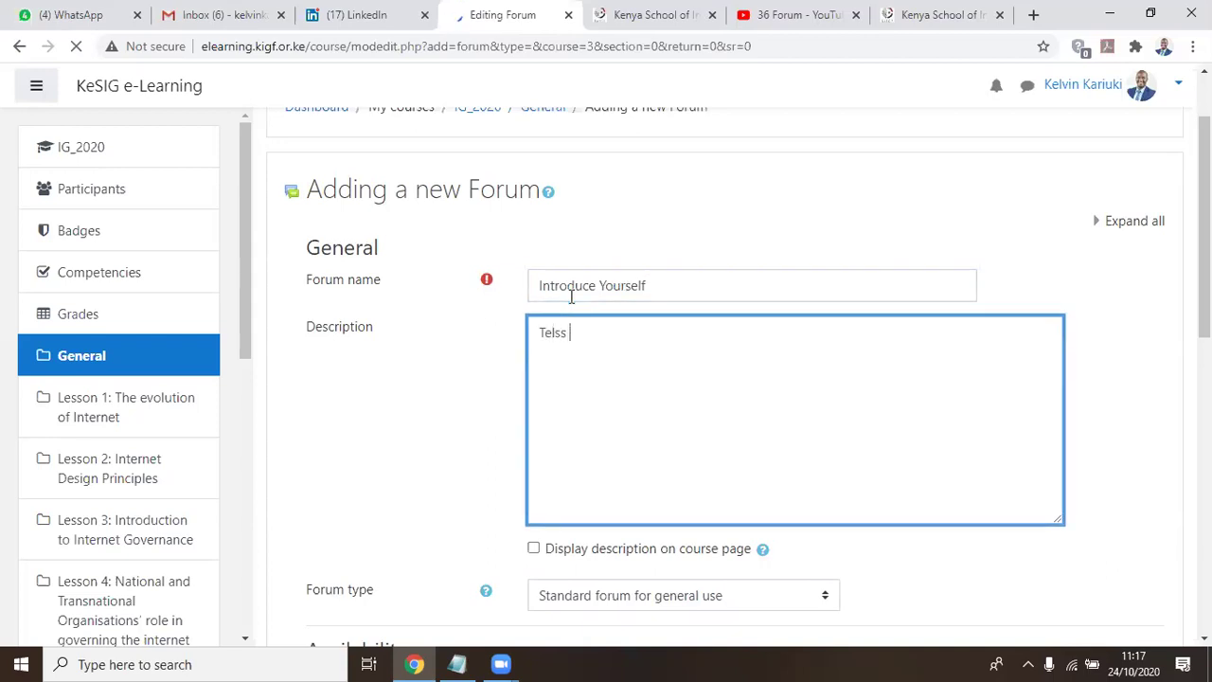
type("us about your")
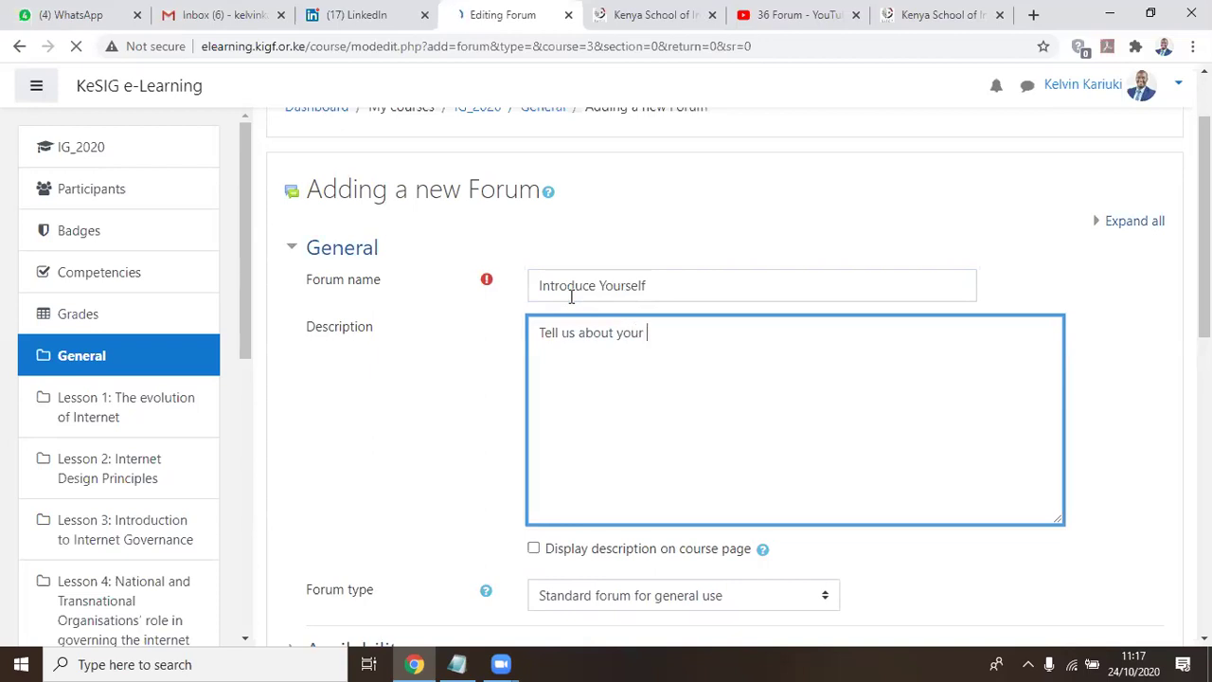
left_click(676, 420)
type("self so we")
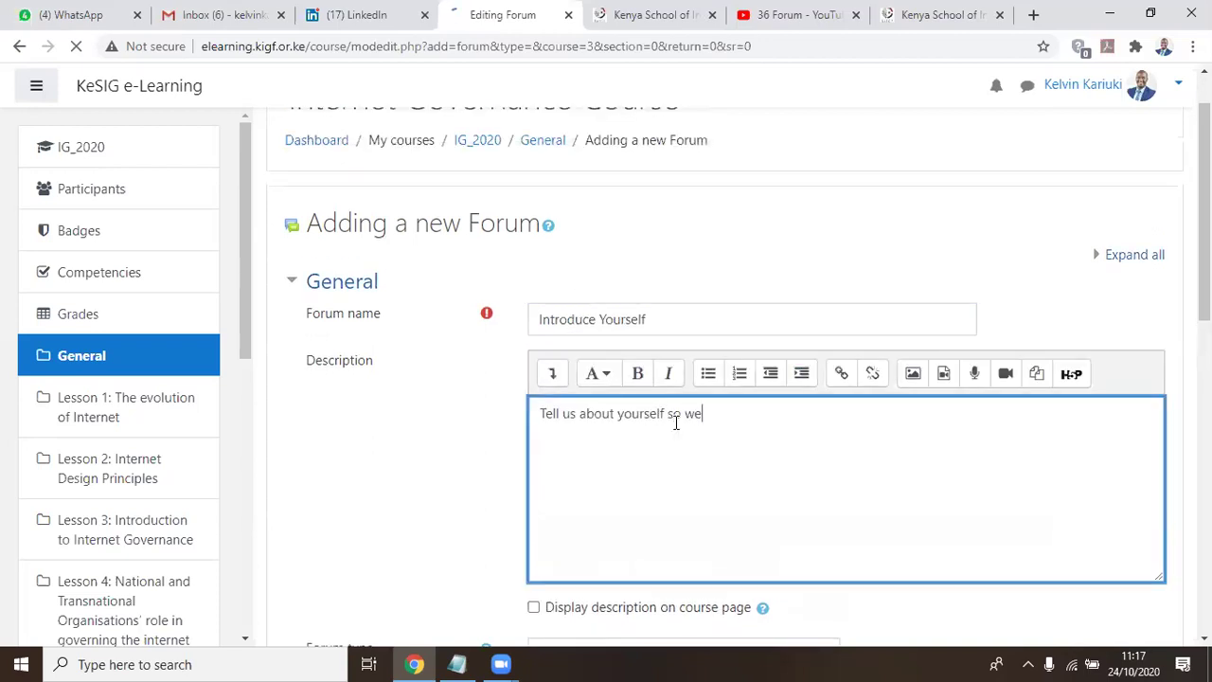
type(" can ge")
type("t to know each ot")
type("her ")
type("1. Name ")
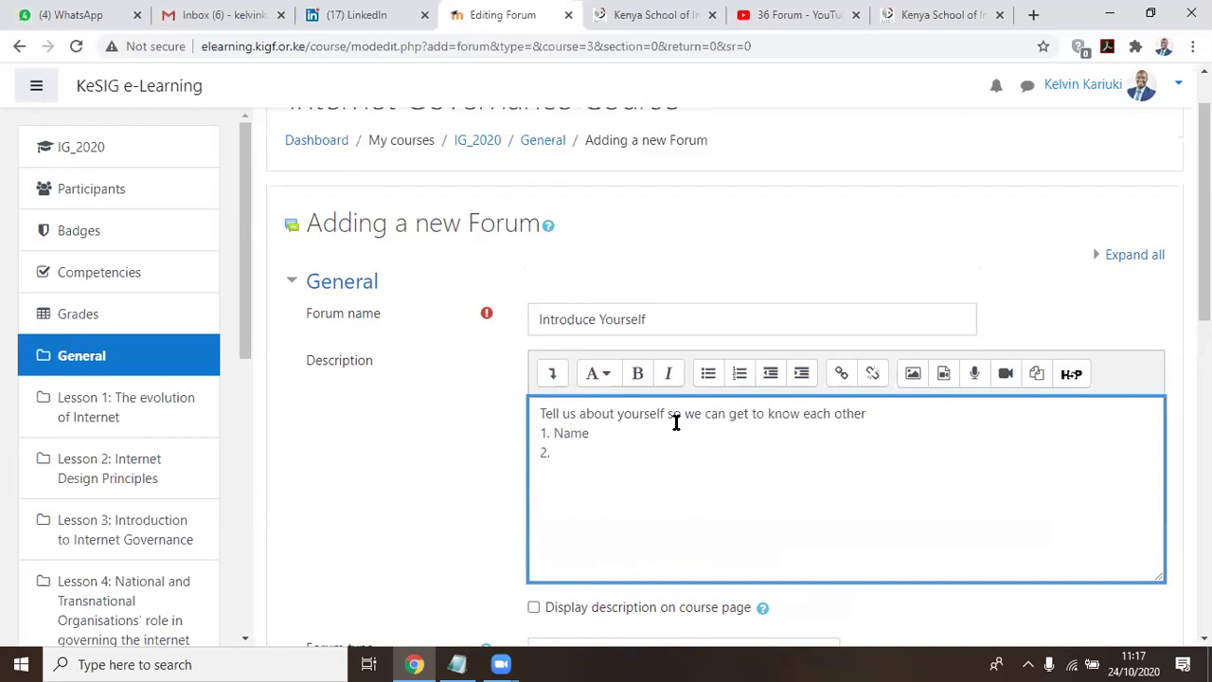
type("2. Industry 3. Interests")
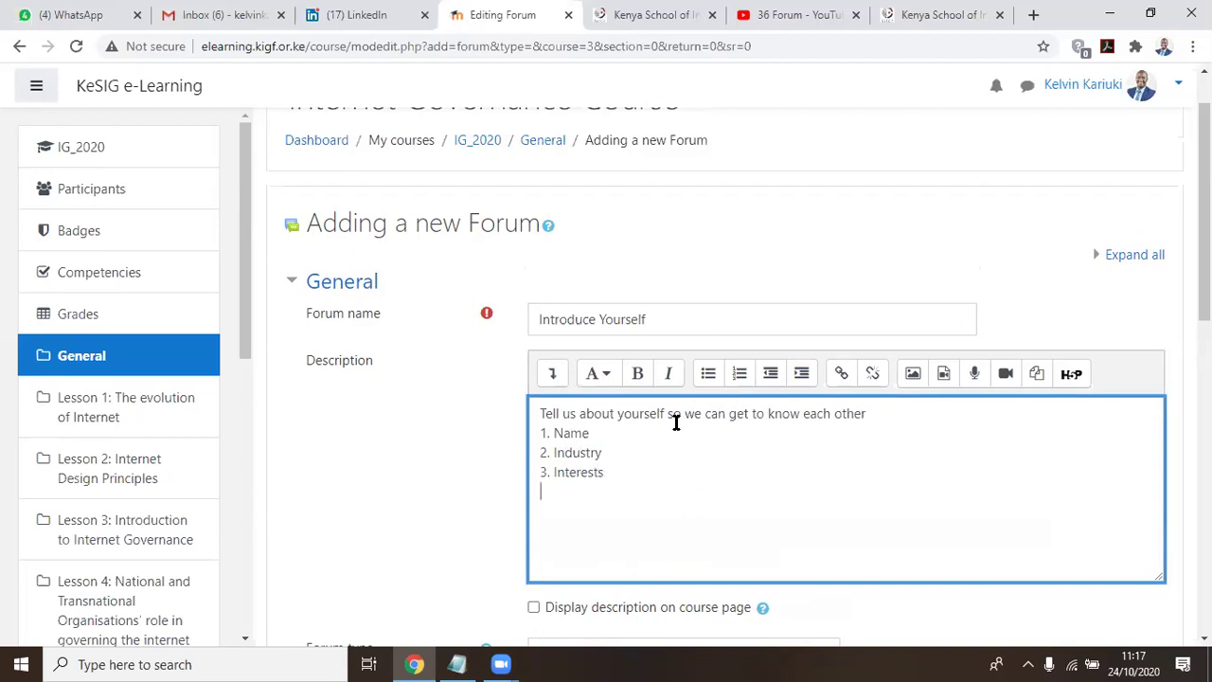
type(" 4. Couont")
key("BackSpace")
key("BackSpace")
key("BackSpace")
type("nt")
type("y/Co")
key("BackSpace")
key("BackSpace")
key("BackSpace")
type("try/County")
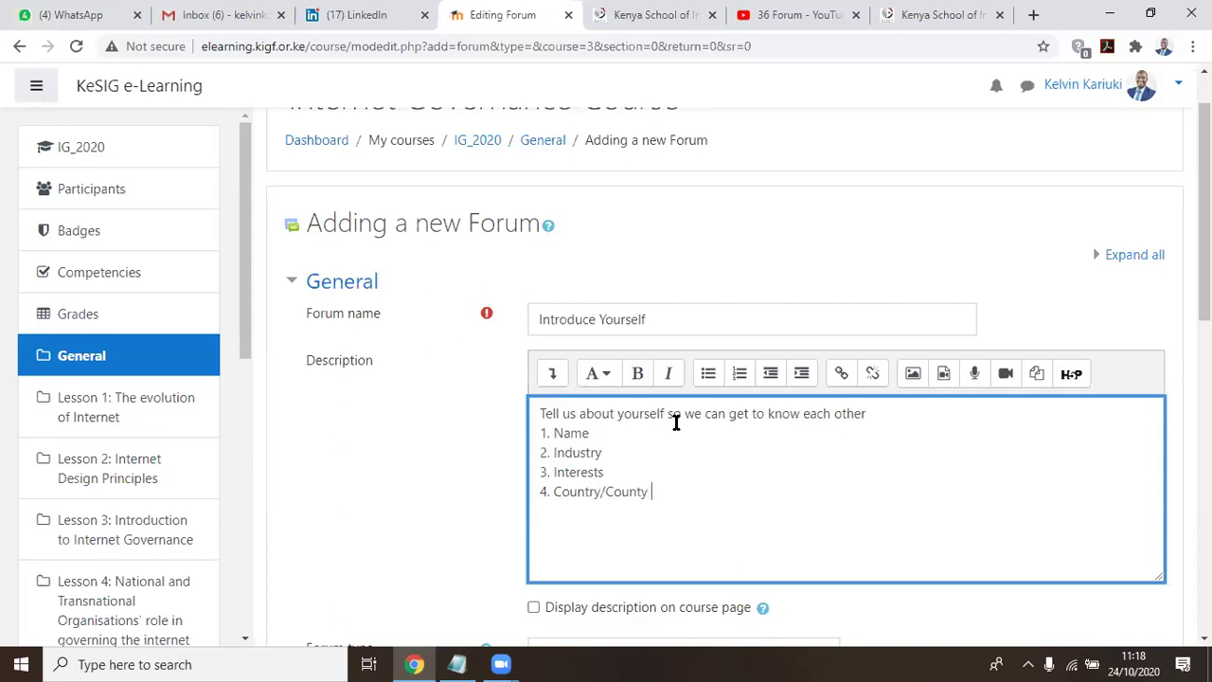
Display the description on the course page and enable a 26 October 2020 due date
scroll(325, 433, "down", 1)
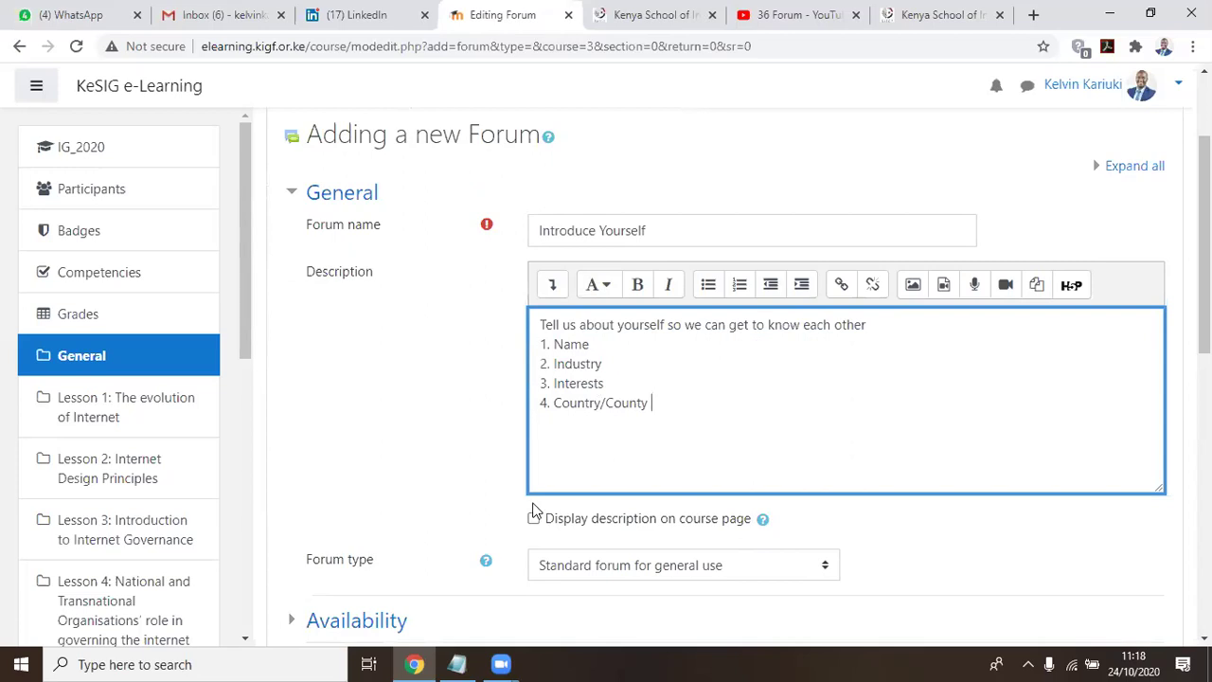
left_click(535, 518)
scroll(373, 386, "down", 3)
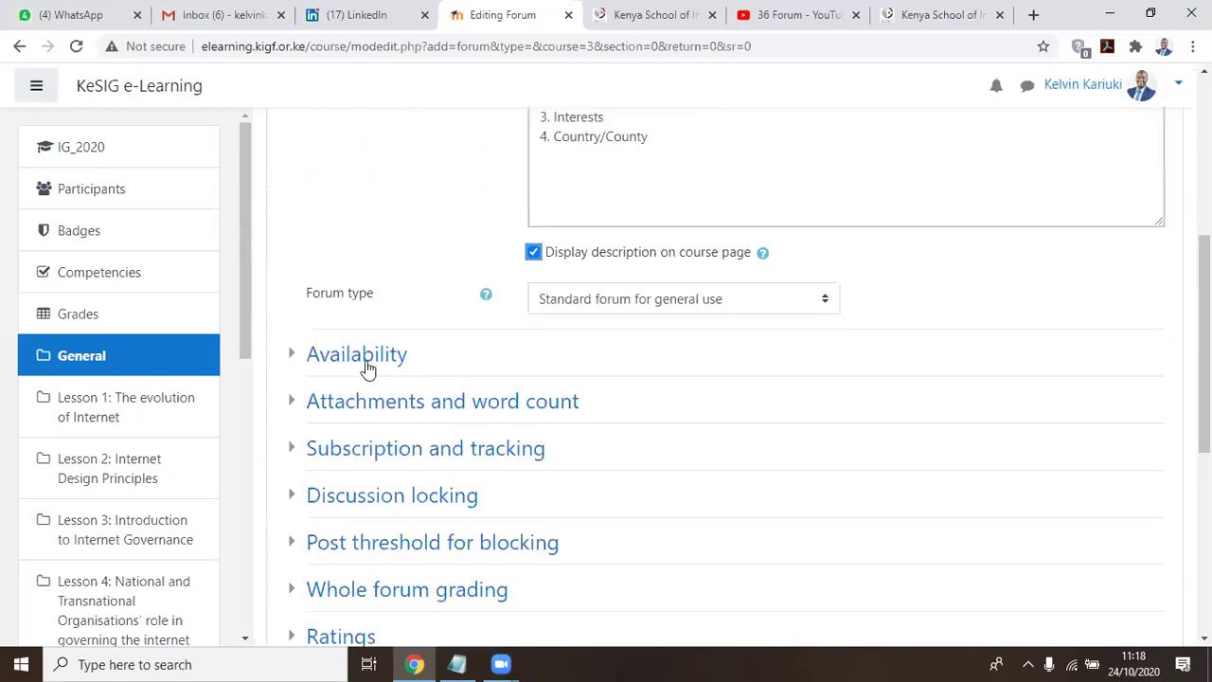
left_click(367, 365)
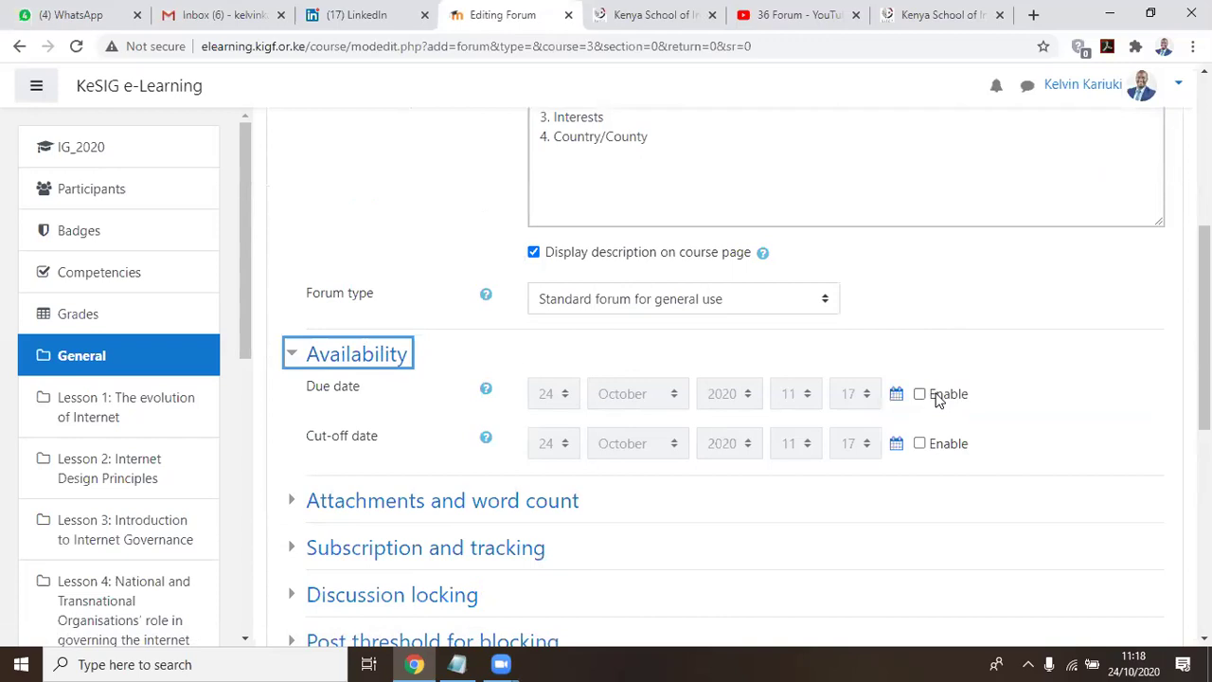
left_click(924, 395)
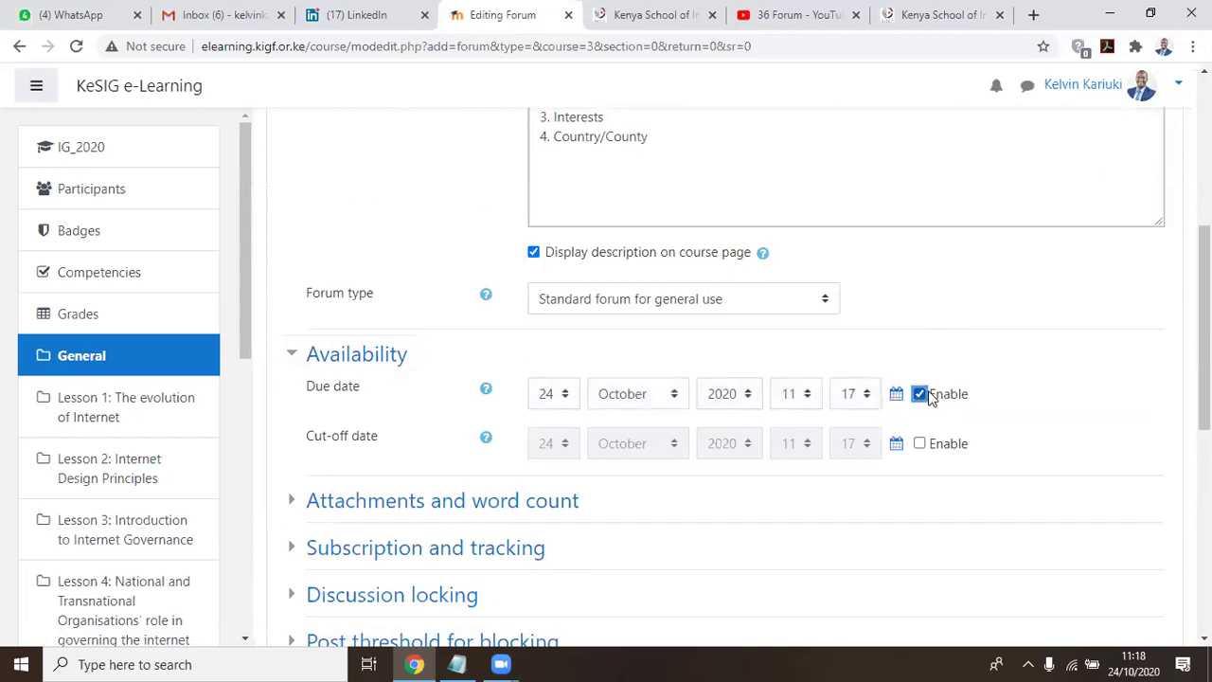
left_click(564, 394)
scroll(549, 322, "down", 3)
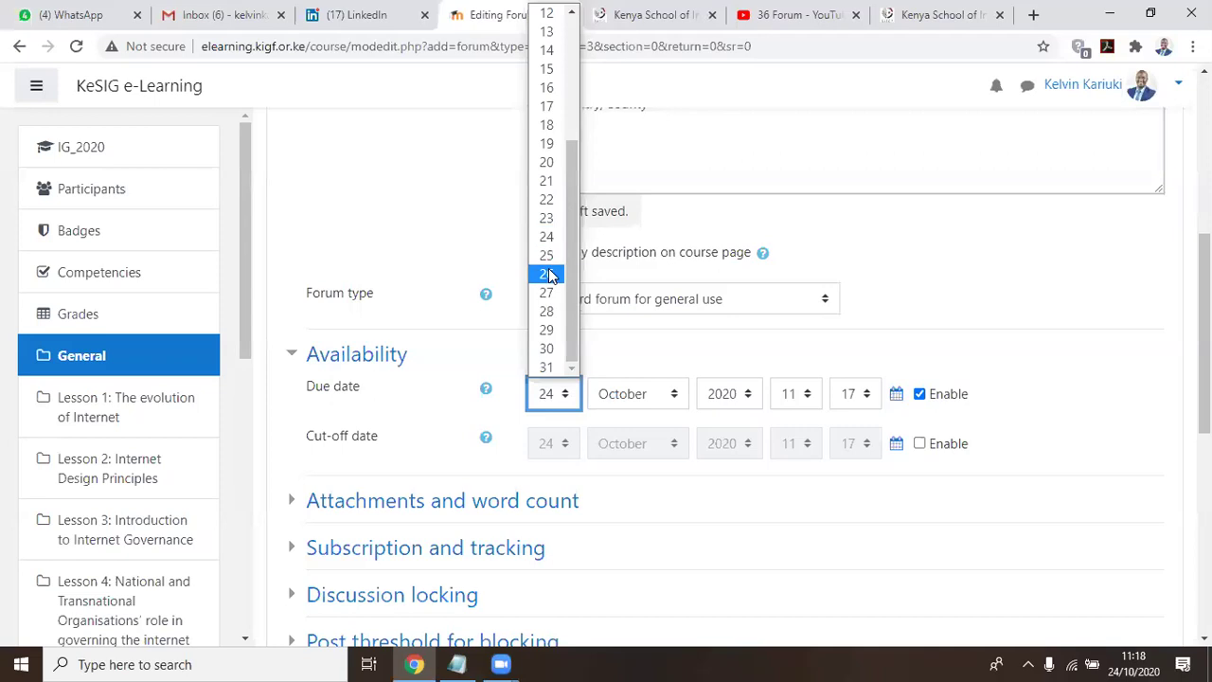
left_click(549, 275)
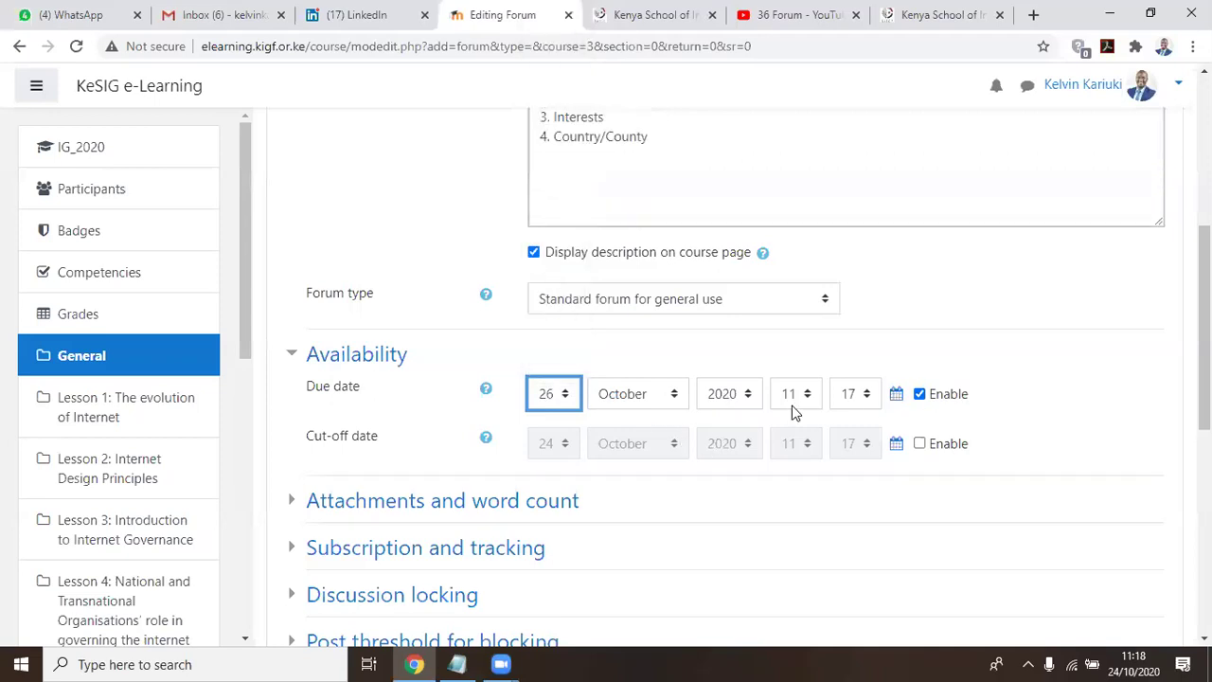
Set Display word count to Yes under Attachments and word count
scroll(360, 278, "down", 3)
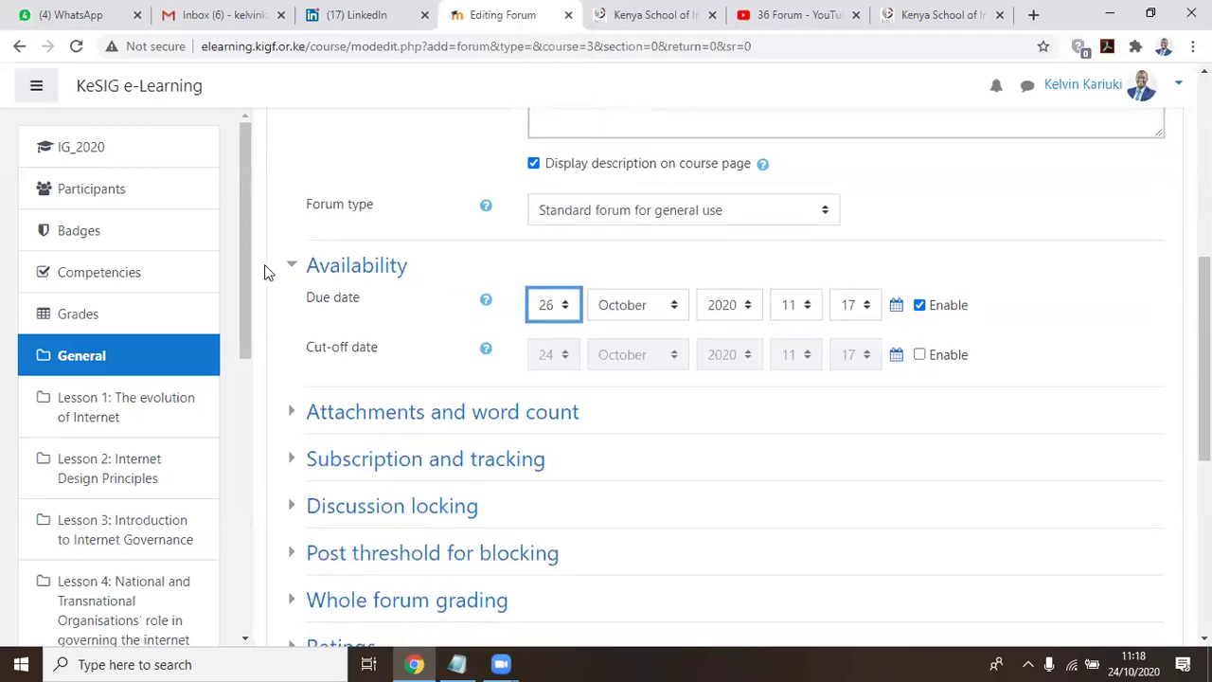
left_click(392, 237)
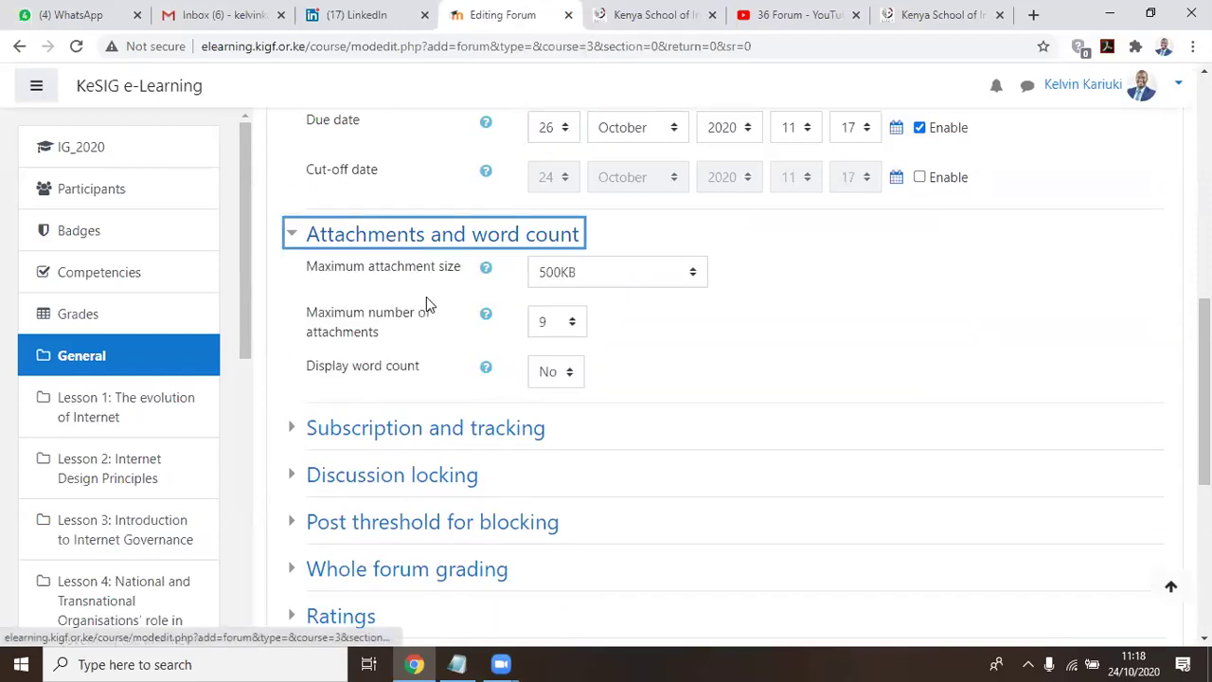
left_click(558, 371)
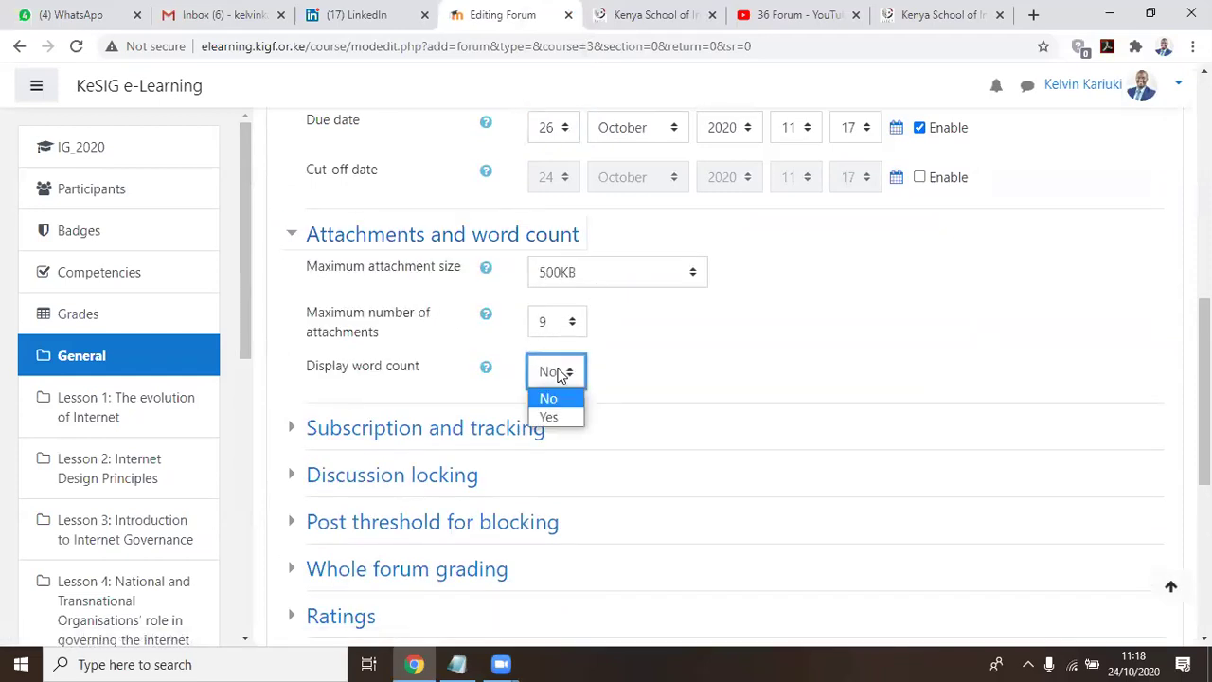
left_click(550, 414)
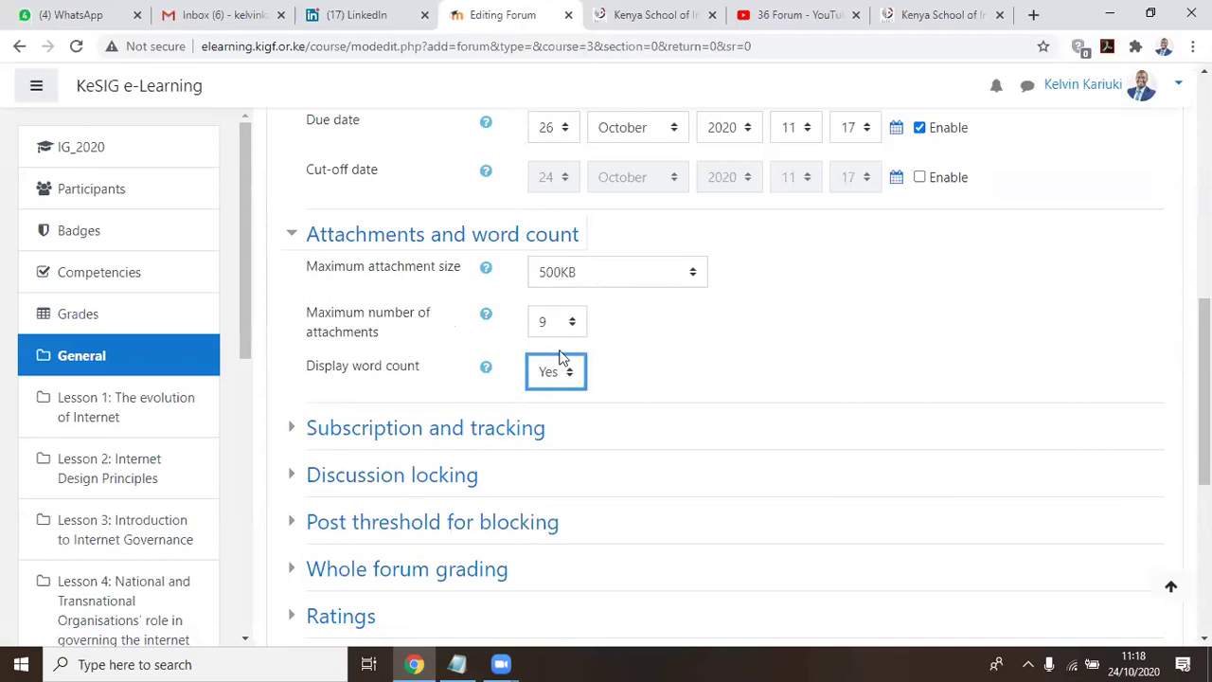
scroll(600, 430, "down", 5)
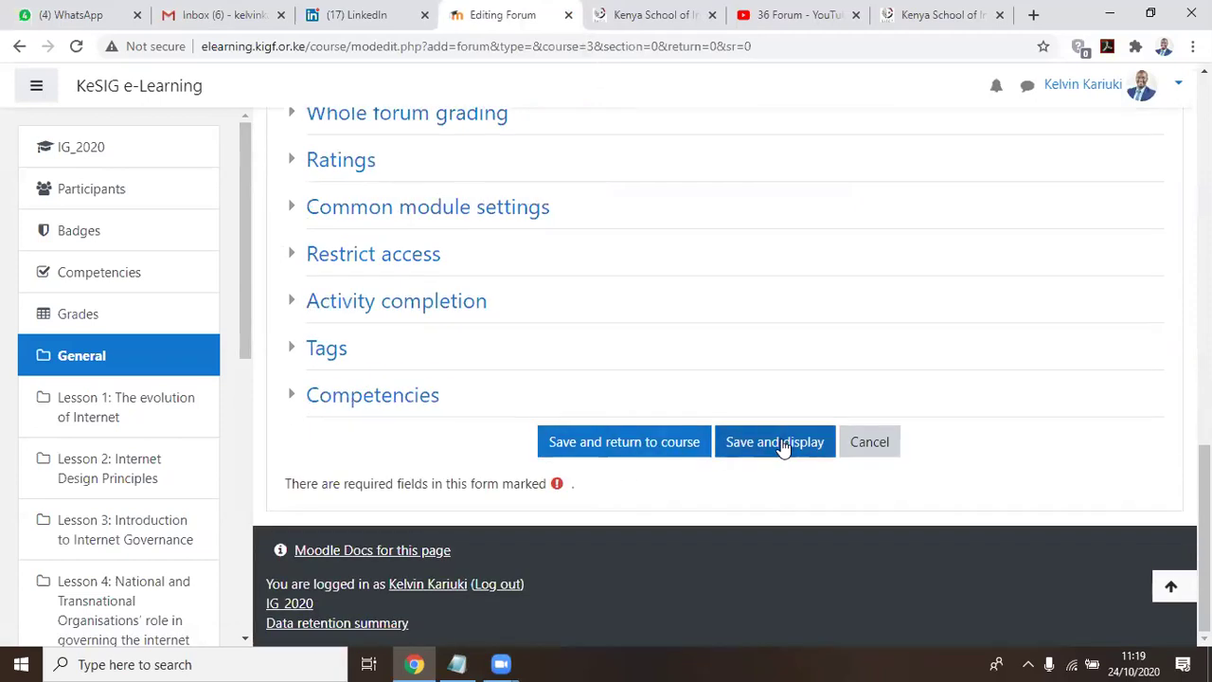
Save the forum and return to the Internet Governance Course page
left_click(620, 443)
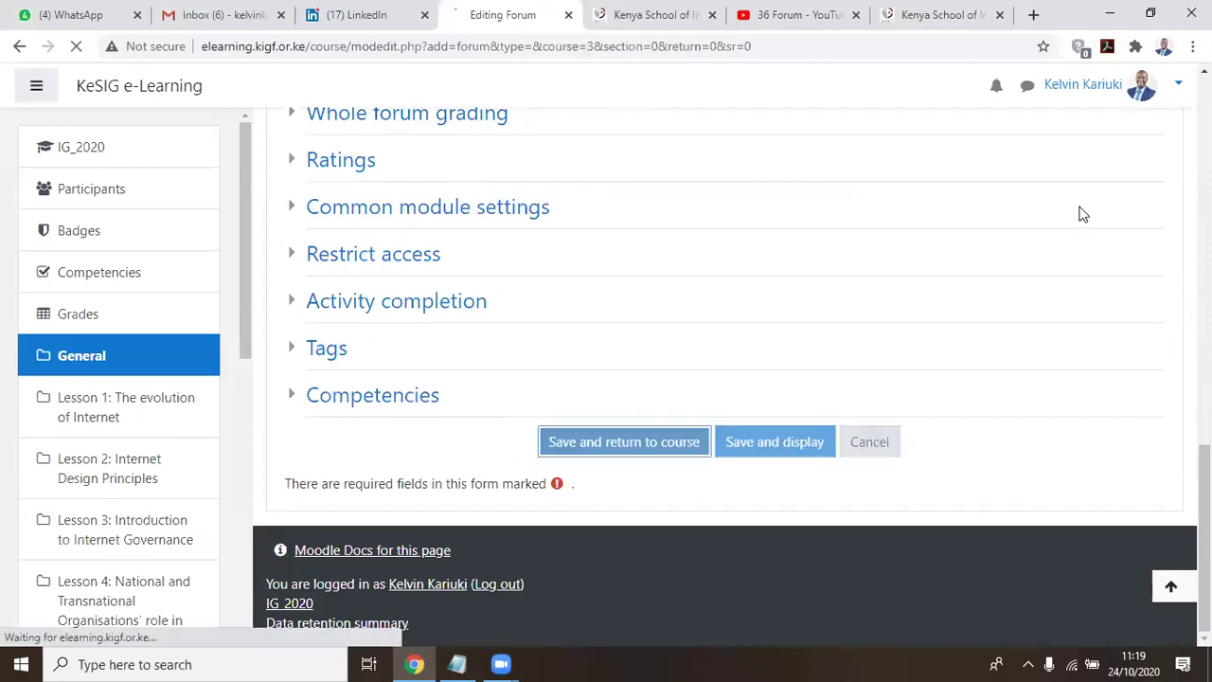
left_click(389, 300)
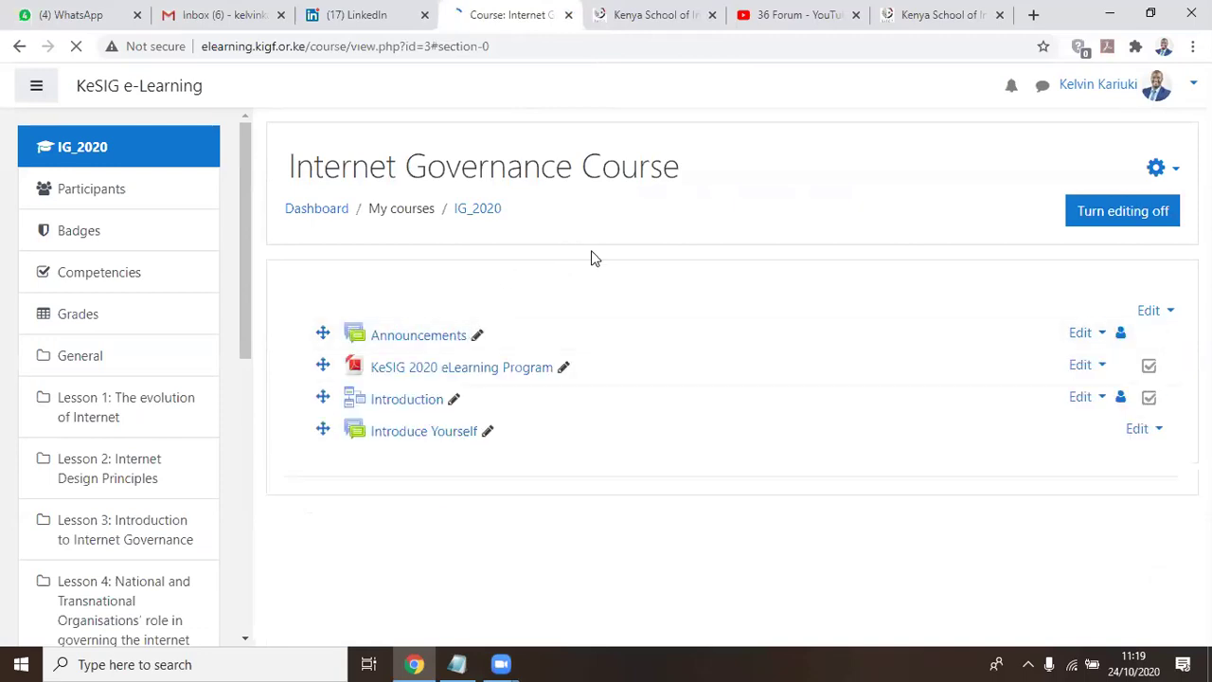
scroll(592, 257, "down", 2)
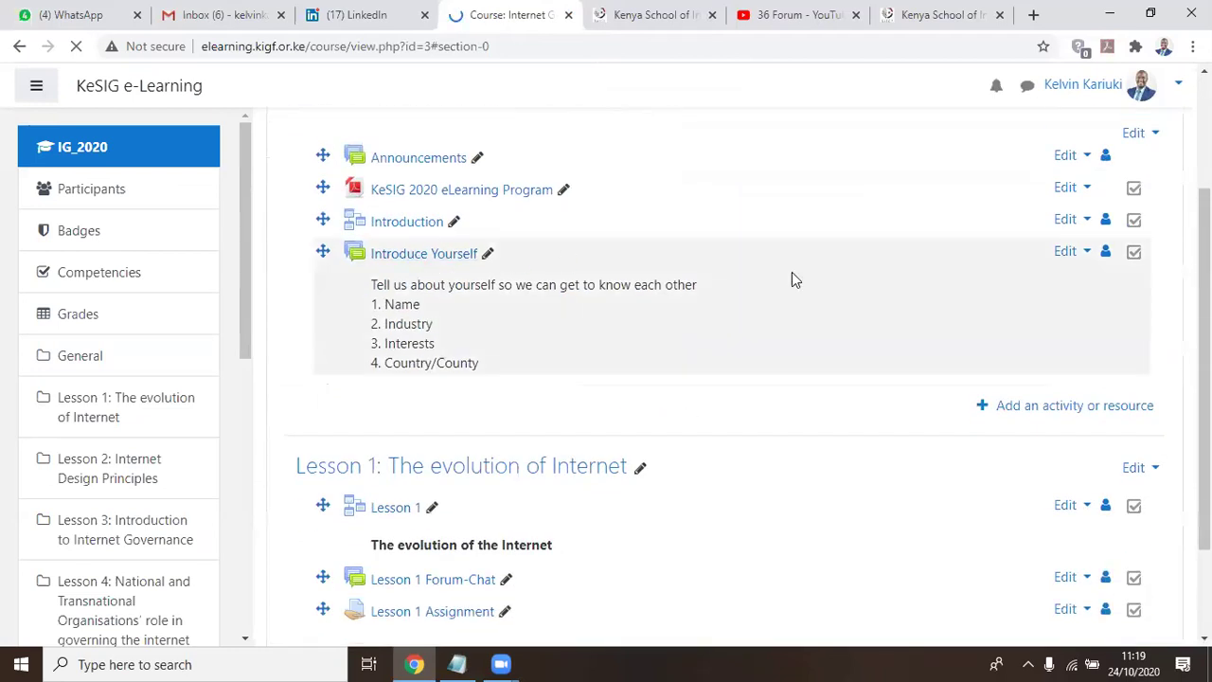
Open the Edit actions menu for the Introduce Yourself forum
left_click(1068, 254)
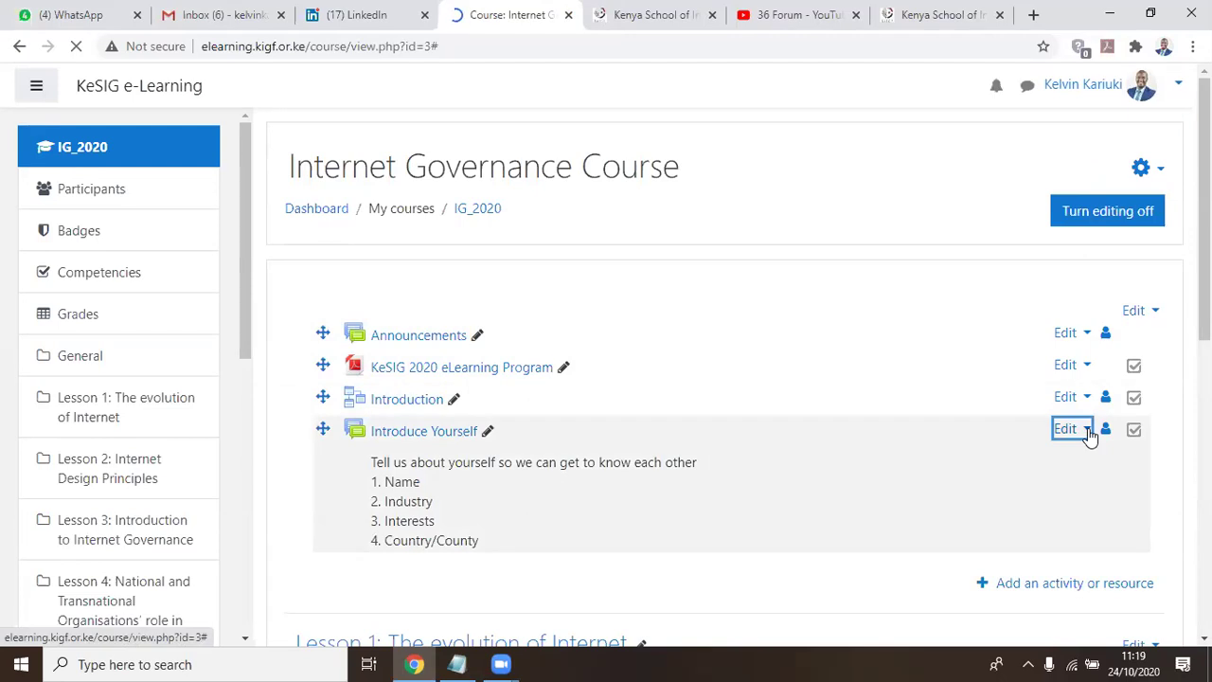
scroll(1089, 350, "down", 2)
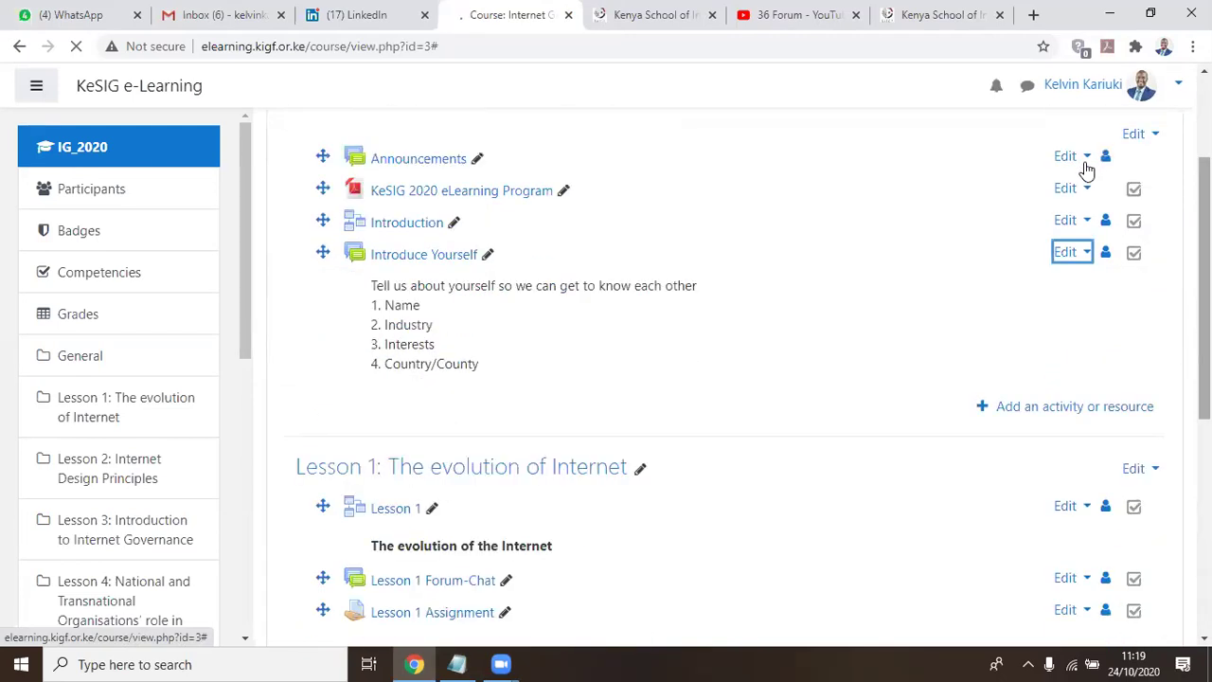
scroll(1079, 189, "down", 4)
scroll(1071, 270, "up", 2)
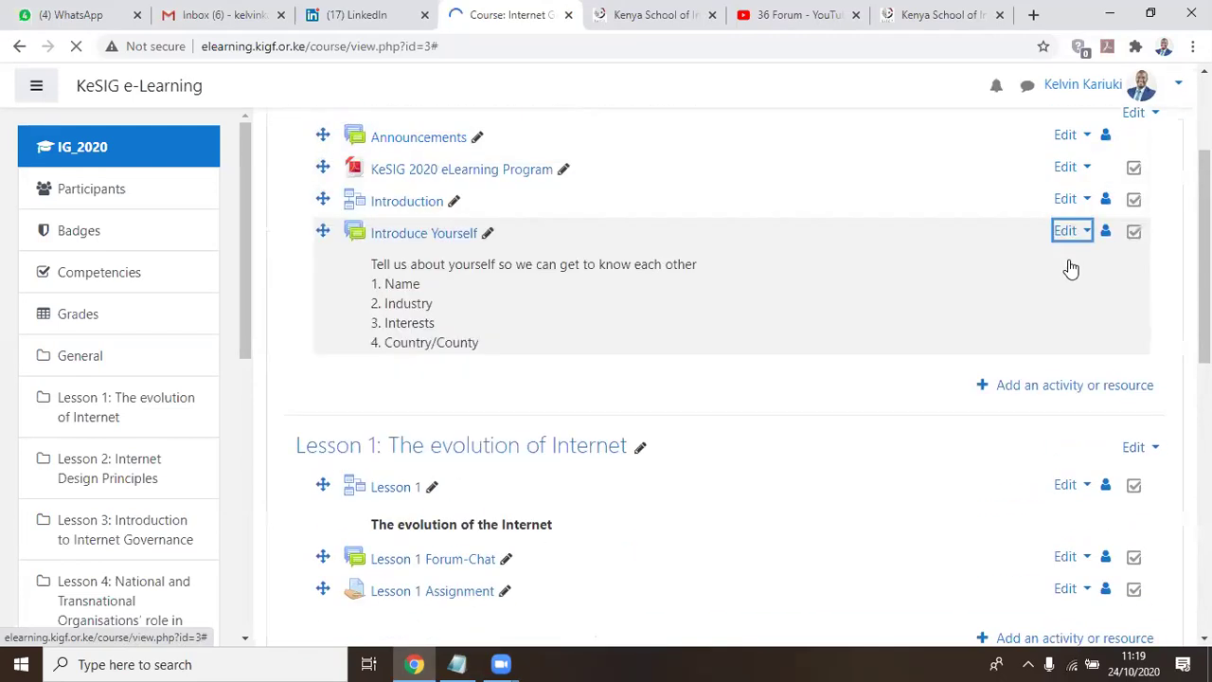
scroll(1083, 257, "up", 2)
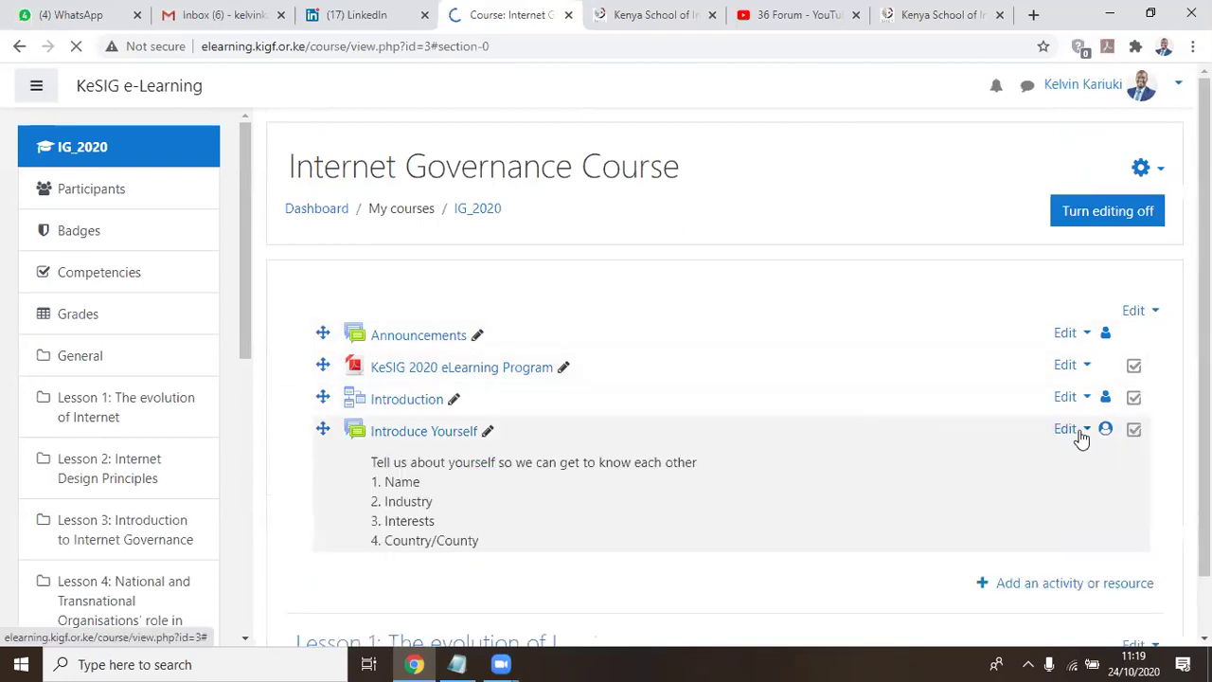
left_click(1074, 432)
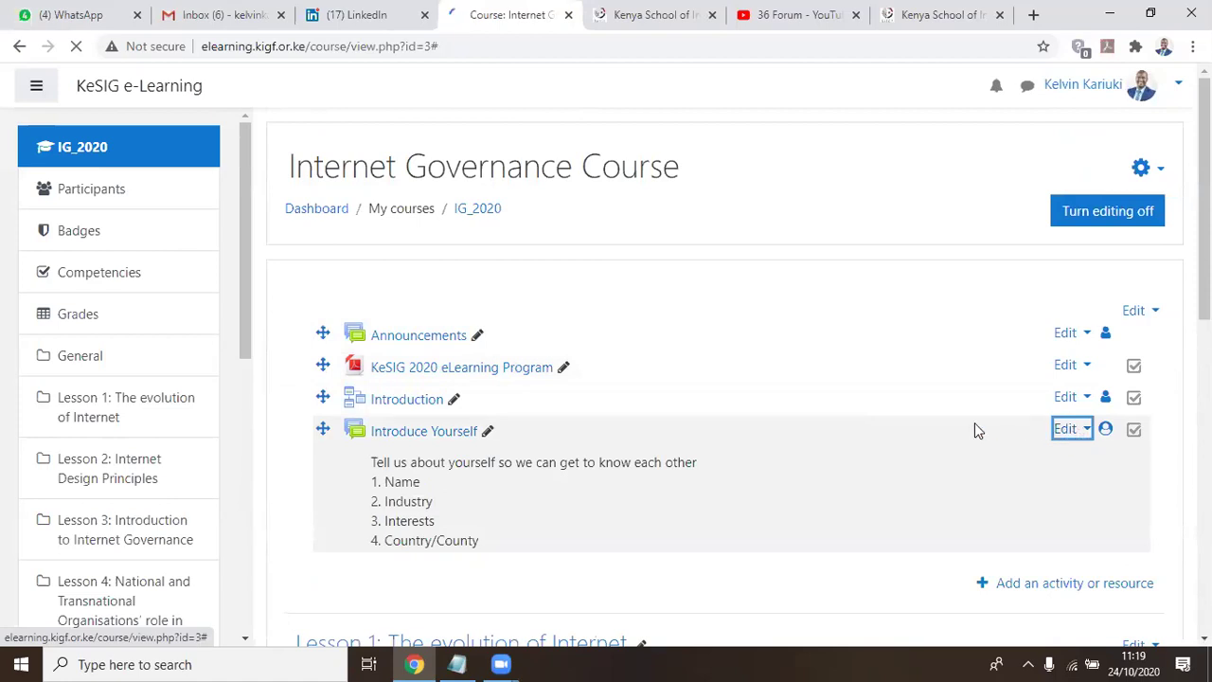
scroll(871, 431, "down", 2)
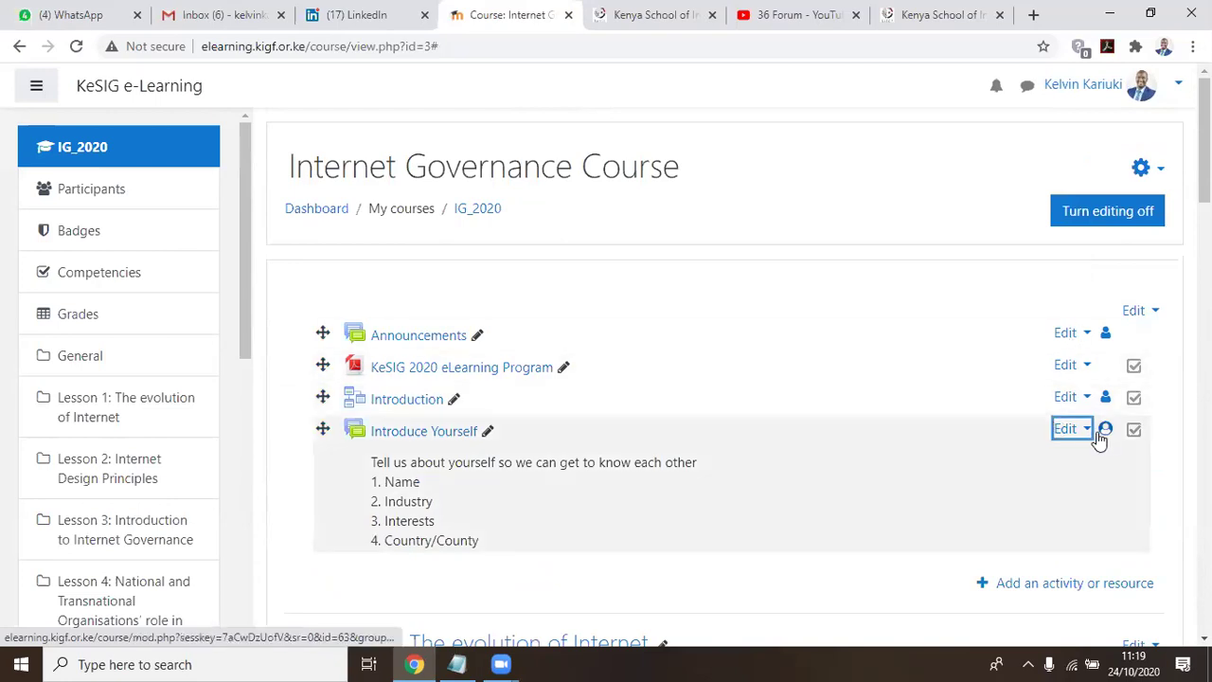
Choose Edit settings for Introduce Yourself and look through the Updating: Forum form
left_click(1089, 432)
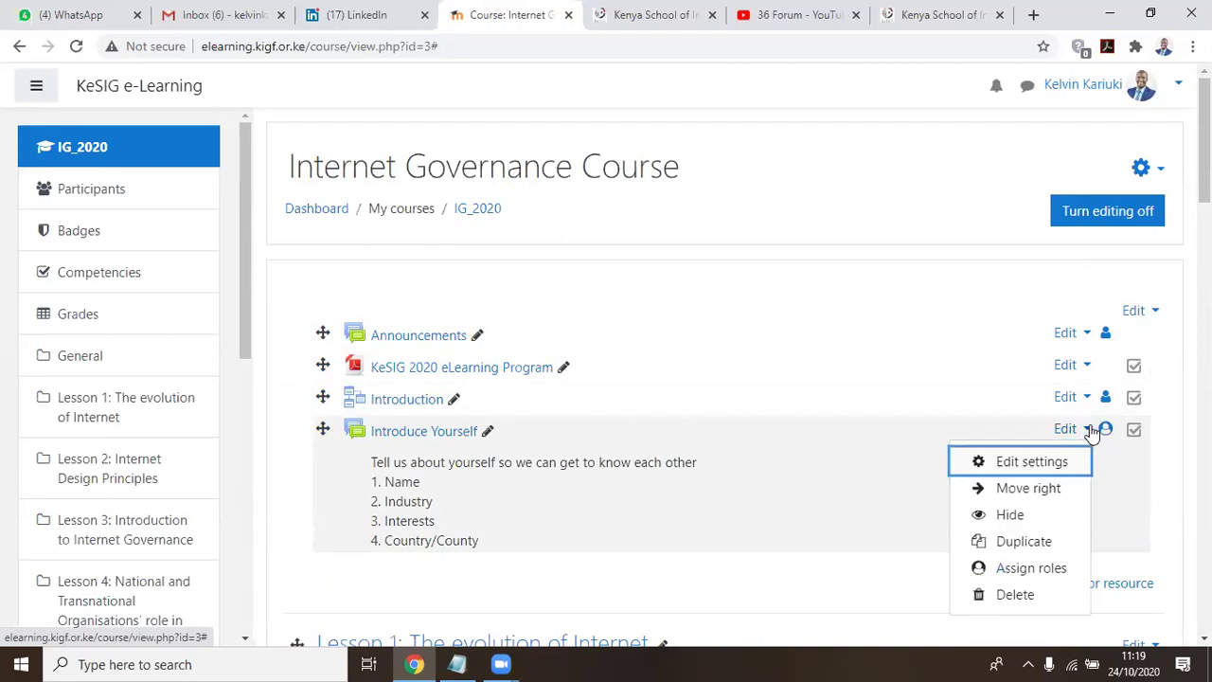
left_click(1013, 462)
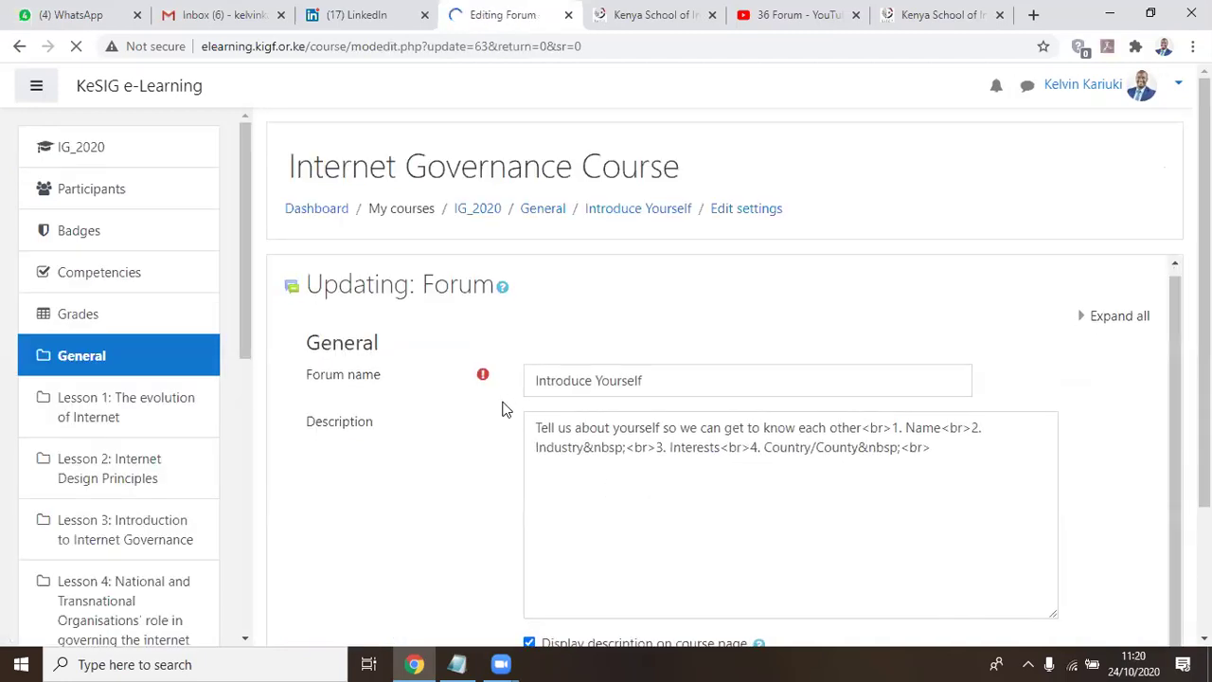
scroll(448, 376, "down", 1)
scroll(448, 377, "down", 5)
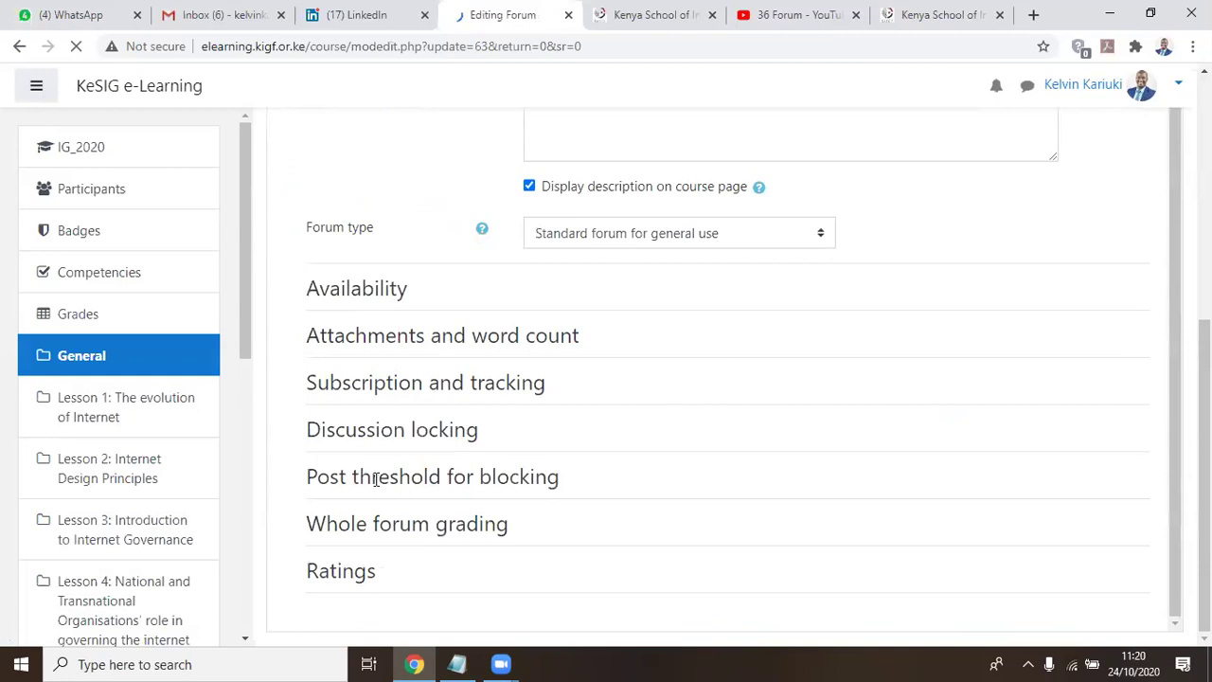
scroll(360, 568, "down", 3)
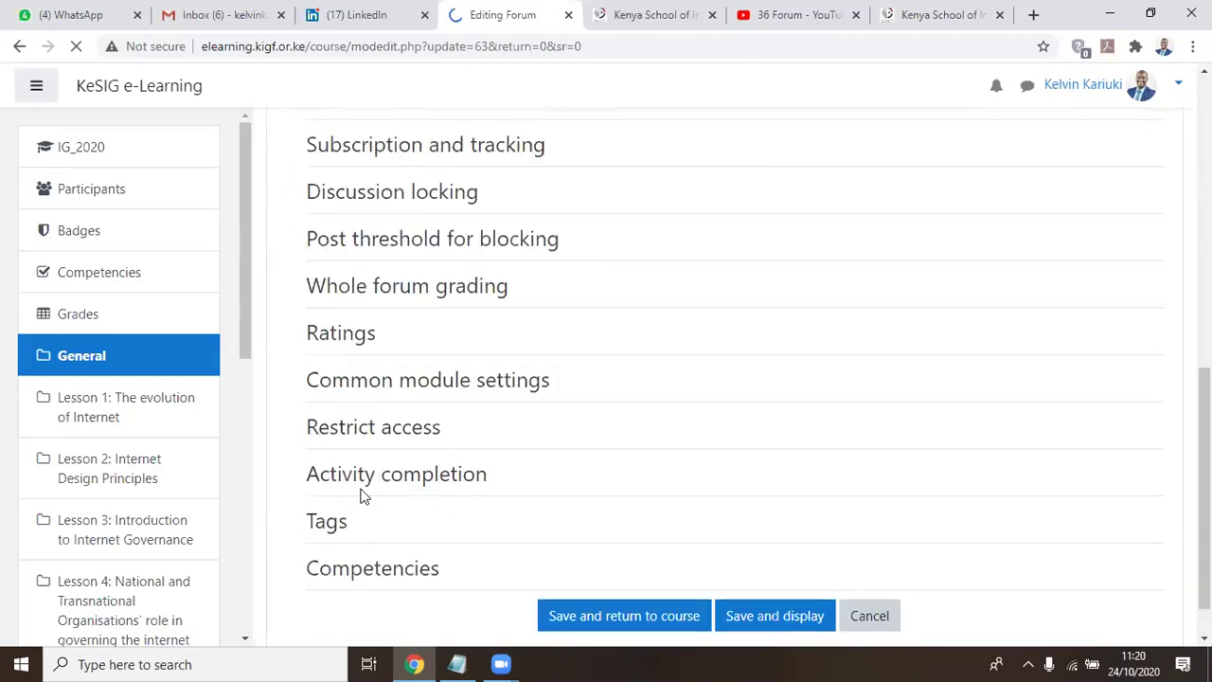
scroll(393, 407, "down", 1)
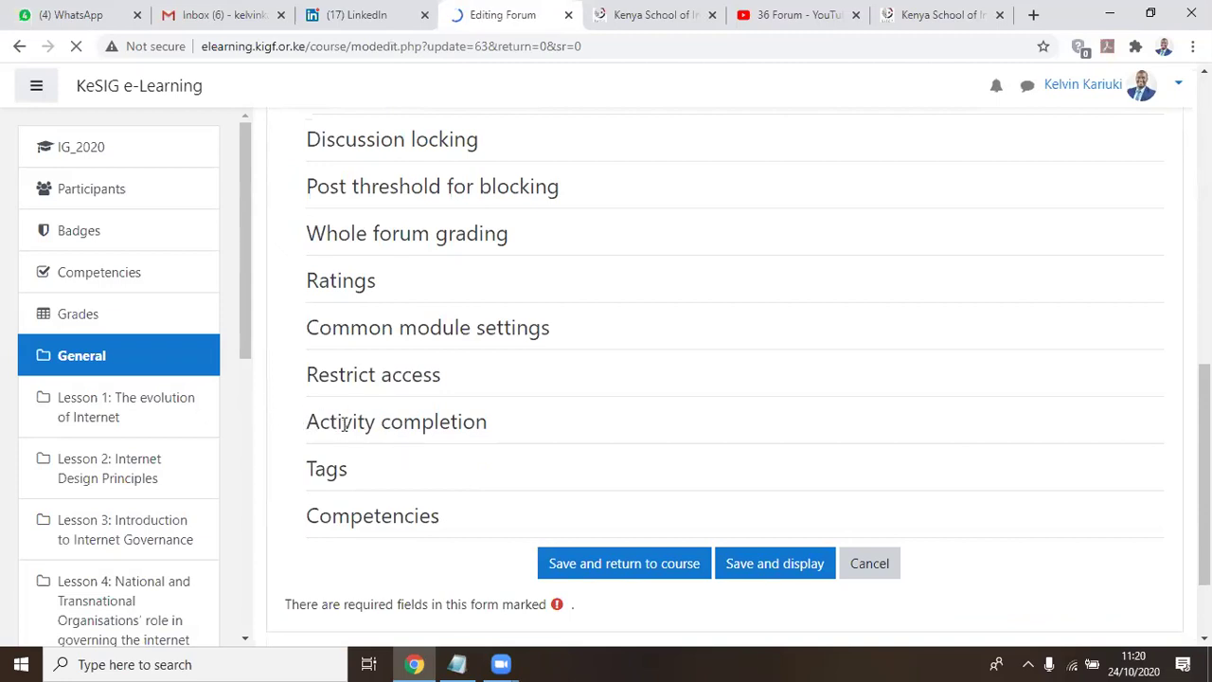
scroll(502, 426, "down", 2)
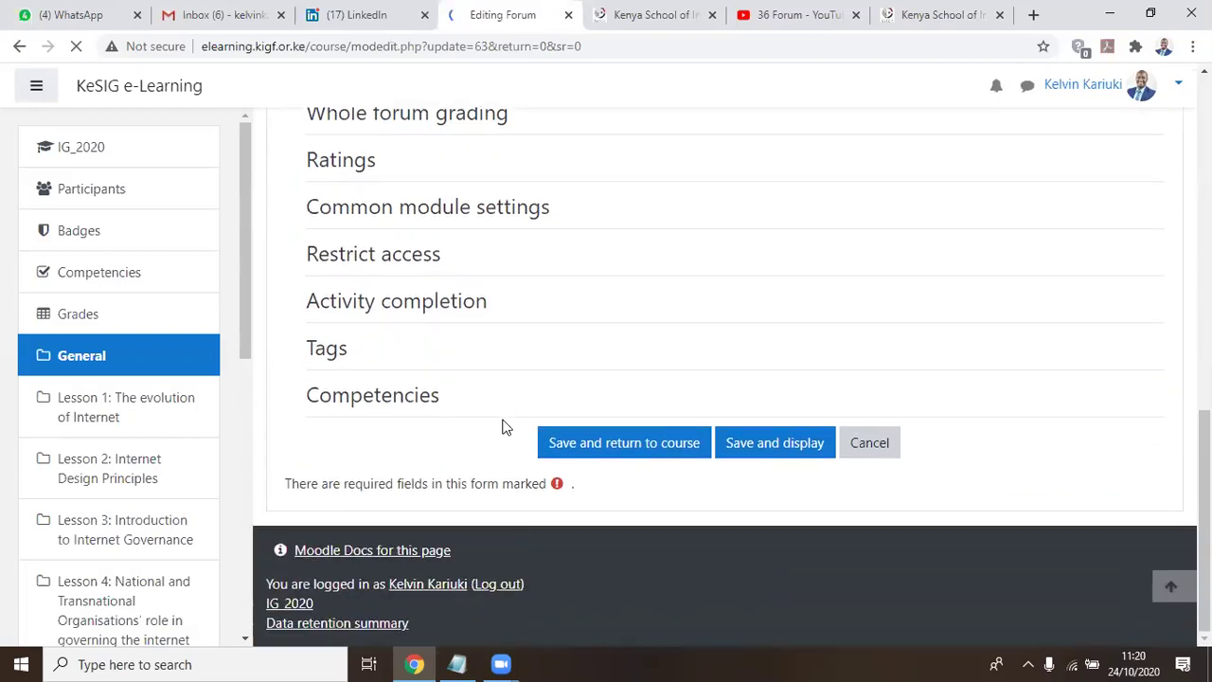
Connect the Wi-Fi to the Electracka.com network and return to the browser page
left_click(1073, 663)
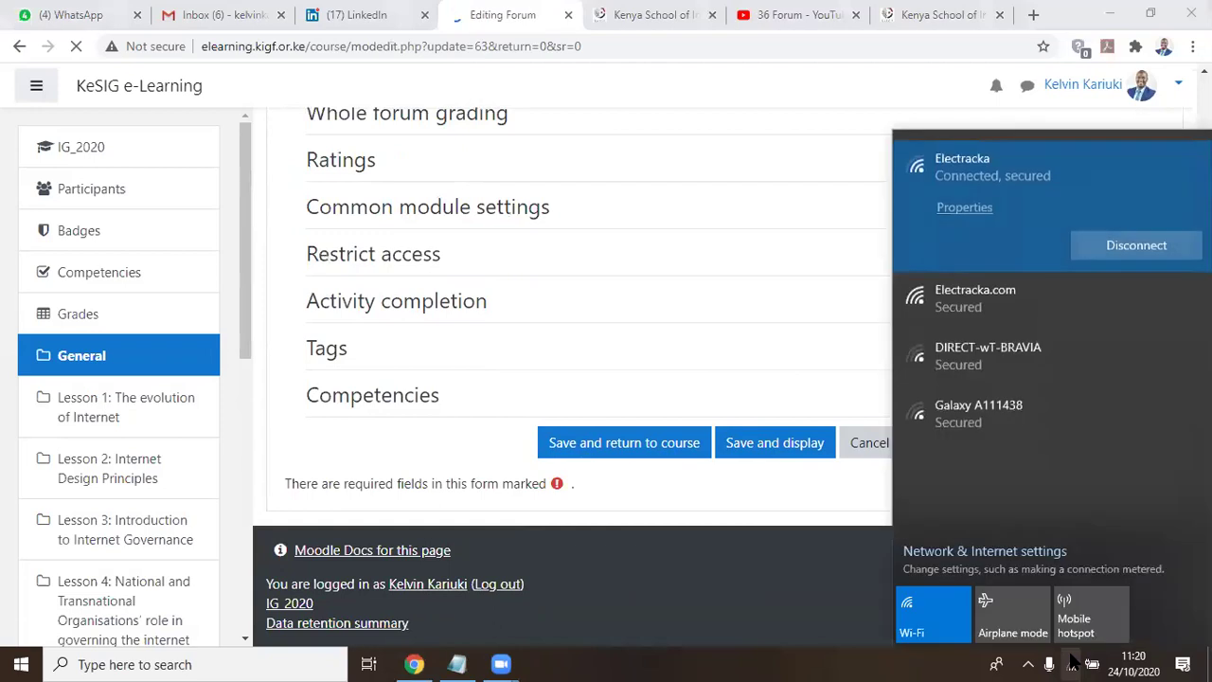
left_click(956, 305)
left_click(1149, 304)
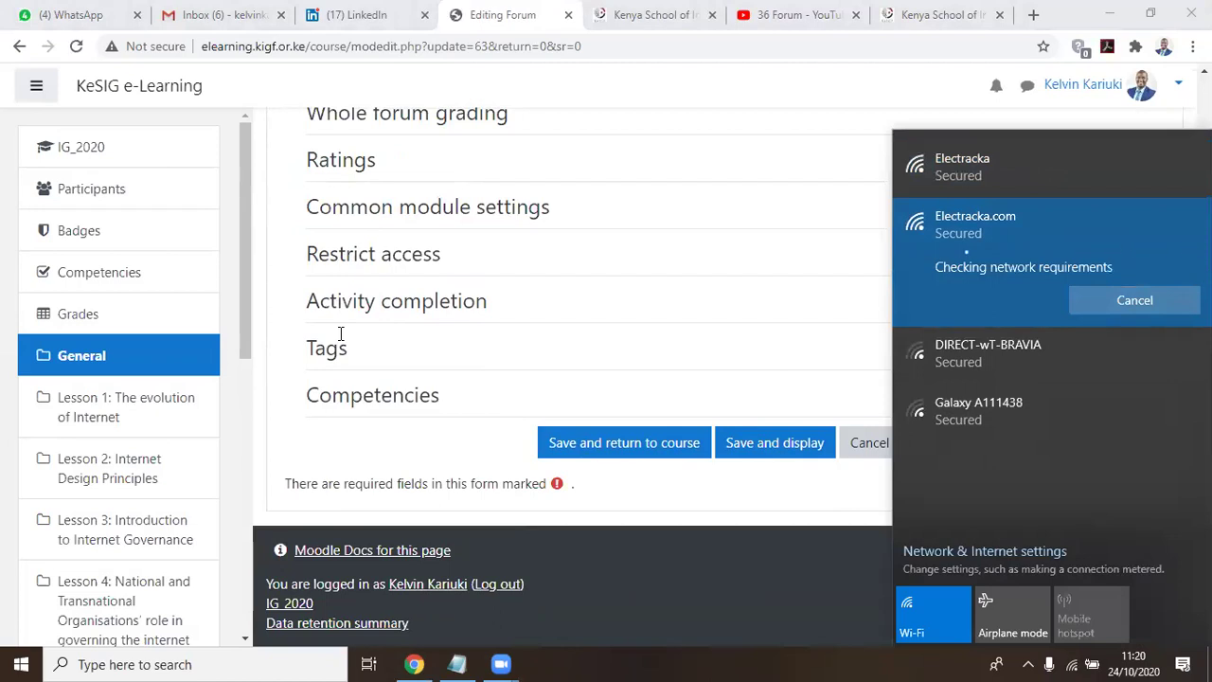
left_click(682, 549)
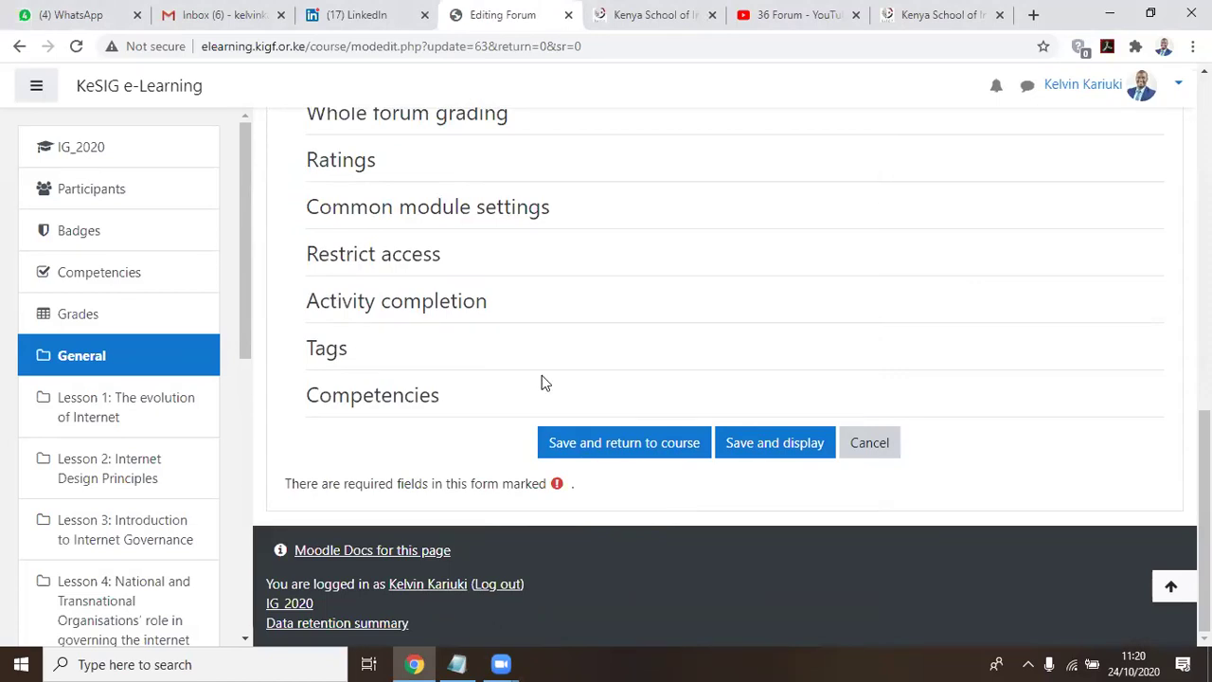
scroll(379, 281, "up", 2)
scroll(357, 286, "down", 2)
scroll(353, 312, "up", 4)
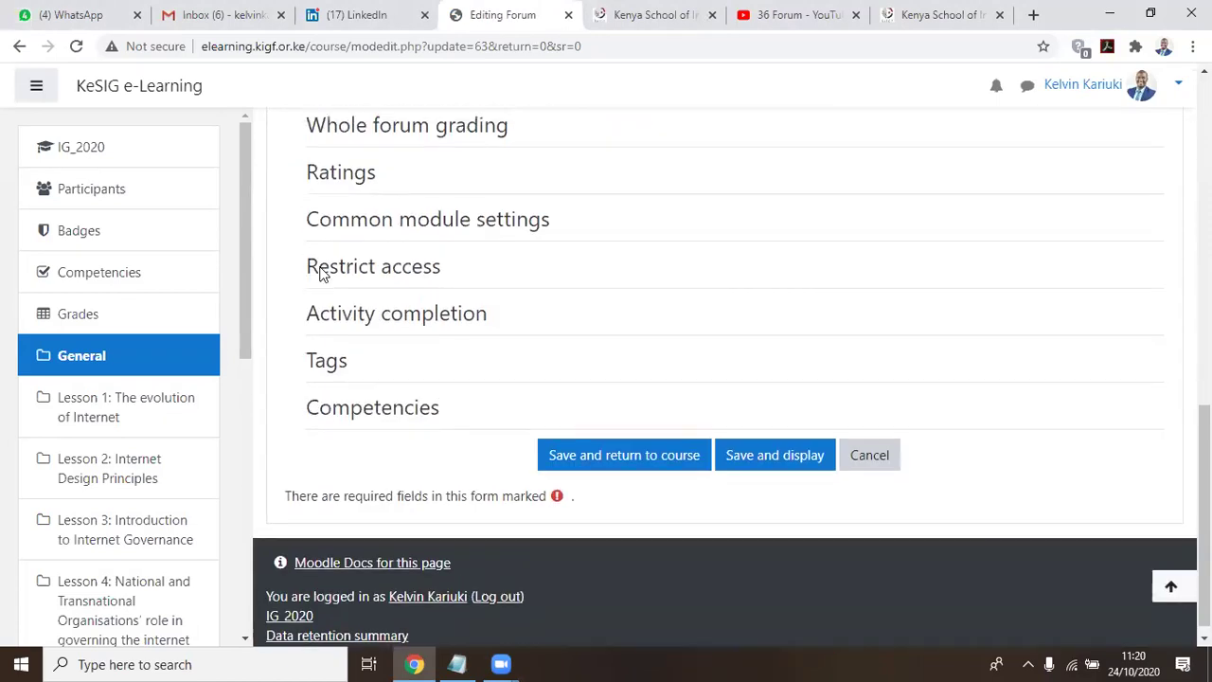
scroll(140, 85, "up", 5)
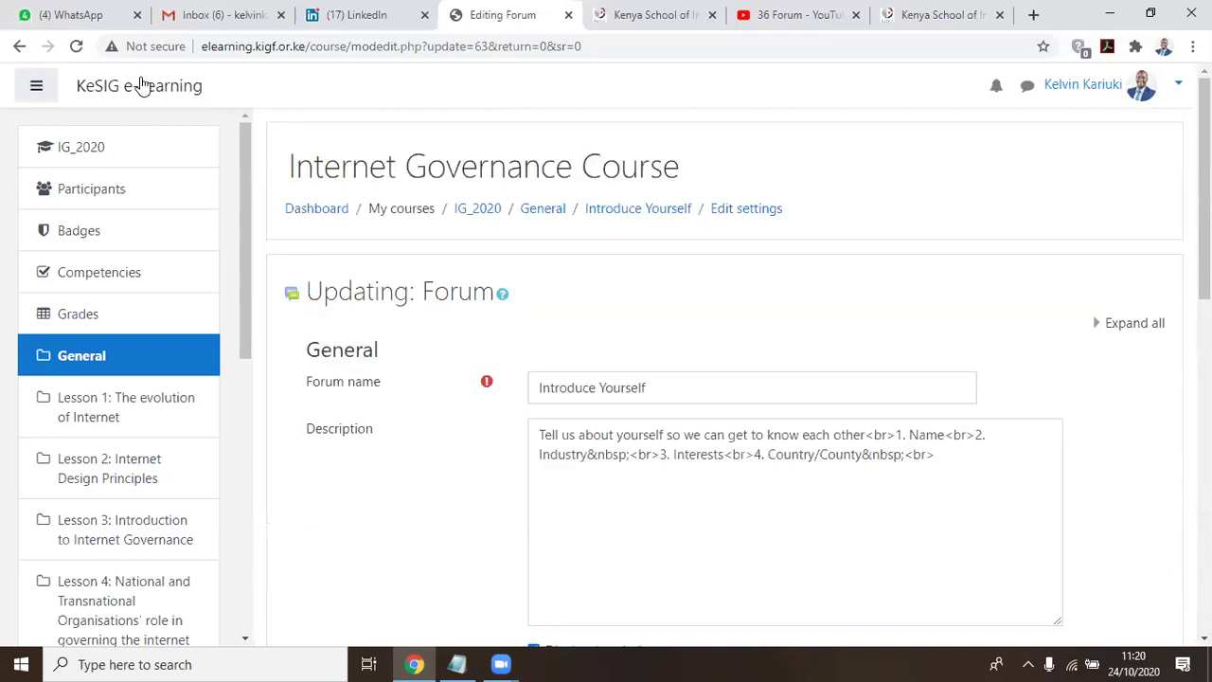
Reload the forum settings, expand Activity completion and unlock the completion options
left_click(76, 48)
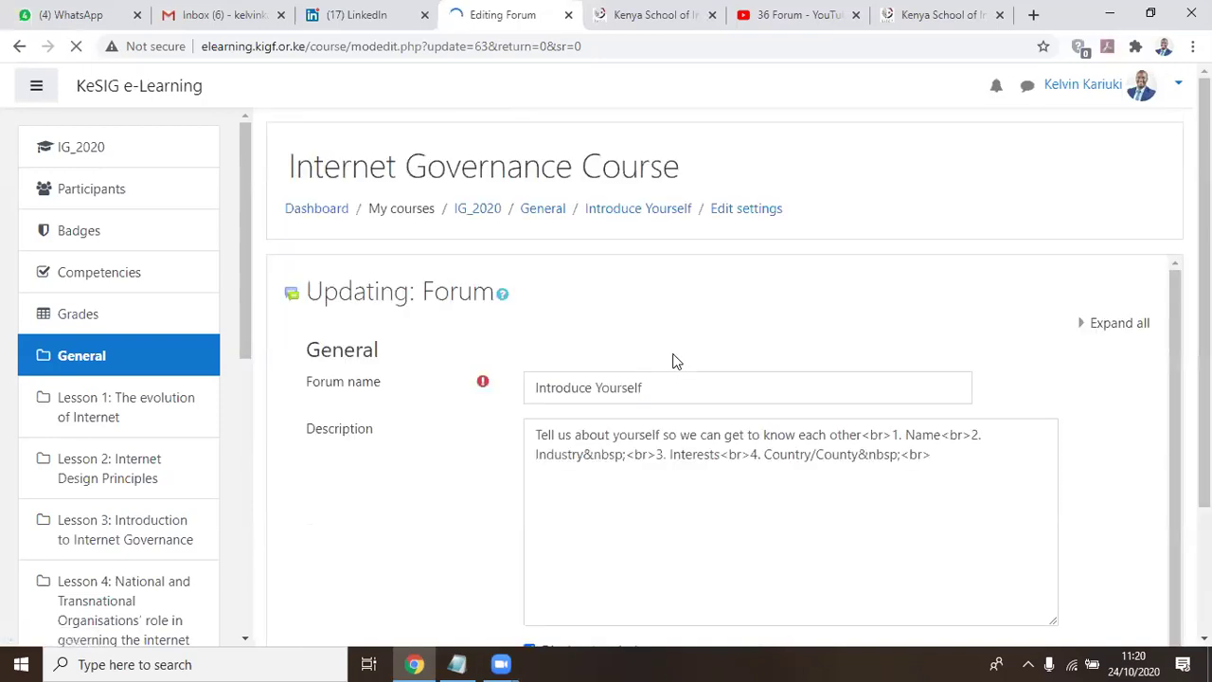
scroll(432, 425, "down", 7)
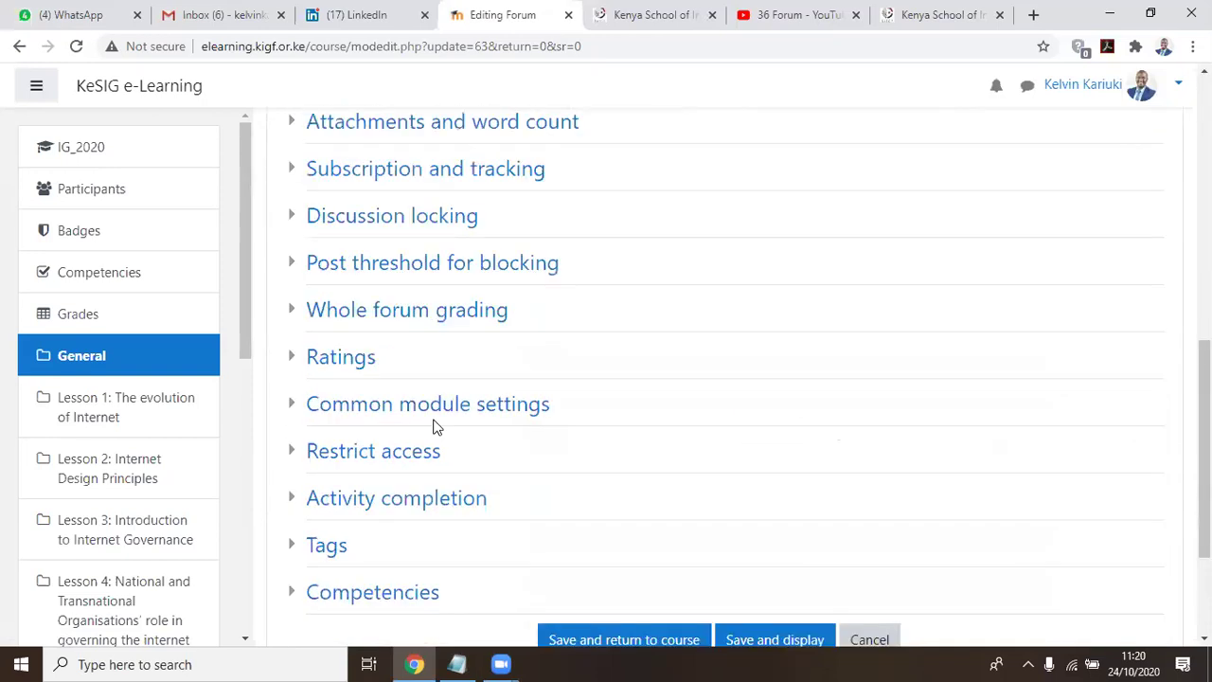
scroll(433, 425, "down", 1)
left_click(408, 402)
scroll(835, 334, "down", 3)
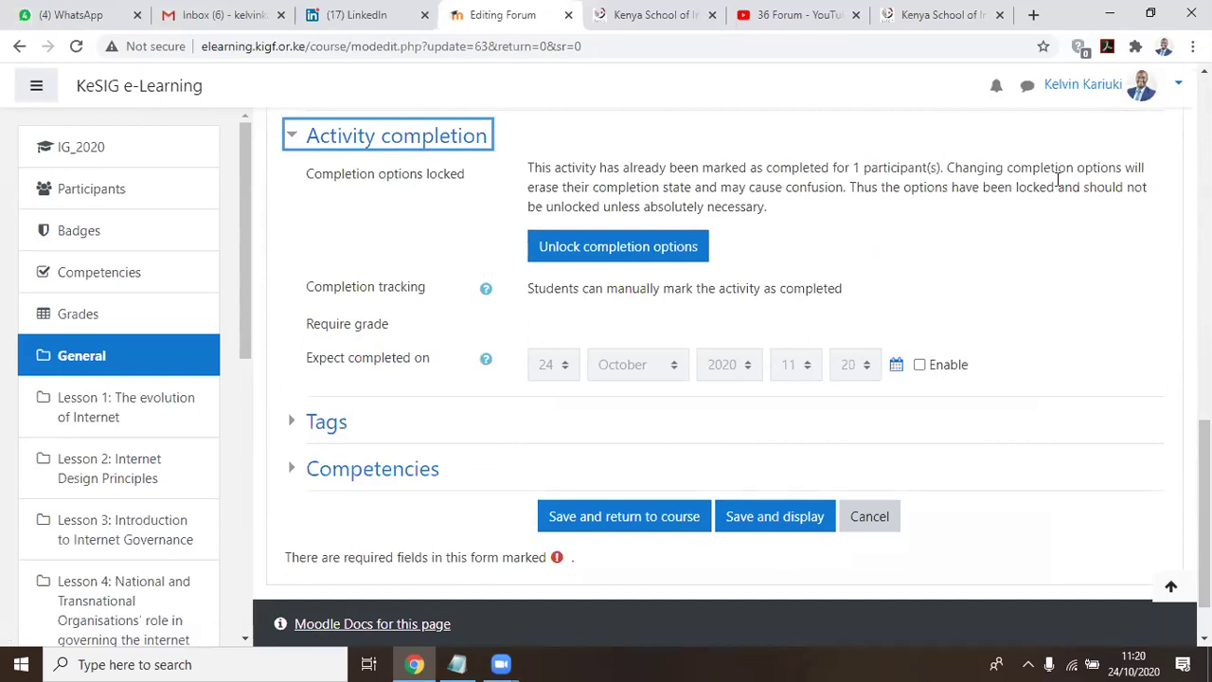
left_click(617, 246)
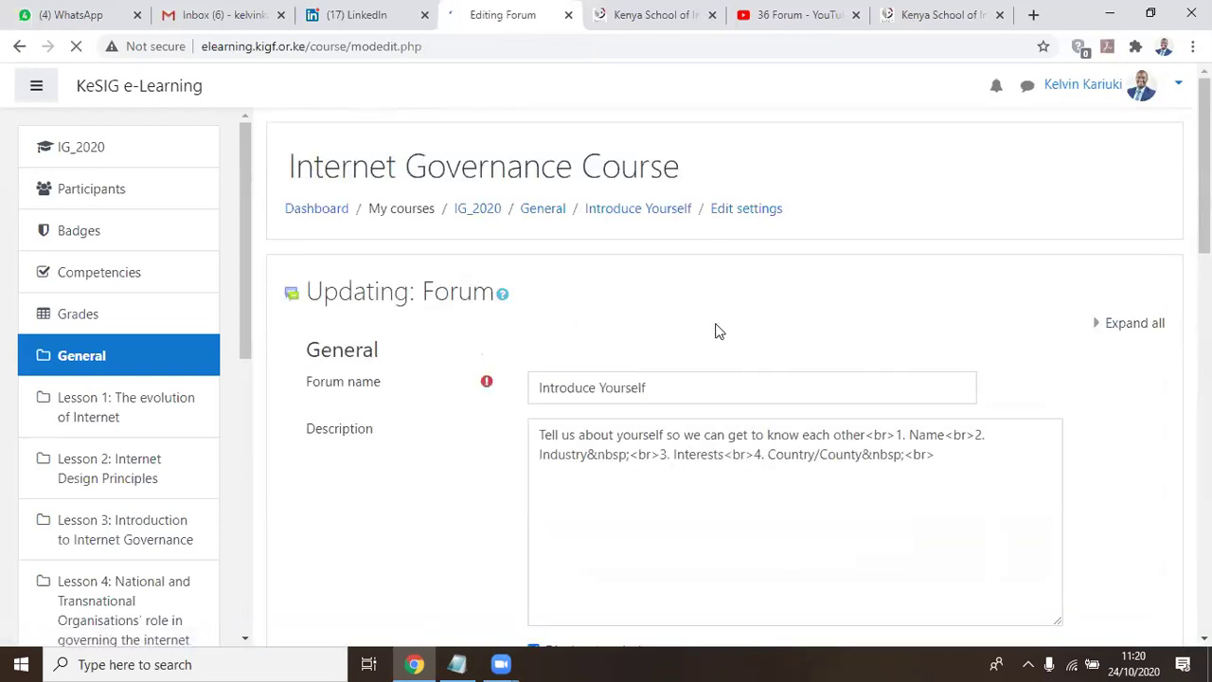
scroll(701, 326, "down", 5)
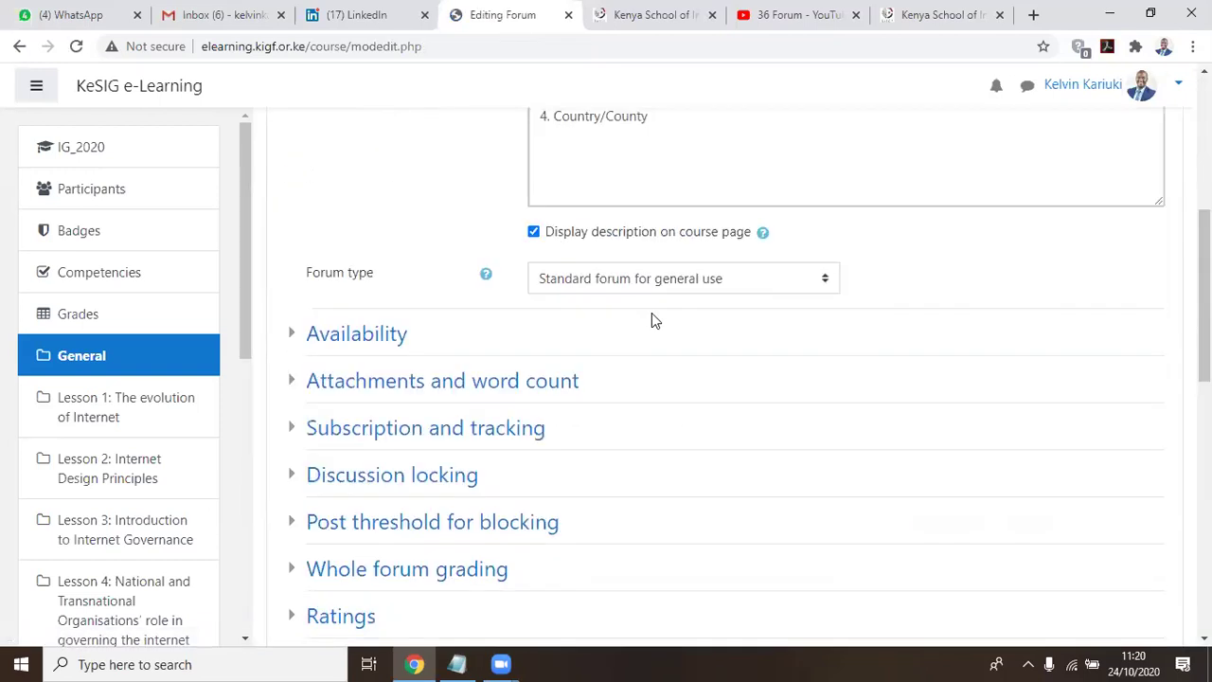
scroll(652, 322, "down", 5)
Track completion when conditions are met, requiring students to post at least 1 discussion or reply
left_click(864, 320)
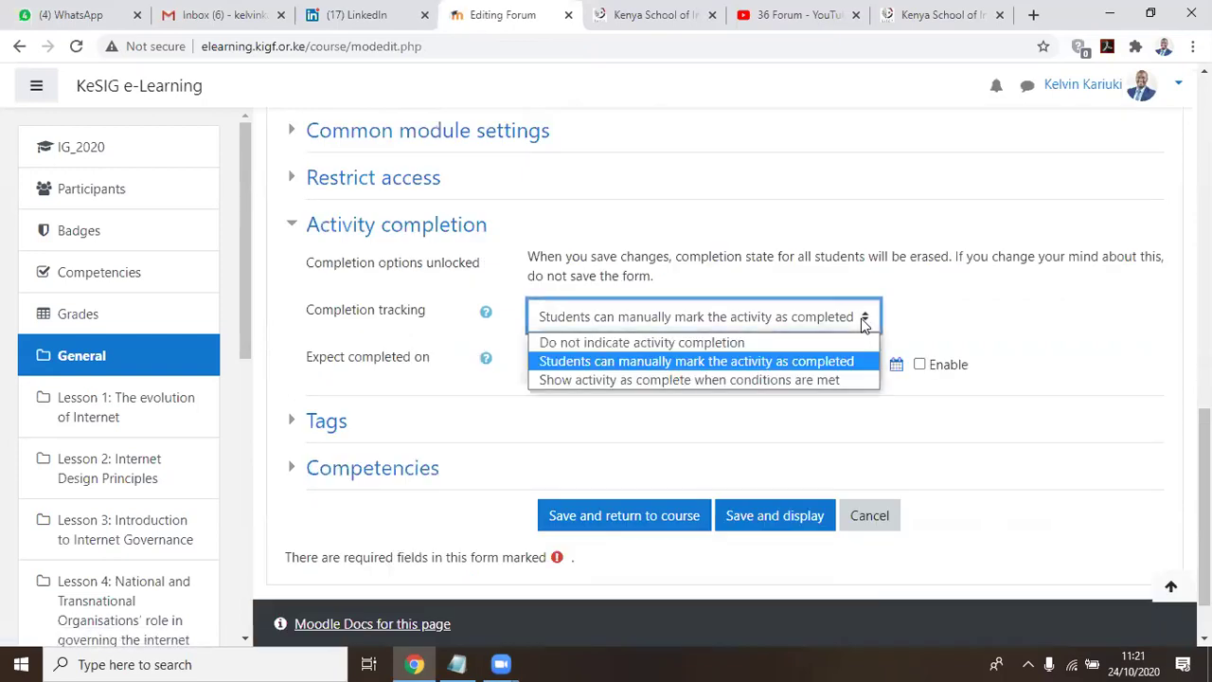
left_click(602, 379)
scroll(649, 243, "down", 1)
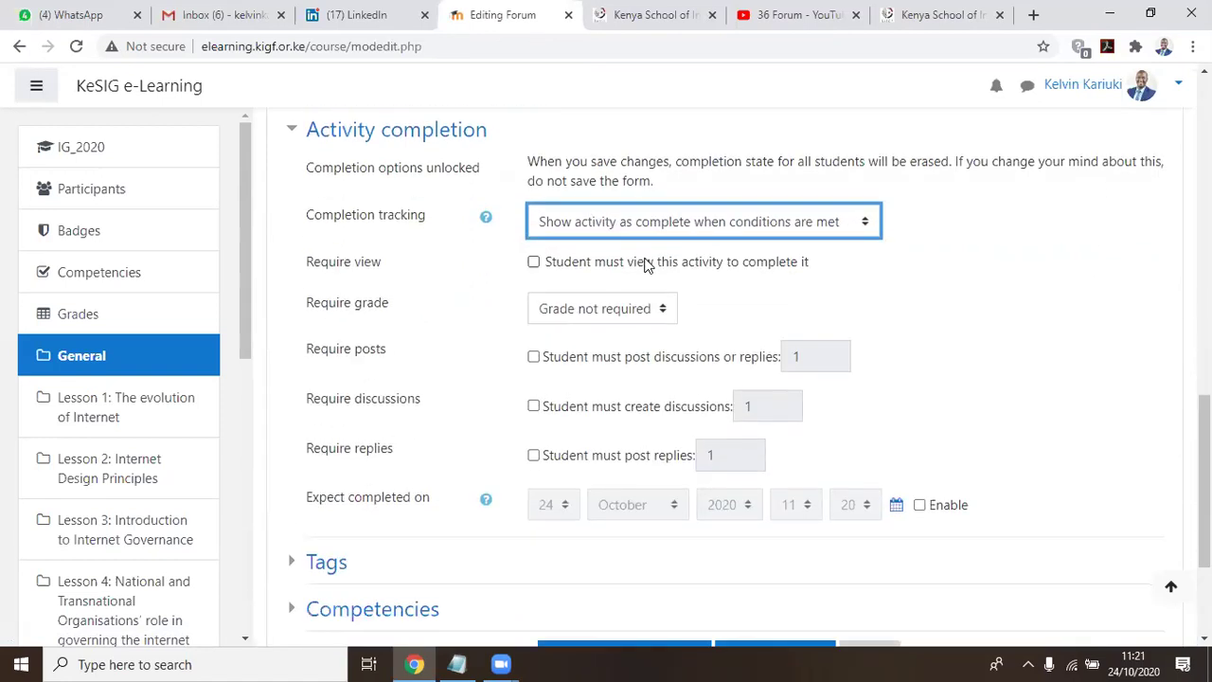
scroll(650, 265, "down", 1)
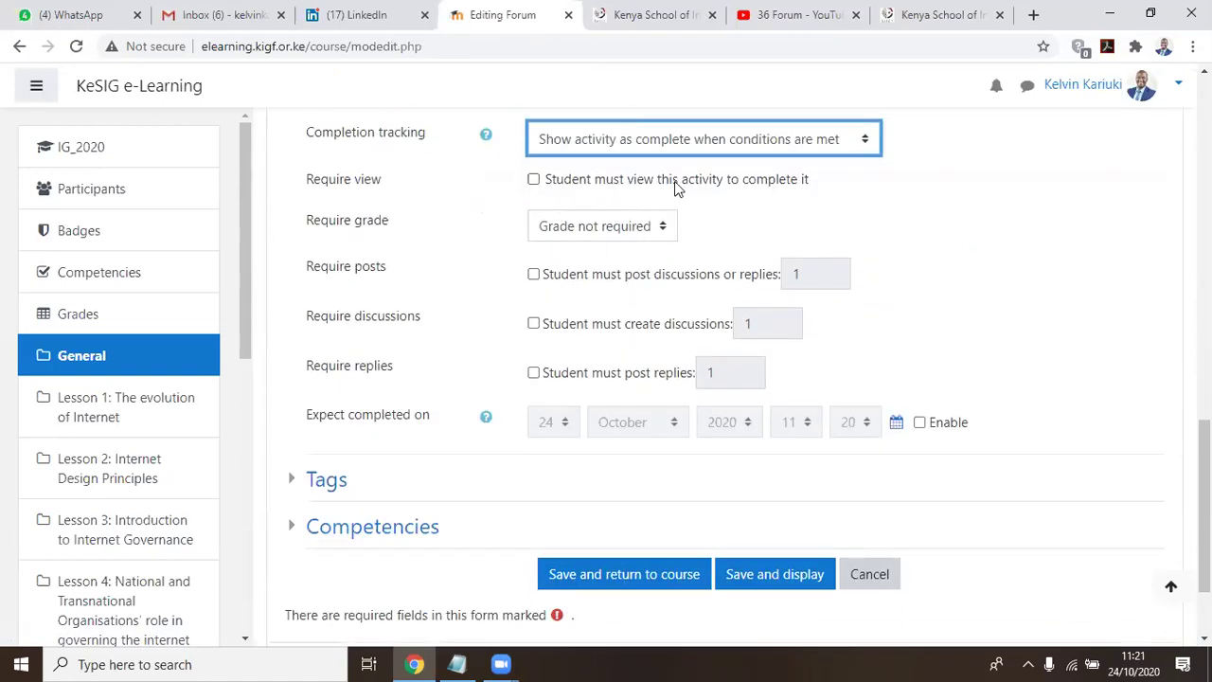
left_click(534, 274)
scroll(499, 271, "up", 2)
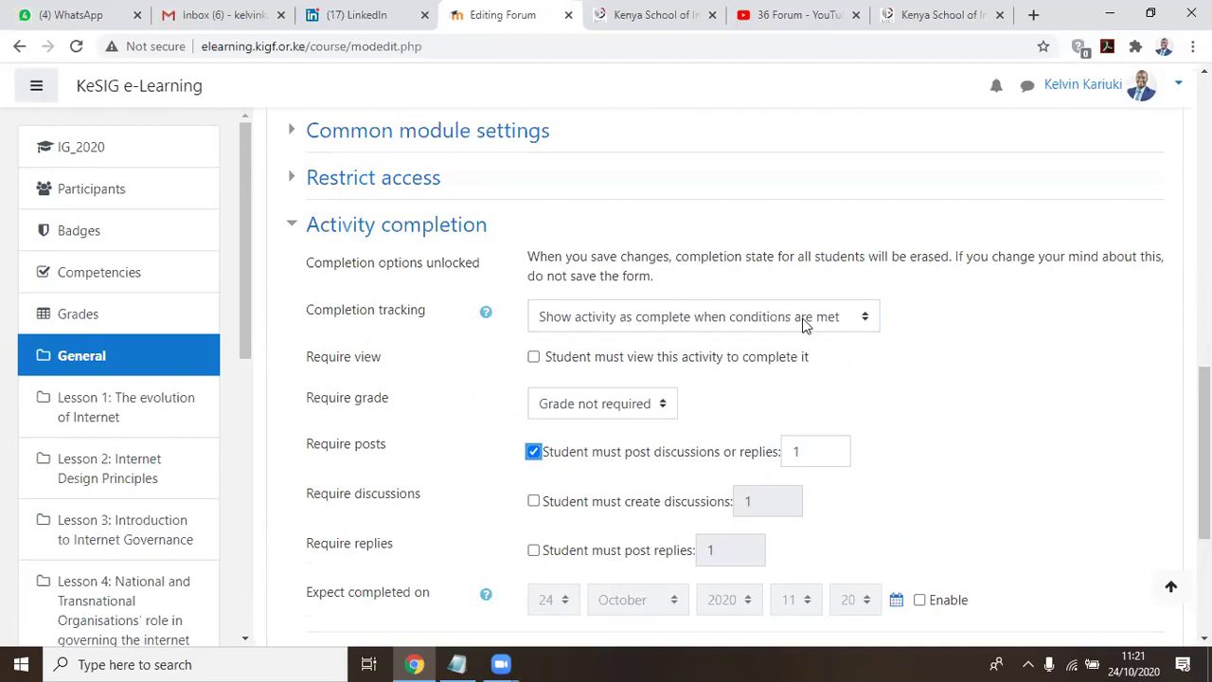
scroll(947, 327, "down", 2)
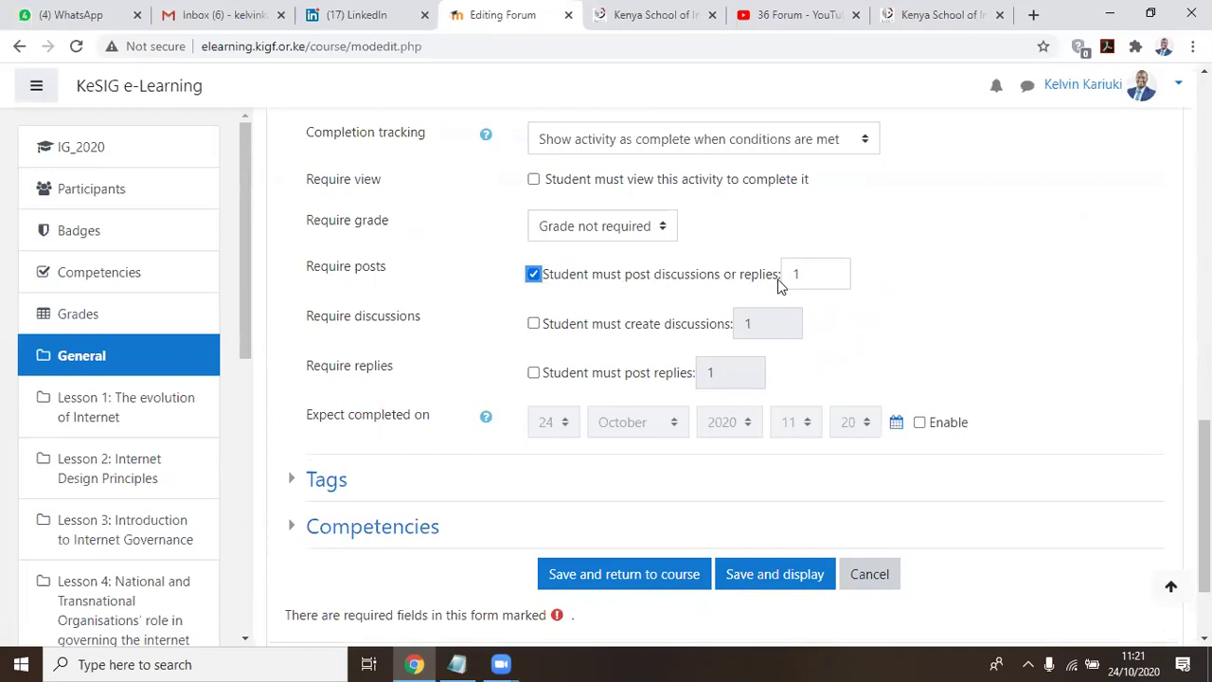
left_click(831, 274)
key("BackSpace")
type("1")
left_click(705, 297)
scroll(795, 428, "down", 2)
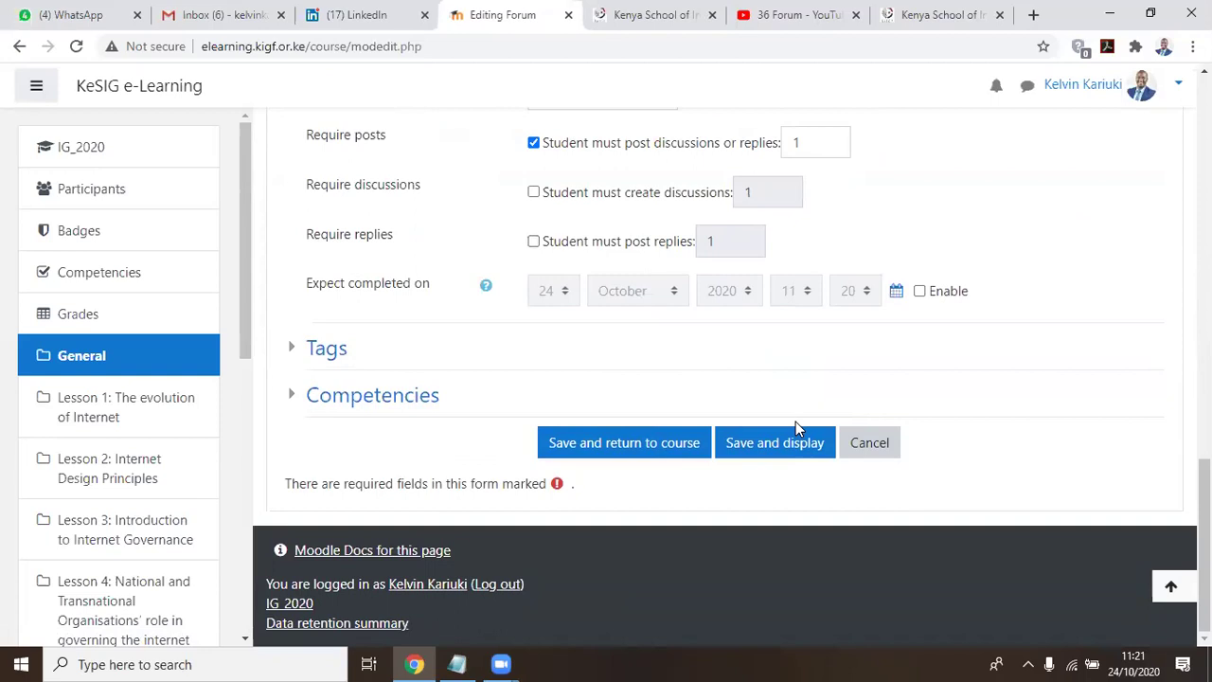
Save the completion settings and return to the top of the IG_2020 course page
left_click(623, 443)
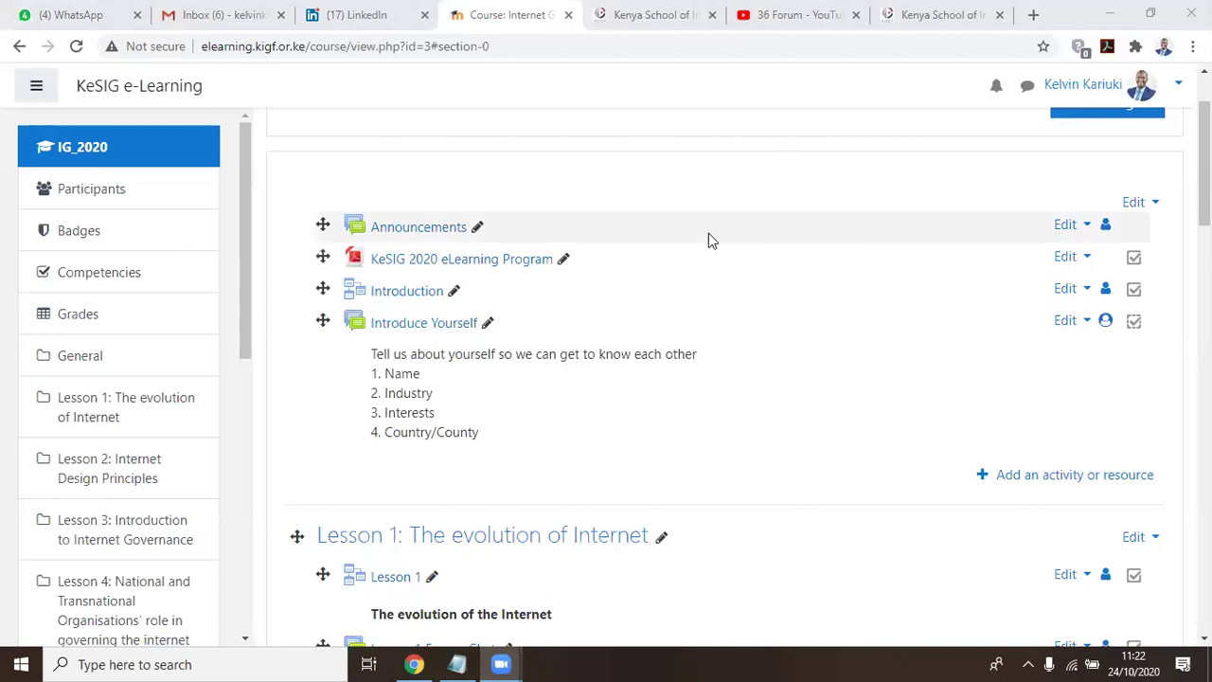
scroll(708, 234, "up", 2)
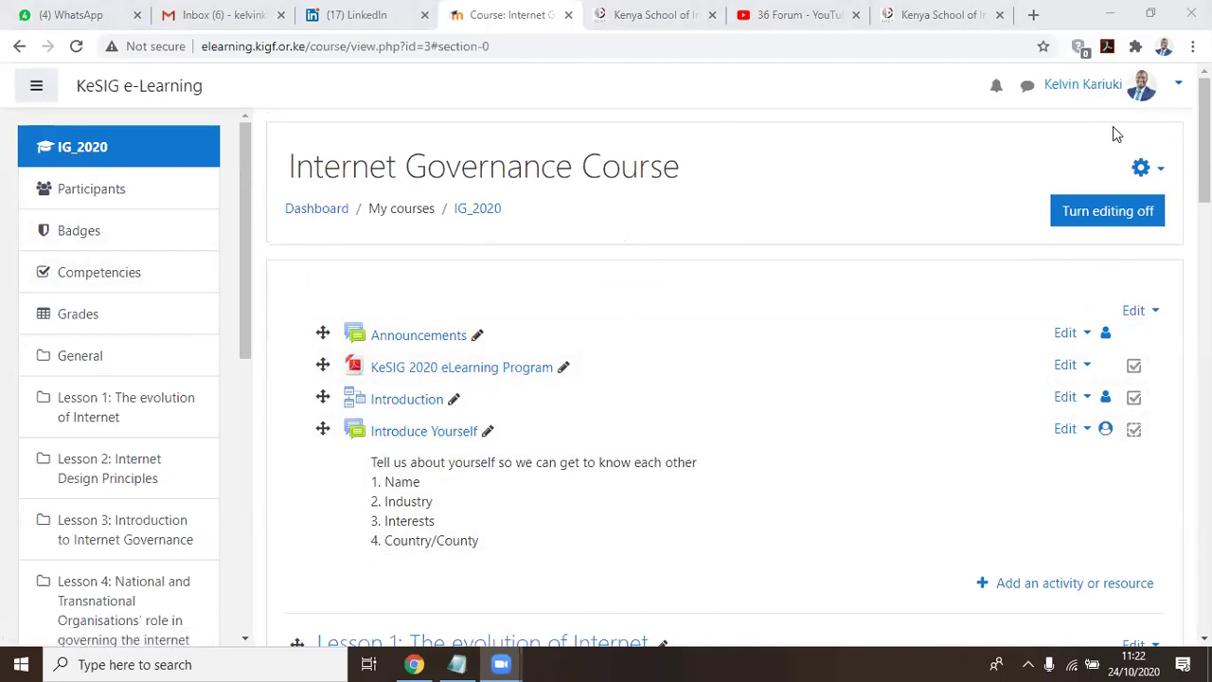
Choose 'Switch role to...' from the user menu; the request times out with a 504 error
left_click(1177, 91)
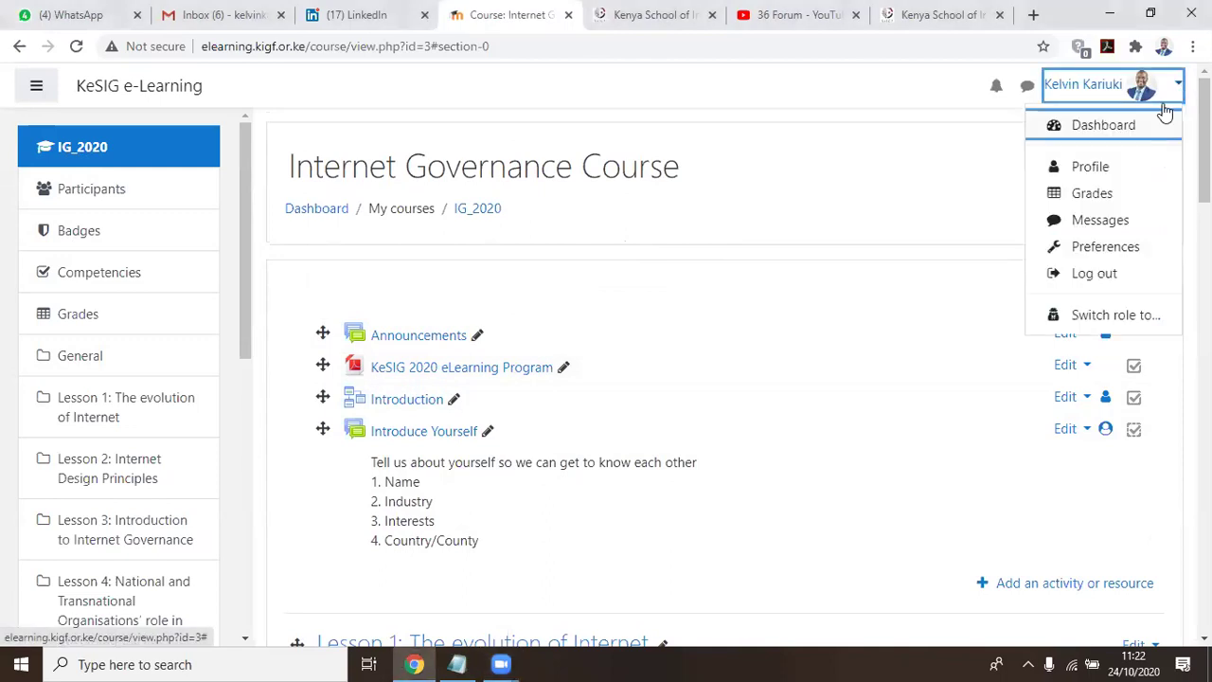
left_click(1096, 322)
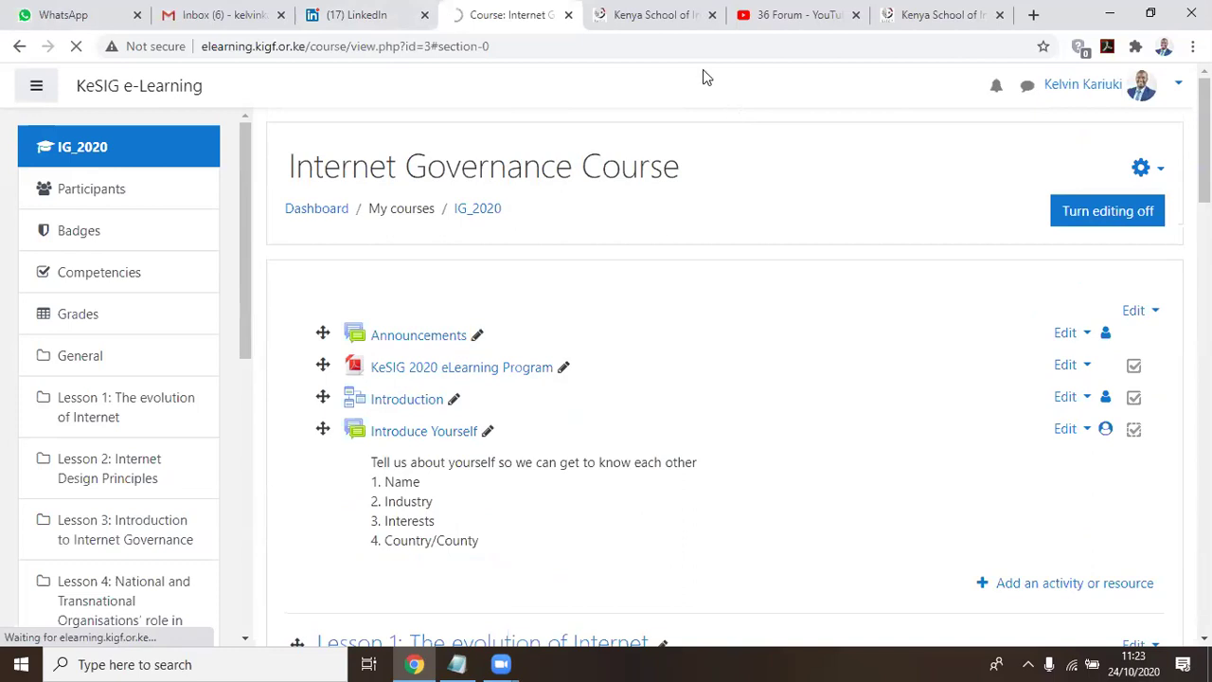
scroll(794, 186, "down", 2)
scroll(794, 186, "up", 2)
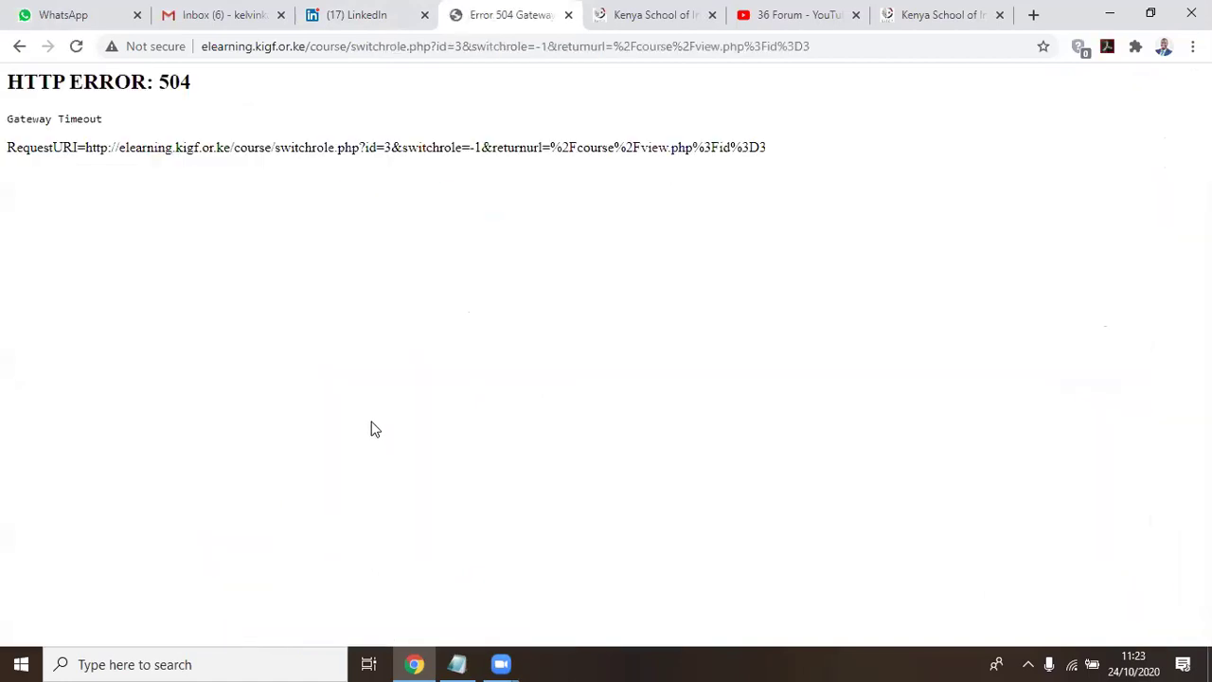
Retry the timed-out page, then go back to the forum edit page's resubmission prompt
left_click(74, 48)
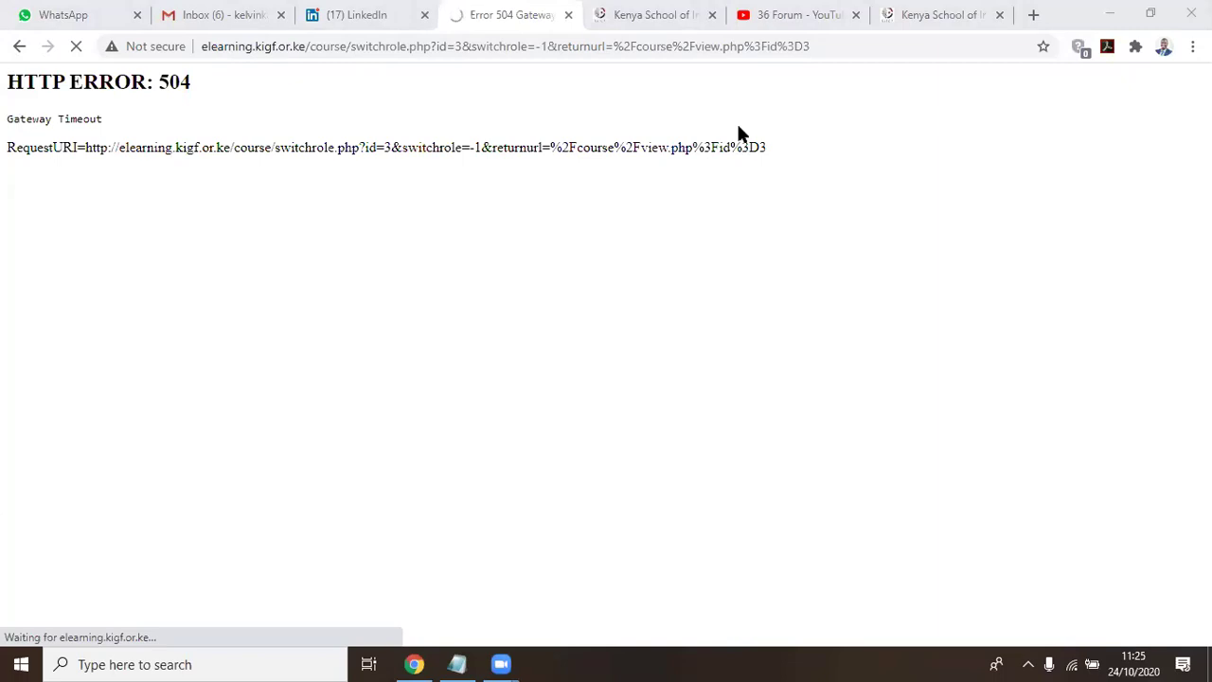
left_click(17, 48)
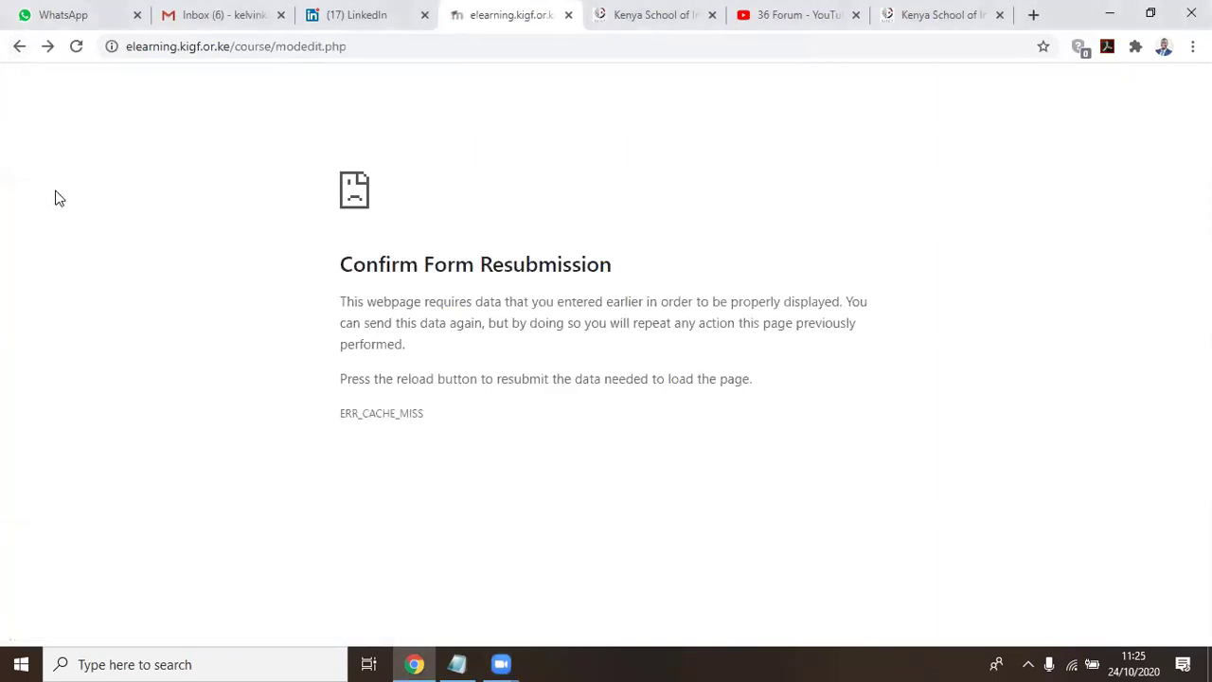
left_click(18, 46)
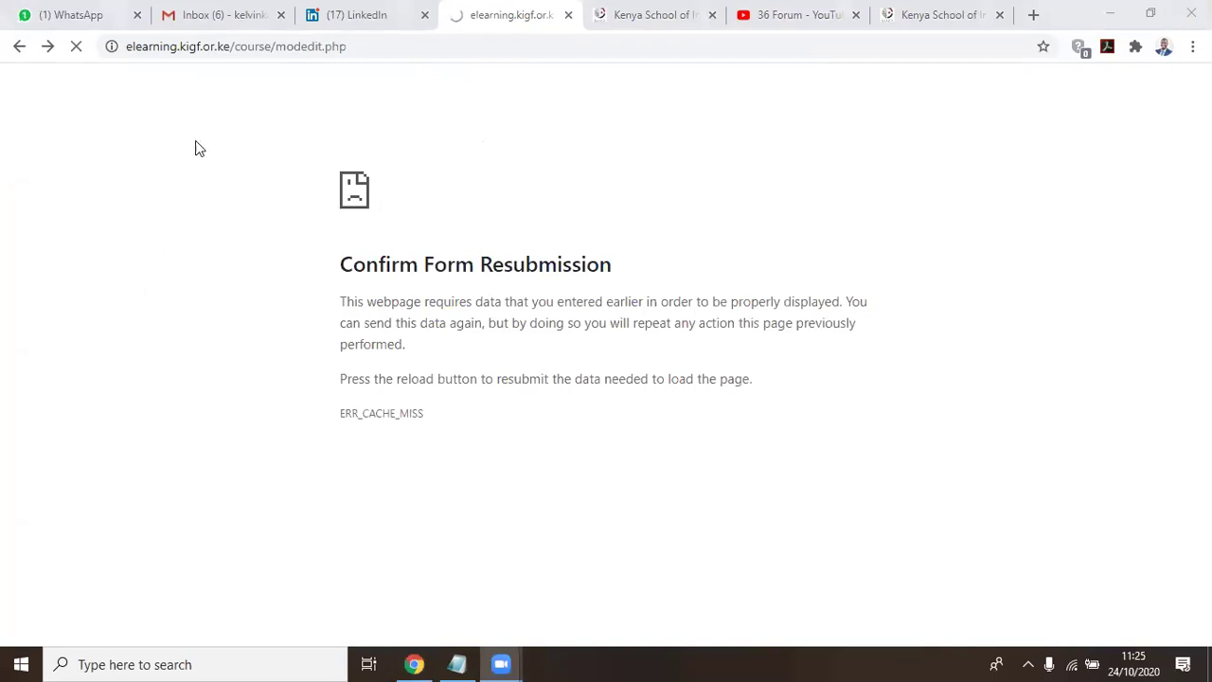
left_click(571, 189)
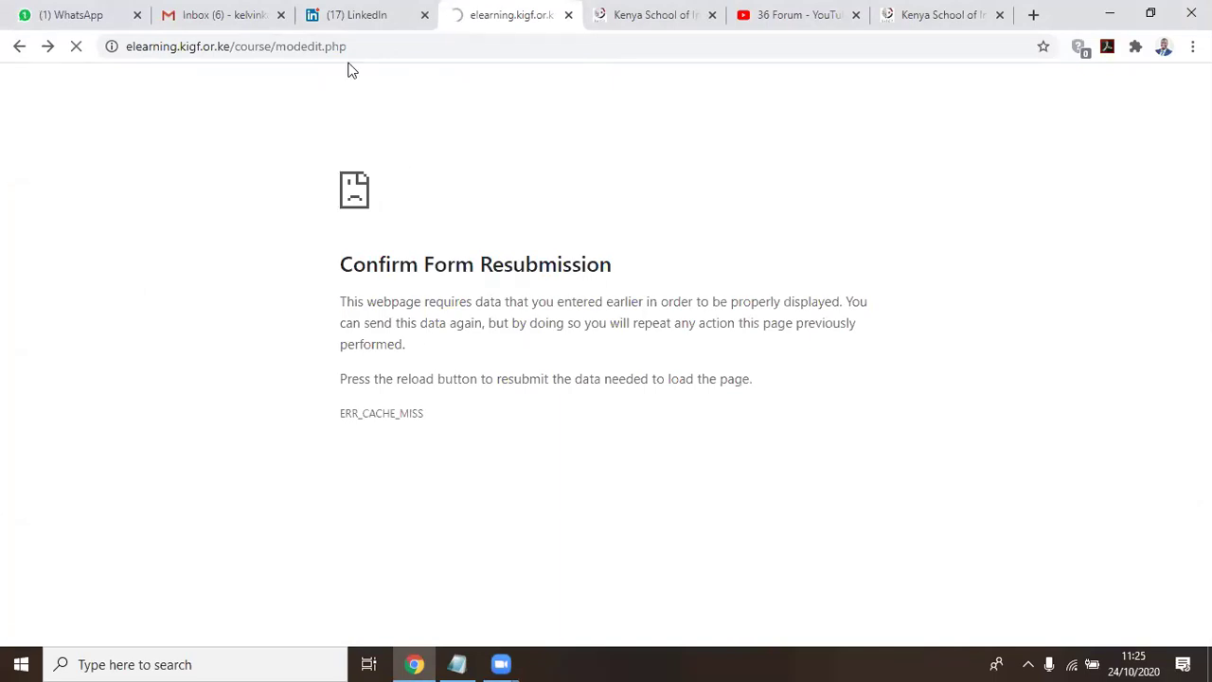
Review the Notepad course plan notes (4.5 Hours, CAT 30%, Final 70%, Pass Mark 60%), then return to Chrome
mouse_move(475, 664)
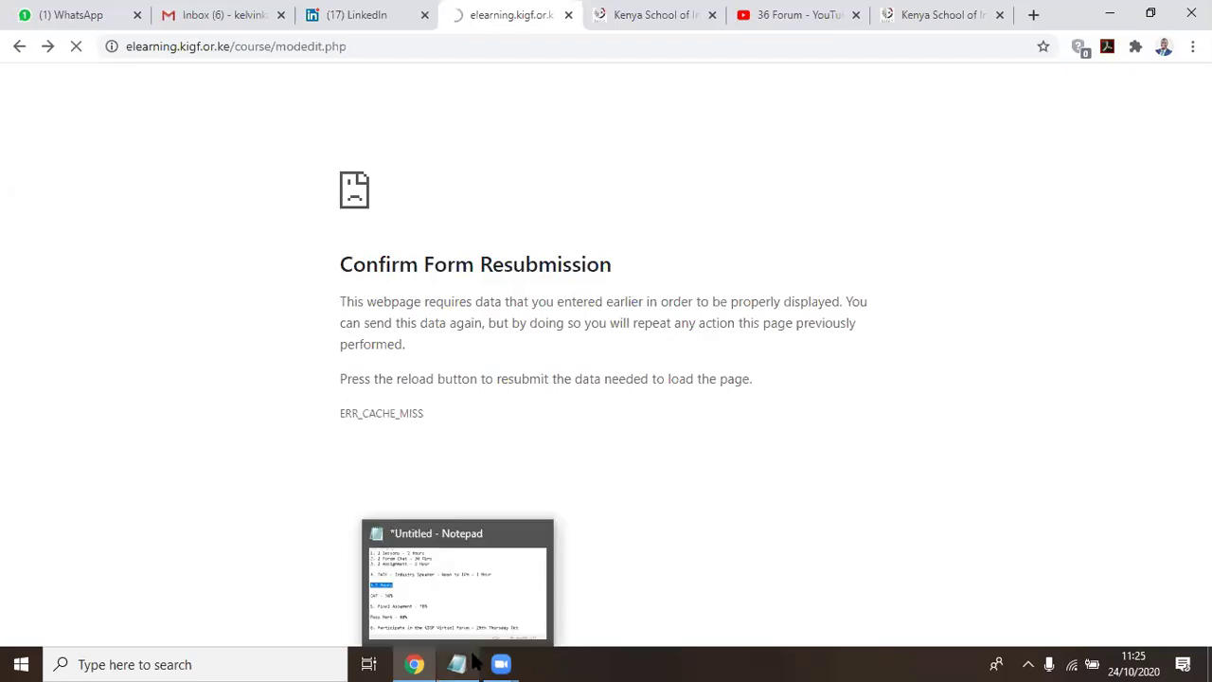
left_click(464, 555)
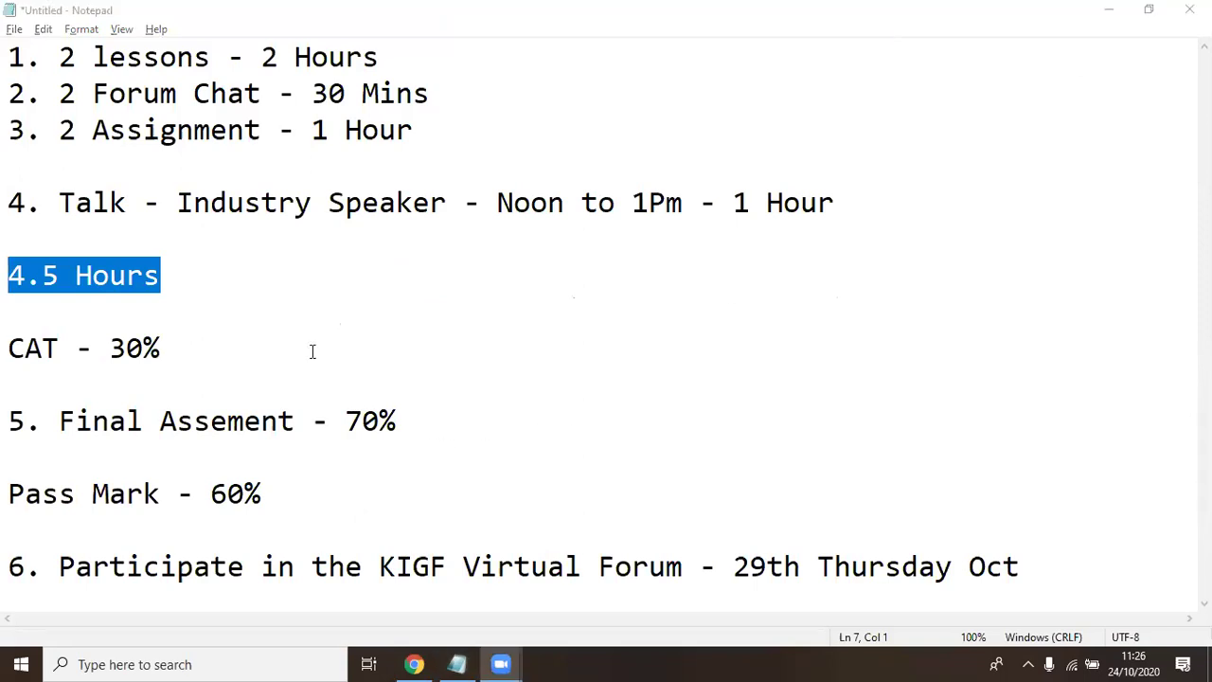
left_click(233, 357)
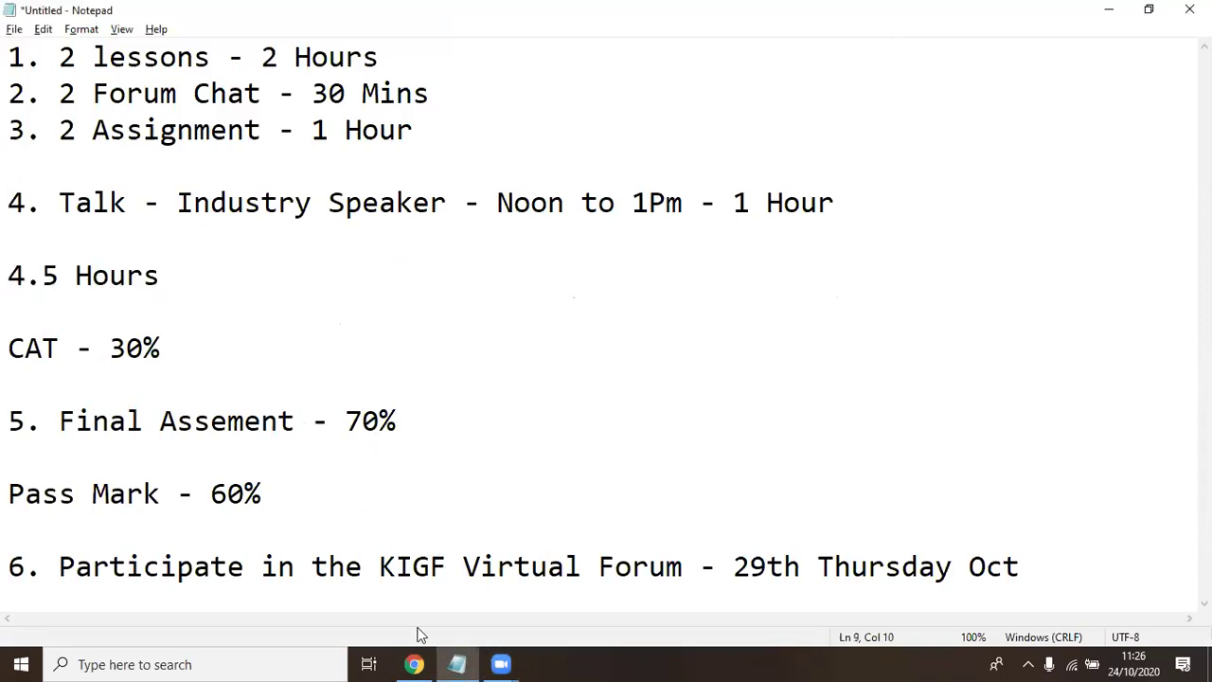
left_click(413, 663)
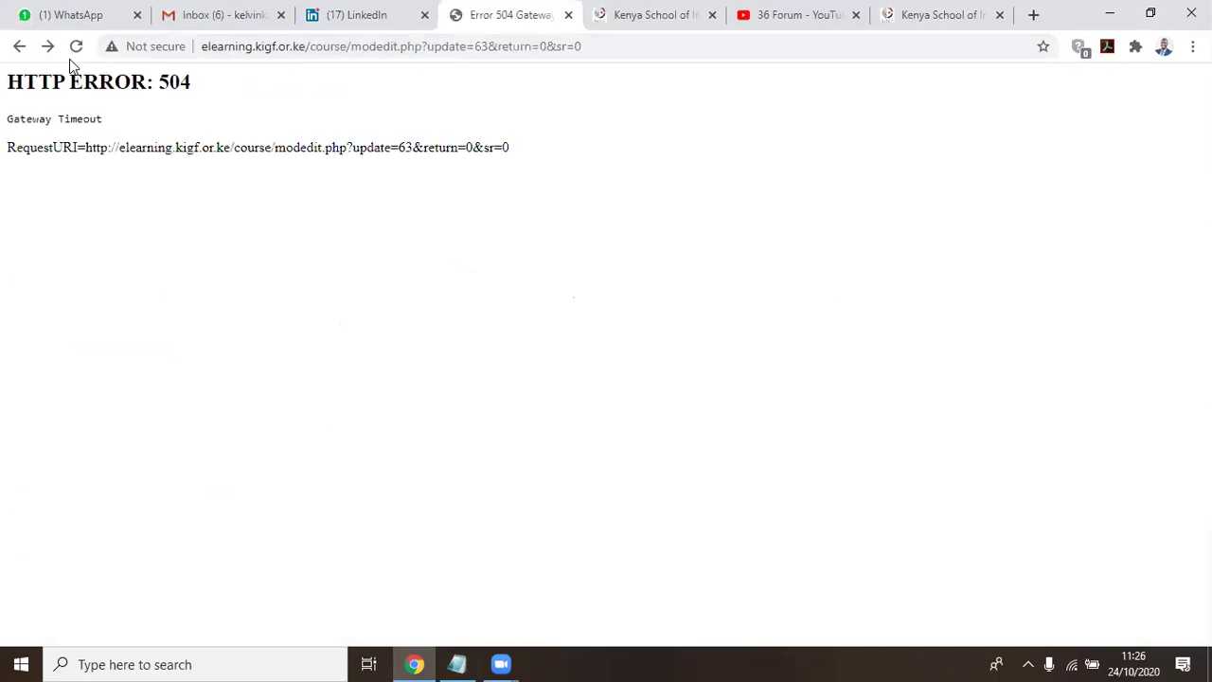
Trim the address bar to the site root elearning.kigf.or.ke and load it
left_click_drag(581, 46, 311, 54)
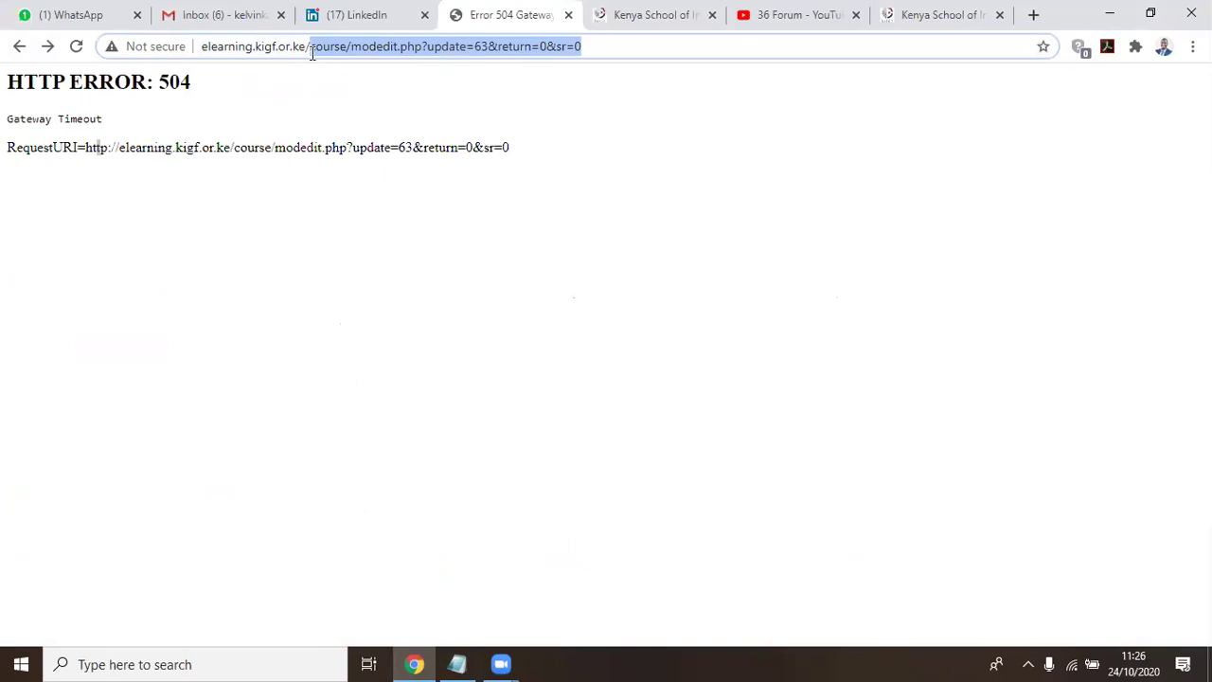
key("BackSpace")
key("BackSpace")
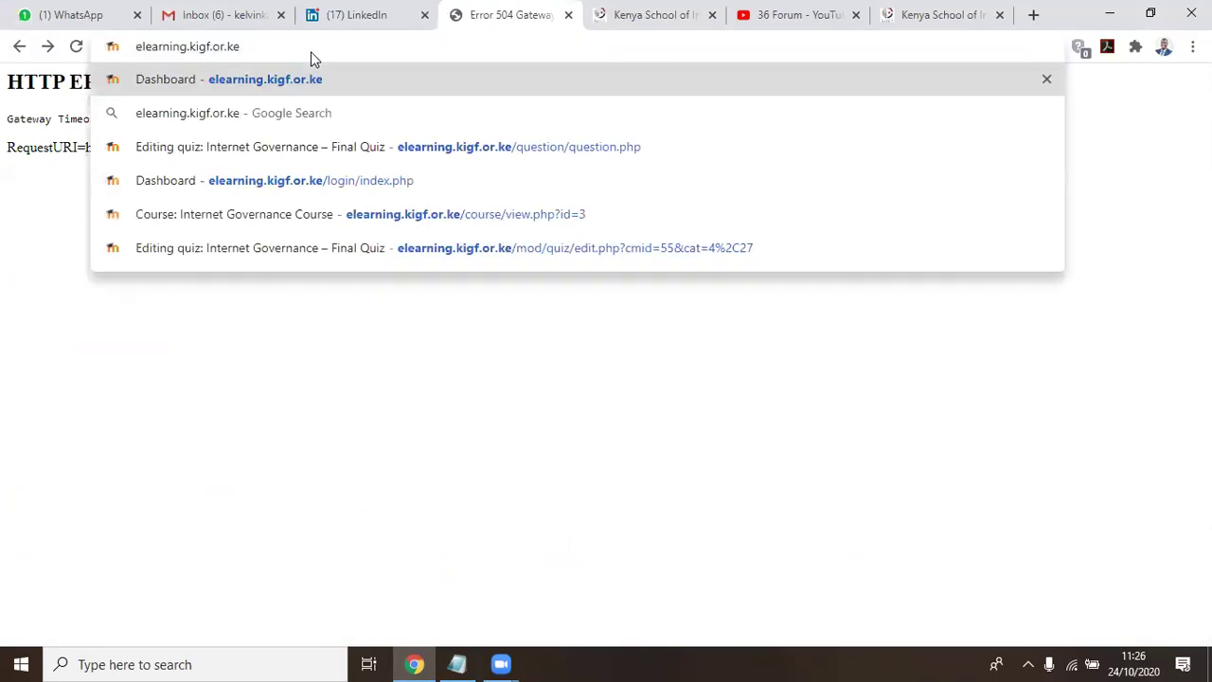
key("Return")
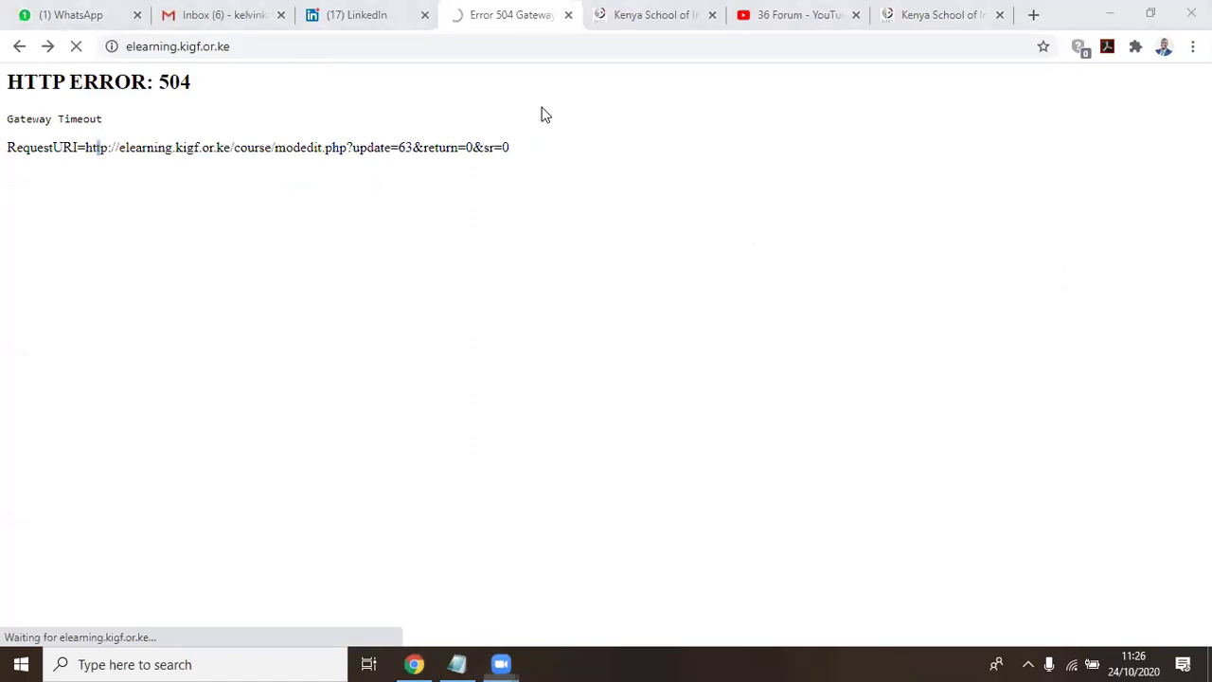
left_click(457, 664)
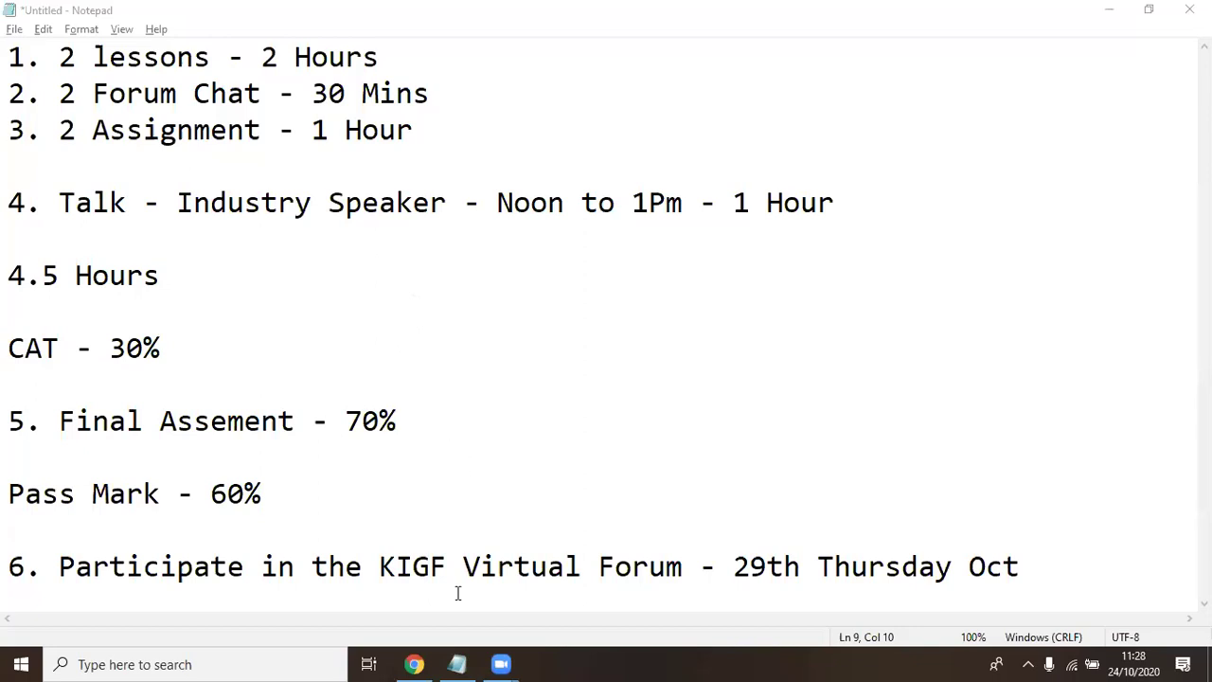
Bring Chrome back to the front and reload the site home until the KeSIG Dashboard appears
left_click(374, 663)
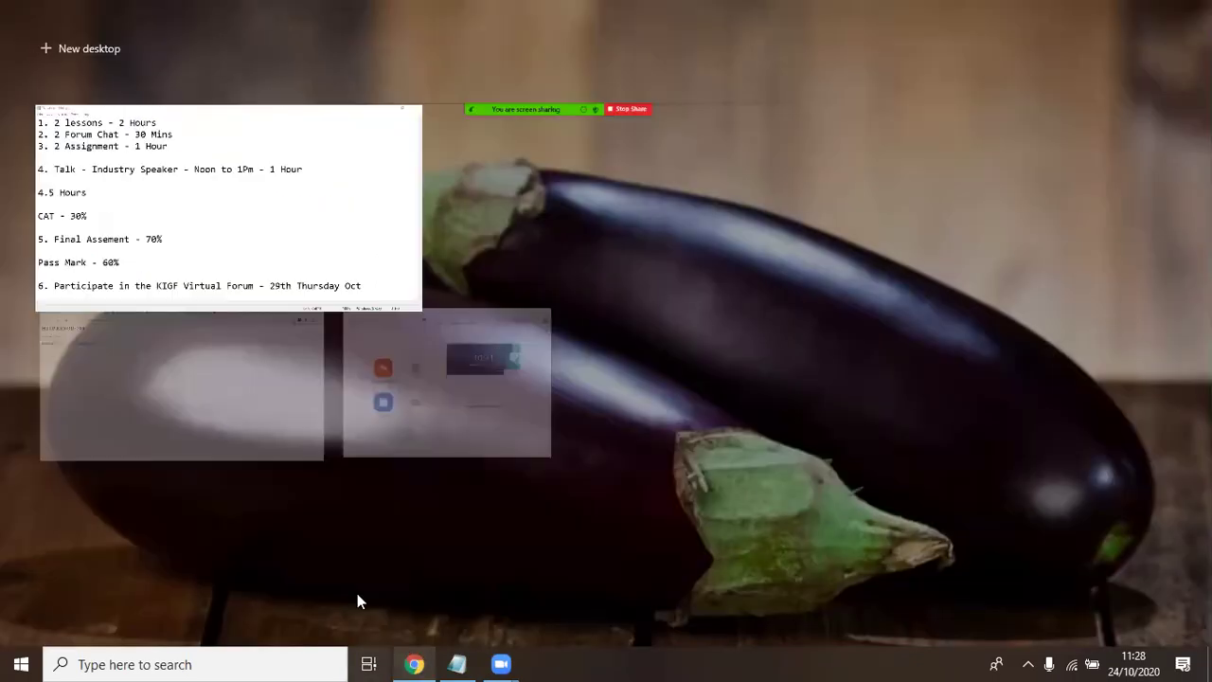
left_click(166, 380)
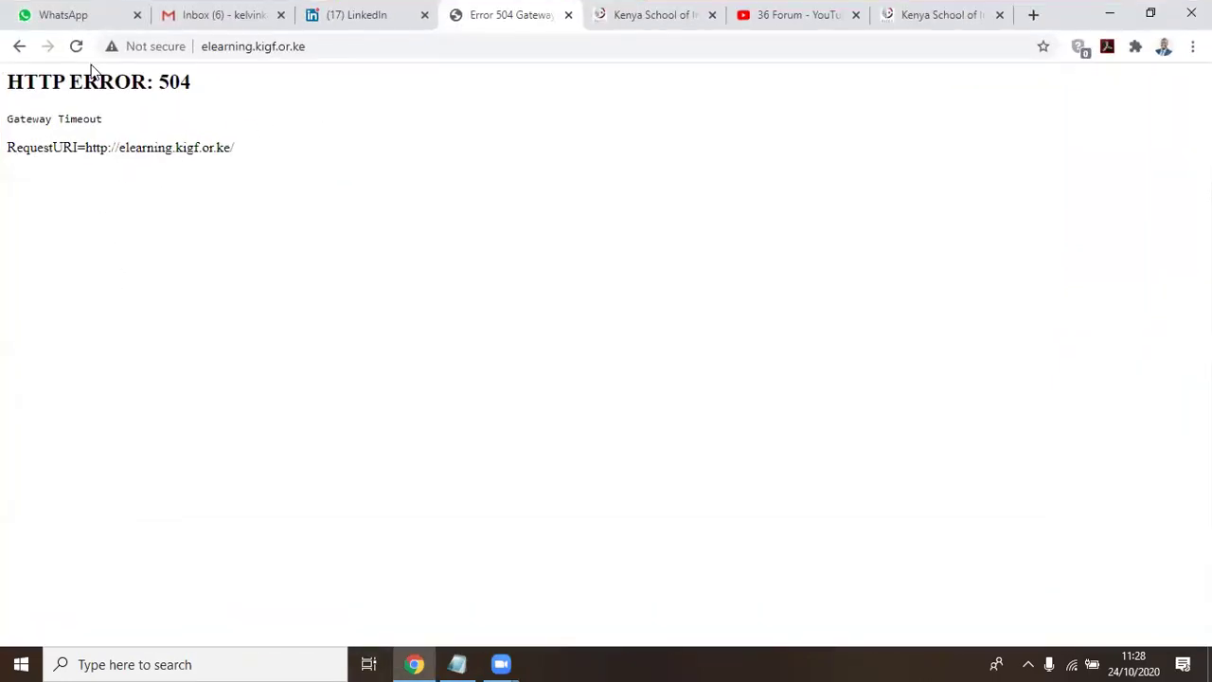
left_click(20, 47)
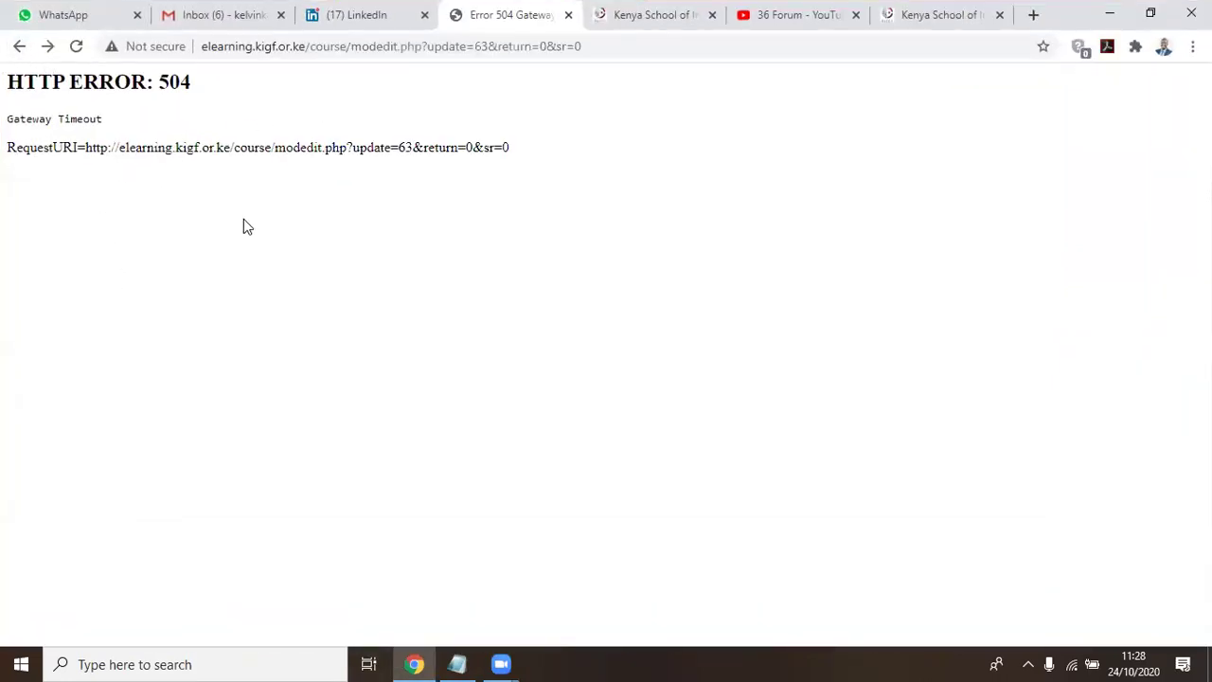
left_click(44, 50)
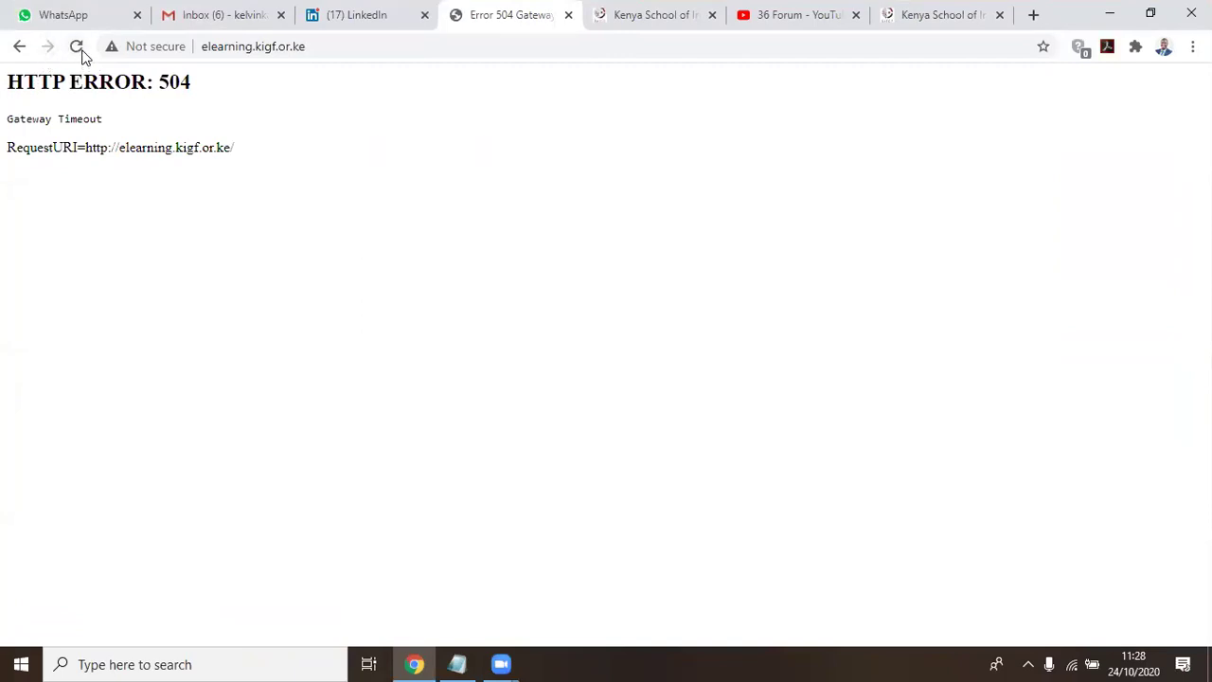
left_click(76, 47)
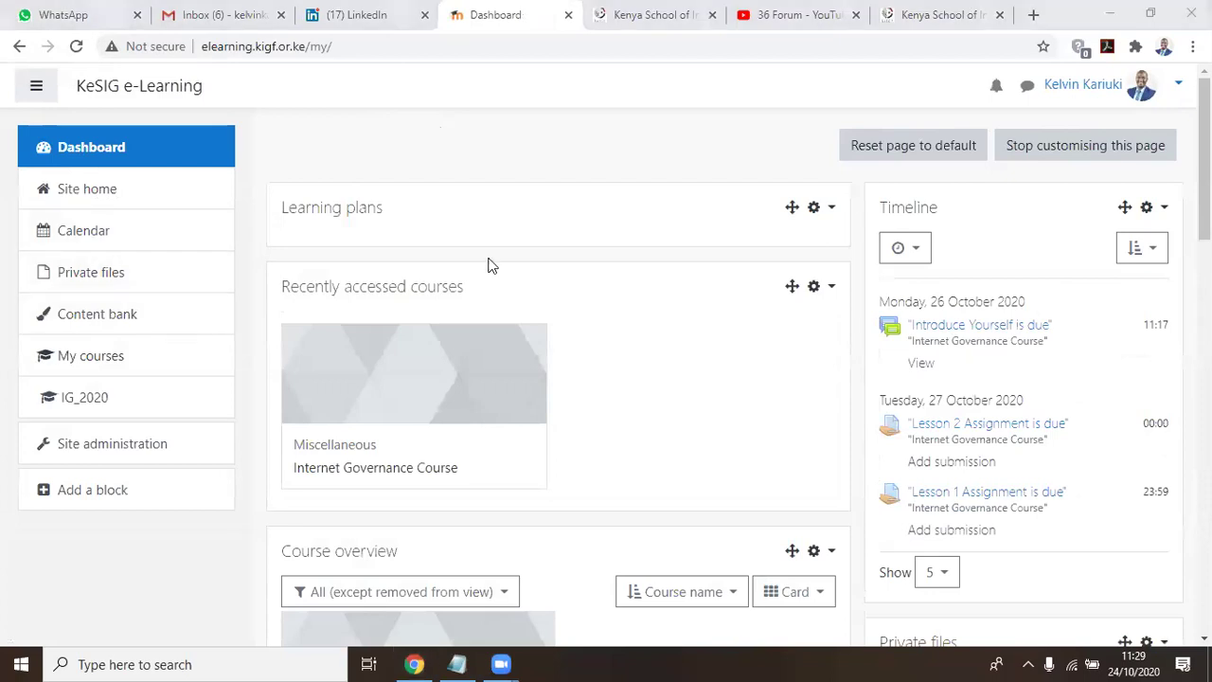
Open the IG_2020 course, switch role to Student, and scroll through its activity progress checkboxes
left_click(99, 398)
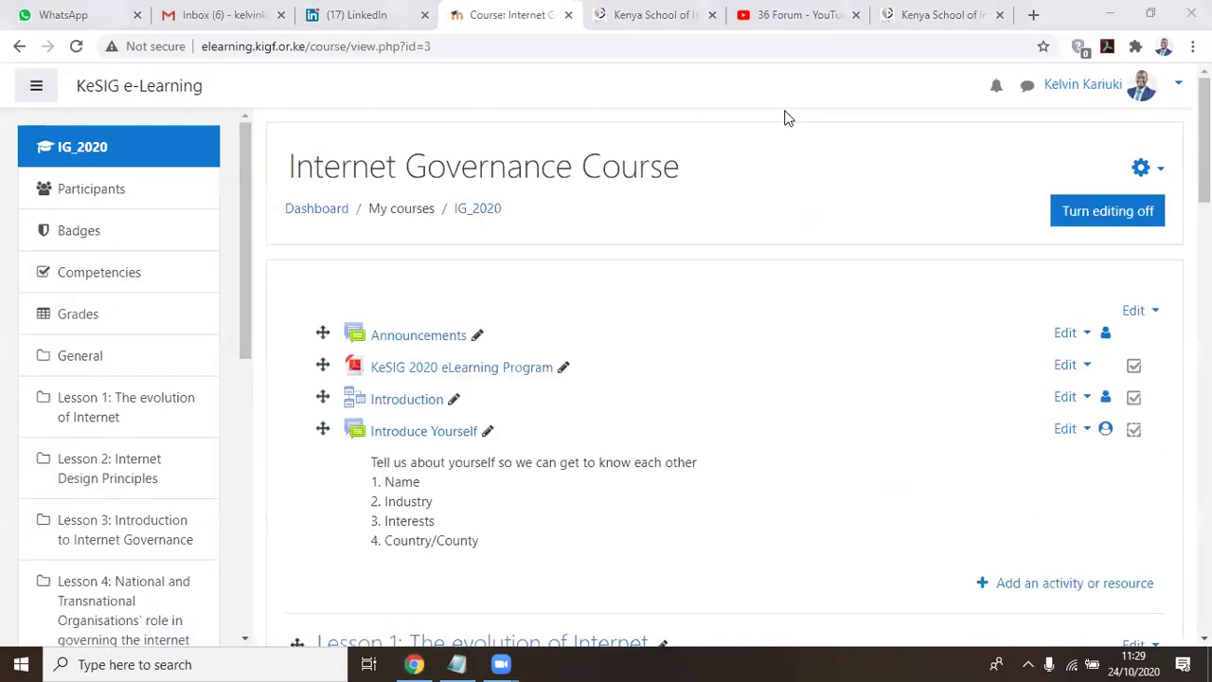
left_click(1174, 83)
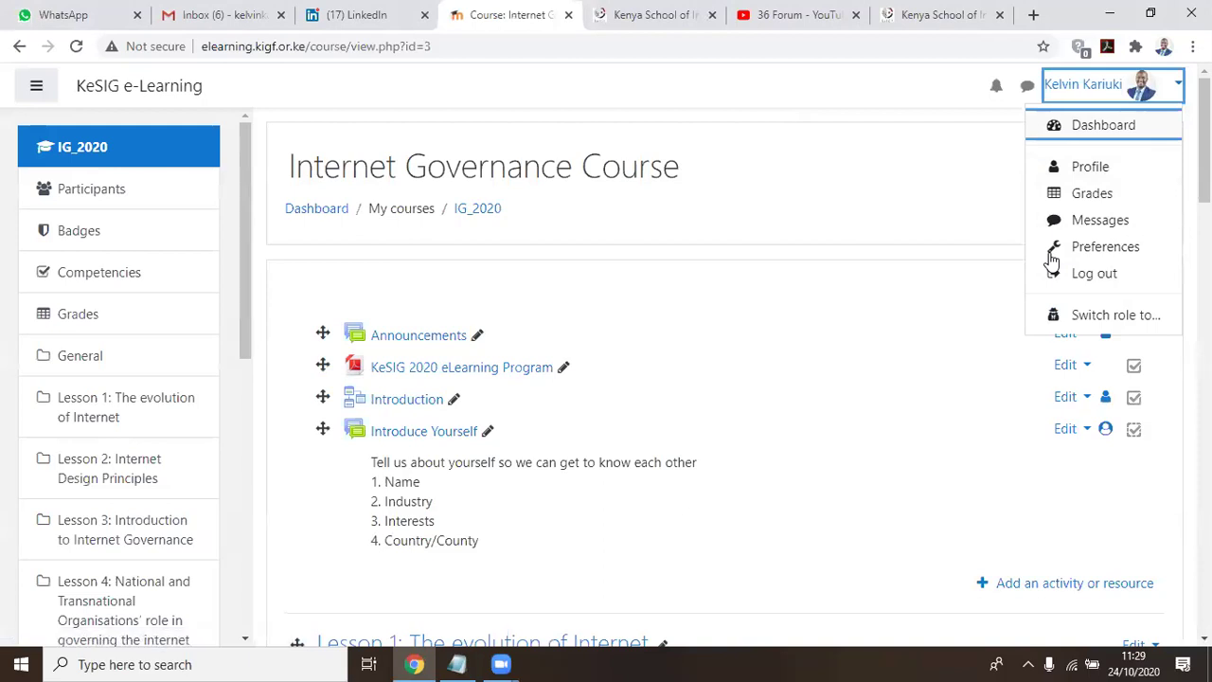
left_click(1127, 318)
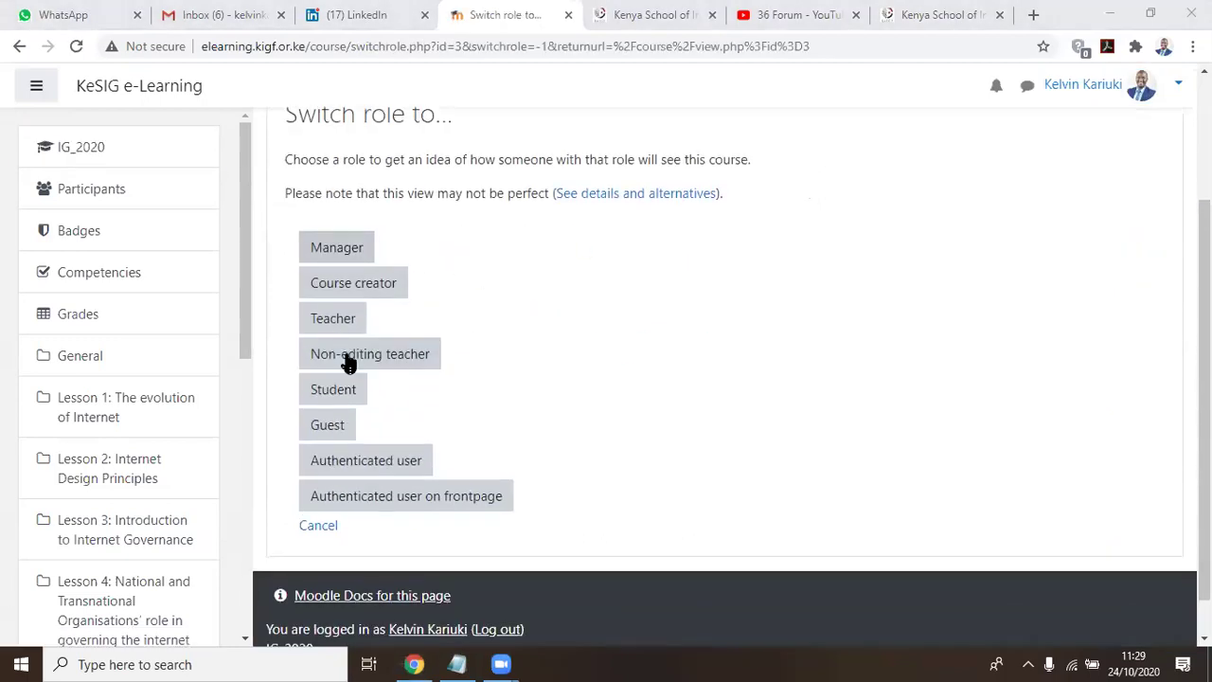
left_click(331, 389)
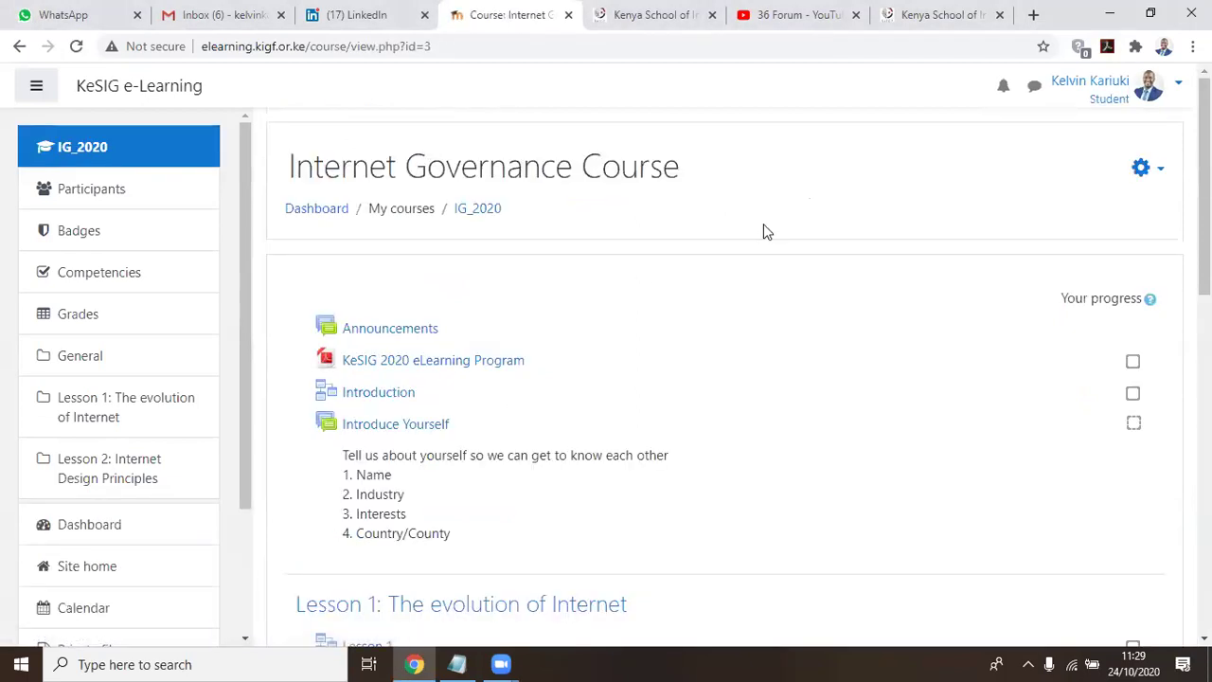
scroll(779, 192, "down", 7)
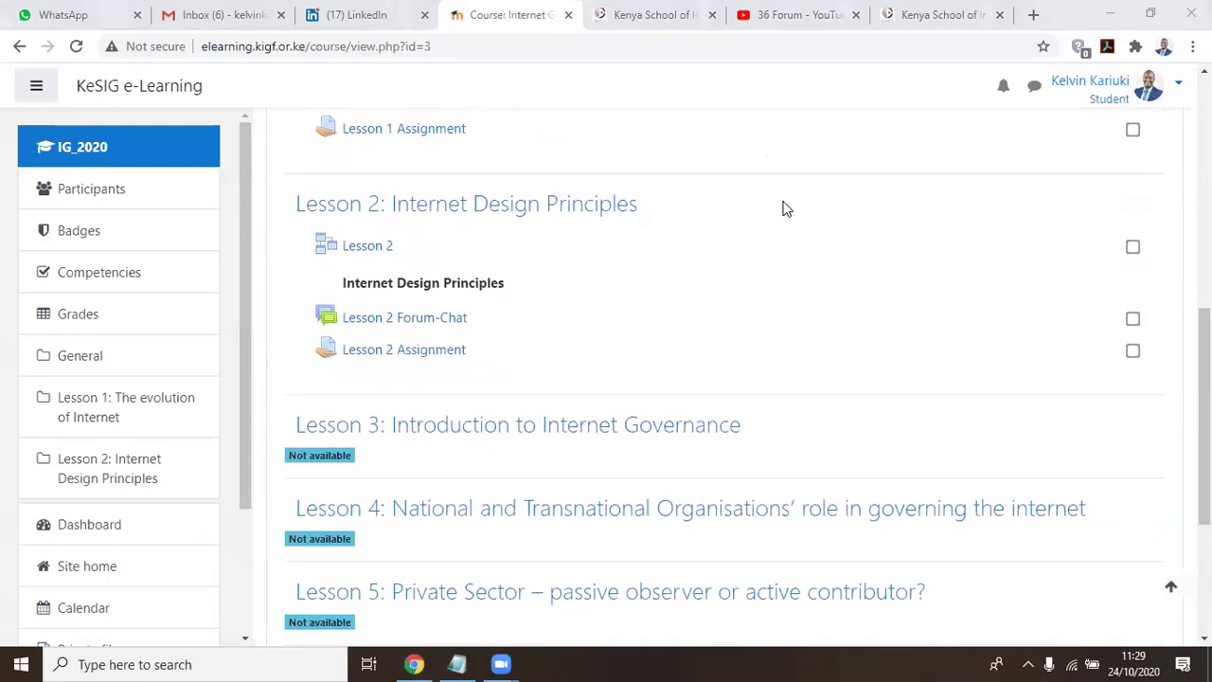
scroll(783, 209, "down", 1)
scroll(783, 209, "down", 2)
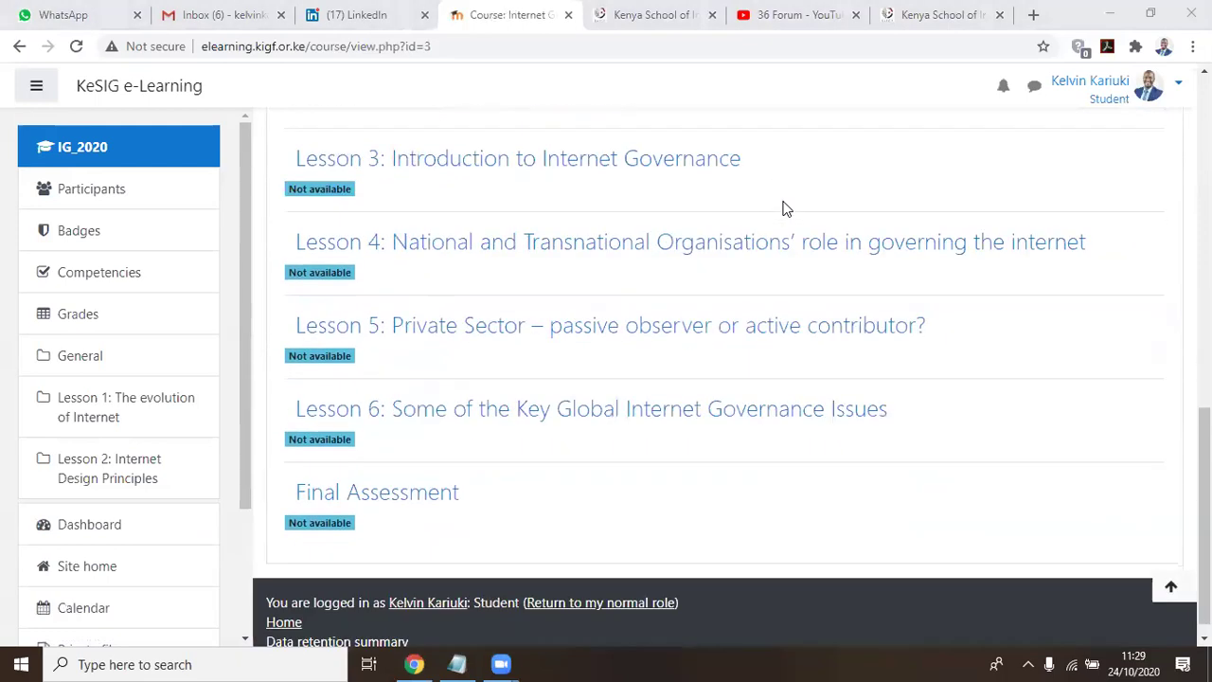
scroll(785, 206, "up", 6)
scroll(785, 208, "down", 1)
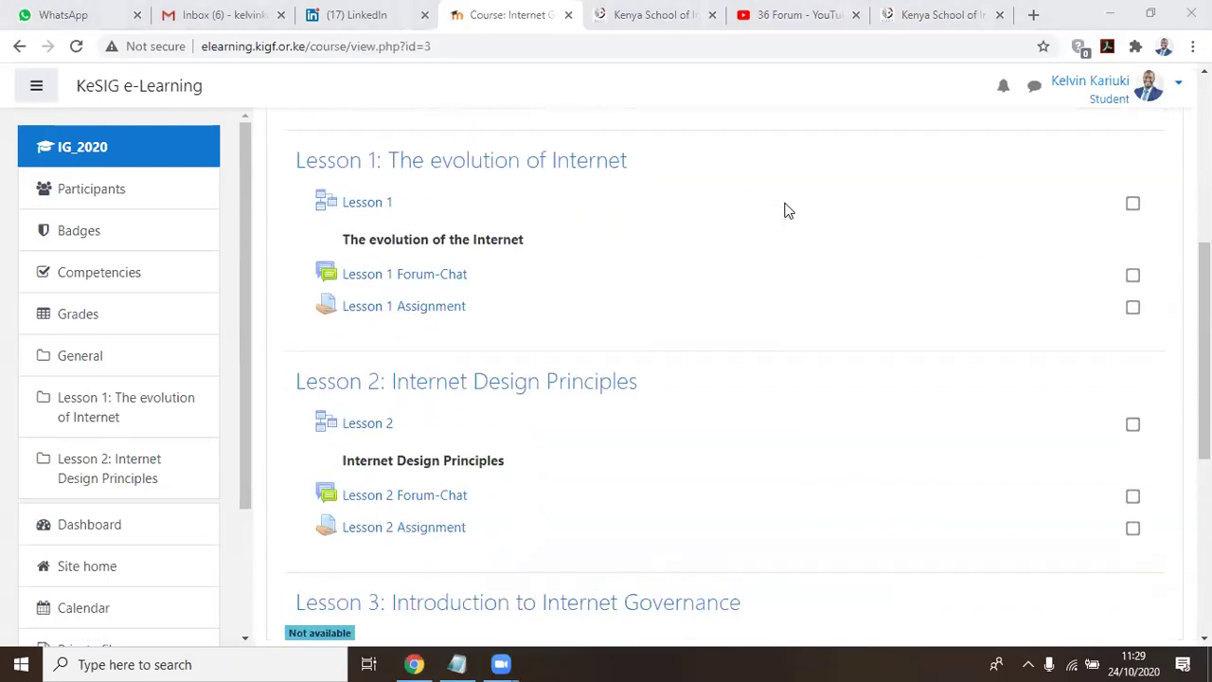
scroll(777, 205, "up", 3)
scroll(469, 242, "up", 1)
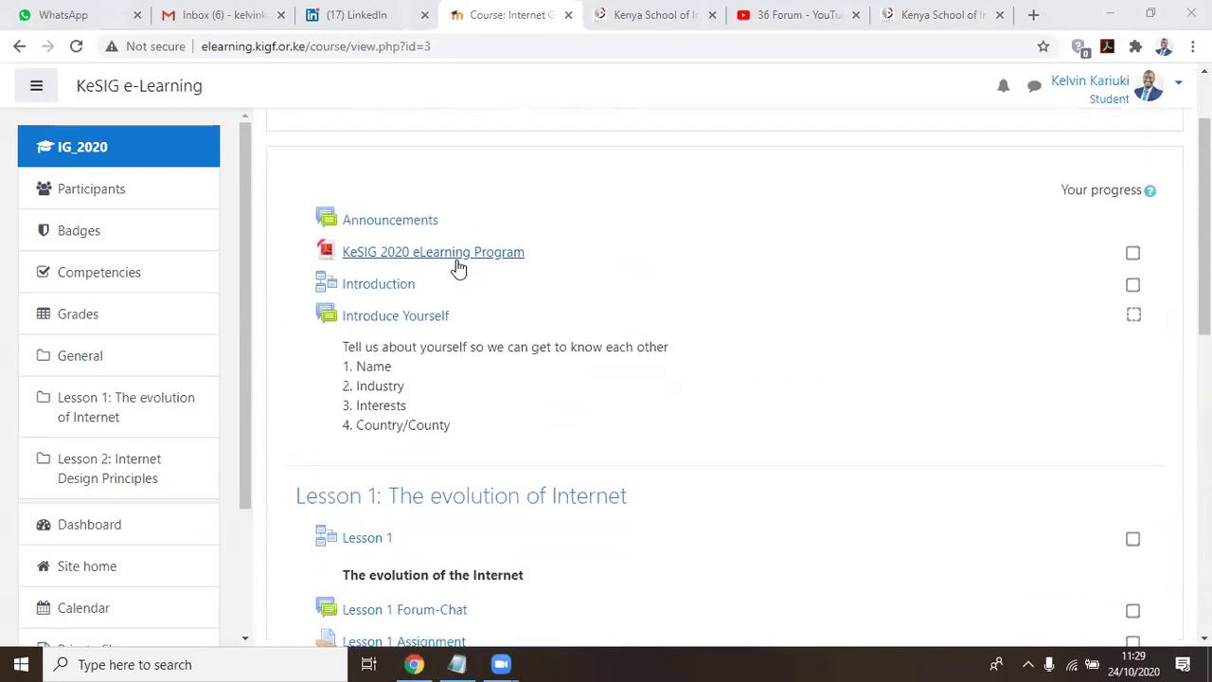
scroll(461, 266, "down", 2)
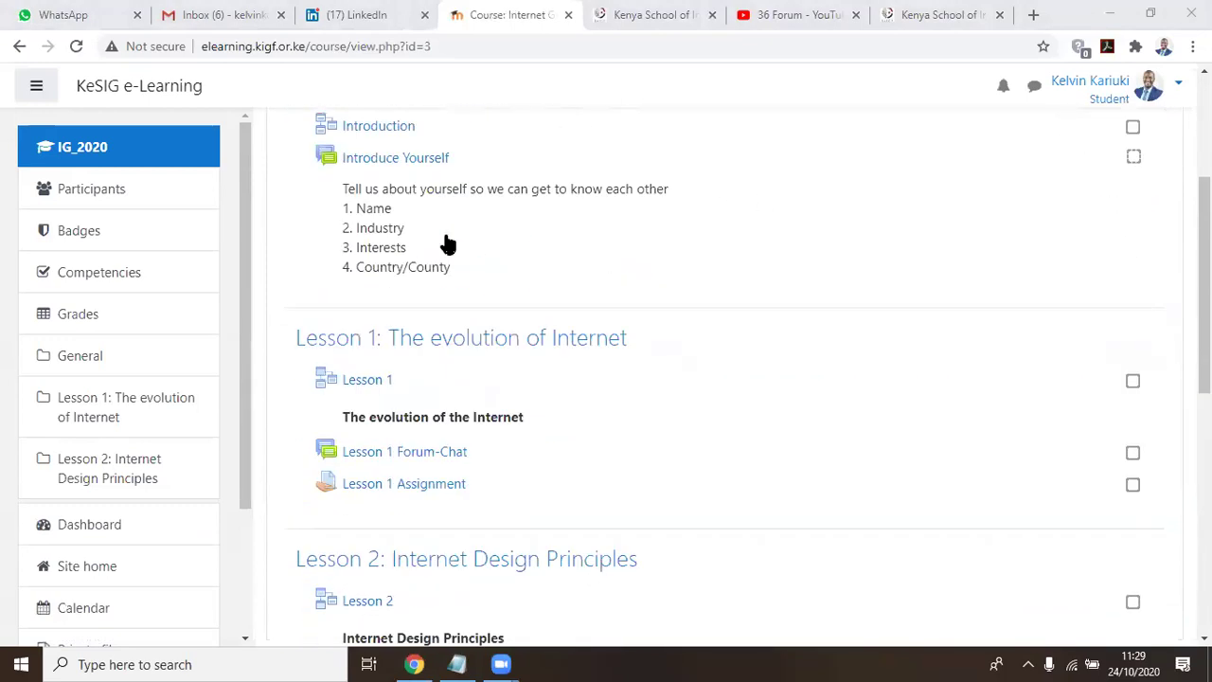
left_click(388, 161)
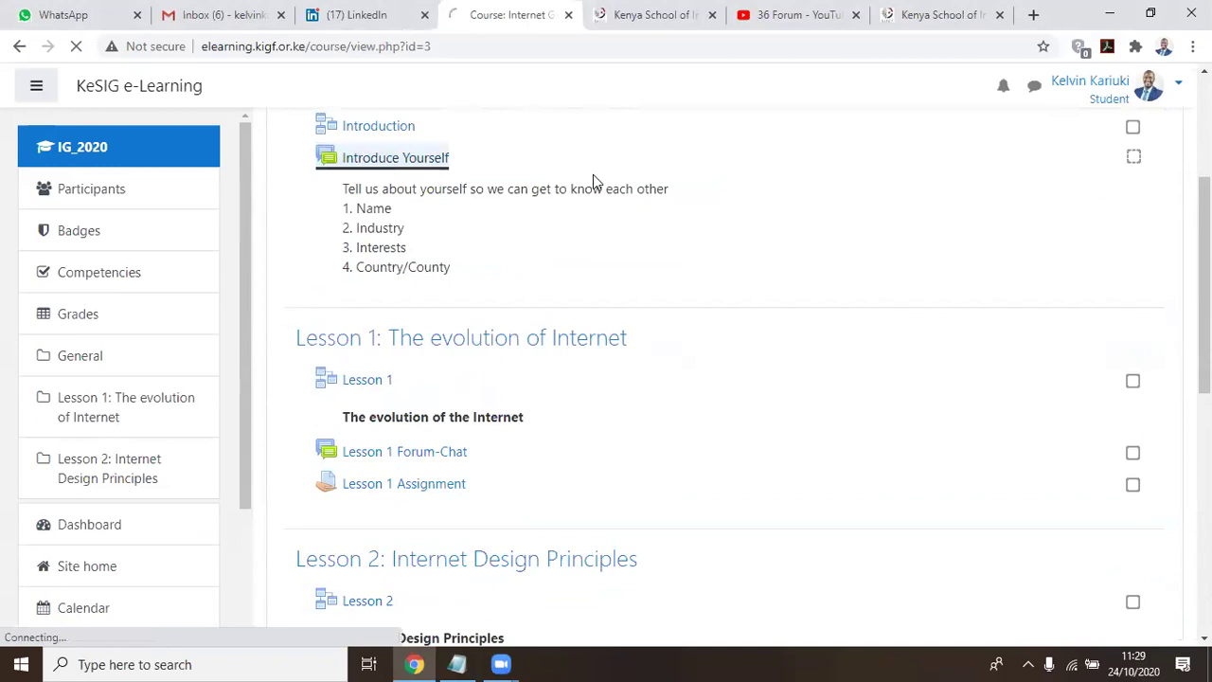
scroll(647, 186, "down", 3)
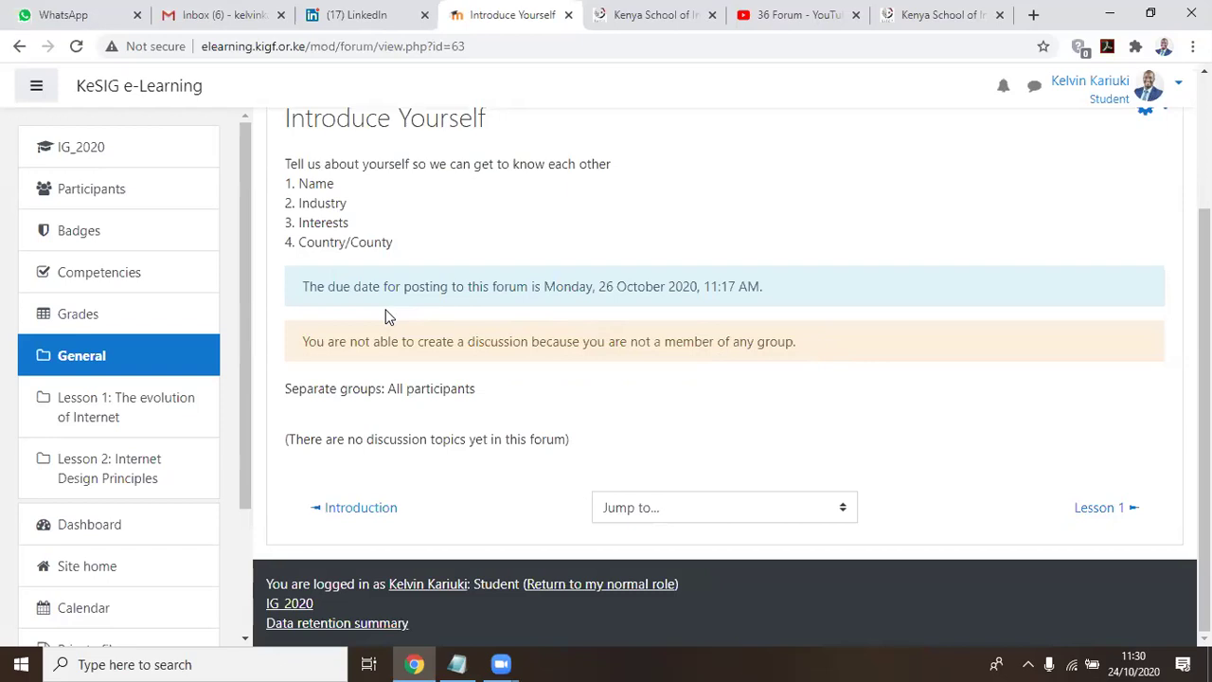
scroll(387, 317, "up", 1)
scroll(383, 332, "down", 1)
scroll(473, 388, "up", 2)
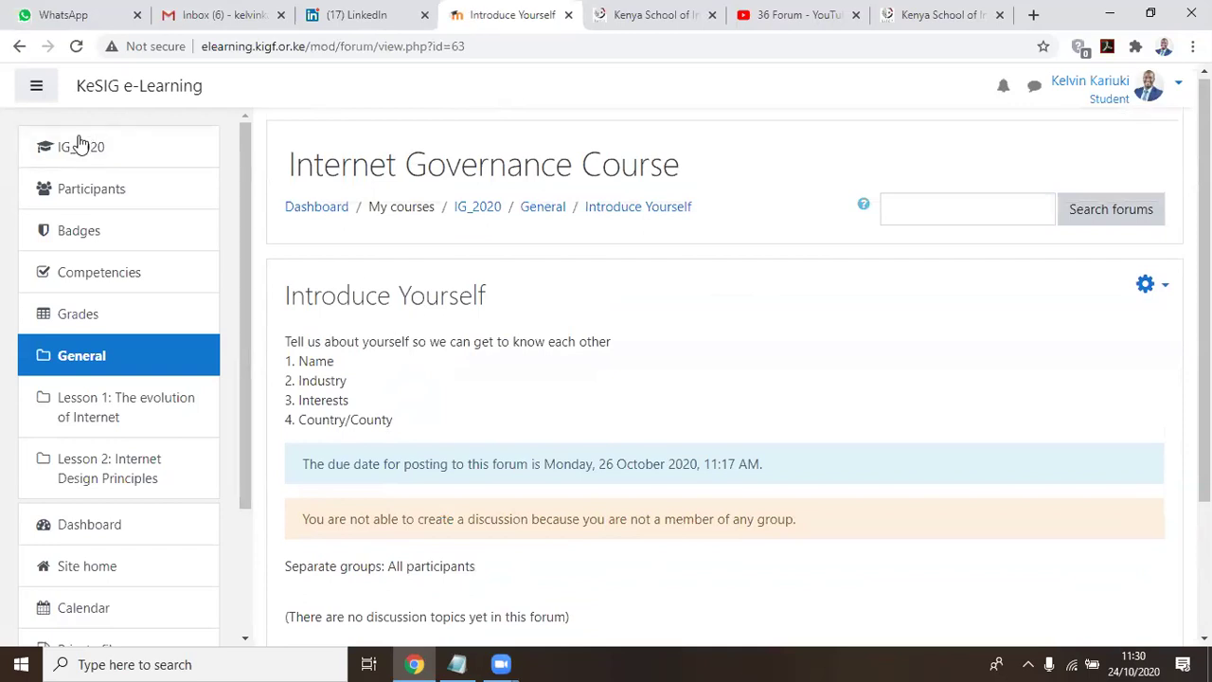
left_click(80, 153)
scroll(692, 218, "down", 4)
scroll(674, 246, "down", 1)
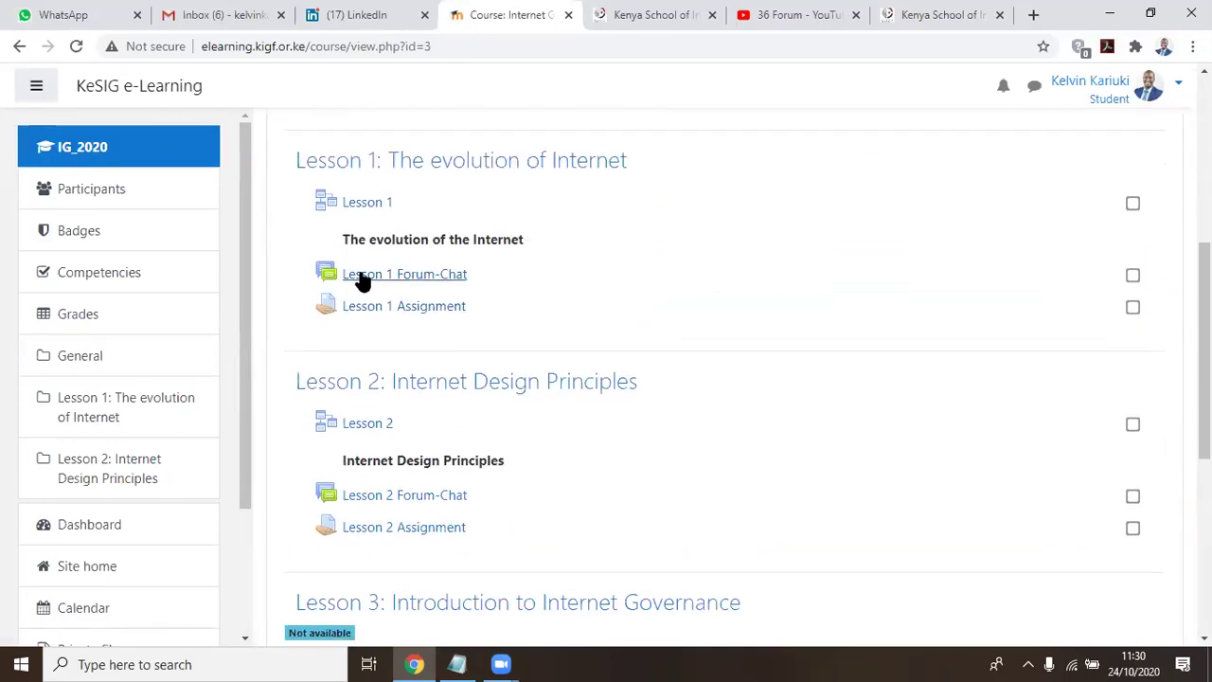
left_click(396, 282)
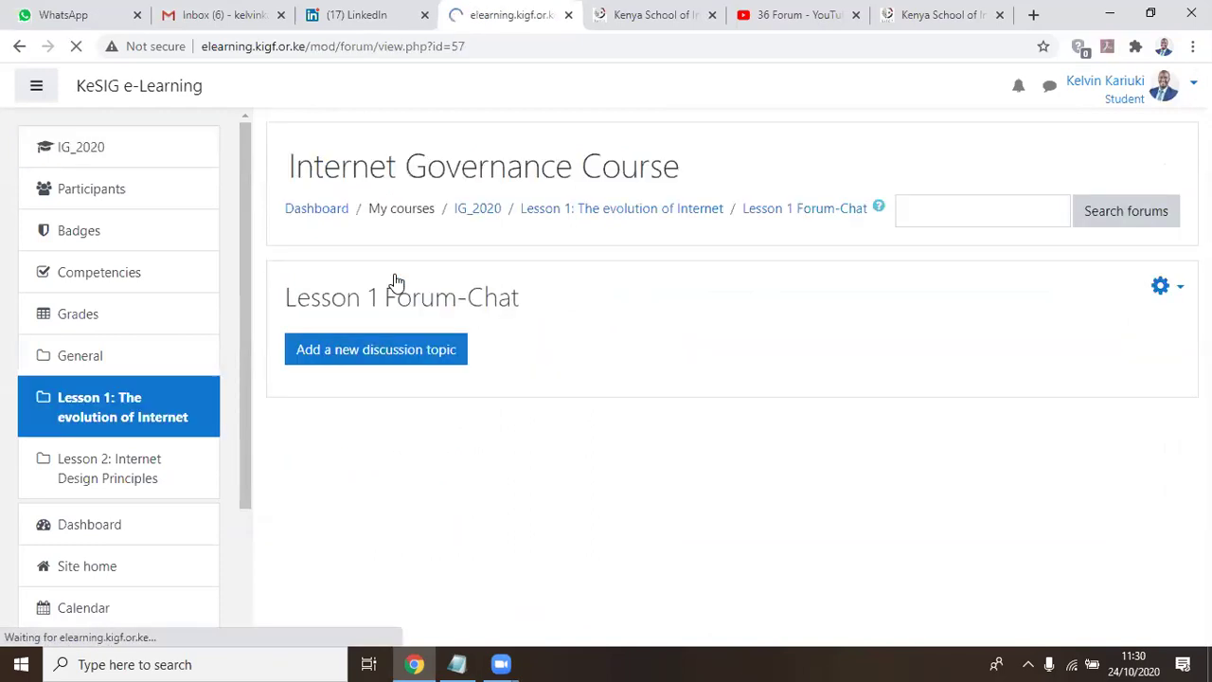
scroll(592, 293, "down", 1)
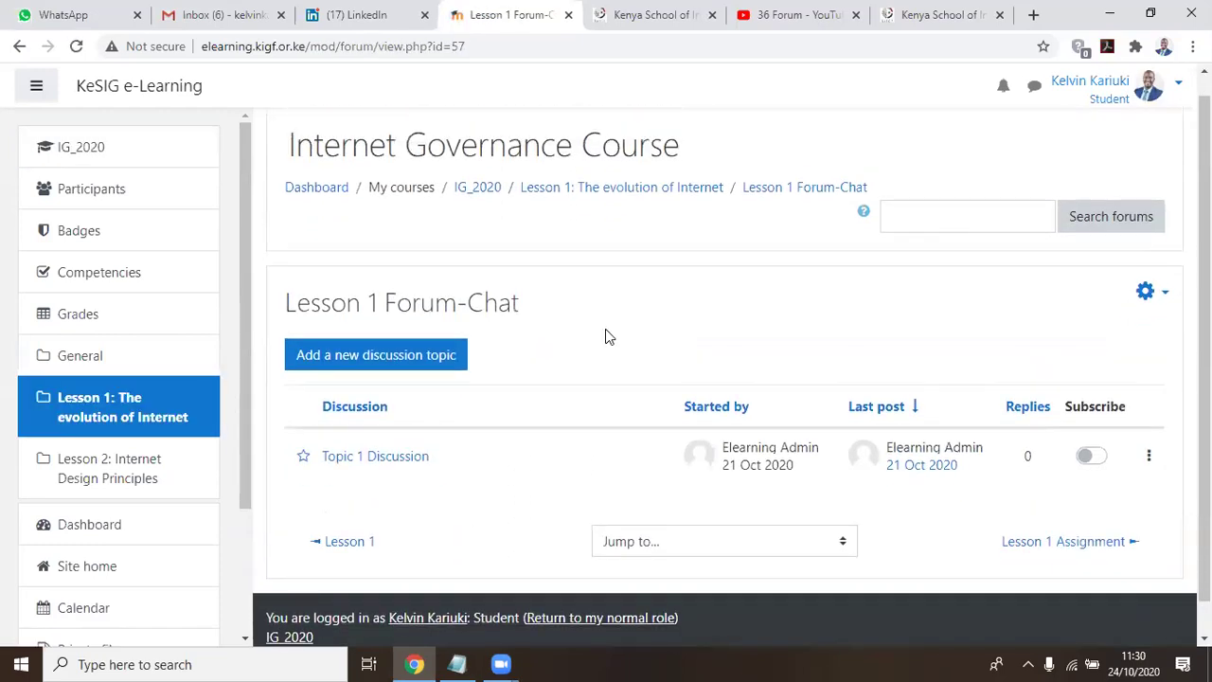
scroll(607, 332, "down", 1)
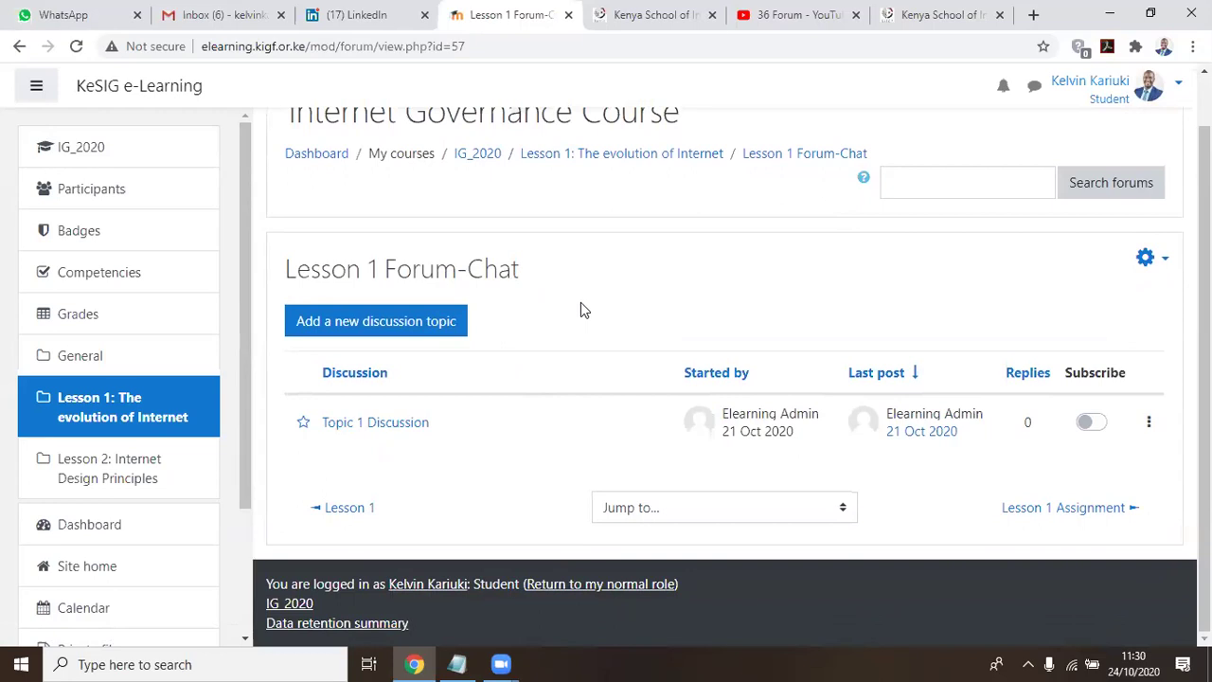
scroll(584, 310, "up", 1)
left_click(84, 155)
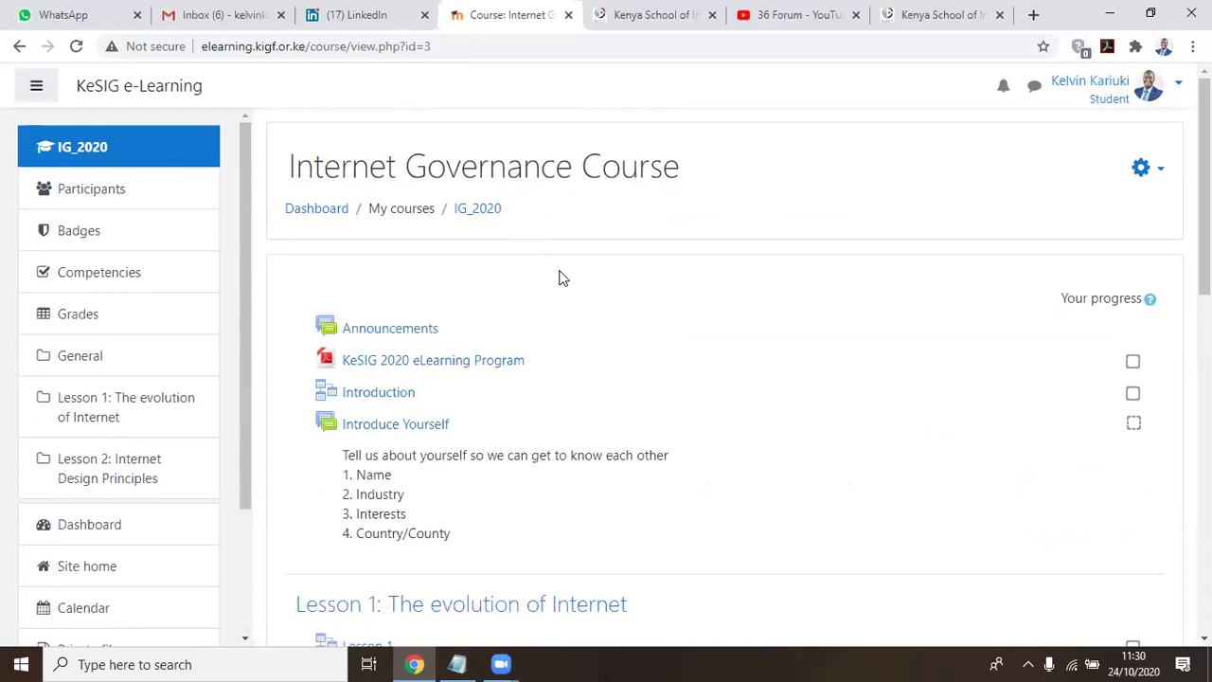
Reopen the Introduce Yourself forum and check its posting status as a student
scroll(558, 278, "down", 3)
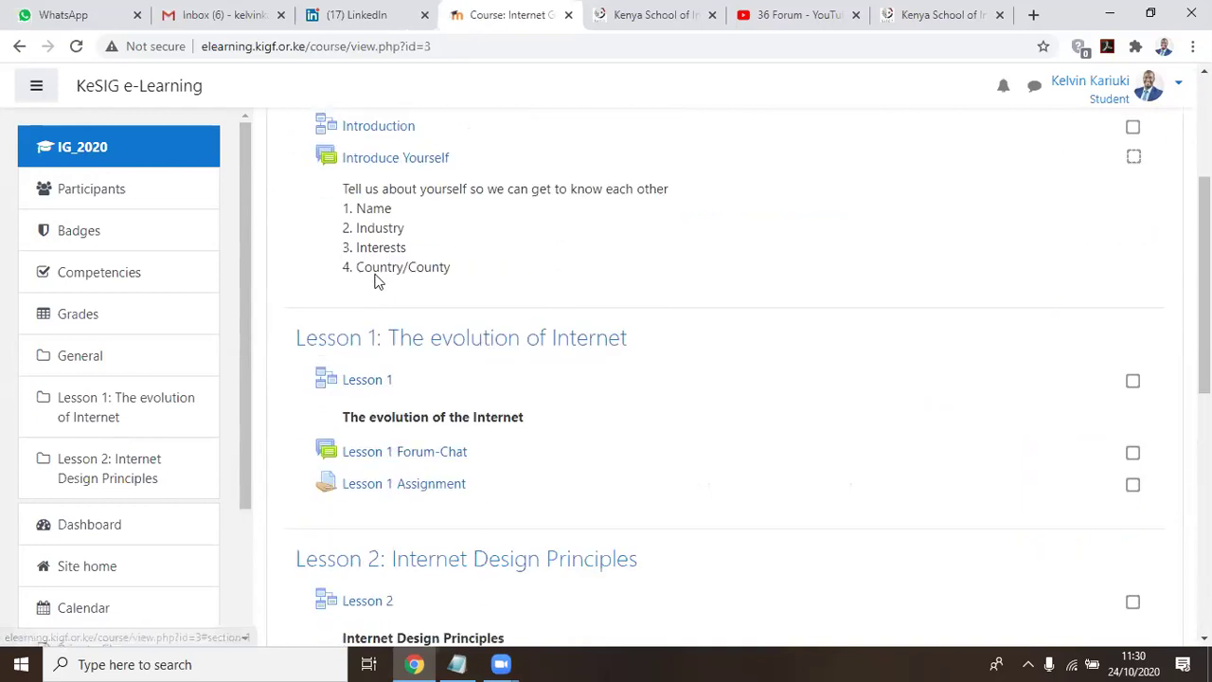
left_click(388, 161)
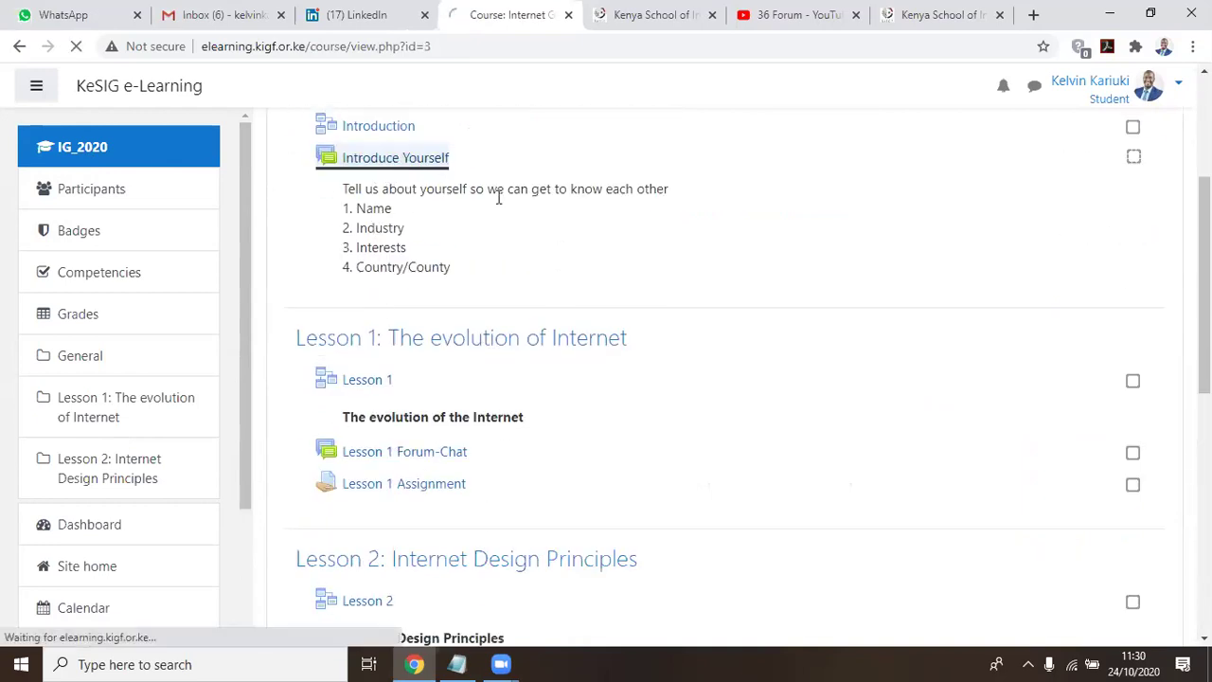
scroll(589, 239, "down", 2)
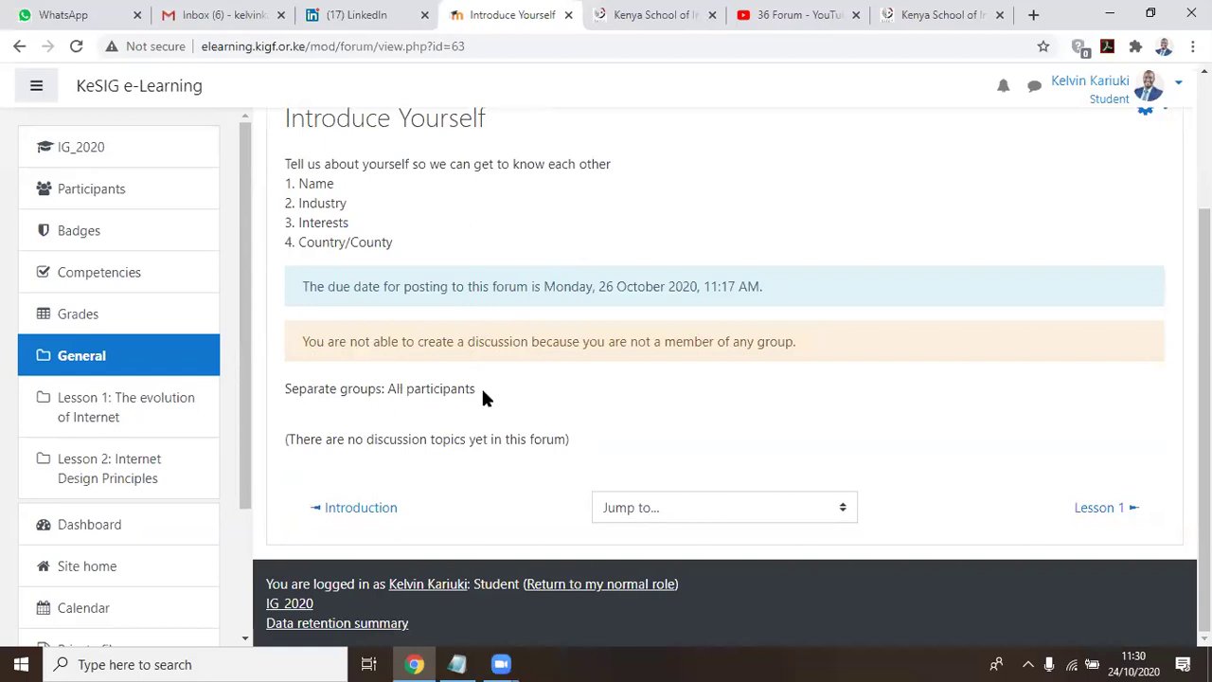
scroll(325, 254, "up", 3)
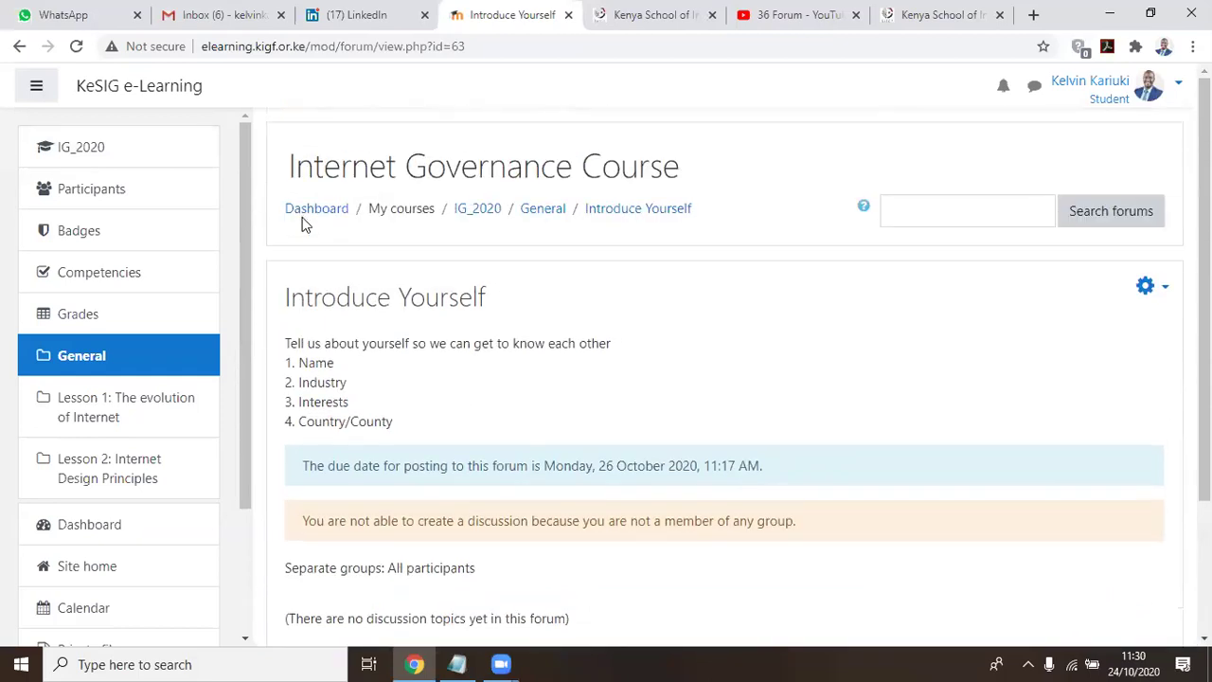
Return to the IG_2020 course and open the Lesson 1 Forum-Chat discussion list
left_click(66, 154)
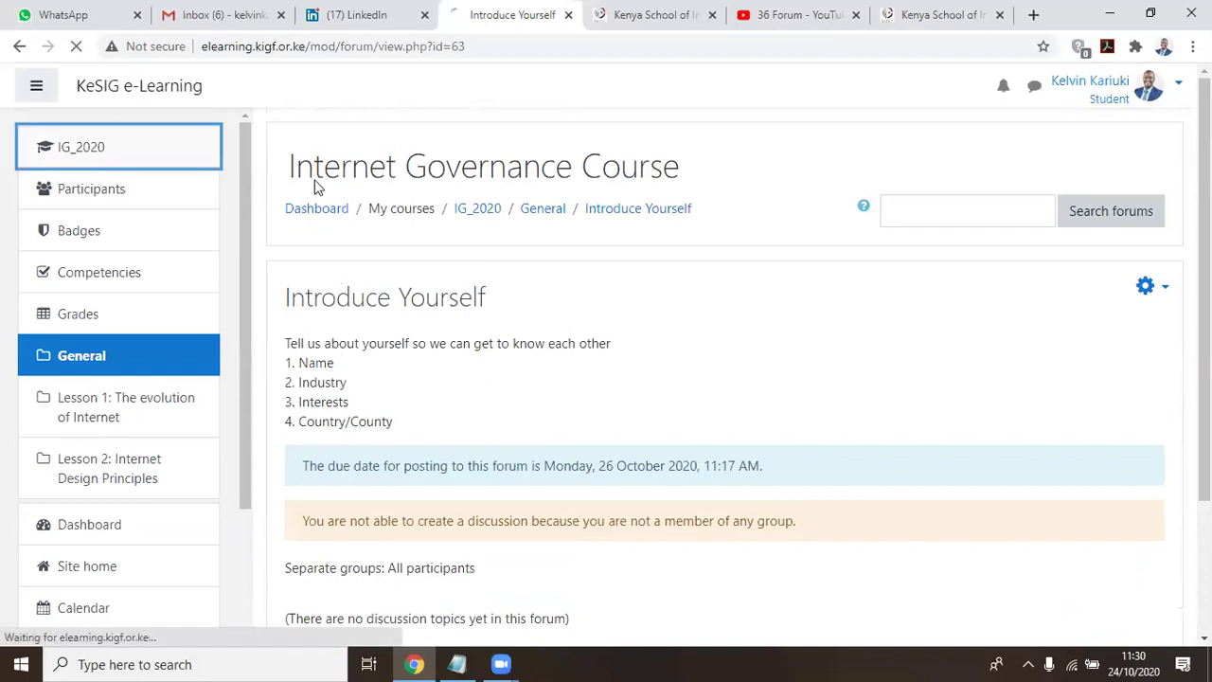
scroll(638, 307, "down", 1)
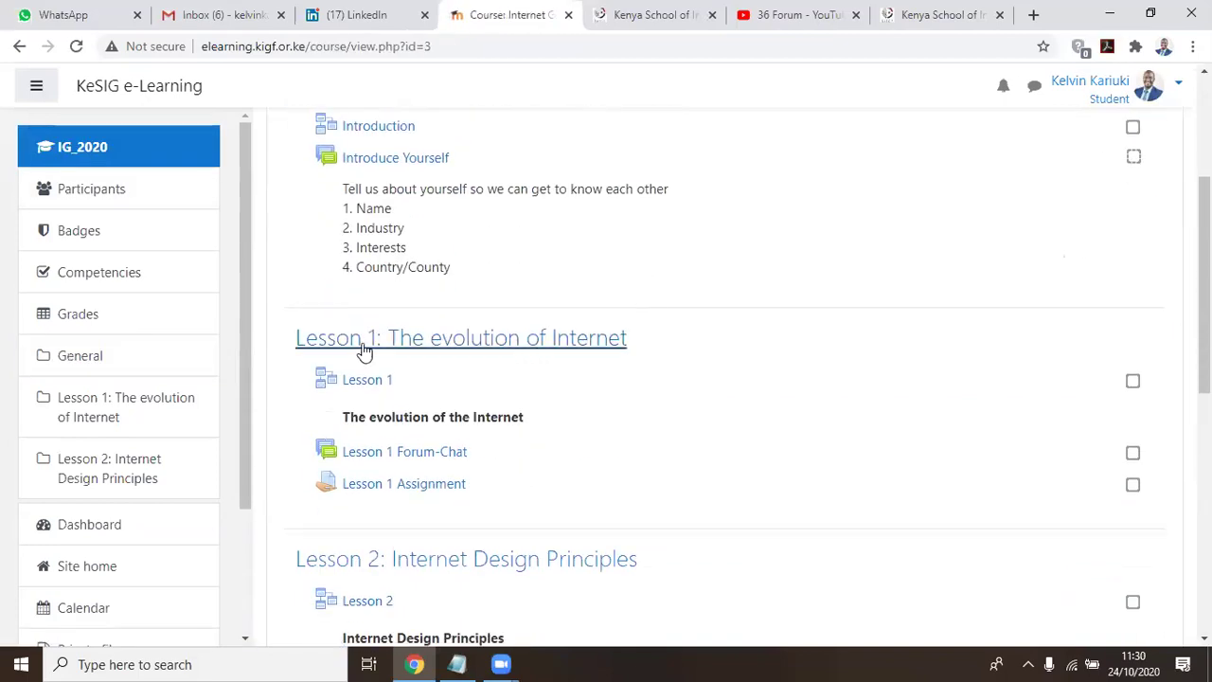
left_click(402, 452)
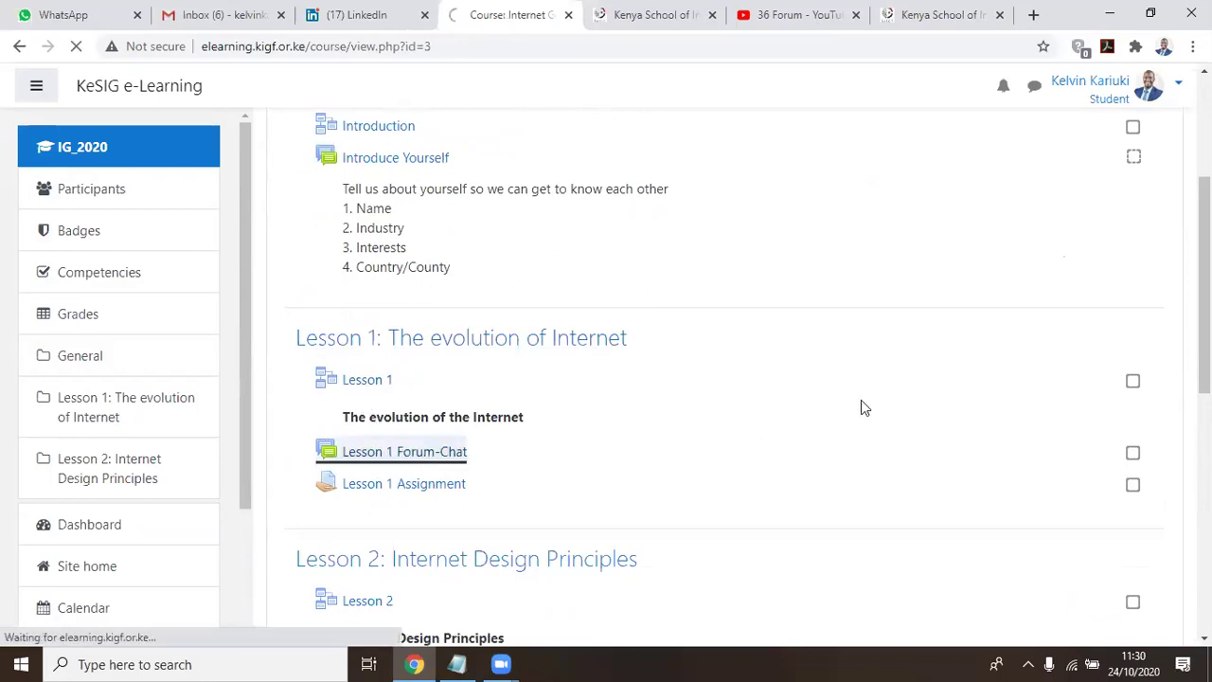
scroll(893, 388, "down", 1)
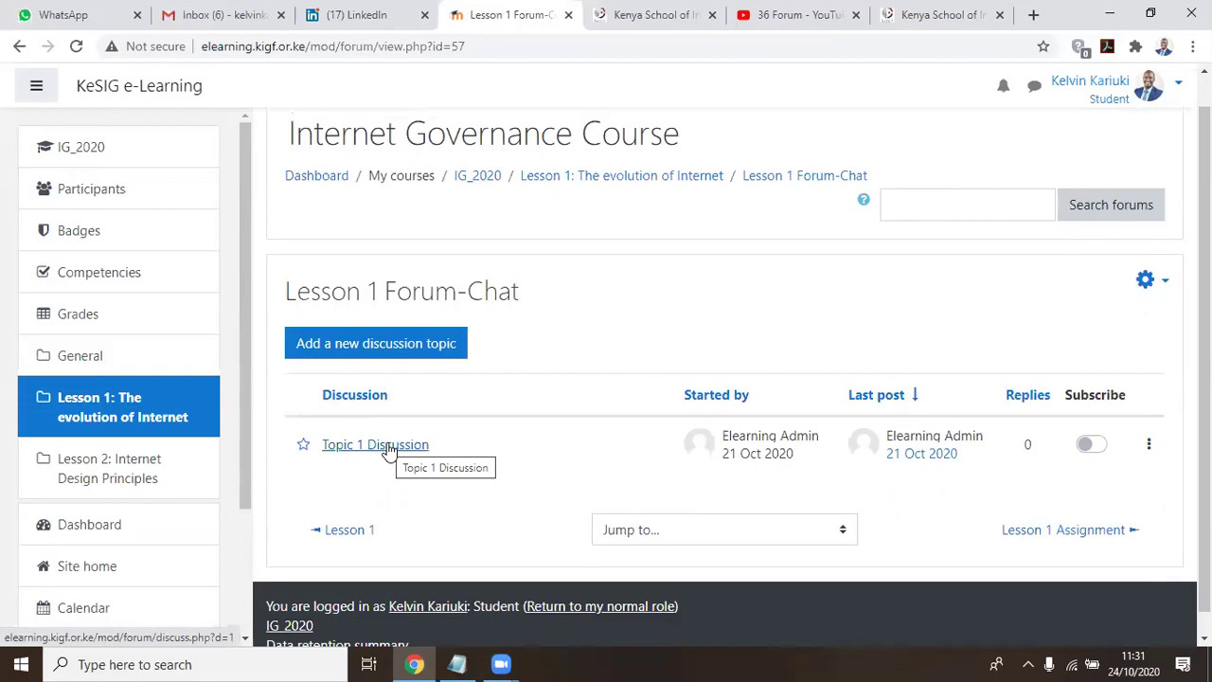
left_click(426, 345)
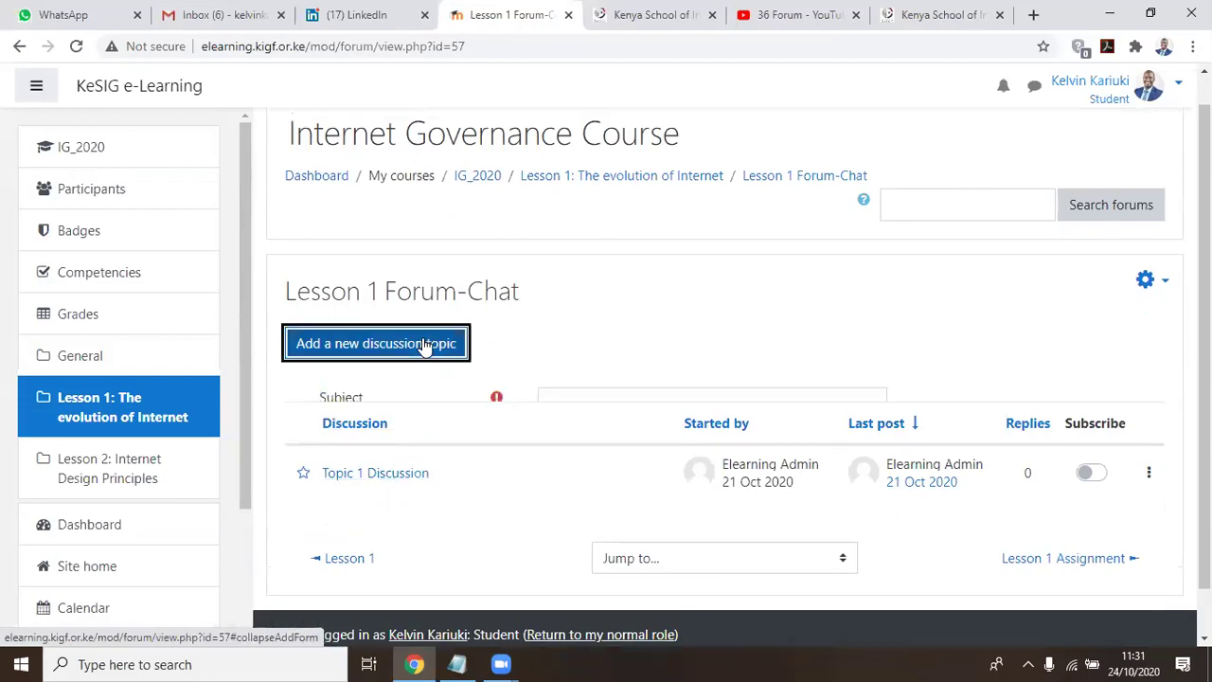
scroll(820, 346, "down", 3)
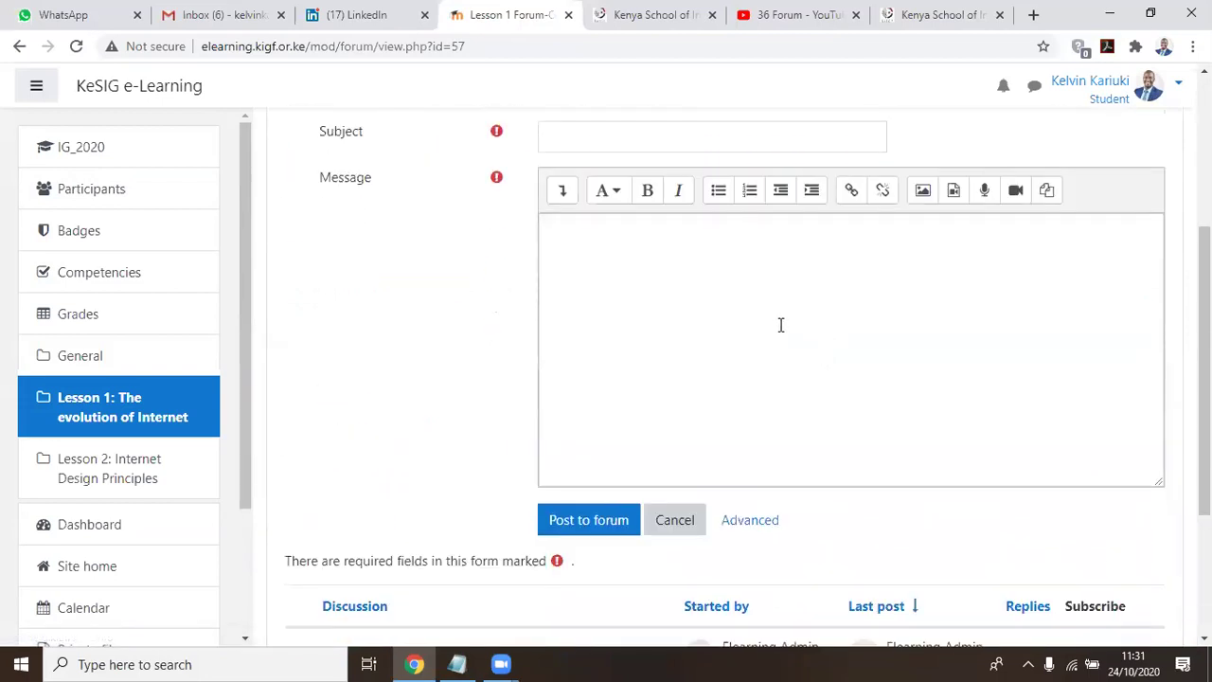
left_click(602, 137)
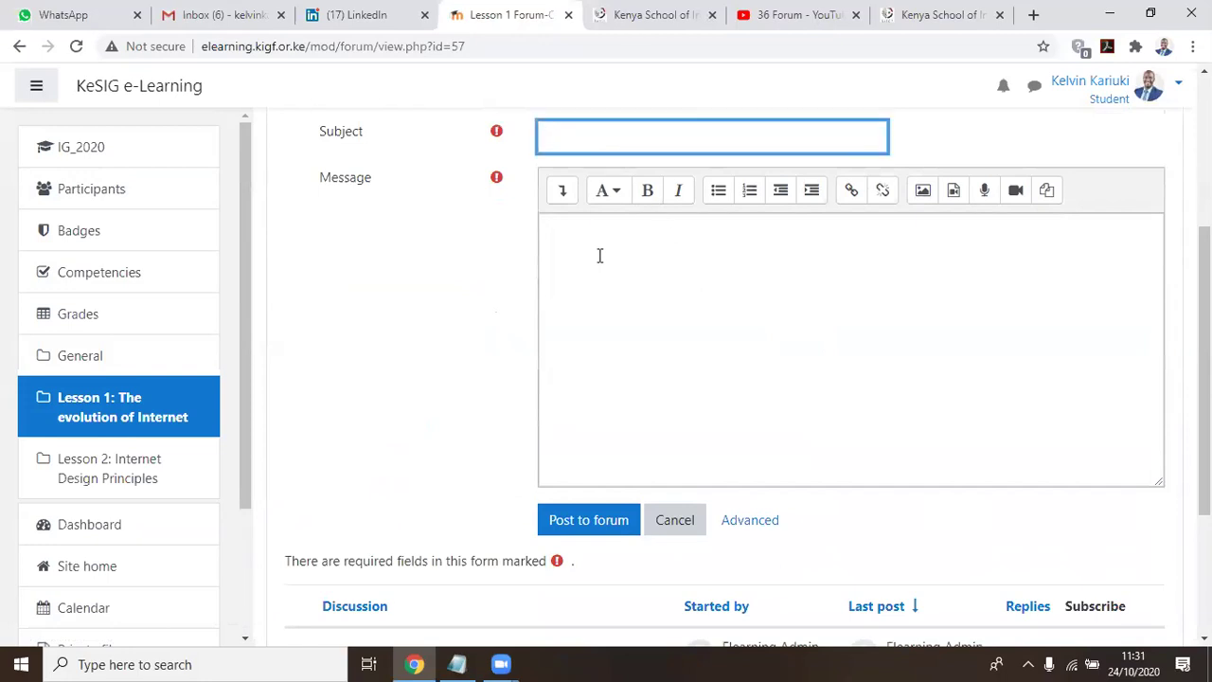
left_click(599, 255)
scroll(858, 264, "down", 3)
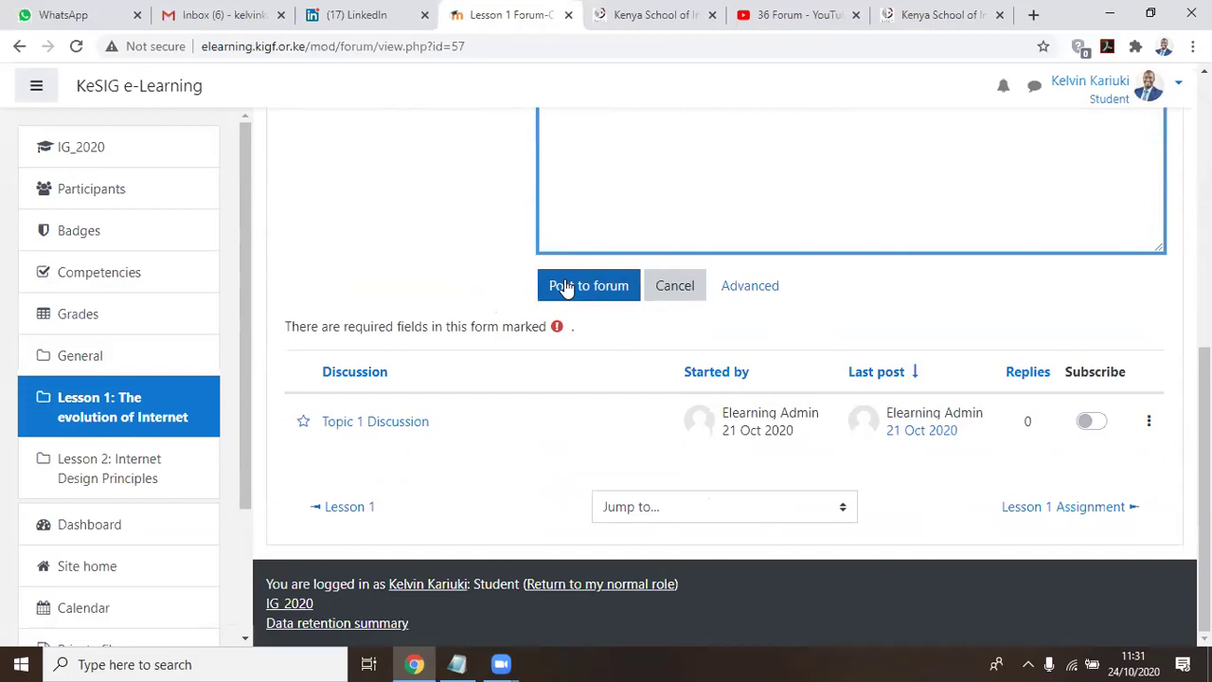
scroll(565, 289, "up", 6)
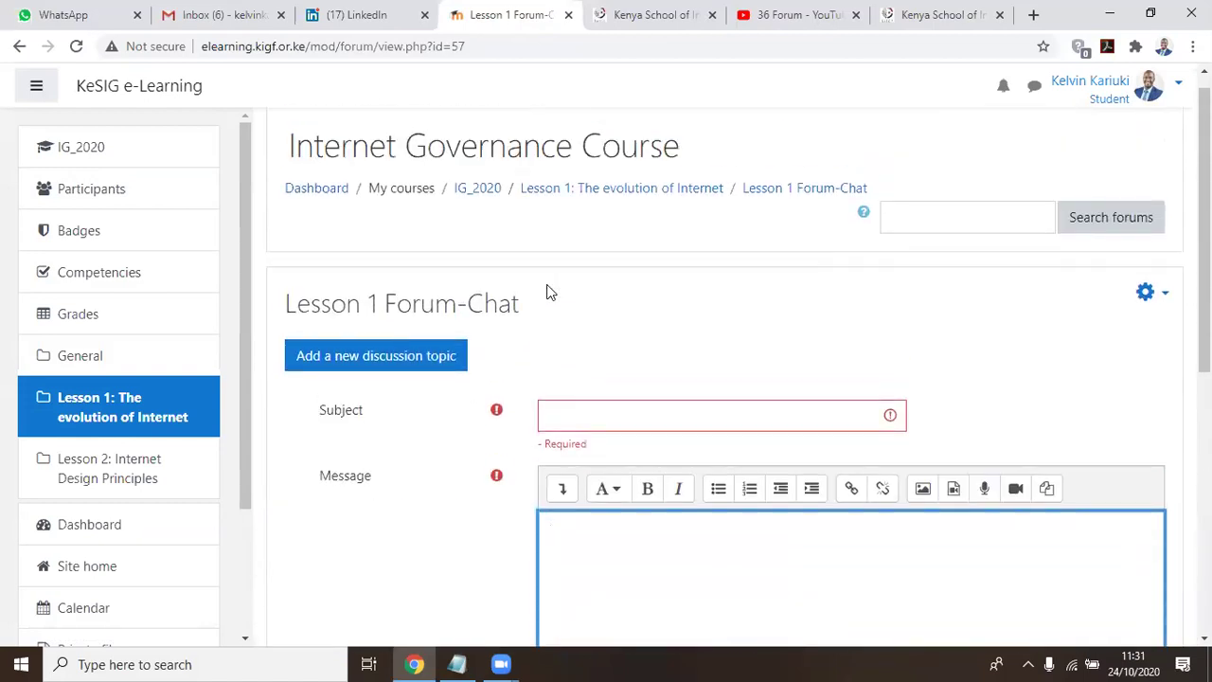
scroll(546, 292, "down", 1)
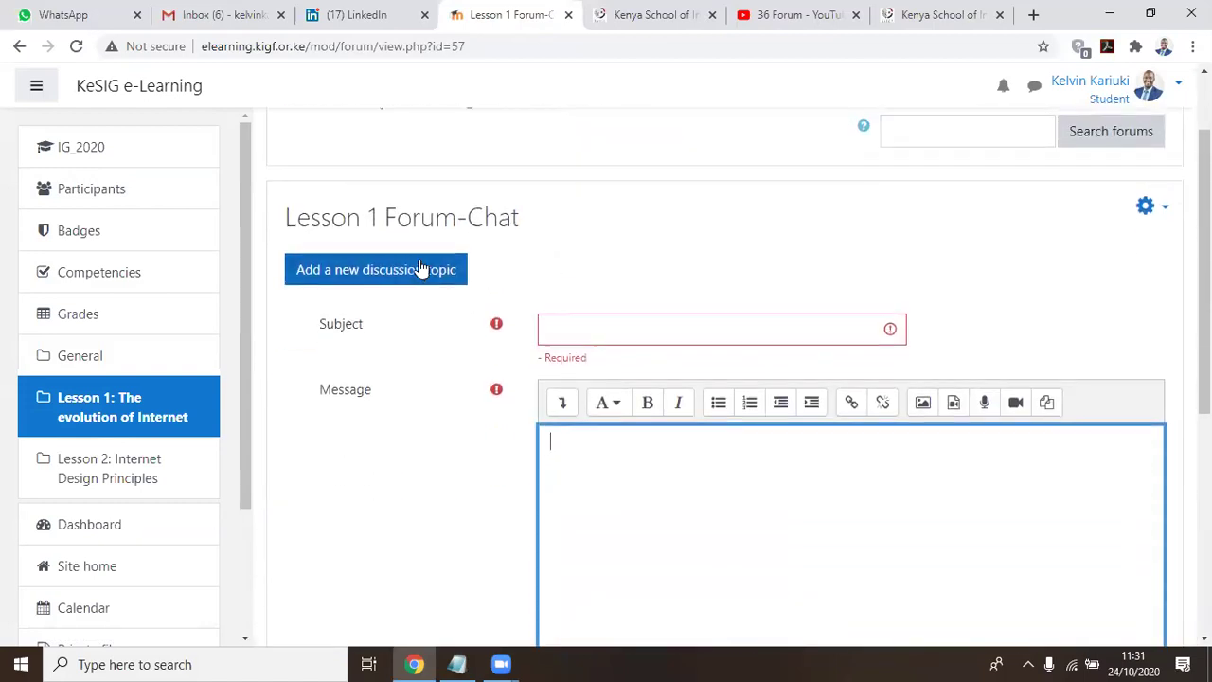
scroll(422, 268, "up", 1)
left_click(68, 156)
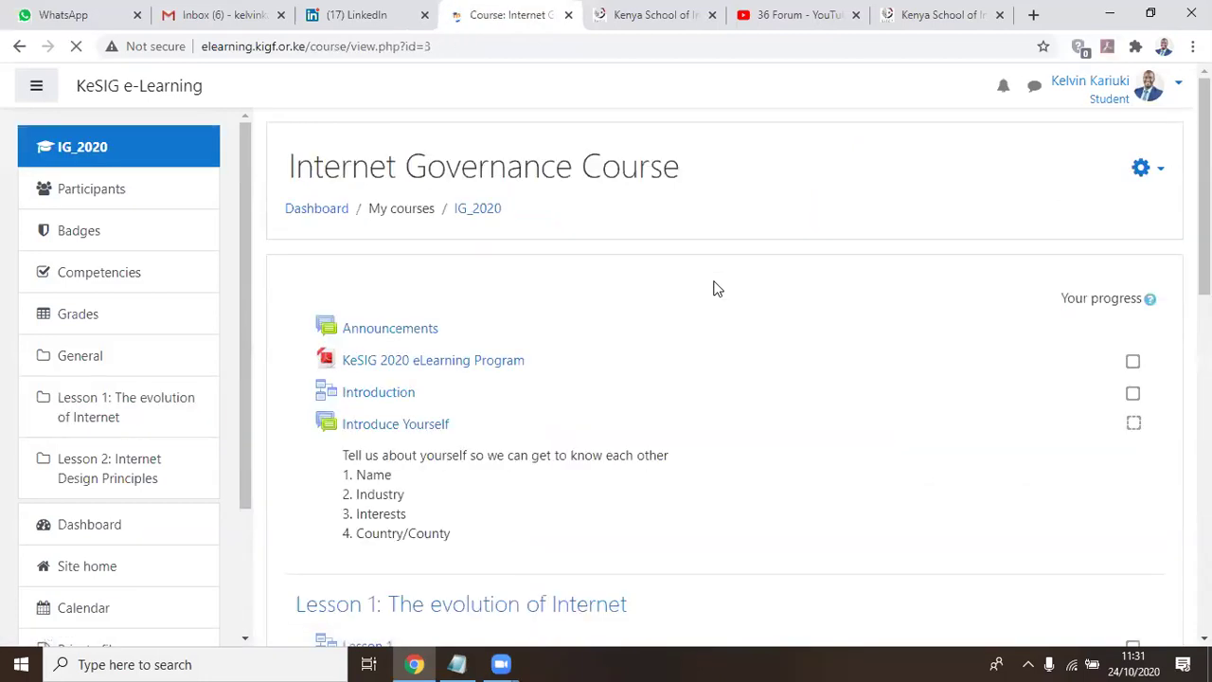
scroll(717, 289, "down", 5)
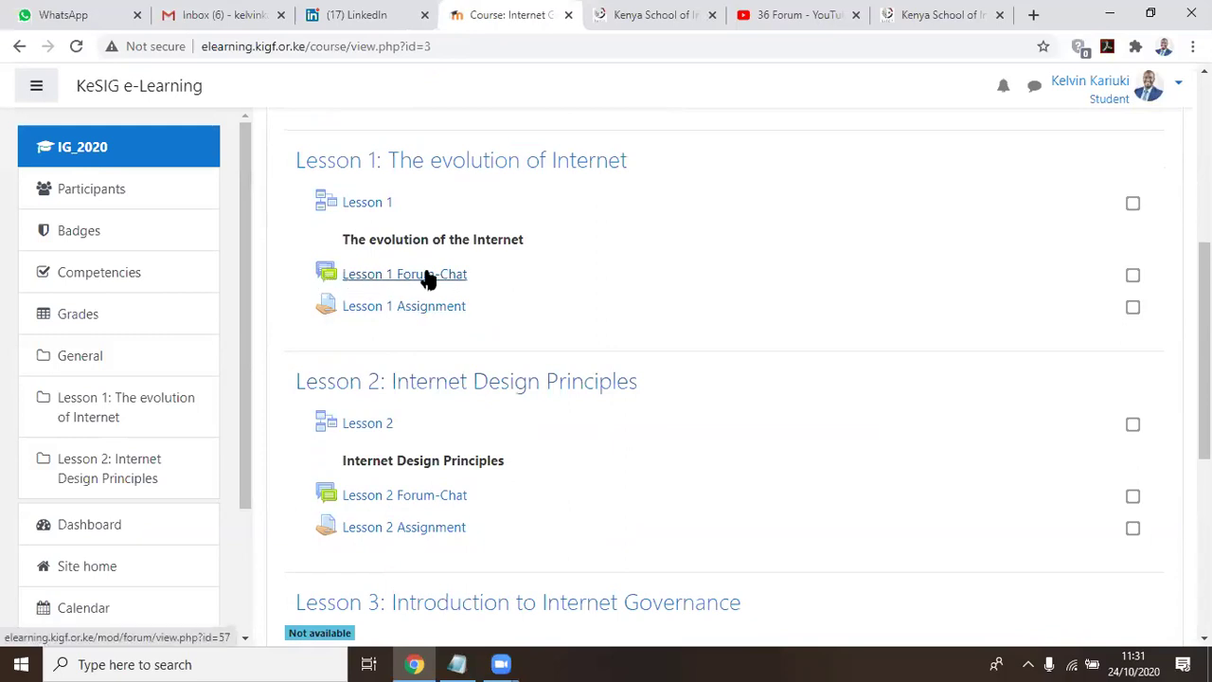
left_click(398, 280)
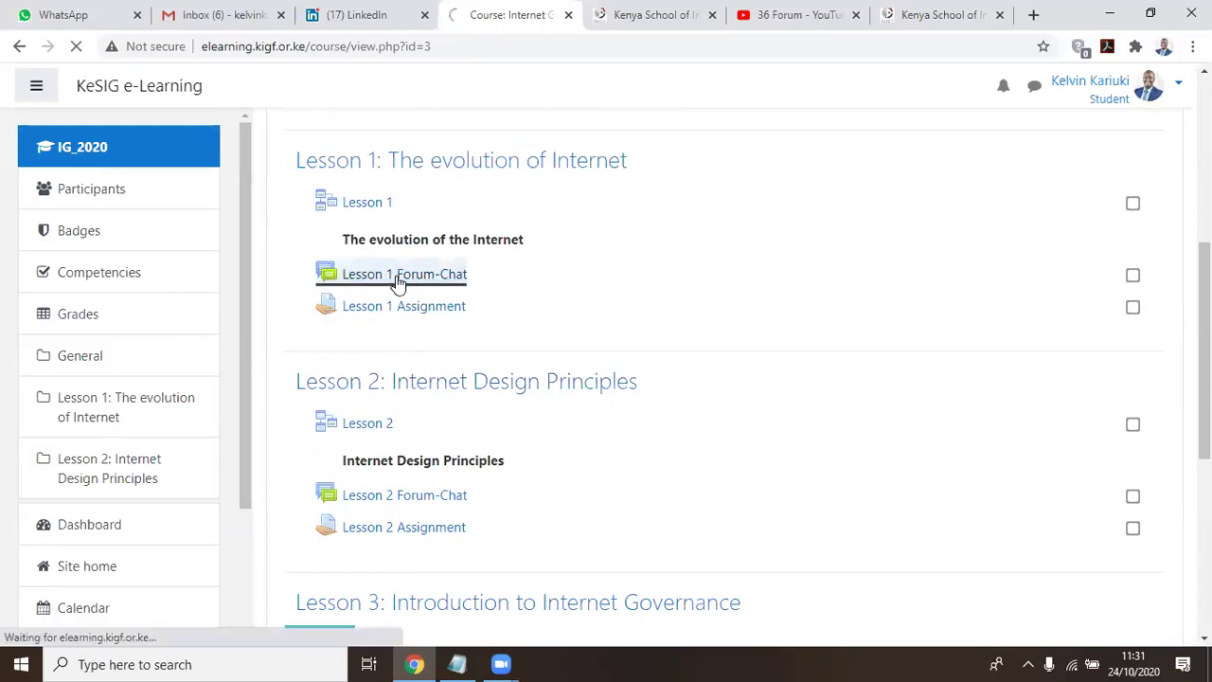
scroll(866, 365, "down", 1)
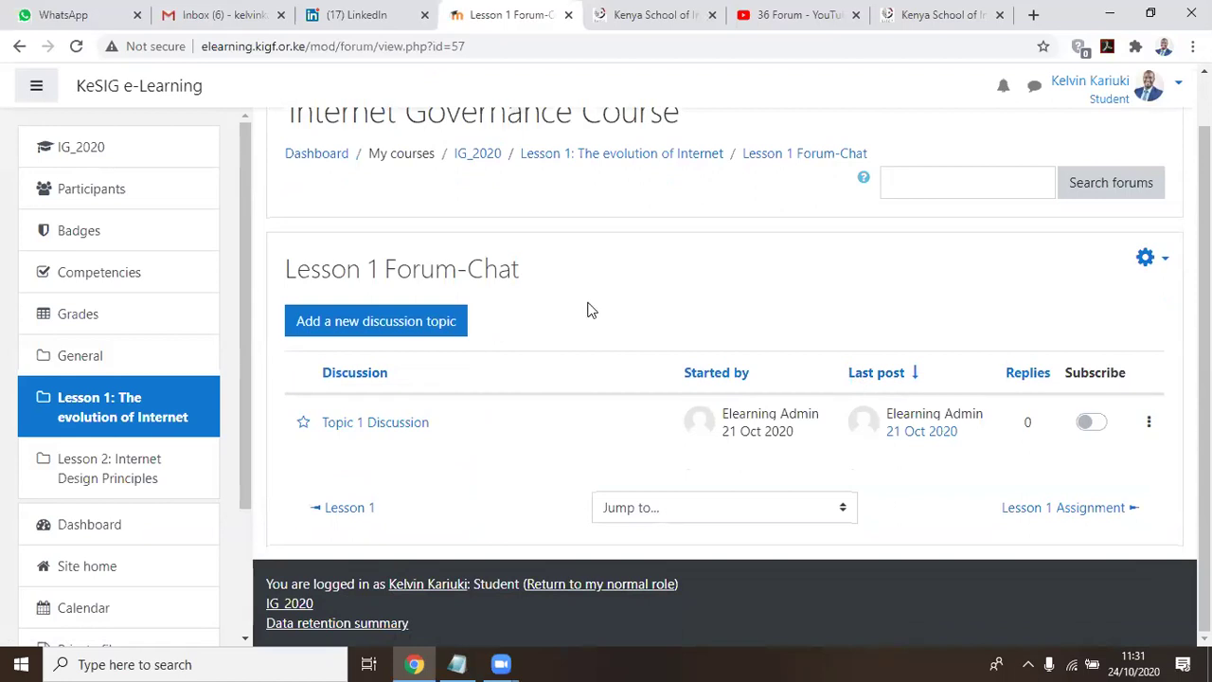
Start a new discussion topic in the forum, then abandon it without posting
left_click(364, 332)
scroll(625, 208, "down", 3)
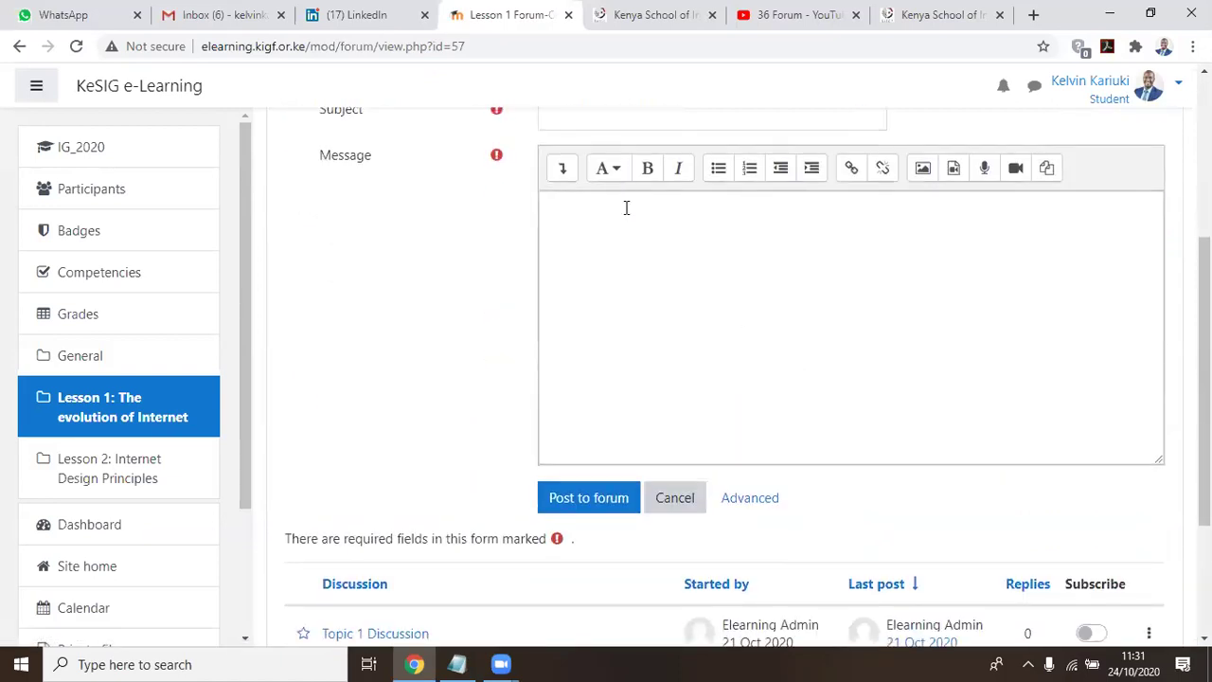
left_click(609, 122)
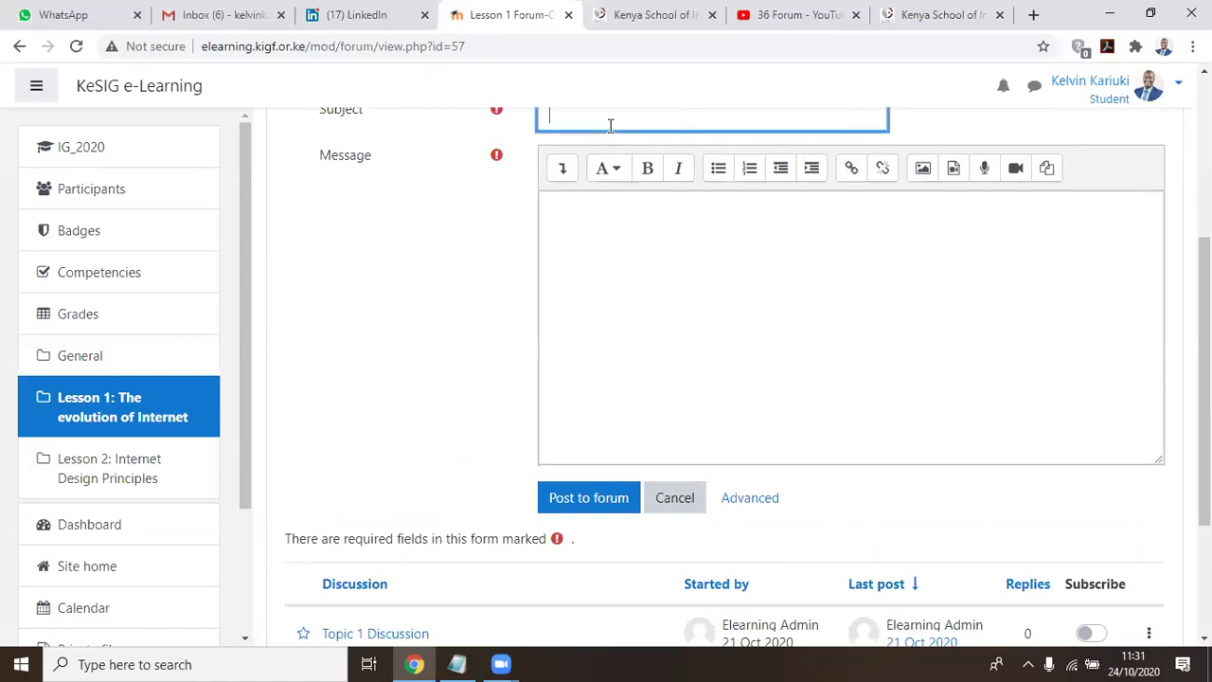
left_click(583, 245)
scroll(690, 330, "down", 2)
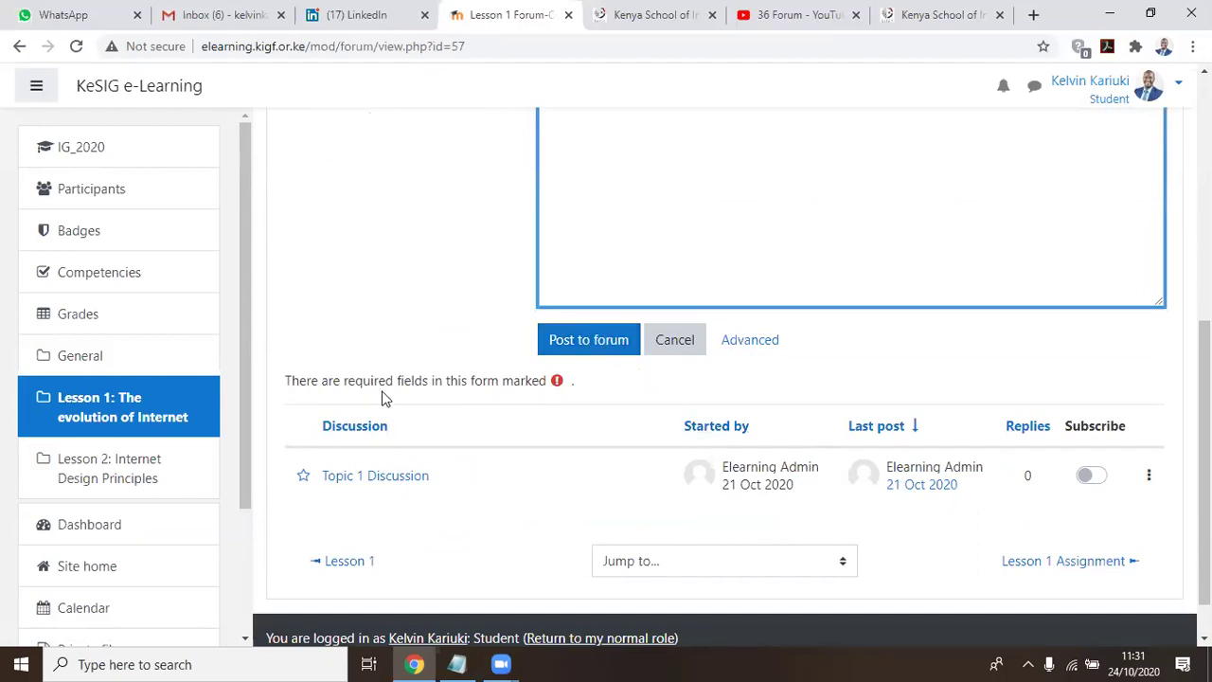
left_click(669, 340)
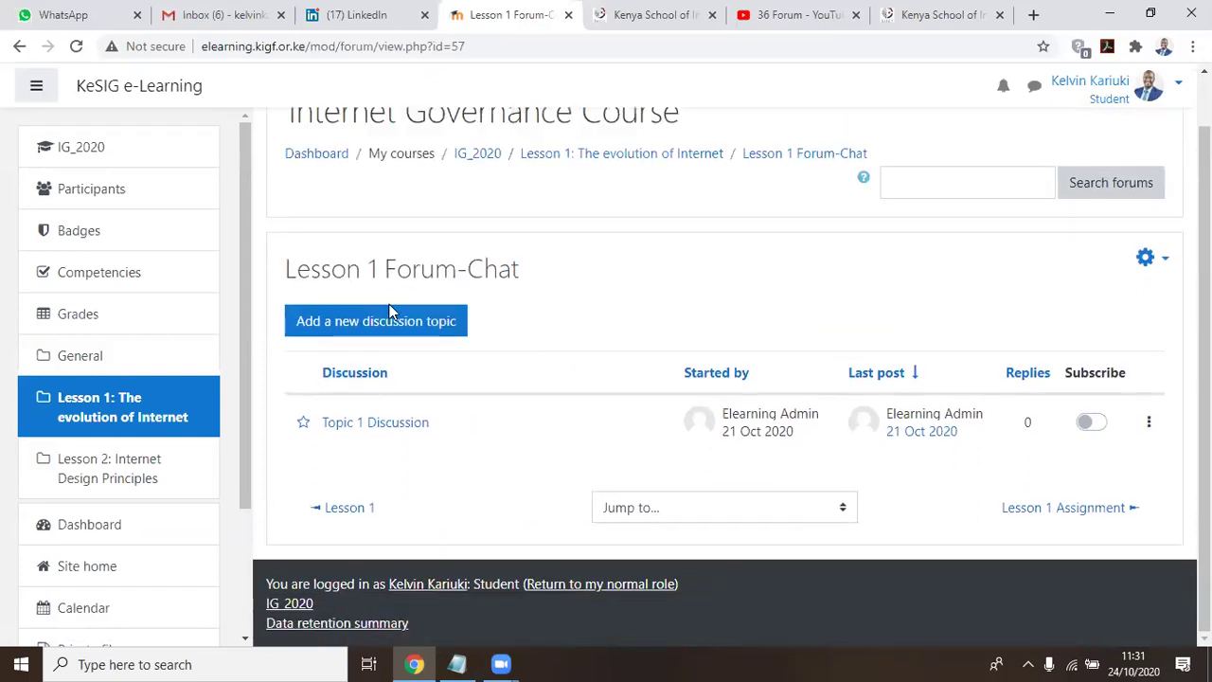
Open the Topic 1 Discussion thread, begin a reply to the 'xxxxx' post, then cancel it
left_click(387, 423)
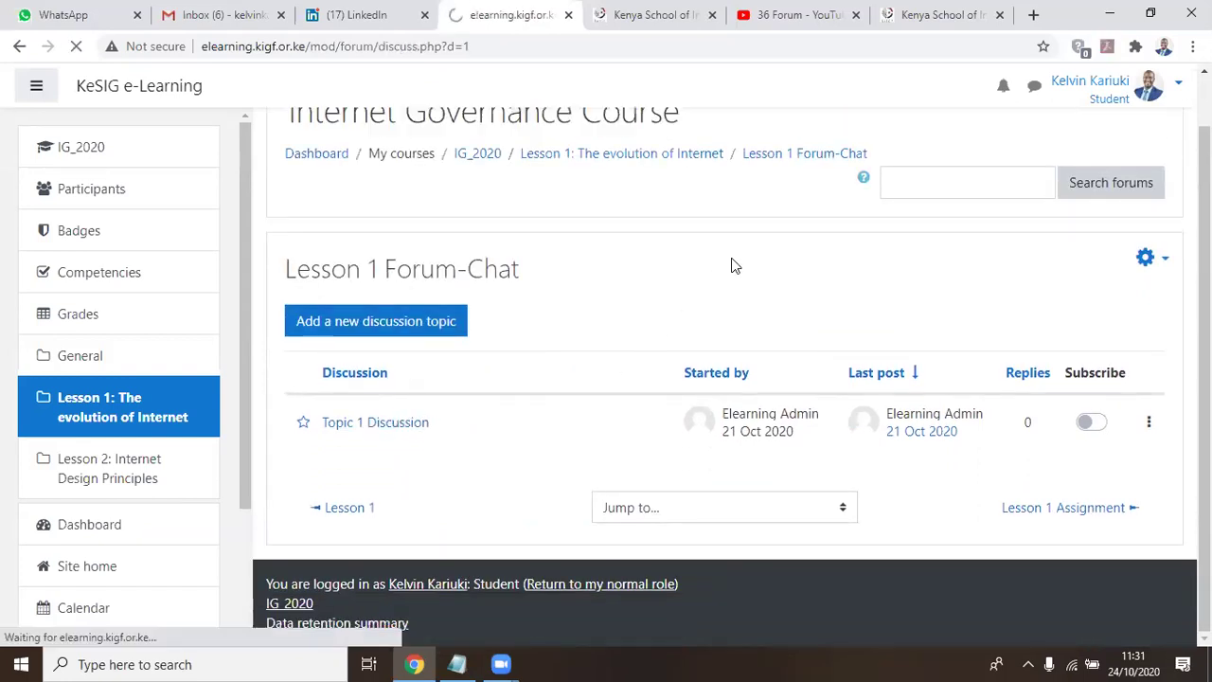
scroll(731, 265, "down", 2)
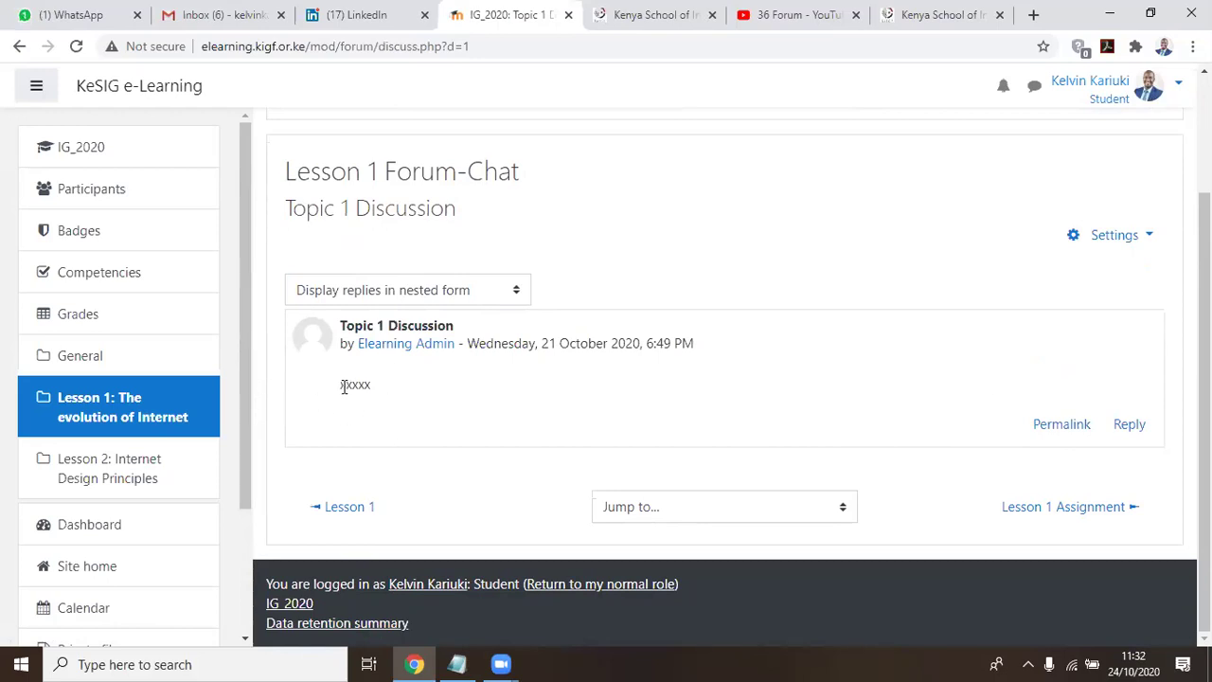
left_click_drag(334, 394, 395, 398)
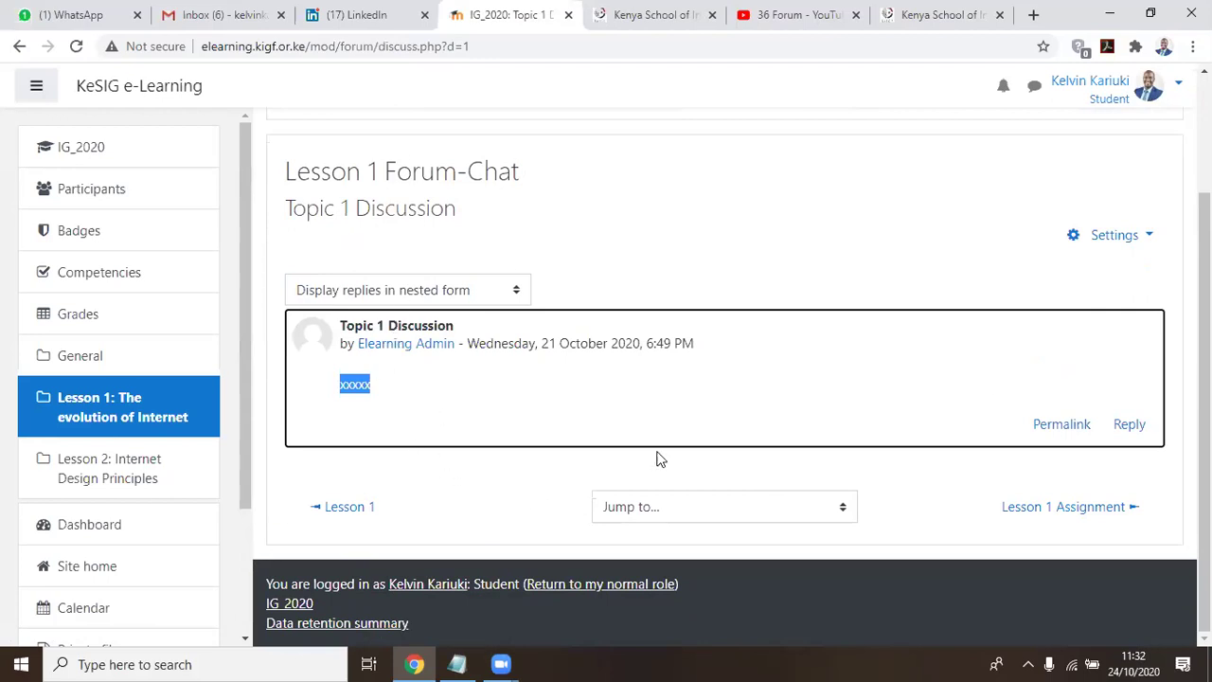
left_click(1133, 426)
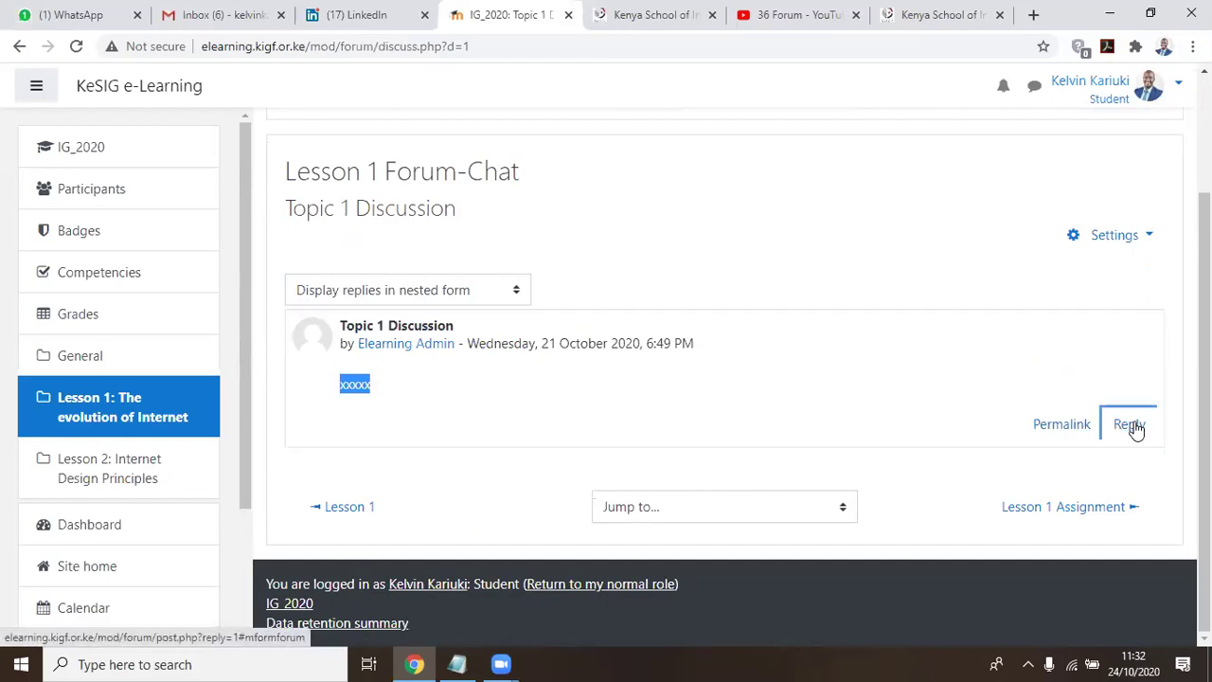
scroll(944, 294, "down", 2)
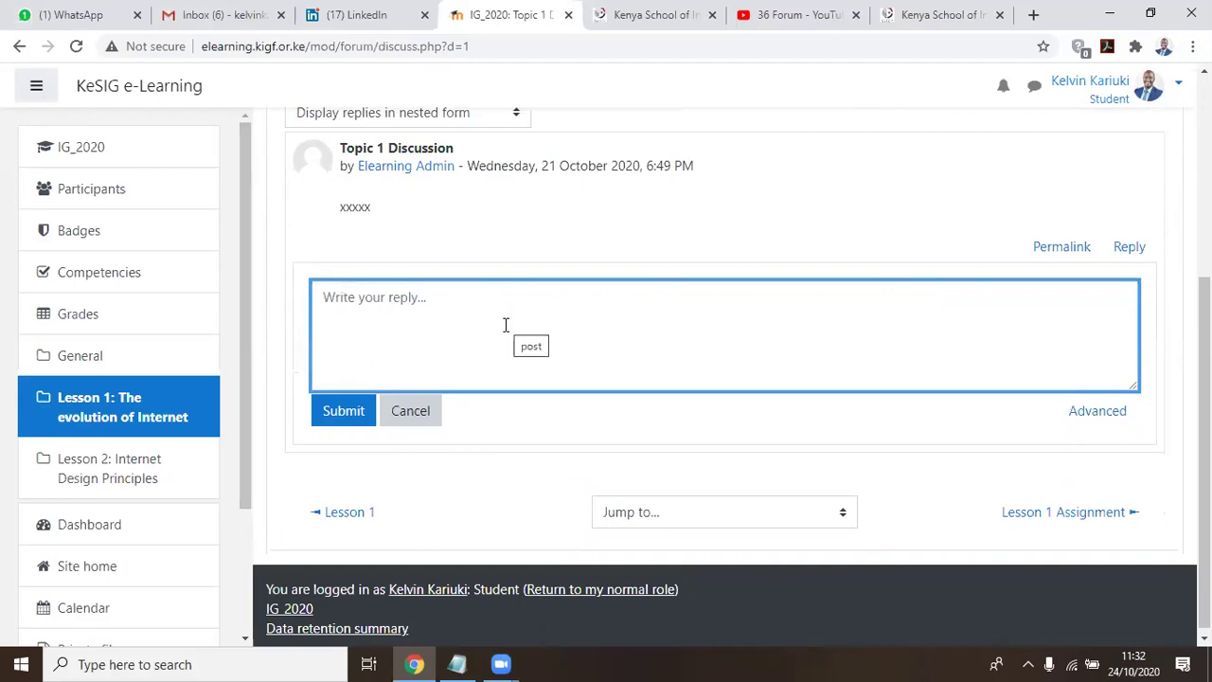
scroll(498, 333, "down", 1)
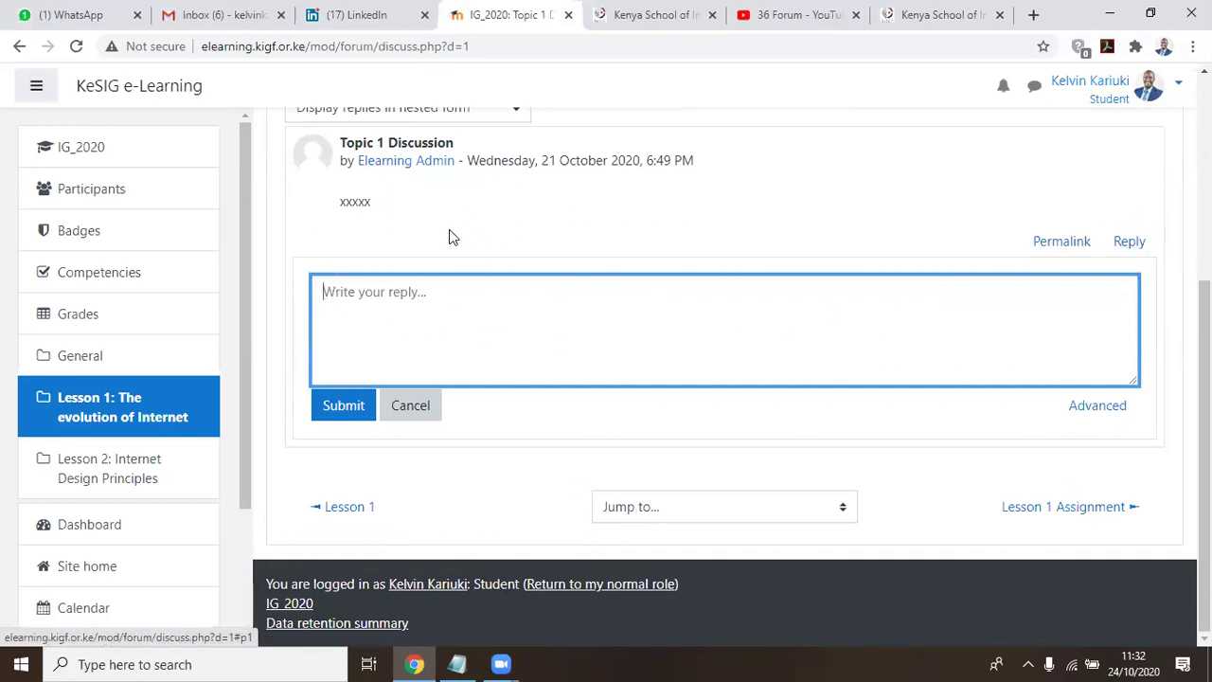
left_click(410, 407)
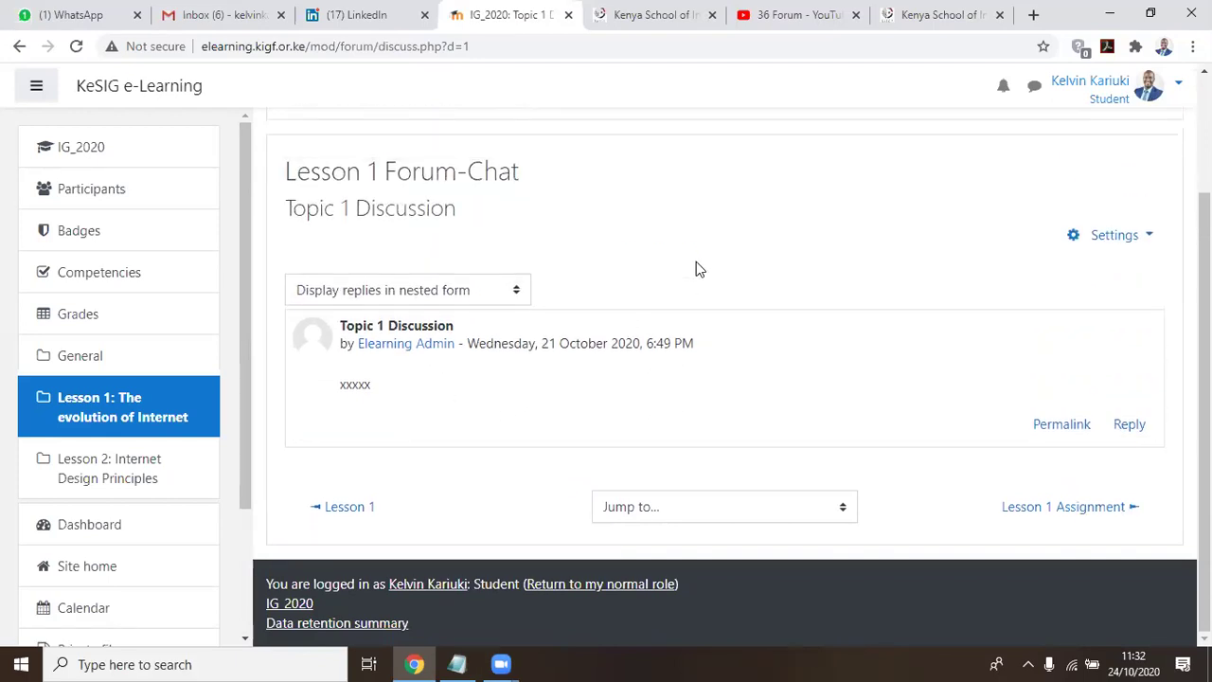
Highlight the Lesson 1 Forum heading, then return to the IG_2020 course page
scroll(677, 272, "up", 1)
scroll(694, 314, "down", 1)
scroll(662, 364, "up", 1)
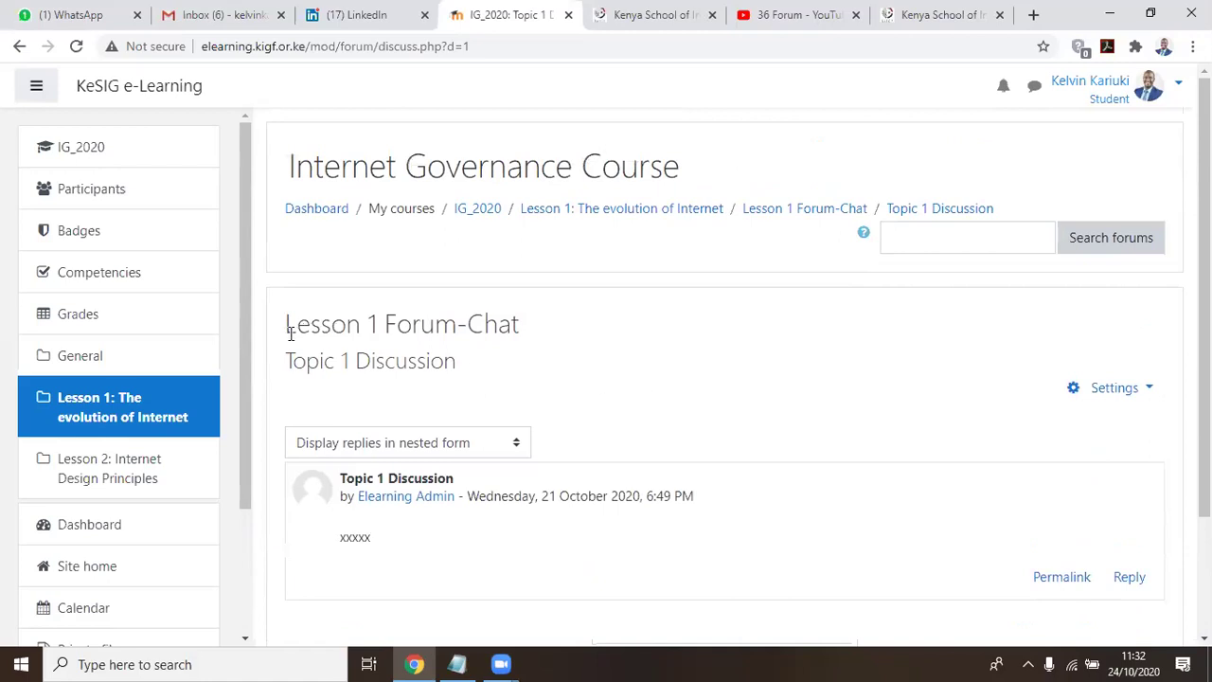
left_click_drag(301, 328, 452, 319)
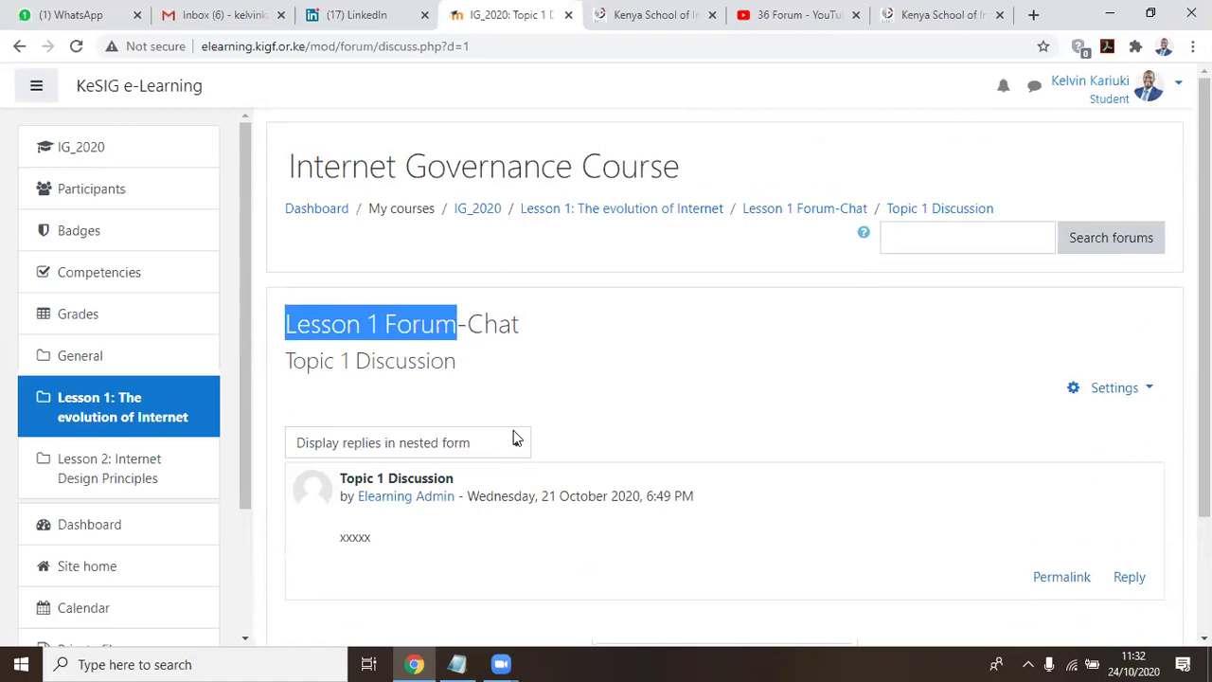
scroll(707, 274, "down", 3)
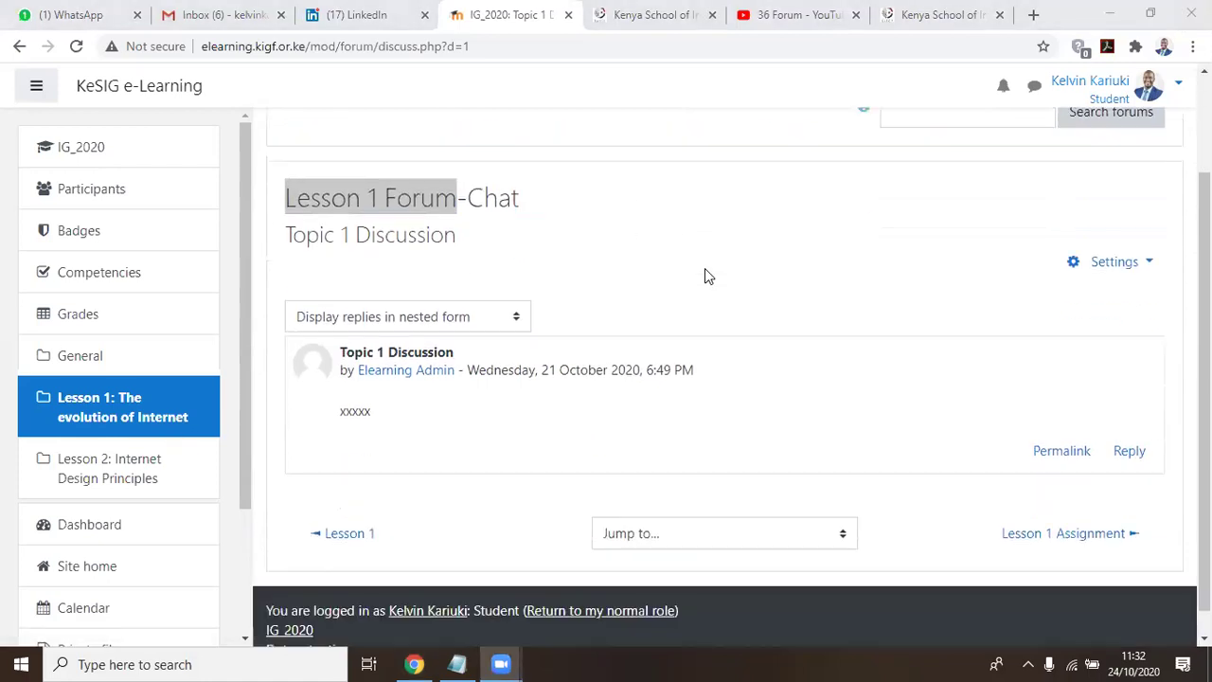
scroll(694, 275, "up", 2)
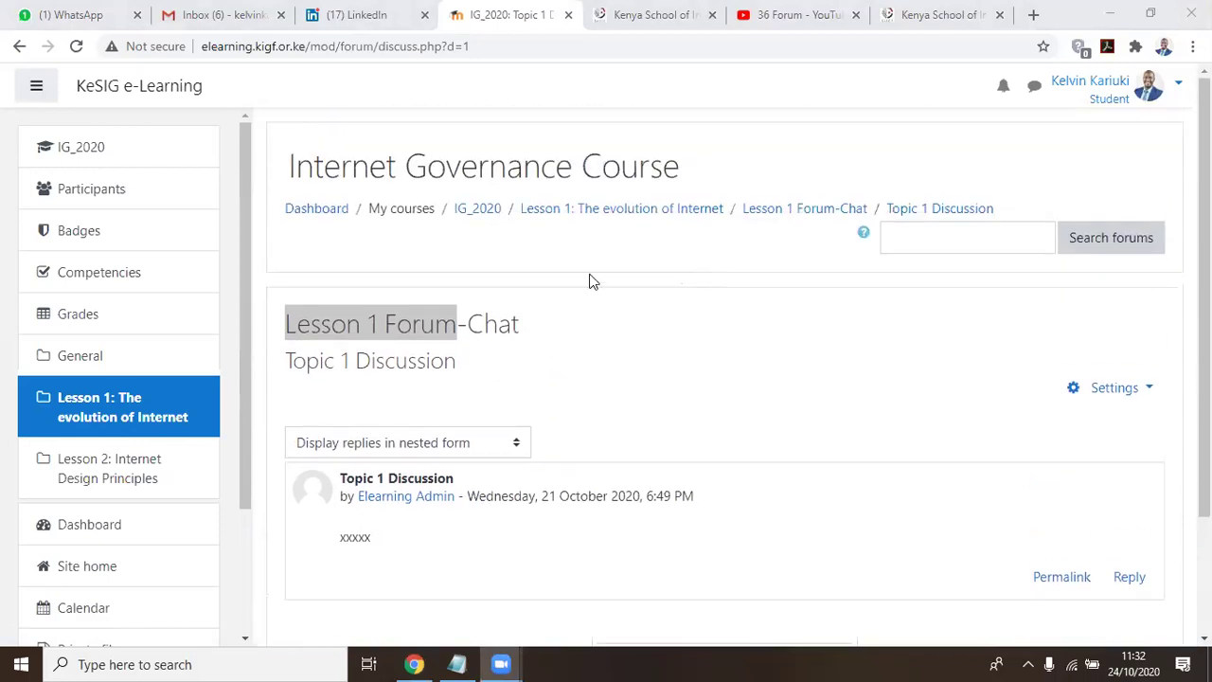
left_click(120, 156)
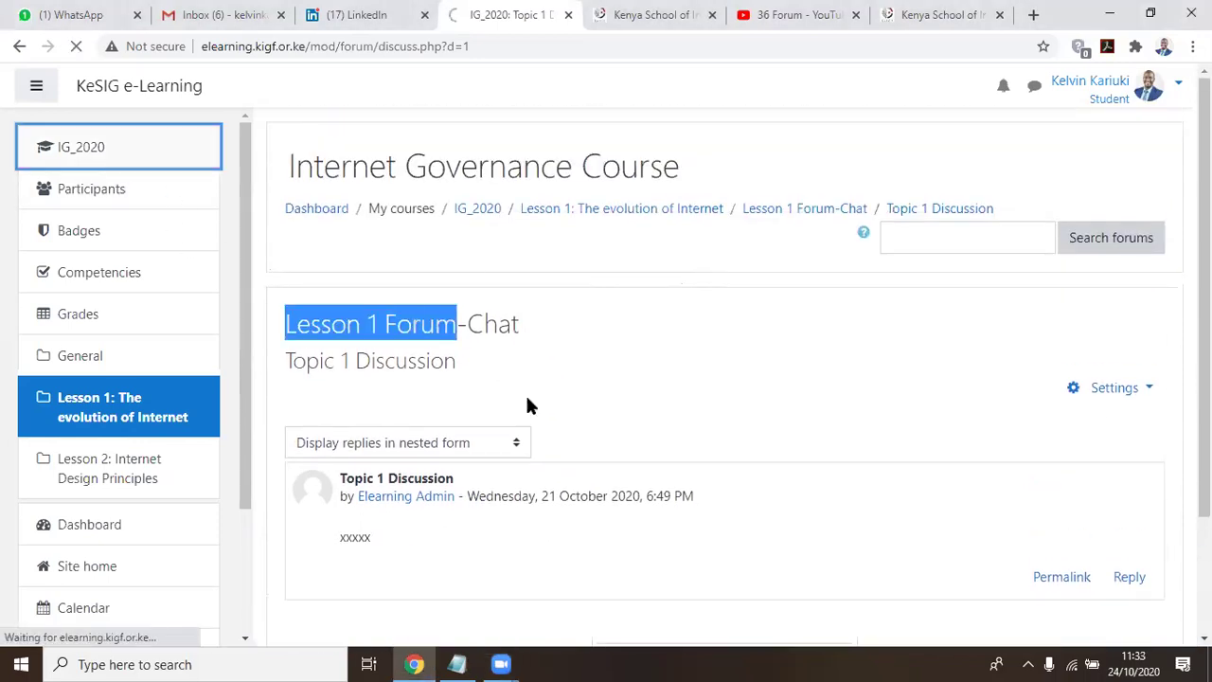
Highlight 'Assignment' on line 3 of the Notepad summary, then return to the browser course page
left_click(456, 662)
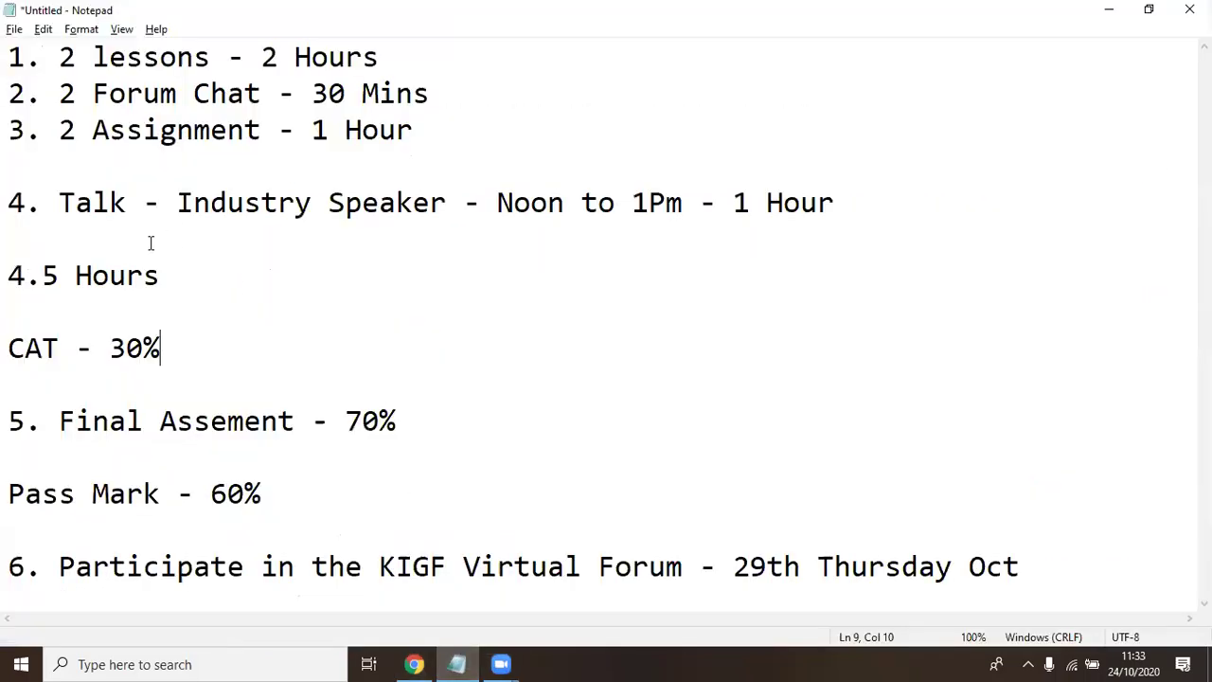
left_click(85, 133)
key("shift+Right")
key("shift+Right")
key("shift+Right")
key("shift+Right")
key("shift+Right")
key("shift+Right")
key("shift+Right")
key("shift+Right")
key("shift+Right")
key("shift+Right")
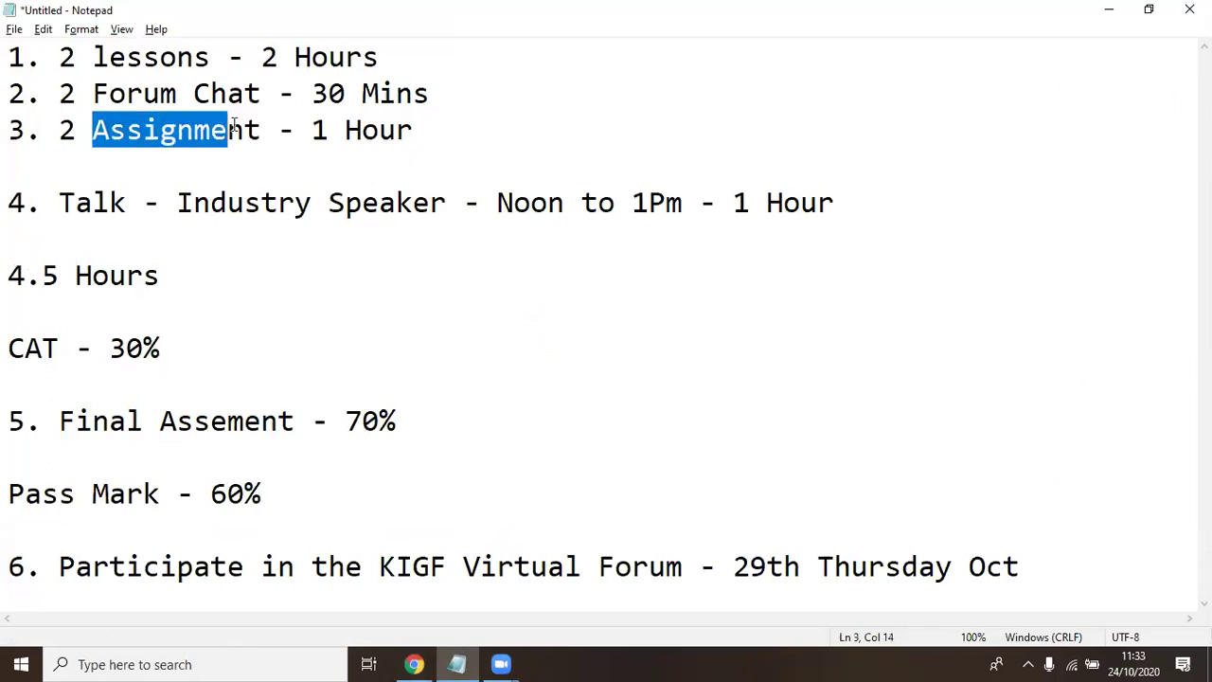
left_click(142, 132)
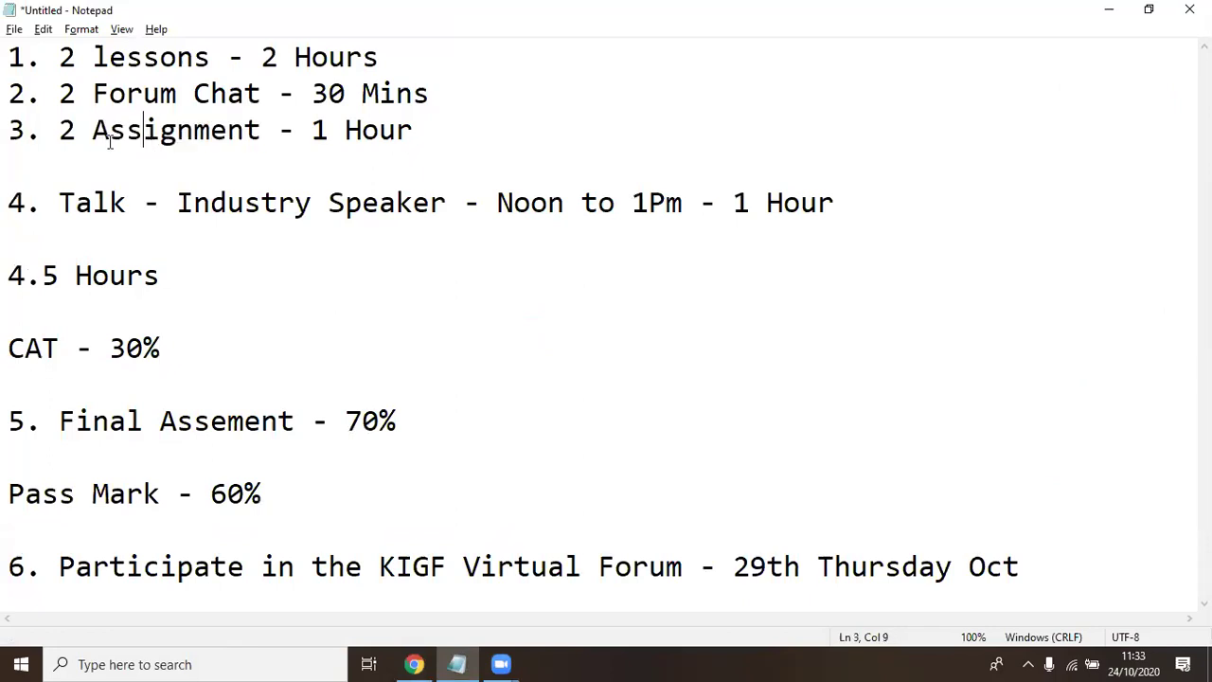
left_click_drag(95, 130, 254, 130)
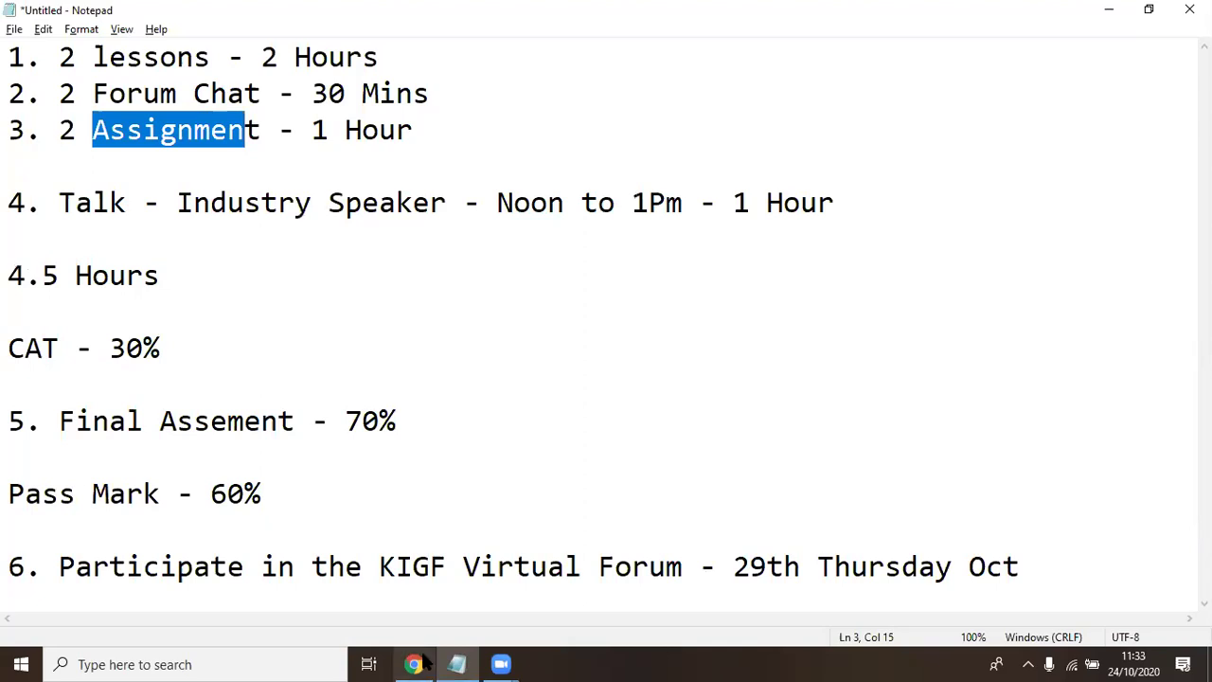
left_click(414, 664)
scroll(638, 305, "down", 6)
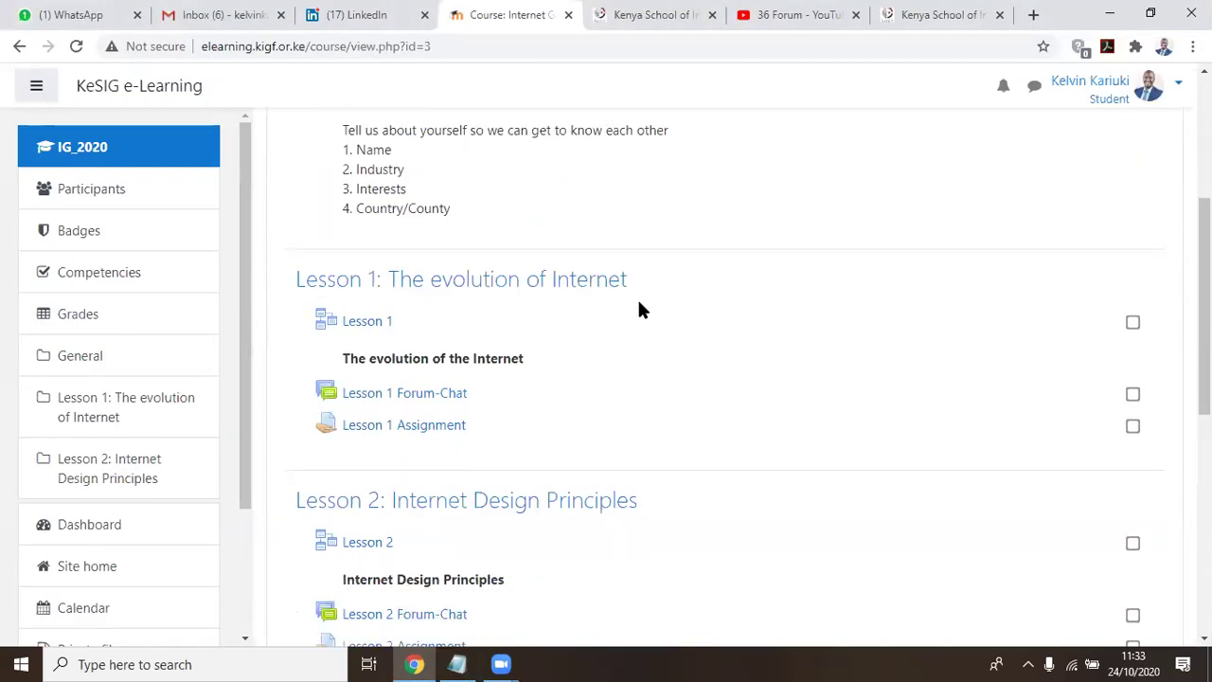
Open the Lesson 1 Assignment page and scroll through its submission status
left_click(426, 219)
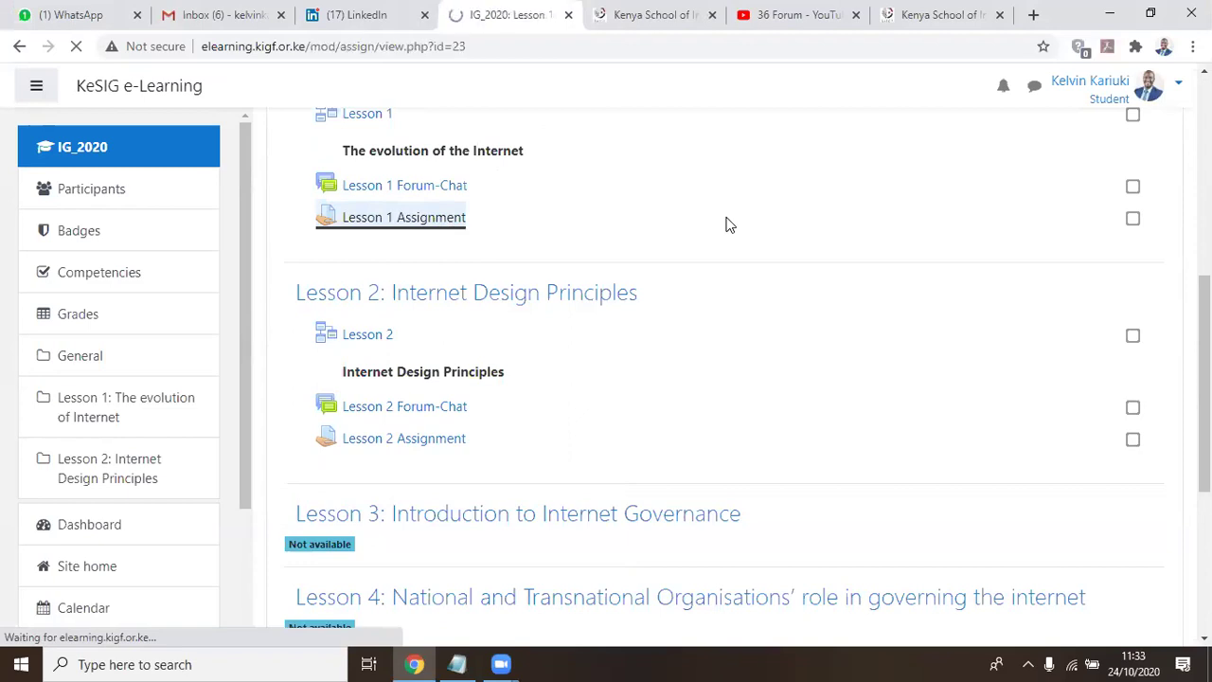
scroll(729, 224, "down", 2)
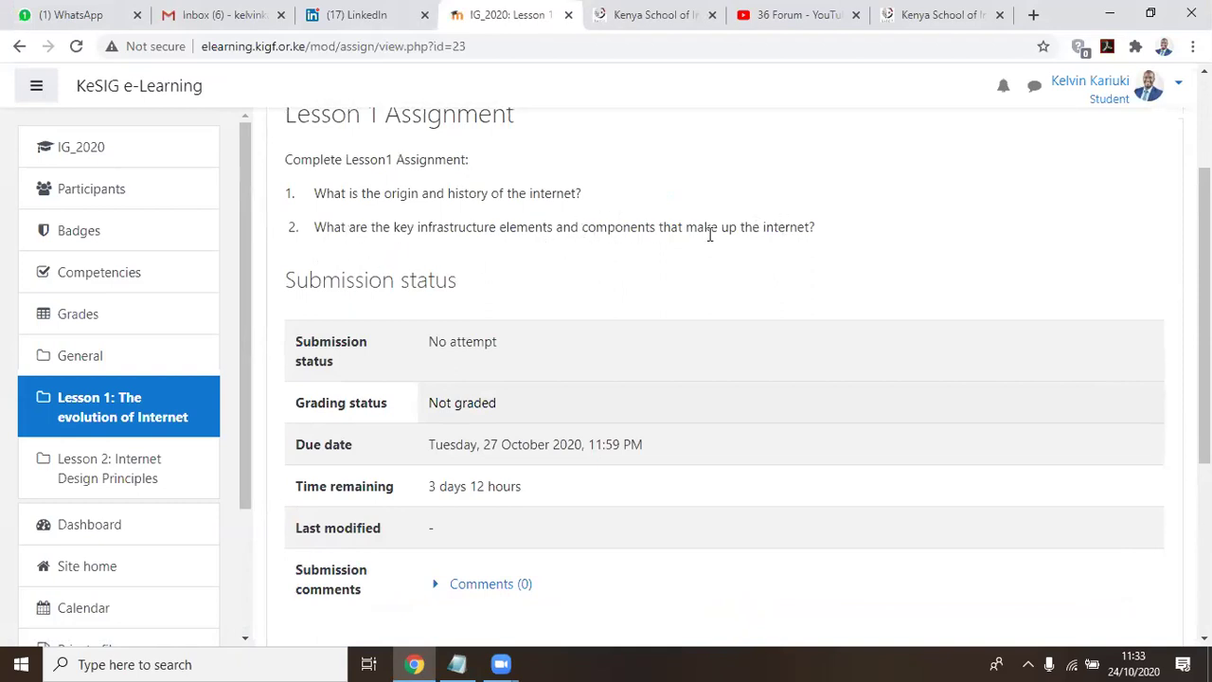
scroll(824, 236, "down", 1)
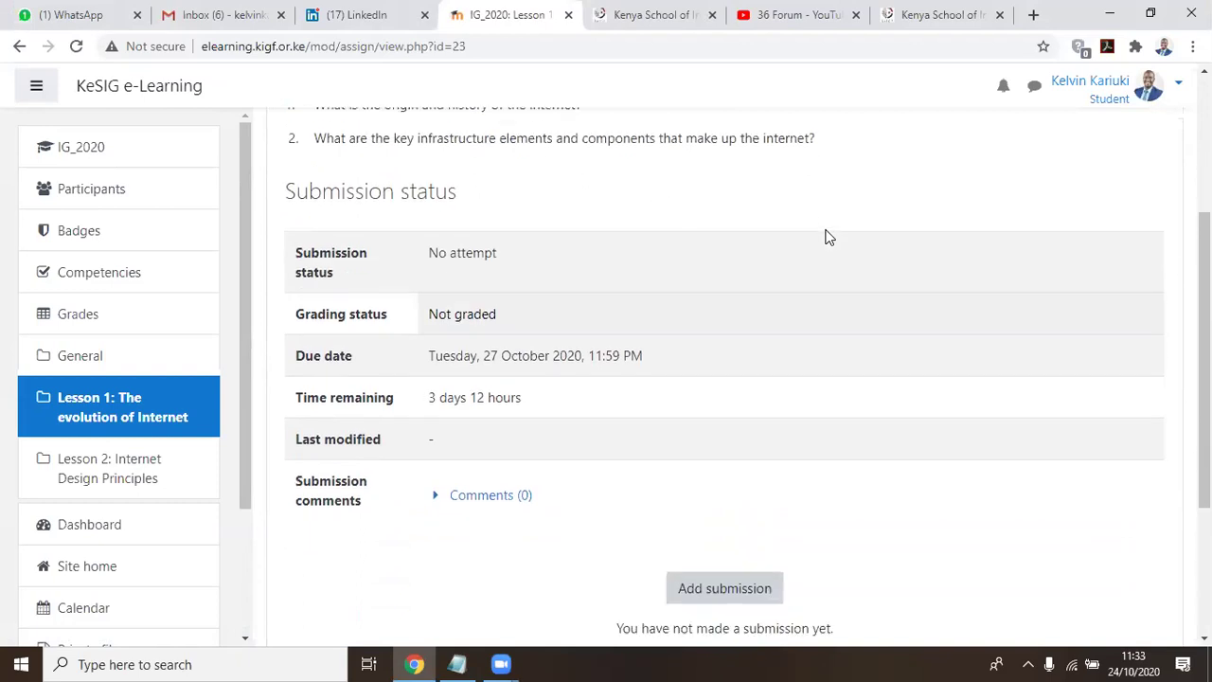
scroll(825, 236, "up", 2)
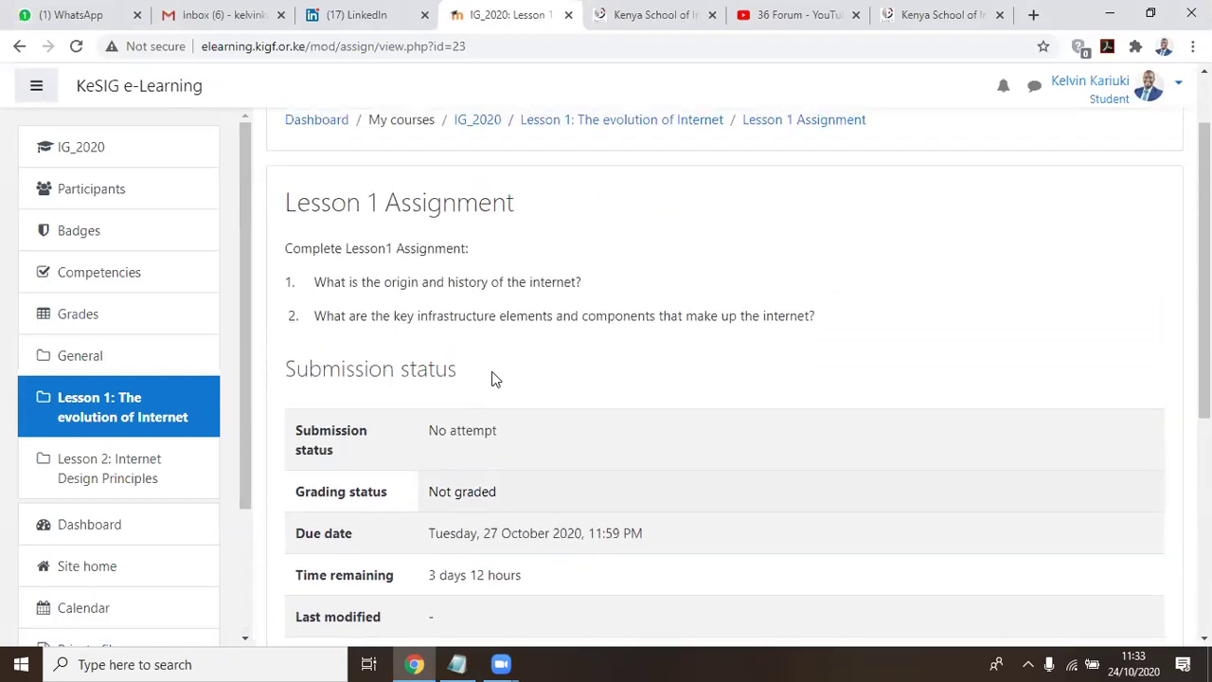
scroll(650, 377, "down", 2)
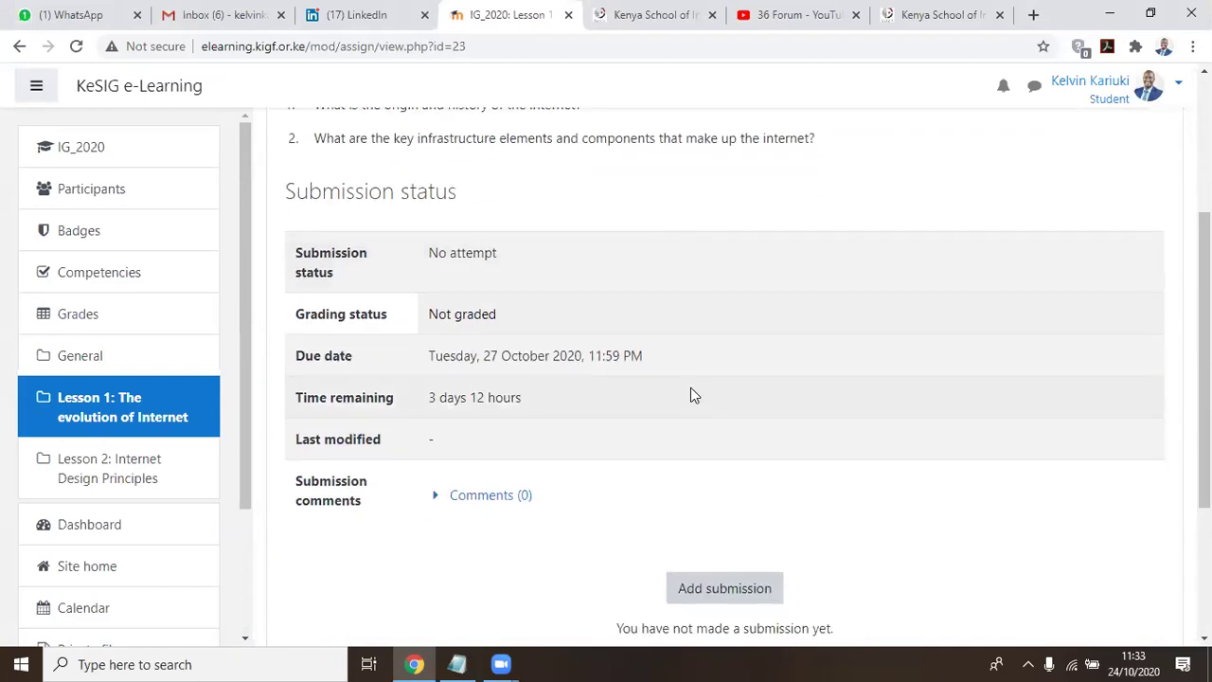
scroll(691, 387, "down", 2)
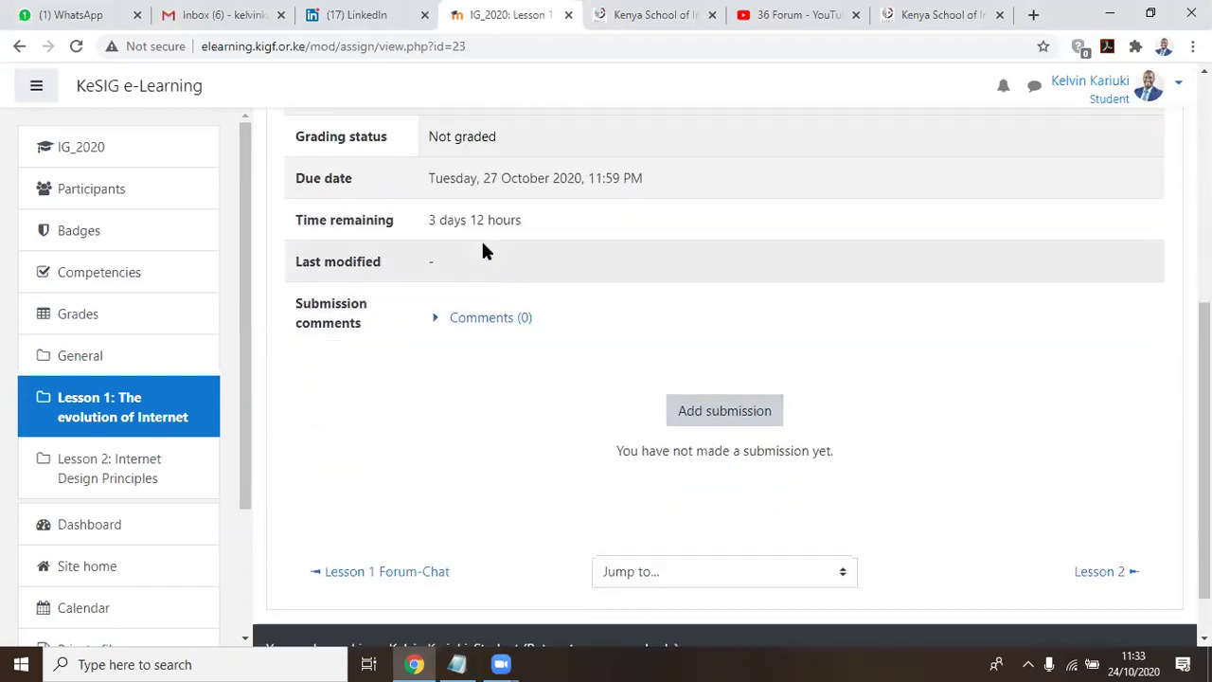
Highlight the due date of 27 October 2020 and the 3 days 12 hours remaining
left_click_drag(433, 178, 684, 181)
left_click(603, 179)
left_click_drag(426, 223, 593, 221)
left_click(613, 254)
scroll(613, 261, "up", 3)
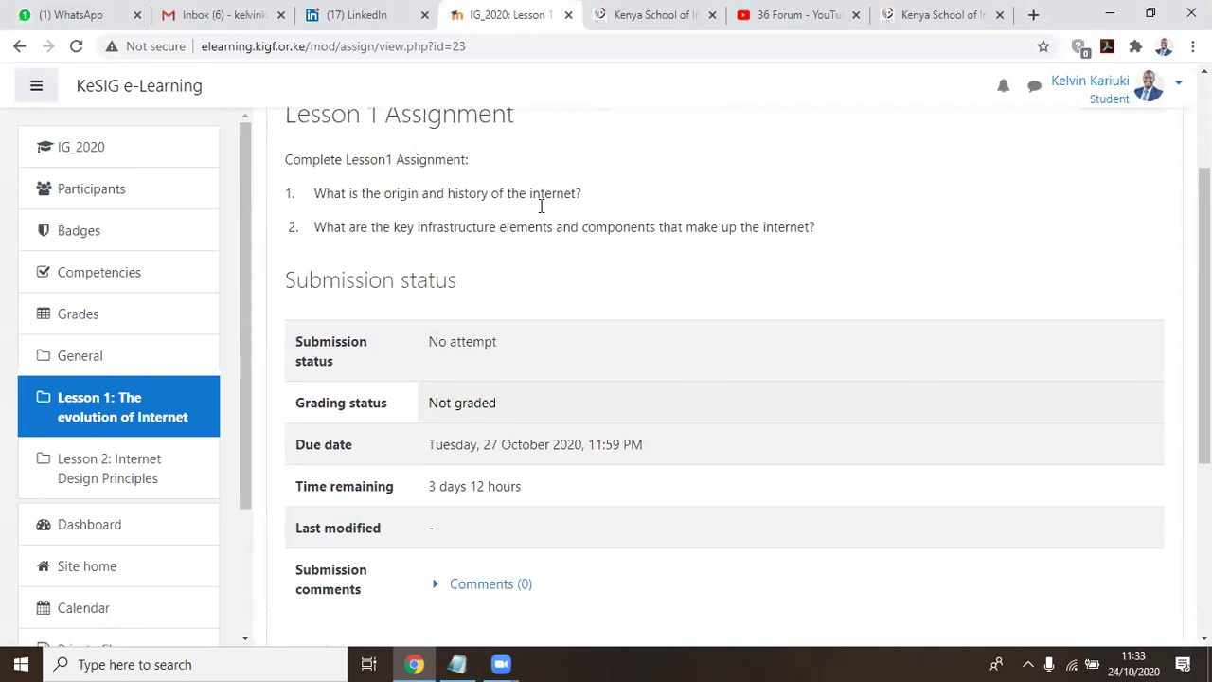
scroll(558, 251, "down", 3)
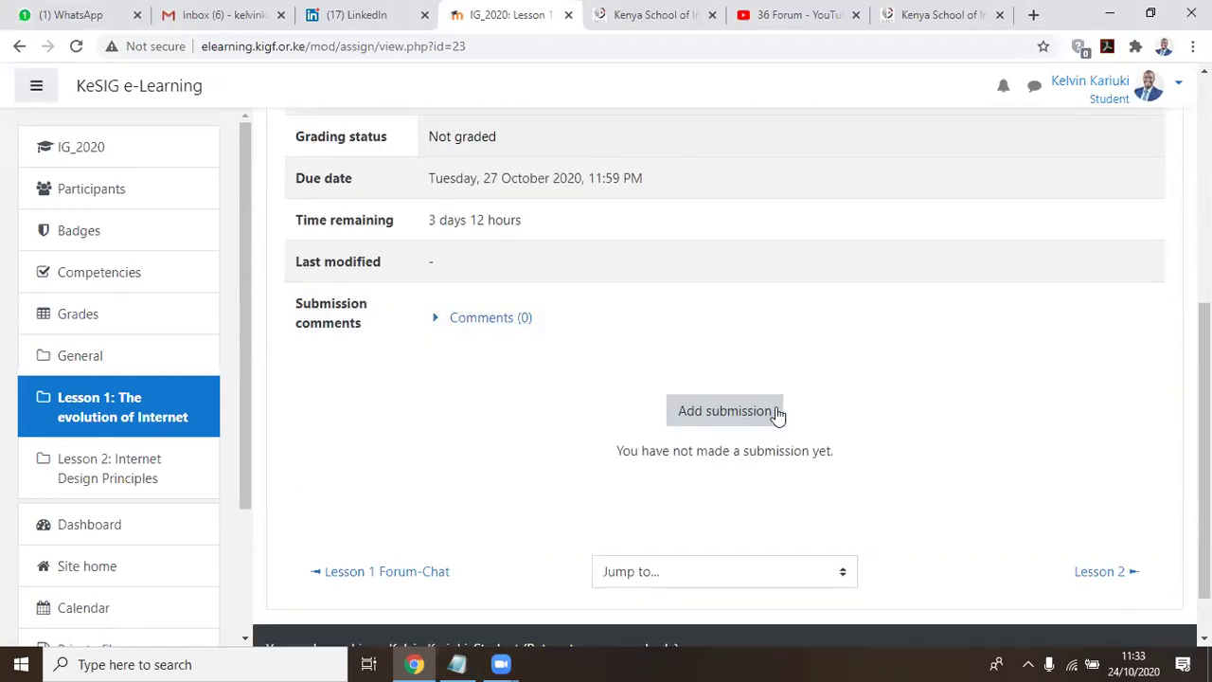
Start a new submission for the Lesson 1 Assignment
left_click(722, 412)
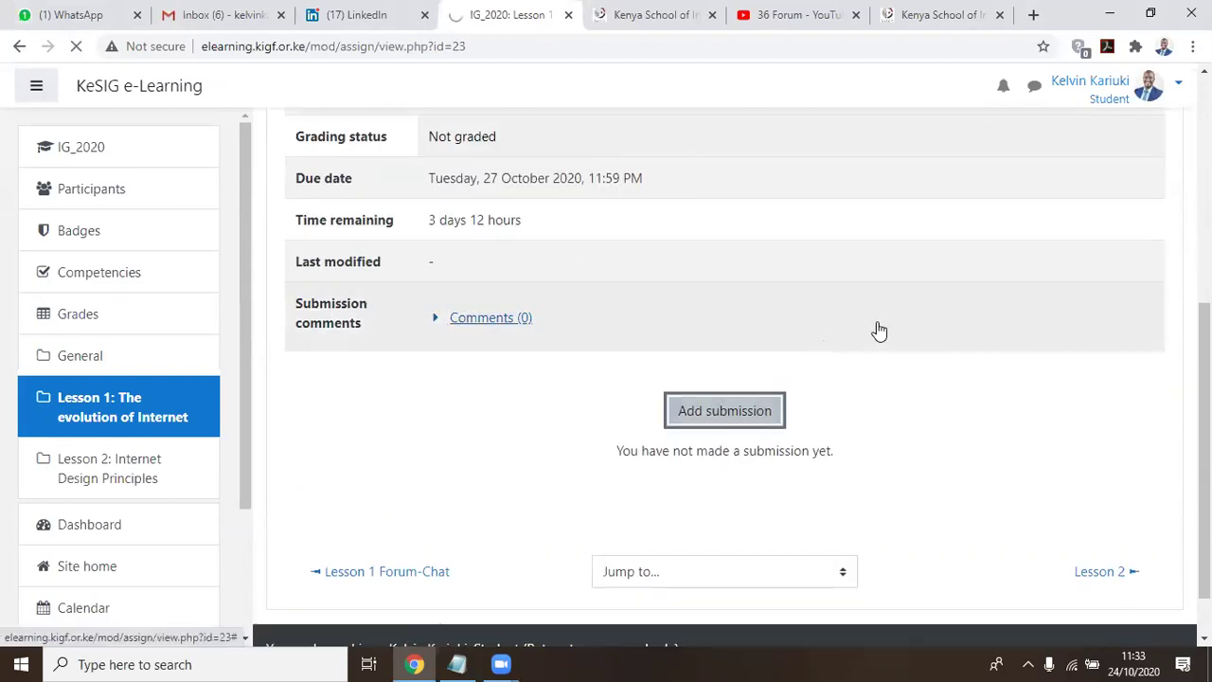
scroll(921, 318, "down", 3)
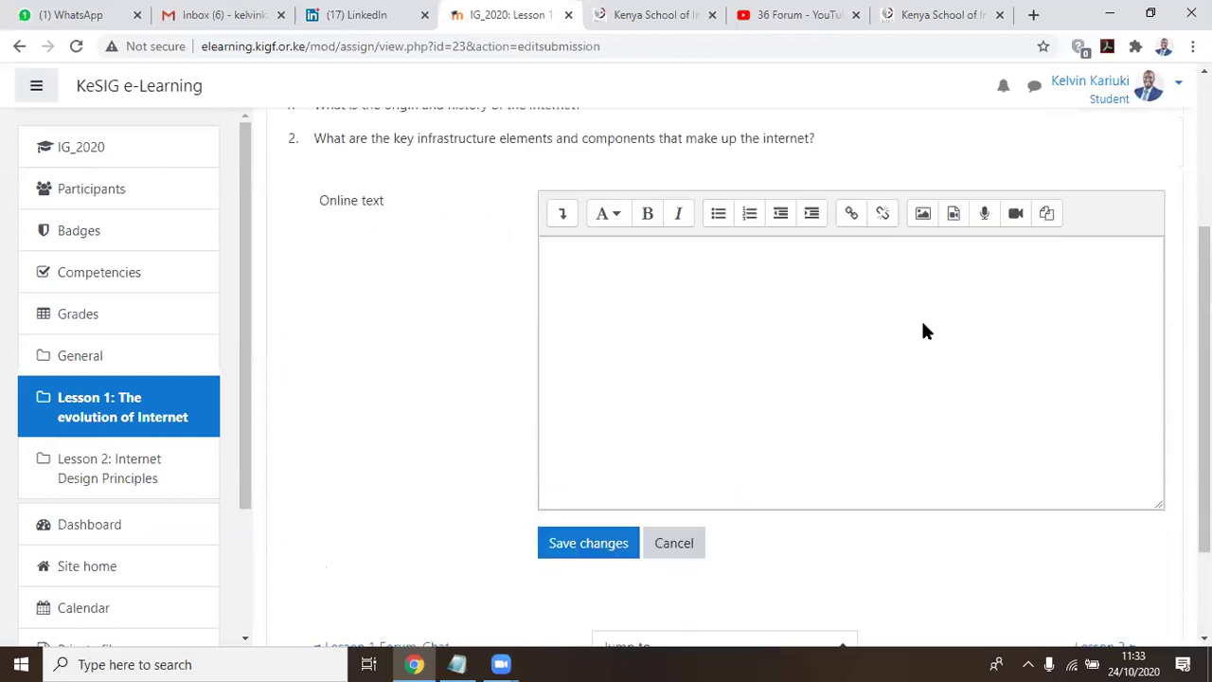
scroll(924, 324, "down", 2)
scroll(924, 325, "up", 3)
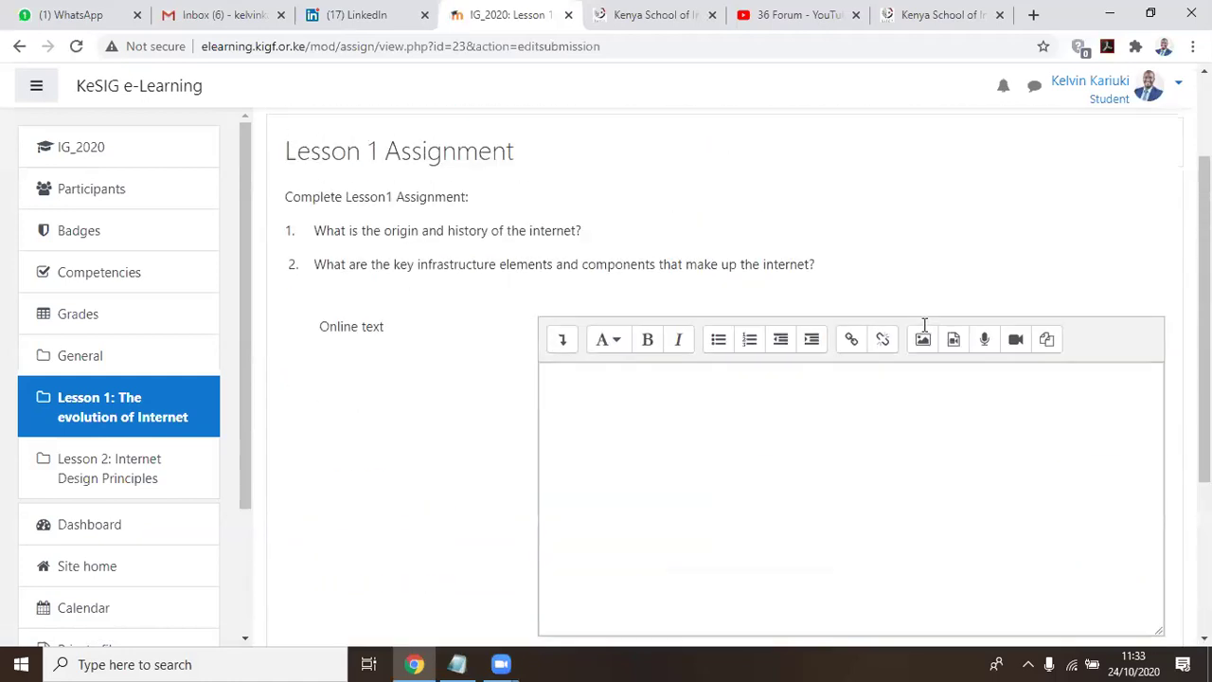
scroll(924, 326, "down", 2)
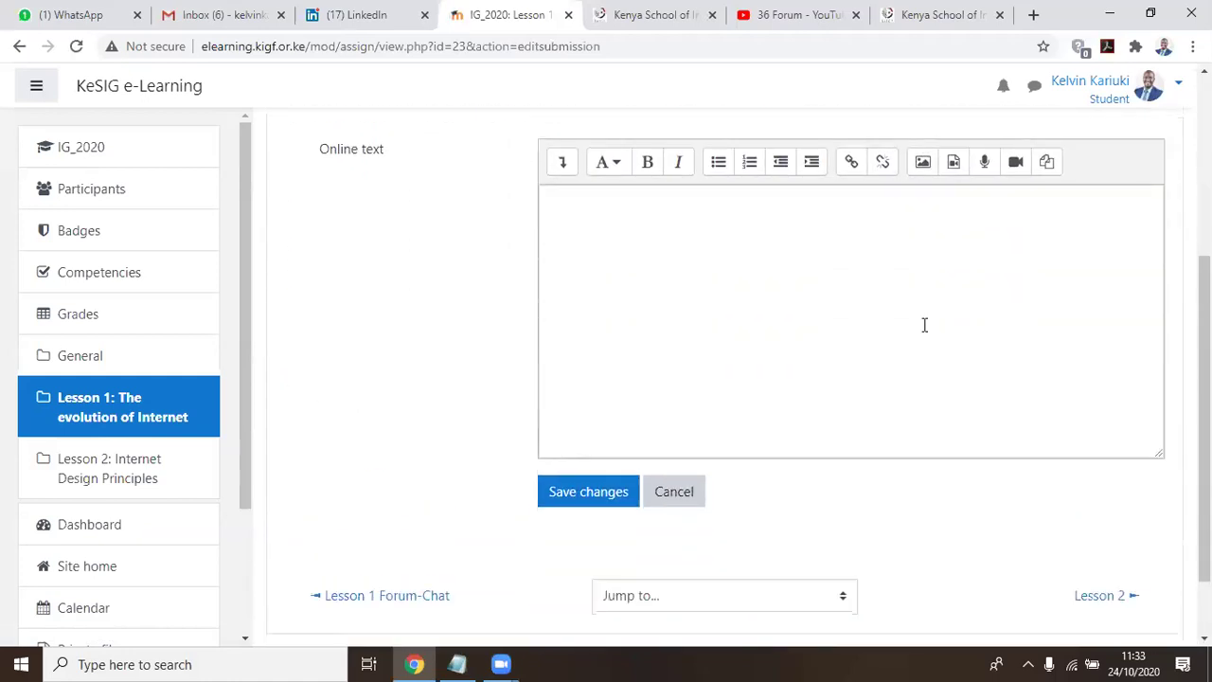
scroll(755, 379, "up", 2)
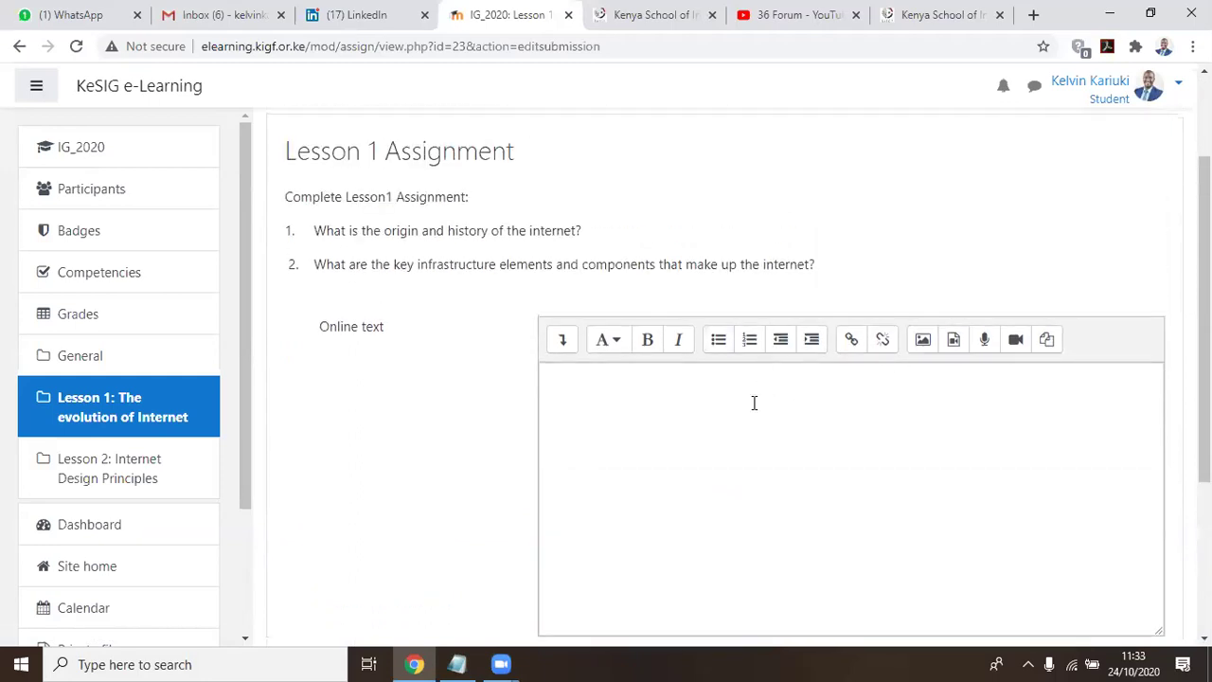
Place the cursor in the empty Online text box and review the questions down to Save changes
left_click(584, 432)
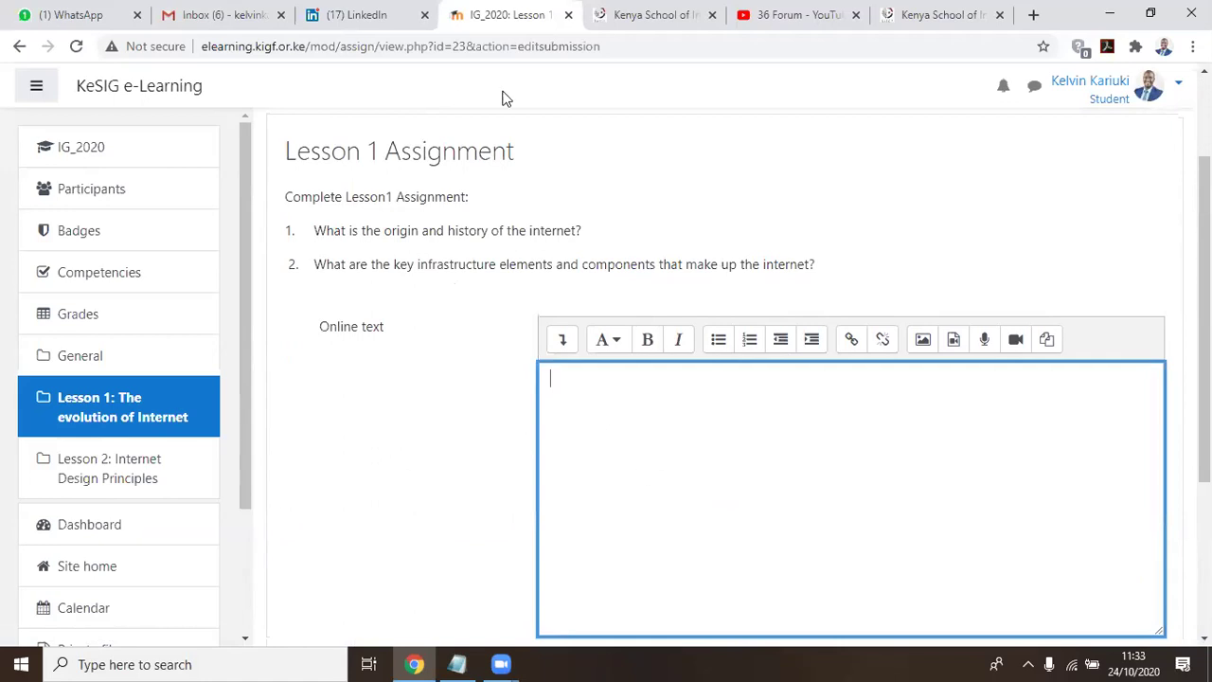
scroll(617, 373, "down", 2)
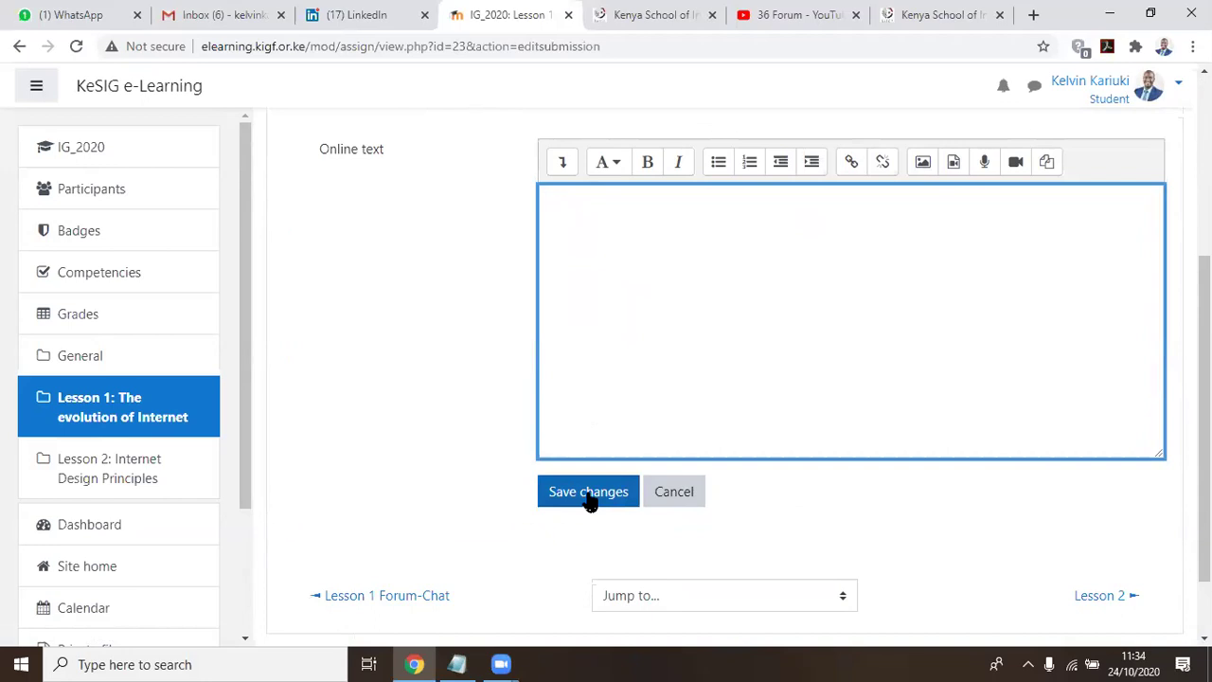
scroll(588, 501, "up", 4)
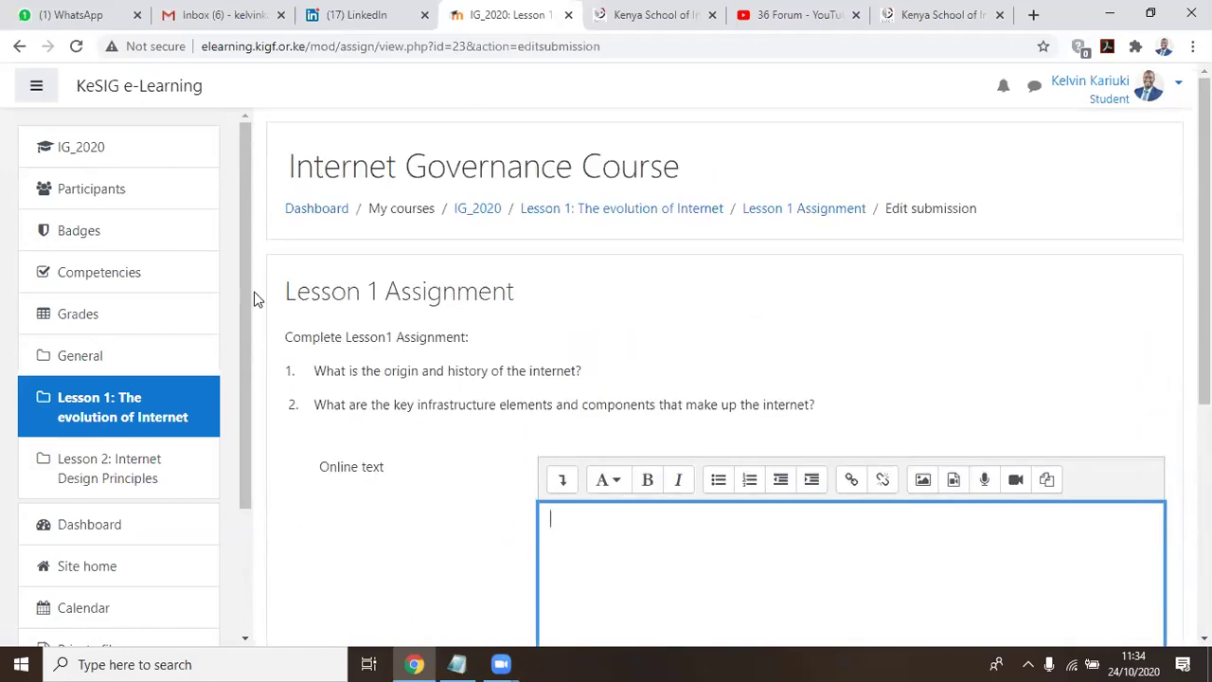
double_click(441, 292)
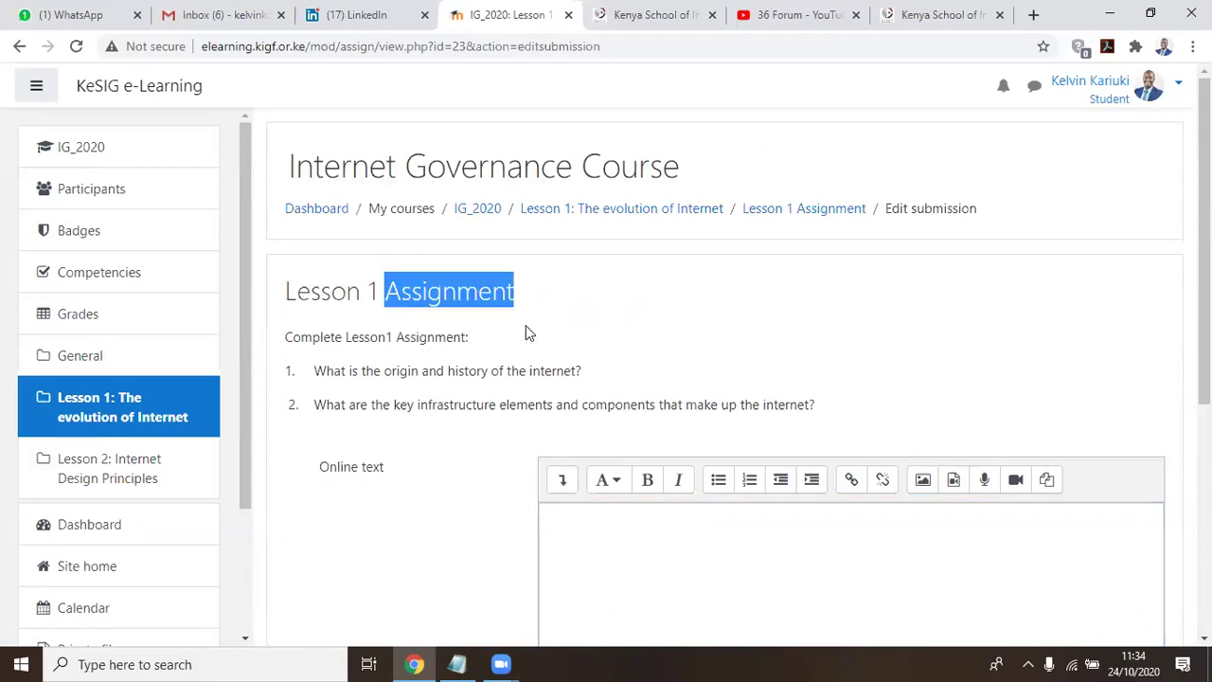
scroll(933, 411, "down", 2)
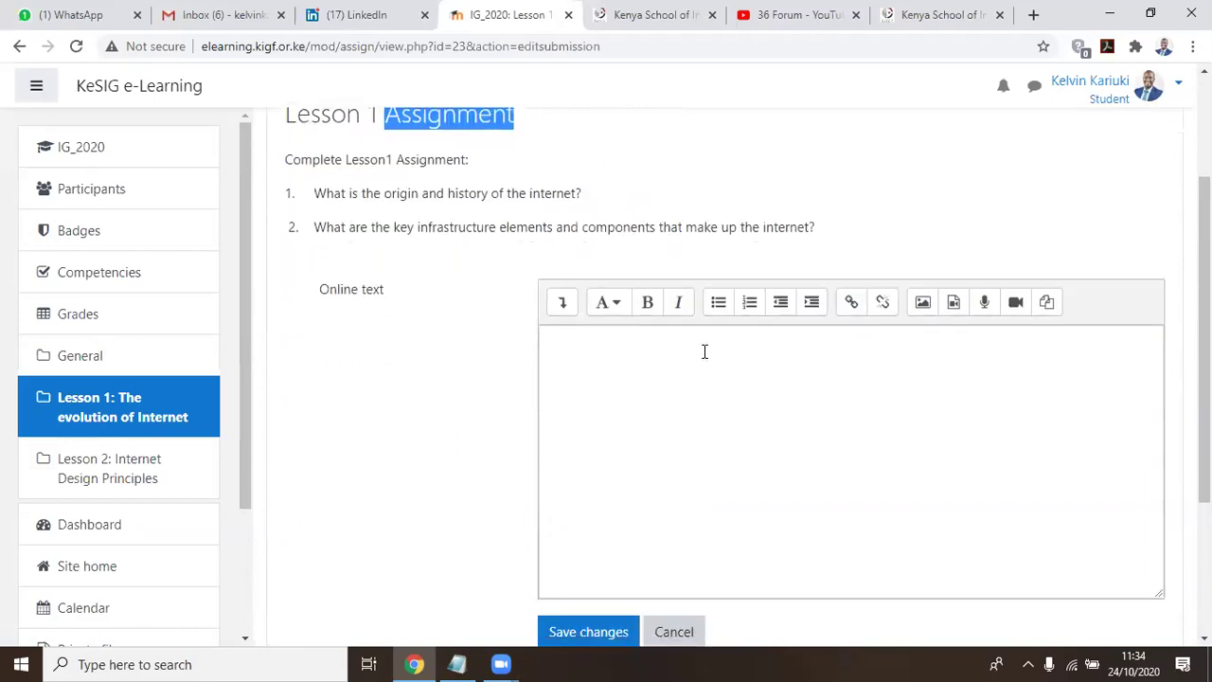
left_click(559, 370)
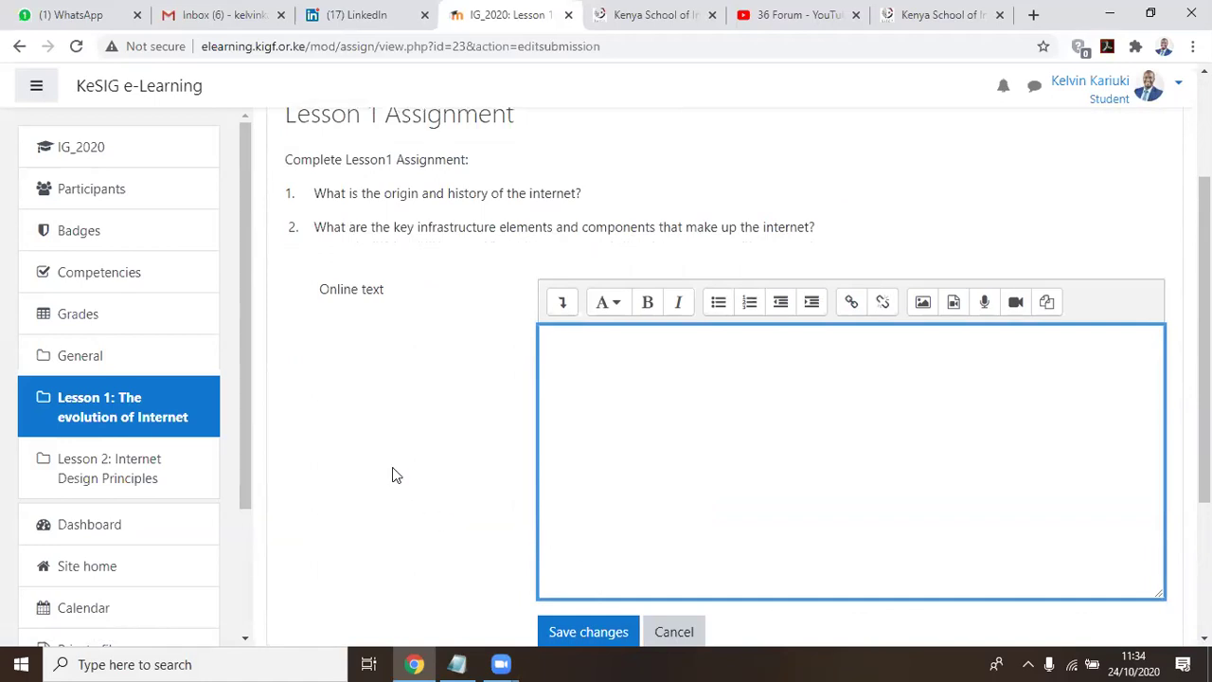
scroll(396, 475, "down", 2)
scroll(396, 475, "up", 1)
scroll(396, 475, "up", 1)
scroll(685, 514, "down", 2)
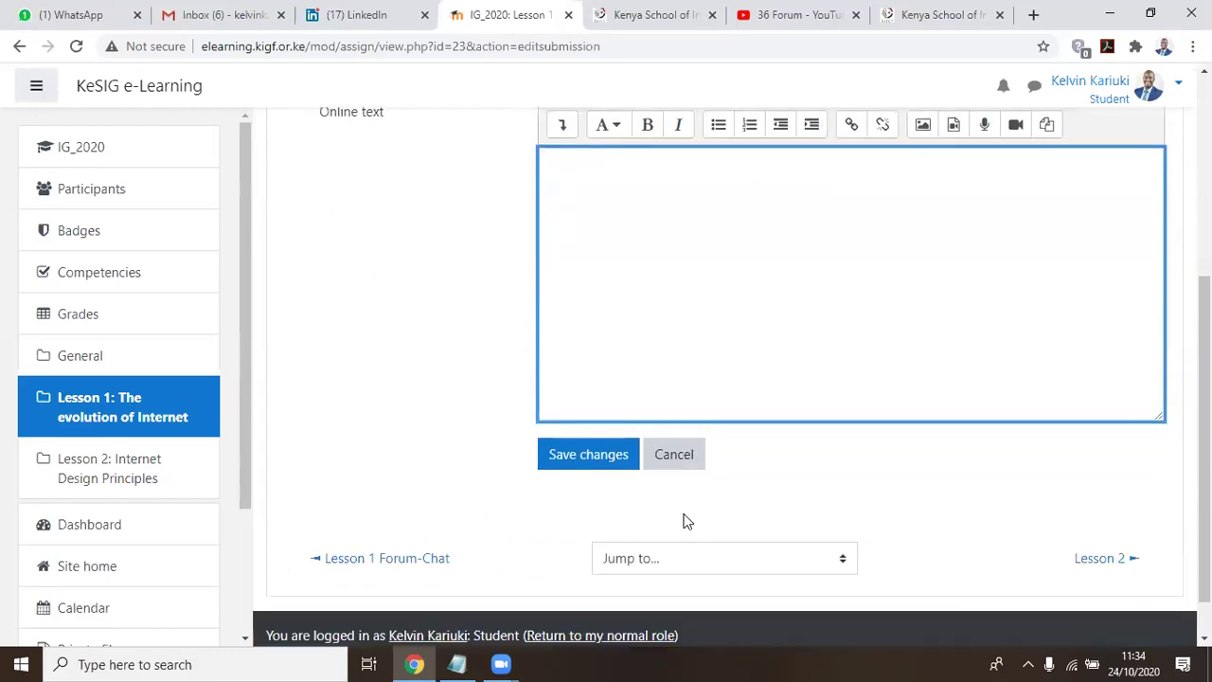
scroll(684, 519, "up", 2)
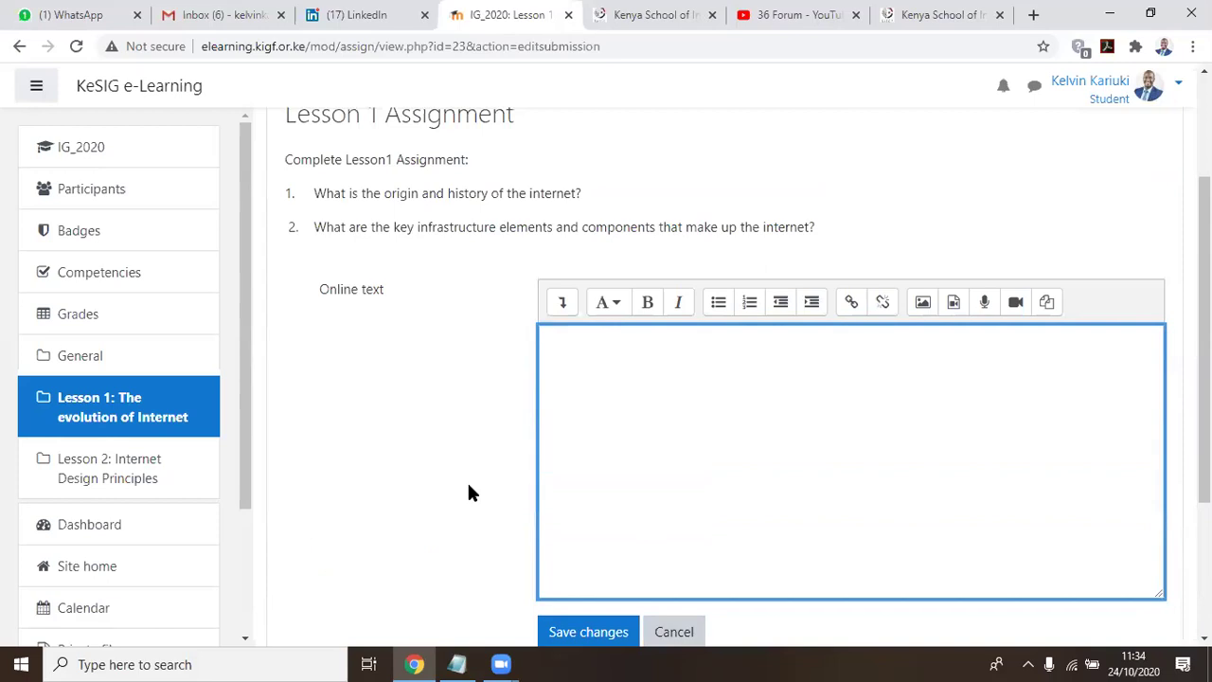
scroll(471, 492, "down", 1)
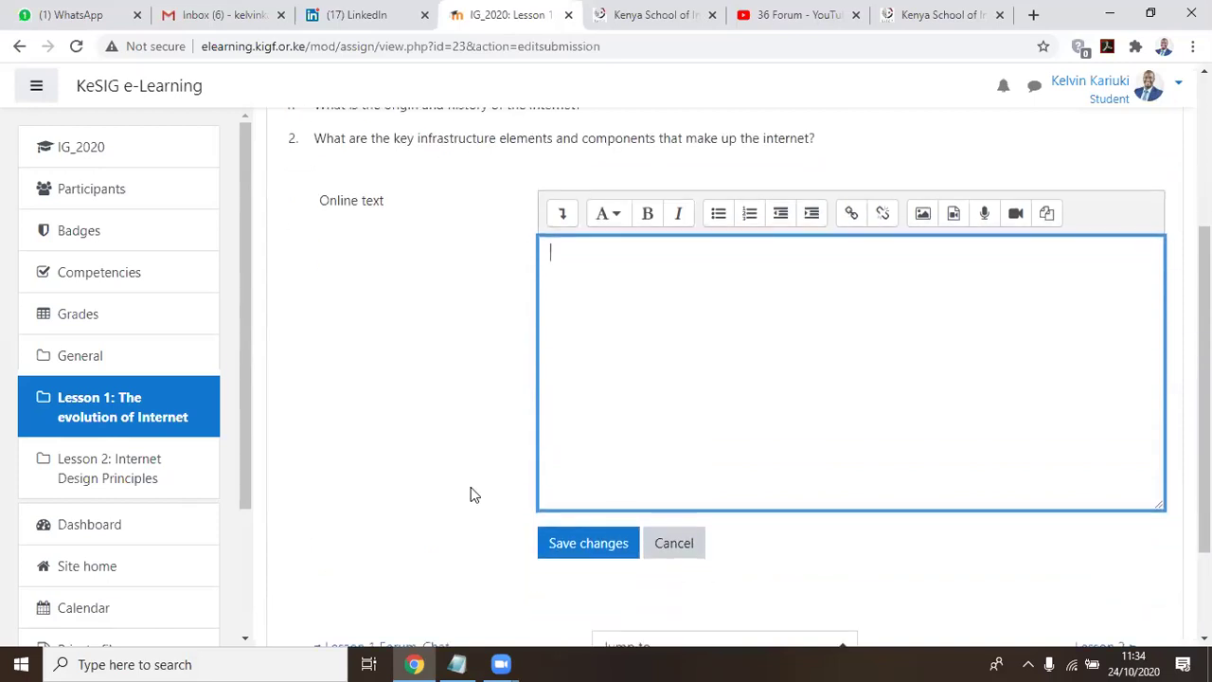
scroll(814, 409, "up", 2)
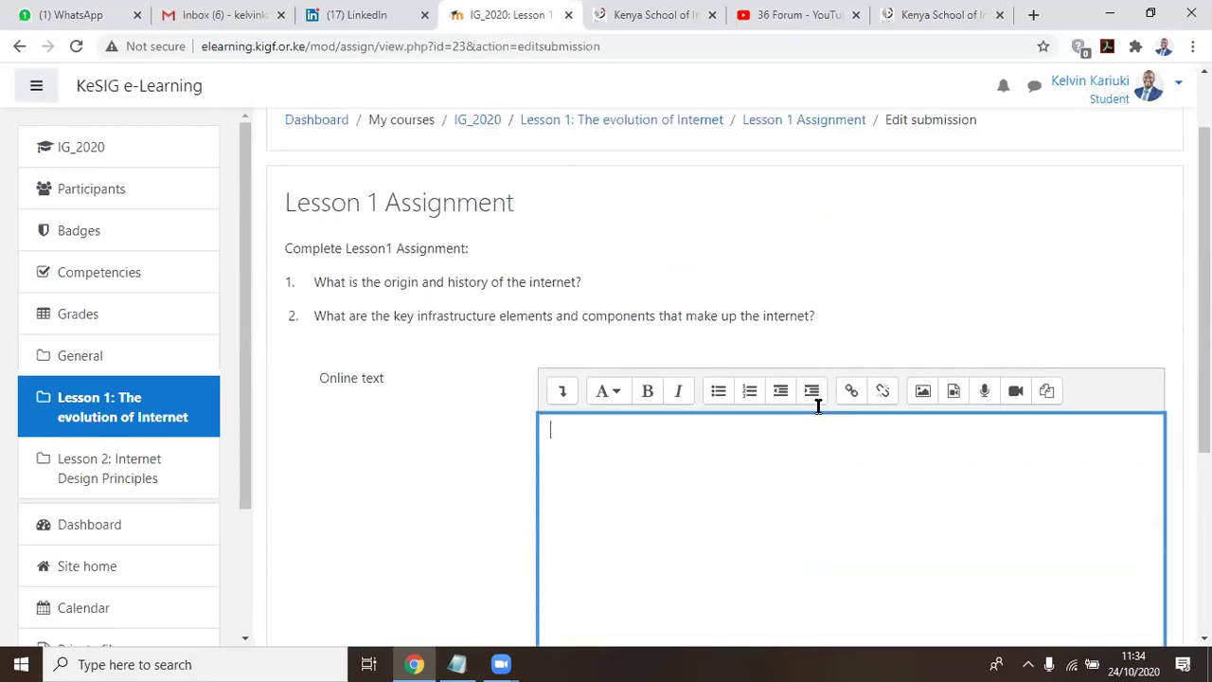
scroll(850, 333, "down", 2)
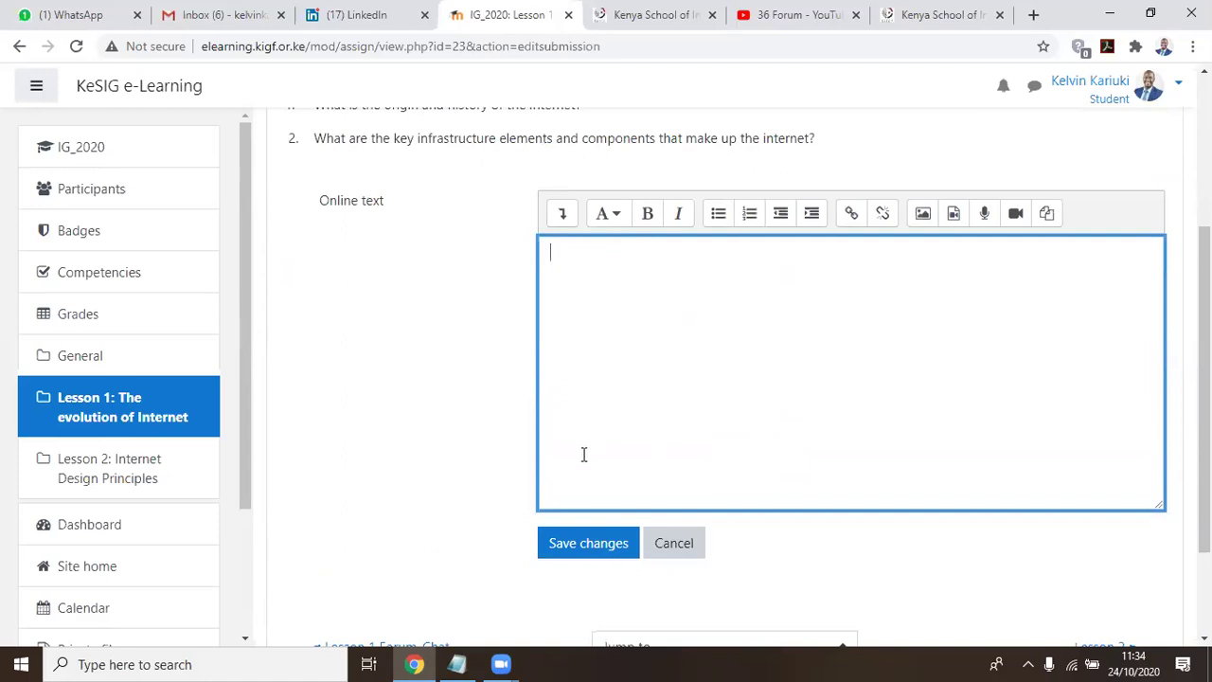
scroll(433, 433, "down", 2)
scroll(433, 433, "up", 4)
scroll(436, 434, "down", 2)
scroll(435, 434, "up", 2)
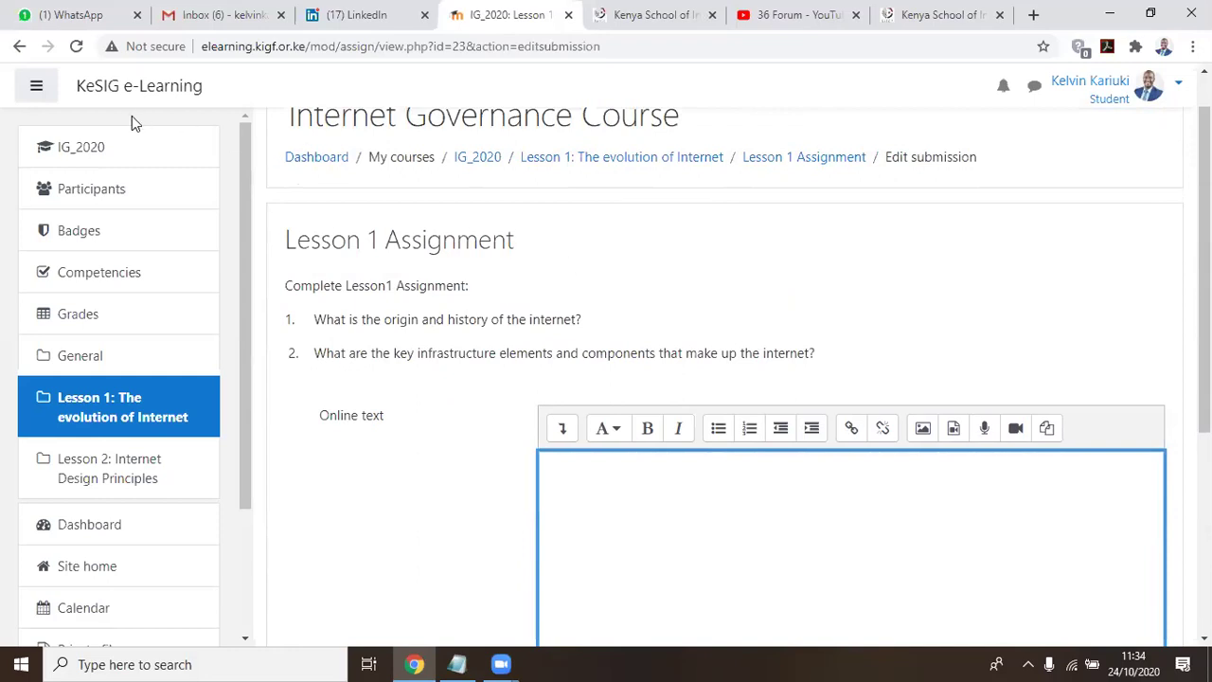
left_click(76, 150)
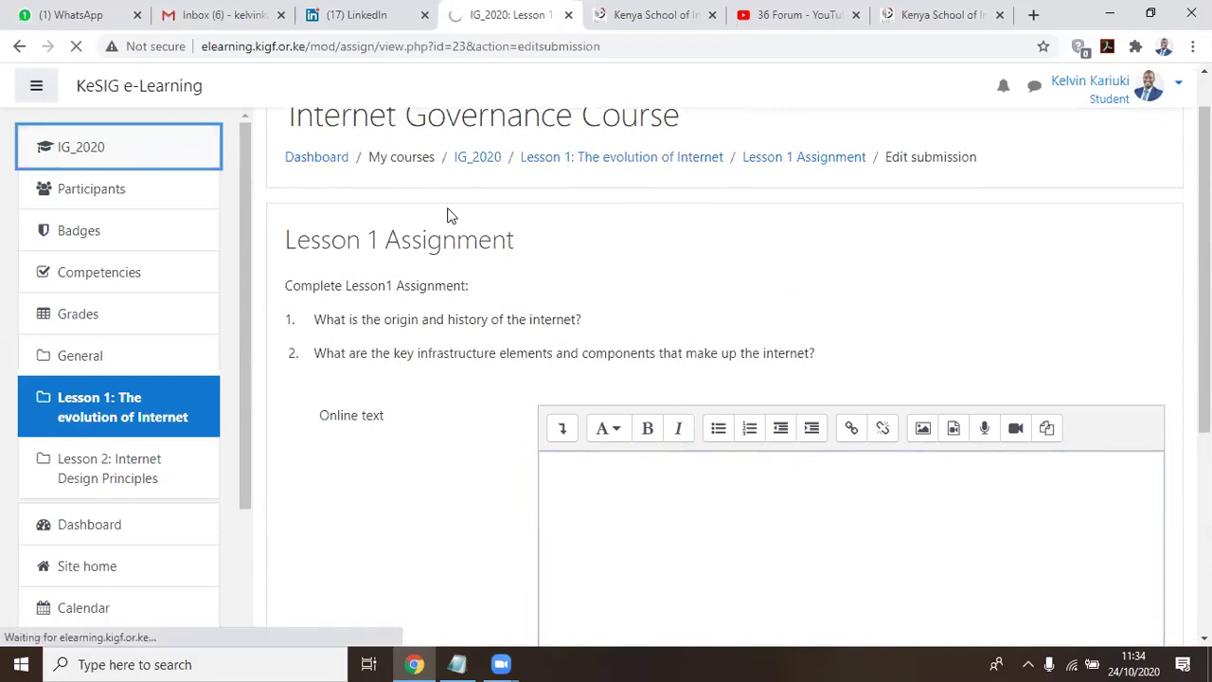
scroll(460, 263, "down", 4)
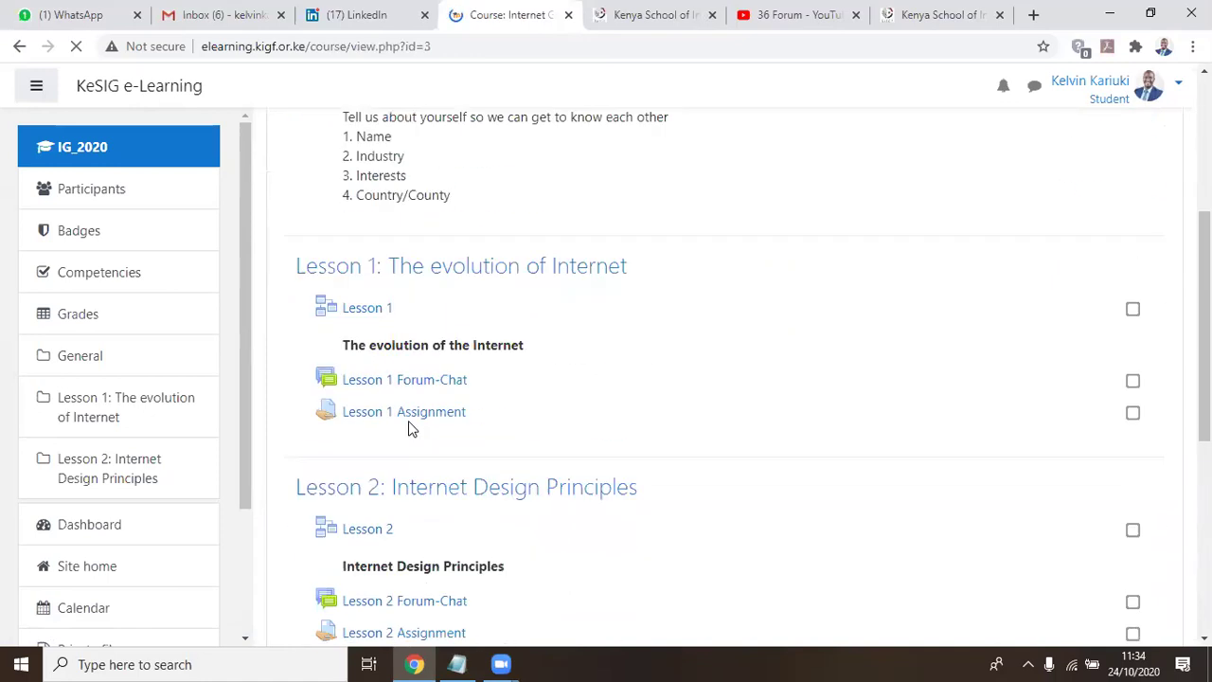
left_click(454, 403)
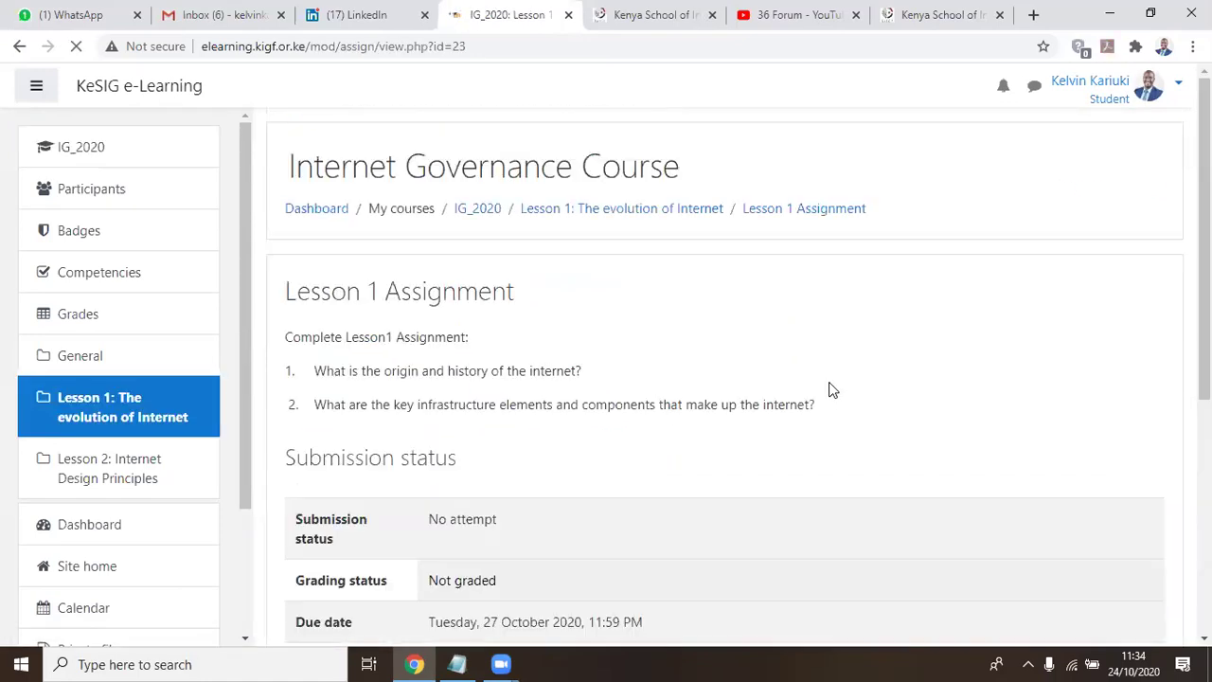
scroll(831, 388, "down", 3)
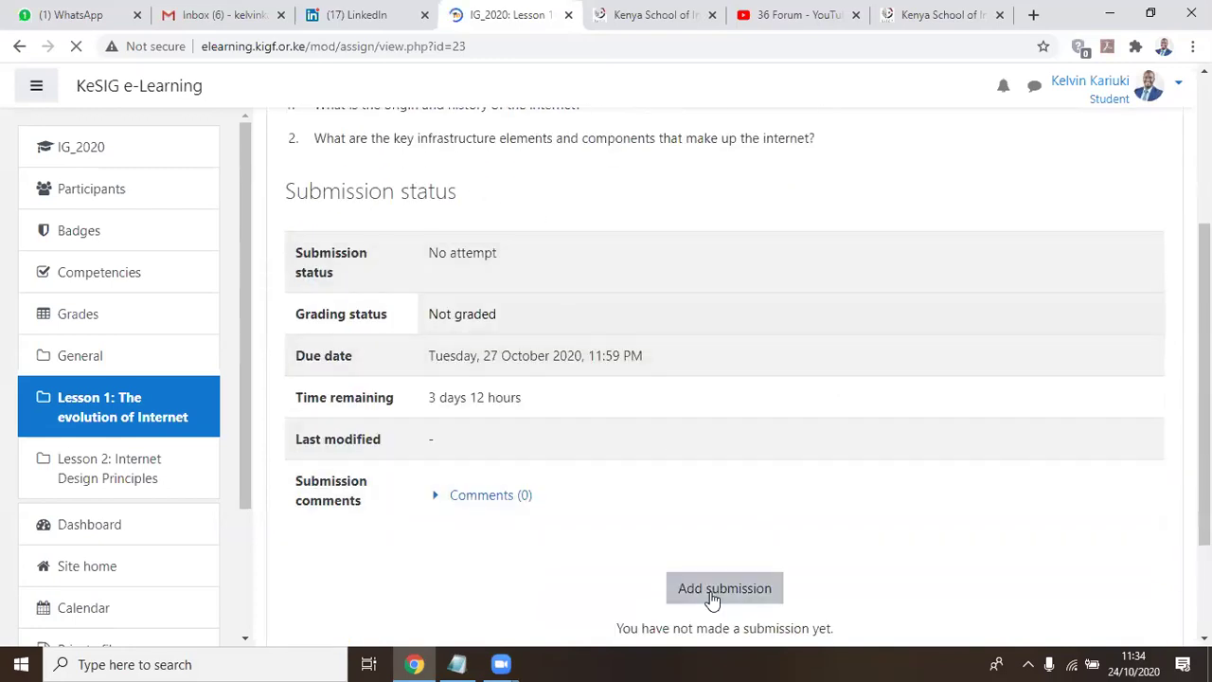
left_click(711, 596)
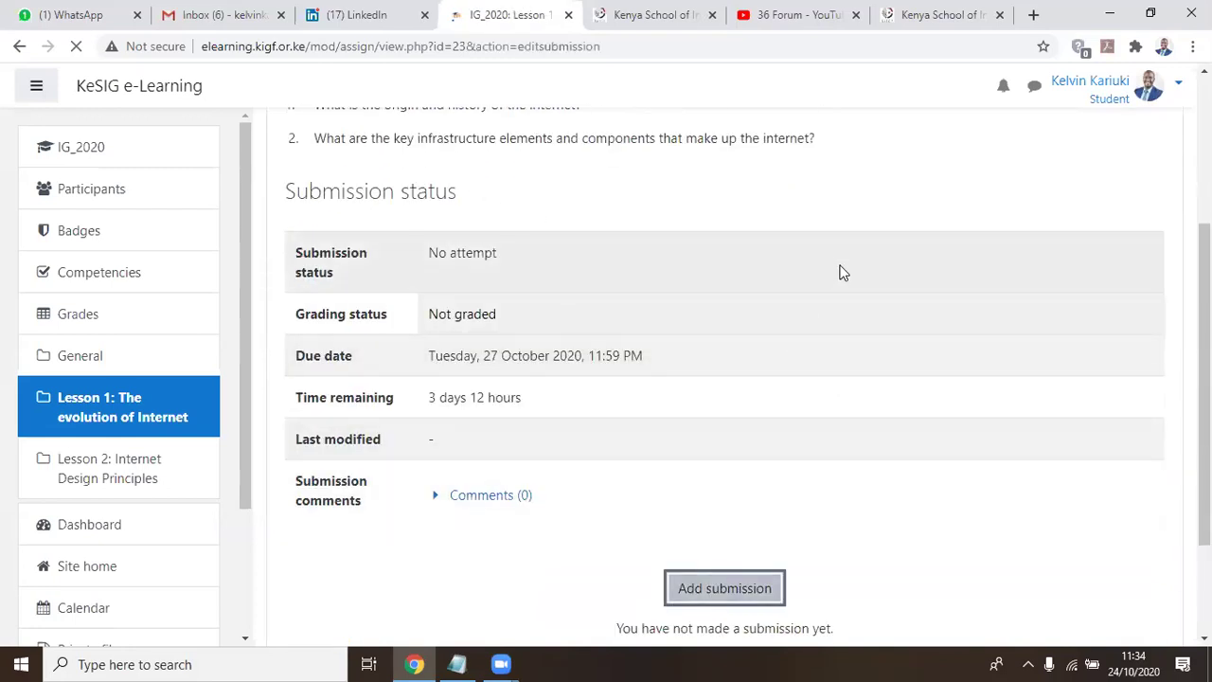
scroll(839, 272, "down", 3)
left_click(569, 301)
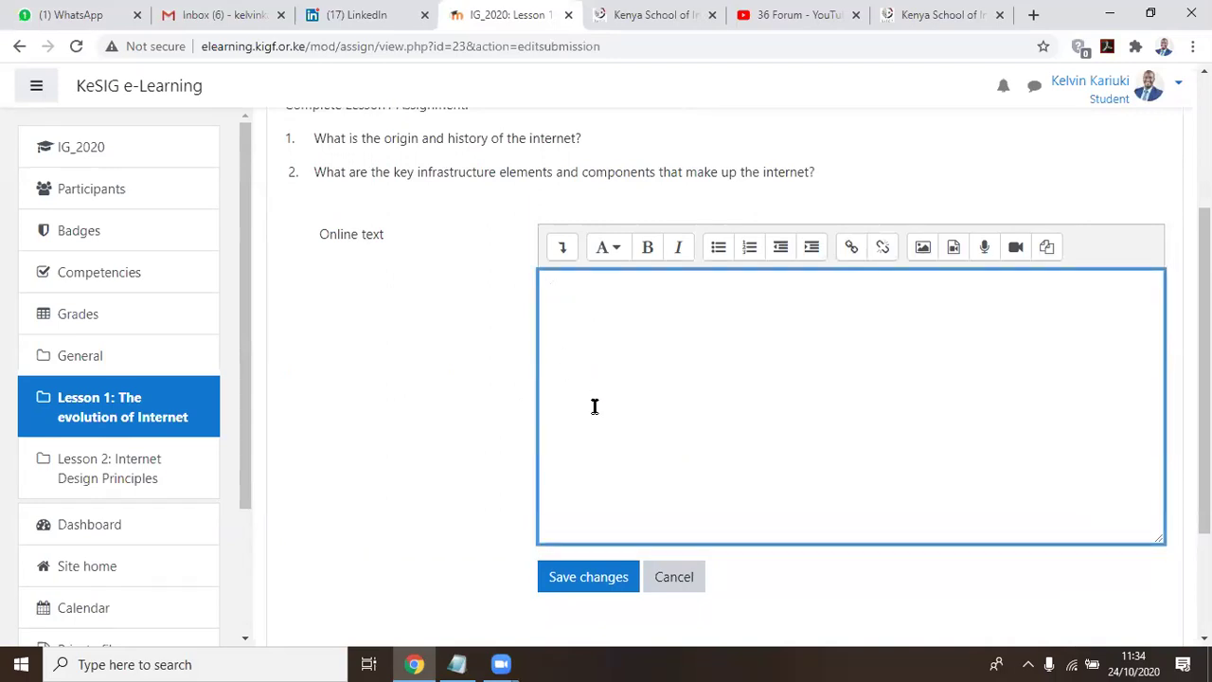
scroll(492, 288, "up", 1)
scroll(475, 278, "up", 1)
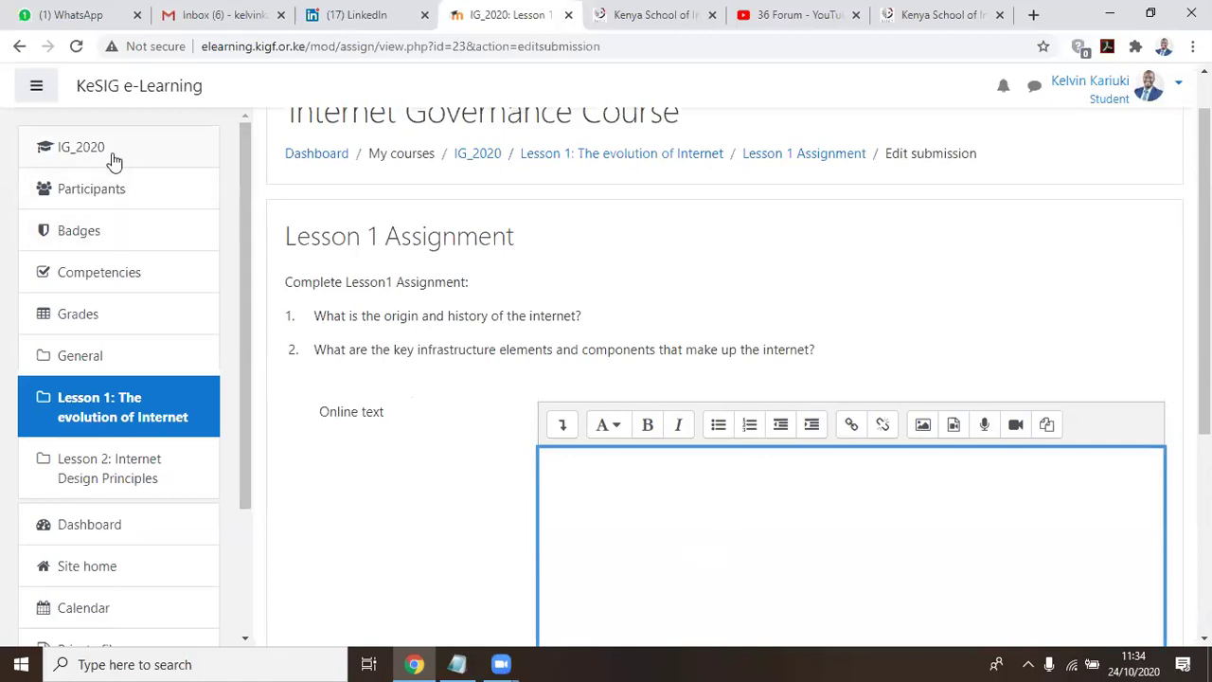
scroll(162, 203, "down", 2)
scroll(717, 425, "down", 4)
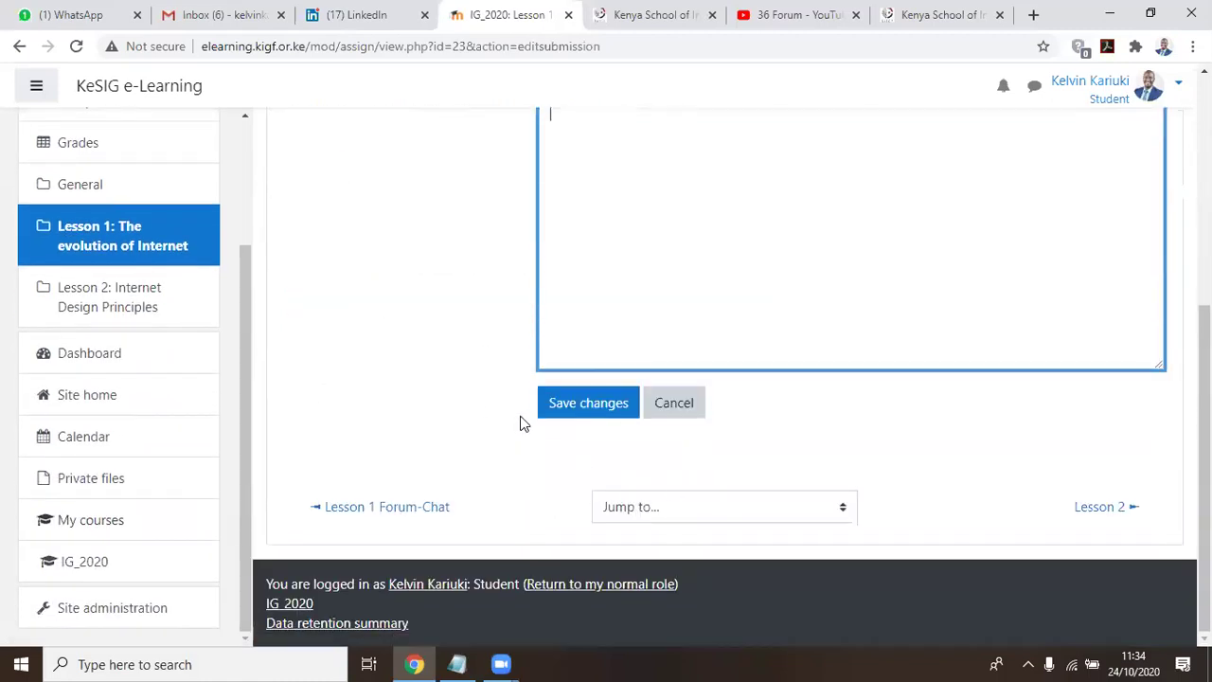
scroll(720, 140, "up", 2)
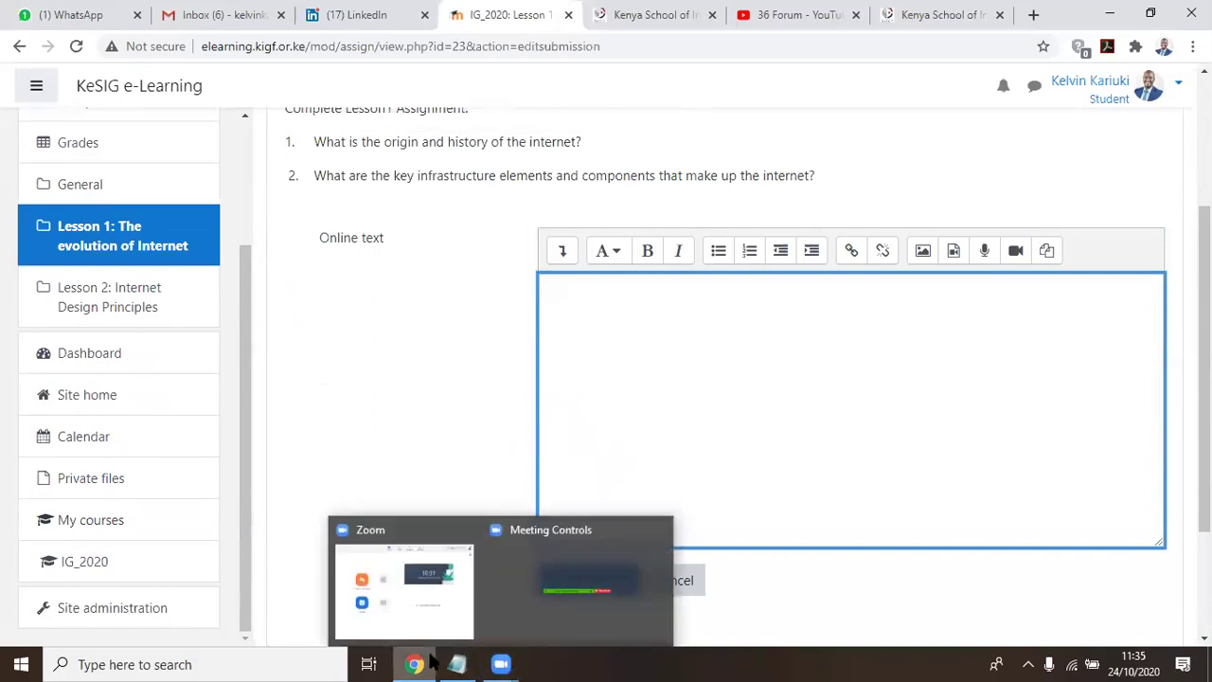
left_click(457, 664)
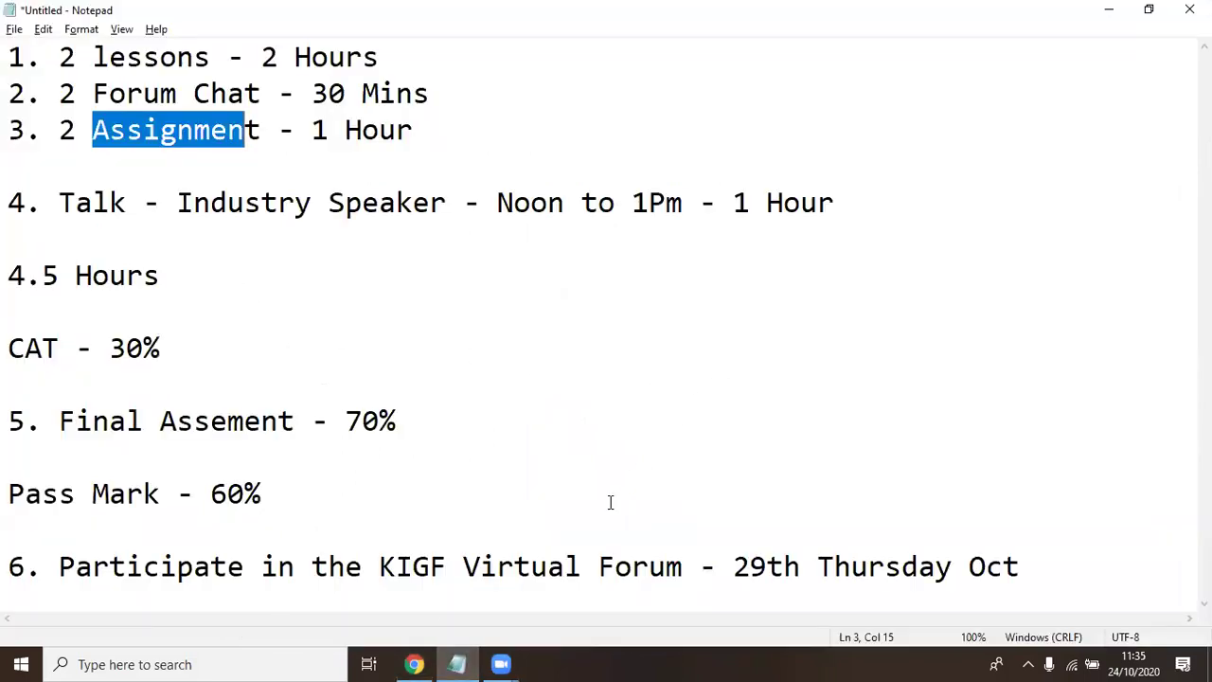
left_click(407, 536)
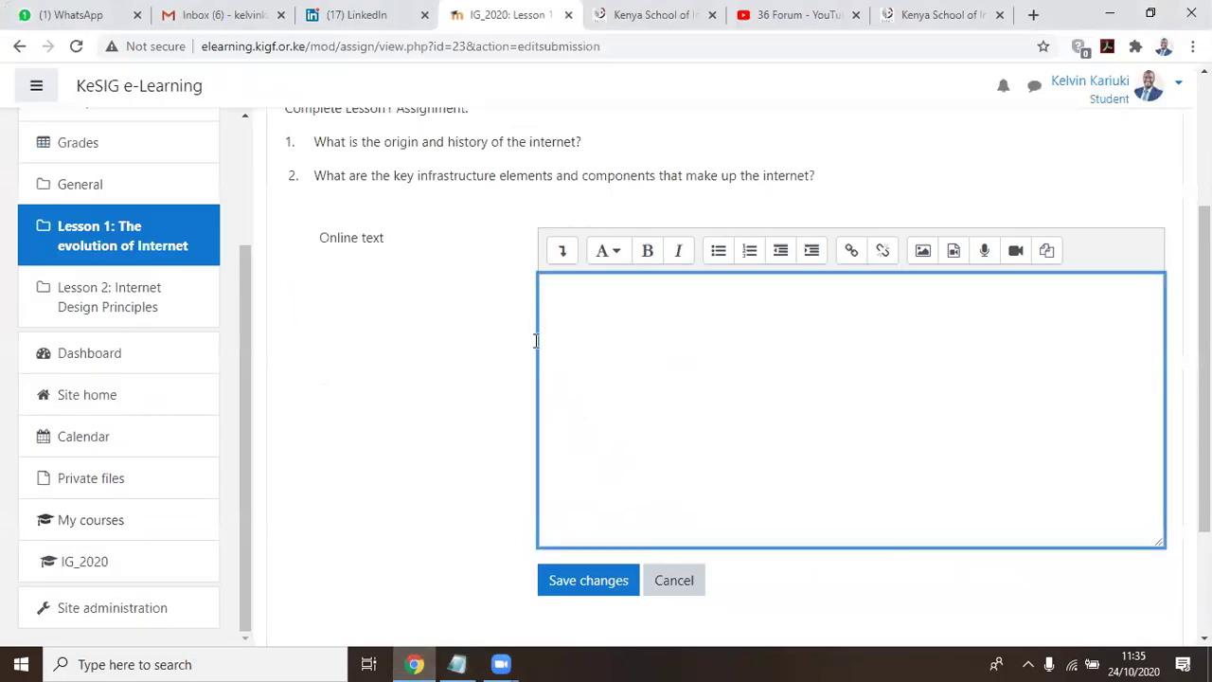
Leave the unsaved Lesson 1 submission via IG_2020 and open Lesson 1 Forum-Chat
scroll(535, 341, "up", 3)
scroll(142, 275, "up", 2)
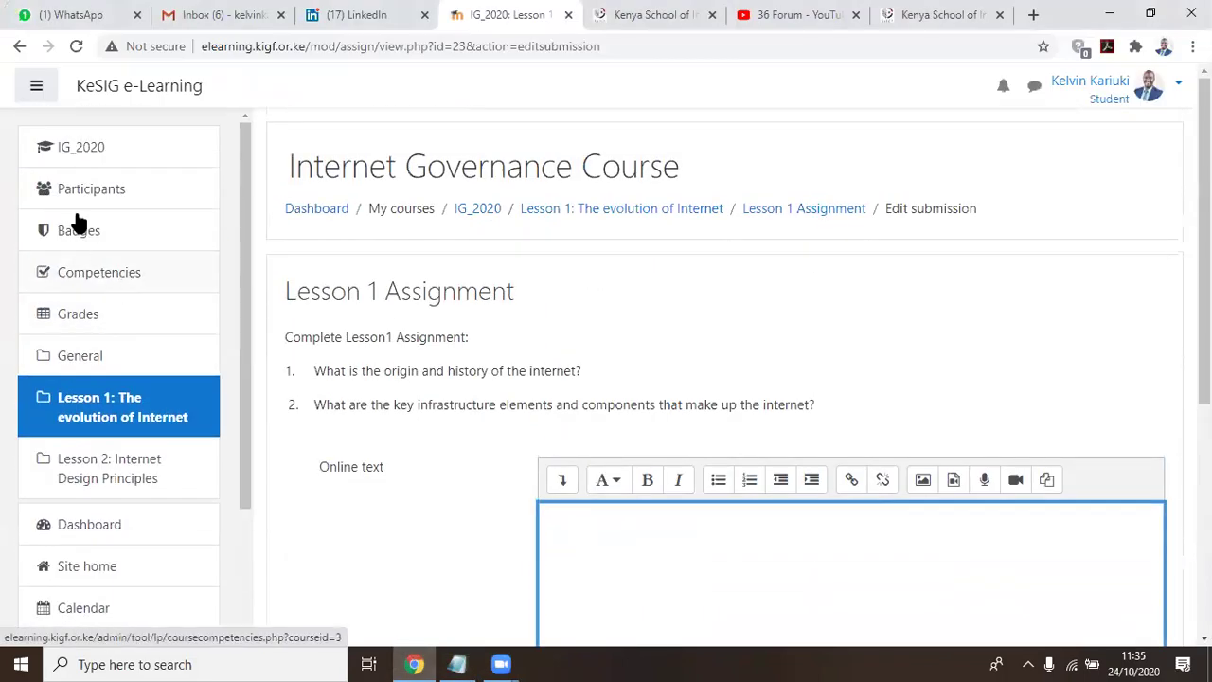
left_click(73, 153)
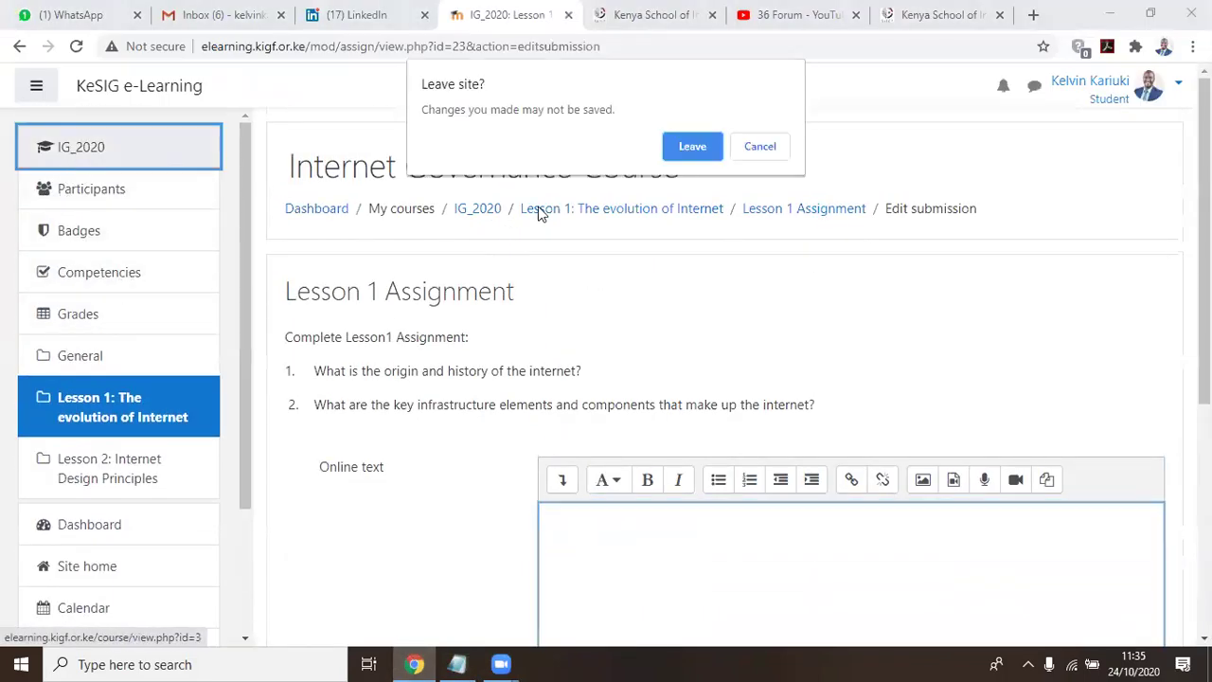
left_click(692, 146)
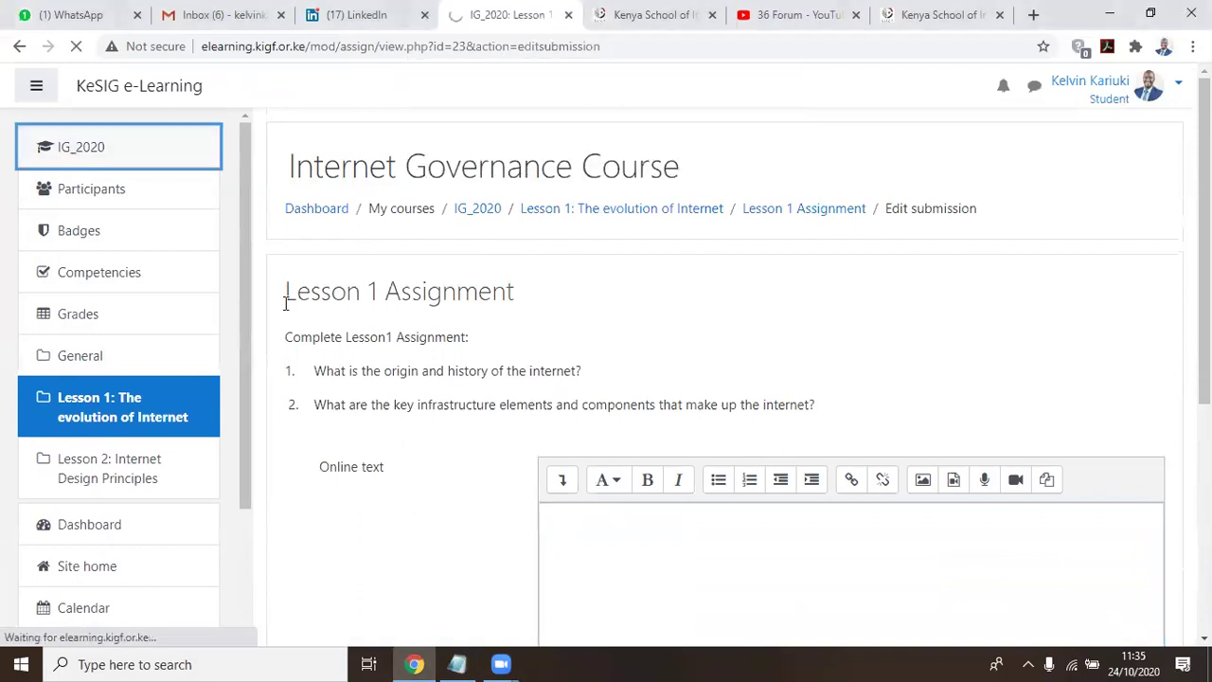
scroll(471, 318, "down", 2)
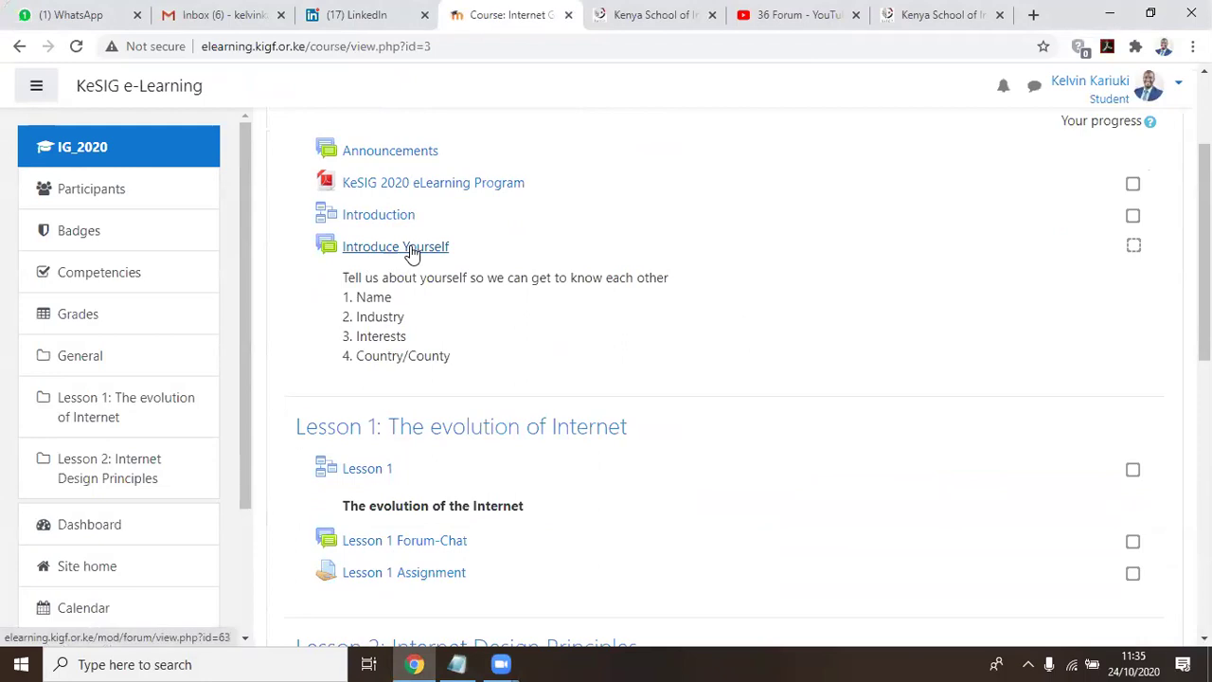
scroll(406, 271, "down", 2)
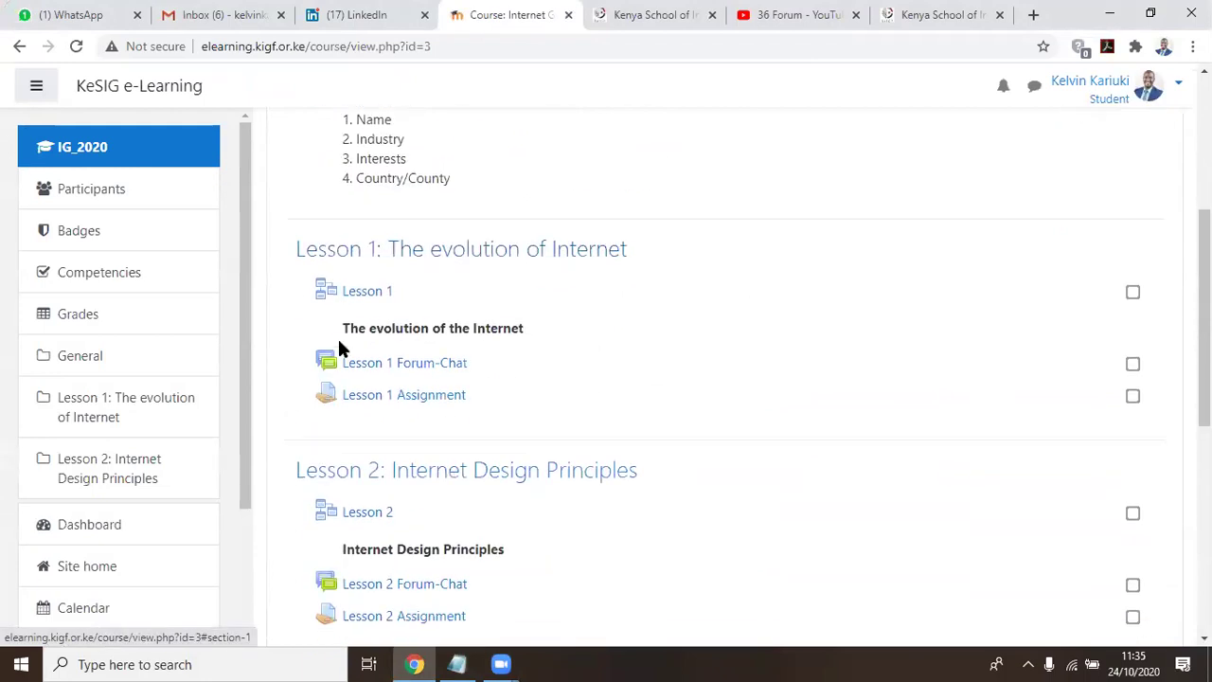
left_click(436, 366)
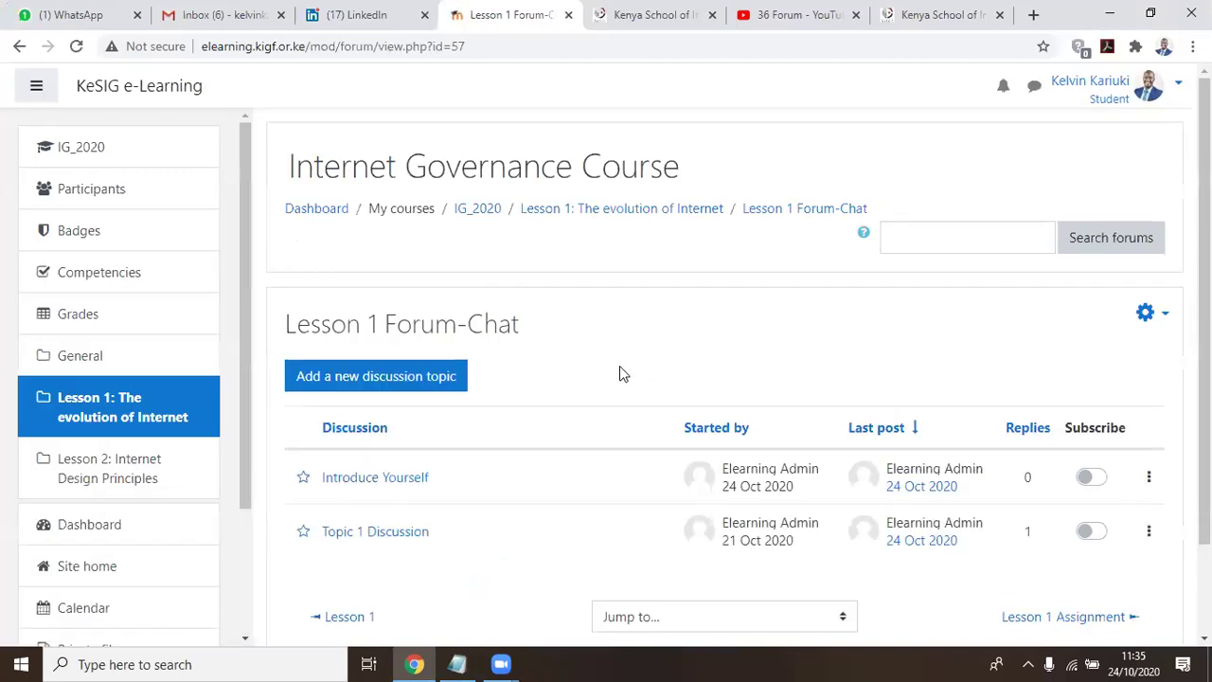
Go back to the IG_2020 course page and reopen Lesson 1 Forum-Chat to view its discussions
left_click(104, 158)
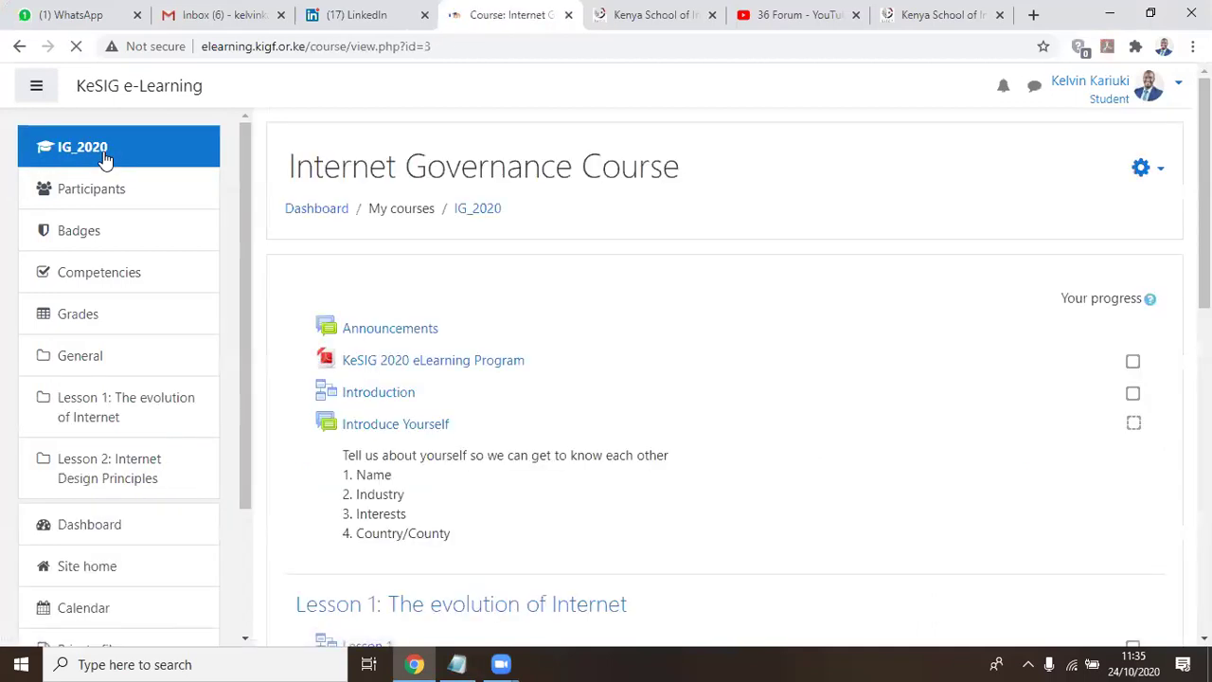
scroll(617, 347, "down", 2)
scroll(476, 295, "down", 2)
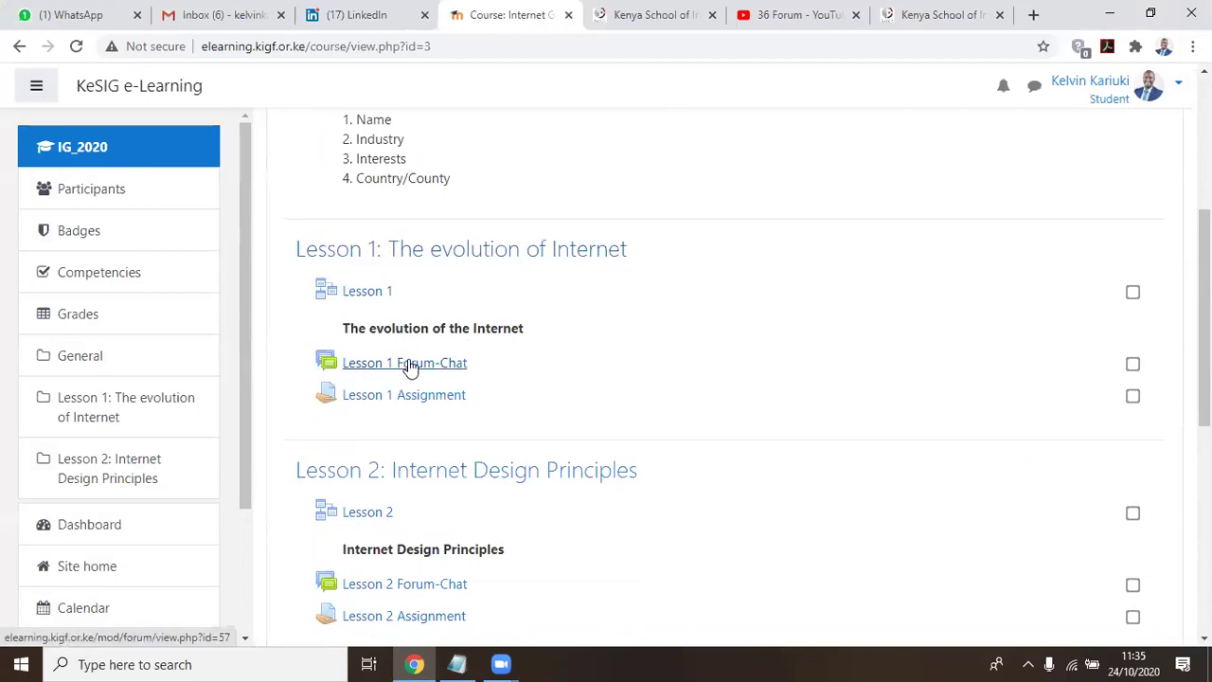
left_click(443, 369)
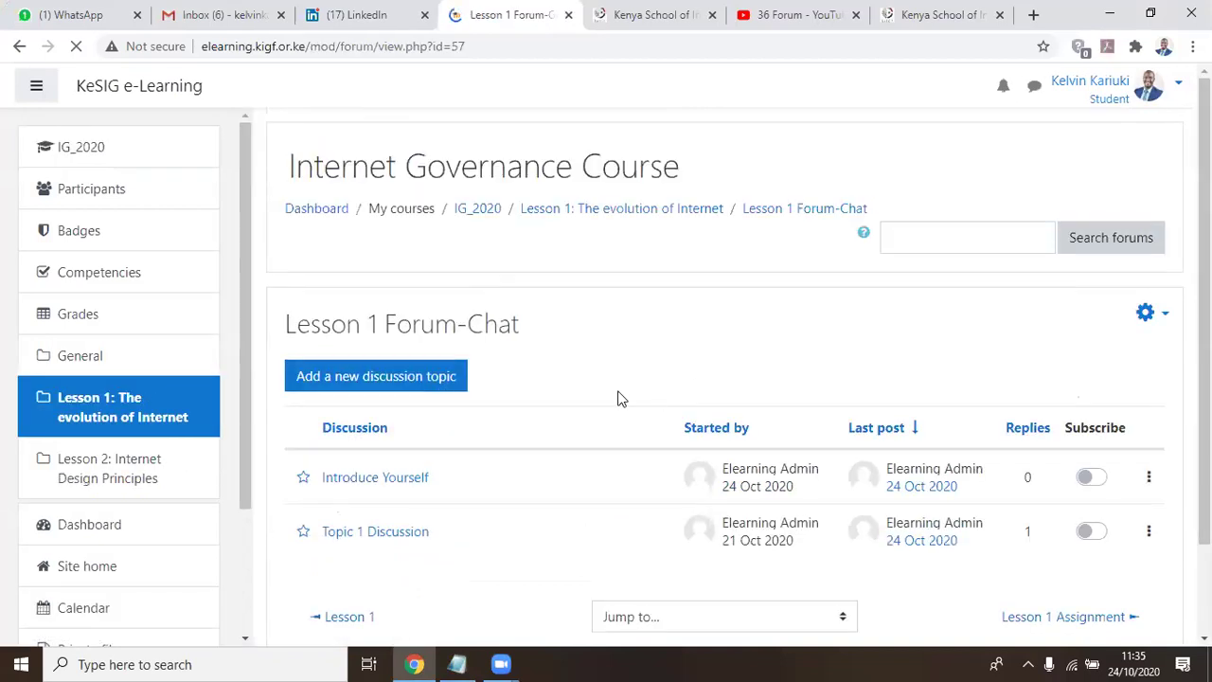
scroll(569, 392, "down", 2)
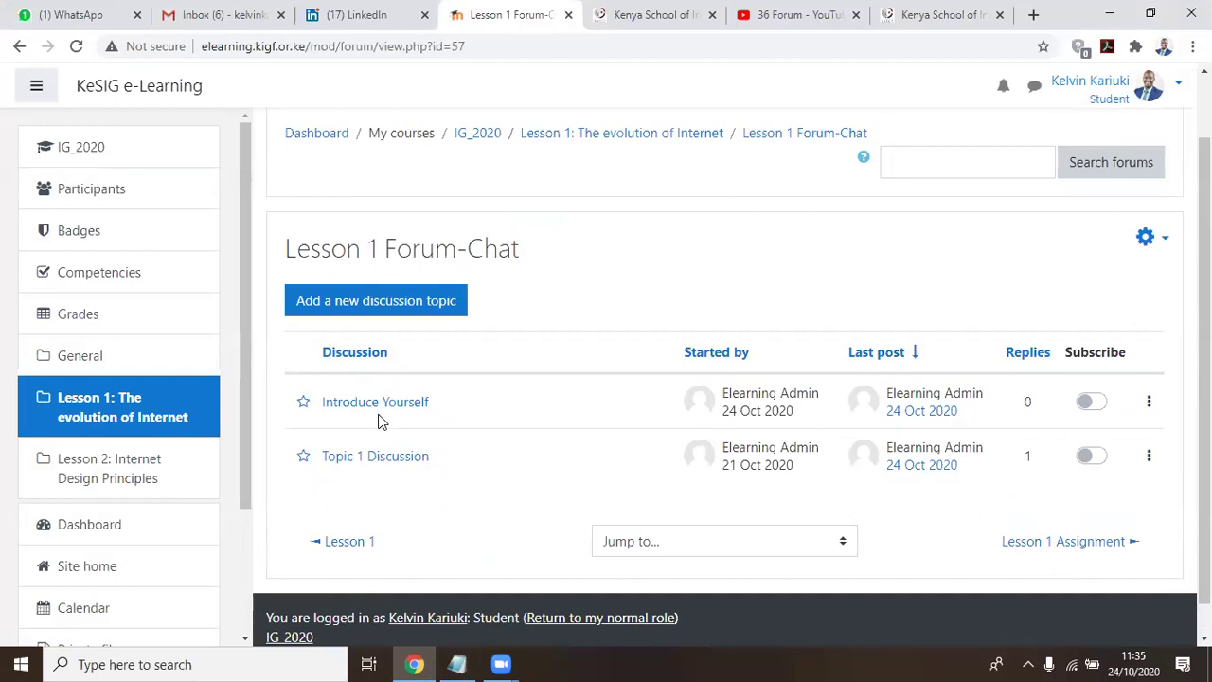
Reply to Introduce Yourself with the student's name and 'I'm a Tutorial Fellow at Multimedia University of Kenya'
left_click(397, 402)
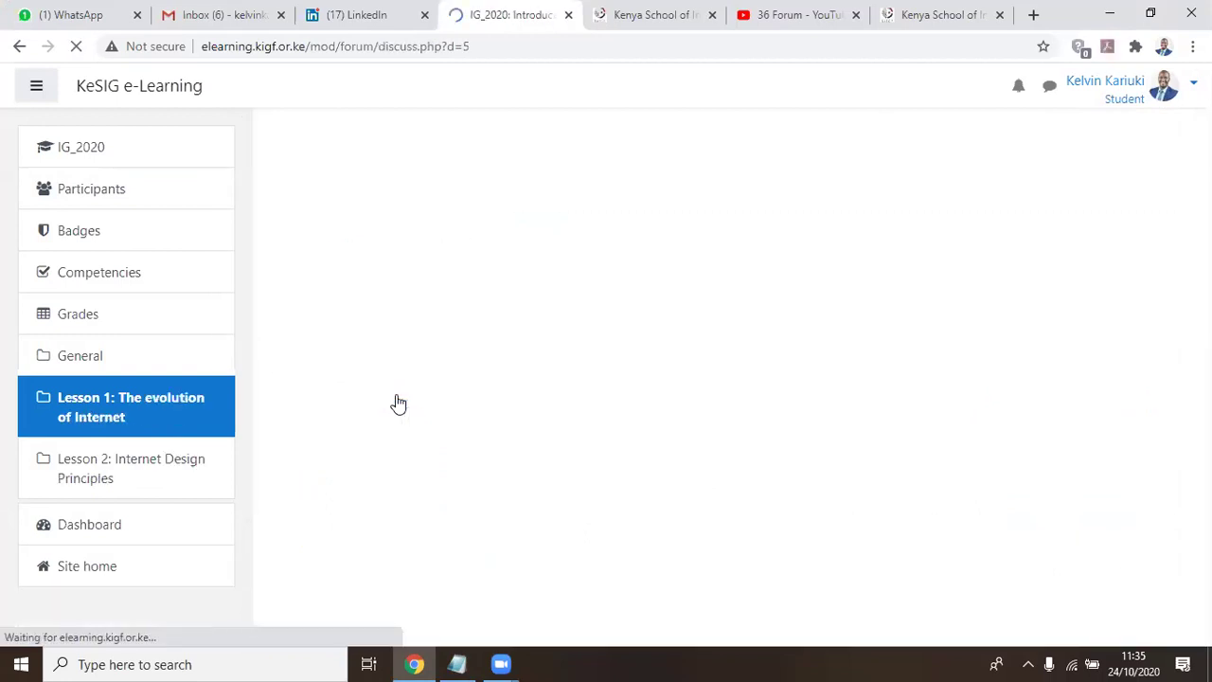
scroll(719, 301, "down", 3)
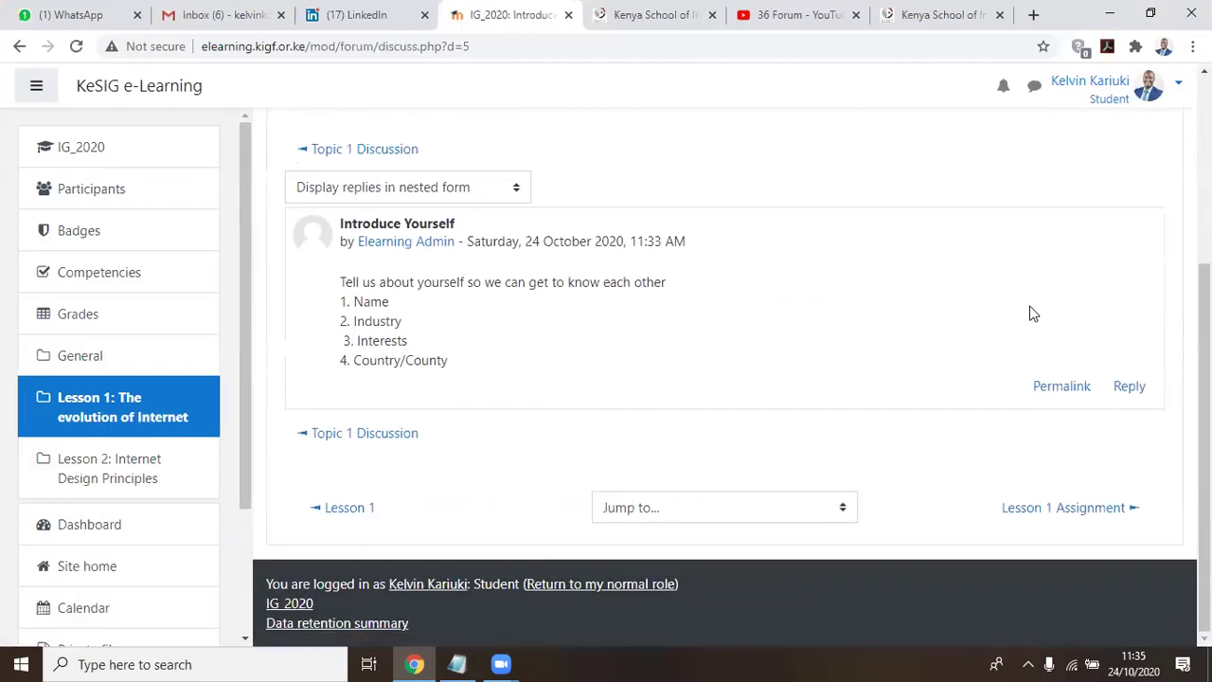
left_click(1131, 388)
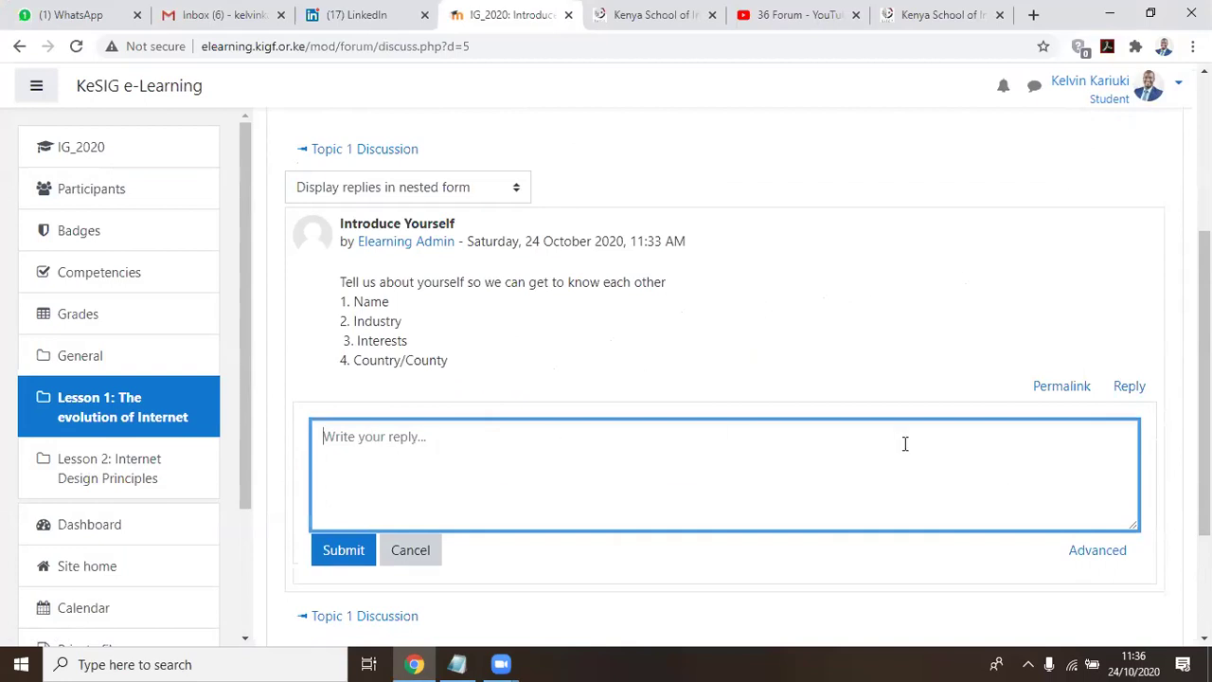
type("Ime")
type("m ")
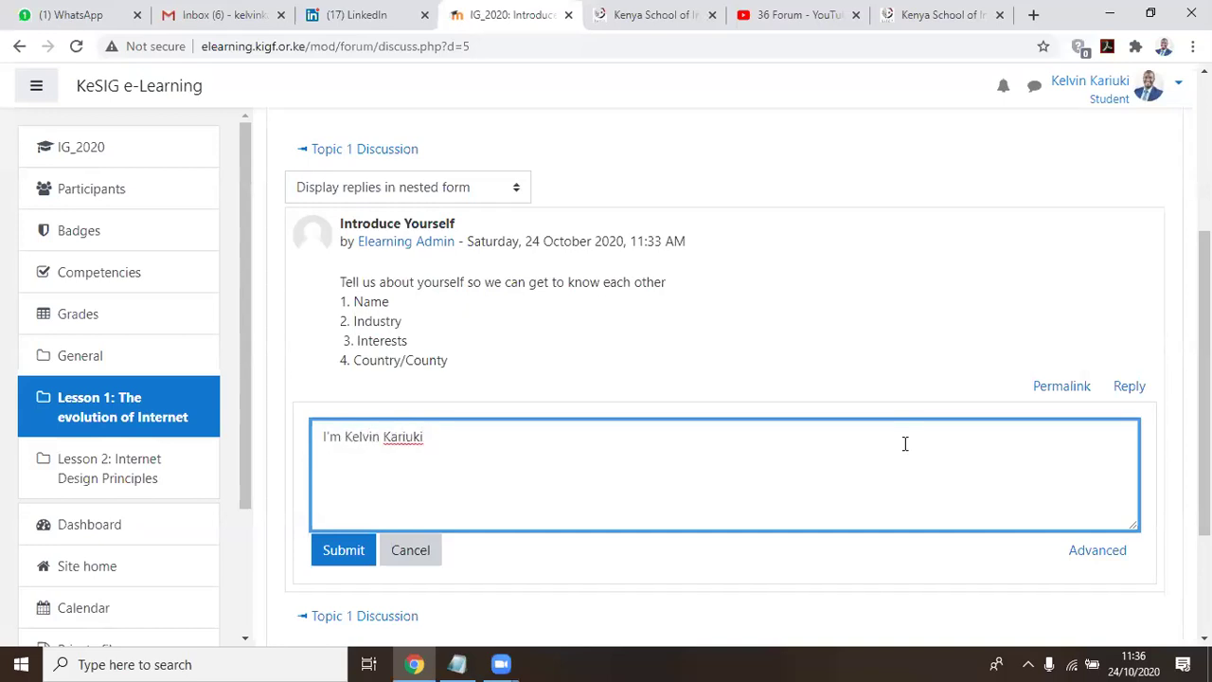
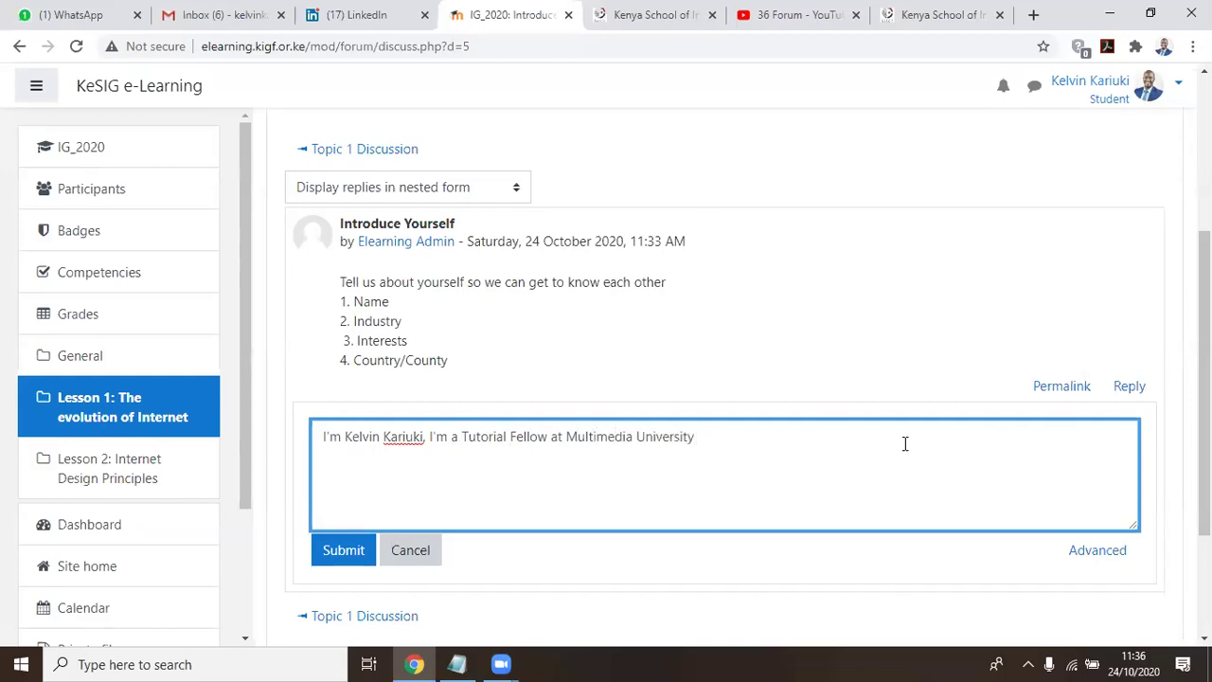
type("ty of Kenya")
Submit the introduction reply and check it in the Introduce Yourself thread
left_click(341, 551)
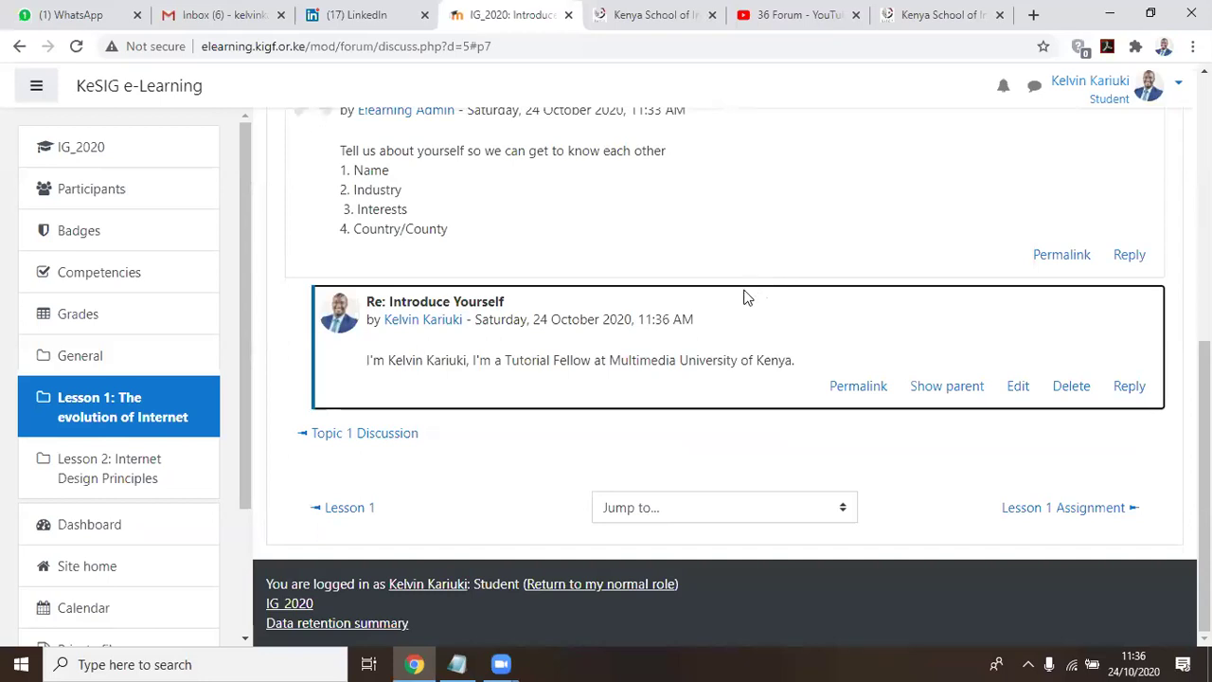
scroll(744, 301, "up", 1)
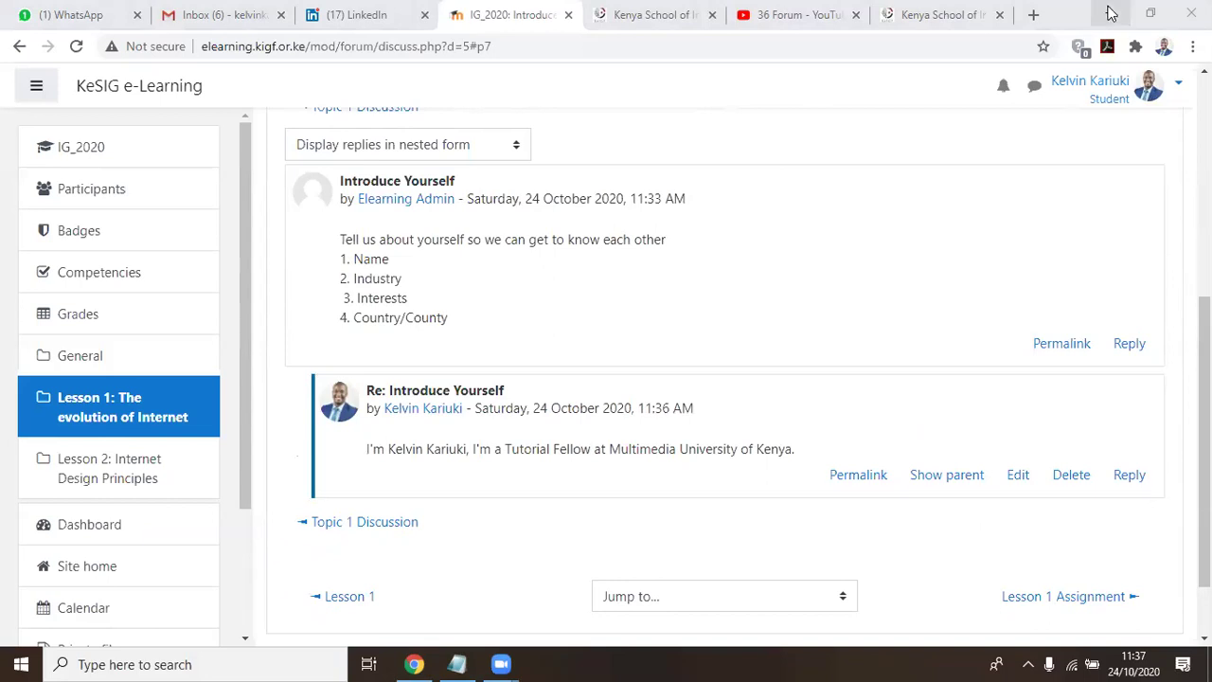
scroll(266, 323, "up", 3)
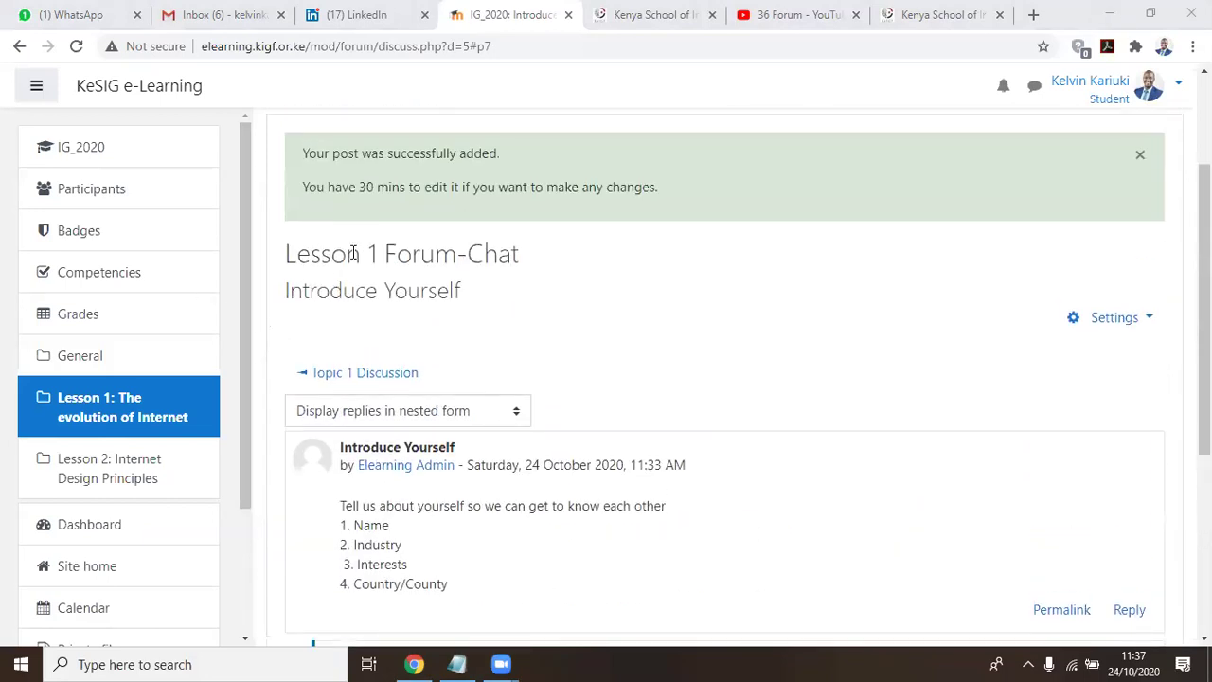
scroll(350, 228, "down", 1)
scroll(653, 270, "down", 3)
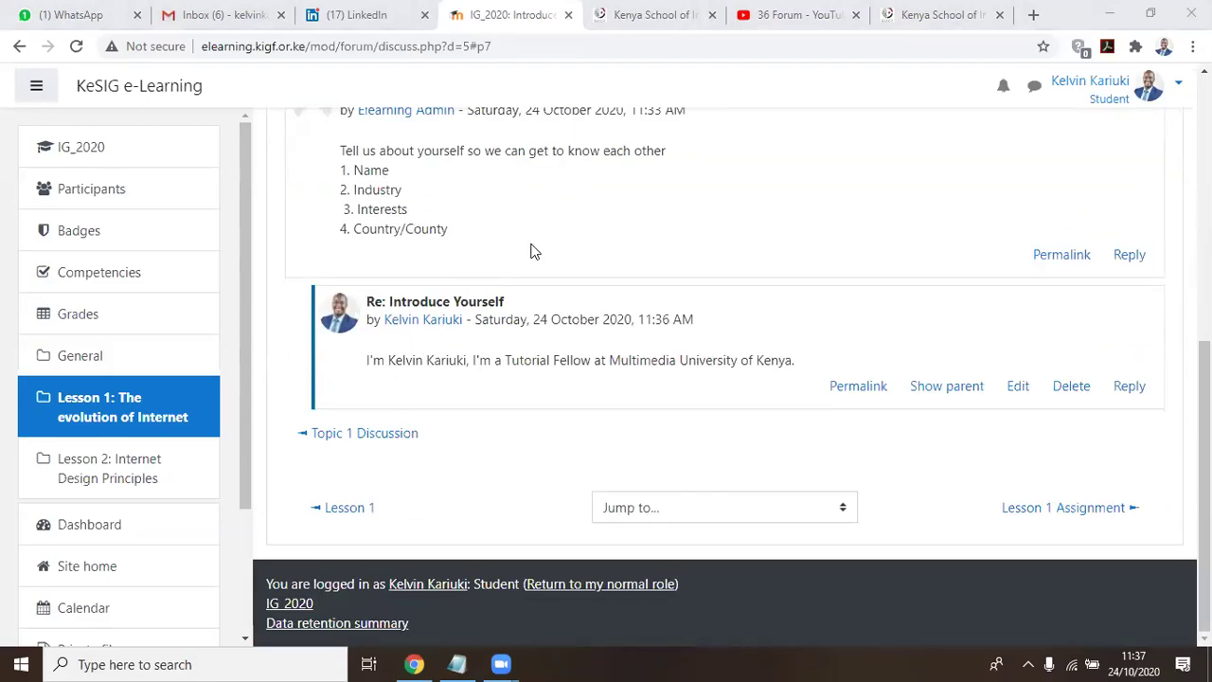
scroll(388, 275, "up", 1)
Return via IG_2020 to the Lesson 1 Forum-Chat list, now showing 2 replies
left_click(71, 155)
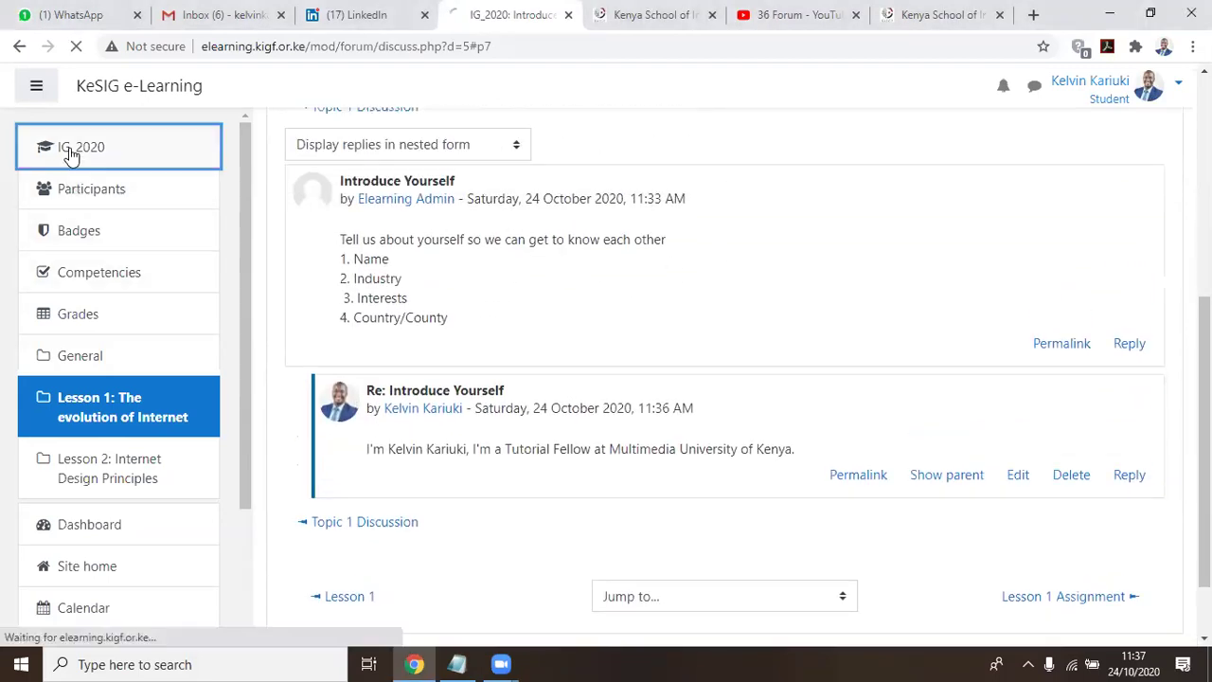
scroll(668, 293, "down", 1)
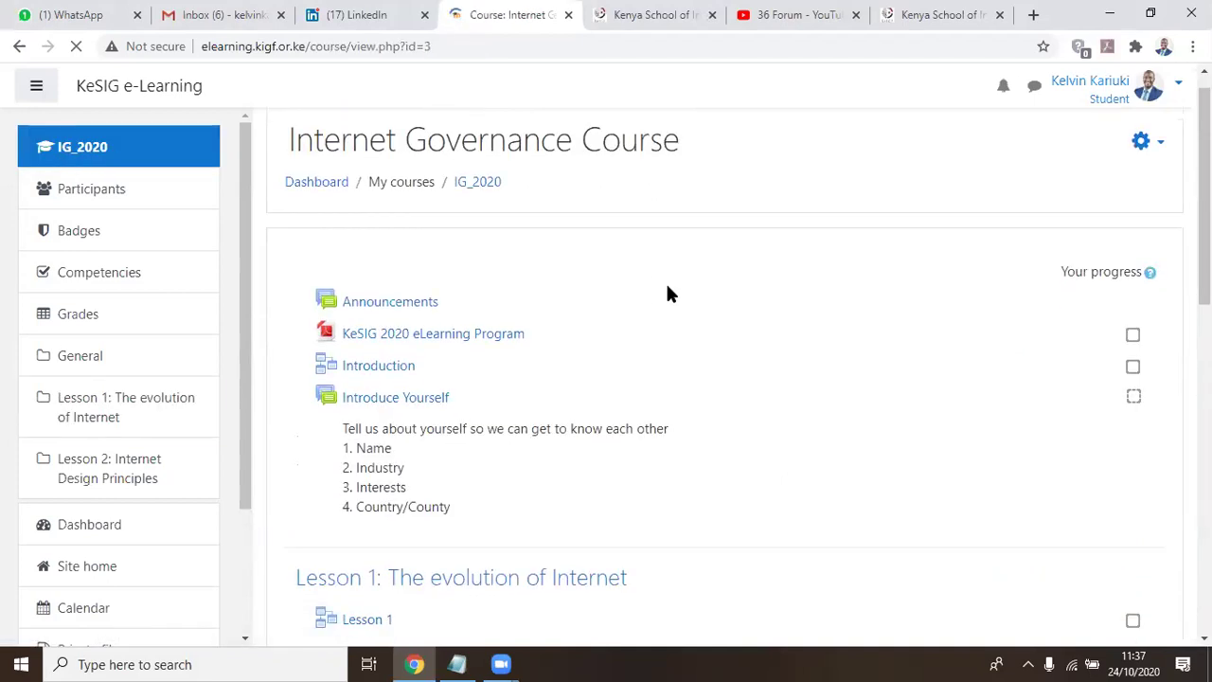
scroll(652, 286, "down", 2)
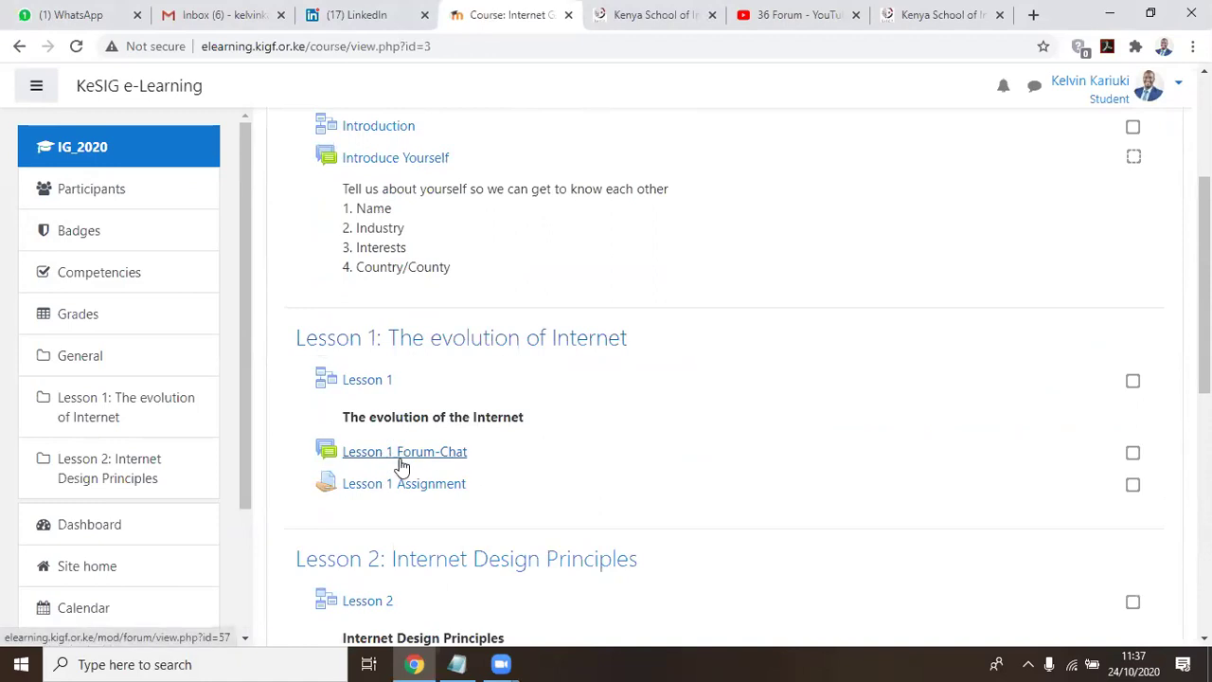
left_click(434, 452)
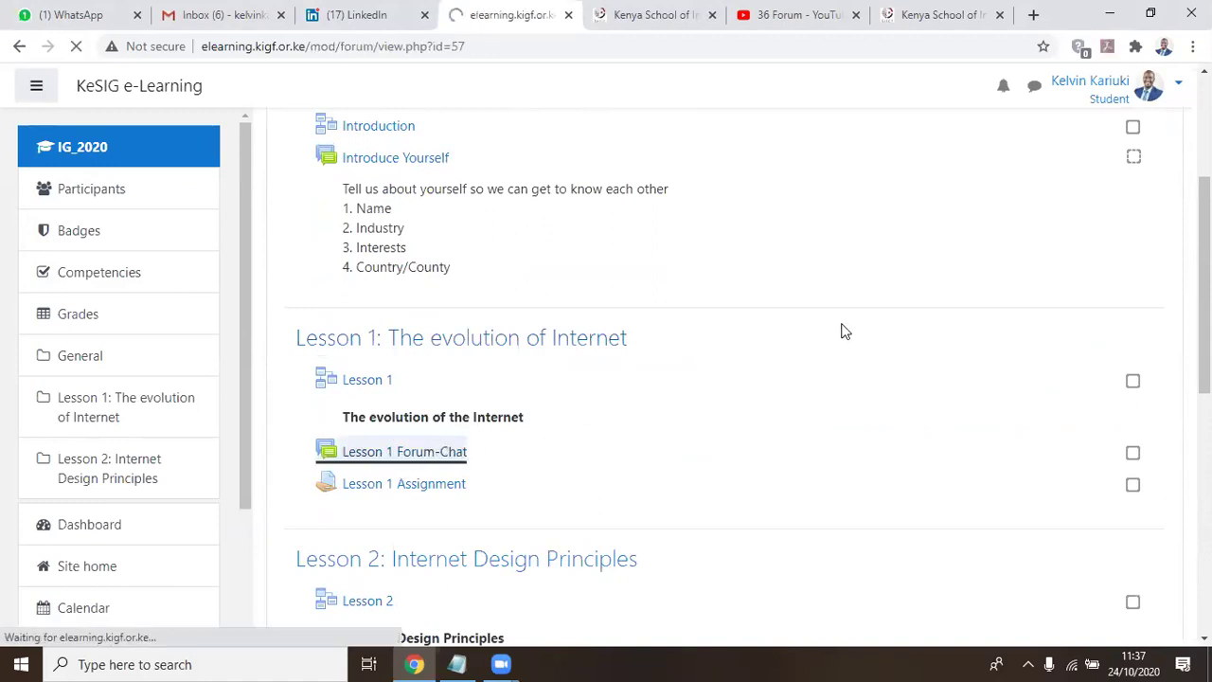
scroll(393, 376, "down", 2)
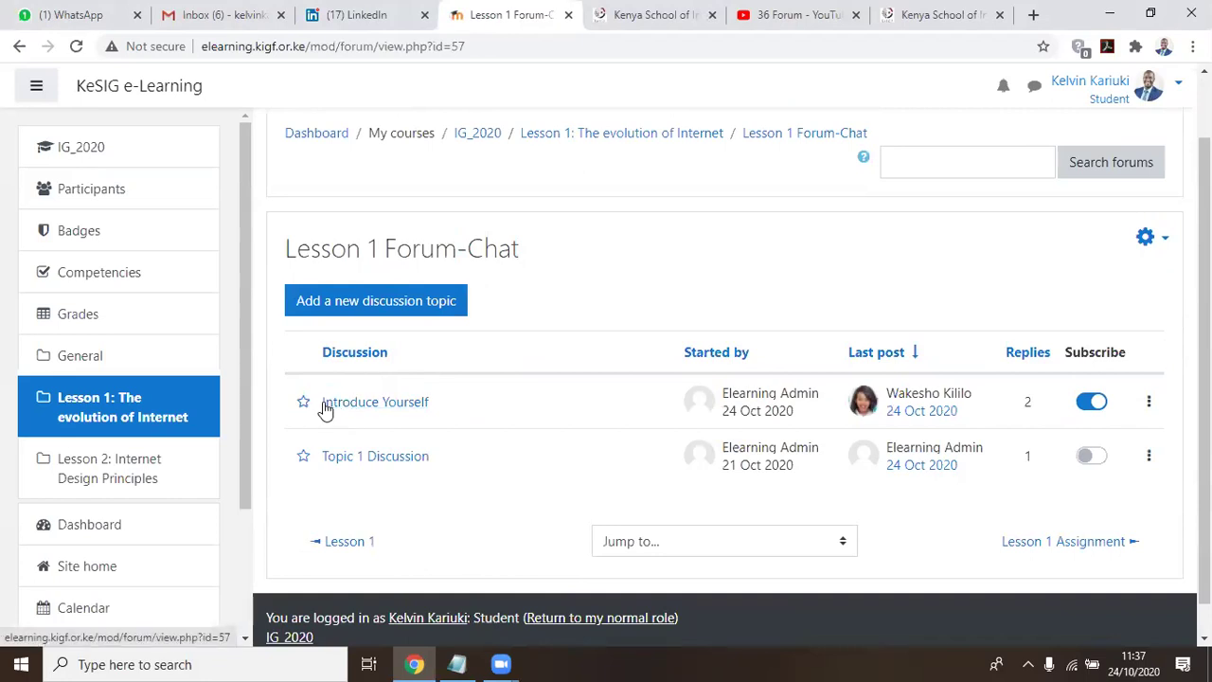
Read through the Introduce Yourself discussion, then go back to the IG_2020 course page
left_click(428, 405)
scroll(1001, 363, "down", 7)
scroll(1001, 360, "up", 2)
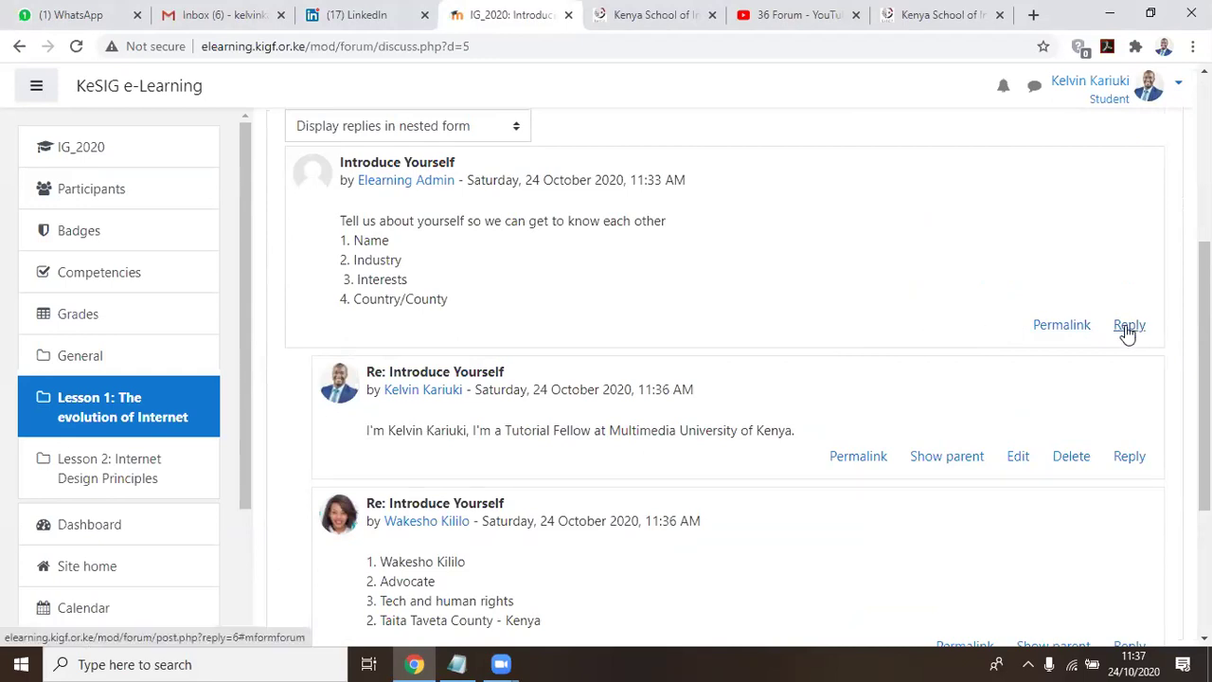
scroll(1127, 331, "down", 1)
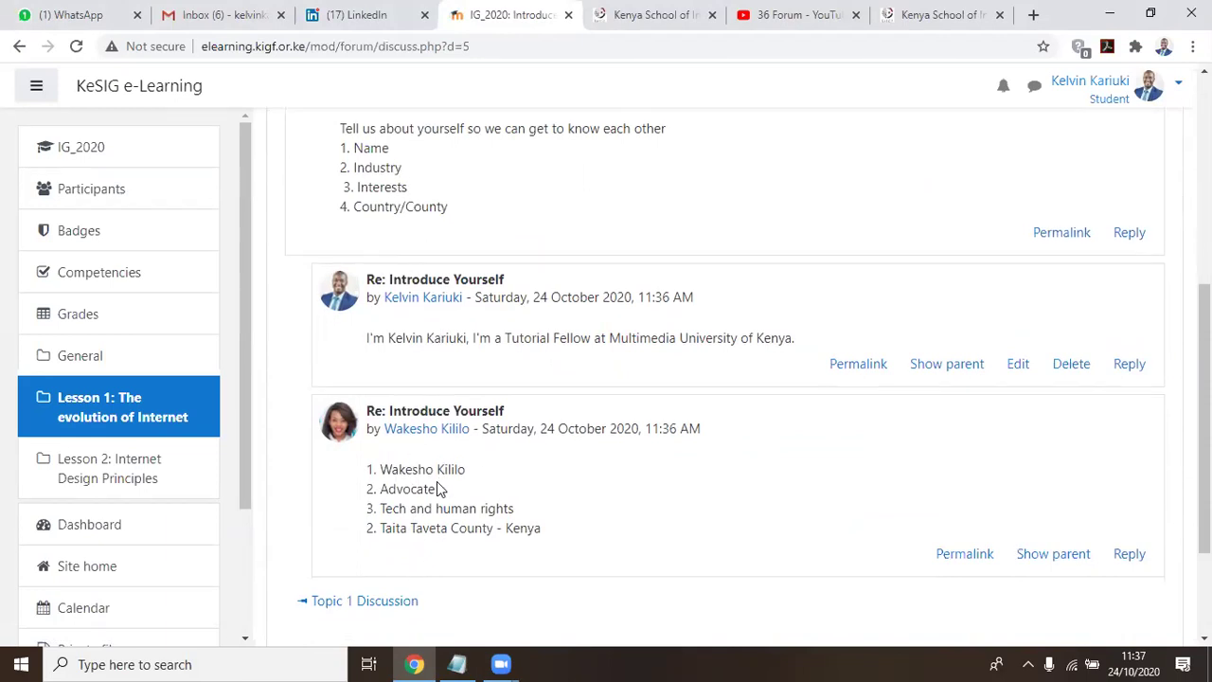
scroll(440, 487, "down", 1)
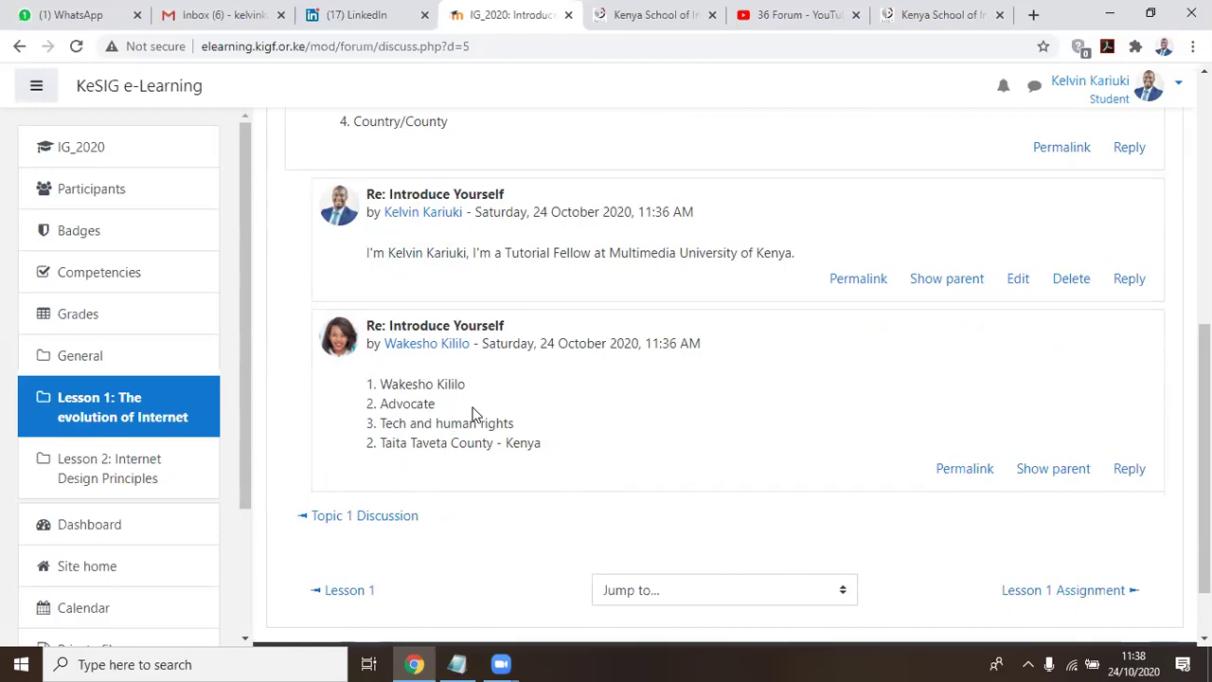
scroll(478, 409, "up", 2)
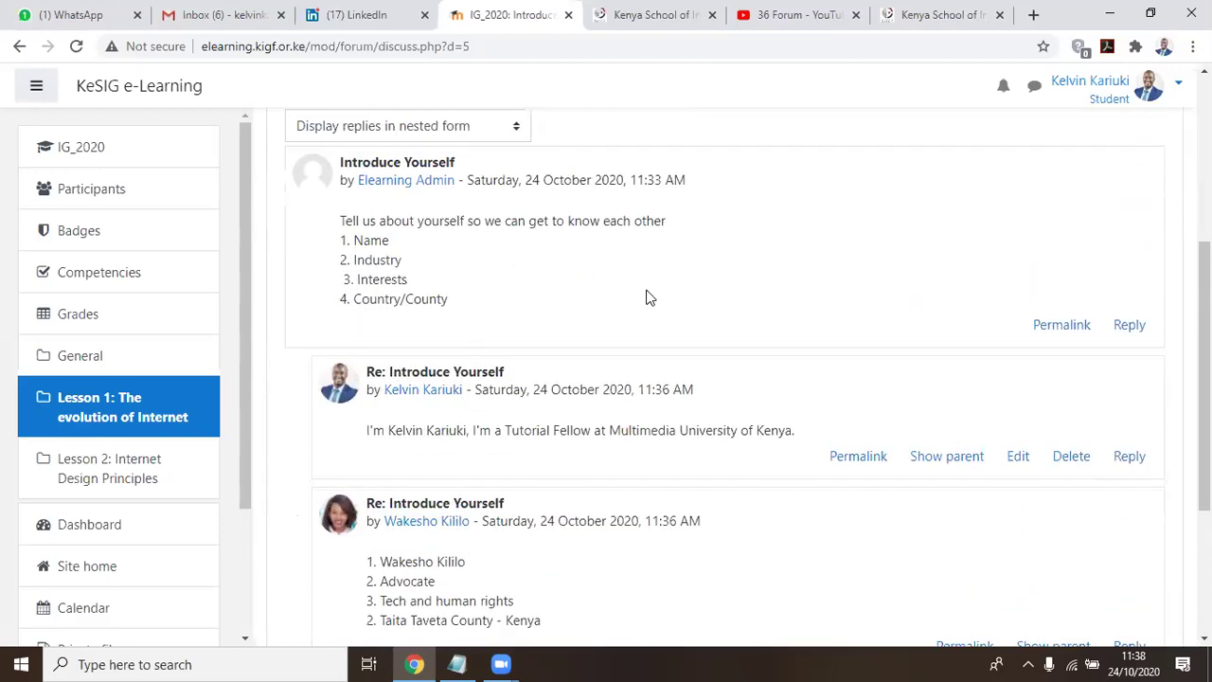
scroll(533, 435, "down", 2)
scroll(366, 335, "up", 2)
scroll(523, 294, "up", 1)
scroll(425, 314, "down", 3)
left_click(78, 159)
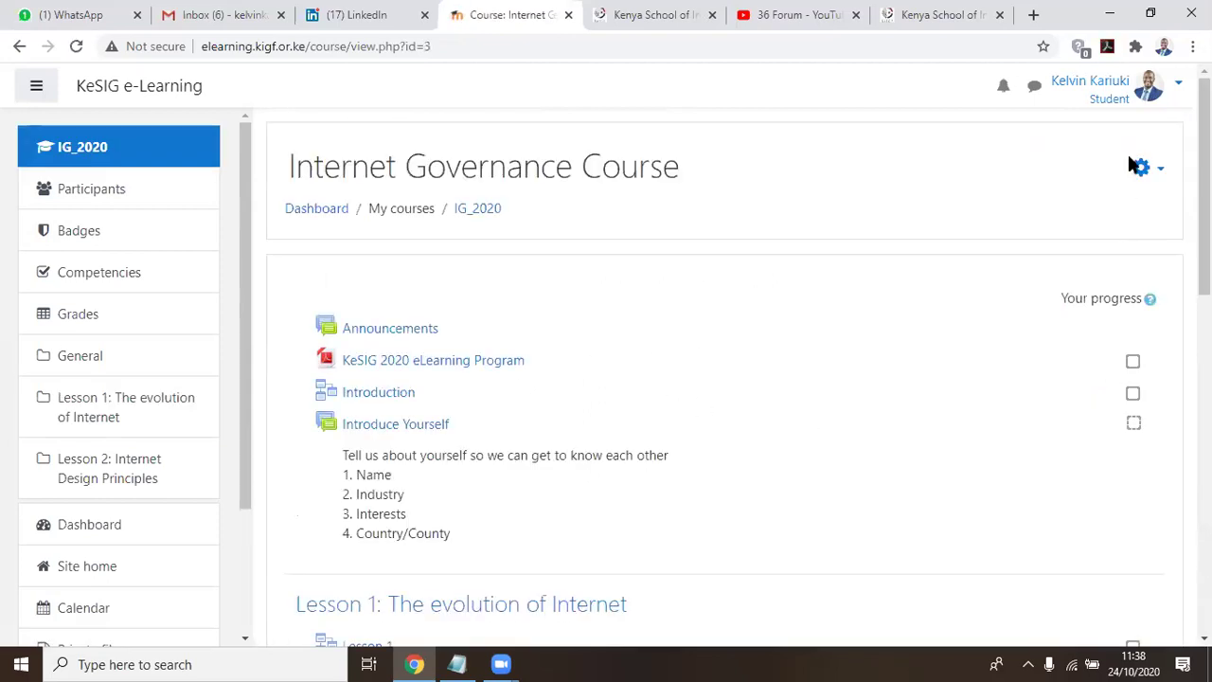
Return to the normal role and turn editing on for the IG_2020 course page
left_click(1178, 83)
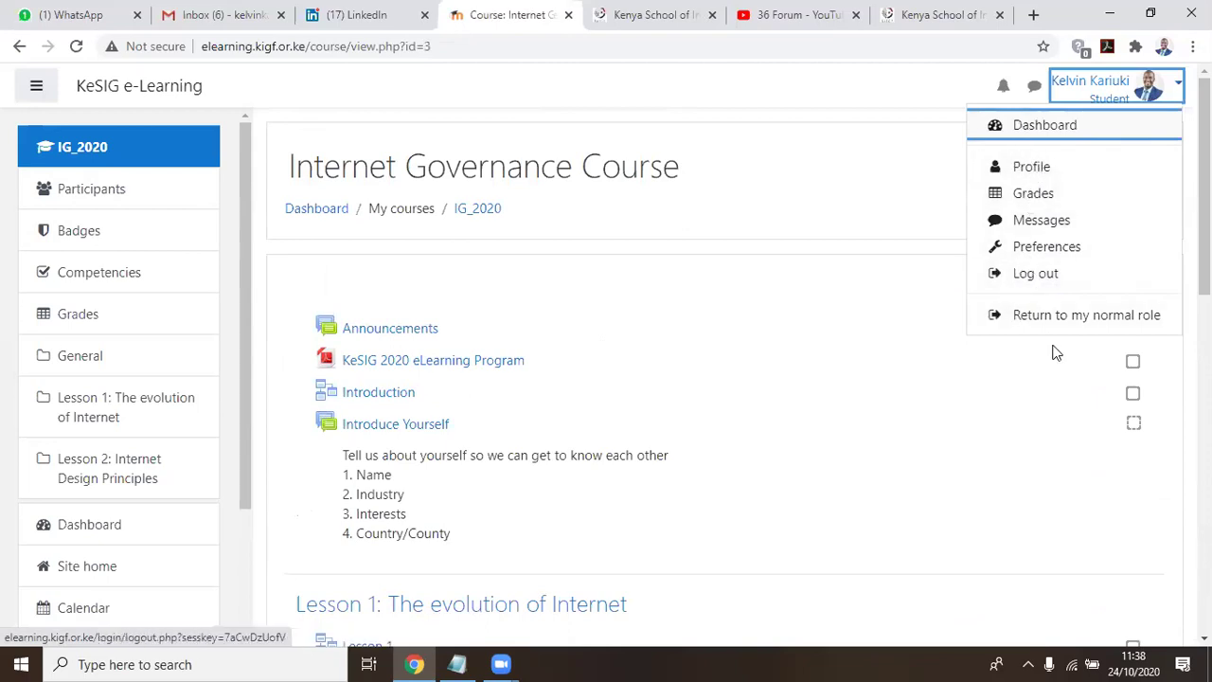
left_click(1065, 315)
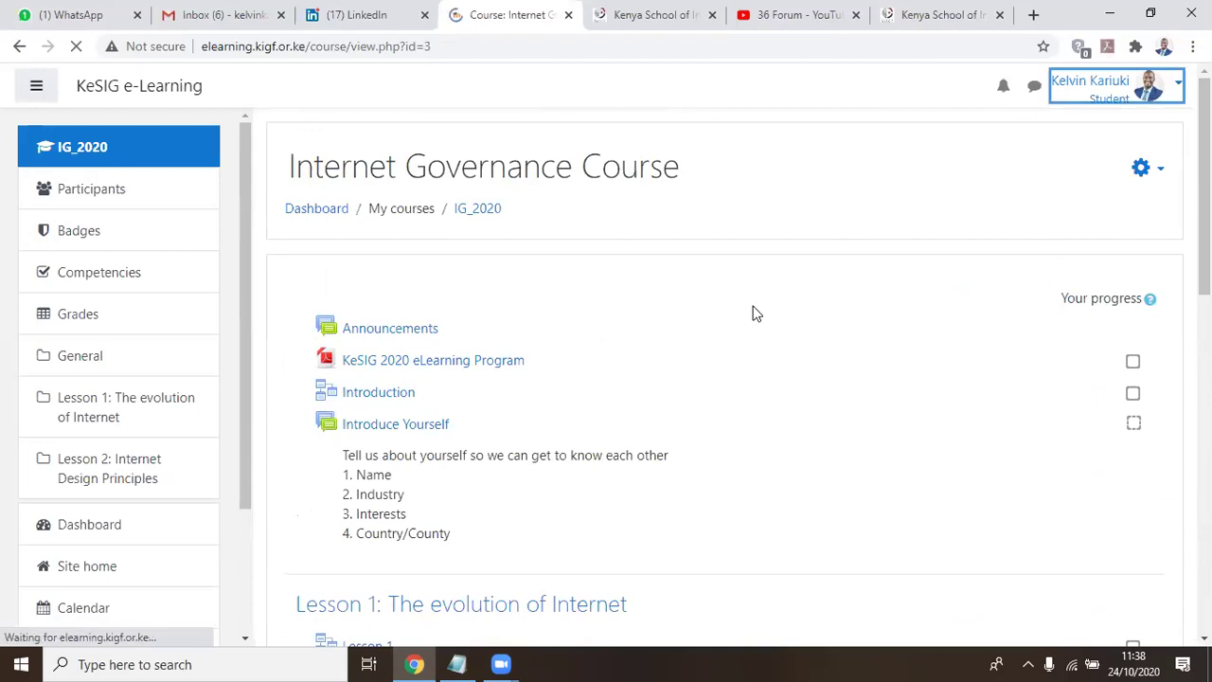
scroll(775, 329, "down", 3)
scroll(782, 334, "up", 3)
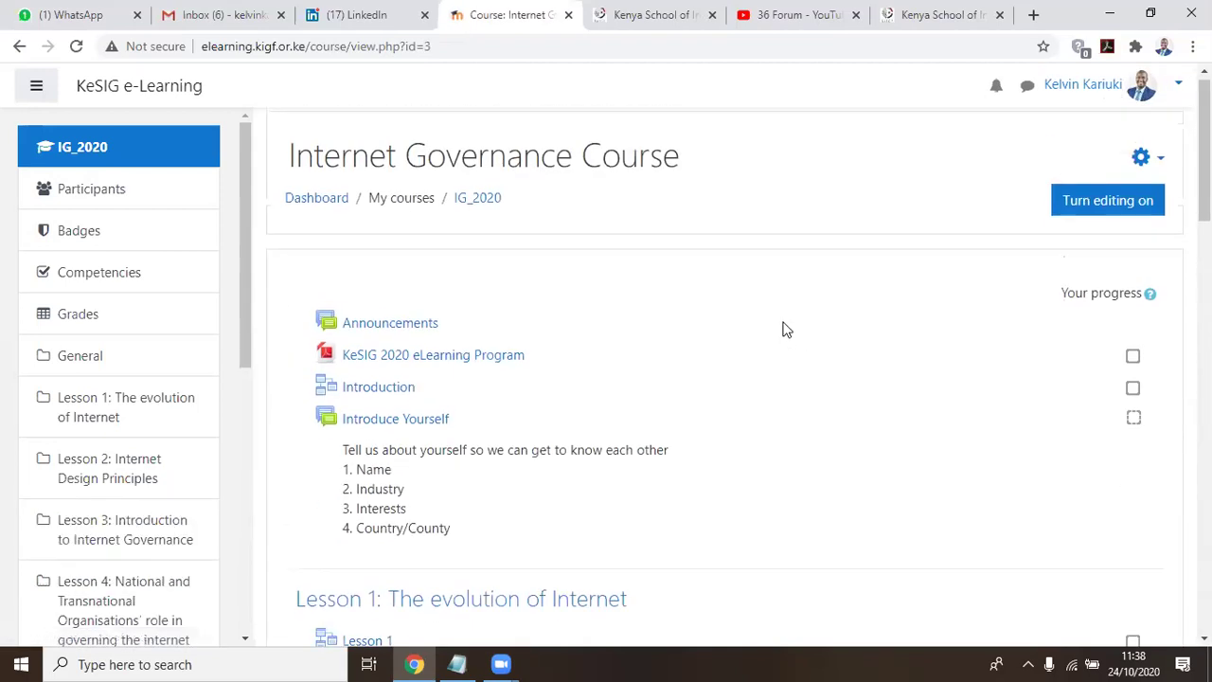
left_click(1101, 216)
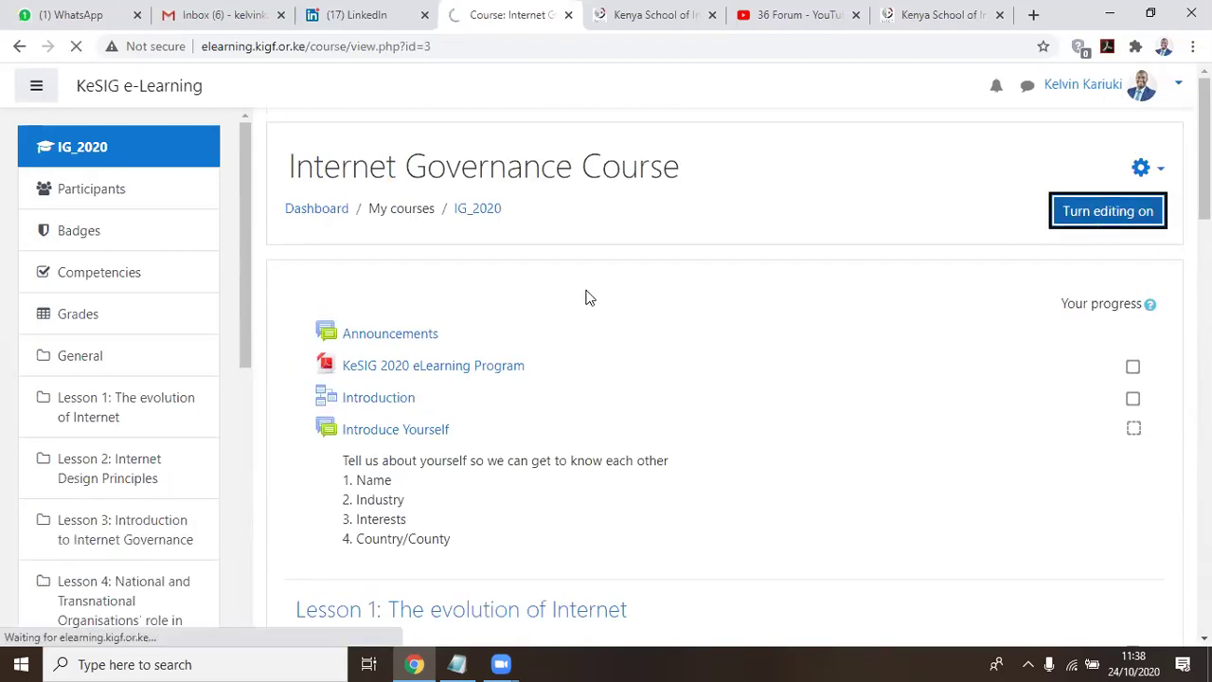
Delete the Introduce Yourself forum from the course page, confirming with Yes
scroll(815, 331, "down", 3)
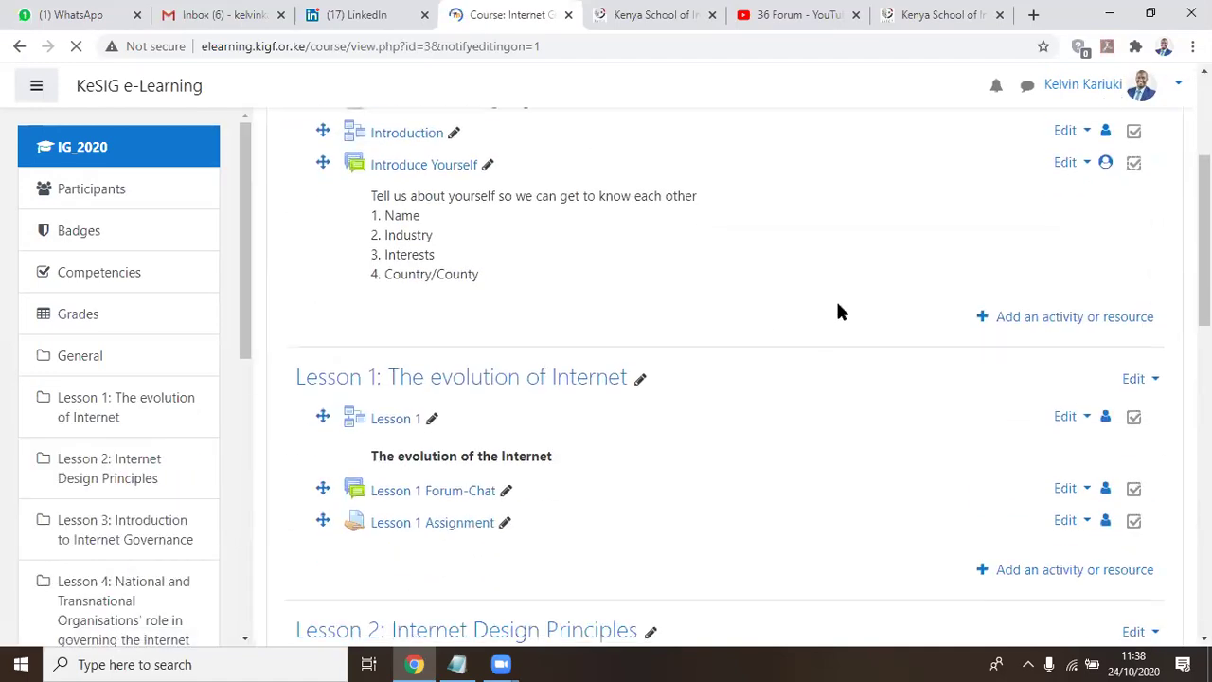
left_click(1075, 165)
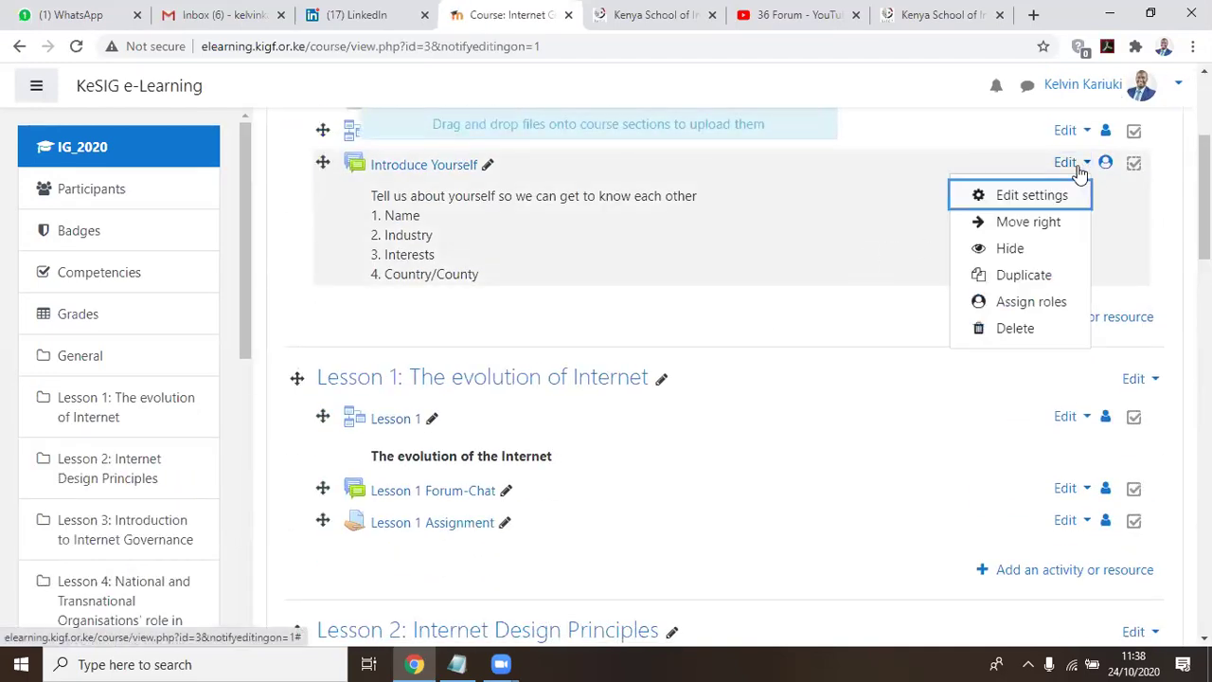
left_click(999, 330)
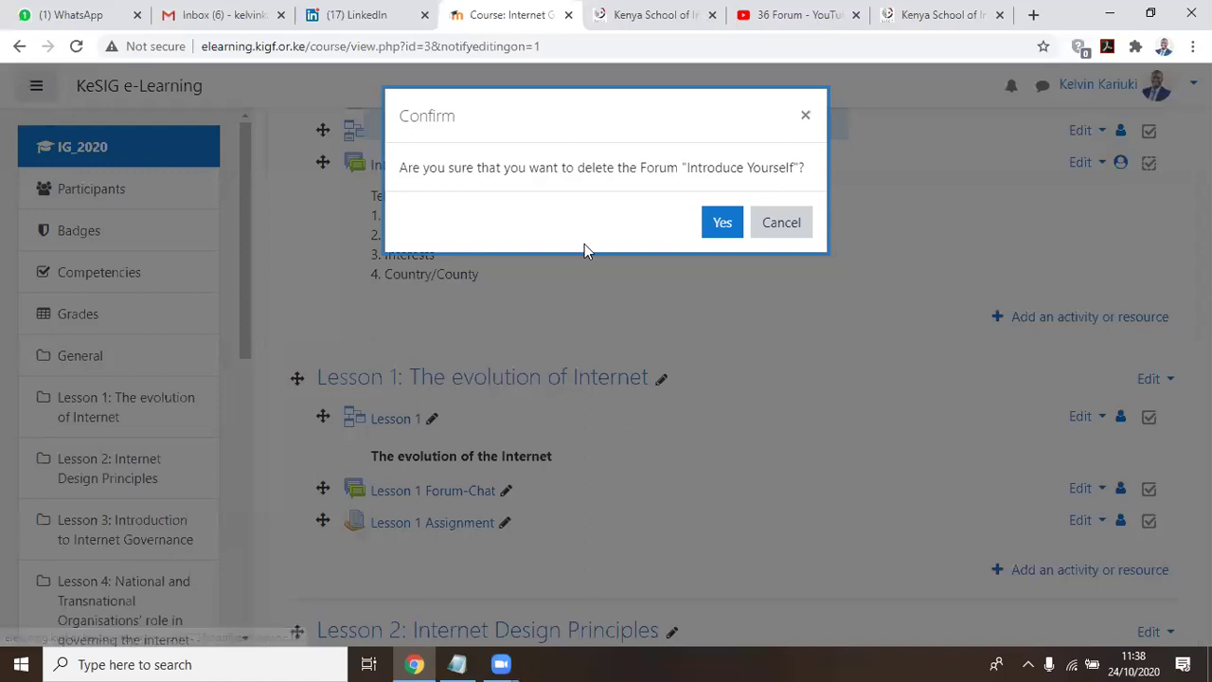
left_click(721, 222)
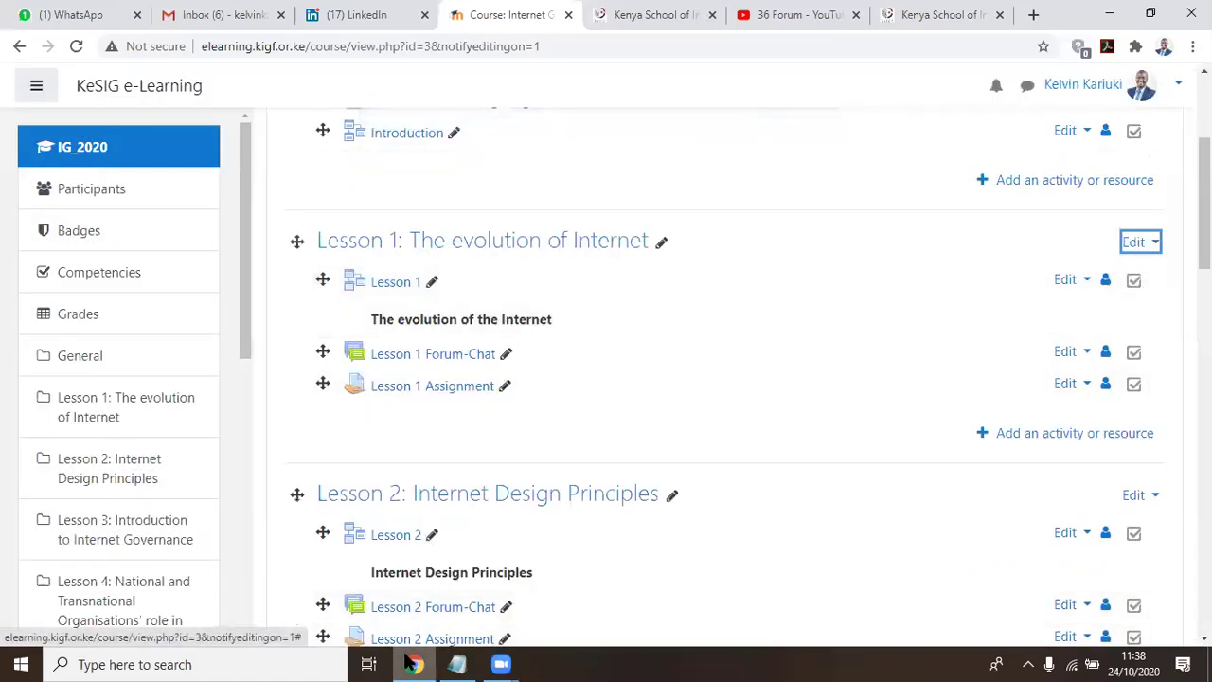
scroll(486, 552, "down", 2)
scroll(381, 406, "up", 1)
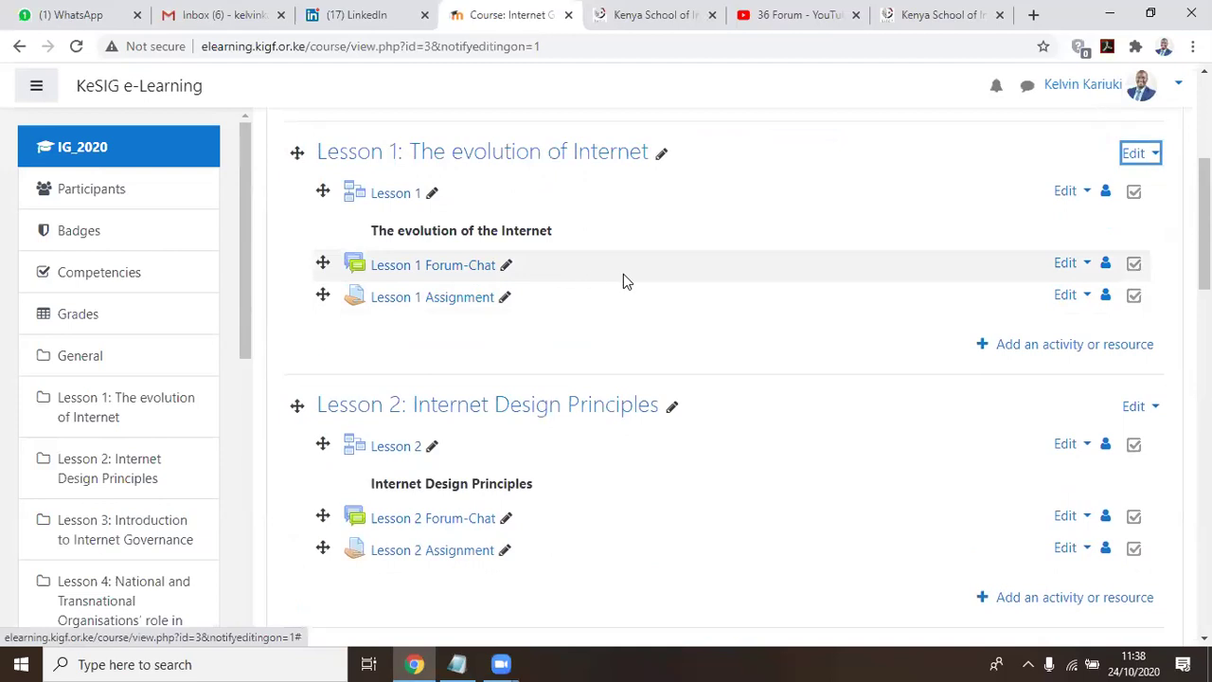
left_click(449, 269)
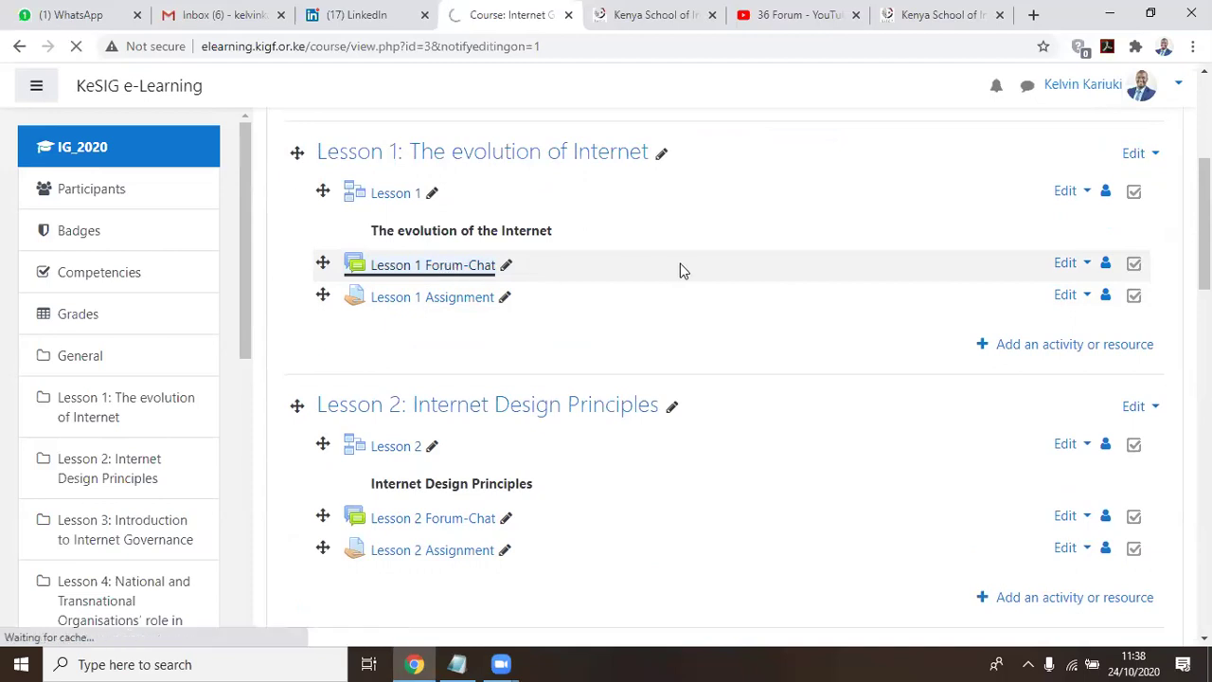
Open the Introduce Yourself discussion and scroll through the five participant replies
scroll(433, 382, "down", 2)
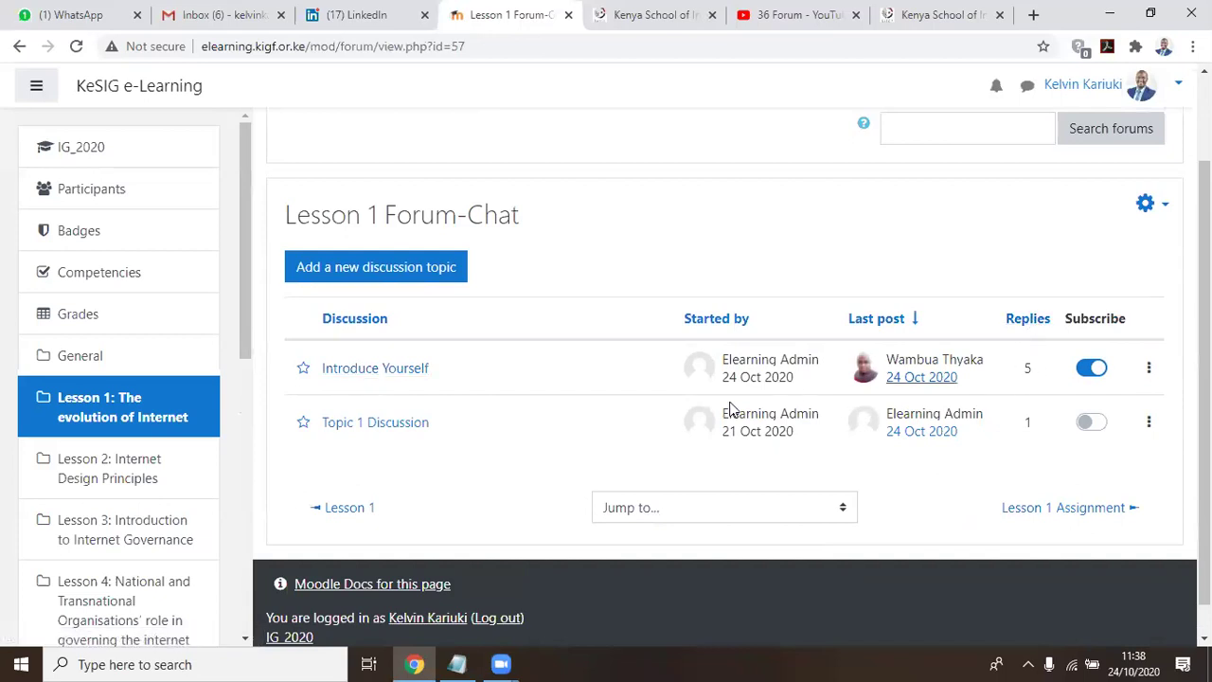
left_click(346, 374)
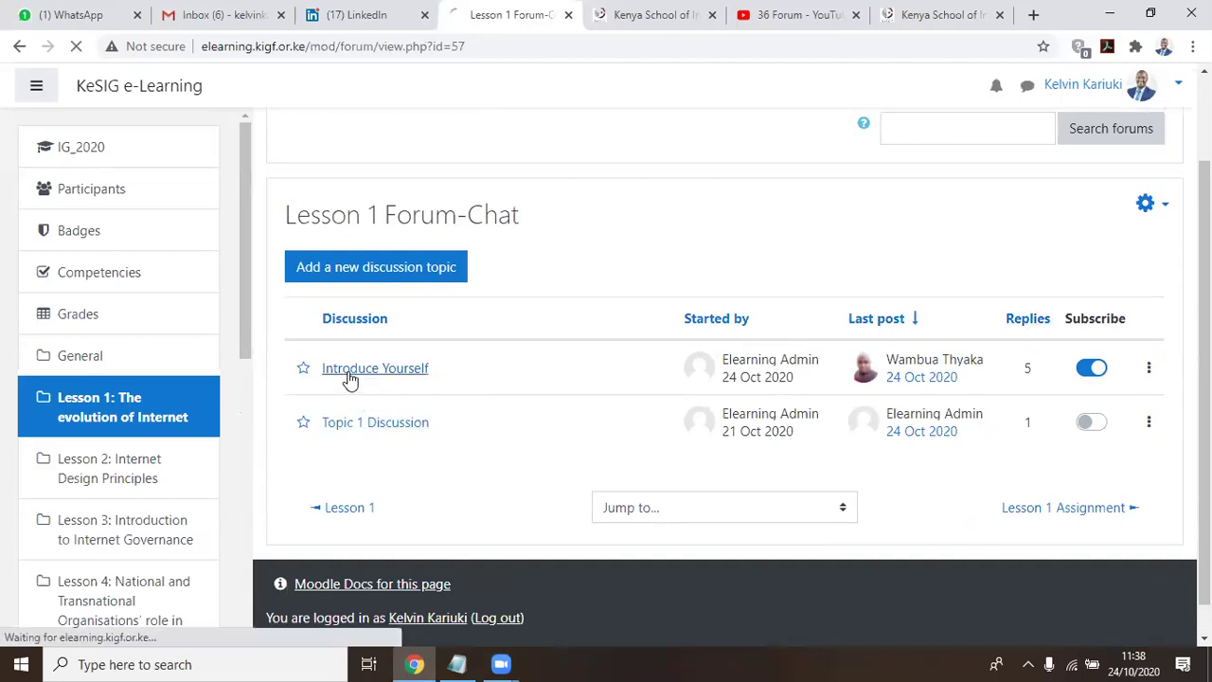
scroll(933, 358, "down", 5)
scroll(933, 358, "down", 3)
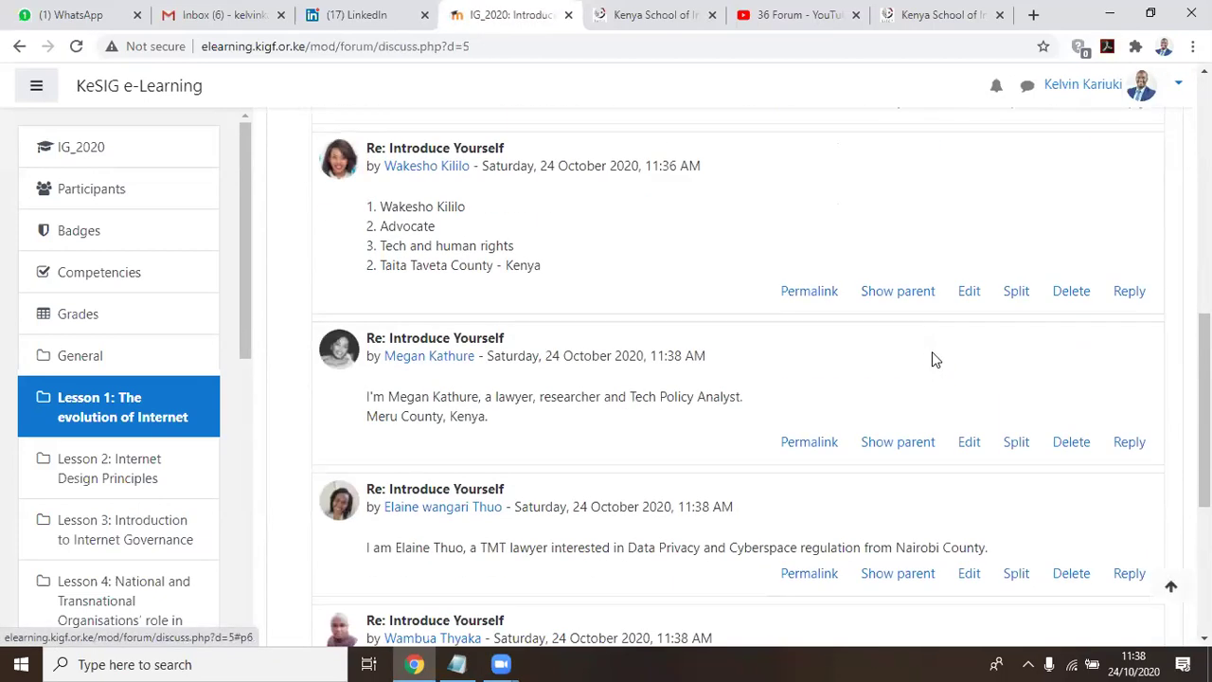
scroll(932, 359, "down", 2)
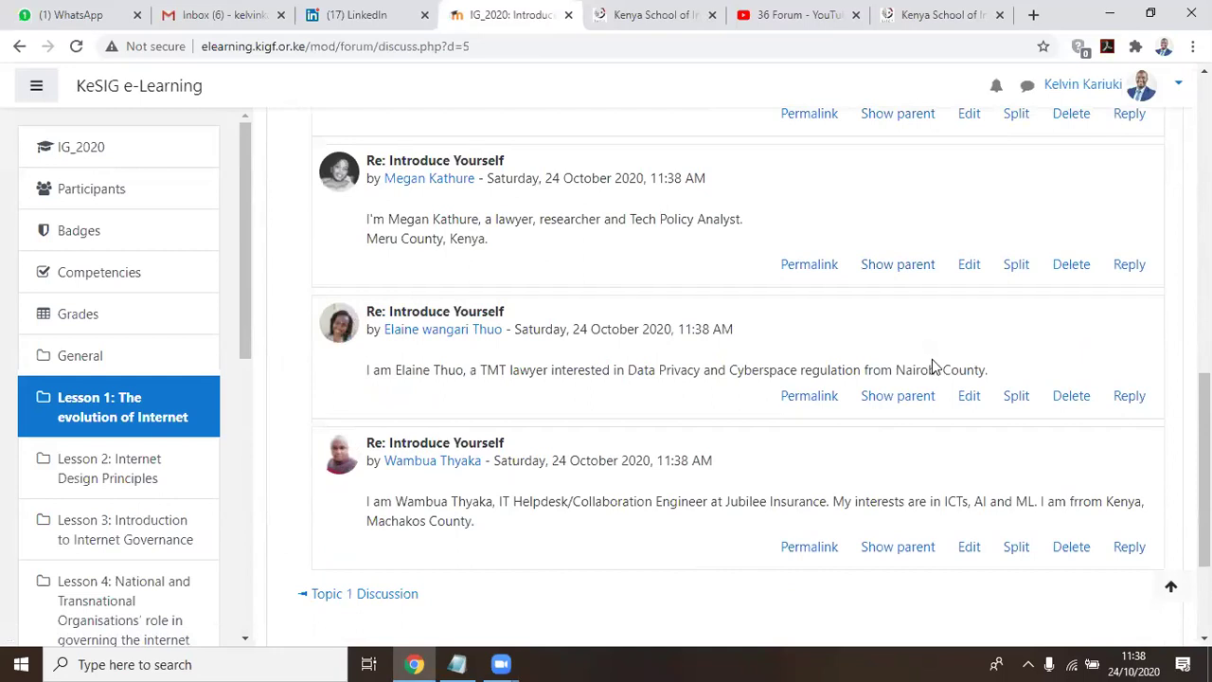
scroll(932, 360, "down", 1)
scroll(931, 366, "down", 2)
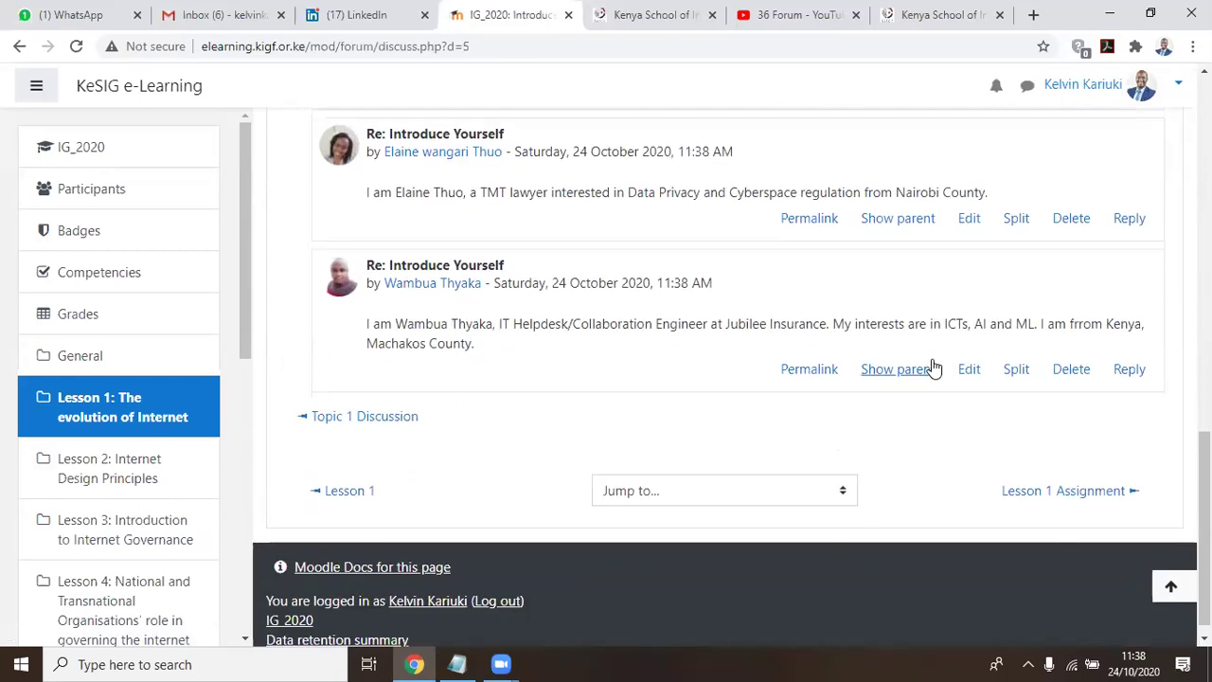
scroll(685, 365, "up", 2)
scroll(684, 366, "down", 2)
scroll(687, 373, "up", 5)
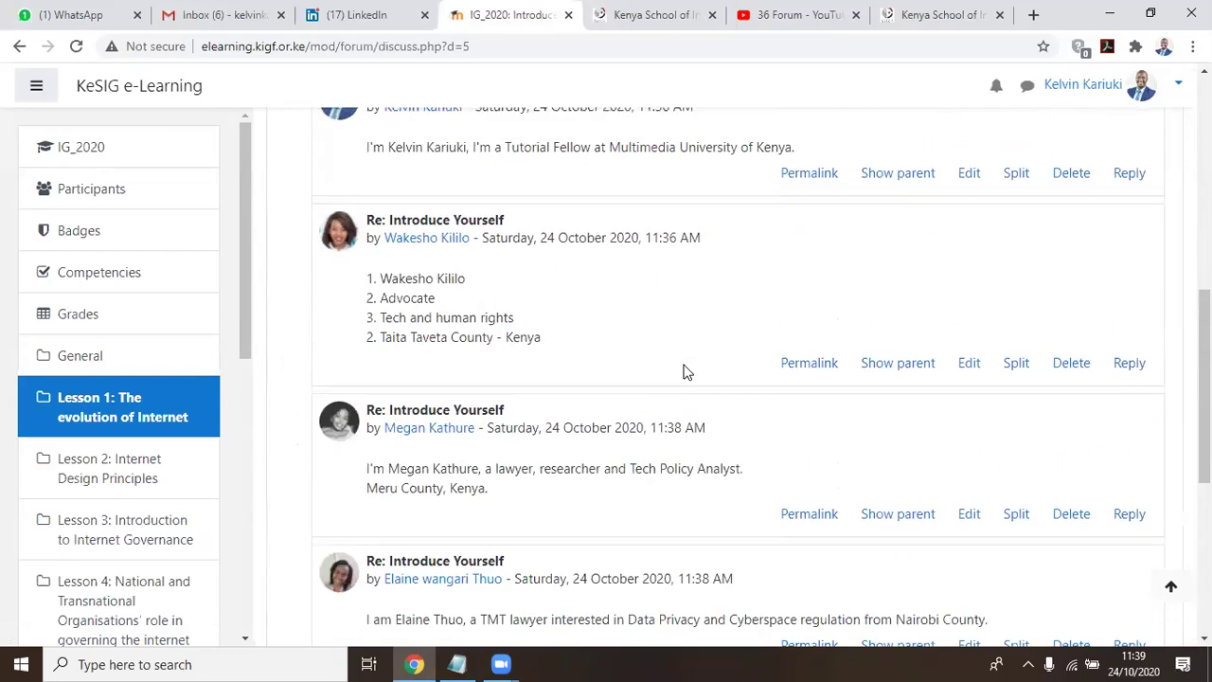
scroll(686, 371, "down", 4)
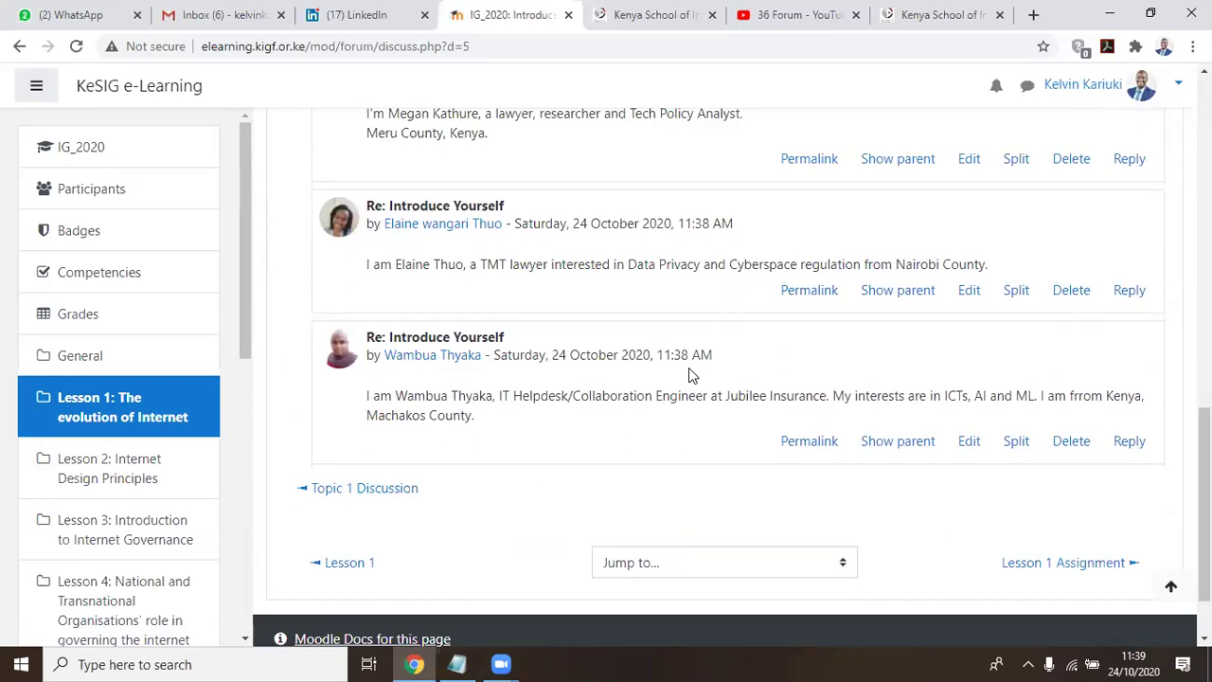
scroll(688, 368, "down", 2)
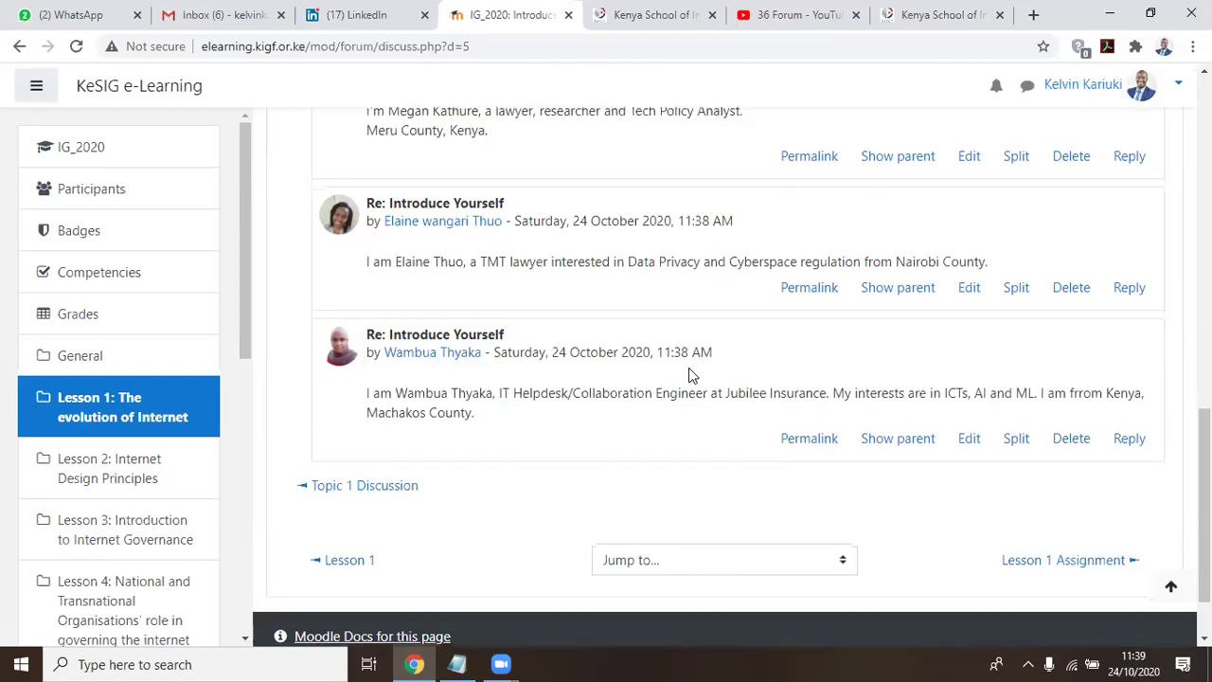
scroll(689, 367, "up", 12)
scroll(568, 360, "up", 1)
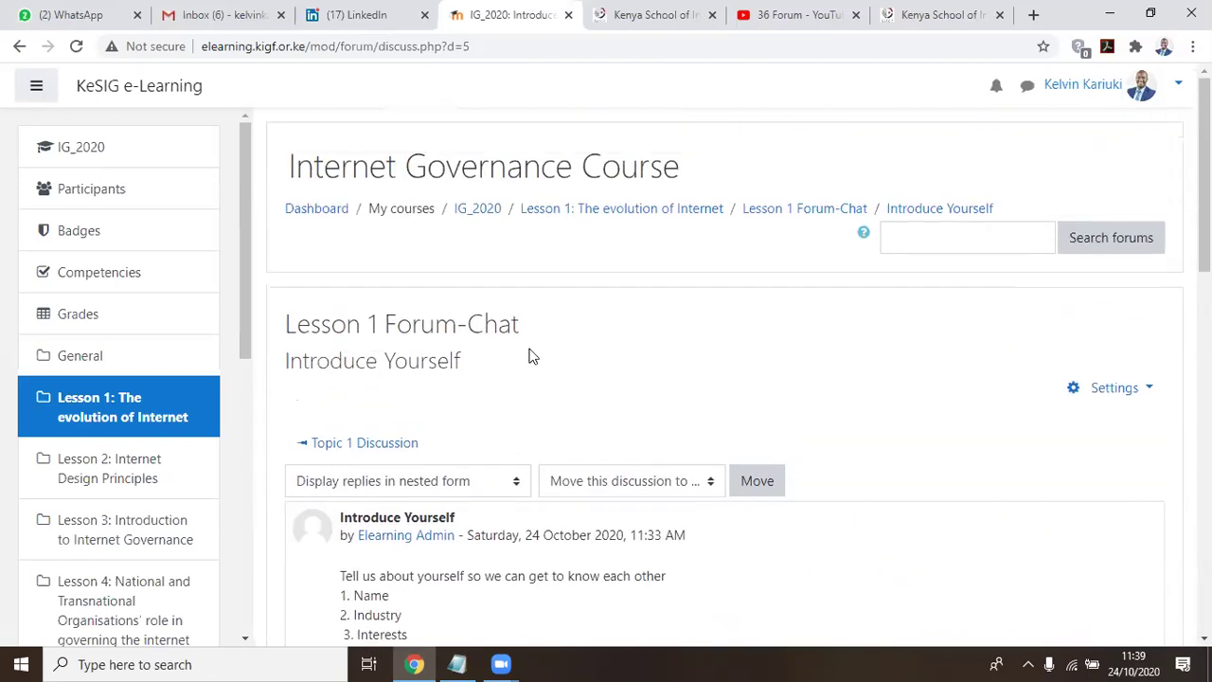
scroll(556, 356, "down", 4)
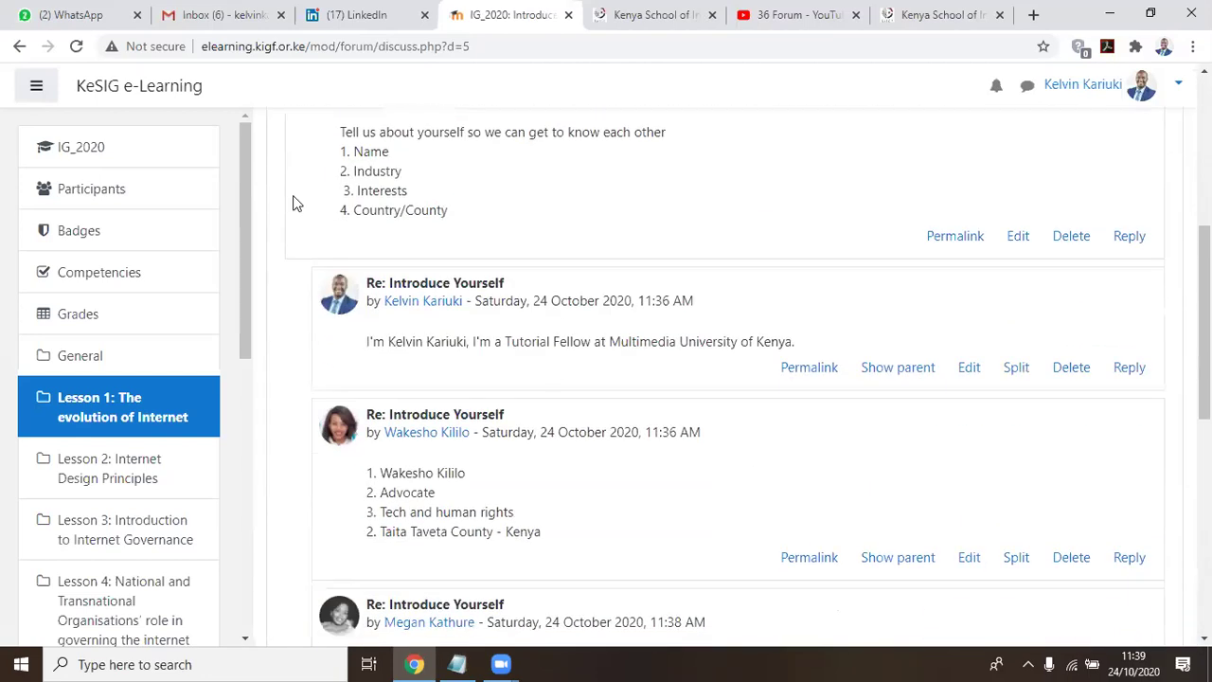
Reload the Introduce Yourself discussion and reopen it from the Forum-Chat list to check new replies
left_click(77, 46)
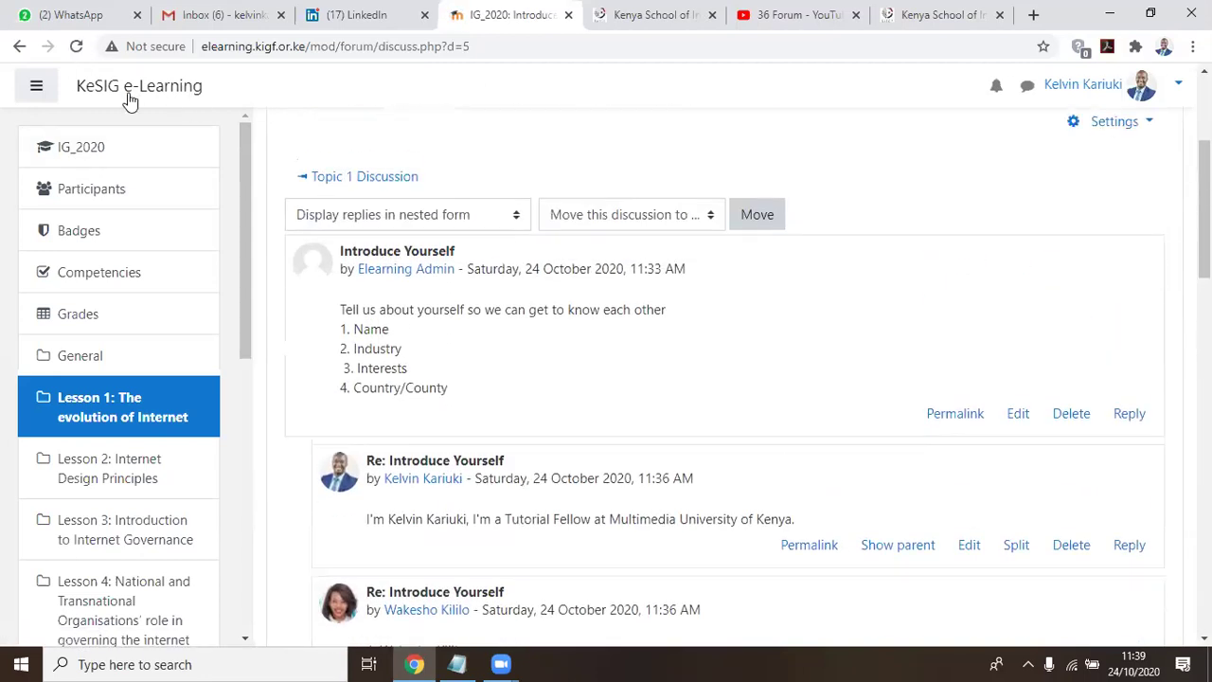
left_click(23, 46)
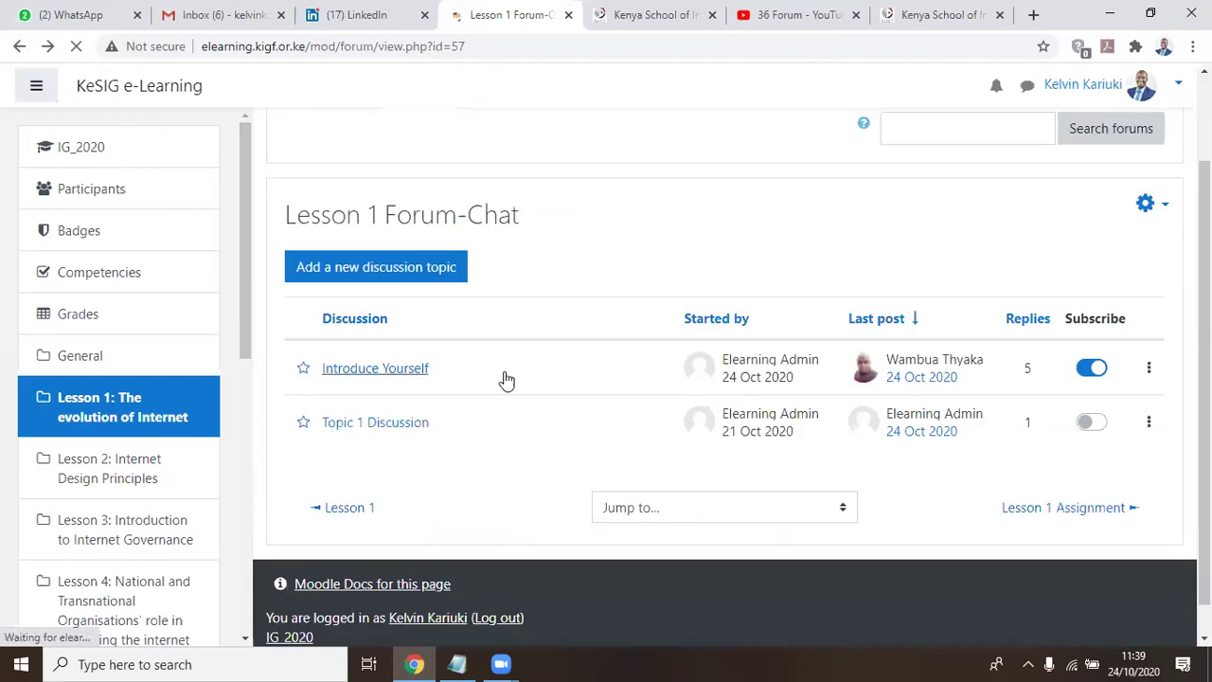
left_click(371, 369)
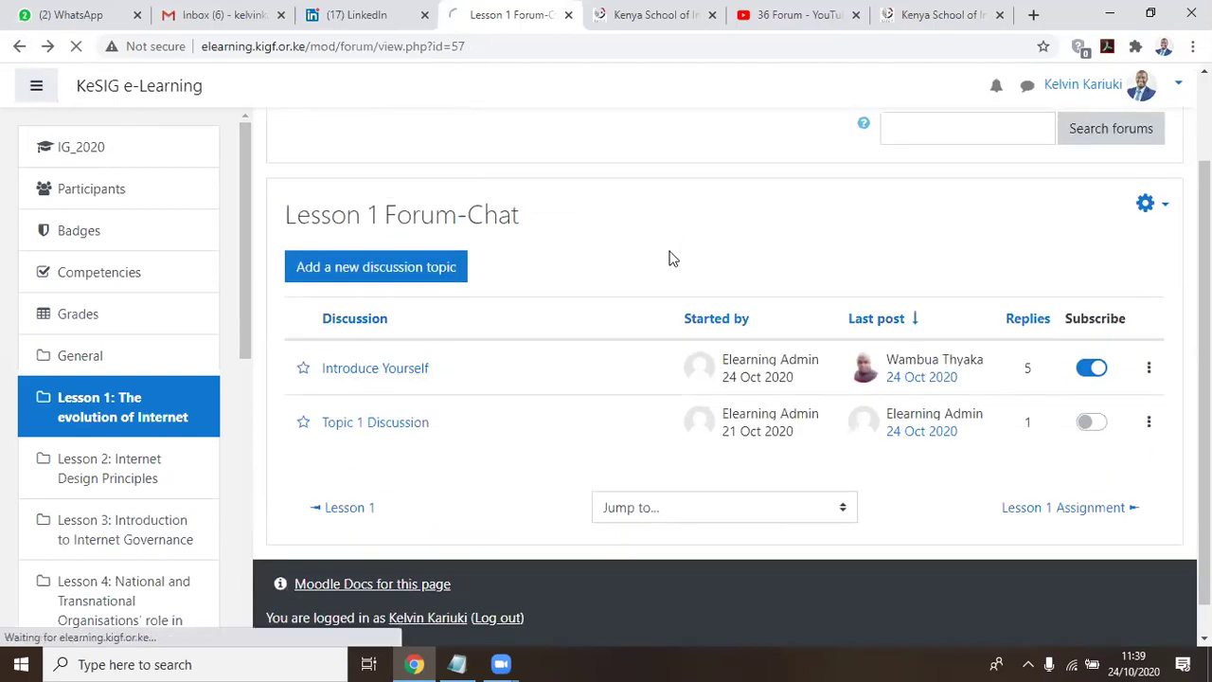
scroll(764, 303, "down", 12)
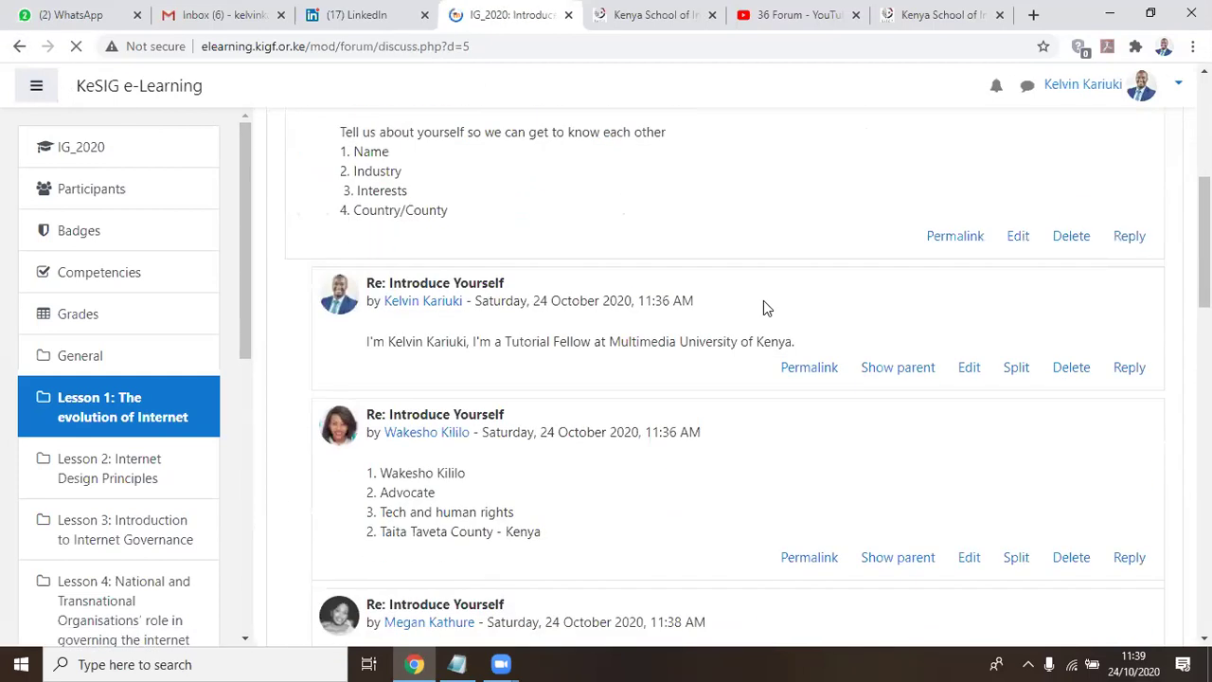
scroll(764, 300, "down", 15)
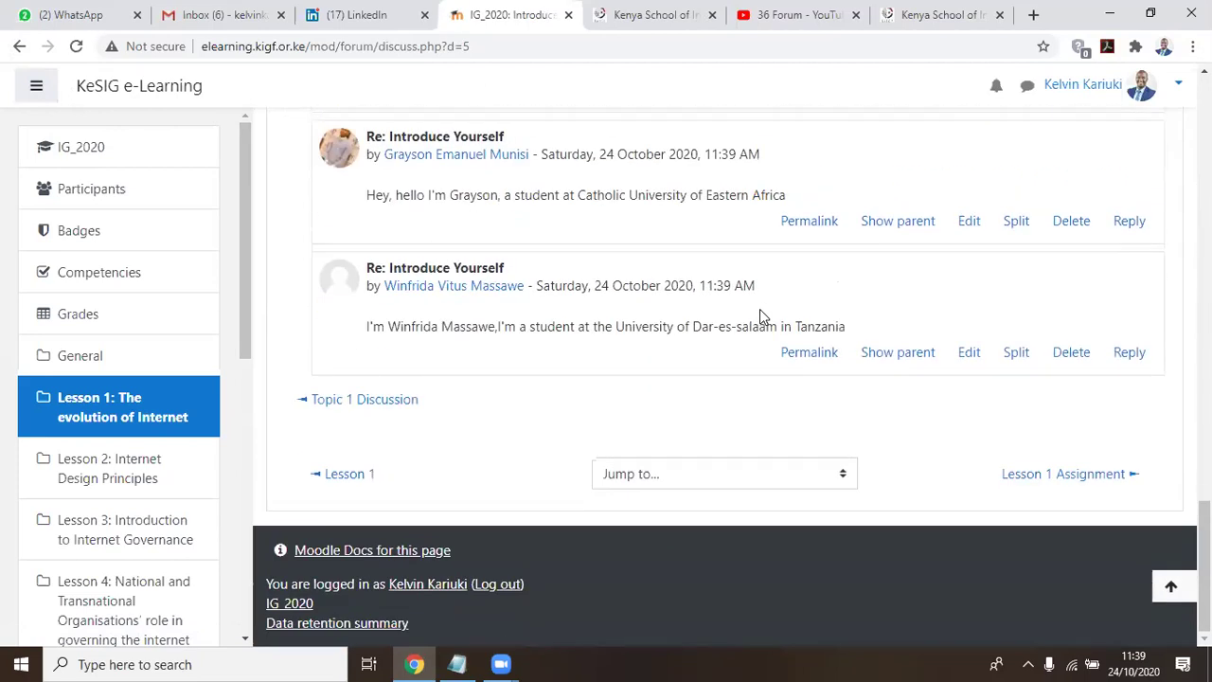
scroll(760, 308, "up", 12)
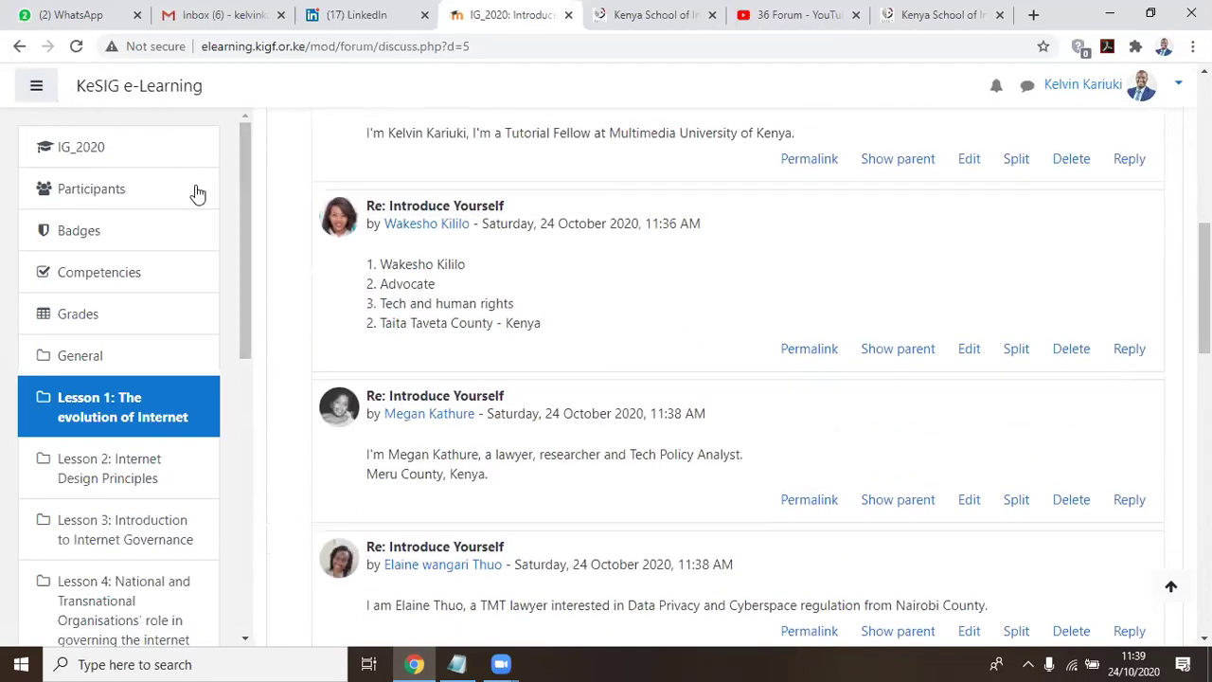
Refresh the Lesson 1 Forum-Chat list and highlight Introduce Yourself's 10-reply count
left_click(19, 46)
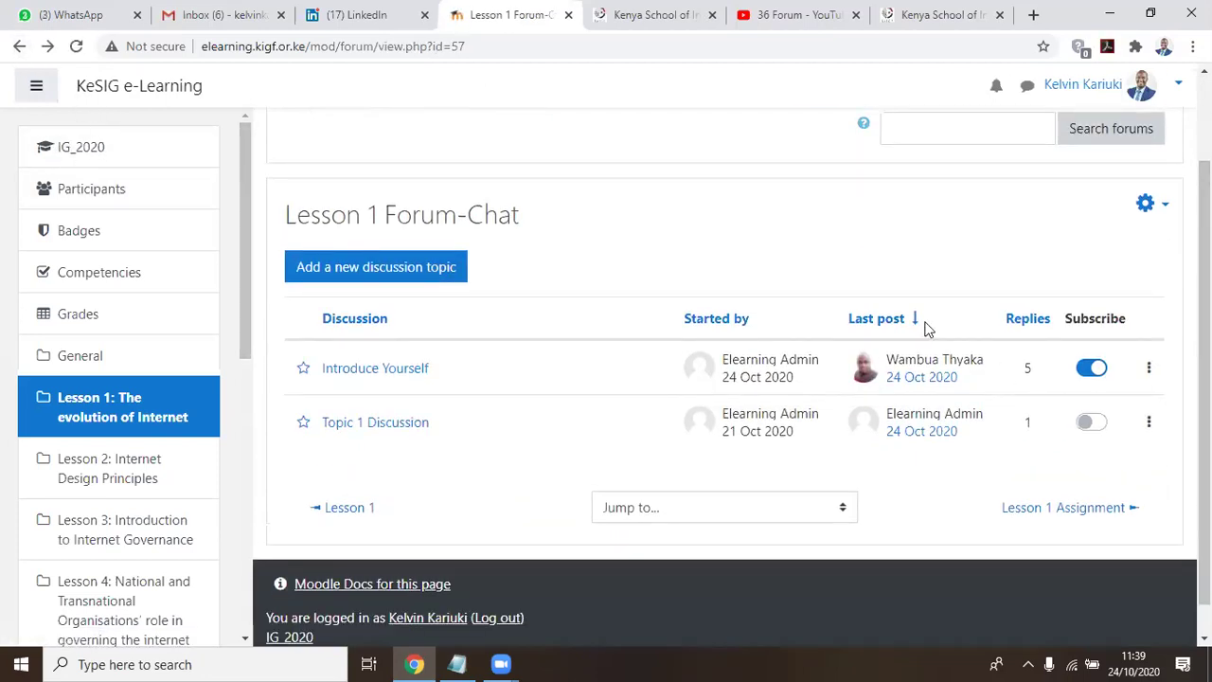
left_click(77, 46)
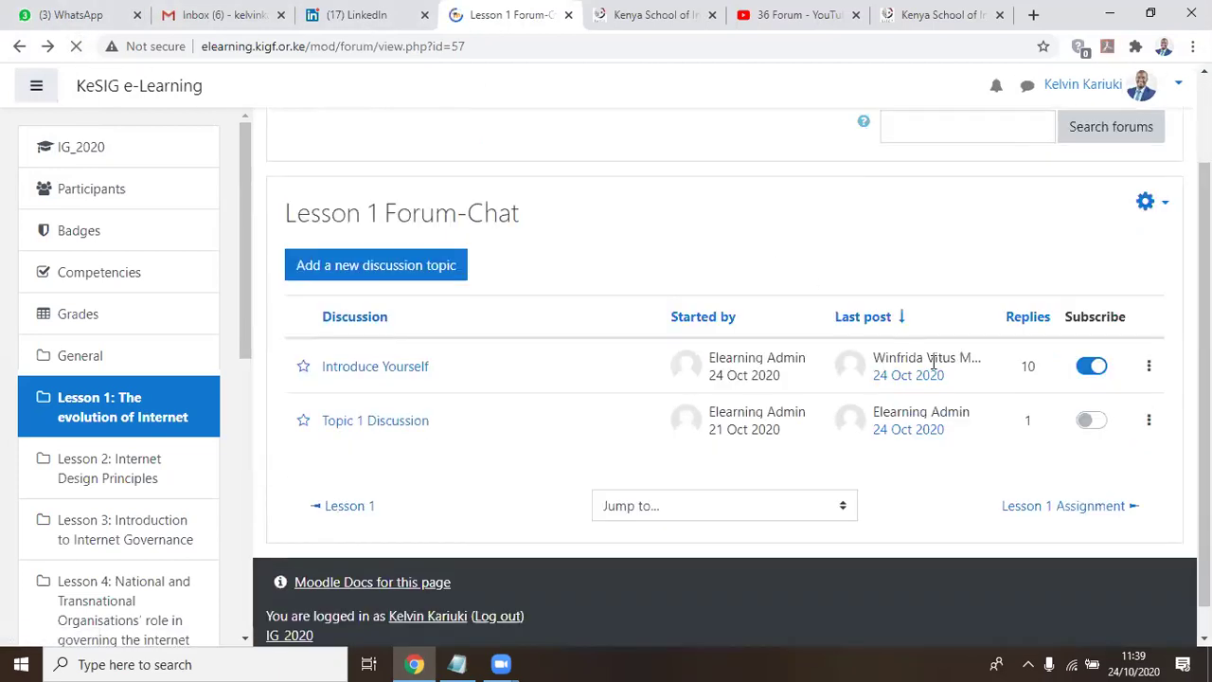
double_click(1023, 362)
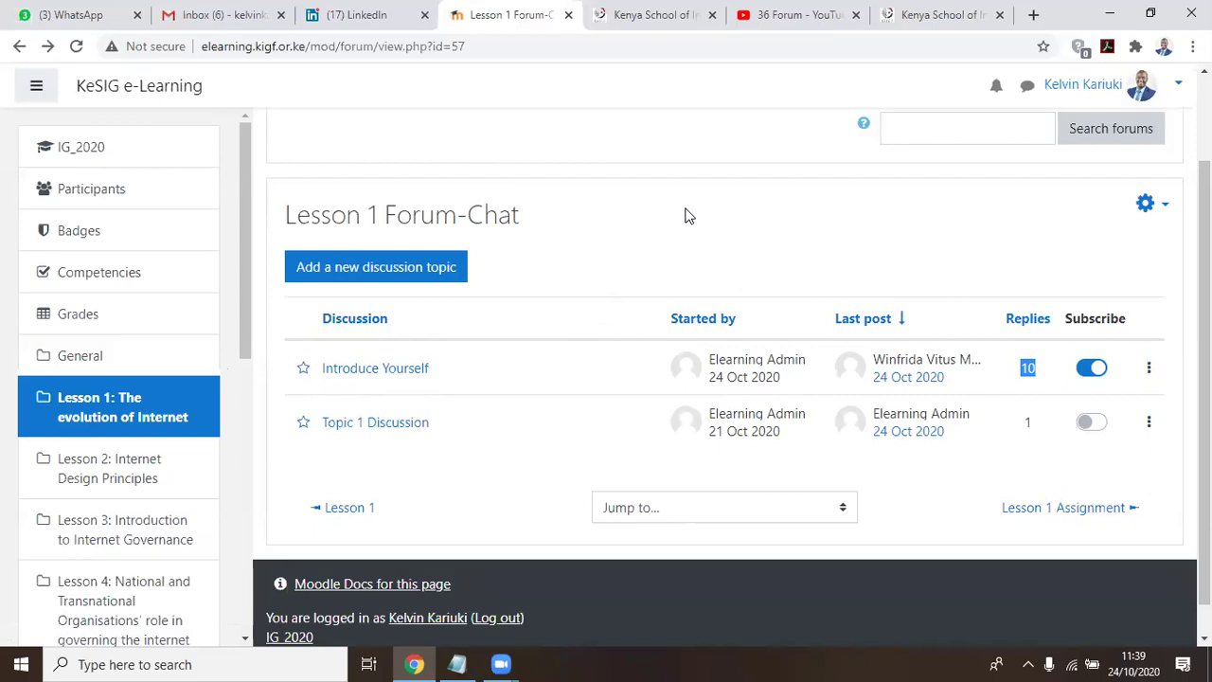
Bring up the Notepad summary and highlight the Forum Chat, Assignment and Final Assement items
key("alt+Tab")
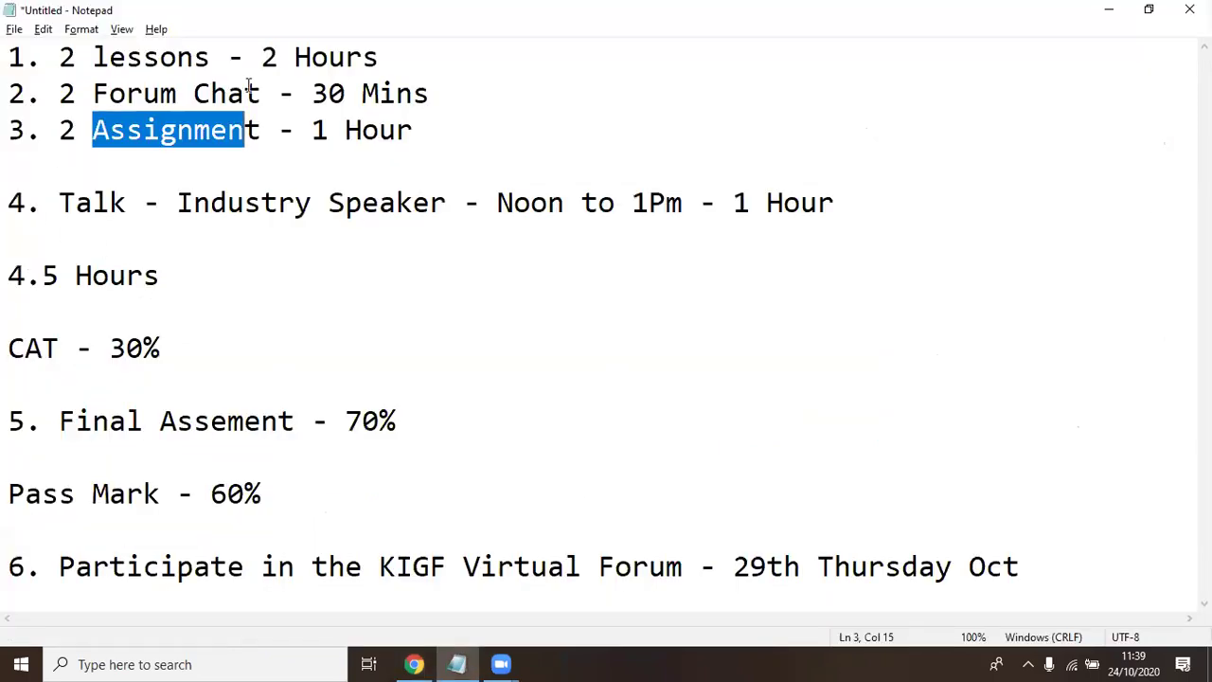
left_click_drag(441, 93, 45, 95)
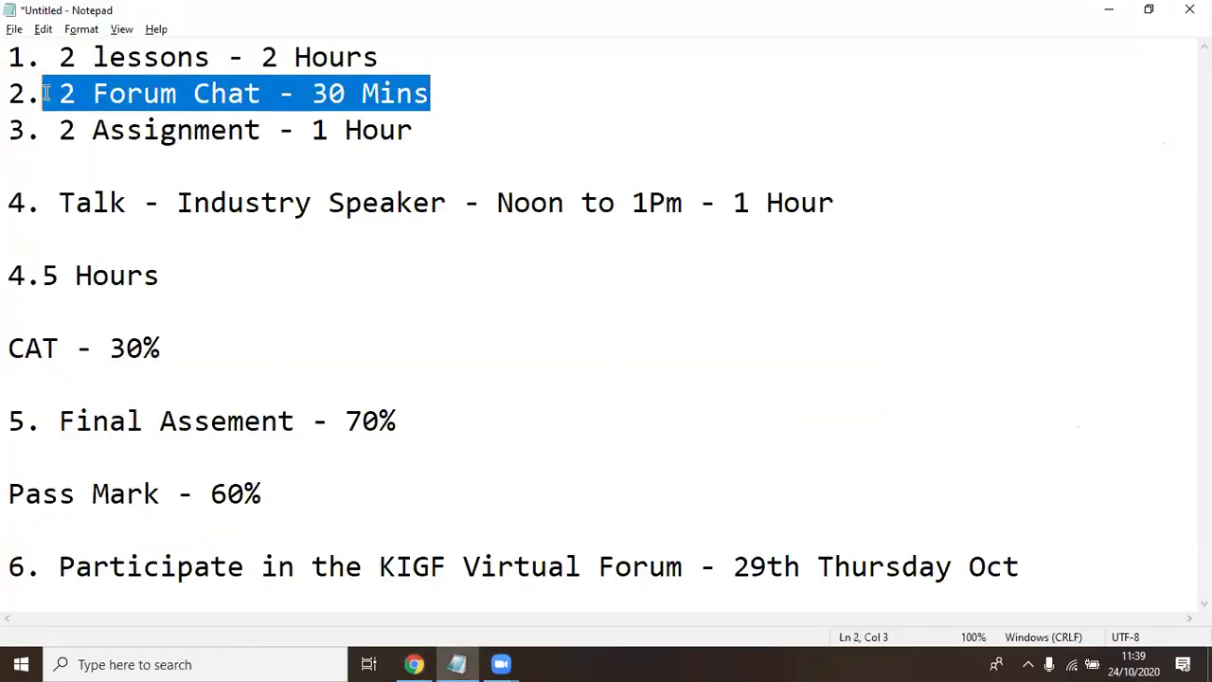
left_click_drag(440, 130, 268, 127)
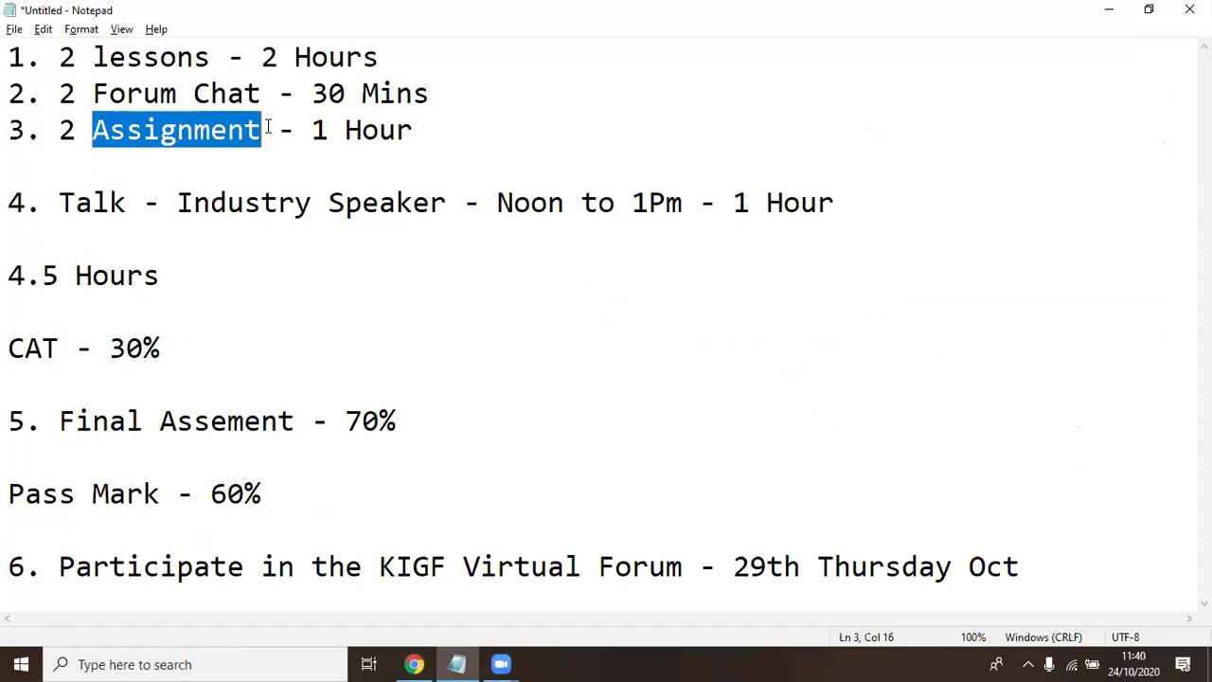
left_click_drag(98, 130, 297, 130)
left_click(194, 130)
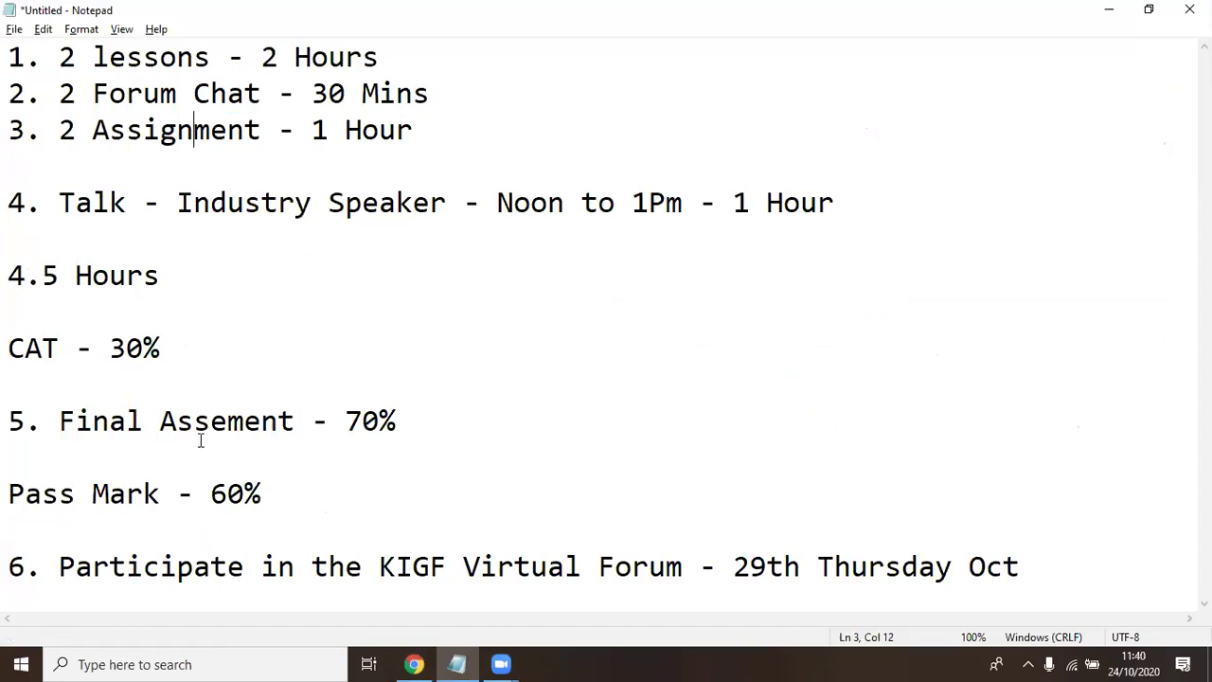
left_click_drag(303, 420, 62, 419)
left_click(268, 416)
left_click(451, 414)
Add sub-items 'i. Single Choice' and 'ii. Multiple Choice' beneath '5. Final Assement - 70%'
key("Return")
type("i. Select One")
key("Return")
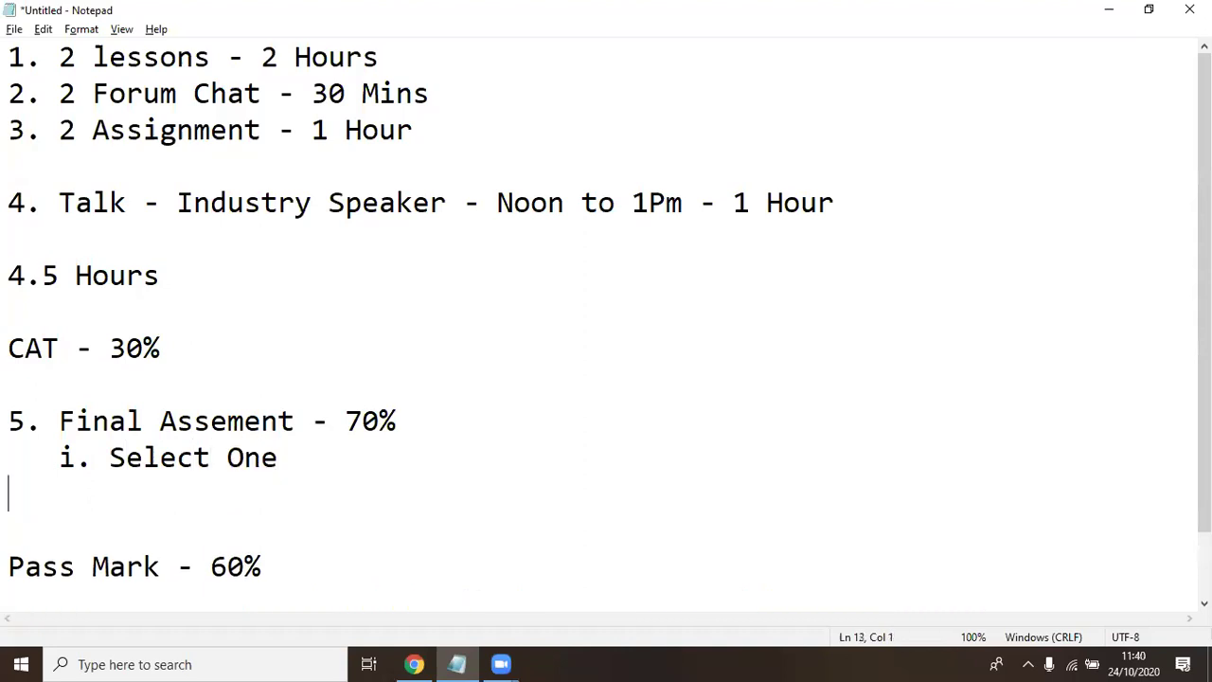
type("ii")
key("BackSpace")
key("BackSpace")
key("BackSpace")
type("ii. Multiple")
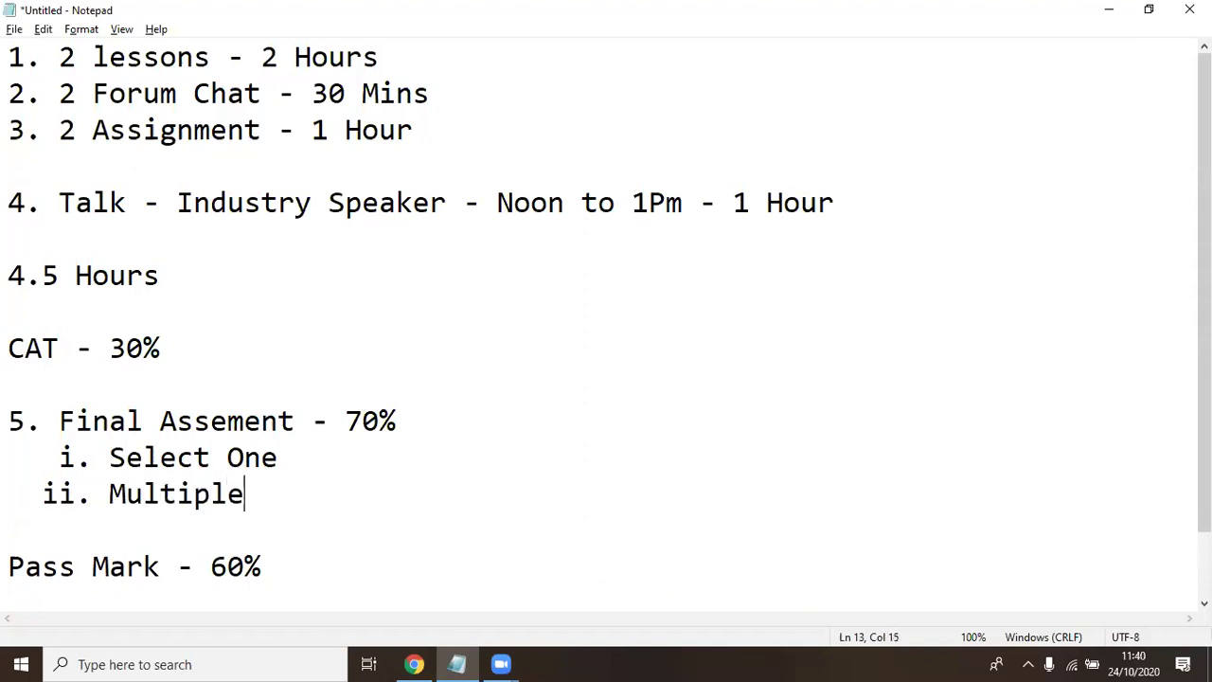
type(" Choice")
key("Up")
key("BackSpace")
key("BackSpace")
key("BackSpace")
key("BackSpace")
key("BackSpace")
key("BackSpace")
key("BackSpace")
key("BackSpace")
key("BackSpace")
key("BackSpace")
type("Sing le Choise")
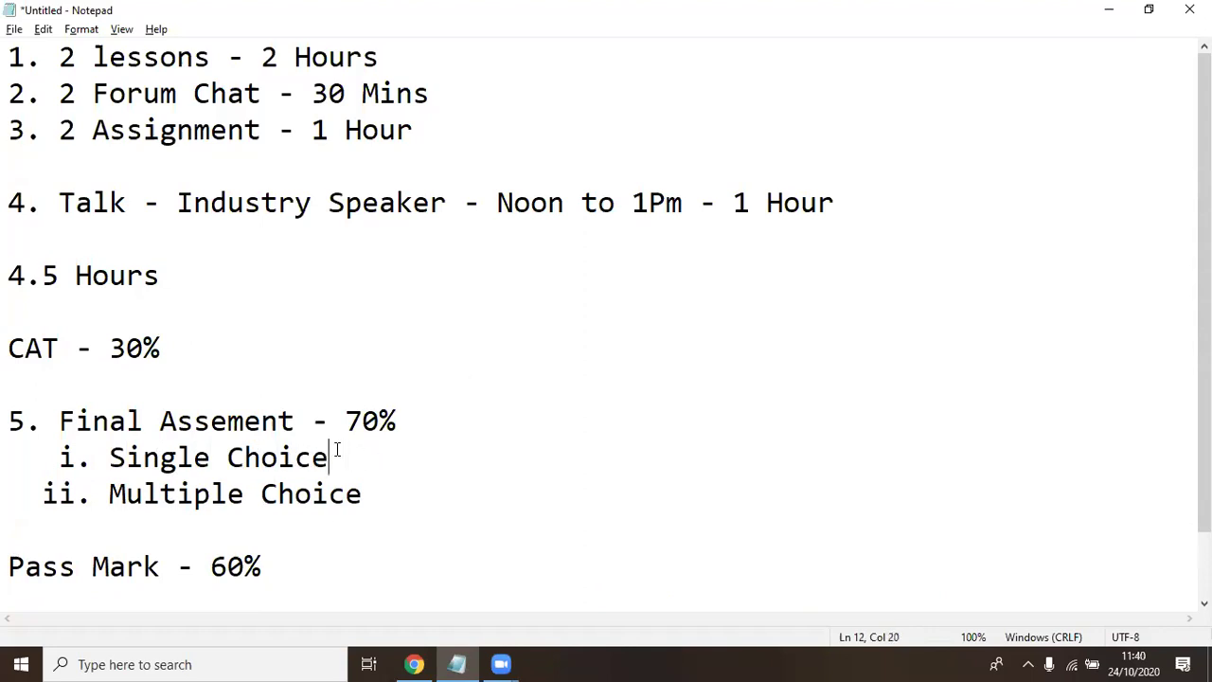
Highlight 'Final Assement - 70%' to review item 5 and its new sub-items
left_click(408, 490)
left_click_drag(62, 427, 474, 433)
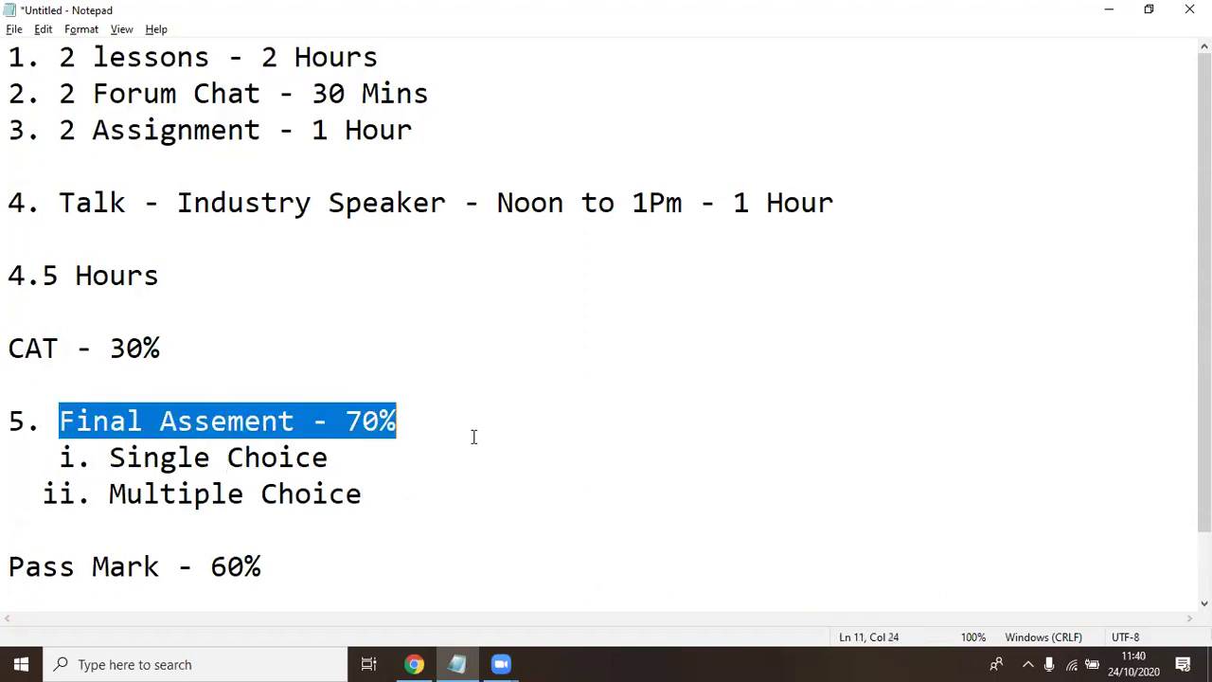
left_click(348, 493)
left_click(264, 462)
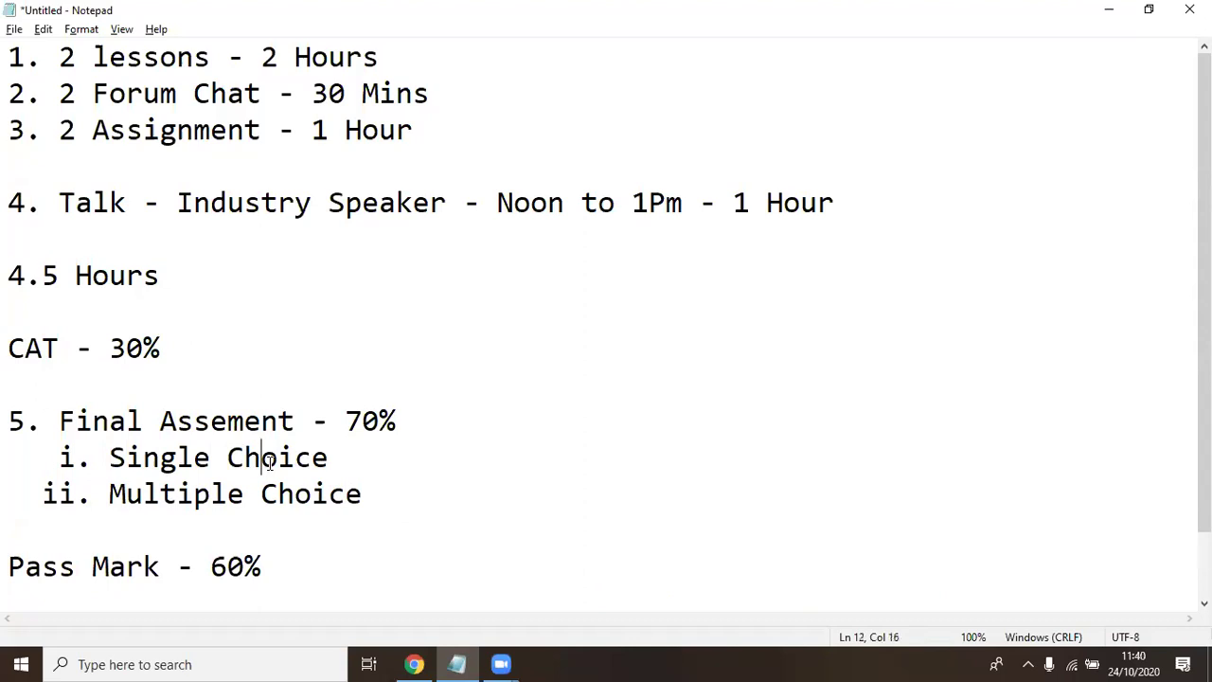
scroll(325, 466, "down", 1)
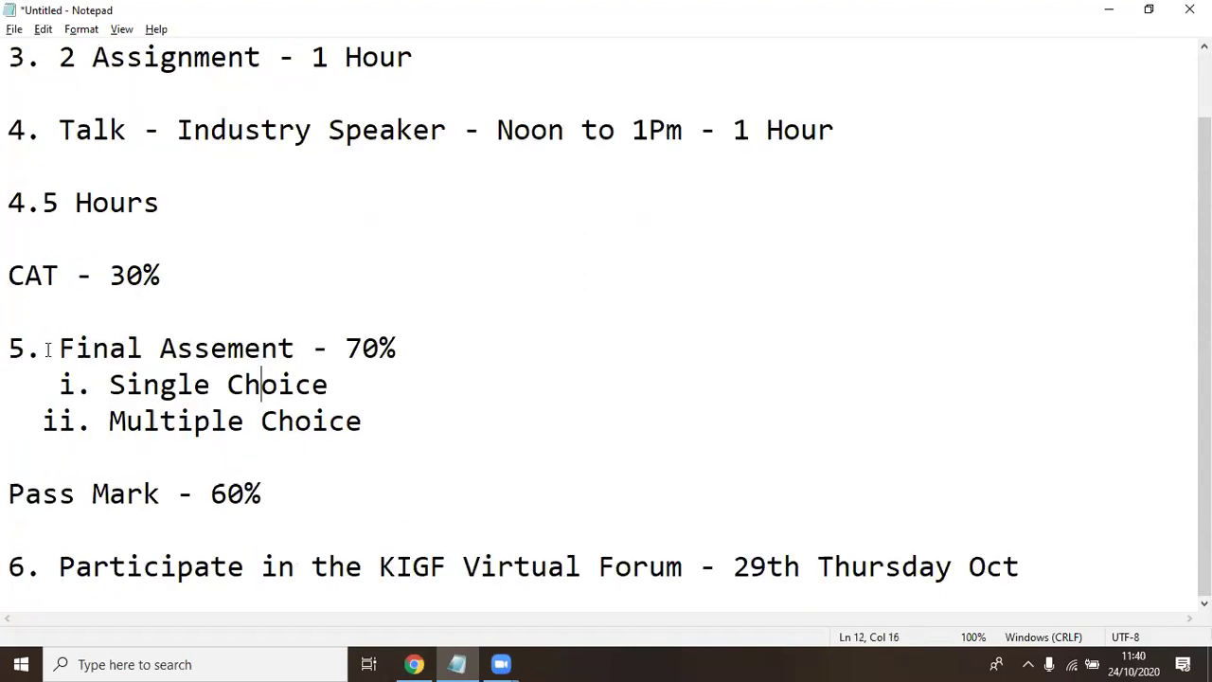
left_click_drag(59, 348, 417, 348)
left_click(386, 400)
left_click(166, 456)
In Chrome, go to IG_2020, scroll to Final Assessment and open Internet Governance – Final Quiz
left_click(414, 664)
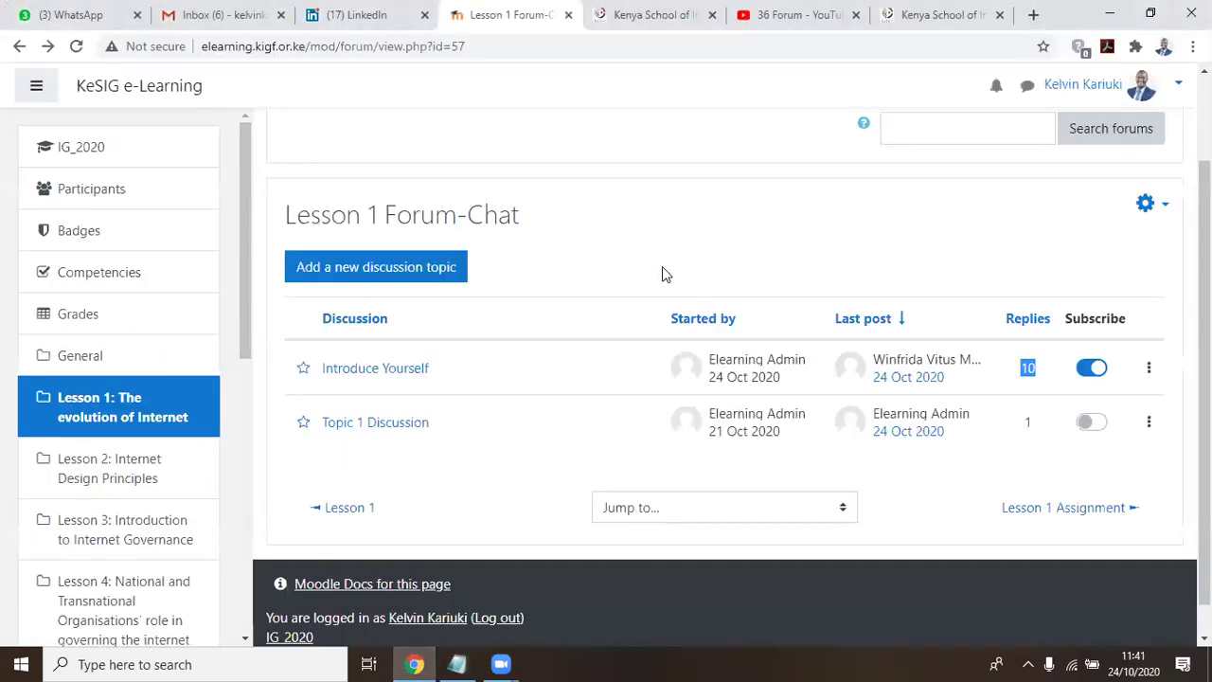
left_click(81, 149)
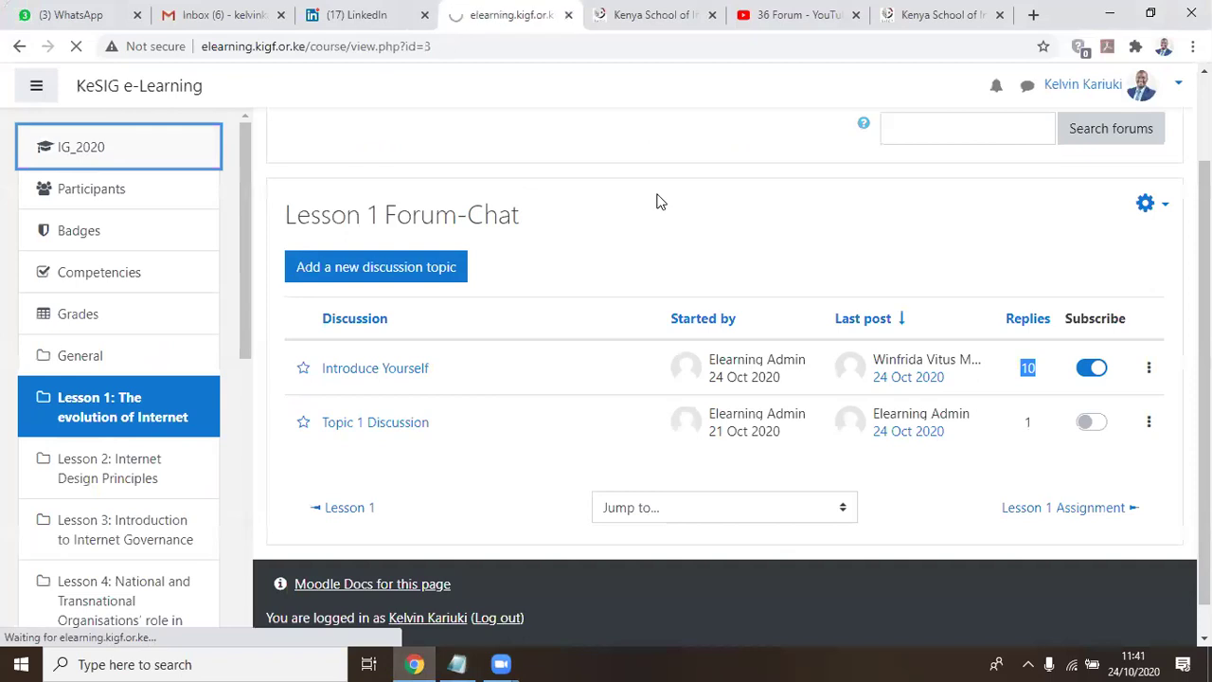
scroll(661, 227, "down", 5)
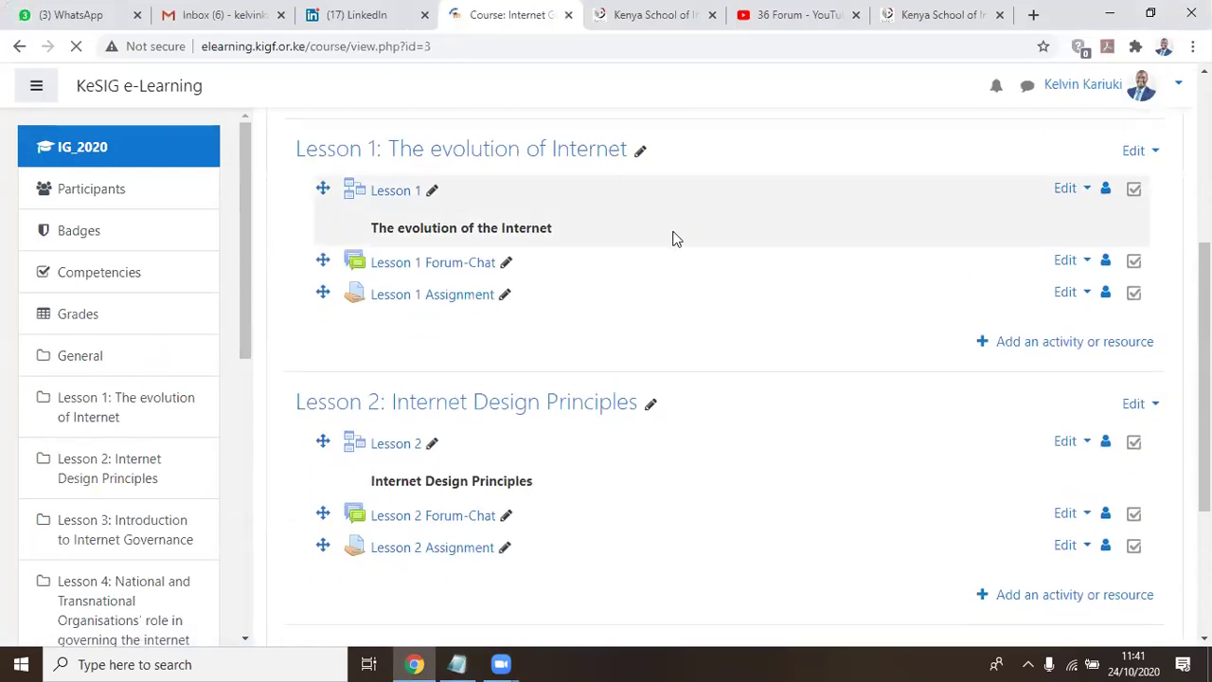
scroll(703, 271, "down", 8)
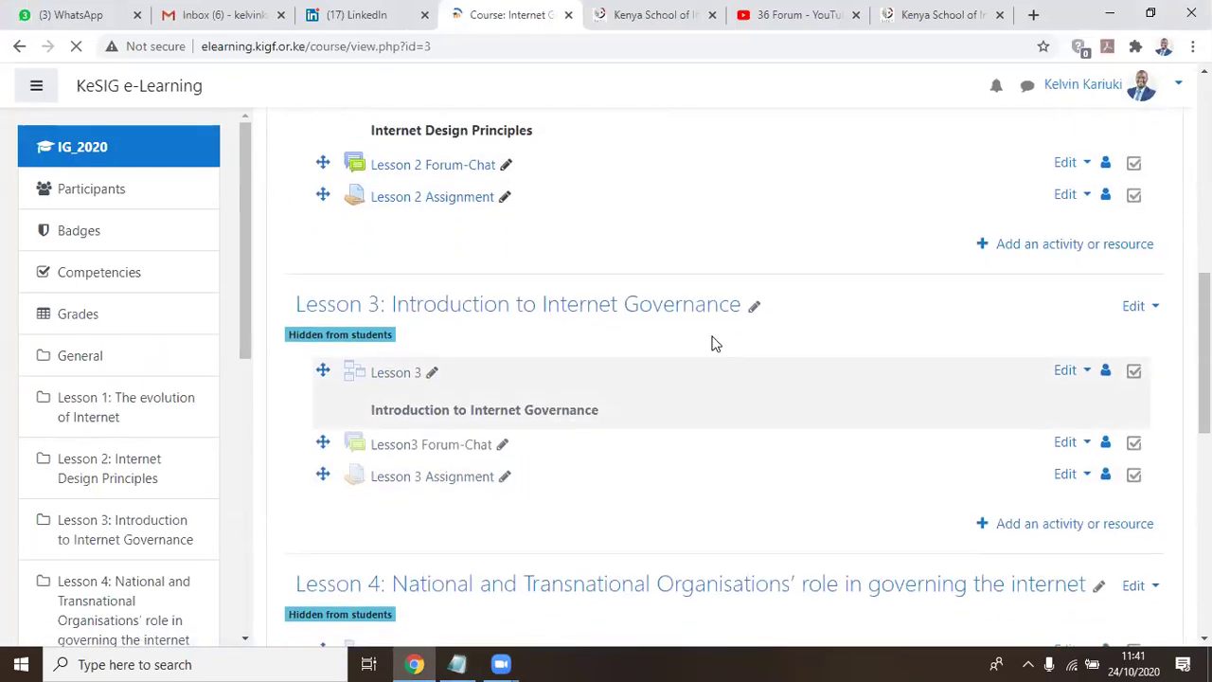
scroll(715, 342, "down", 4)
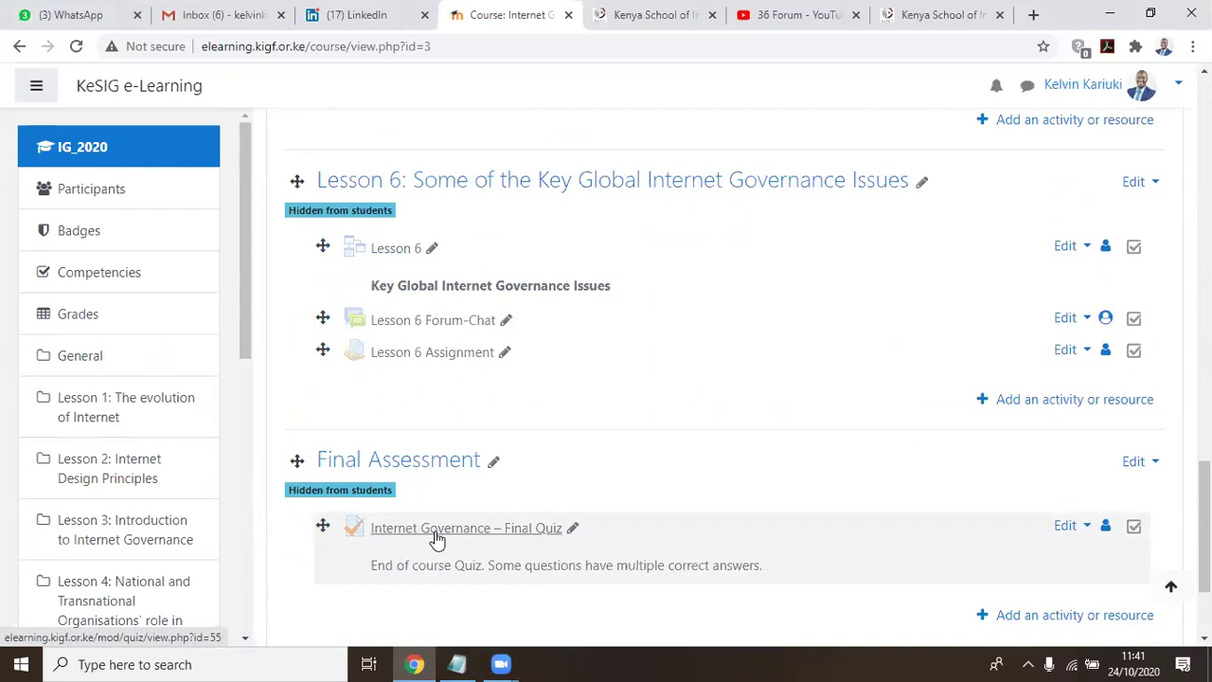
left_click(434, 541)
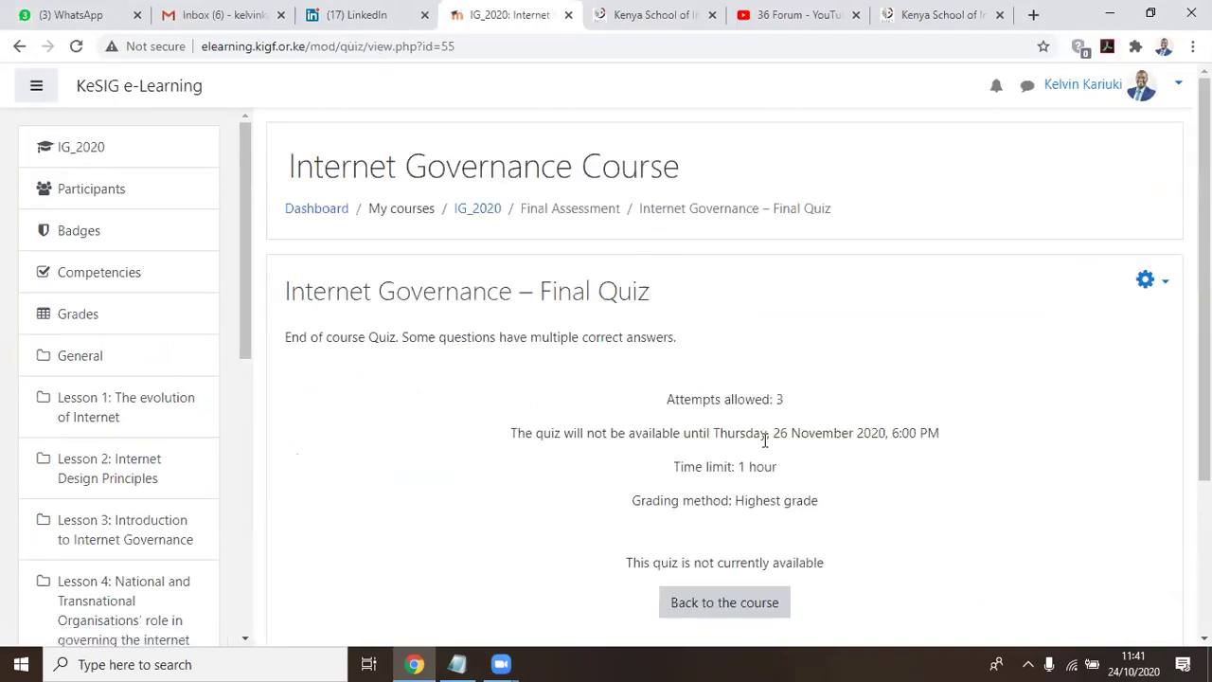
scroll(780, 460, "down", 3)
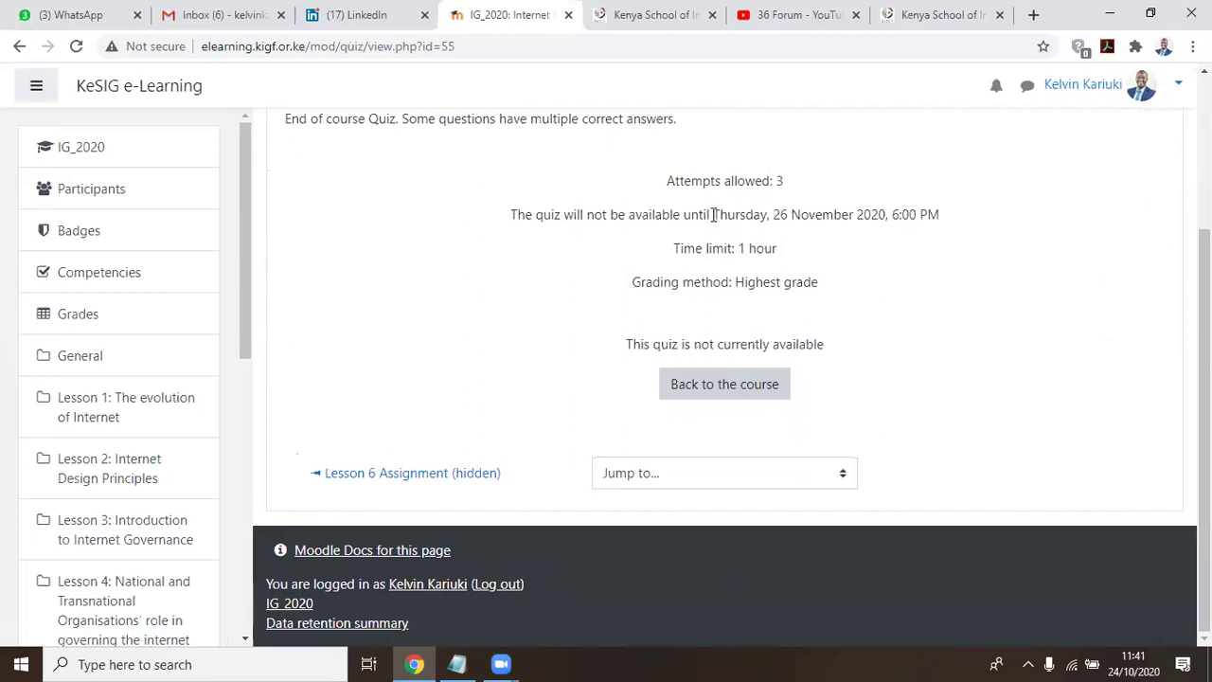
left_click_drag(713, 214, 981, 212)
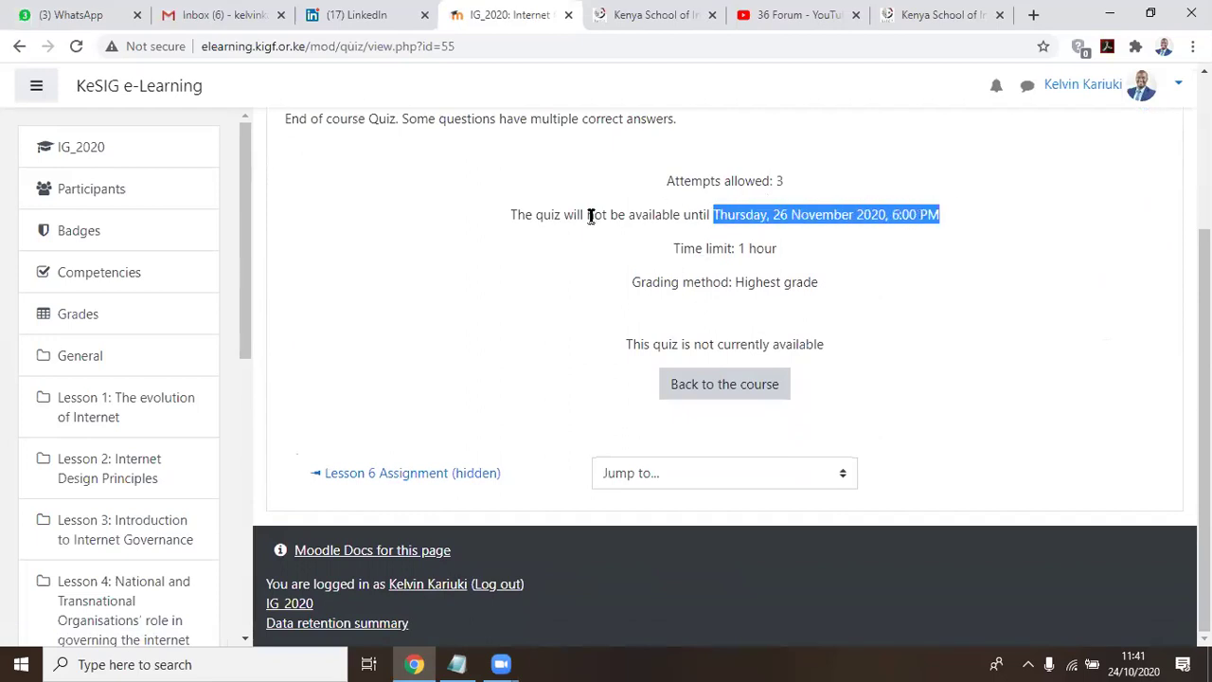
left_click(748, 220)
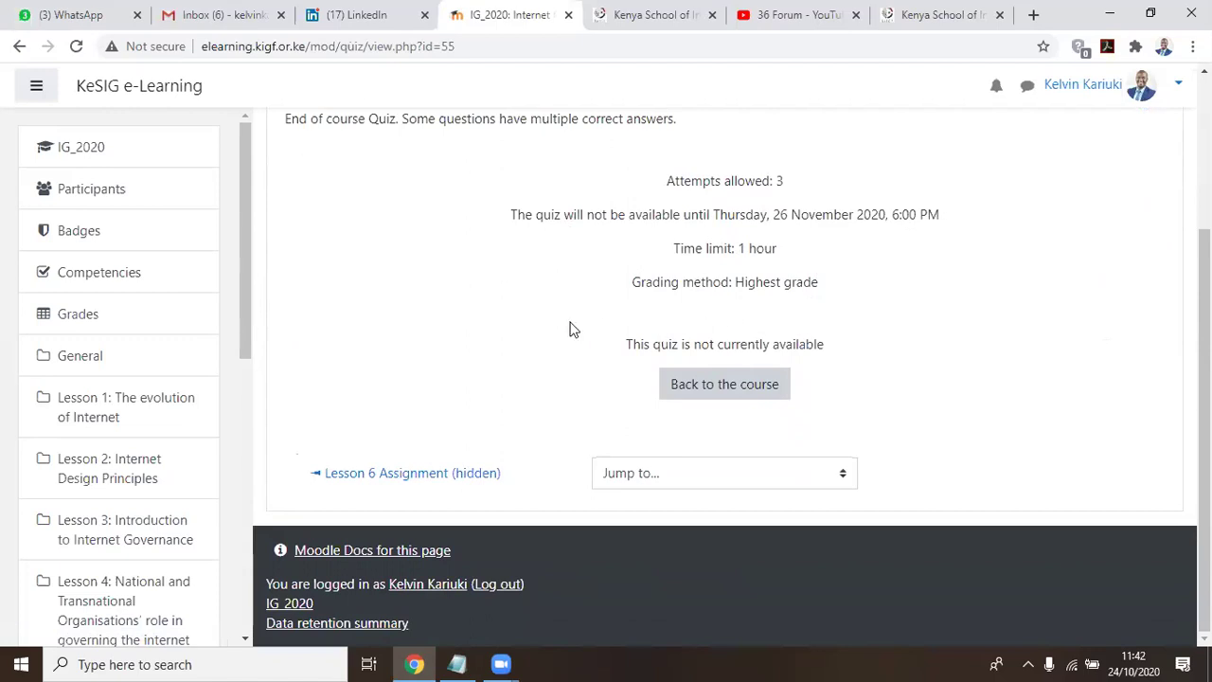
Switch to Notepad and highlight 'Final Assement - 70%' in item 5
left_click(456, 664)
left_click_drag(59, 349, 296, 347)
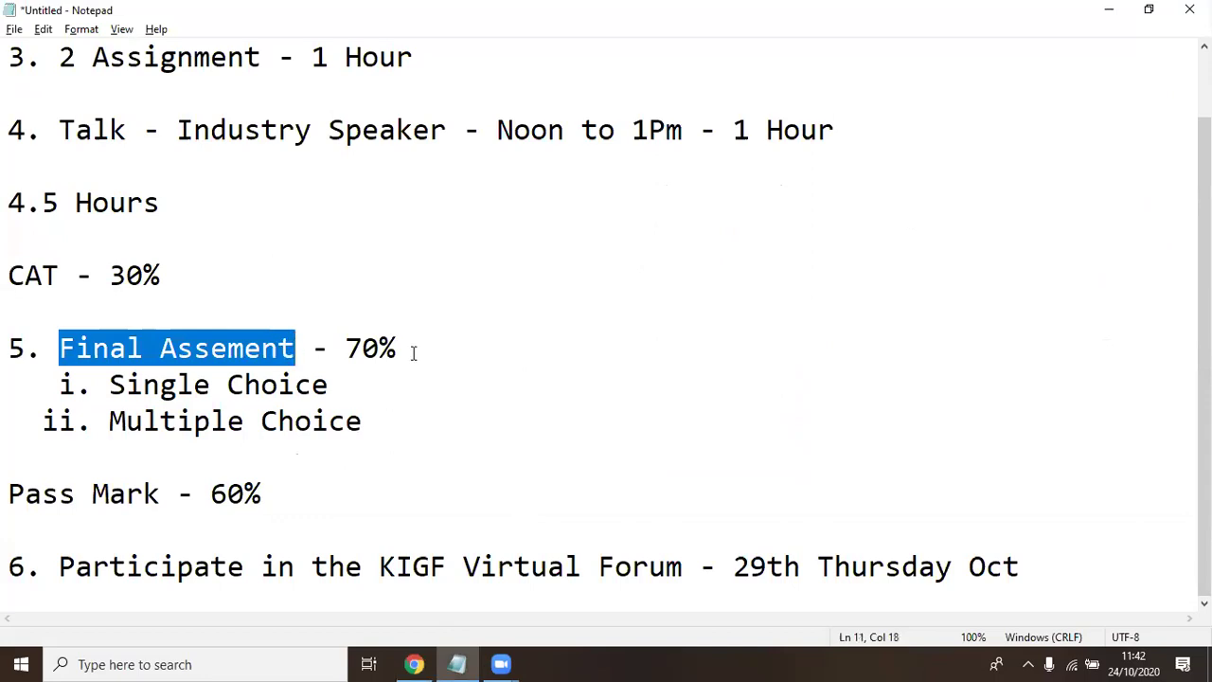
left_click_drag(59, 349, 433, 335)
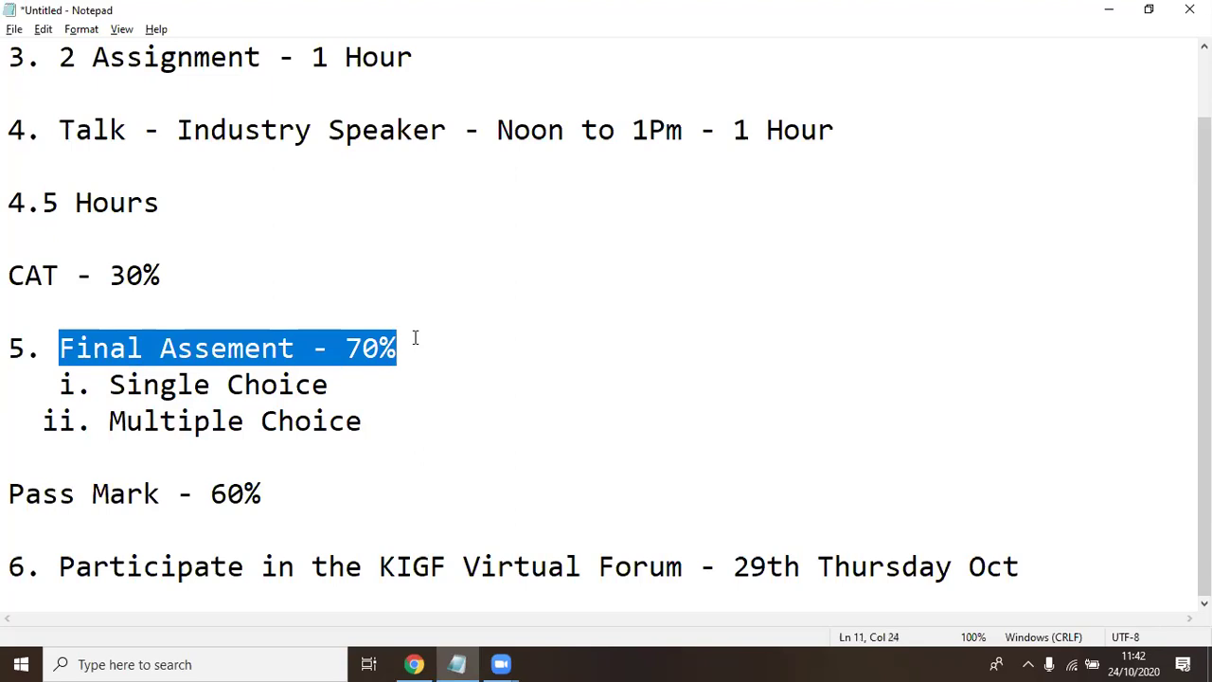
left_click(61, 350)
left_click_drag(60, 350, 416, 364)
left_click(415, 354)
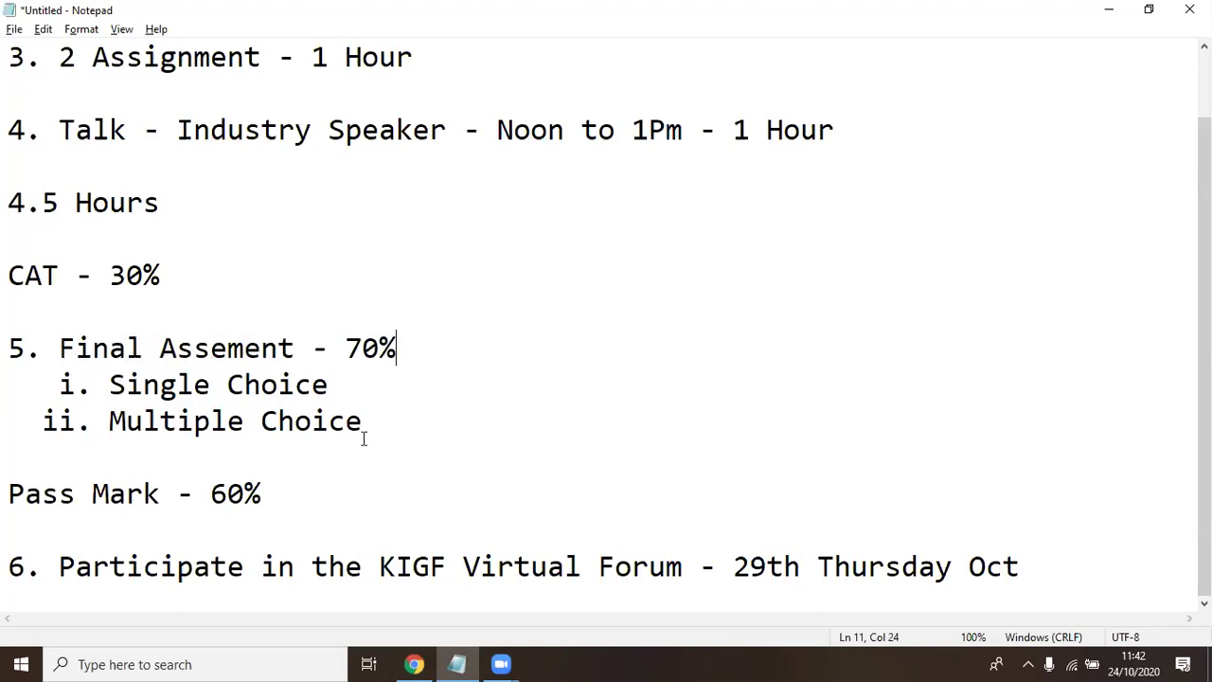
Repeatedly highlight the 'ii. Multiple Choice' sub-item while going over it
left_click_drag(364, 421, 107, 428)
left_click(102, 442)
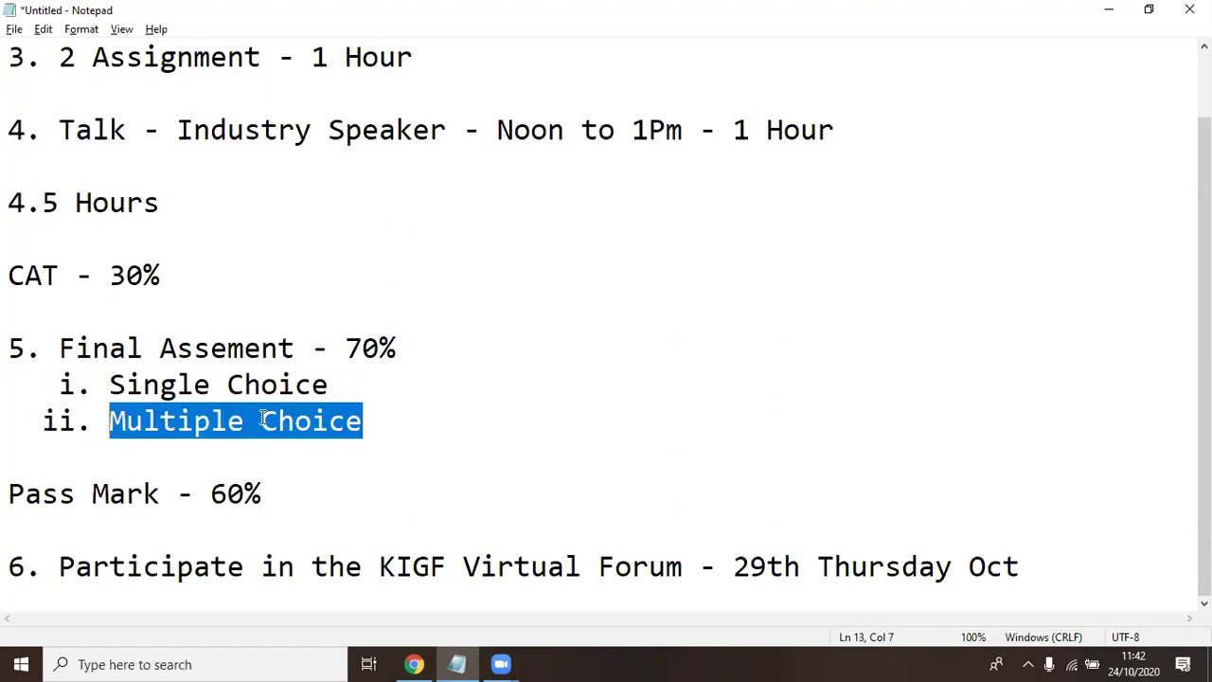
left_click(362, 420)
mouse_move(374, 423)
left_mouse_down()
mouse_move(111, 417)
mouse_move(376, 409)
left_mouse_up()
left_click(382, 422)
left_click_drag(392, 425, 112, 437)
left_click(392, 421)
left_click_drag(392, 421, 102, 428)
left_click_drag(396, 422, 36, 437)
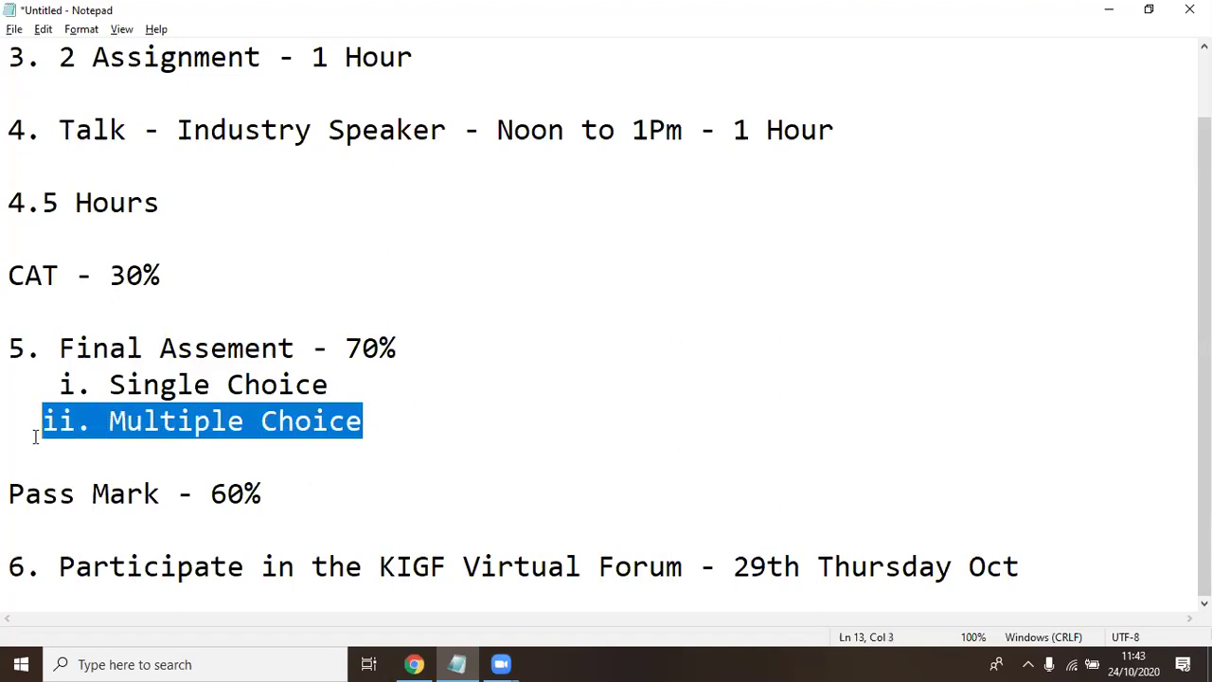
left_click(394, 429)
left_click_drag(395, 427, 105, 431)
left_click(397, 425)
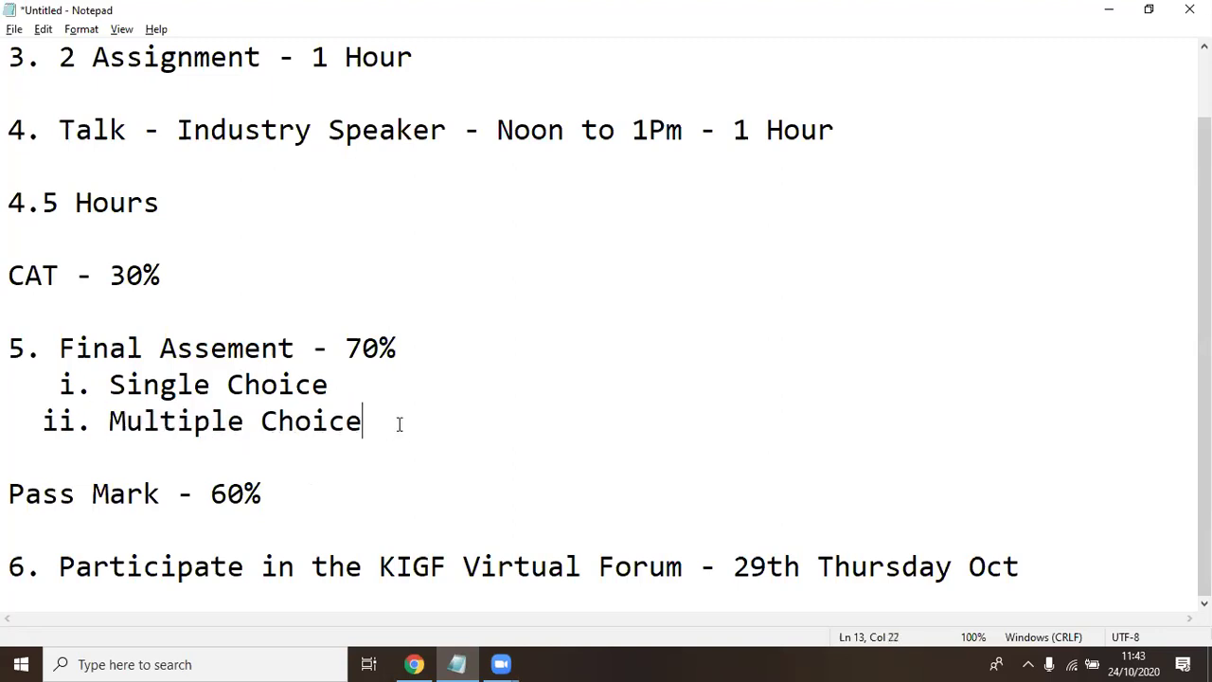
left_click_drag(403, 426, 107, 425)
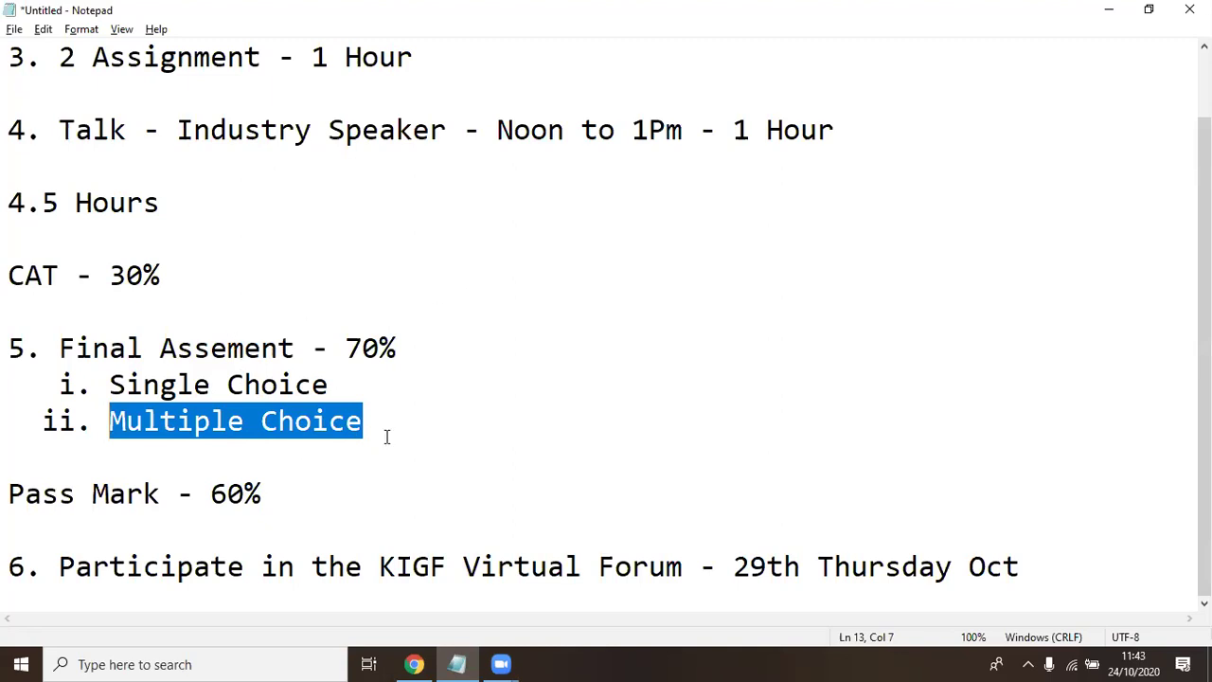
left_click(246, 494)
left_click(327, 491)
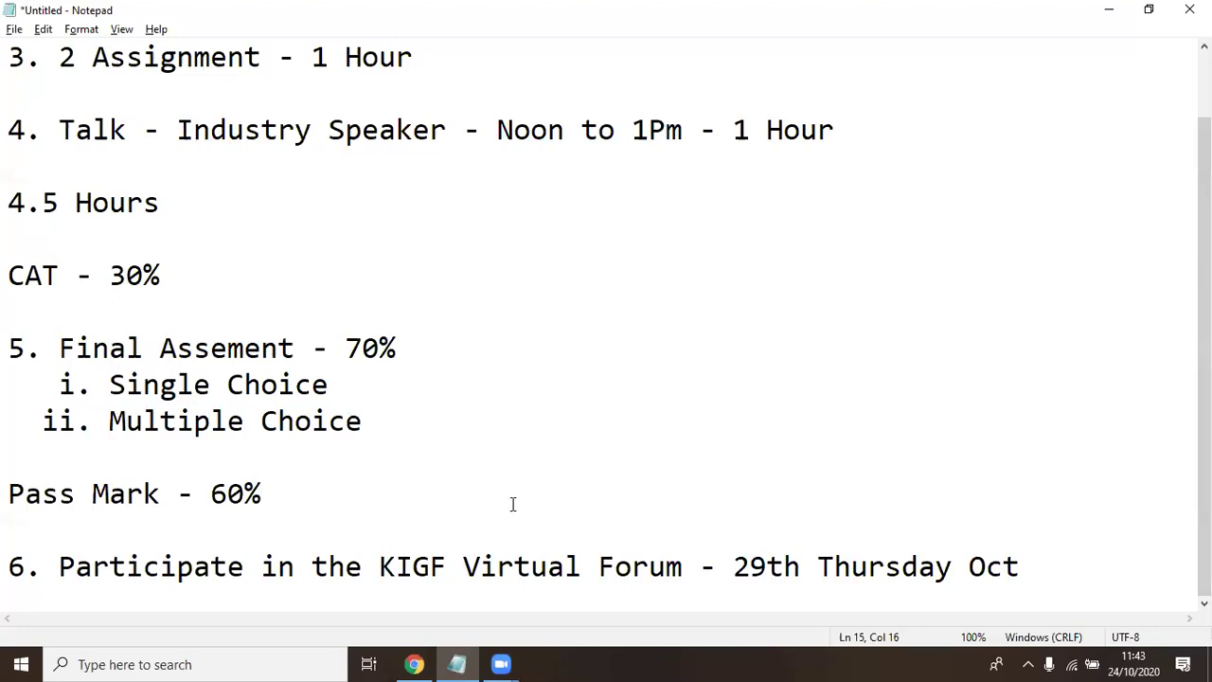
Scroll through the Final Quiz page, then glance back at the course summary notes
left_click(428, 660)
scroll(355, 383, "up", 2)
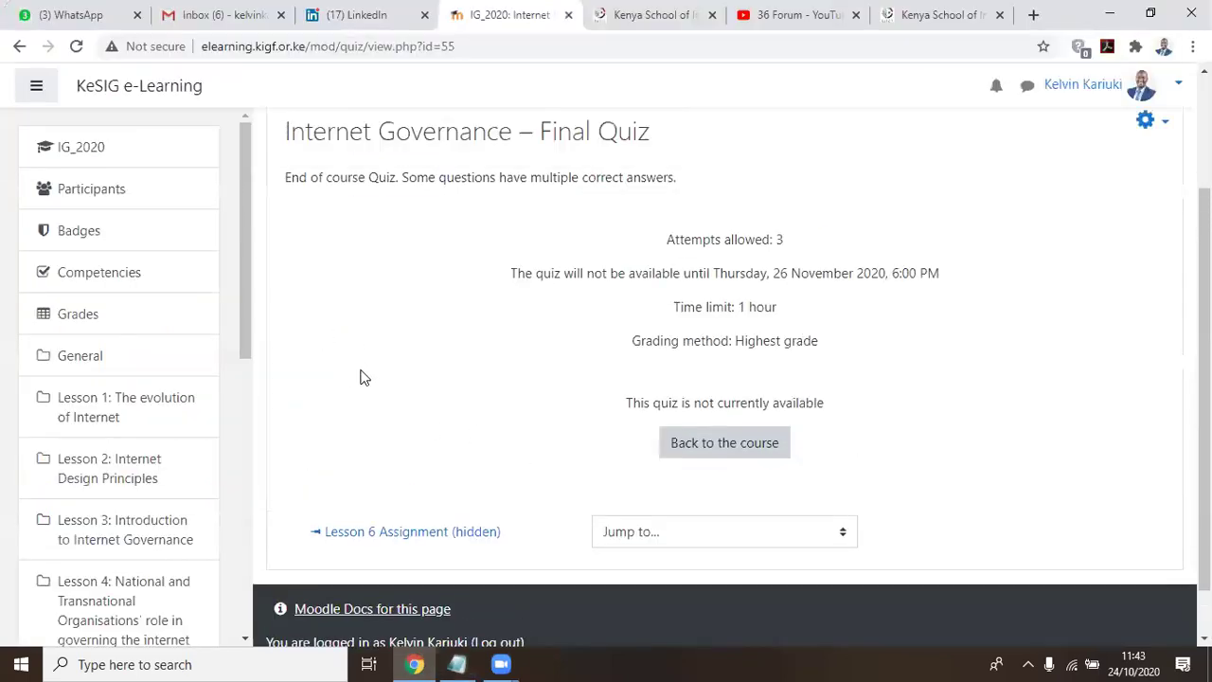
scroll(354, 385, "down", 1)
scroll(354, 386, "up", 3)
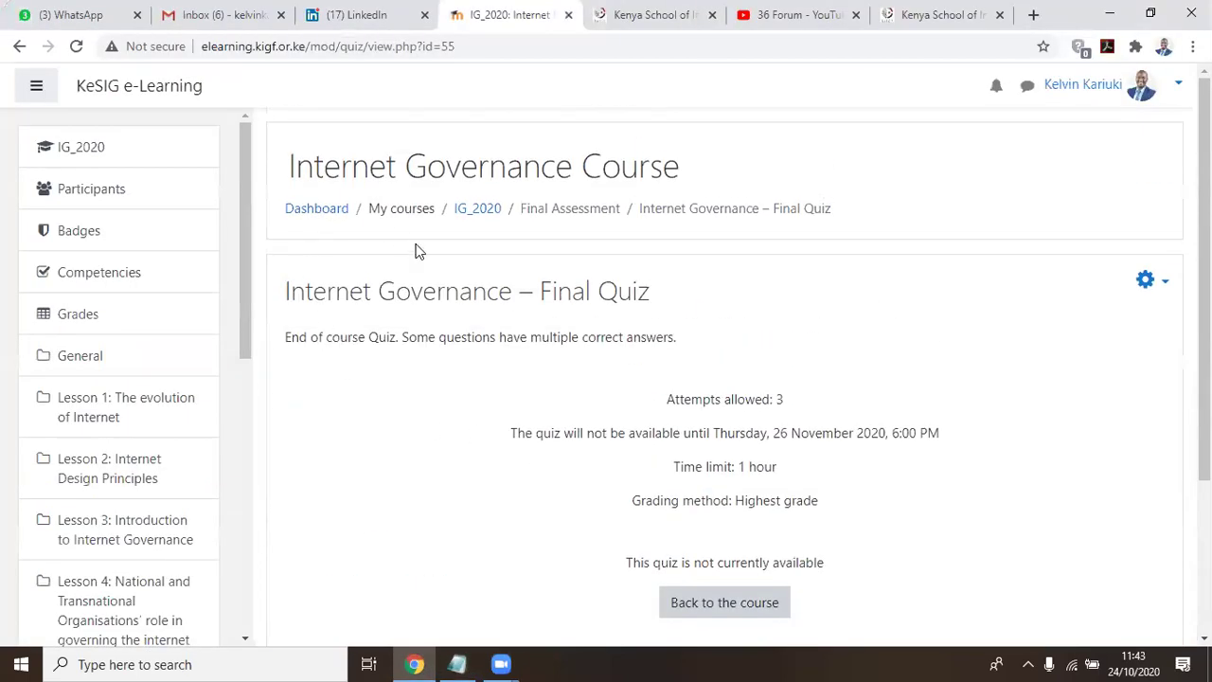
scroll(482, 270, "down", 3)
scroll(481, 265, "up", 3)
left_click(456, 663)
scroll(263, 208, "up", 1)
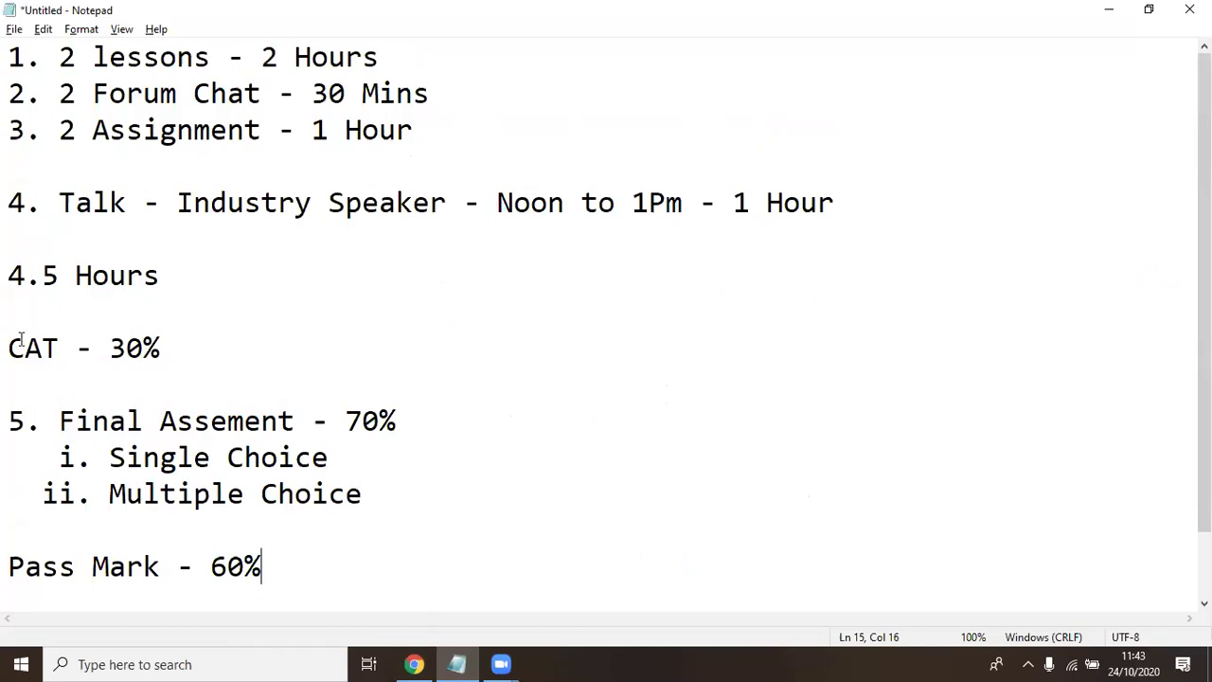
Reopen Internet Governance – Final Quiz from the IG_2020 course's Final Assessment section
left_click(412, 663)
left_click(103, 169)
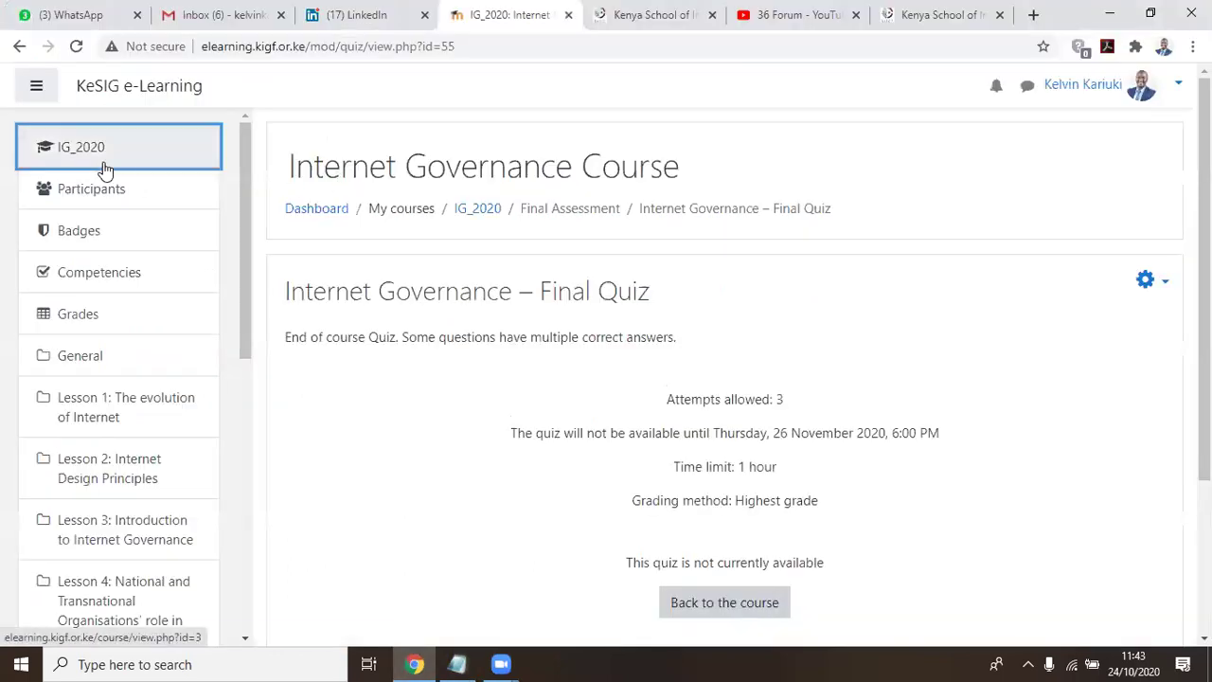
scroll(554, 284, "down", 4)
scroll(549, 288, "down", 10)
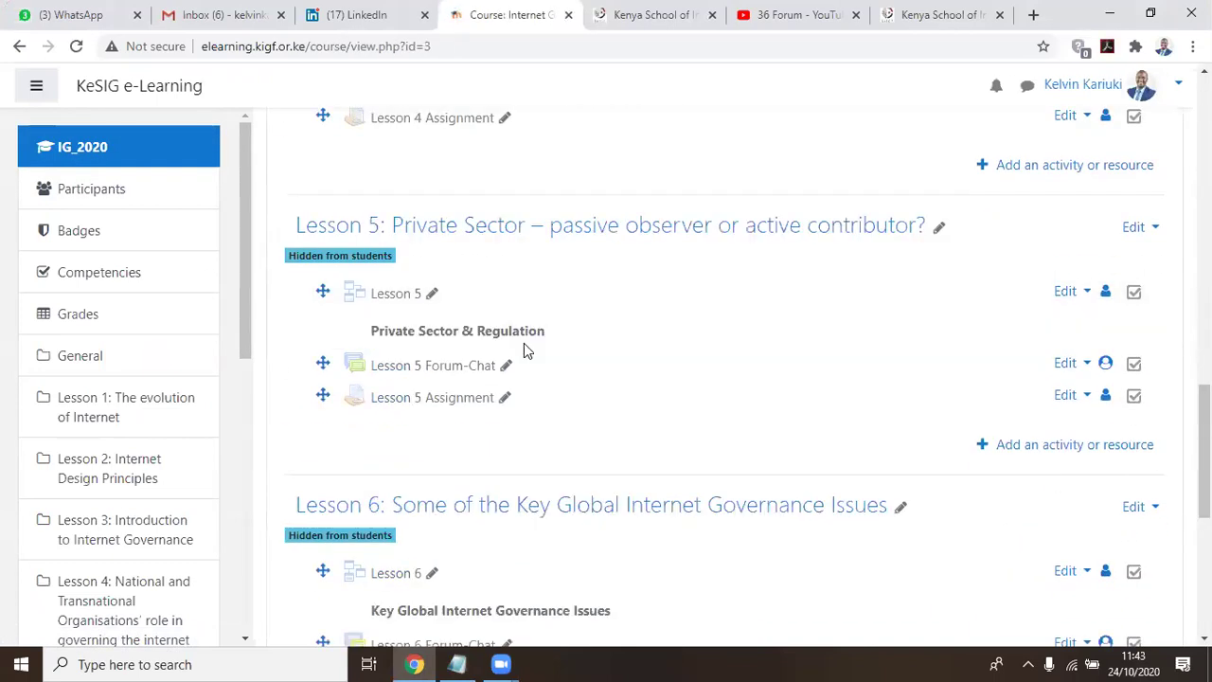
scroll(524, 349, "down", 5)
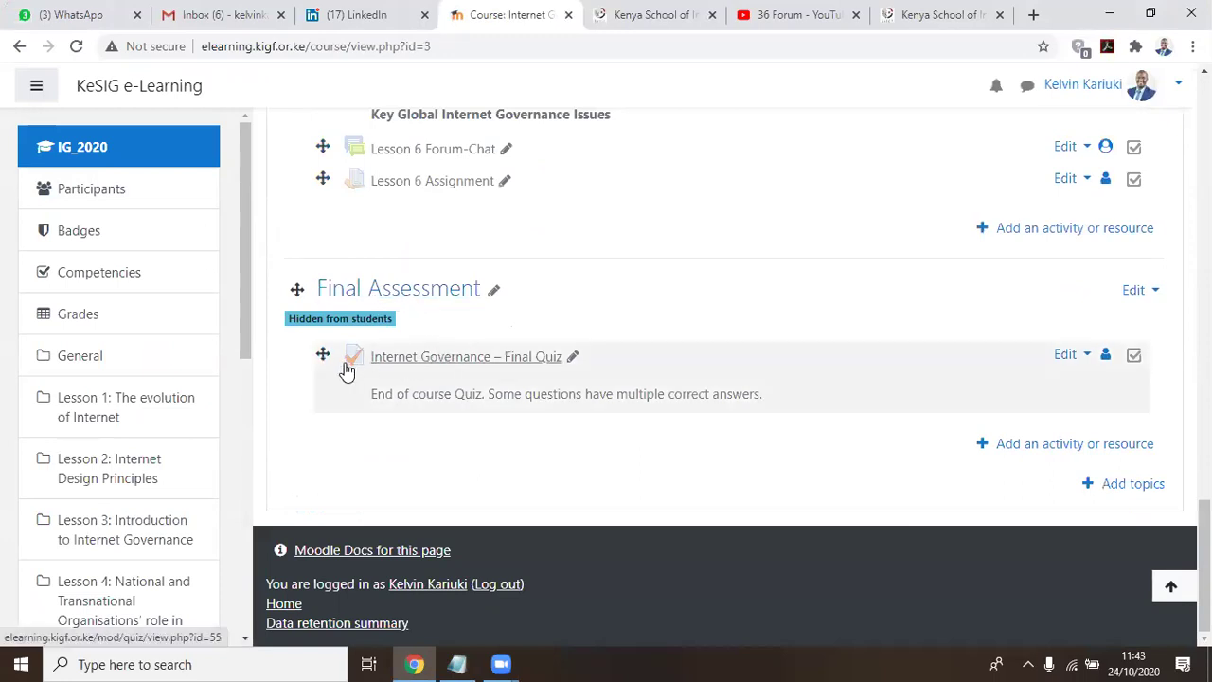
left_click(458, 356)
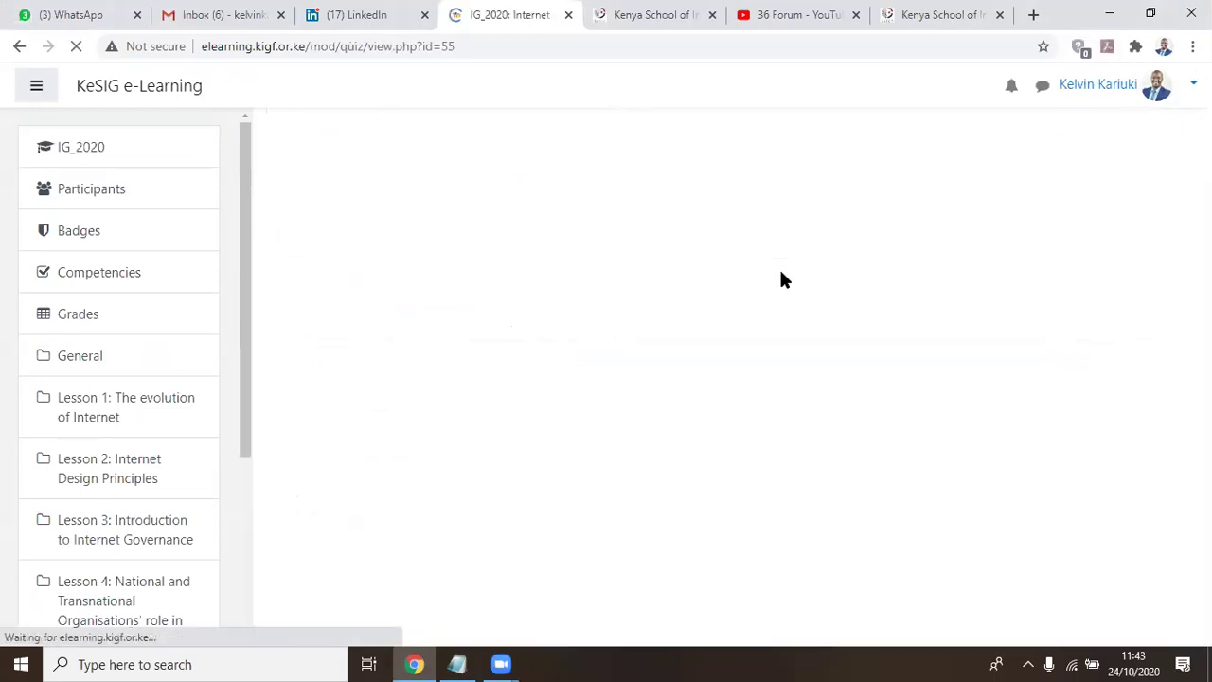
scroll(780, 271, "down", 2)
scroll(781, 279, "down", 1)
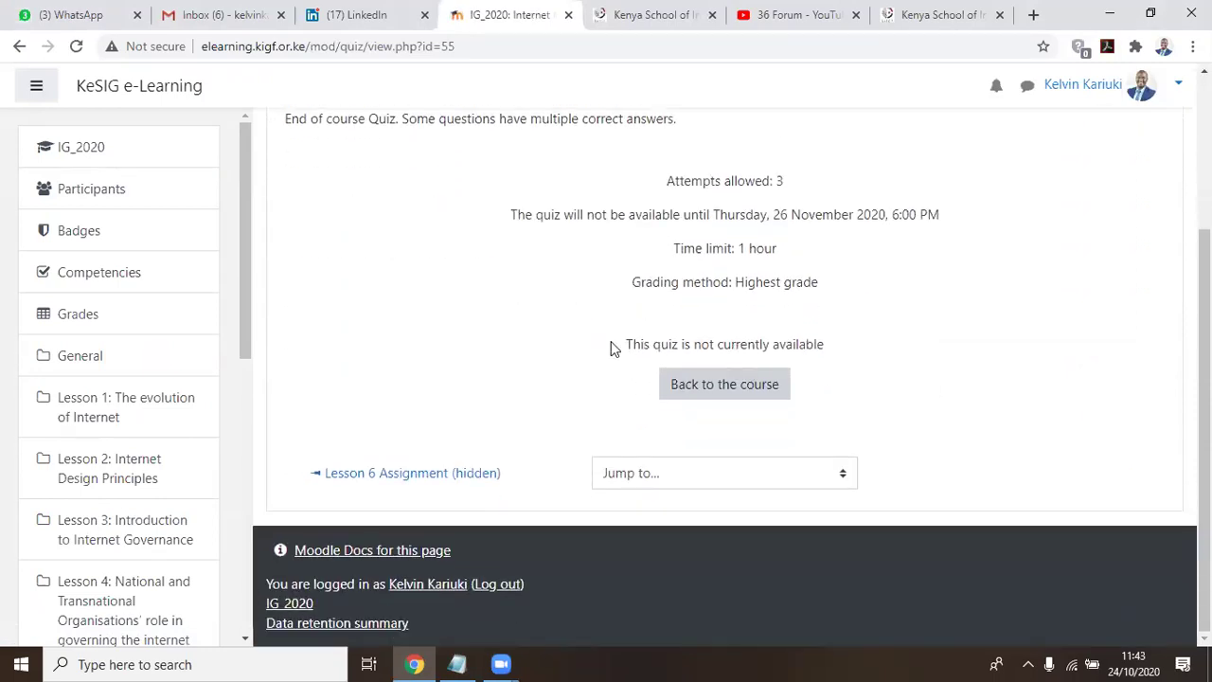
Highlight the quiz-unavailable notice, then go to IG_2020 and the Kenya School of Internet Governance tab
left_click_drag(611, 341, 1001, 336)
scroll(544, 279, "up", 1)
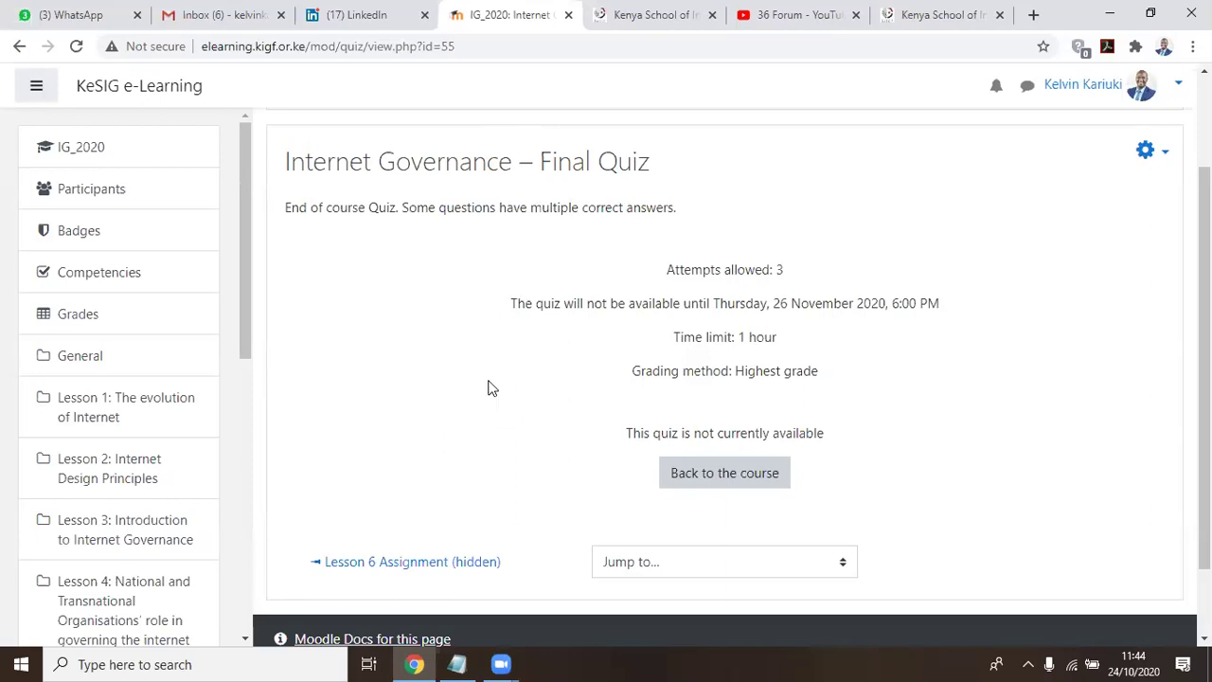
scroll(108, 325, "down", 4)
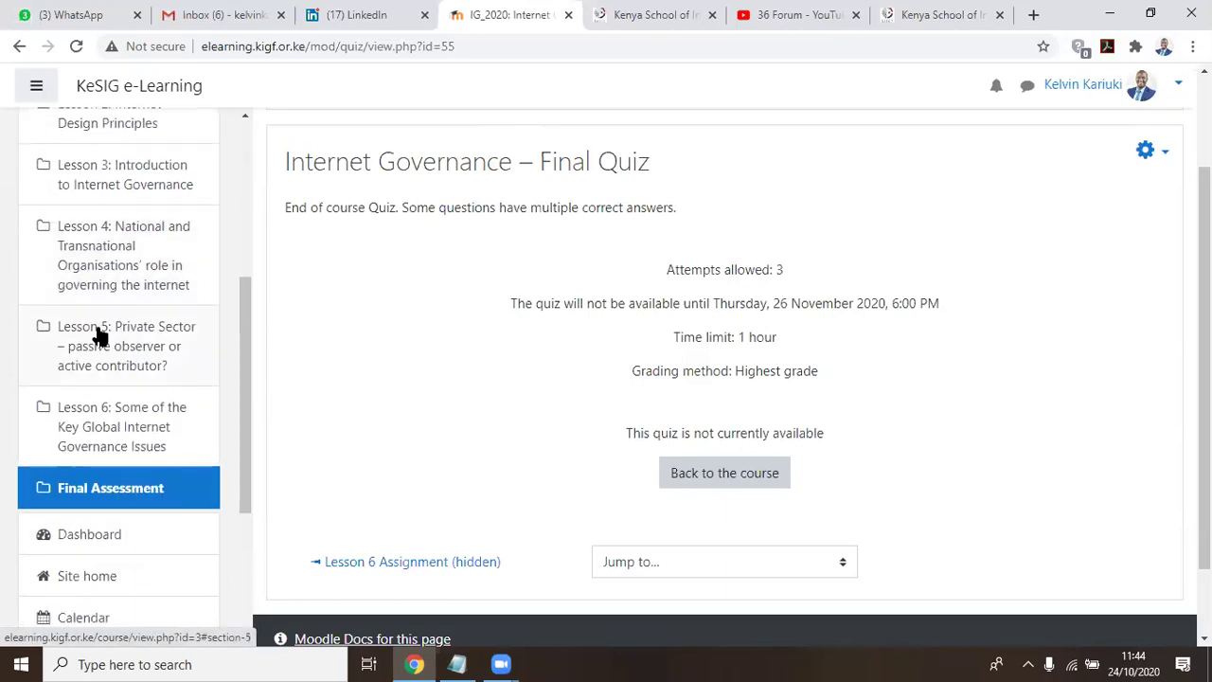
scroll(100, 335, "up", 1)
scroll(100, 335, "up", 3)
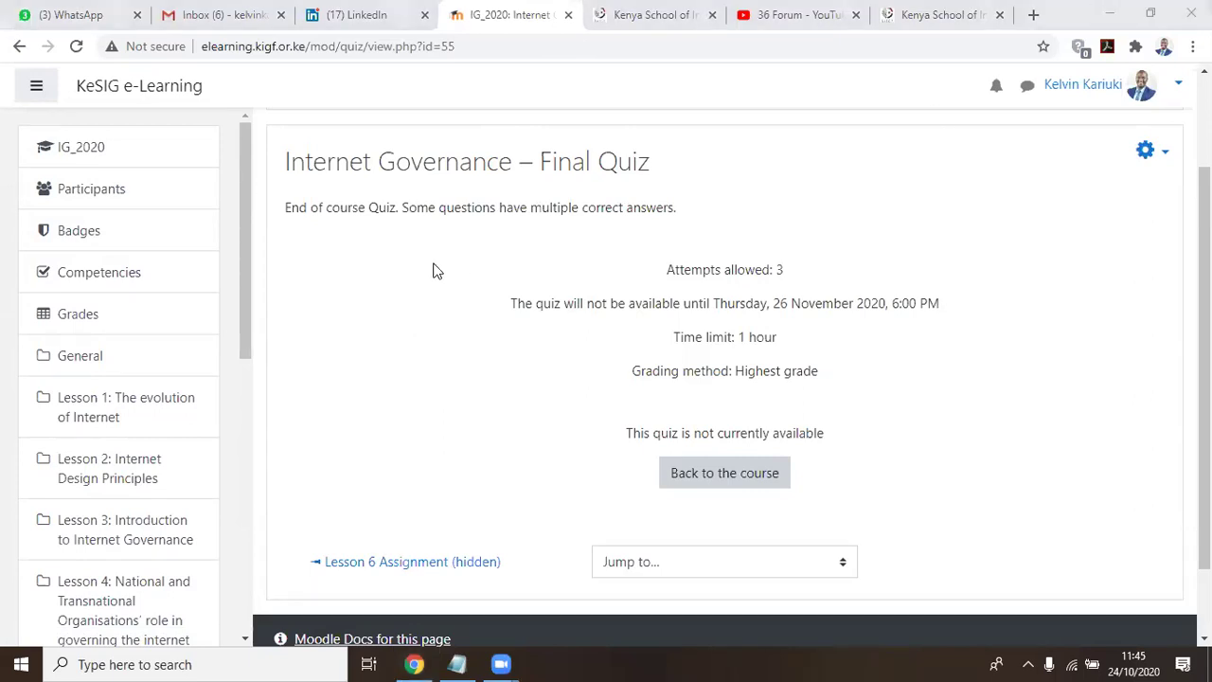
left_click(83, 158)
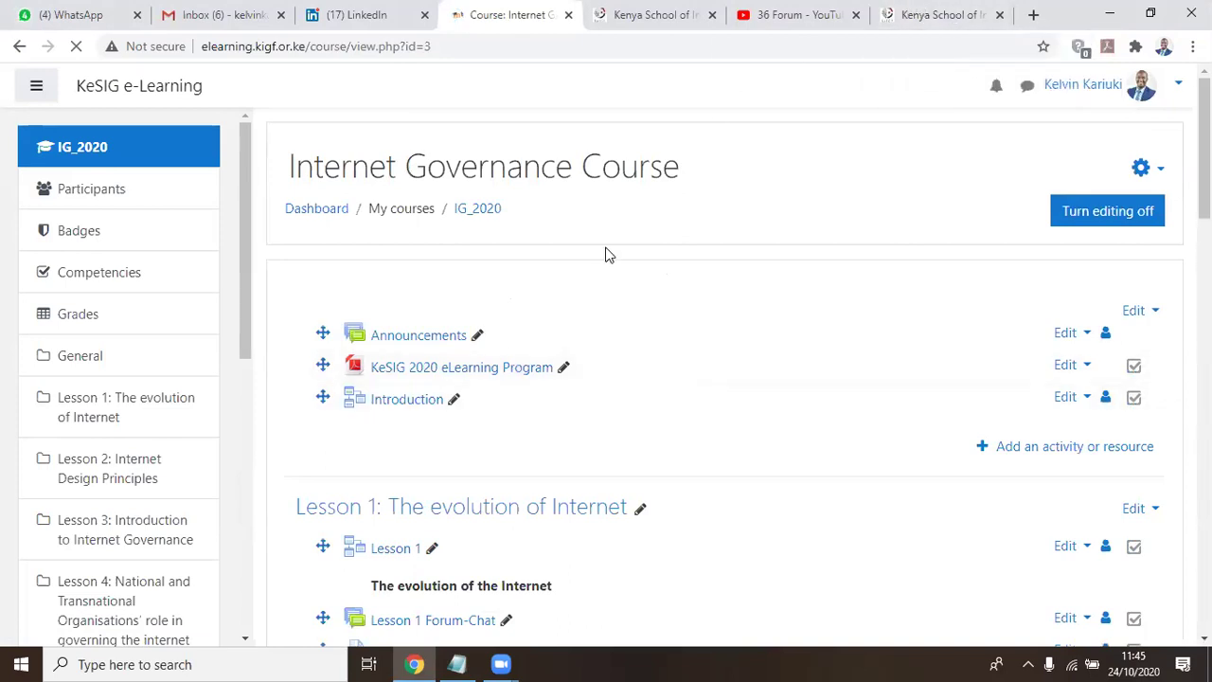
left_click(955, 12)
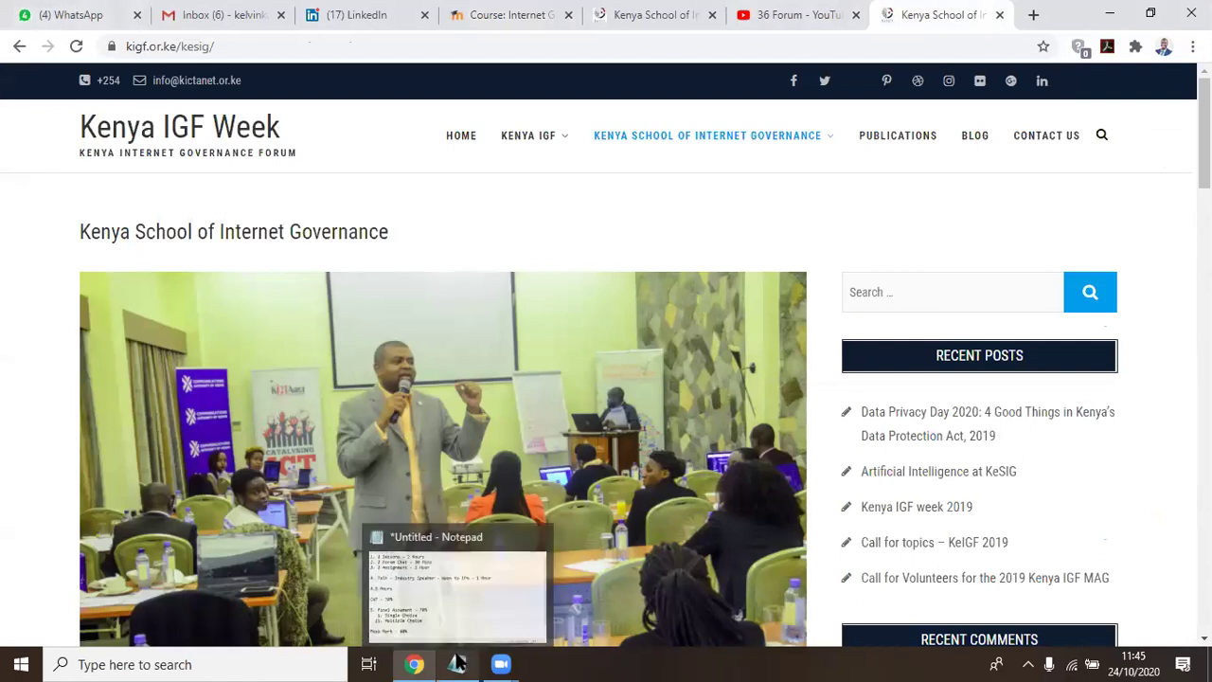
Glance over the course summary notes in Notepad
left_click(456, 663)
scroll(251, 360, "down", 1)
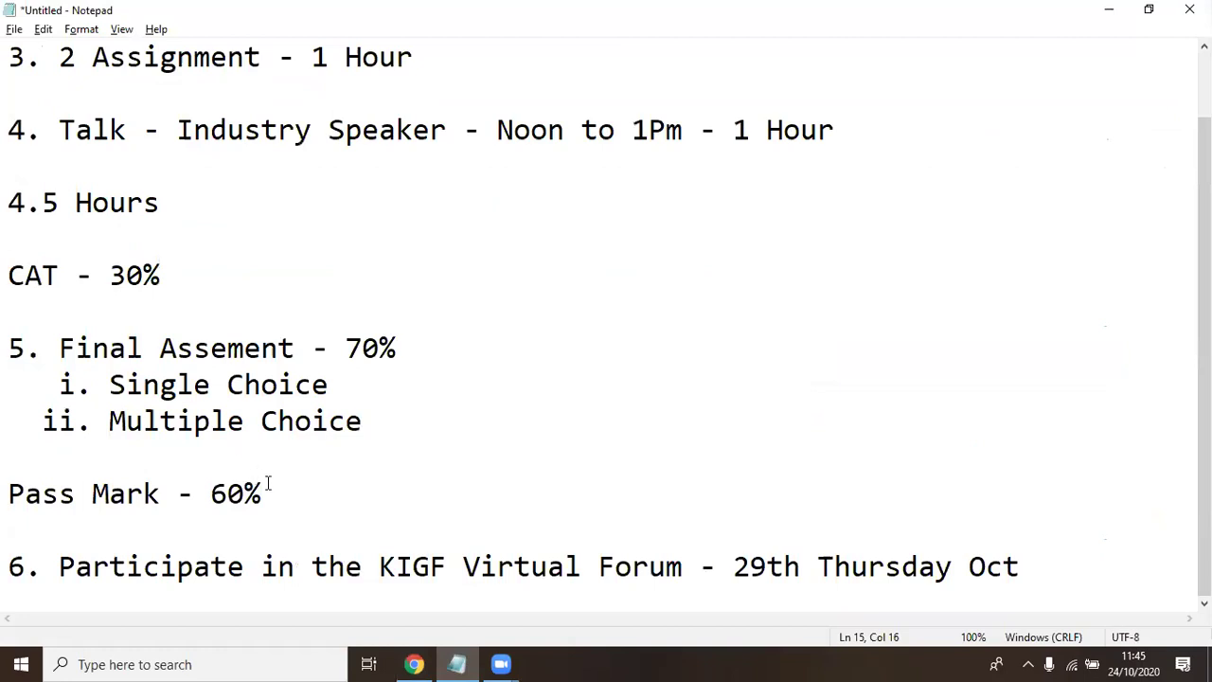
scroll(398, 337, "up", 1)
scroll(379, 341, "down", 1)
left_click(414, 664)
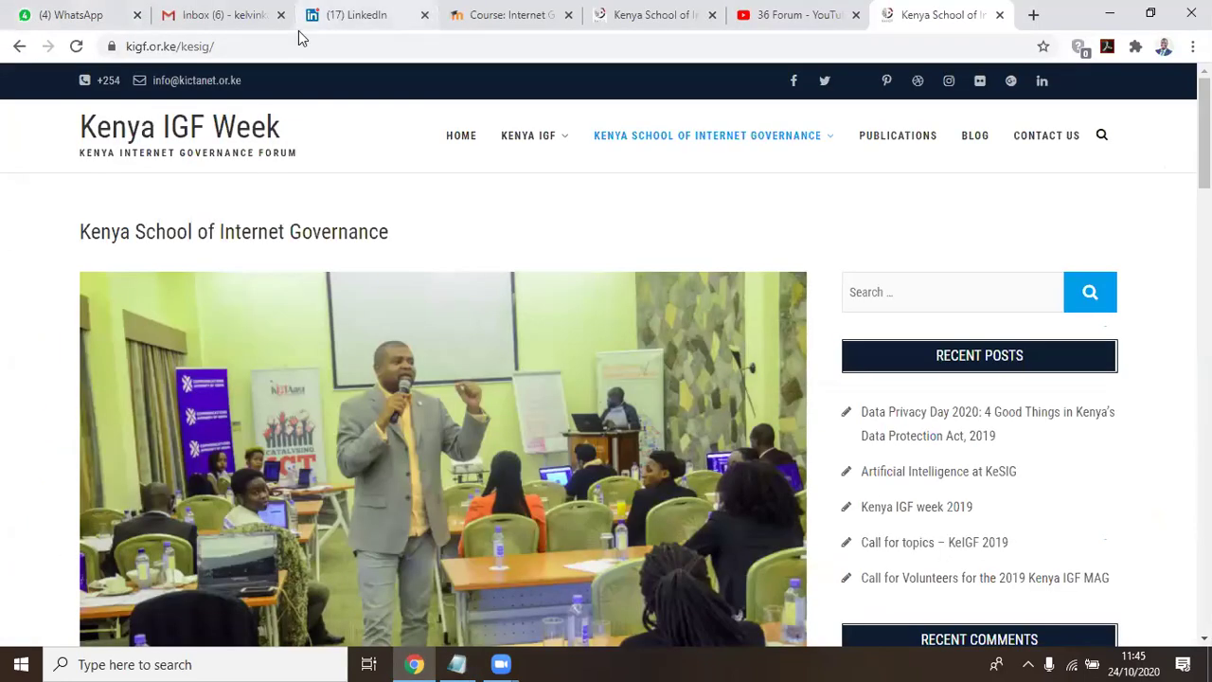
left_click(302, 27)
scroll(307, 308, "up", 1)
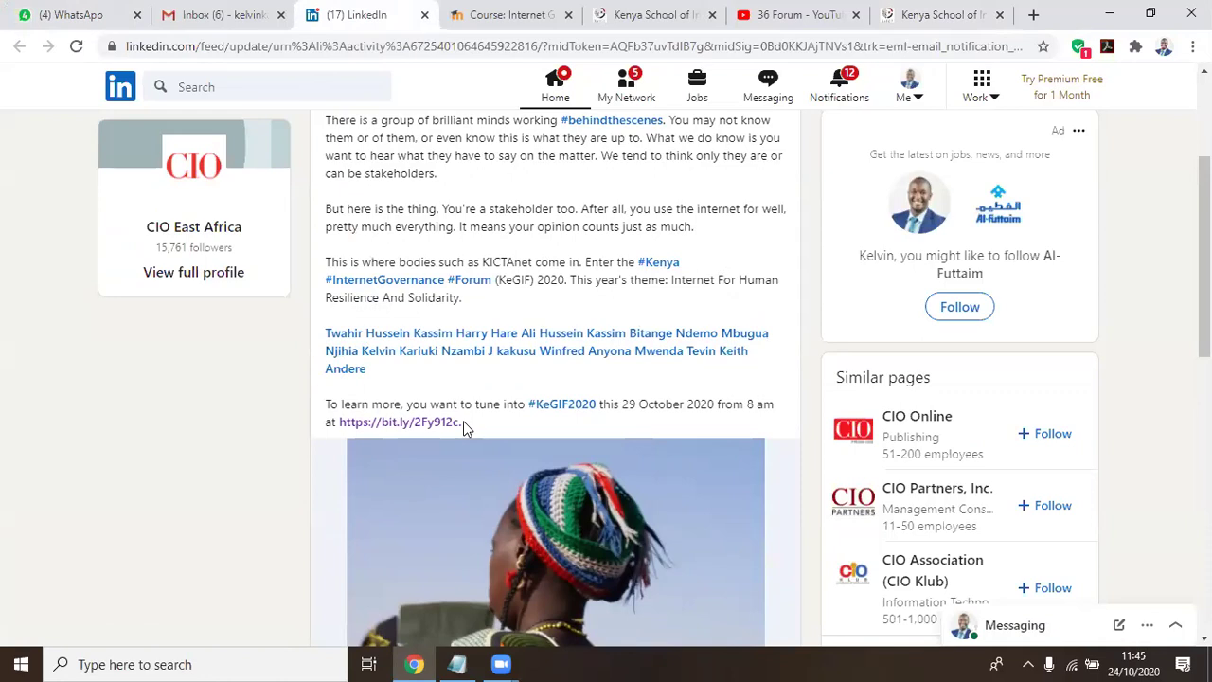
left_click_drag(463, 424, 339, 424)
key("ctrl+c")
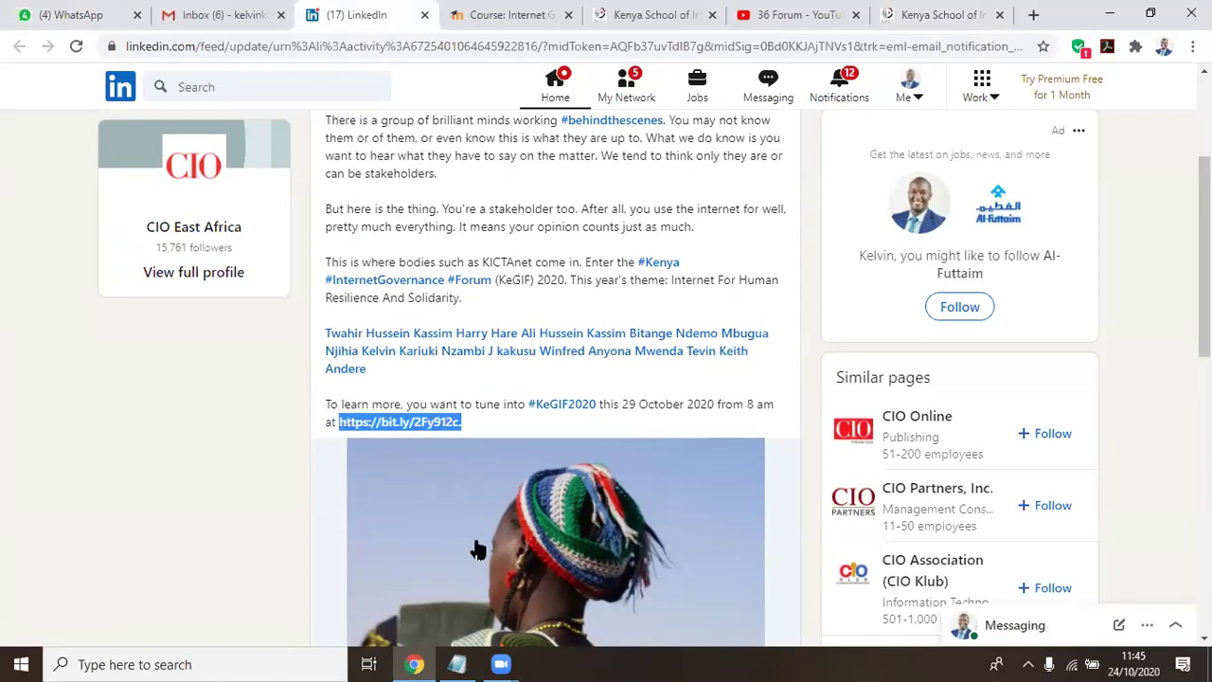
left_click(457, 663)
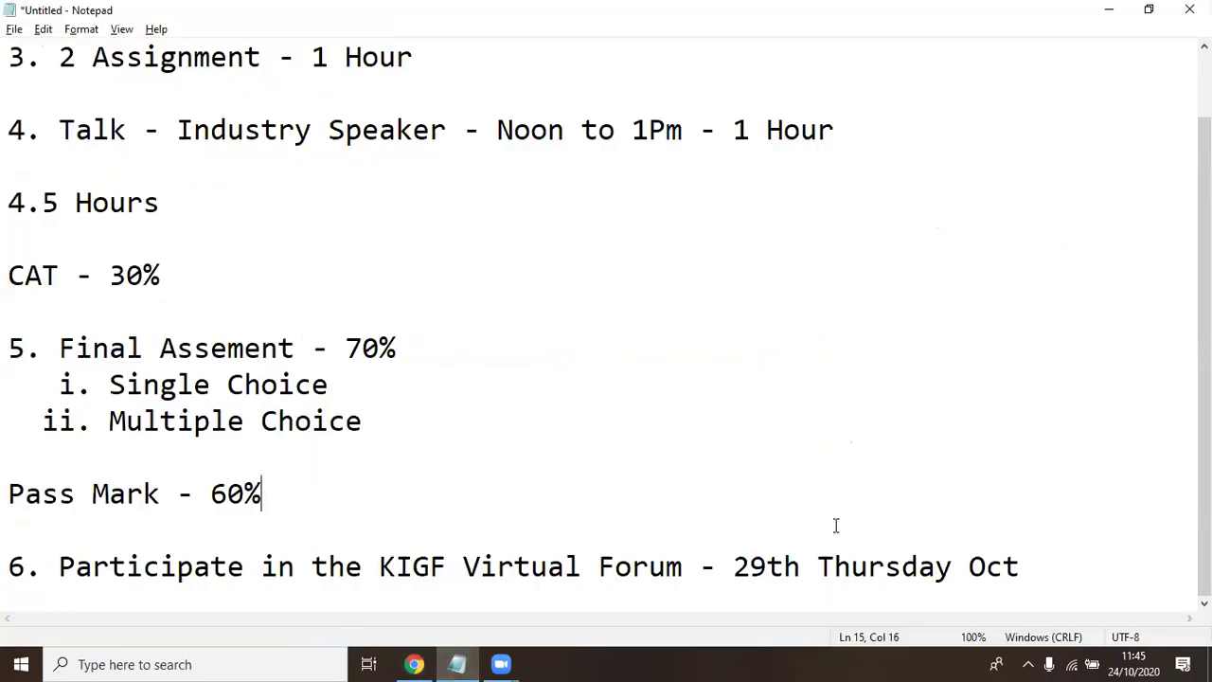
left_click(1020, 553)
type("\\")
key("BackSpace")
key("Return")
key("Tab")
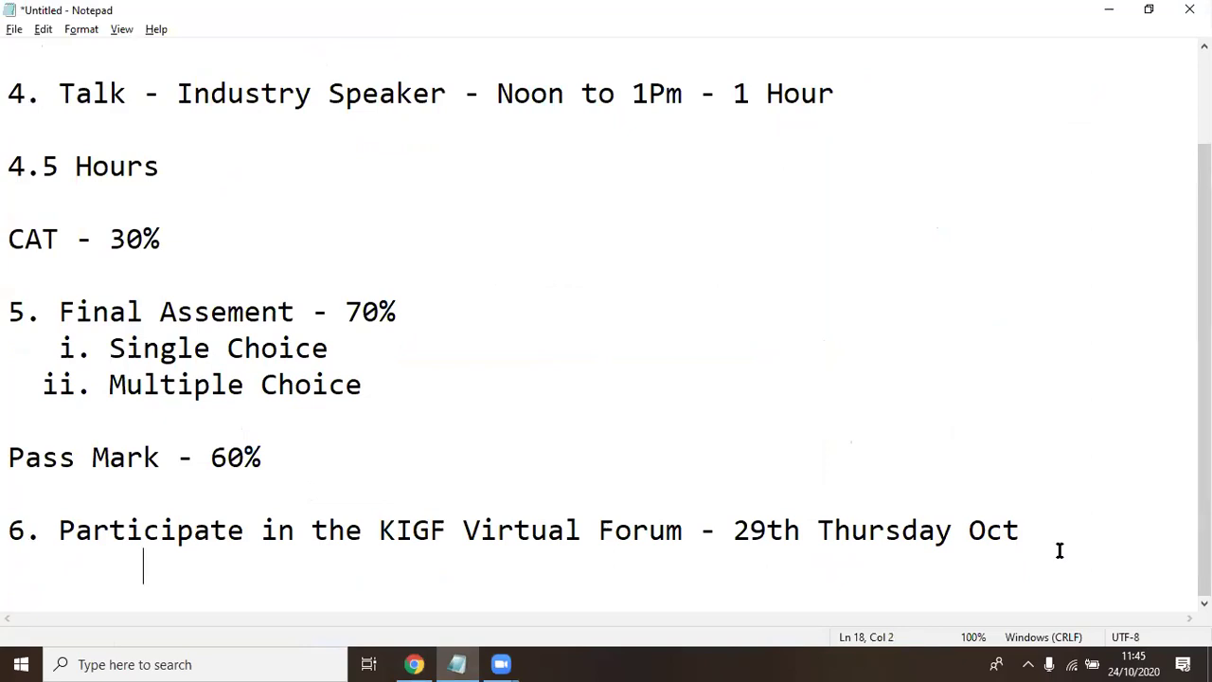
key("ctrl+v")
key("Return")
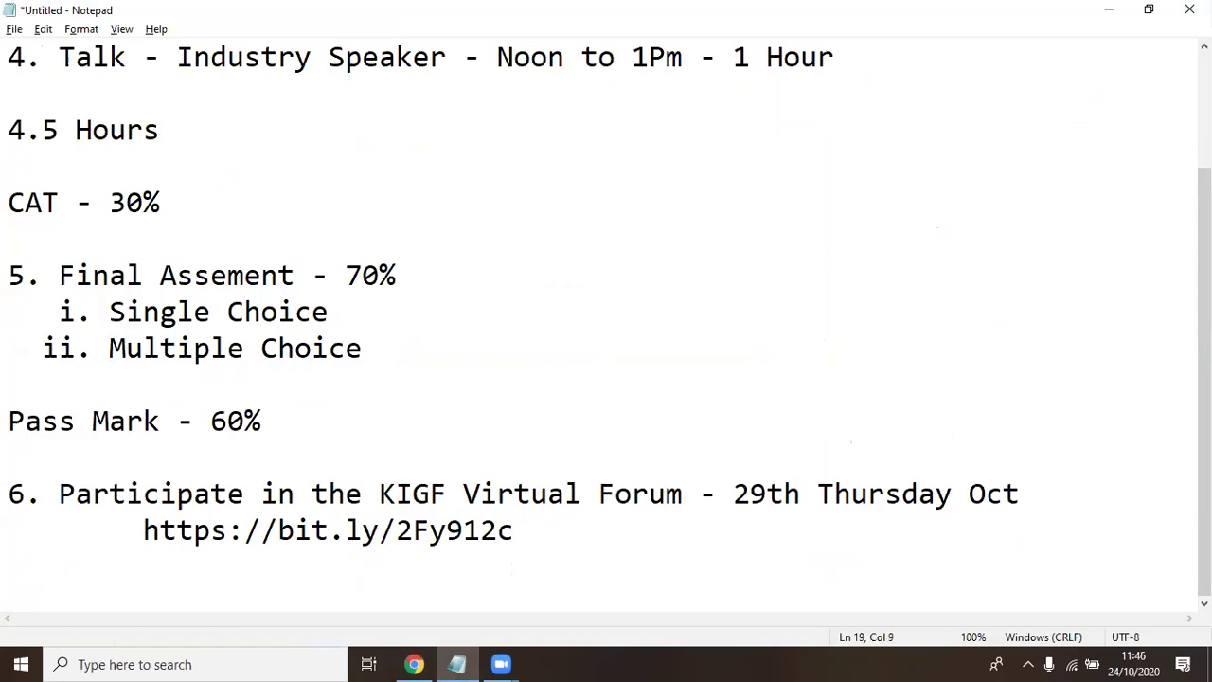
type("@kictanet")
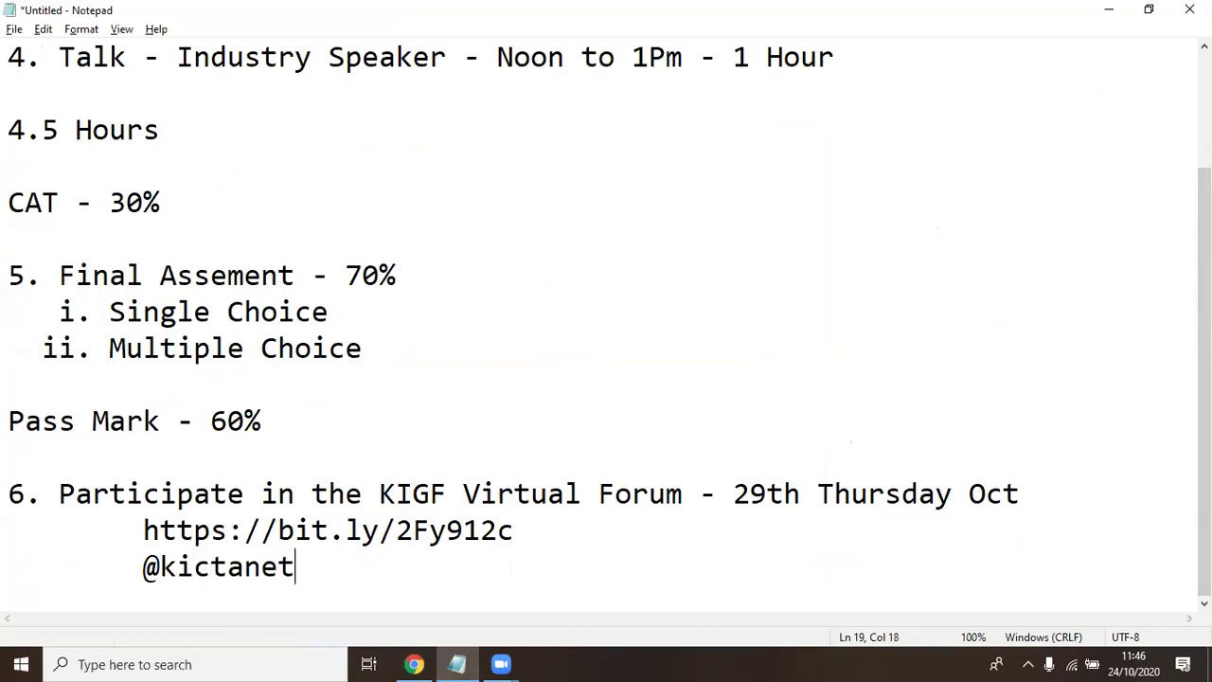
key("Return")
key("BackSpace")
type("#")
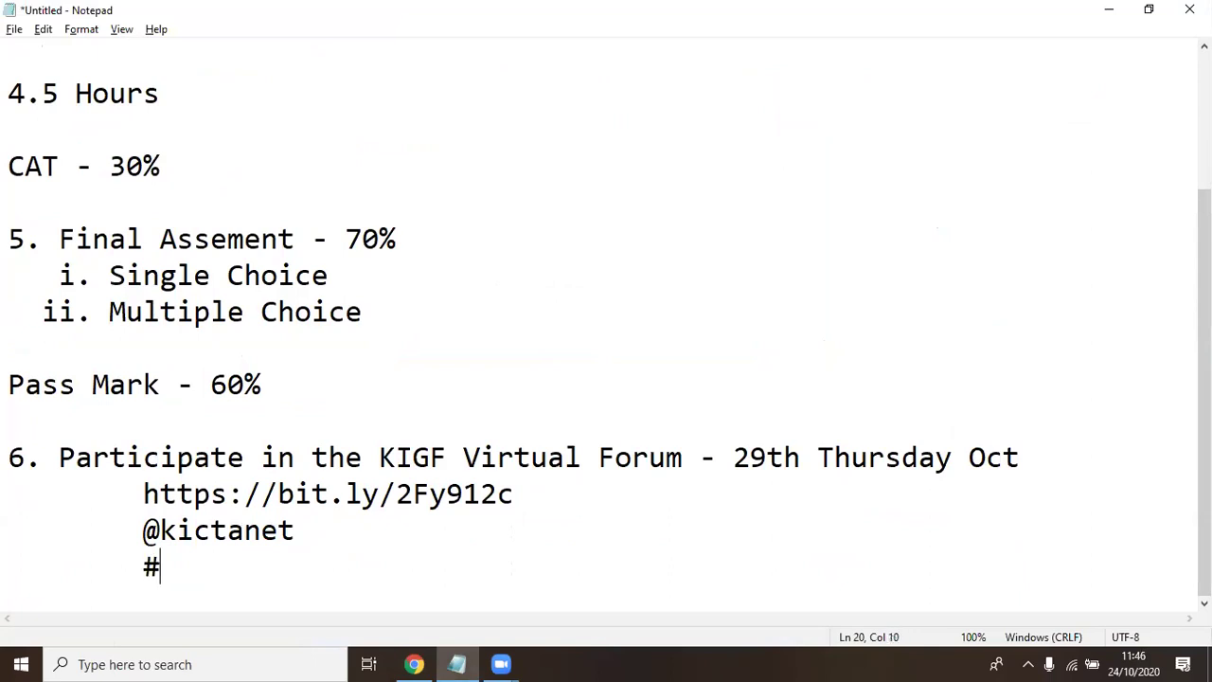
type("Ke")
type("IGF")
key("Return")
key("Tab")
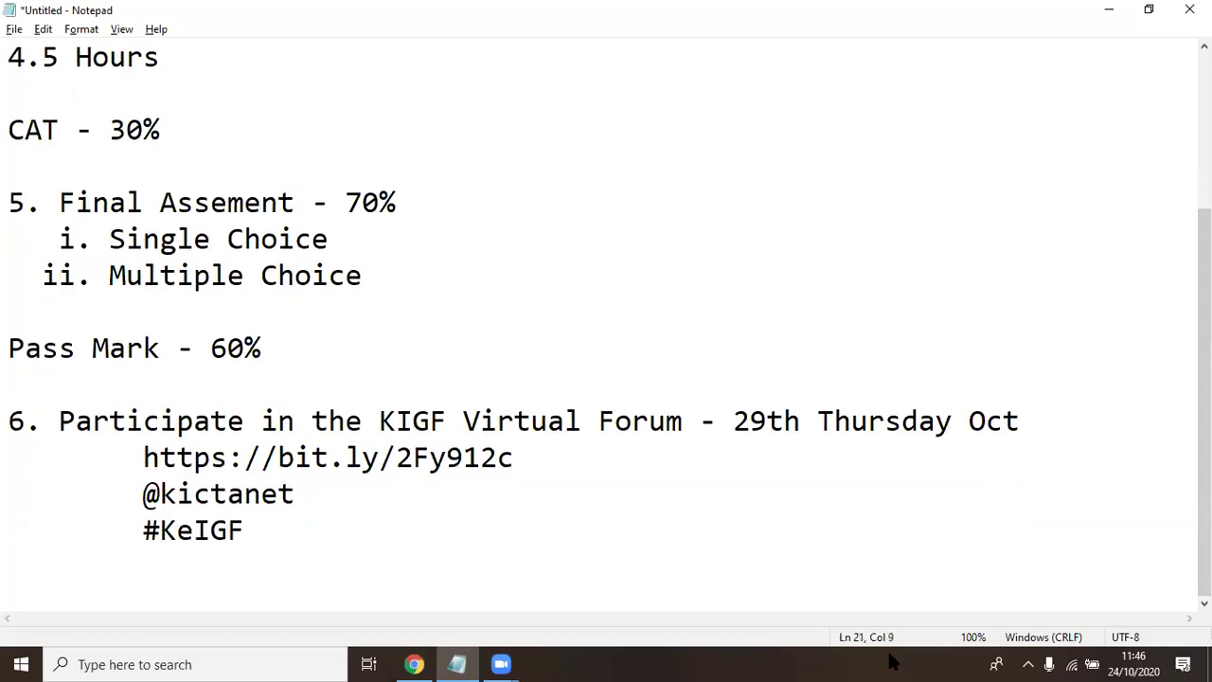
left_click(251, 526)
type("2020")
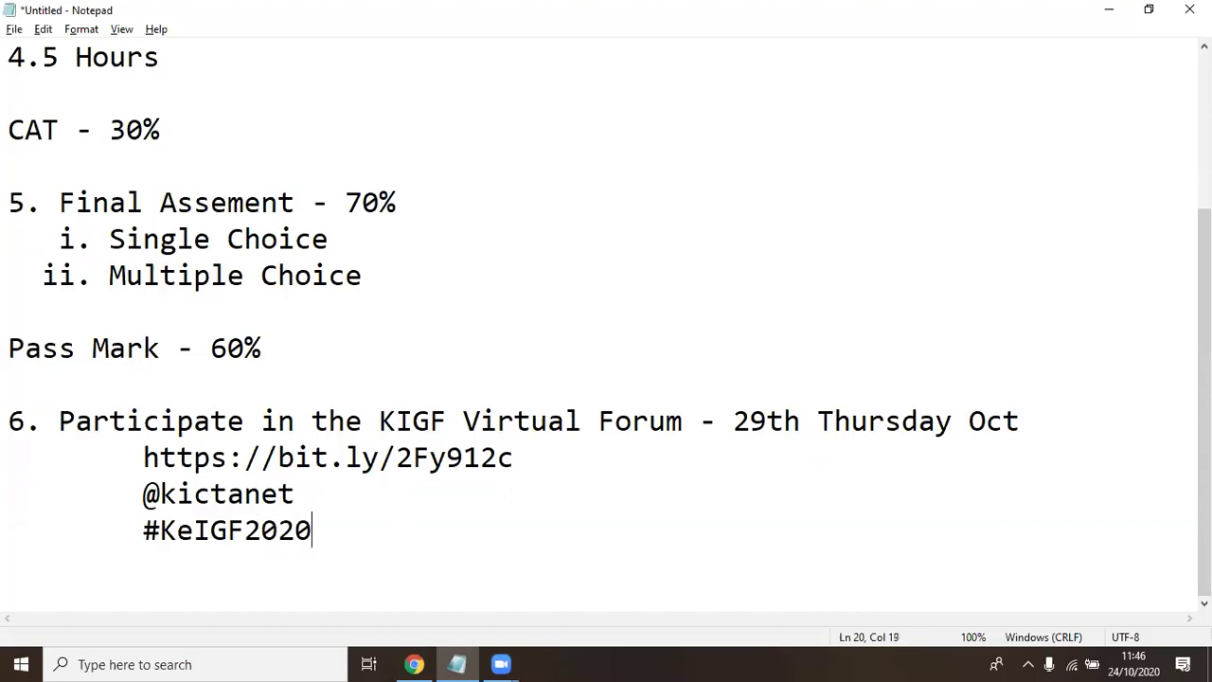
Scroll CIO East Africa's KeGIF 2020 LinkedIn post back to the top and open a new tab
left_click(414, 662)
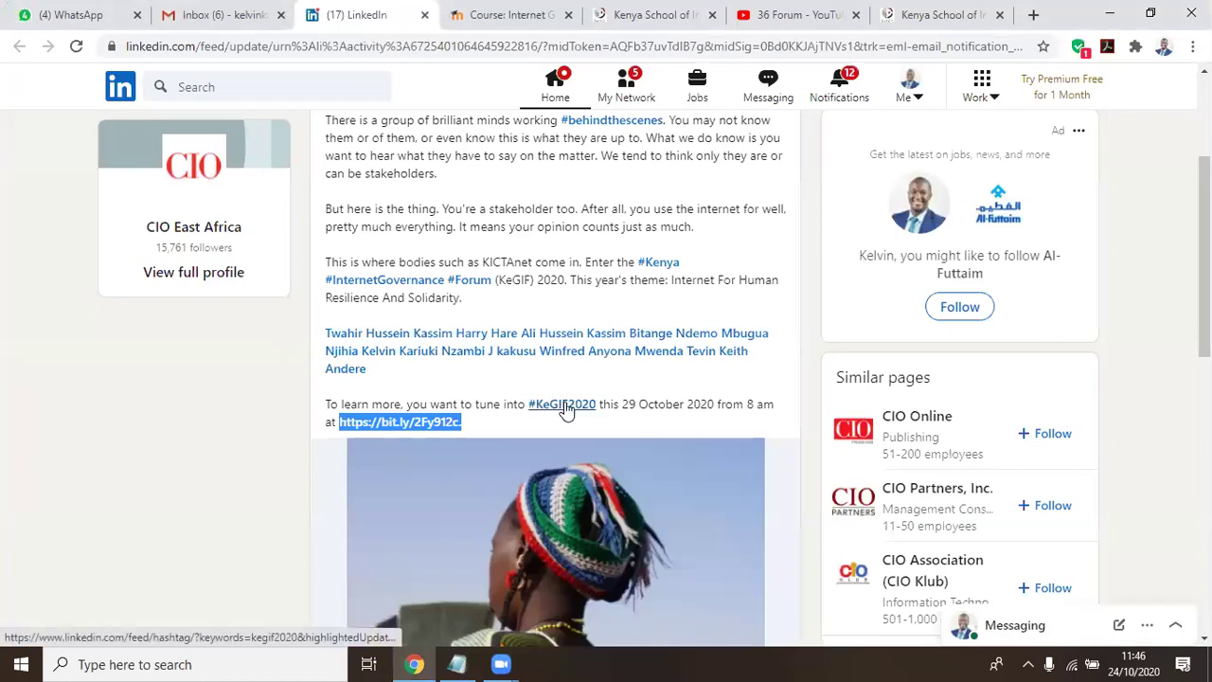
scroll(445, 289, "up", 1)
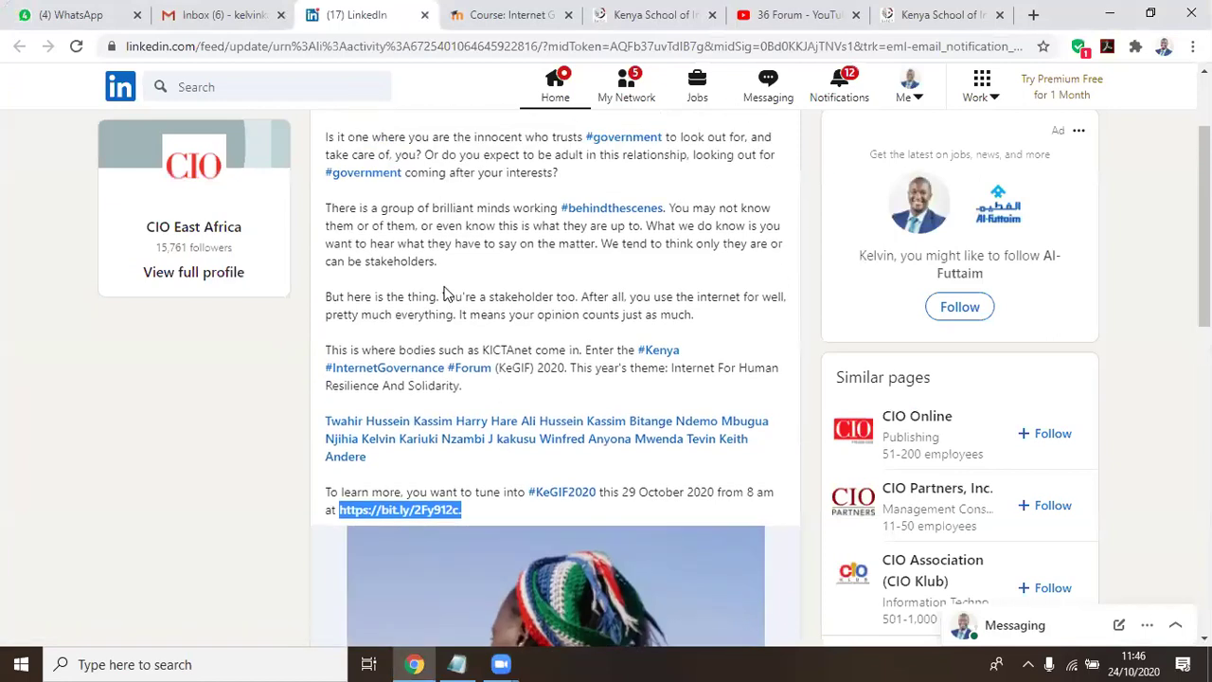
scroll(445, 294, "up", 1)
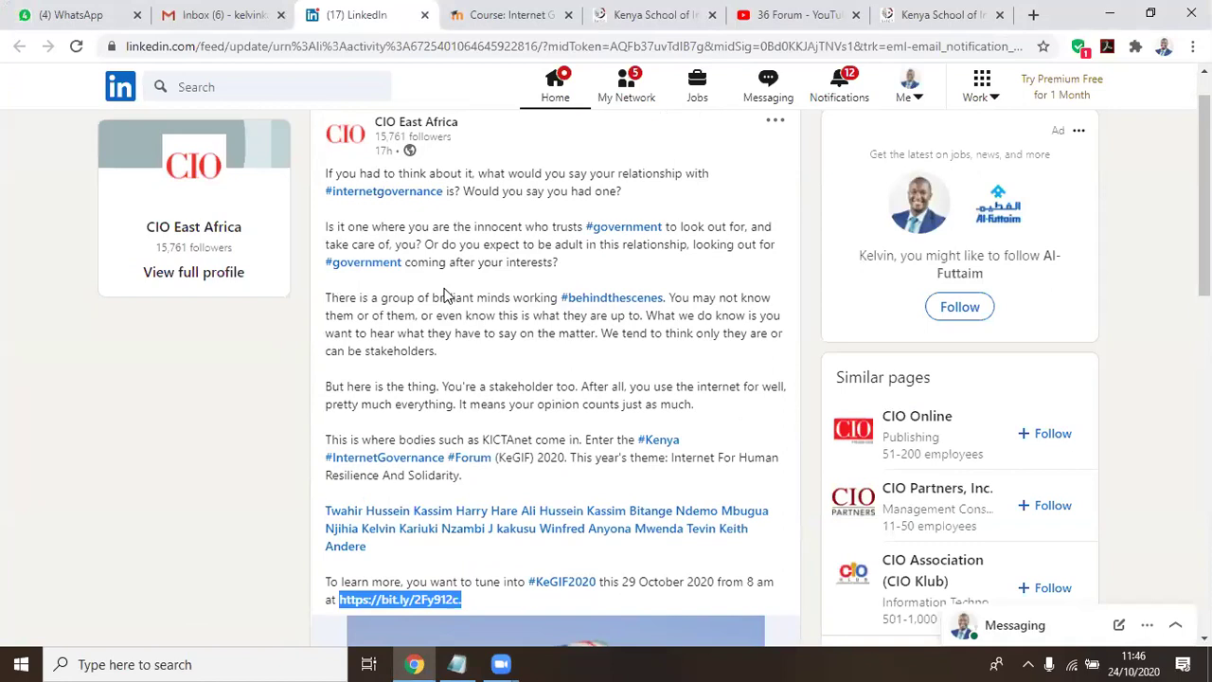
left_click(1034, 15)
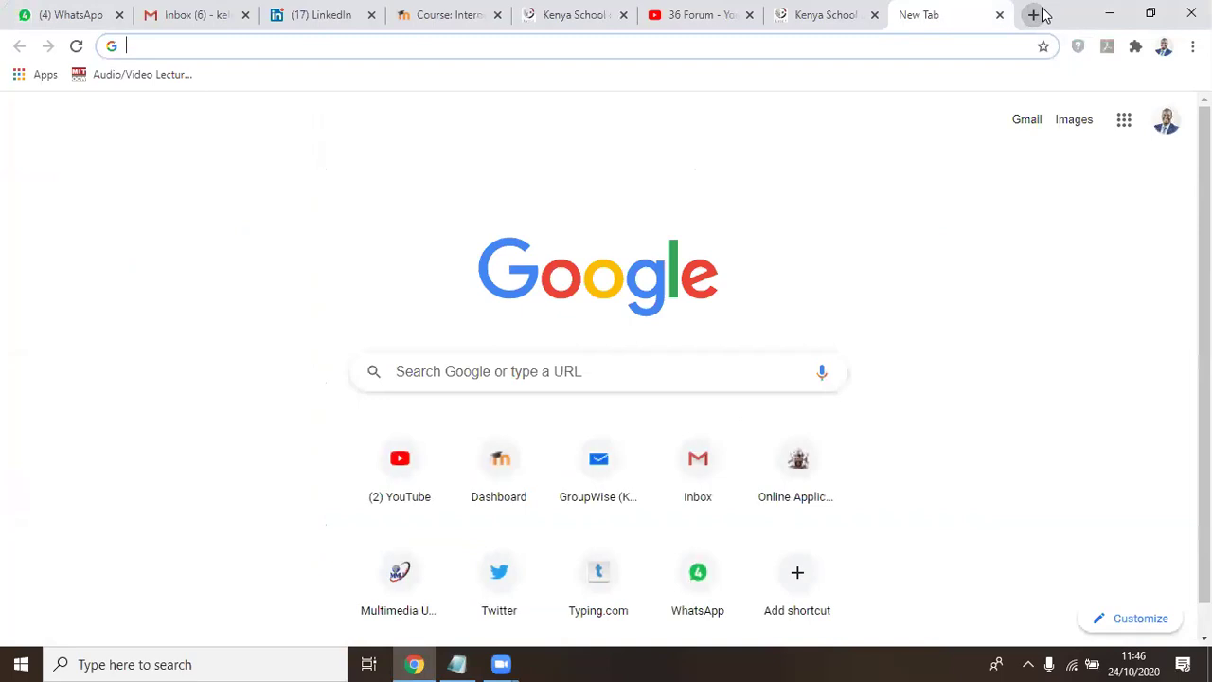
type("twi")
key("Return")
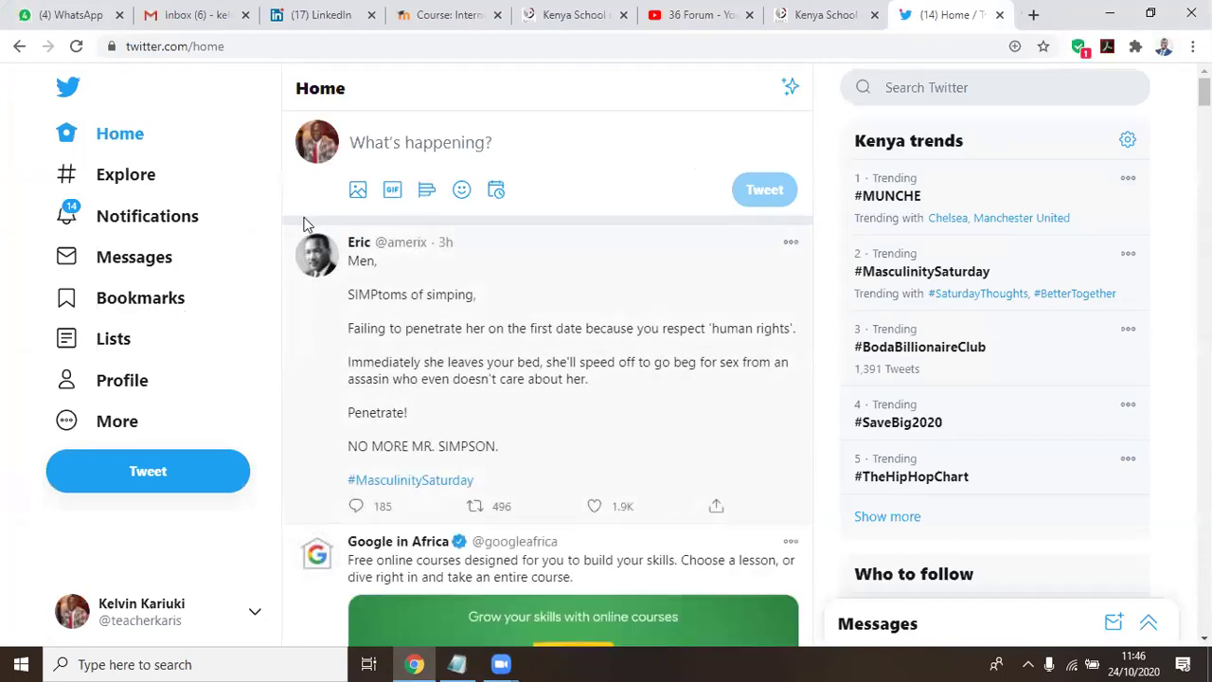
left_click(407, 143)
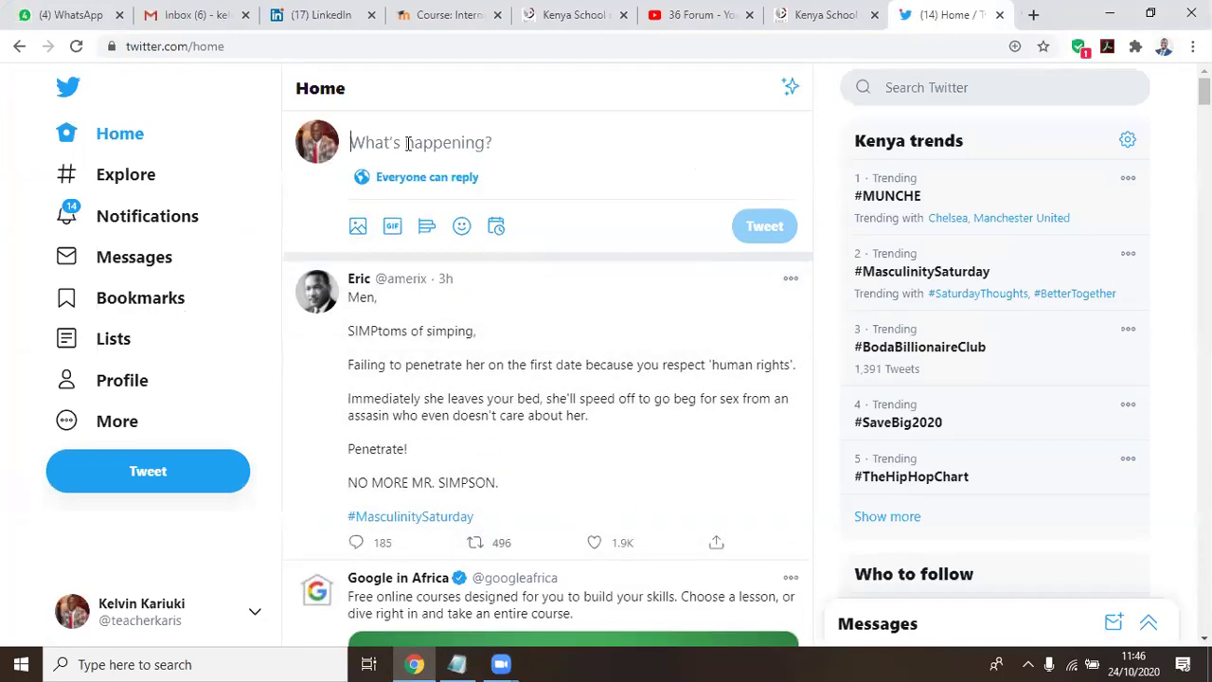
type("@kic")
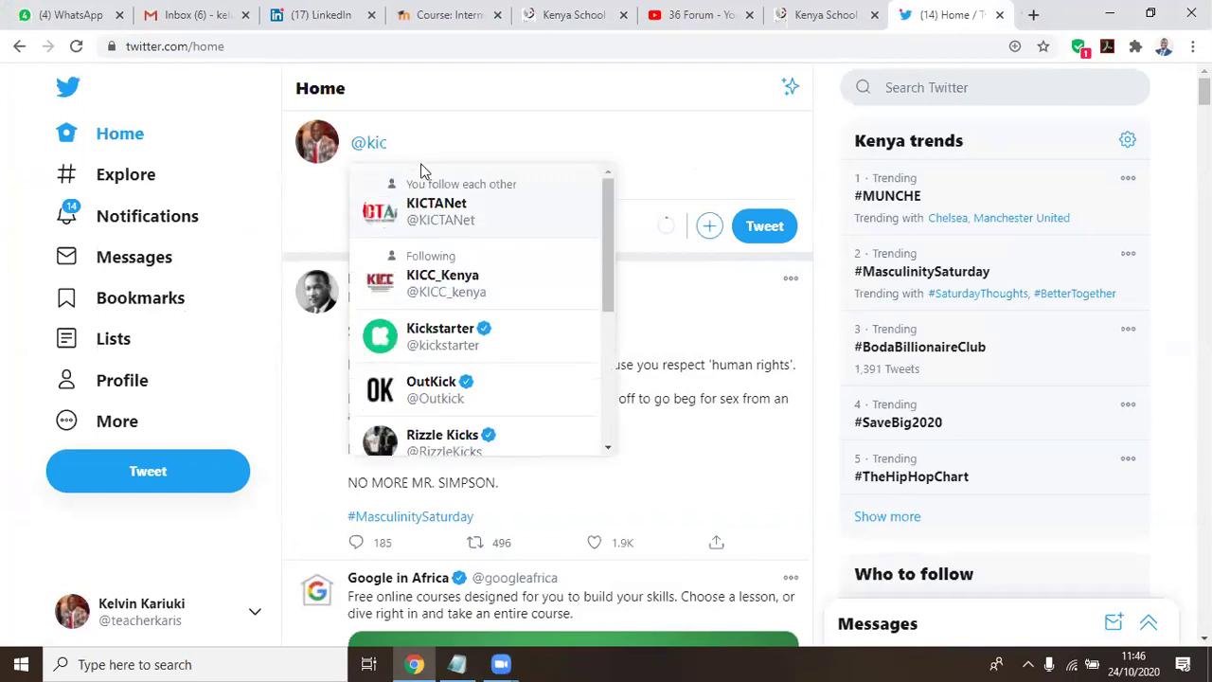
left_click(438, 216)
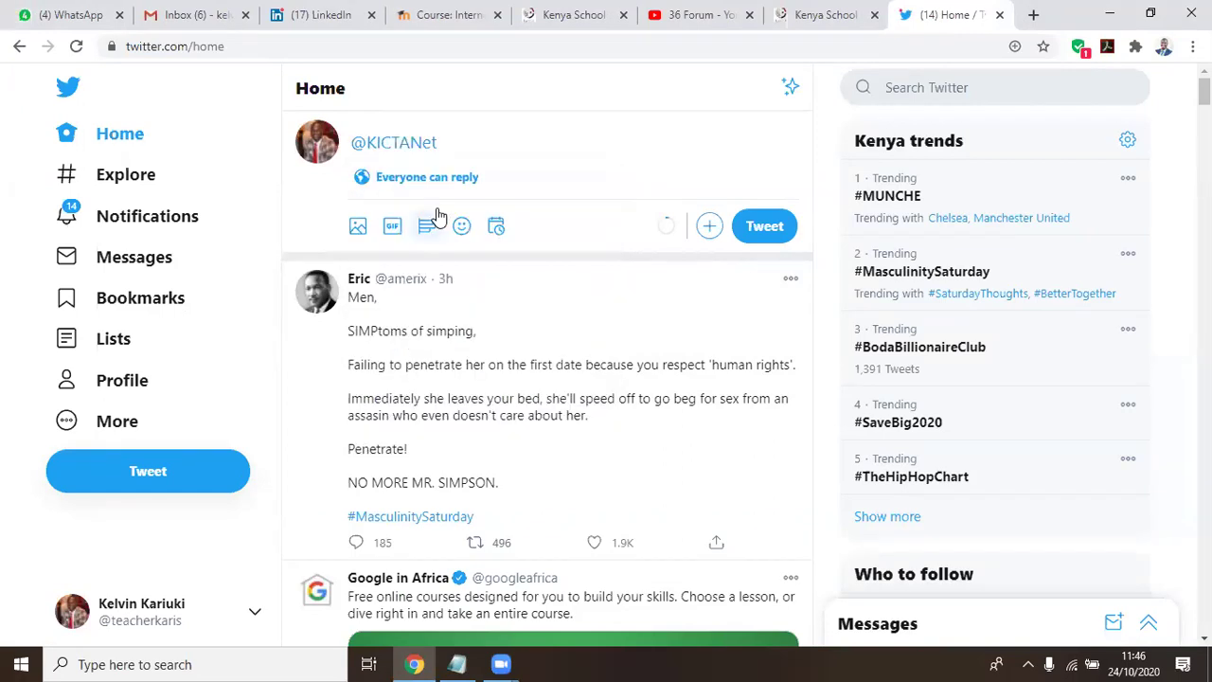
type("@wal")
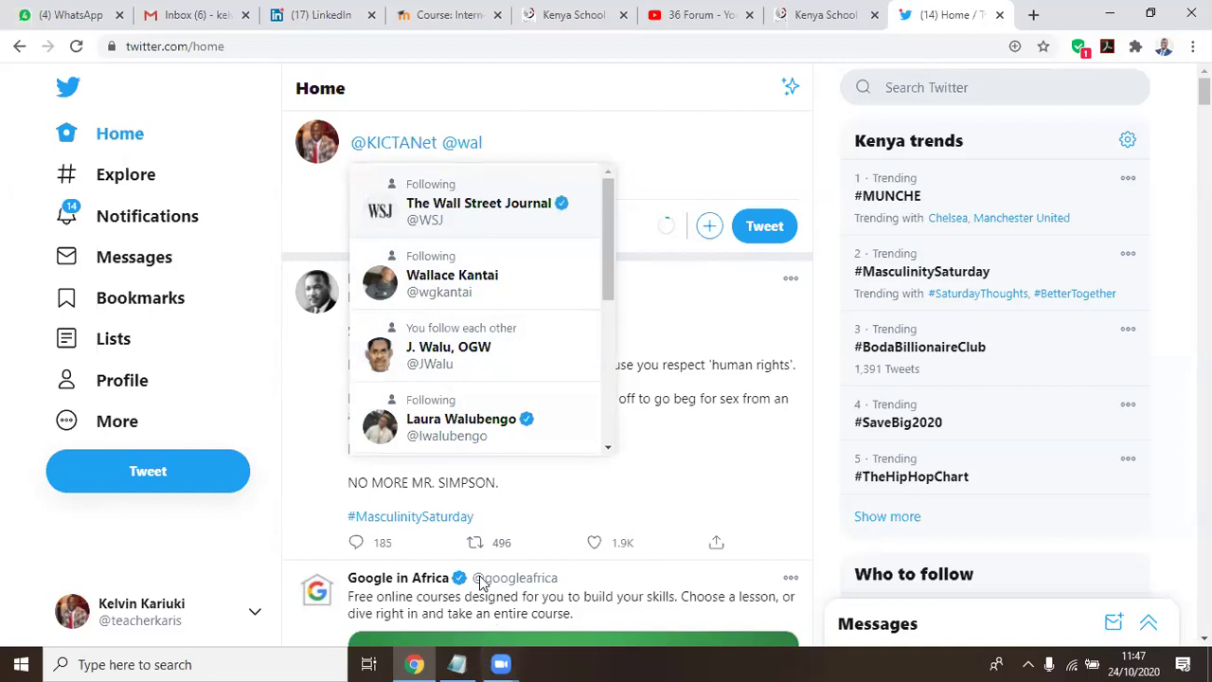
Bring Notepad back and place the cursor at the end of the #KeIGF2020 line
mouse_move(458, 658)
left_click(431, 582)
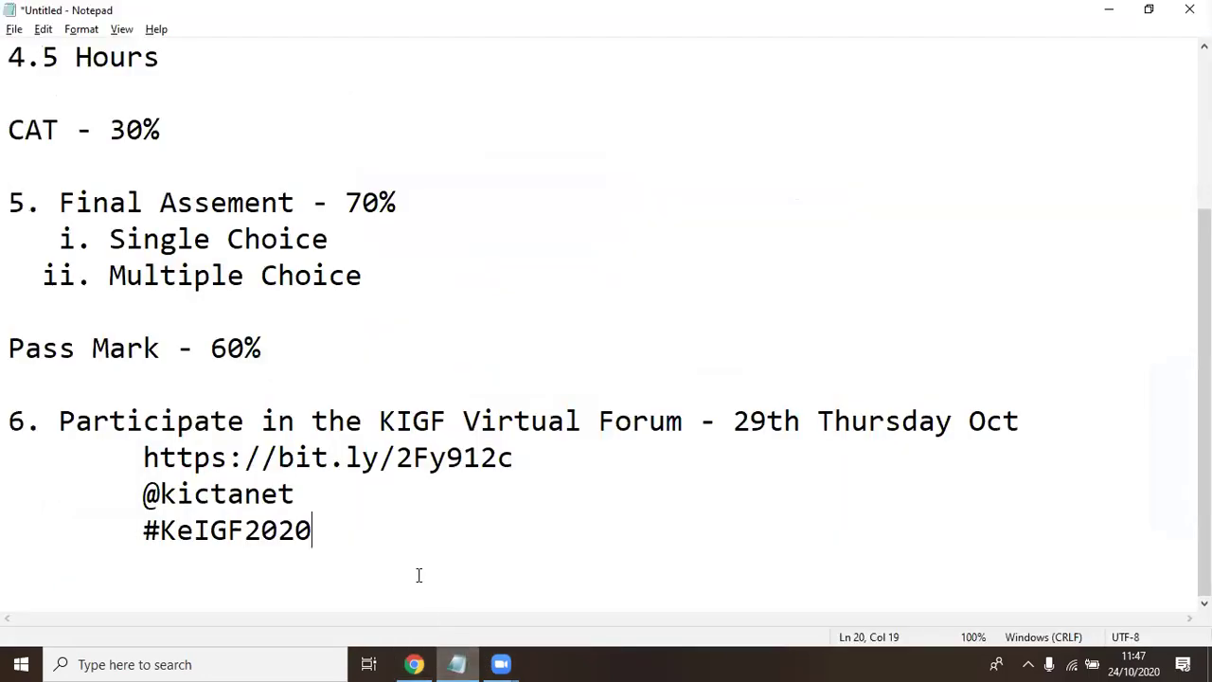
left_click_drag(303, 493, 151, 484)
key("End")
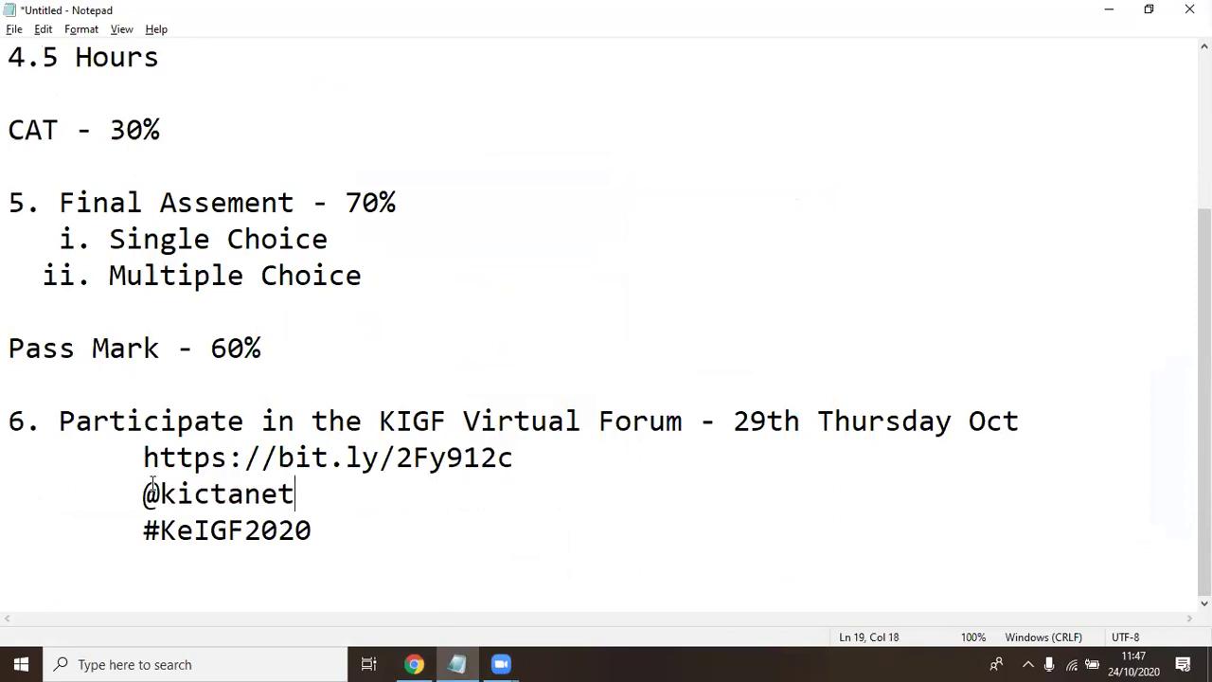
key("Down")
key("End")
Add two personal Twitter handles on separate lines aligned under #KeIGF2020
key("Return")
key("BackSpace")
key("BackSpace")
key("BackSpace")
key("BackSpace")
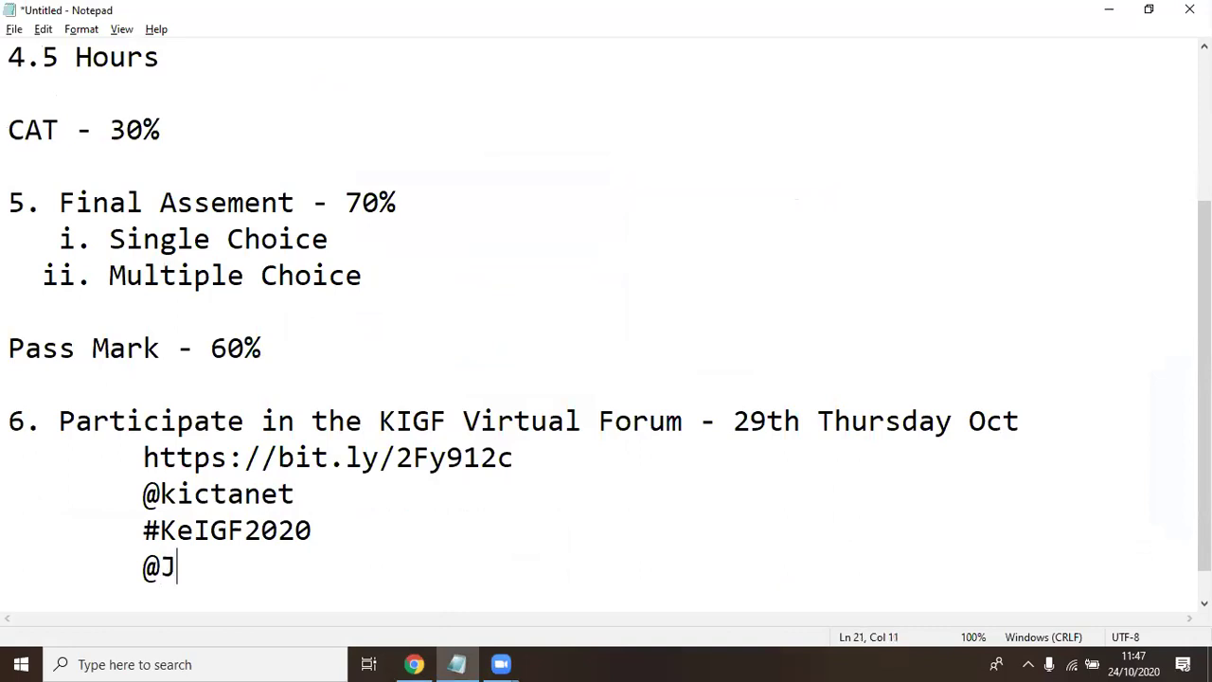
key("Return")
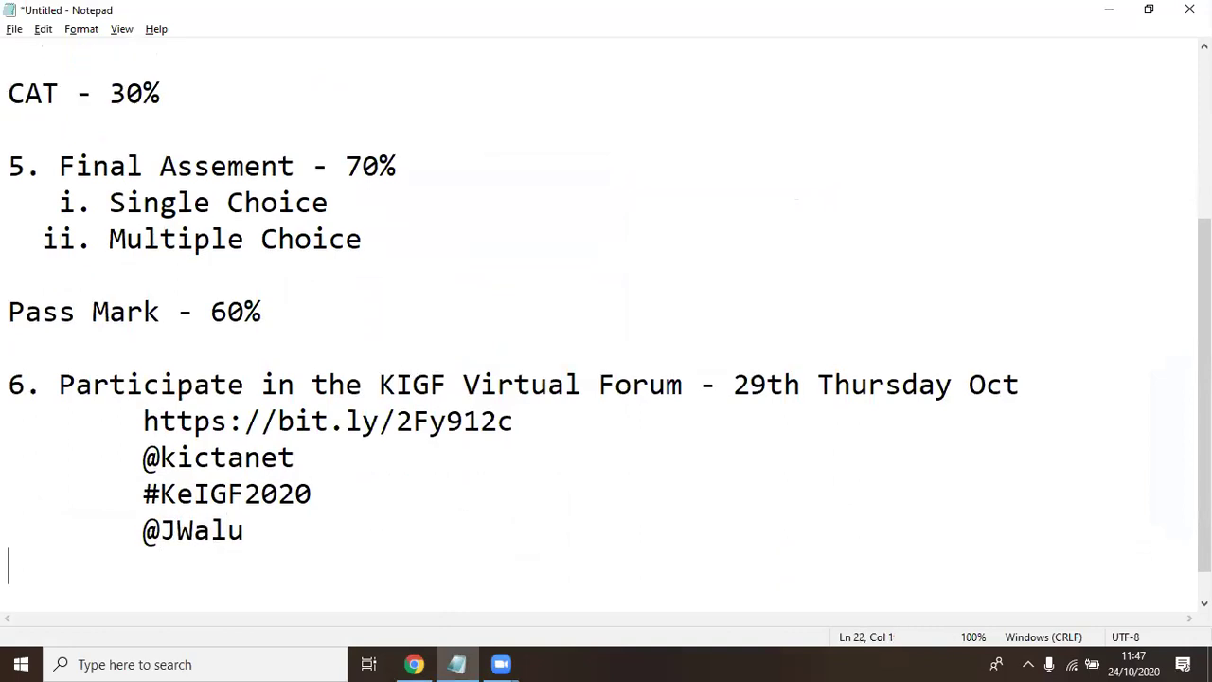
type("@")
type("teacherkaris")
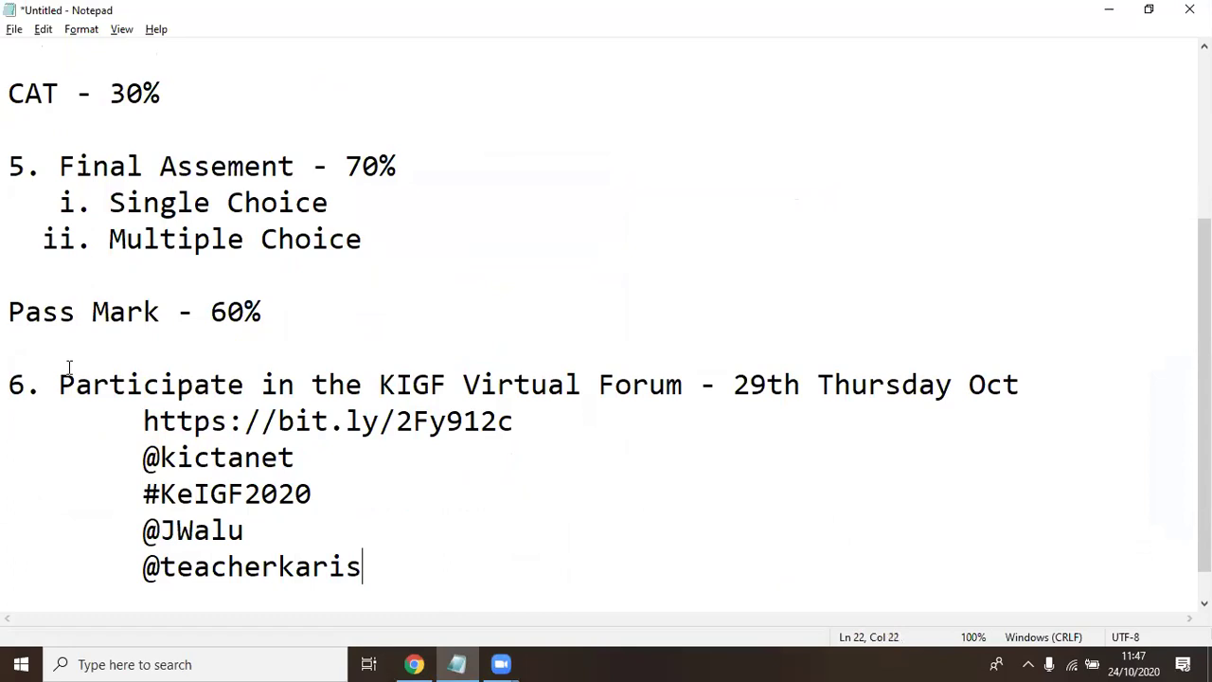
left_click_drag(75, 384, 1025, 384)
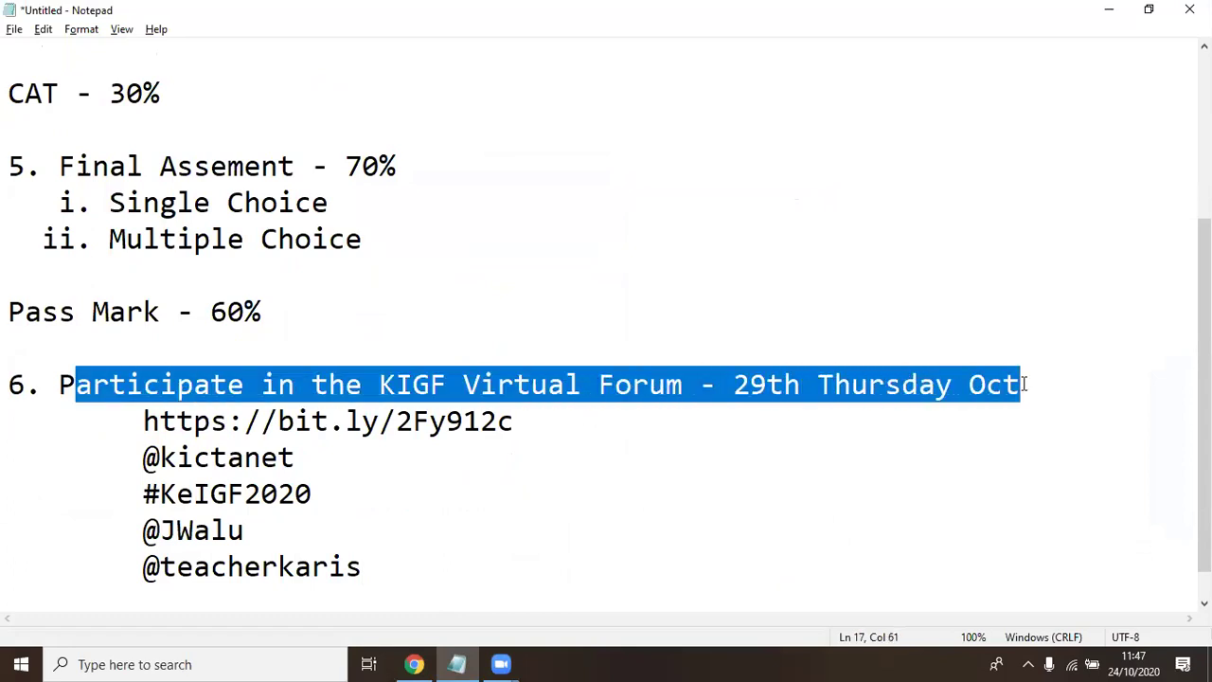
left_click(738, 384)
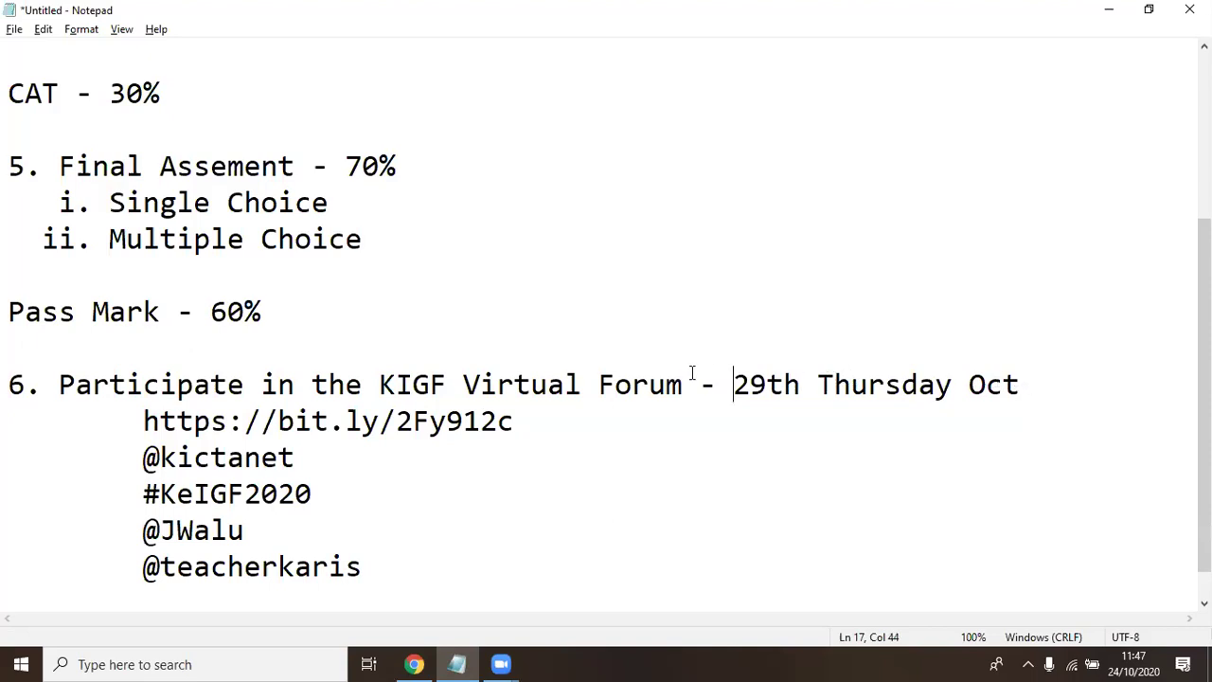
left_click_drag(514, 420, 133, 414)
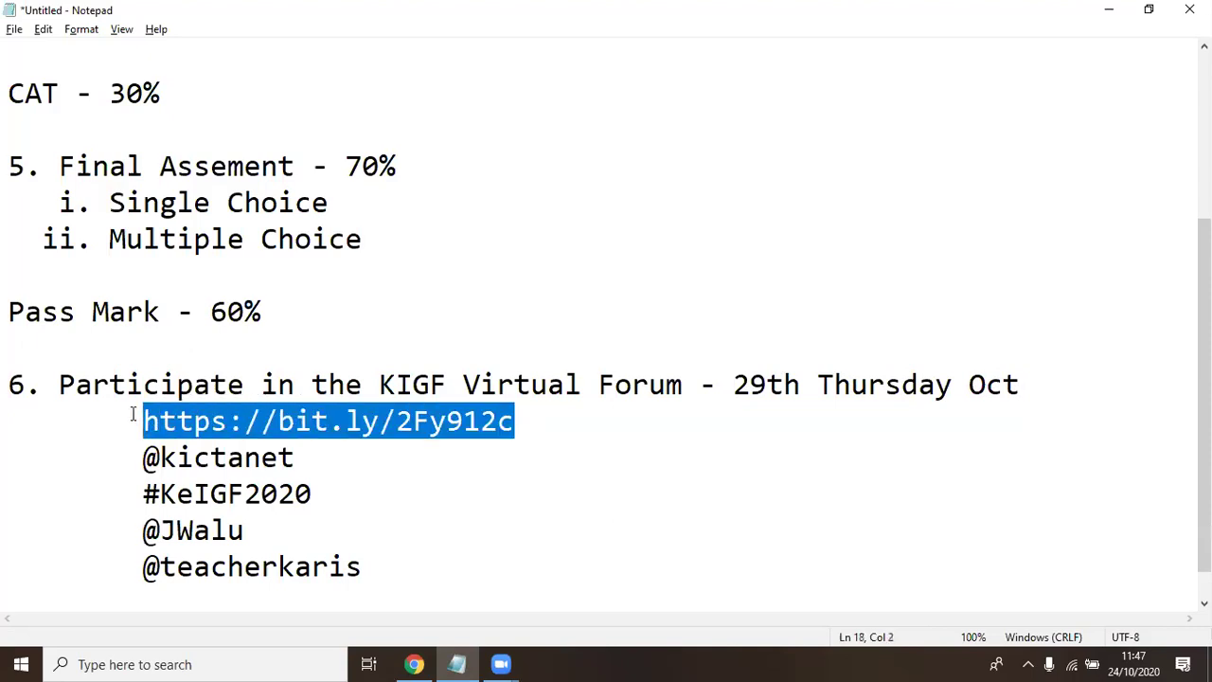
left_click(229, 458)
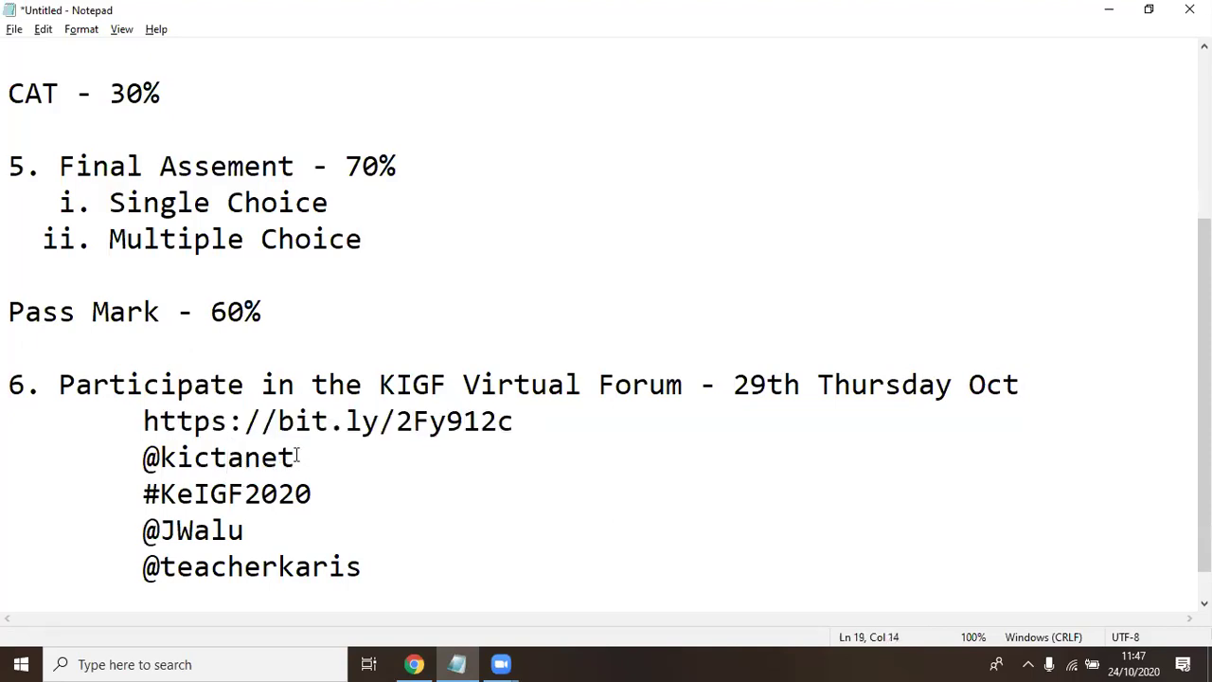
left_click_drag(297, 457, 142, 456)
left_click(210, 458)
left_click_drag(318, 492, 145, 489)
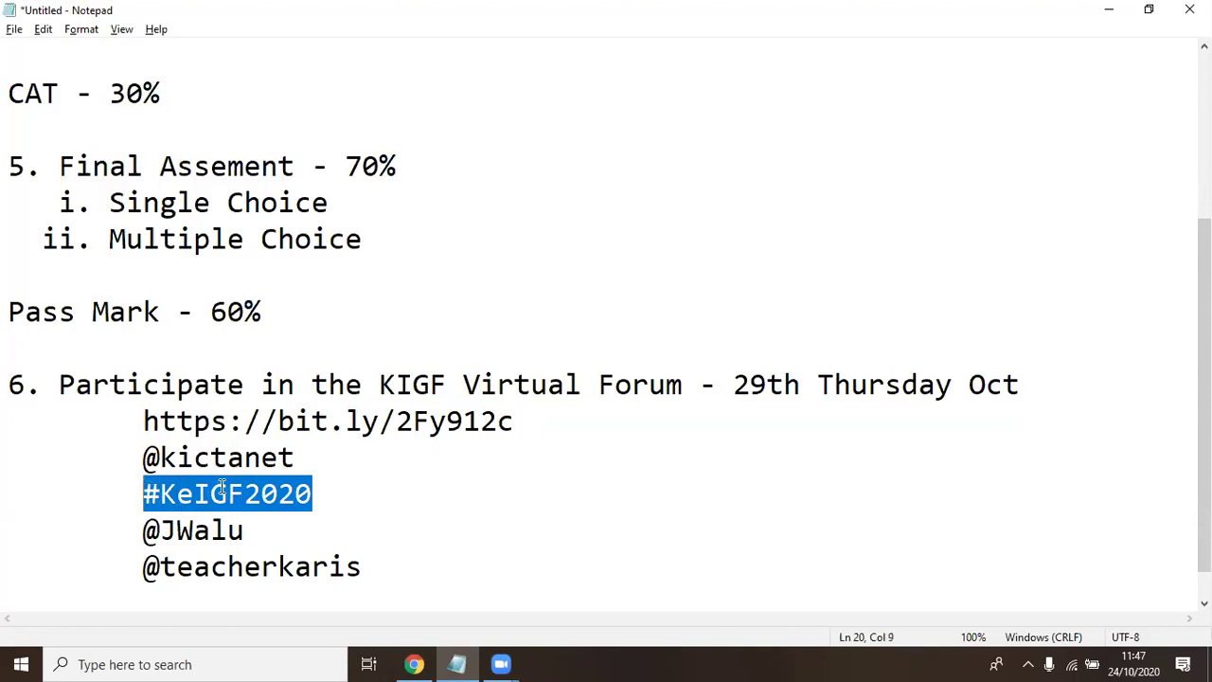
left_click(301, 493)
left_click(232, 493)
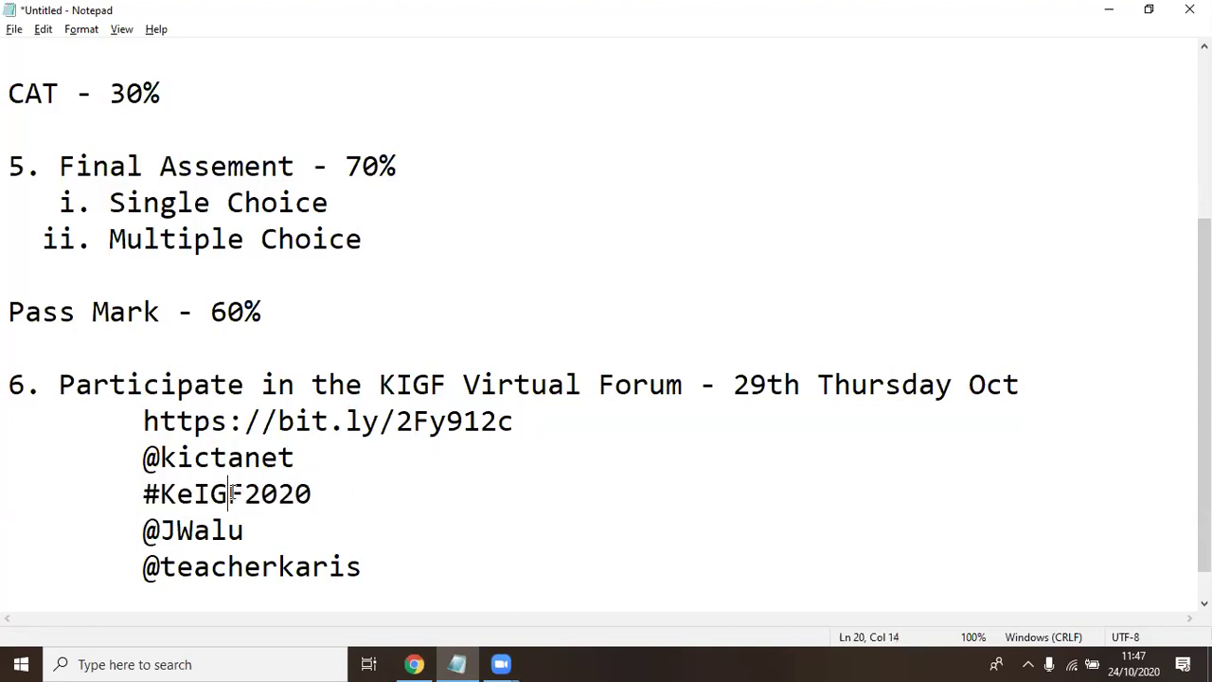
double_click(281, 491)
left_click(280, 491)
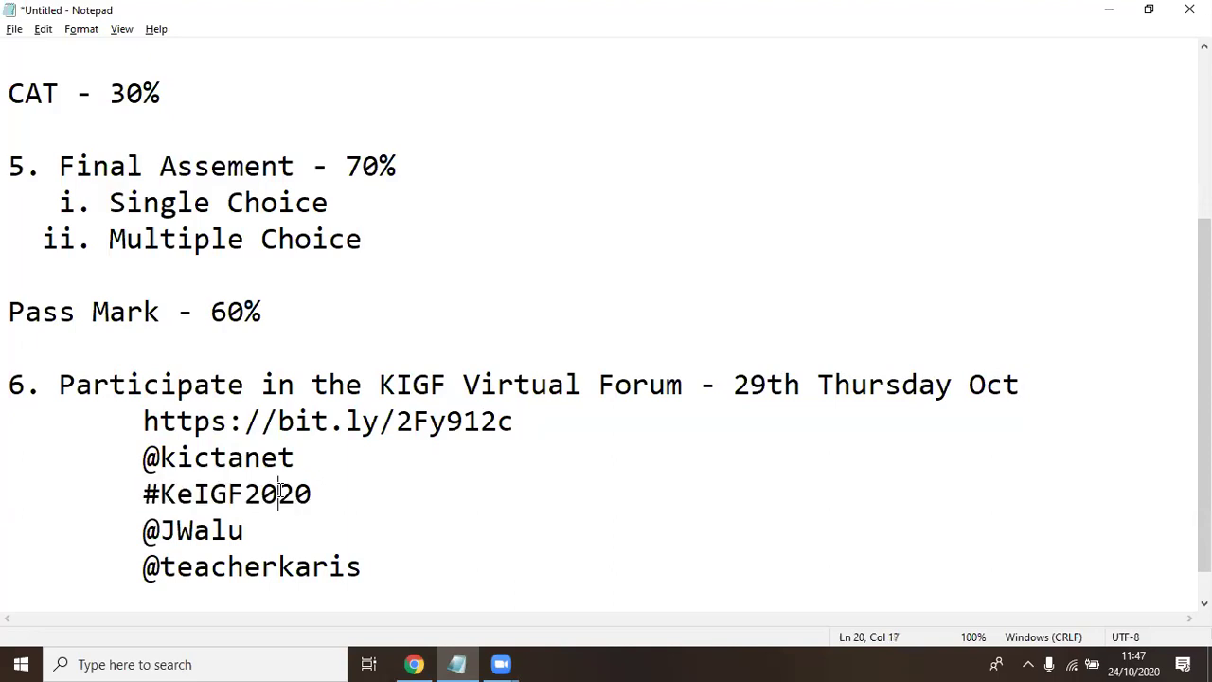
double_click(281, 492)
left_click(161, 493)
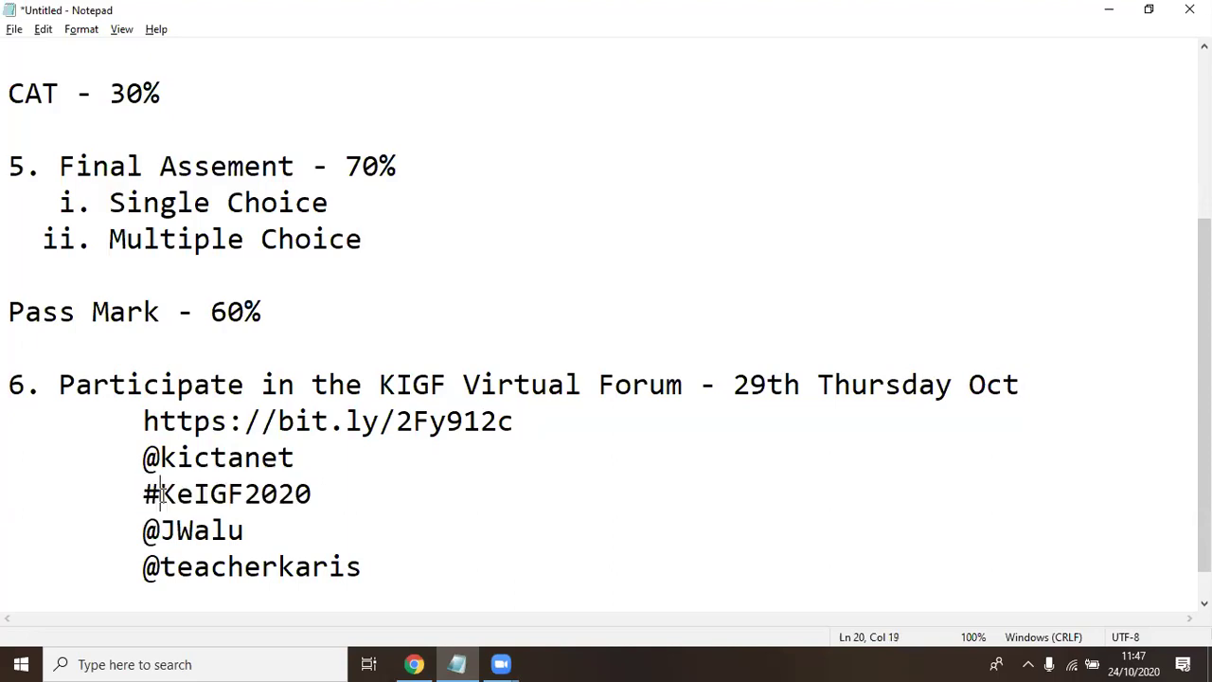
left_click(261, 493)
double_click(262, 494)
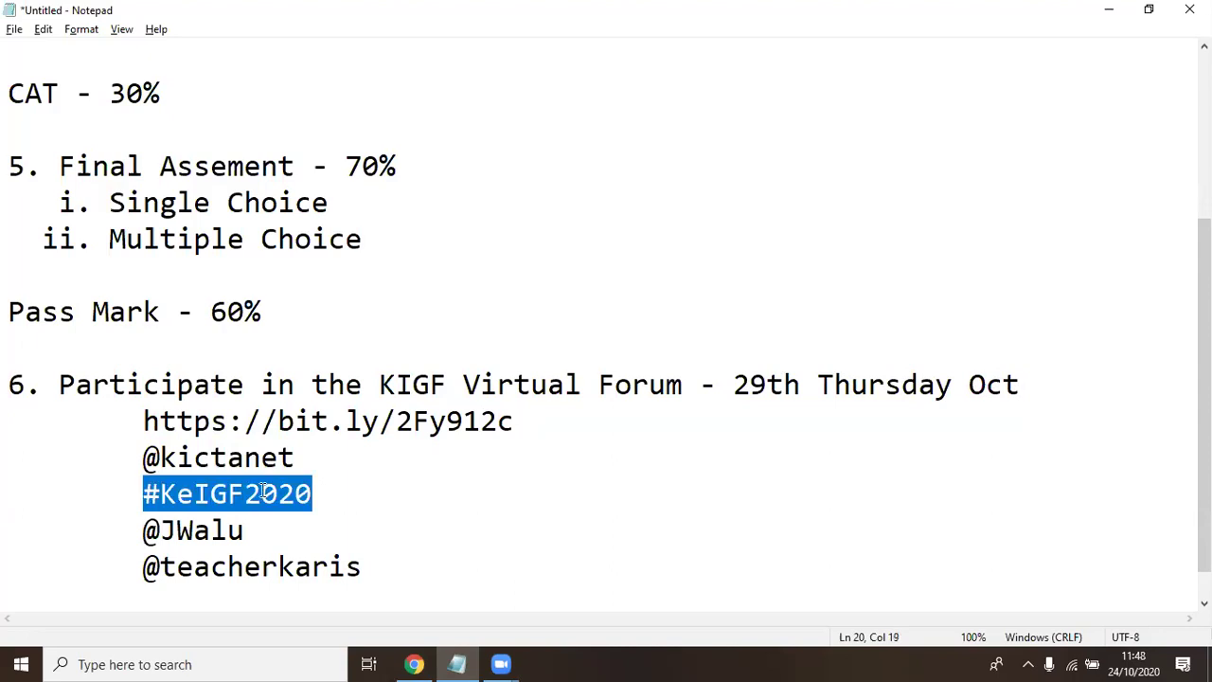
left_click(265, 494)
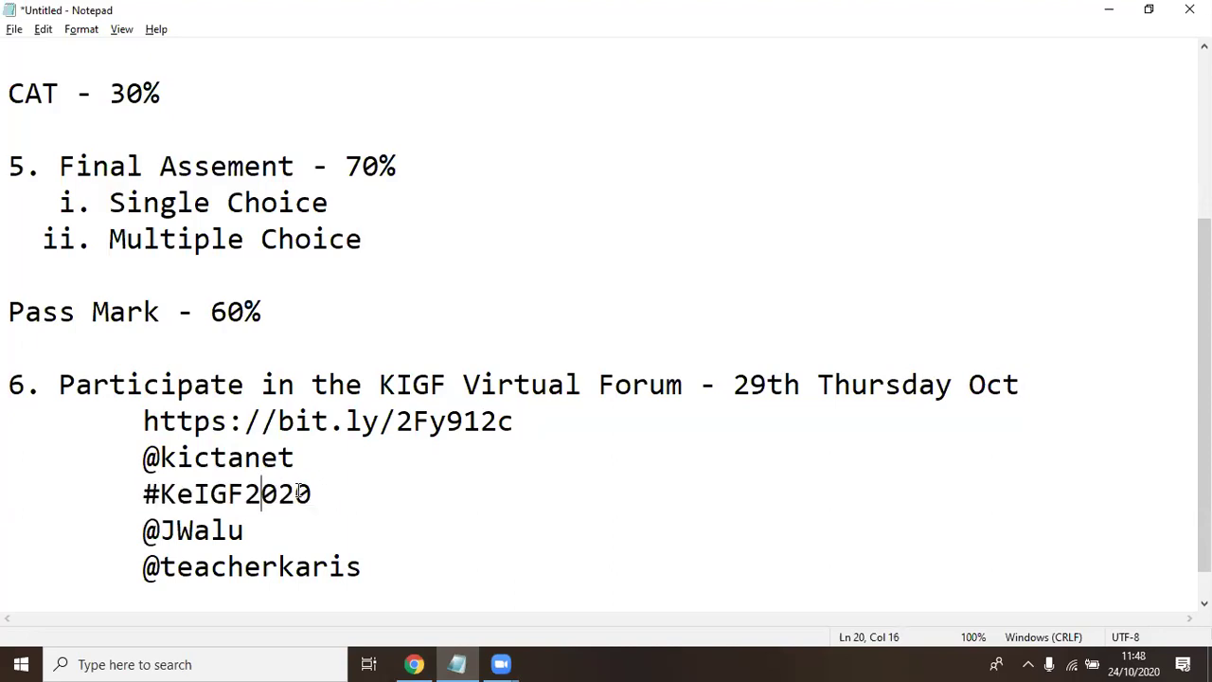
double_click(231, 494)
double_click(197, 490)
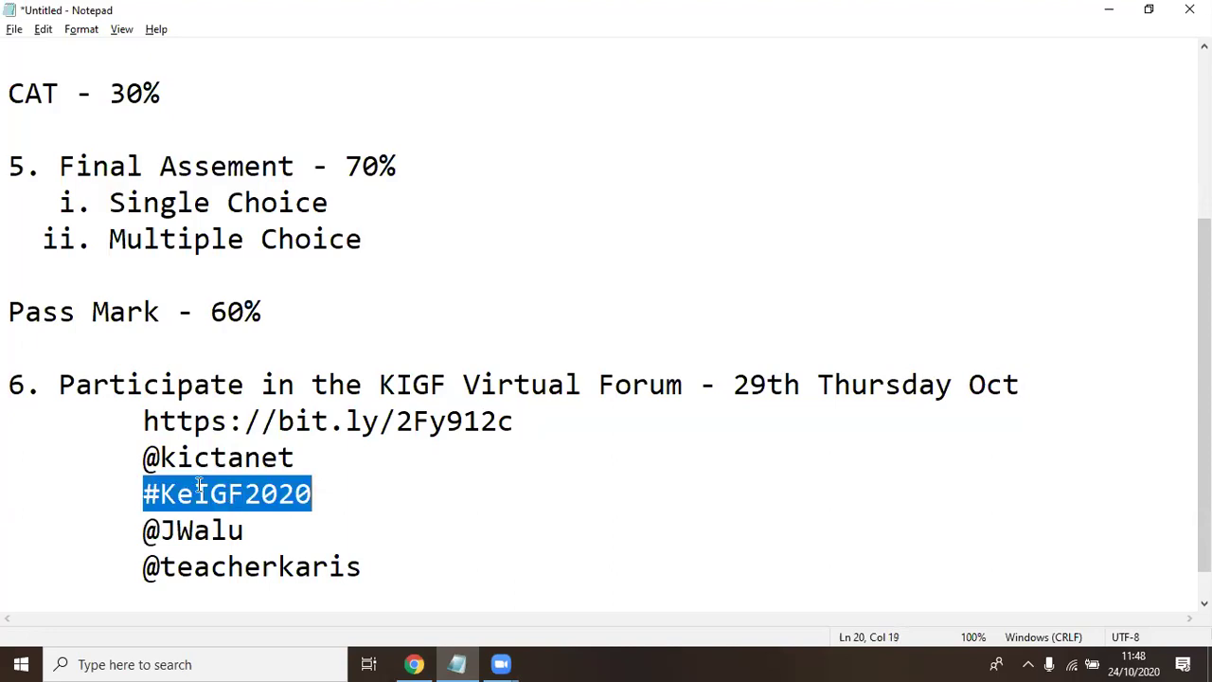
left_click(161, 492)
left_click_drag(143, 494, 316, 493)
left_click(234, 502)
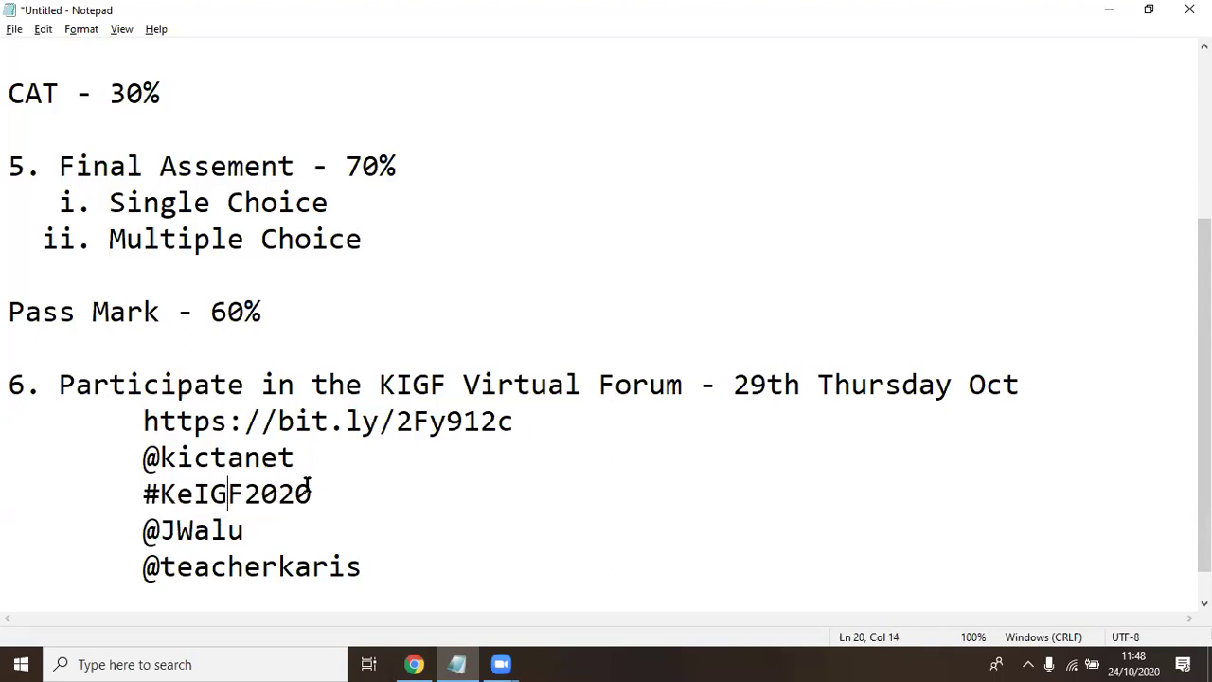
left_click(293, 457)
left_click_drag(294, 458, 144, 458)
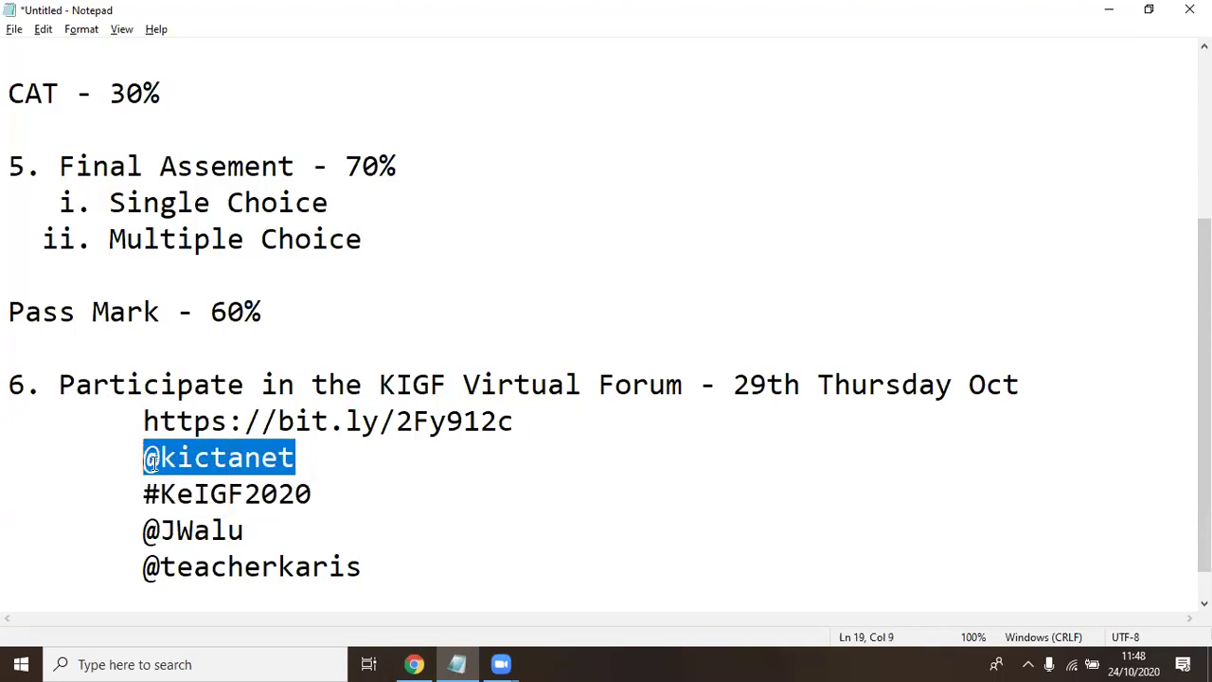
left_click(180, 528)
left_click_drag(246, 530, 142, 531)
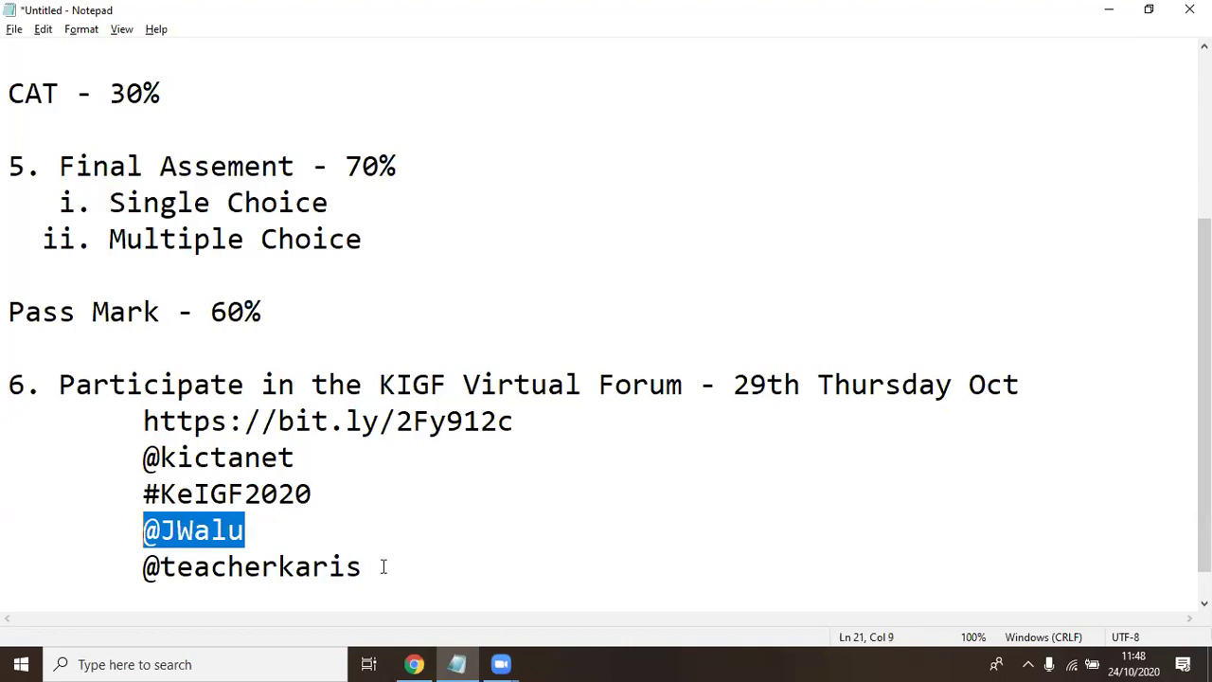
left_click_drag(379, 565, 127, 565)
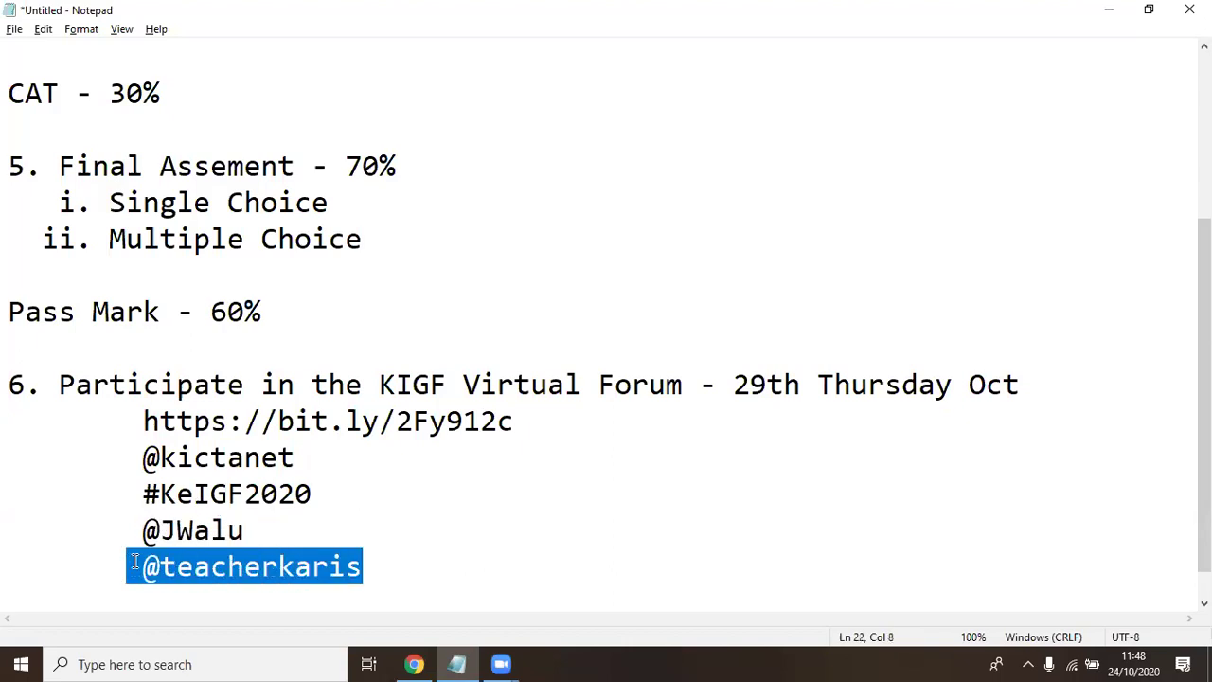
left_click(289, 541)
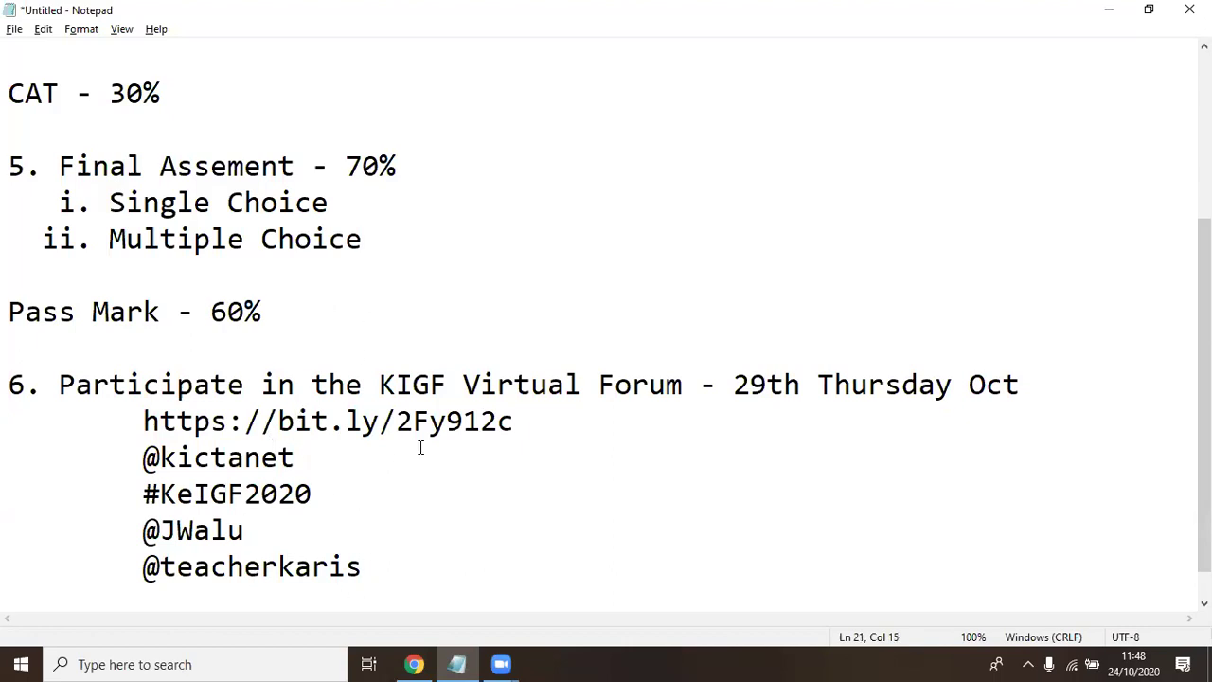
left_click_drag(518, 420, 137, 421)
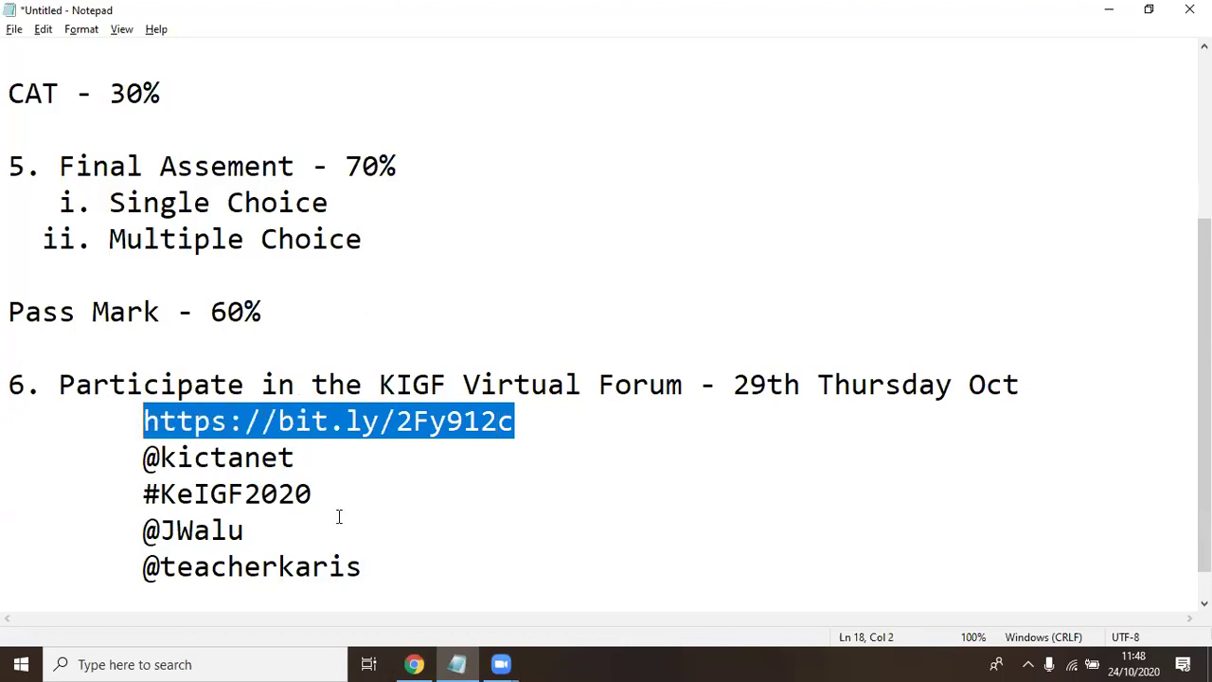
left_click(314, 423)
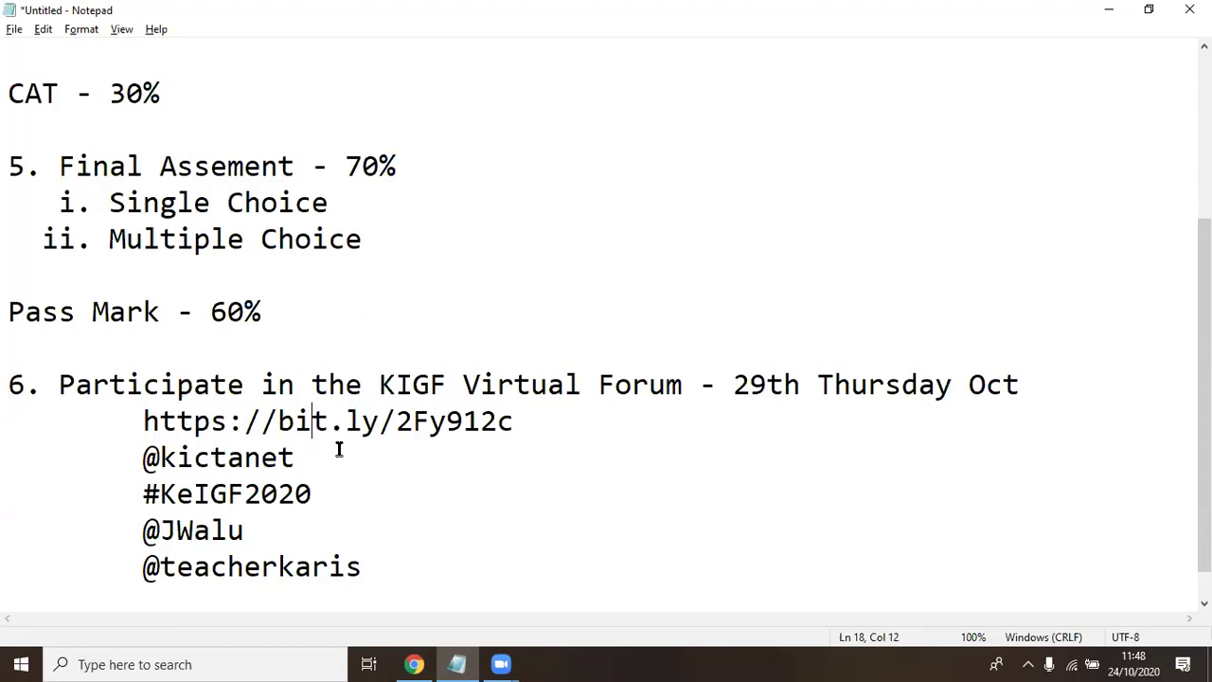
left_click_drag(517, 423, 161, 417)
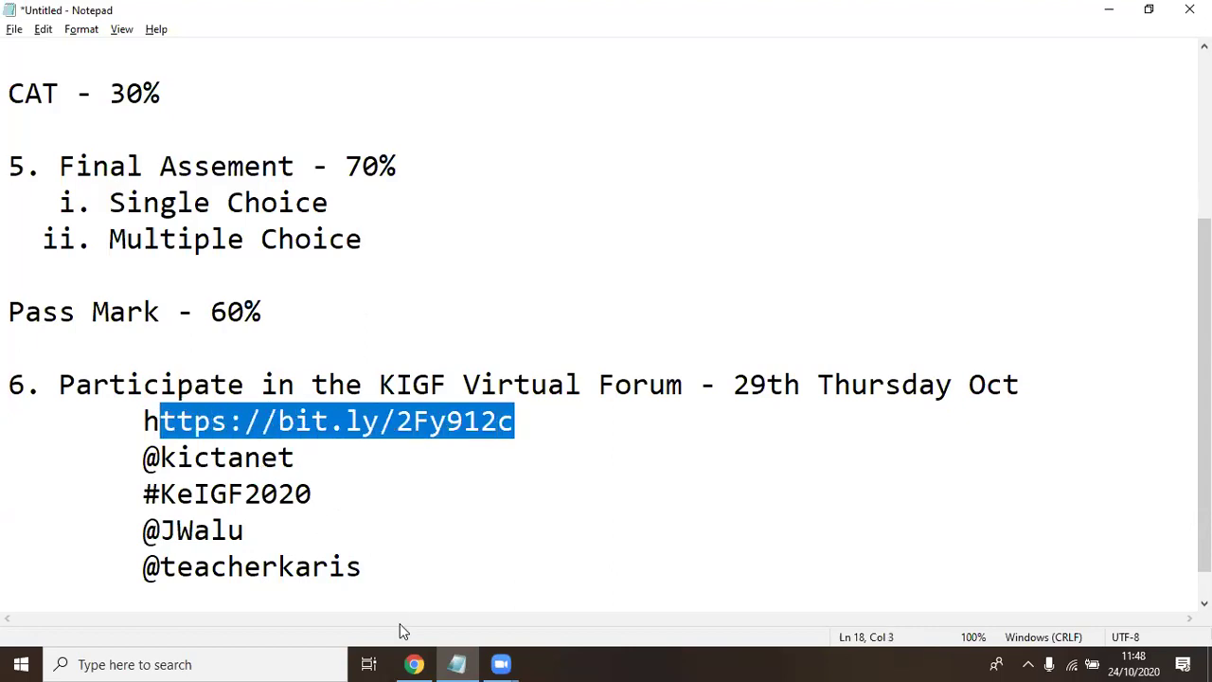
left_click(319, 457)
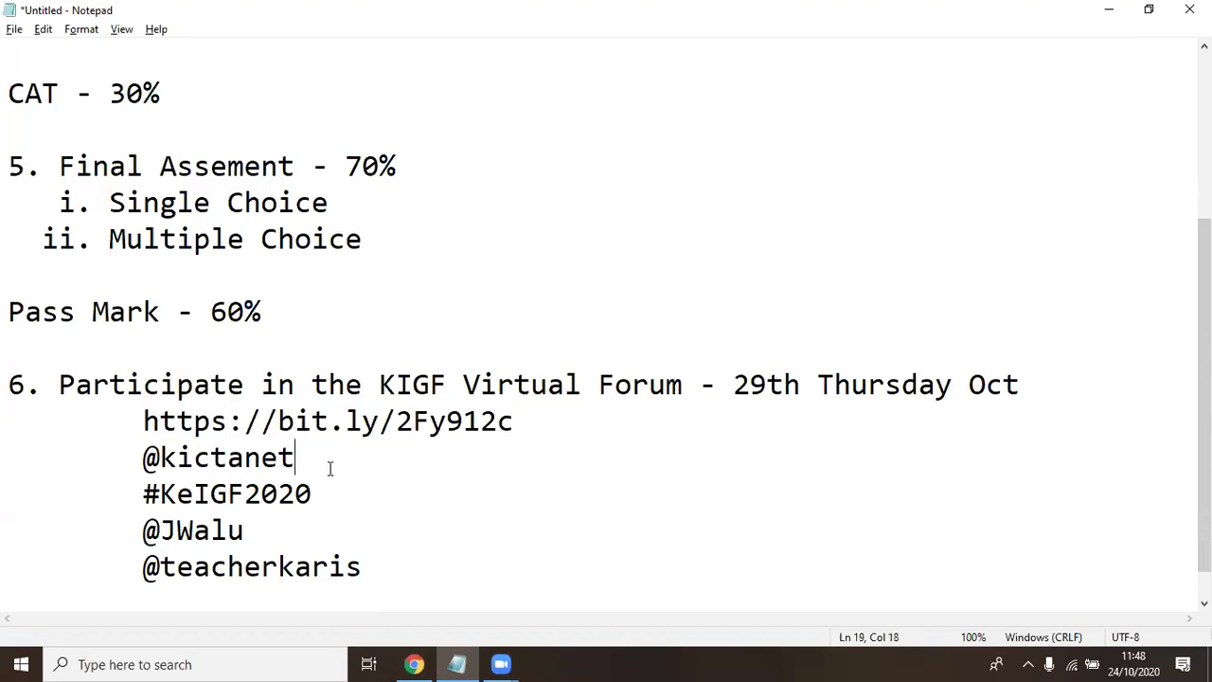
left_click_drag(512, 421, 149, 420)
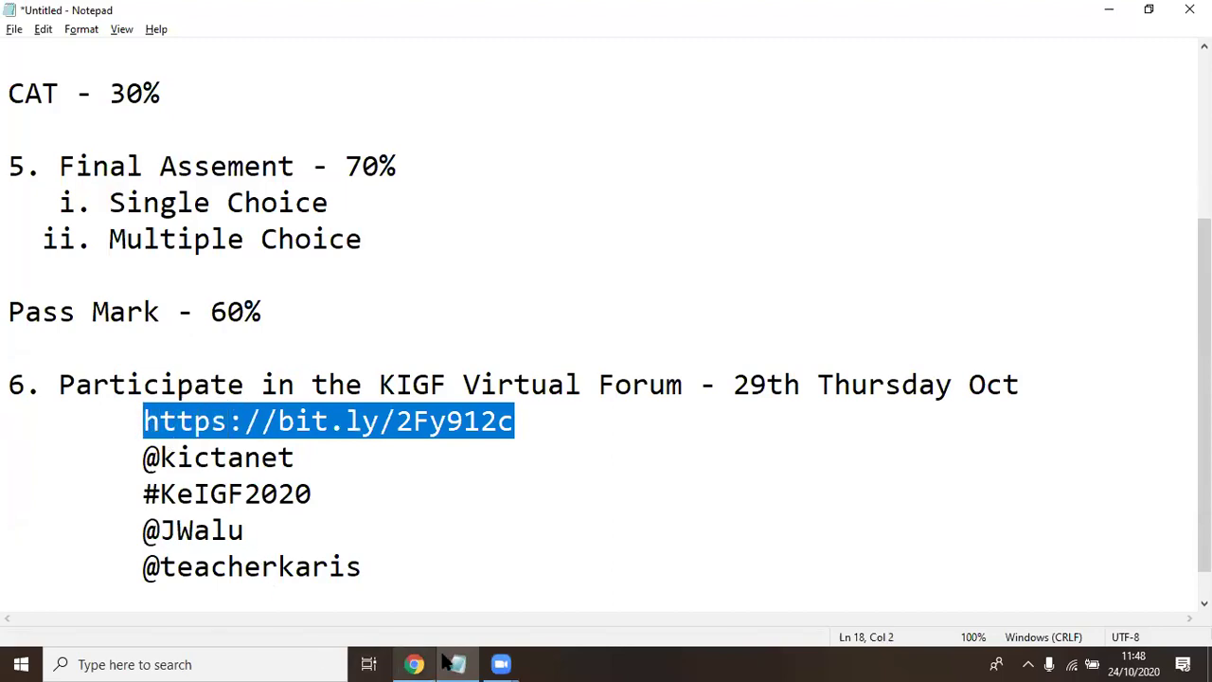
left_click(494, 663)
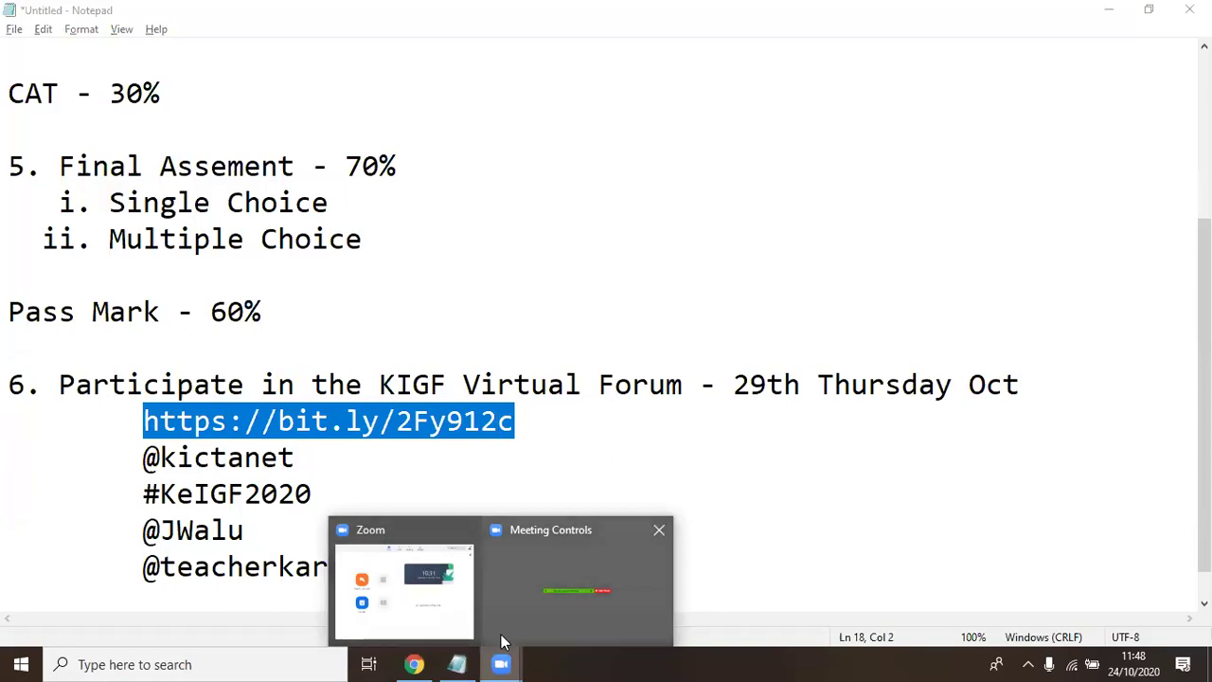
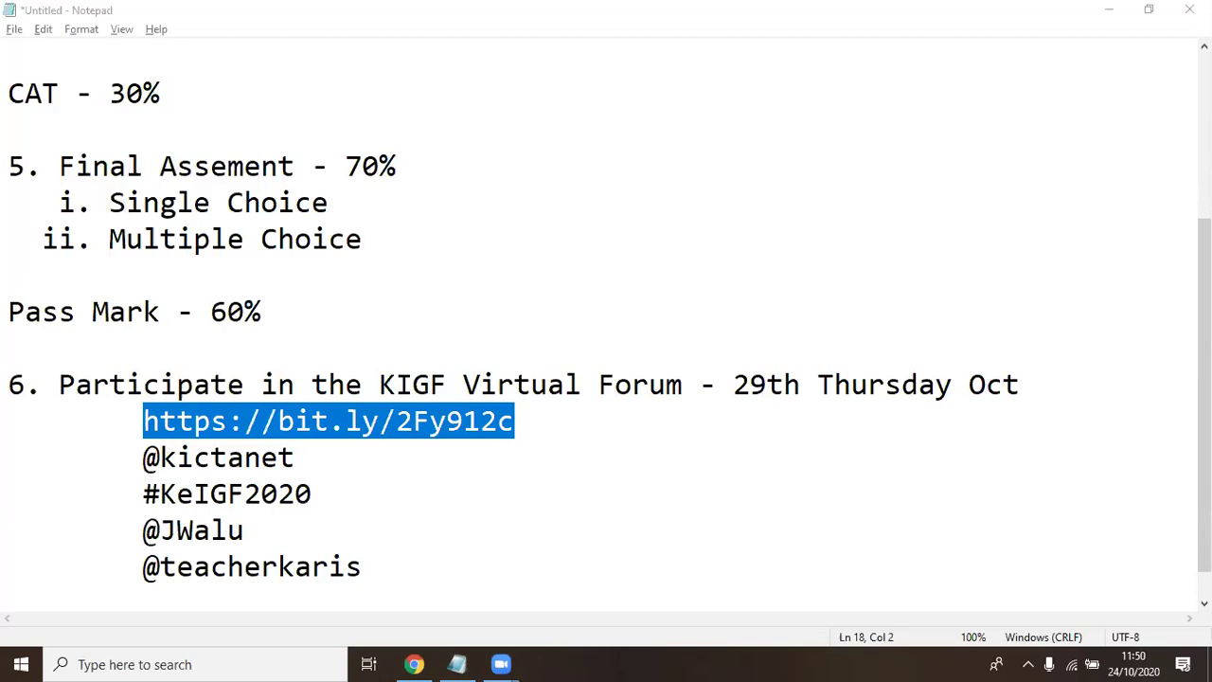
Check the Twitter, WhatsApp and course page browser tabs, then return to the Notepad notes
left_click(414, 663)
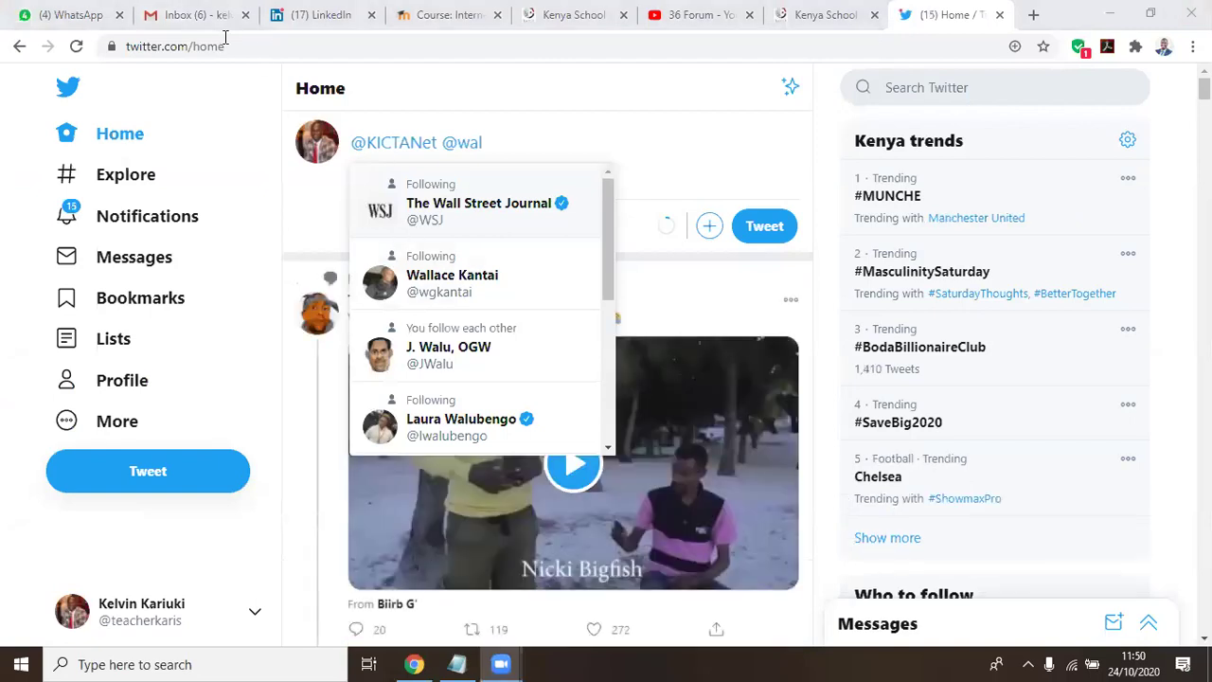
left_click(703, 145)
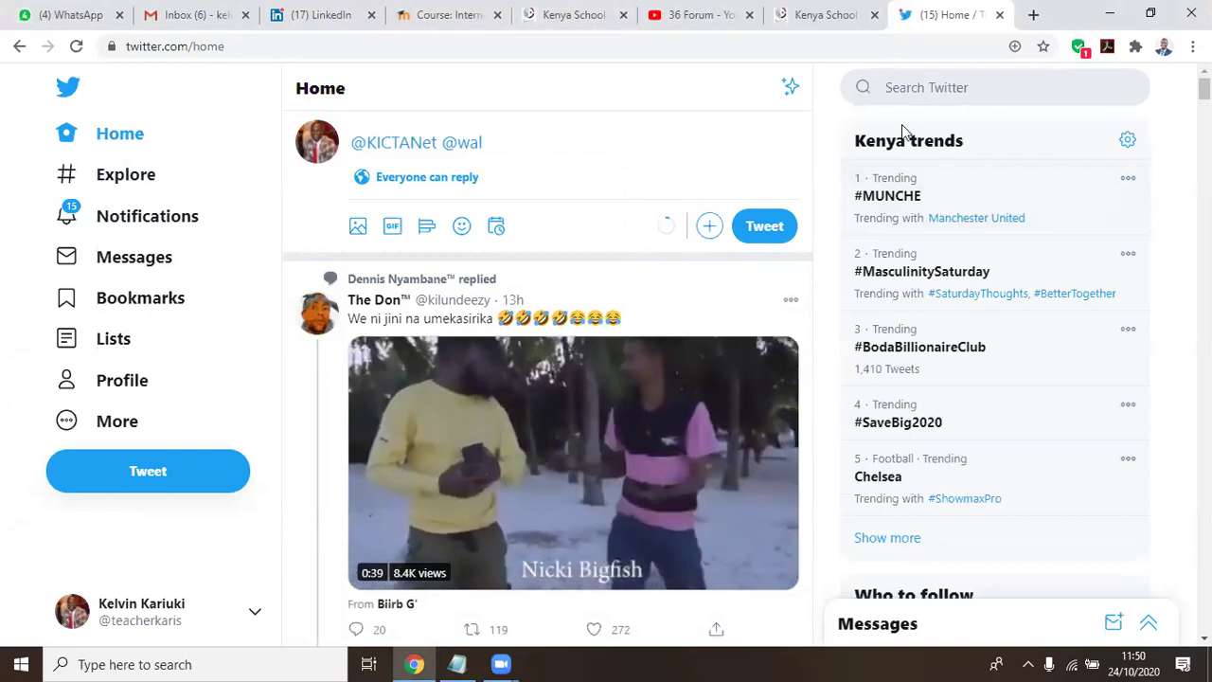
key("ctrl+1")
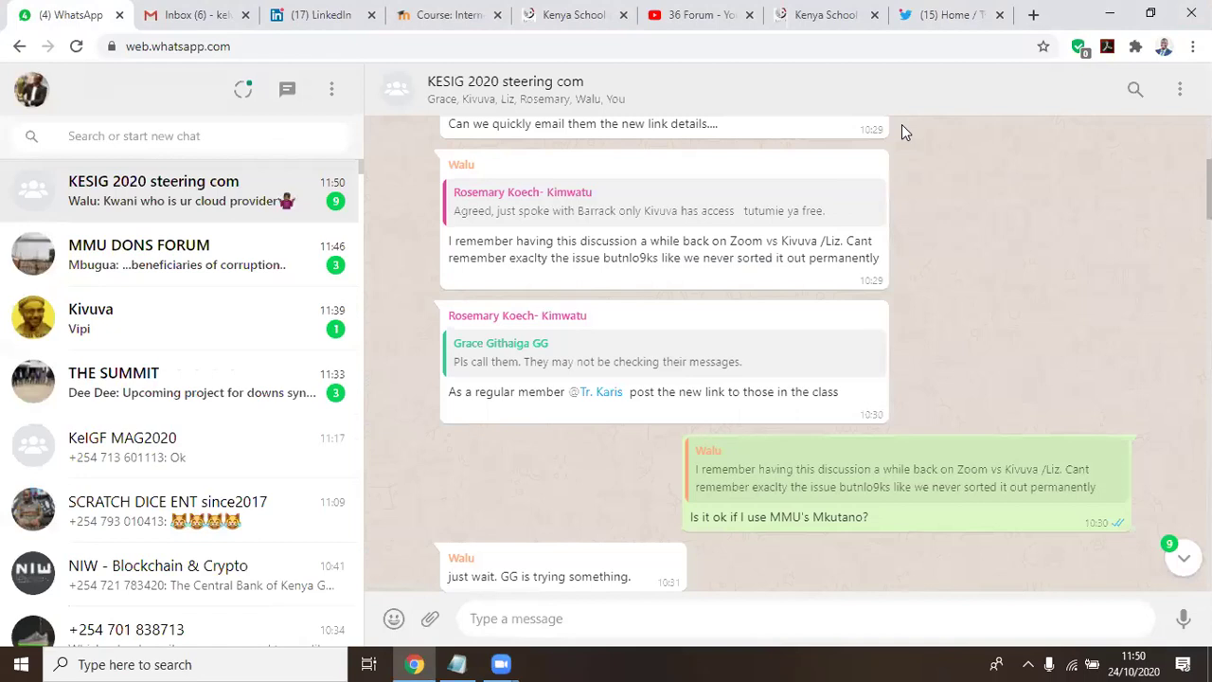
key("ctrl+2")
key("ctrl+4")
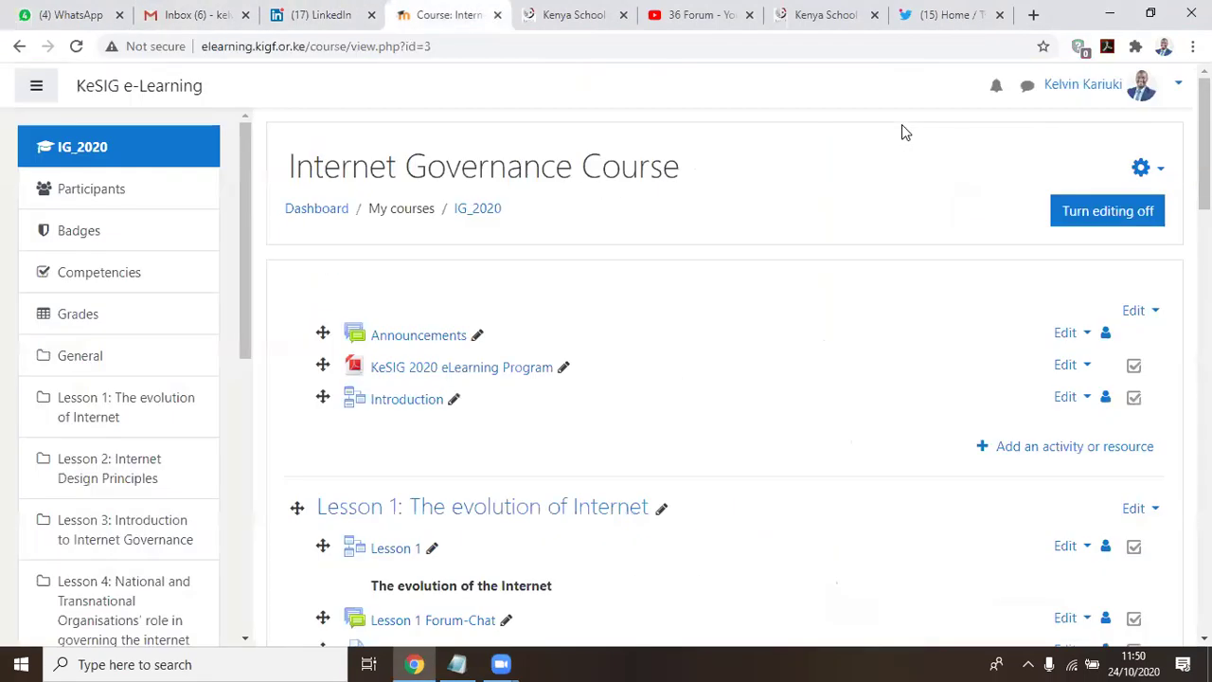
scroll(642, 327, "down", 2)
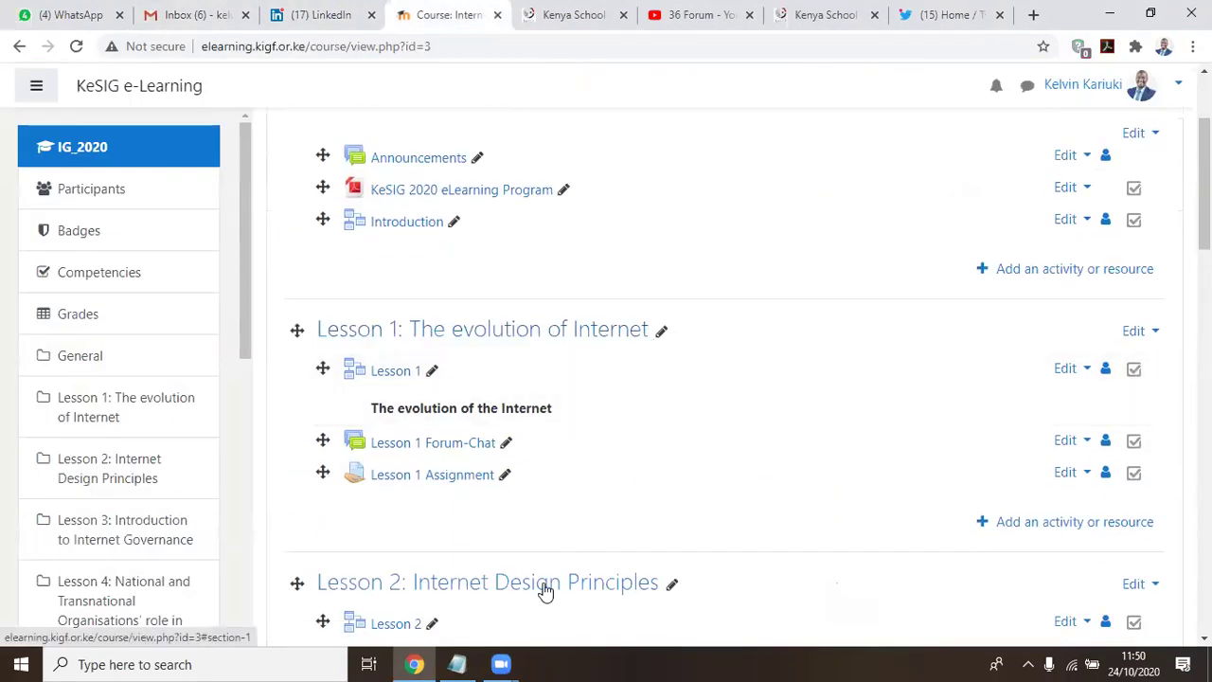
left_click(456, 664)
scroll(379, 237, "down", 1)
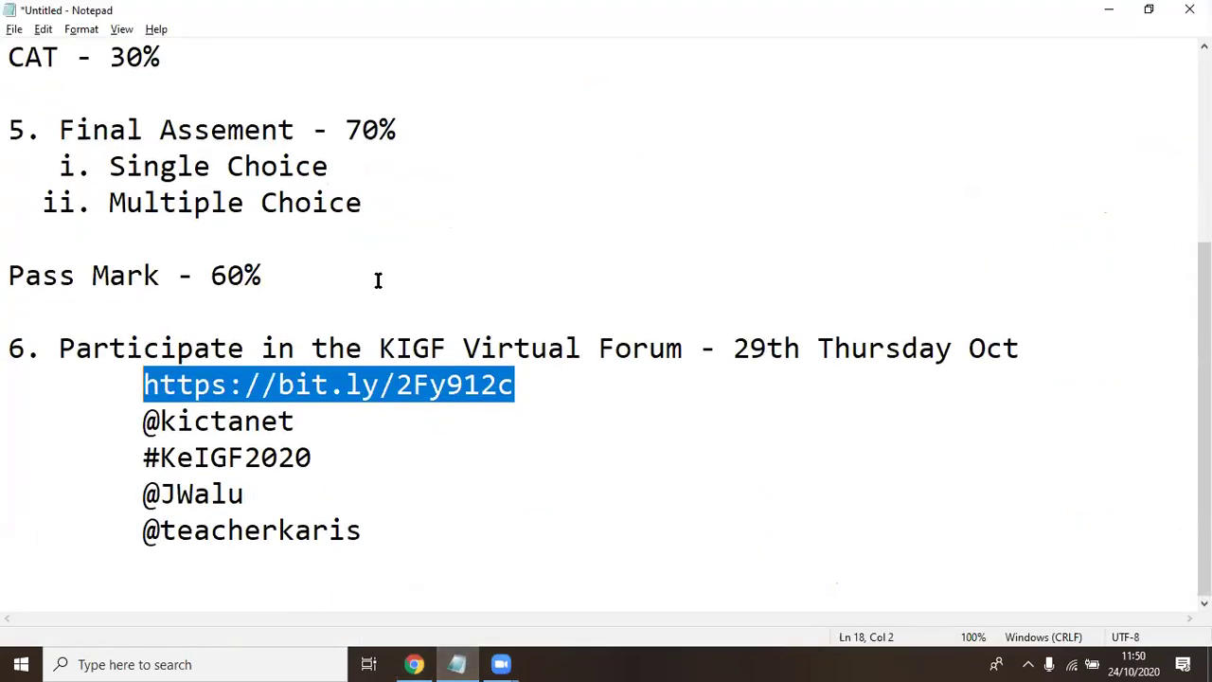
Add the line '7. Who among the following has been a president in Kenya?' at the end
left_click(419, 520)
key("Return")
key("Return")
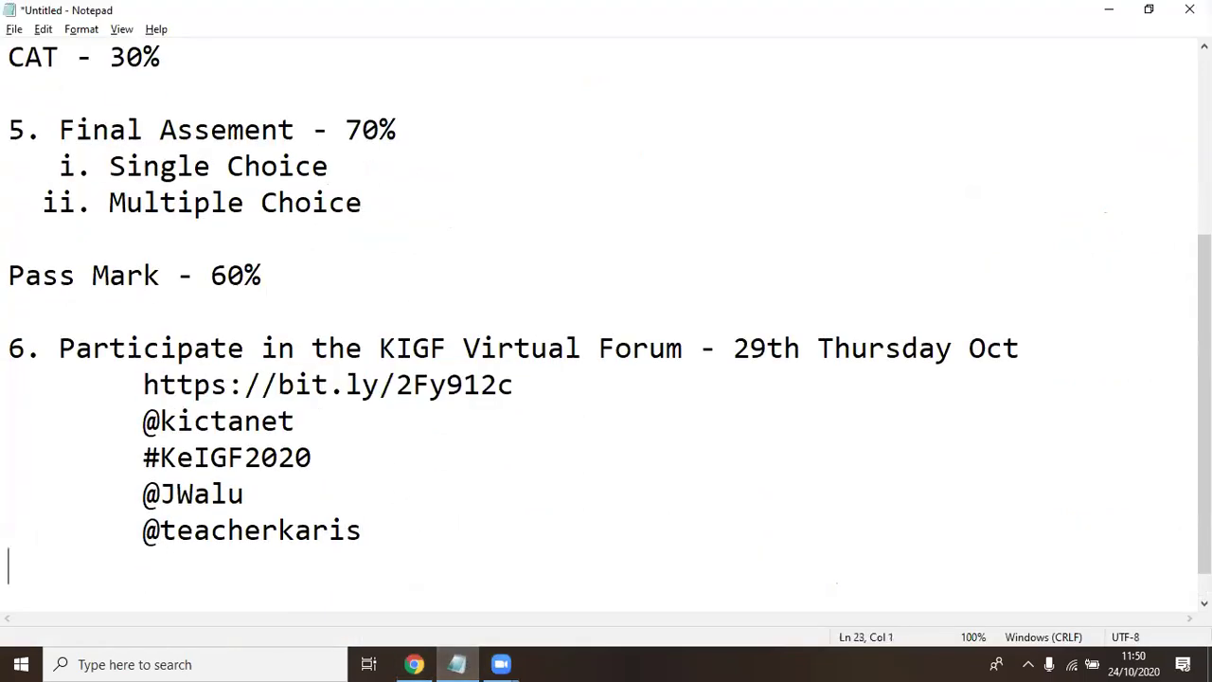
type("7.")
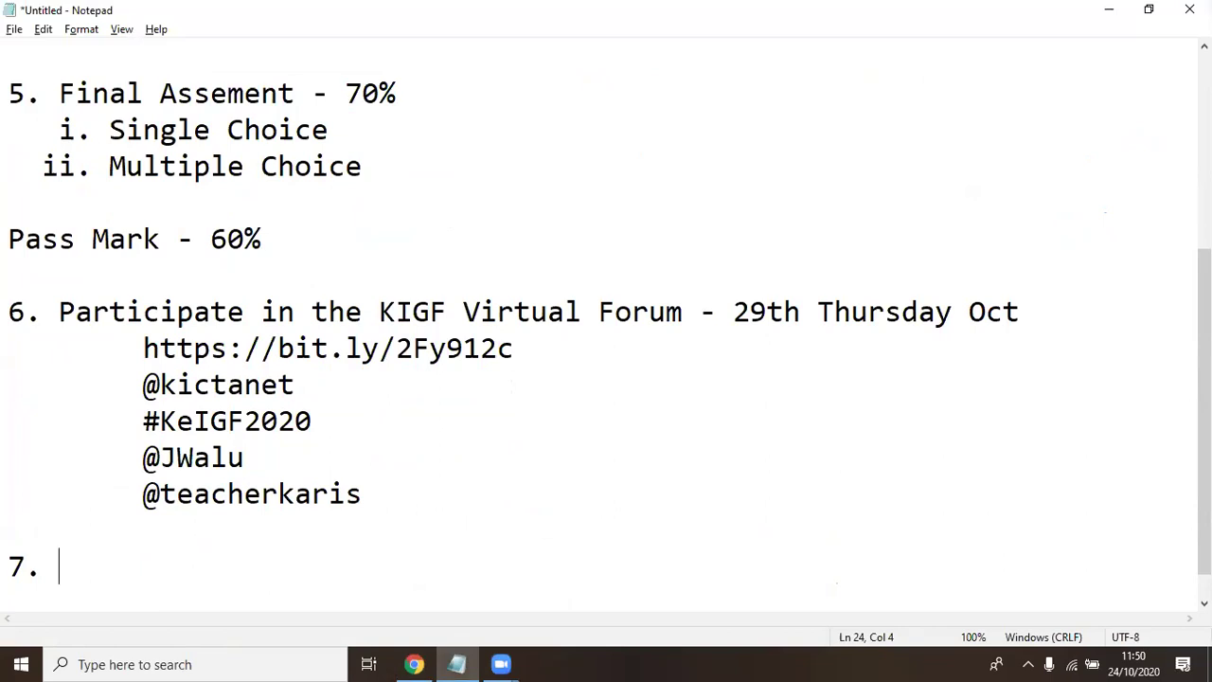
type("Who ha")
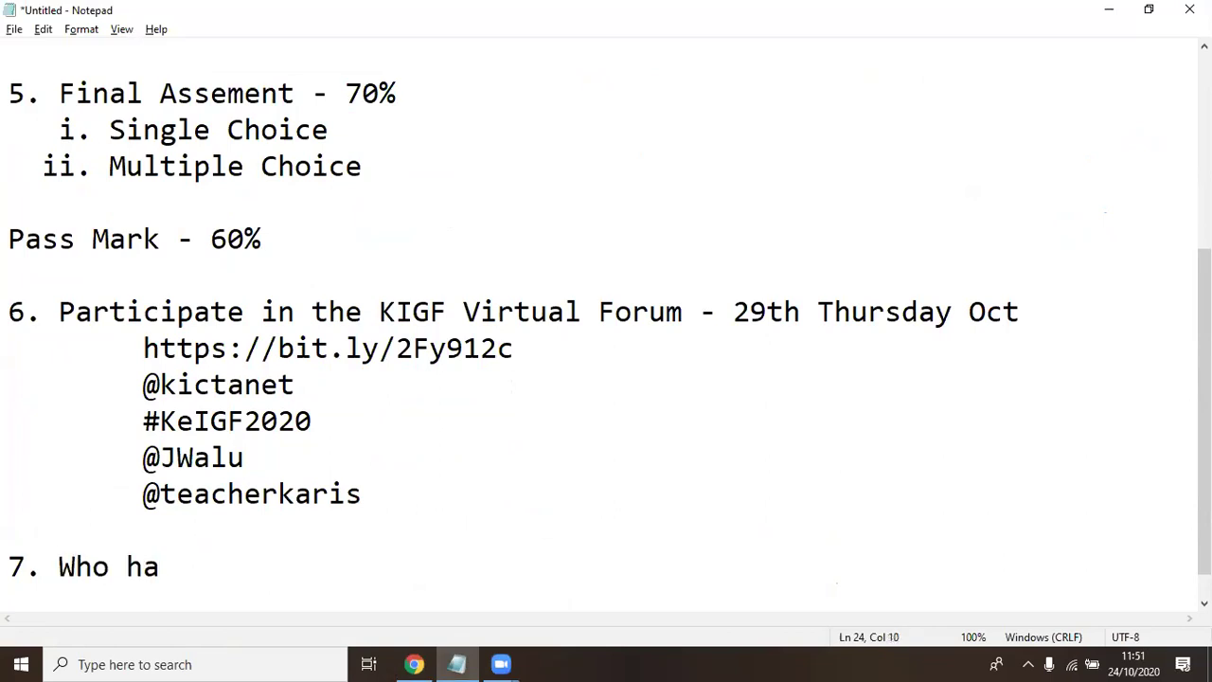
key("BackSpace")
key("BackSpace")
type("among ")
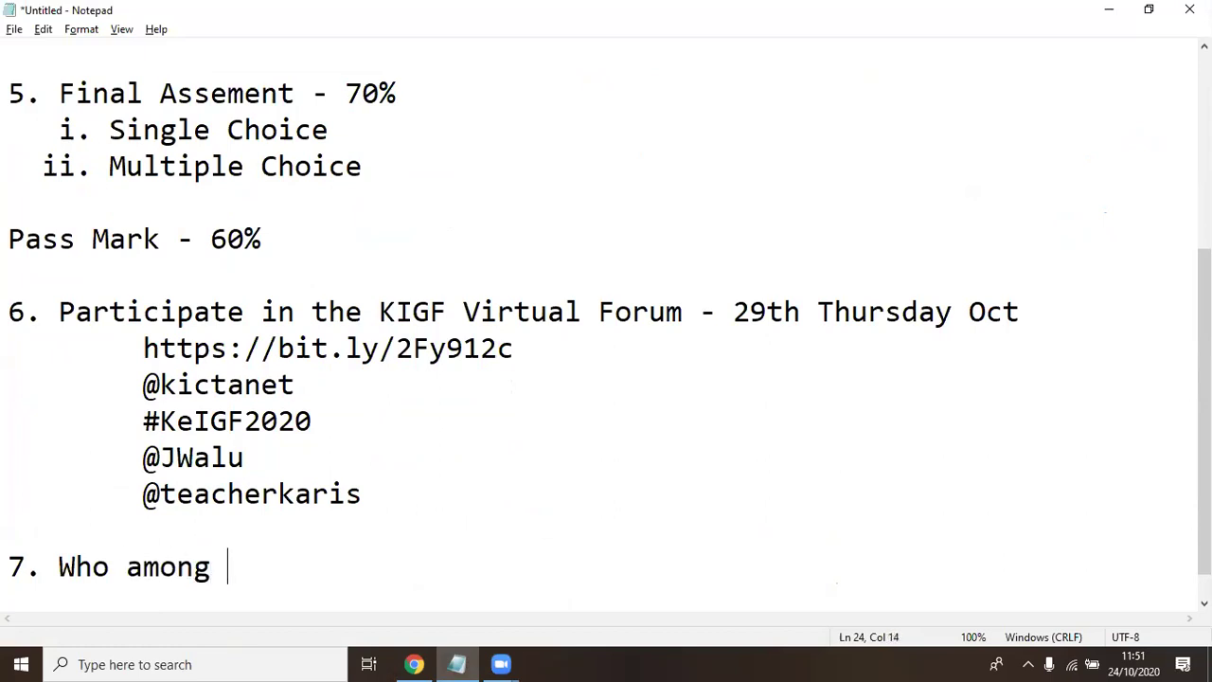
type("the followin")
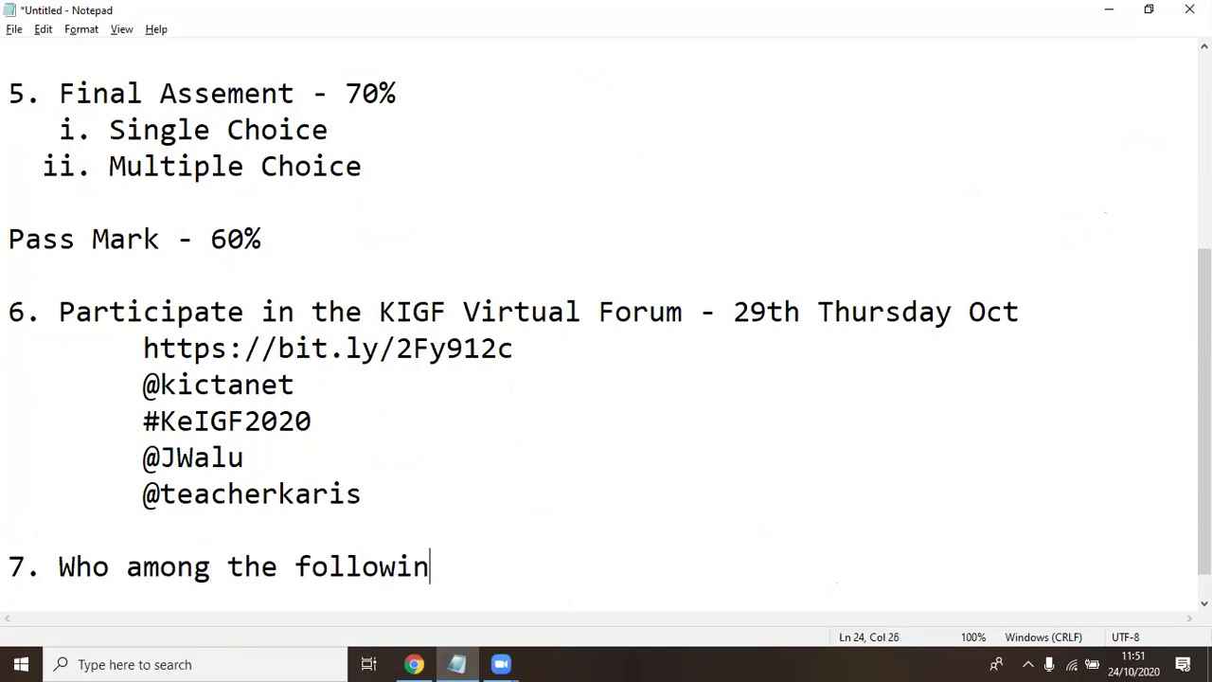
type("g has b")
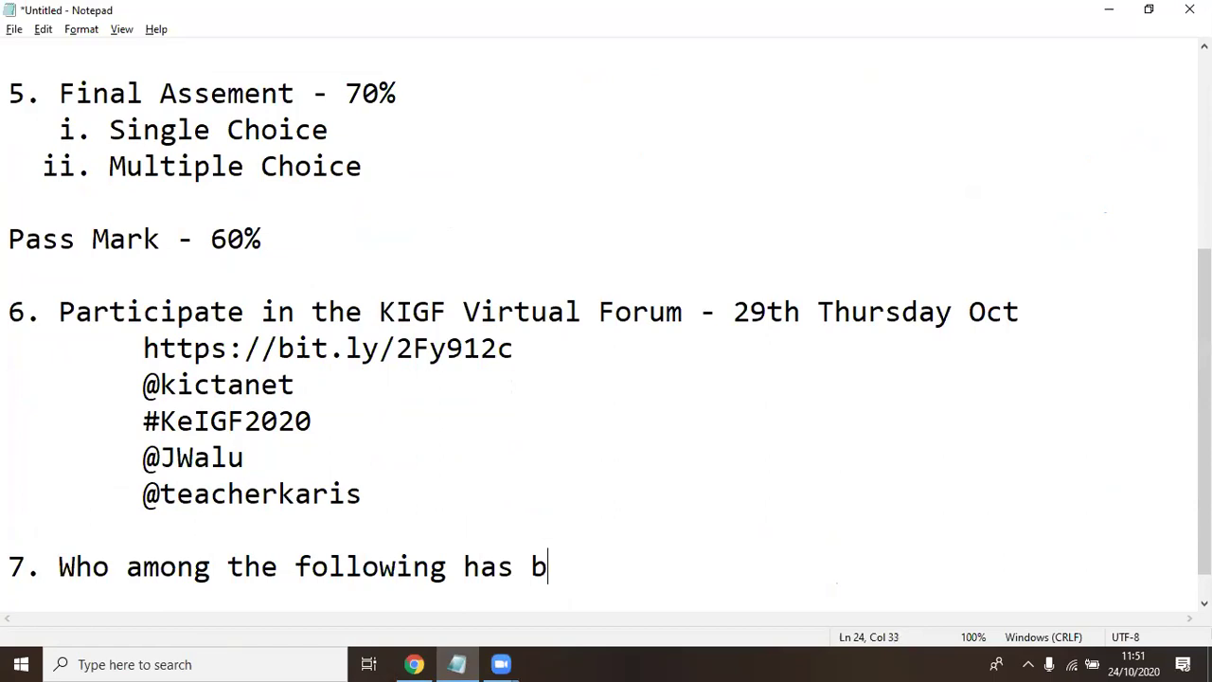
type("een a president in Kenya?")
Add options 'A. Uhuru Kenyatta' and 'B. Kalonzo Musyoka' below the question
key("Return")
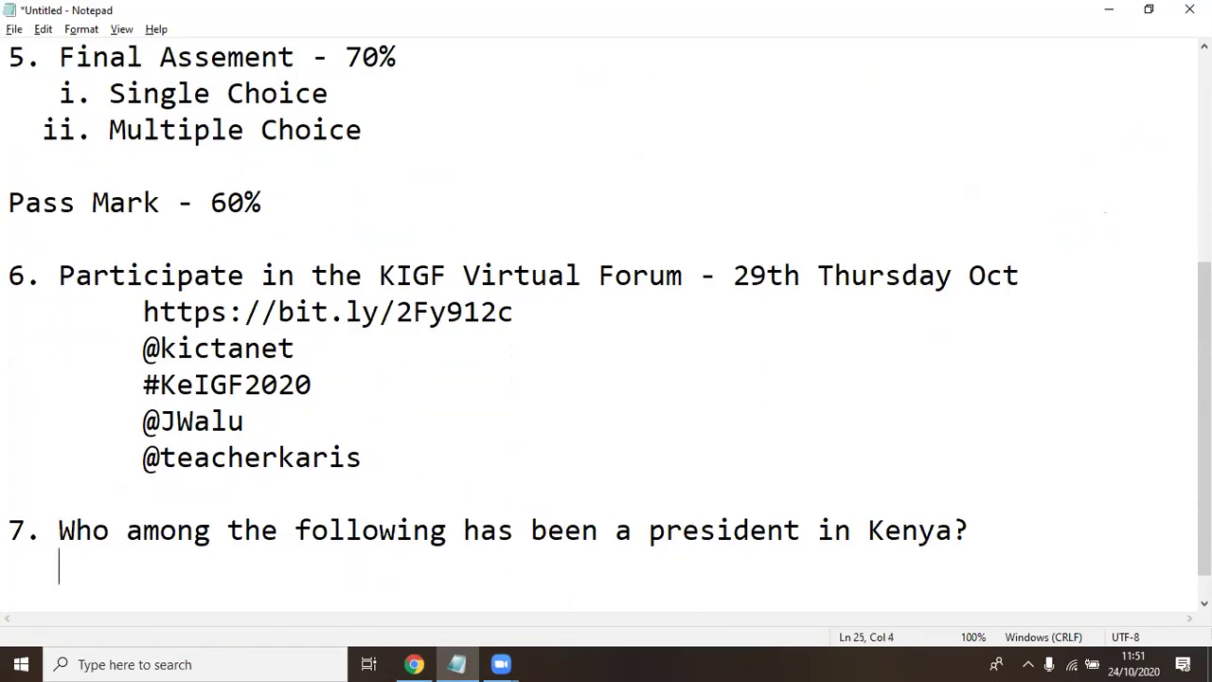
type("A..")
key("BackSpace")
key("BackSpace")
type("Uhuru Kne")
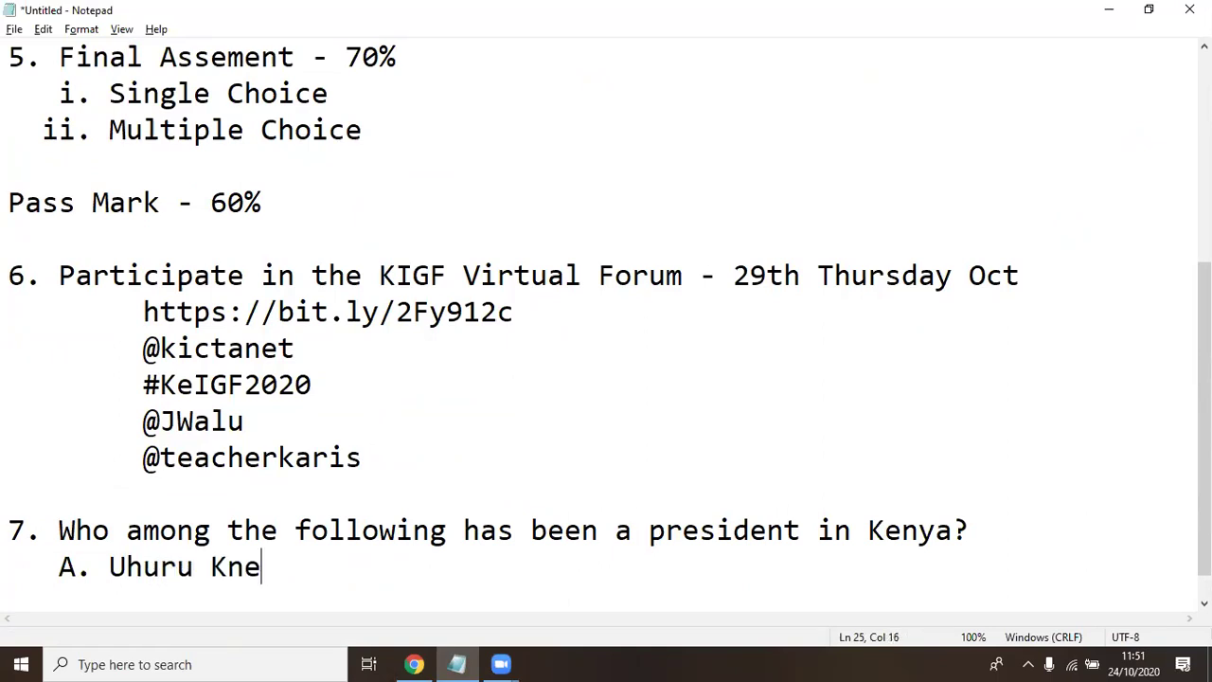
key("BackSpace")
key("BackSpace")
type("enyatta")
key("Return")
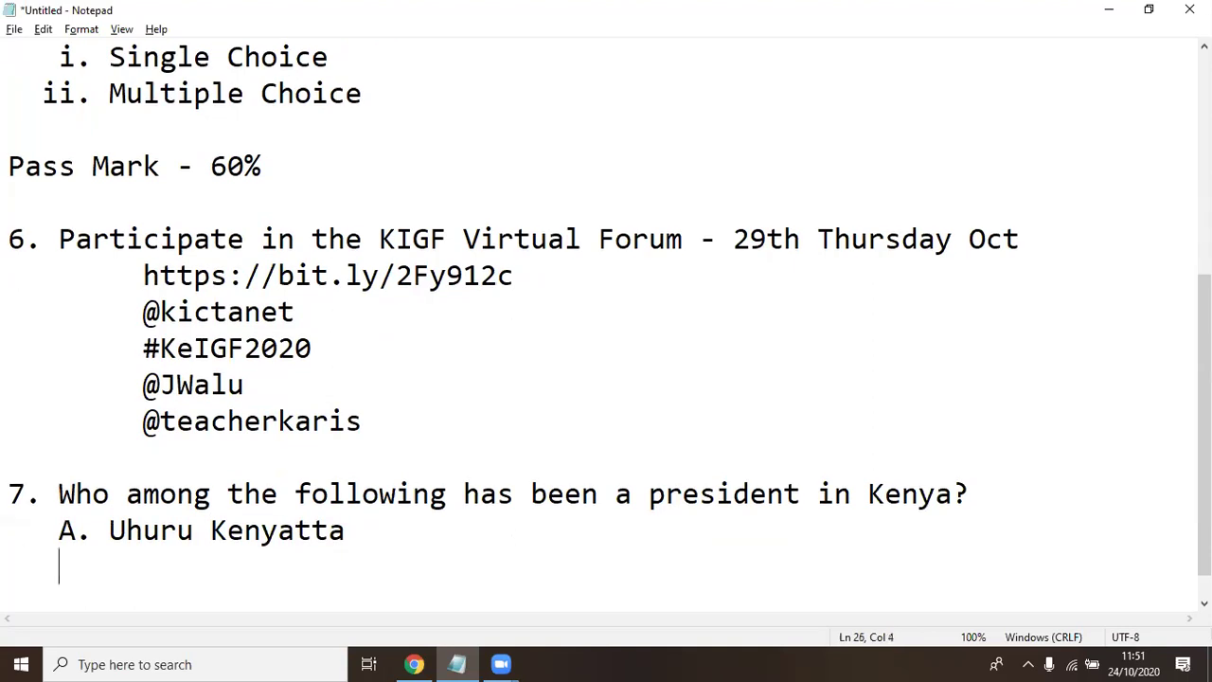
type("B. L")
key("BackSpace")
type("Kal")
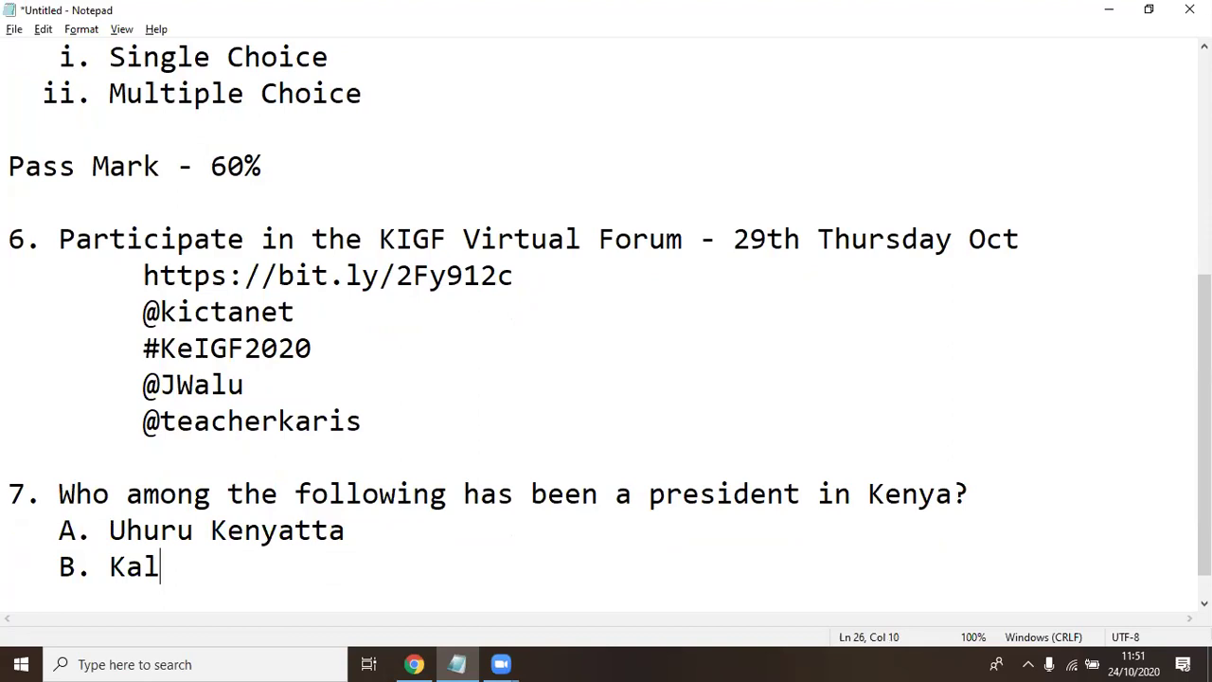
type("onzo ")
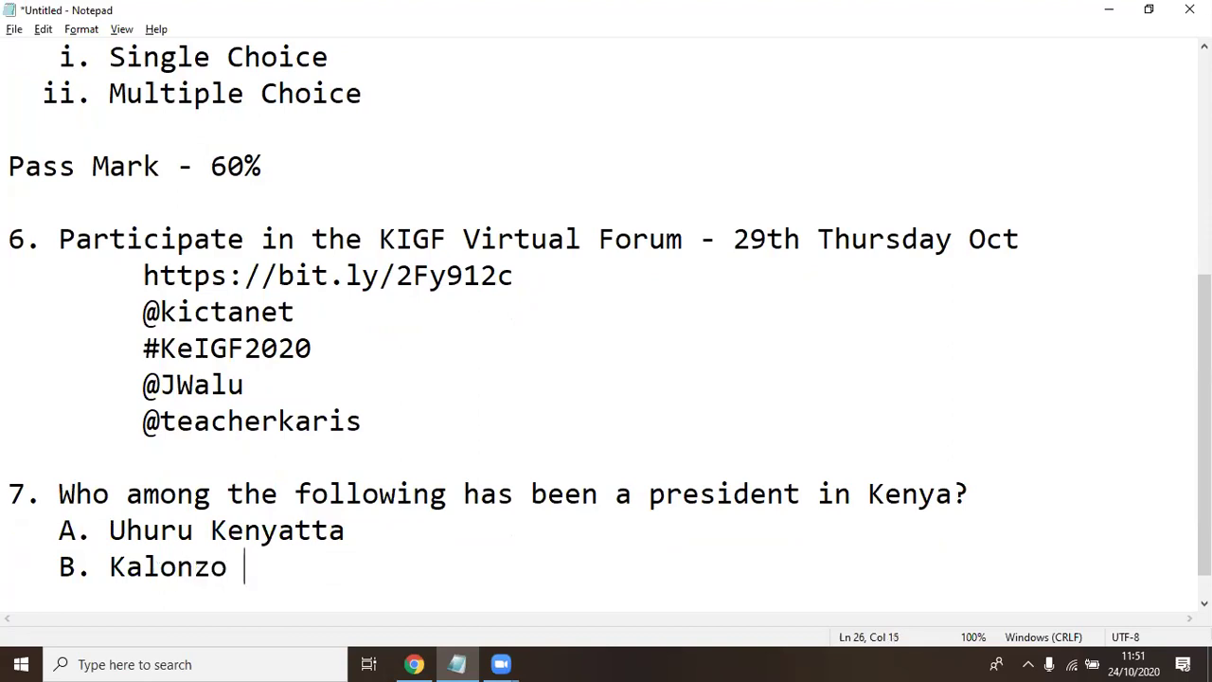
type("Musyoka")
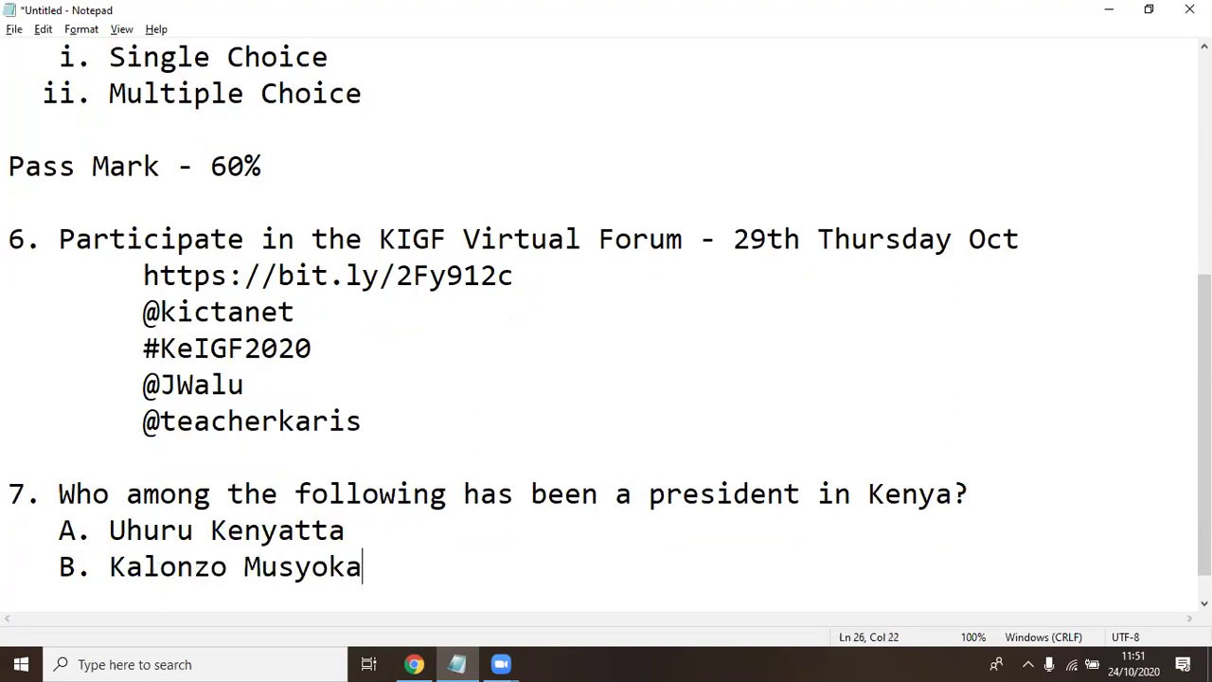
Add options 'C. Mwai Kibaki' and 'D. Raila Odinga'
key("Return")
type("C. ")
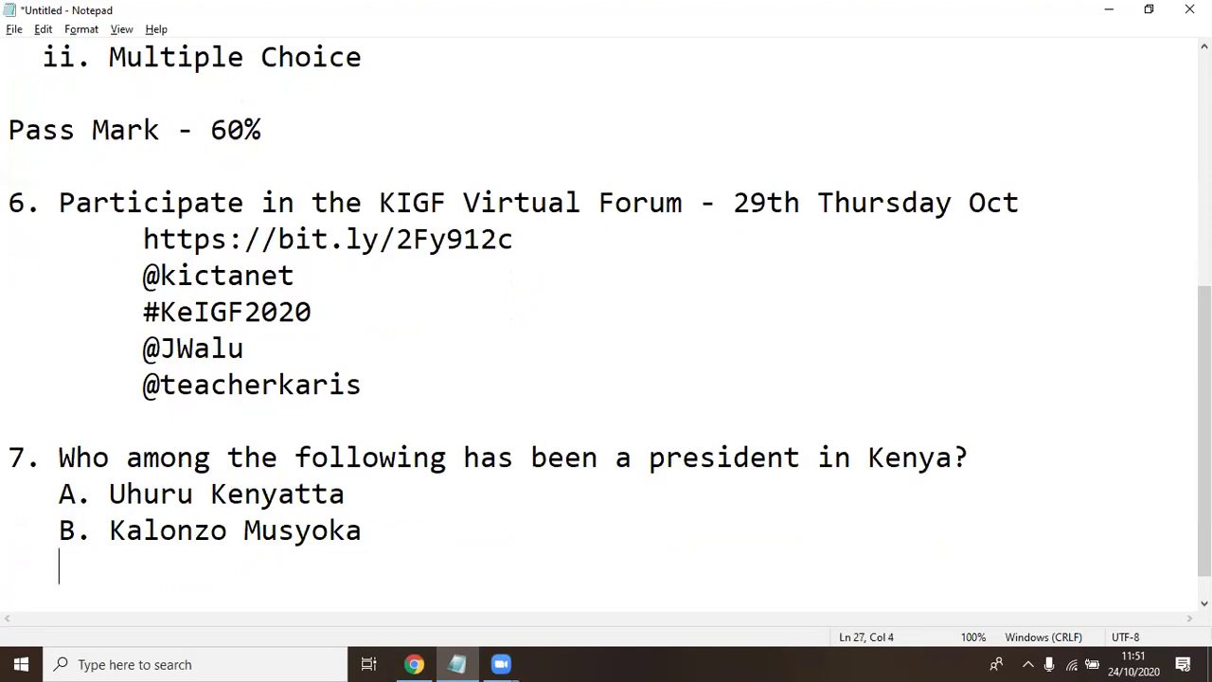
type("Mwai Kibaki")
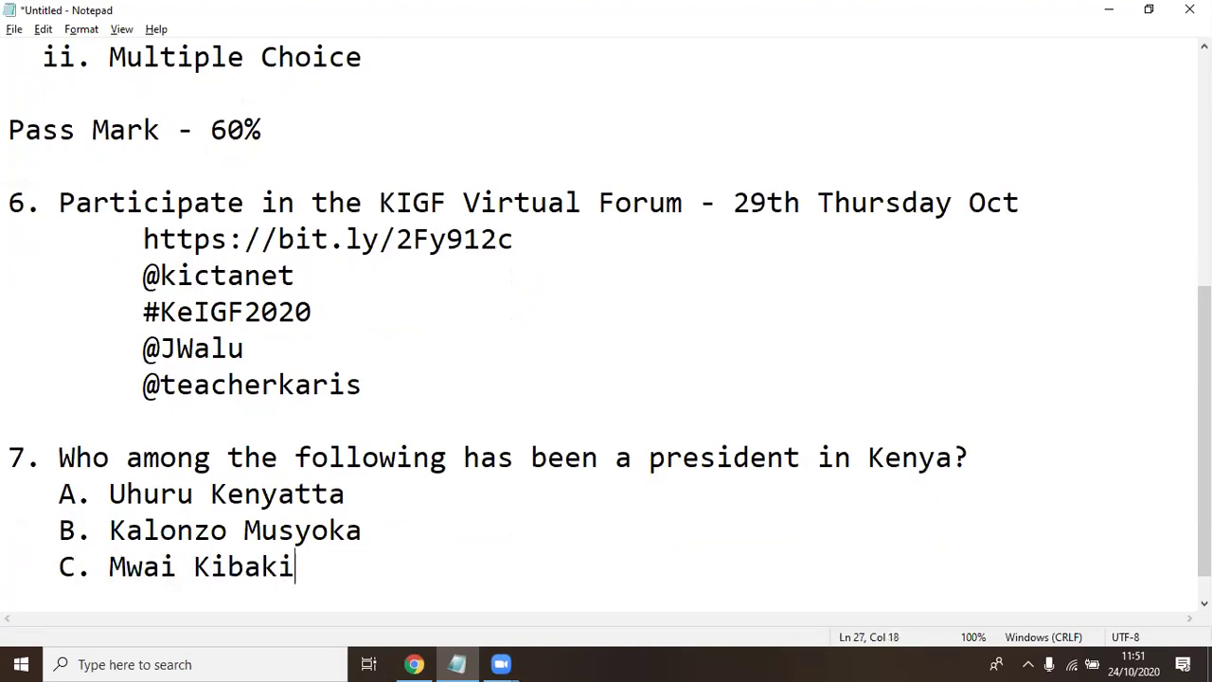
key("Return")
type("D. ")
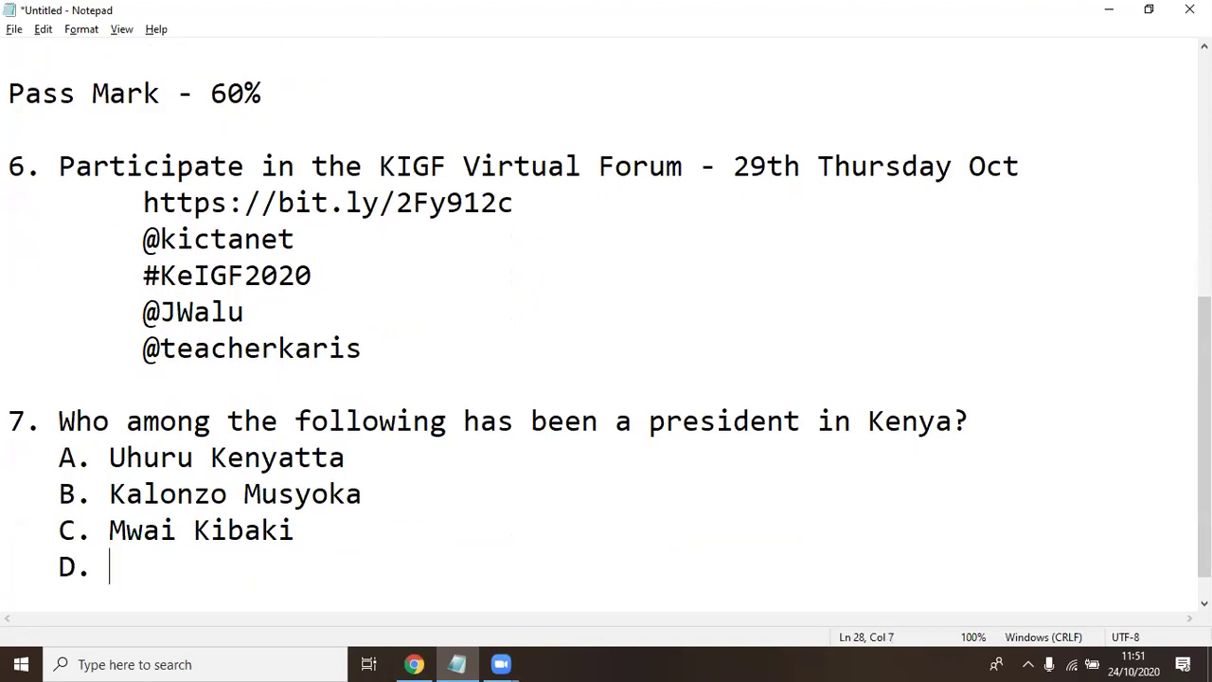
type("Rial")
key("BackSpace")
key("BackSpace")
key("BackSpace")
type("ail ")
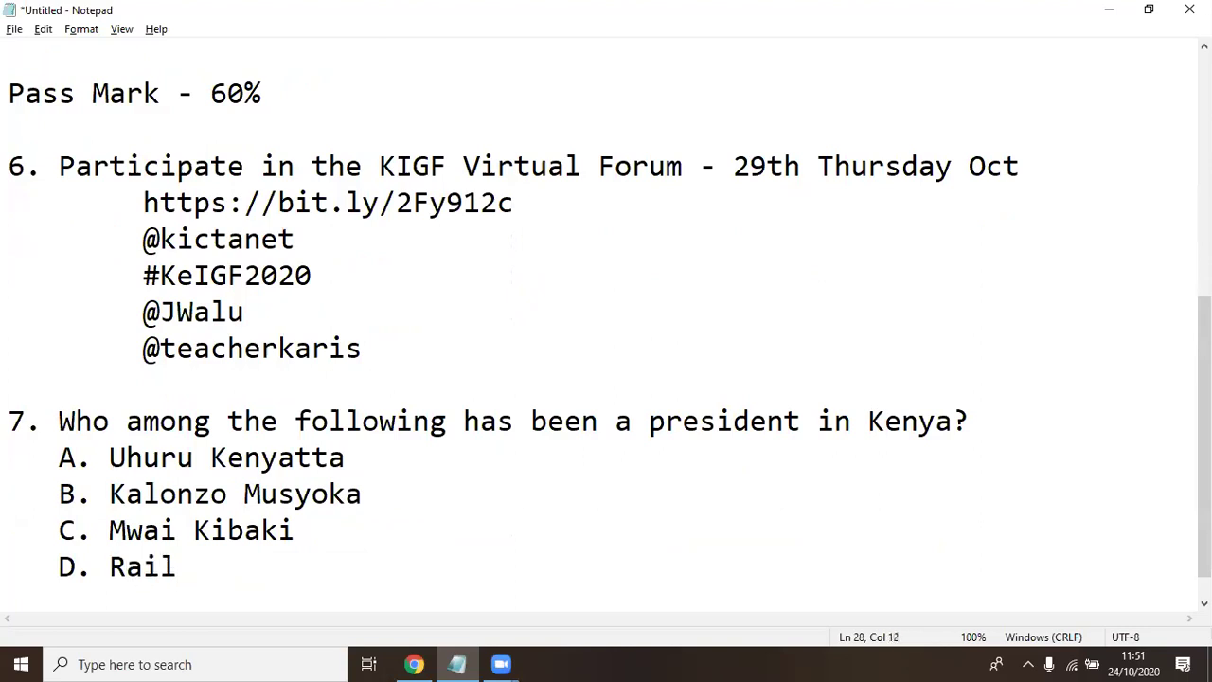
type("Odinga")
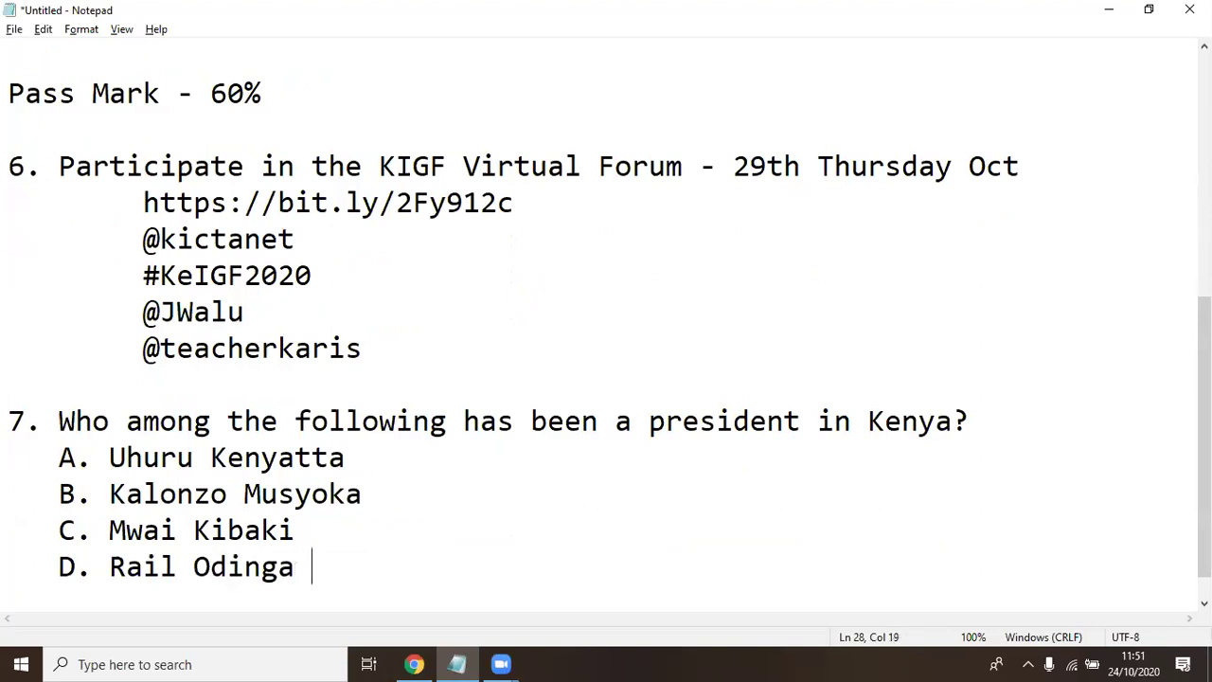
Append '(2 Marks)' to the end of question 7's line
left_click(996, 417)
type("()")
key("Left")
type("2 Marks")
key("Left")
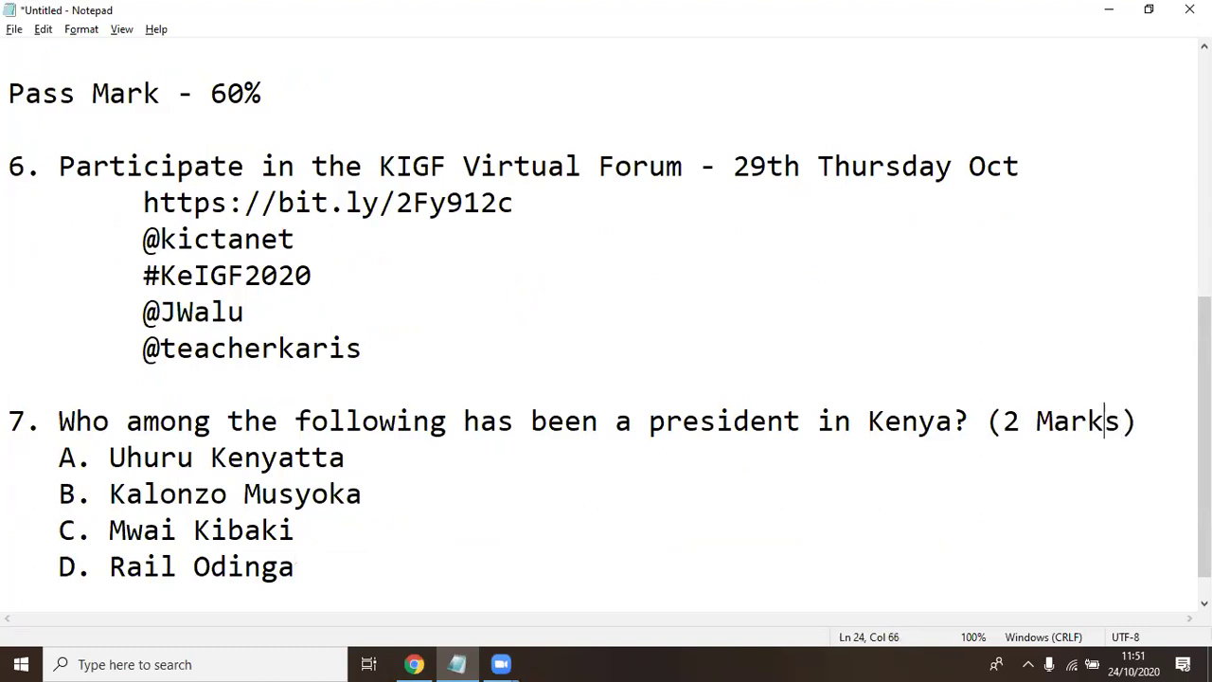
Score option A as (+50%) and option B as (-50%)
left_click(346, 457)
type("()")
key("Left")
type("+50%")
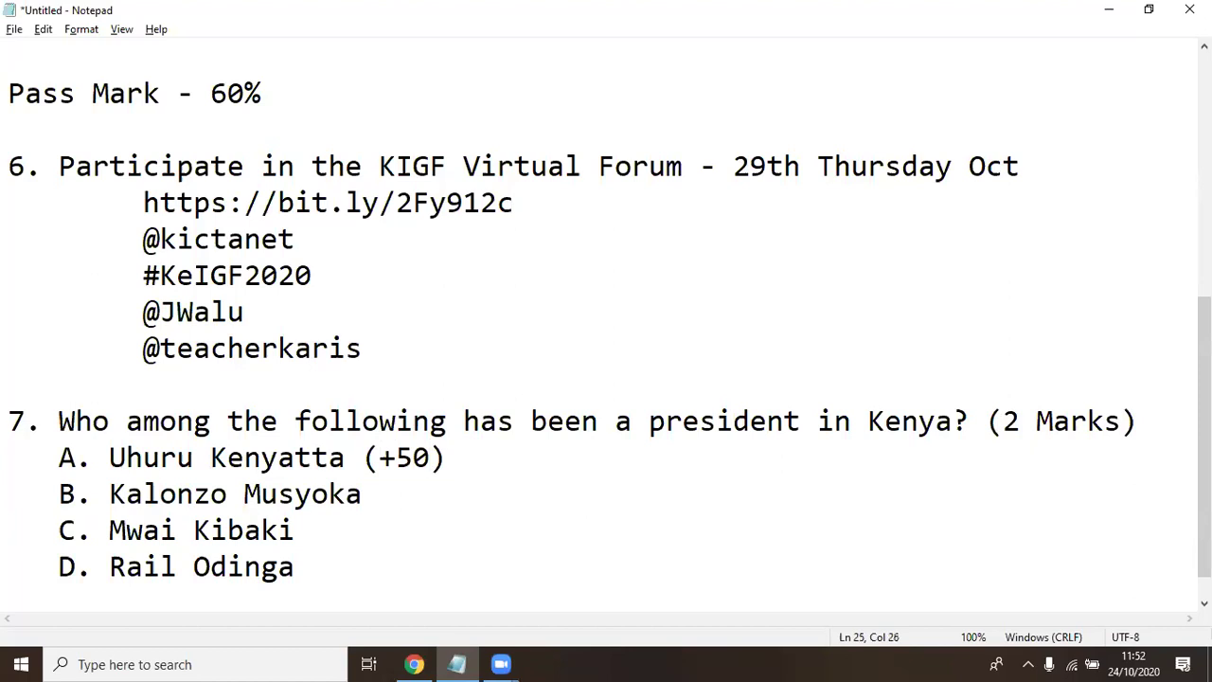
key("Down")
type("()")
key("Left")
type("-")
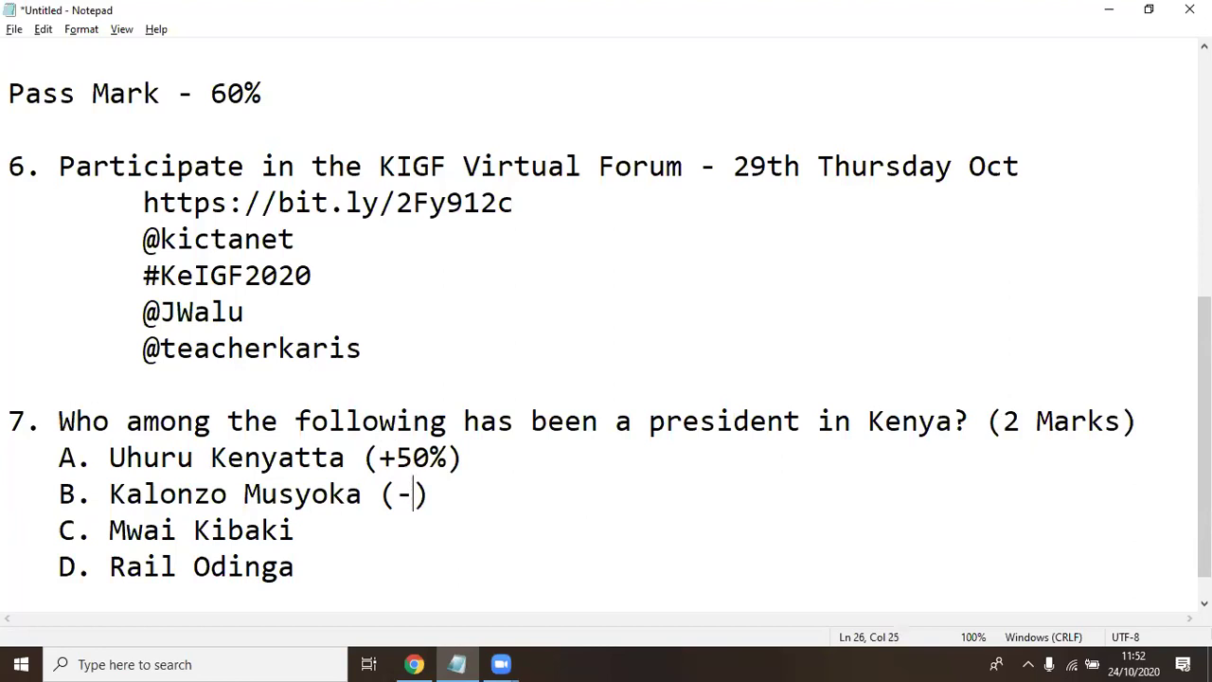
type("50%")
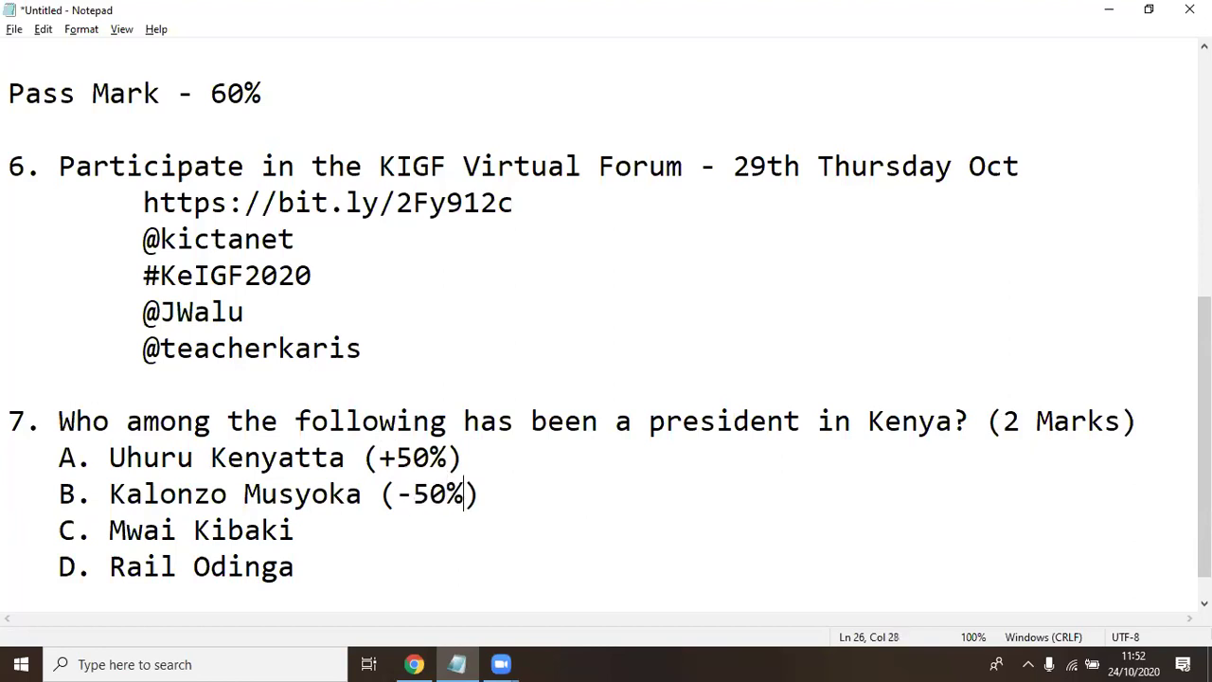
Score option C as (+50%) and option D as (-50%)
left_click(295, 530)
type("()")
key("Left")
type("+")
type("50%")
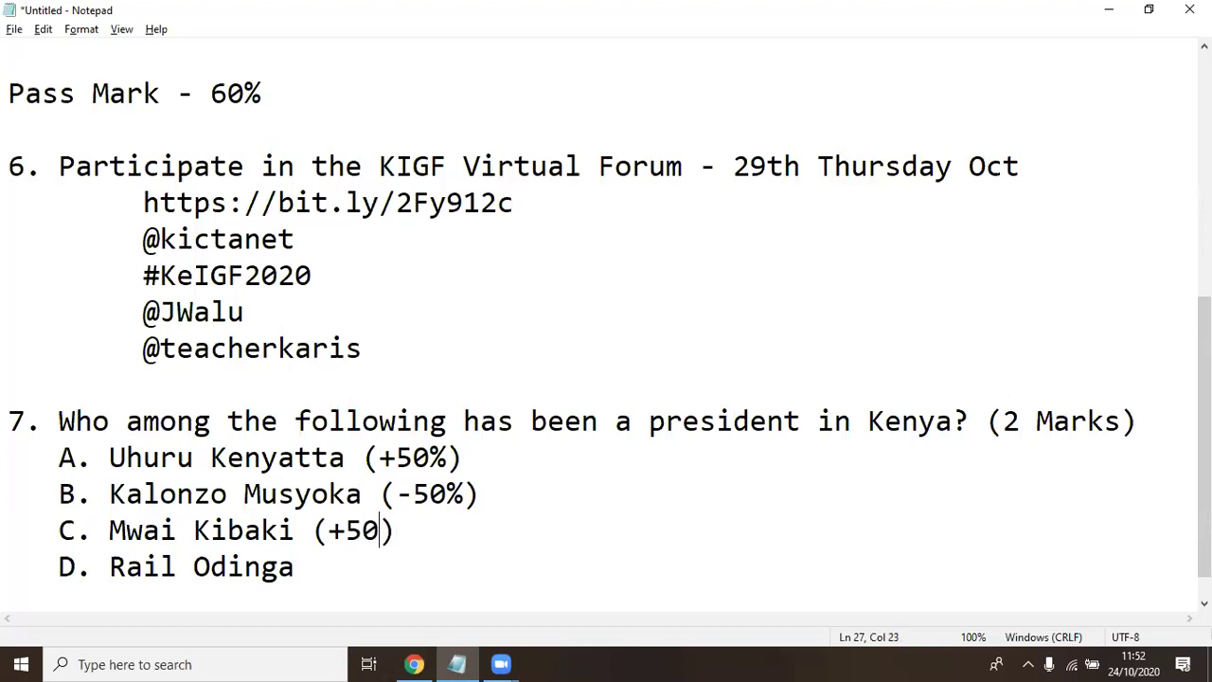
key("Down")
key("BackSpace")
type("()")
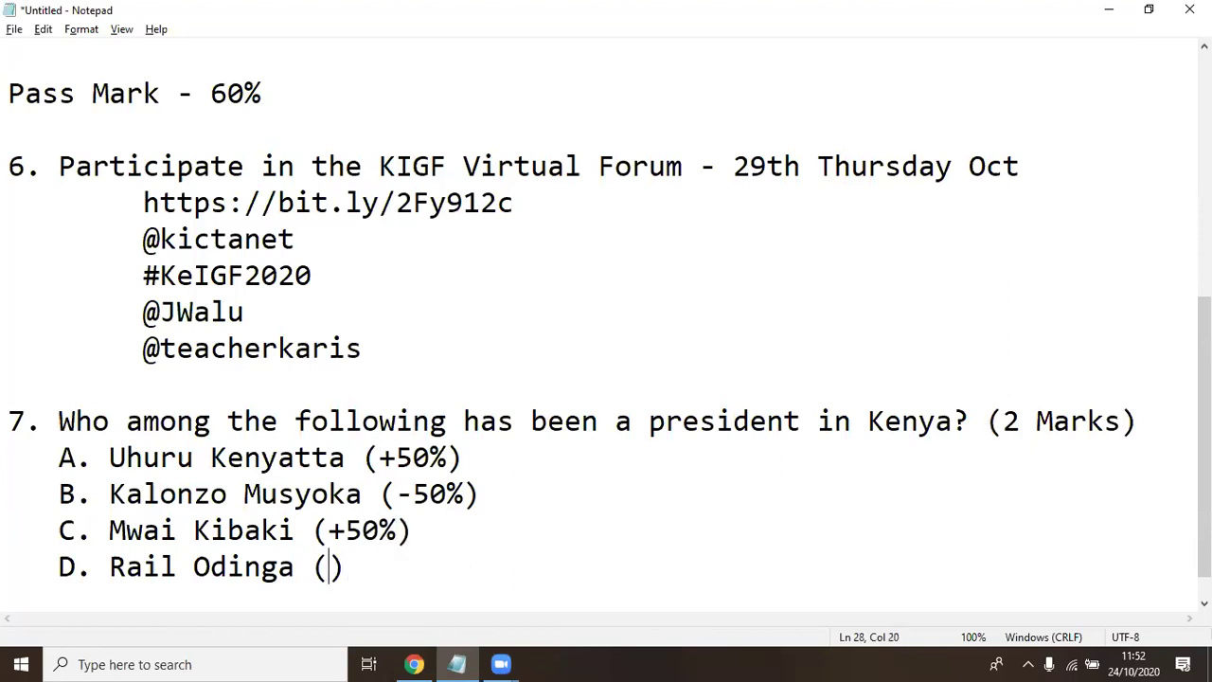
type("-50%")
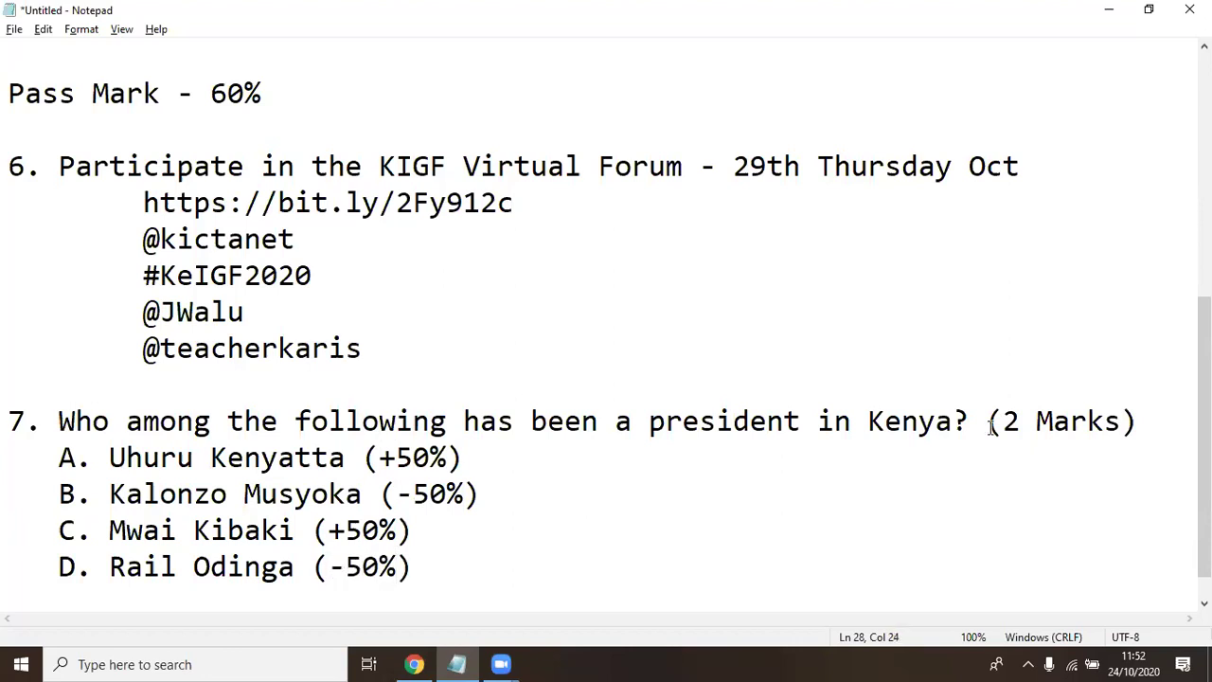
Review question 7 by highlighting its four options and the '2 Marks' text
left_click(426, 581)
left_click_drag(110, 457, 412, 535)
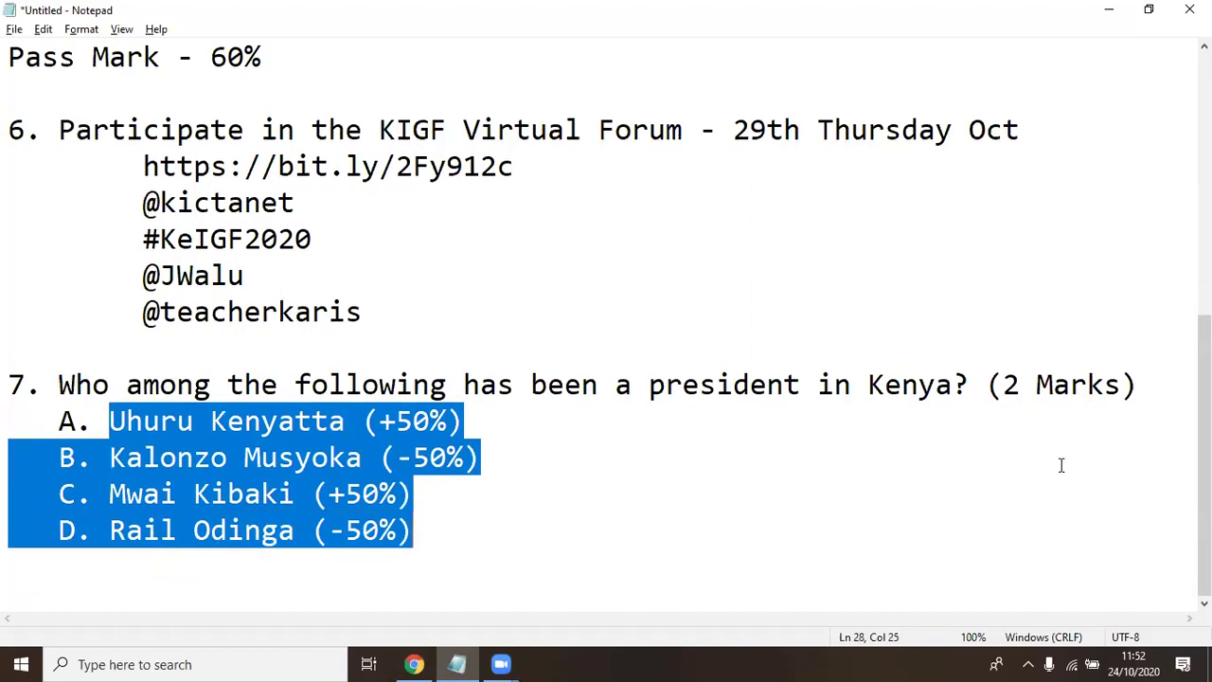
left_click_drag(1004, 381, 1125, 376)
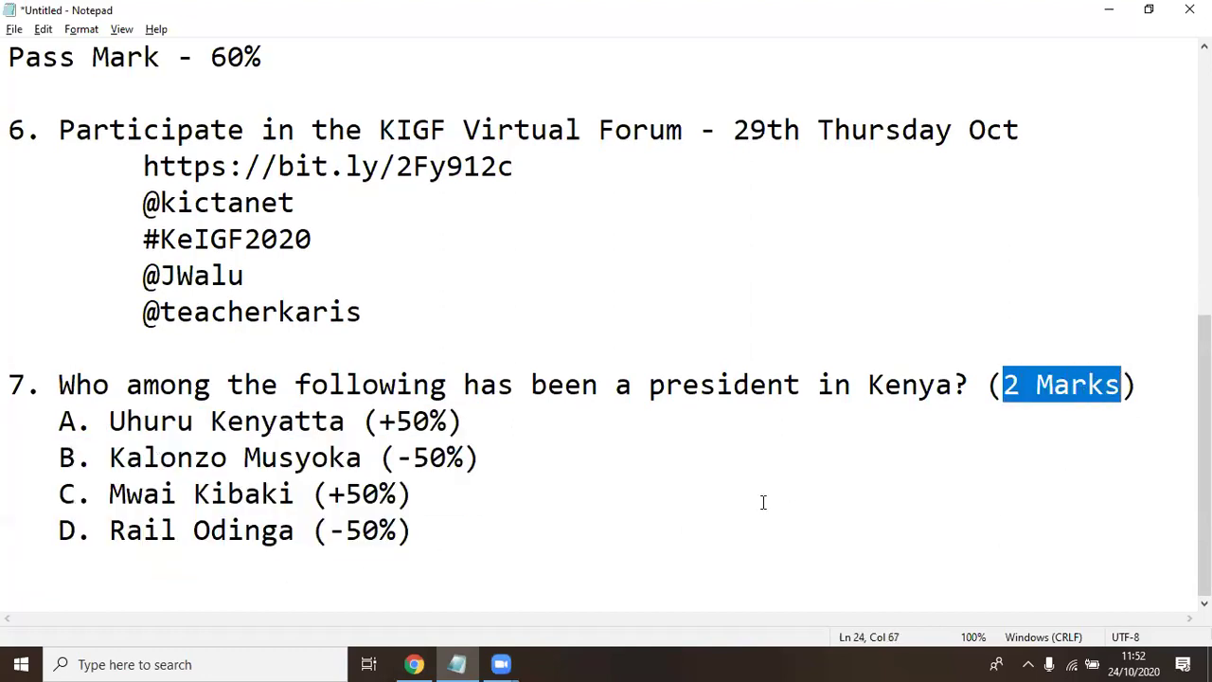
left_click(458, 546)
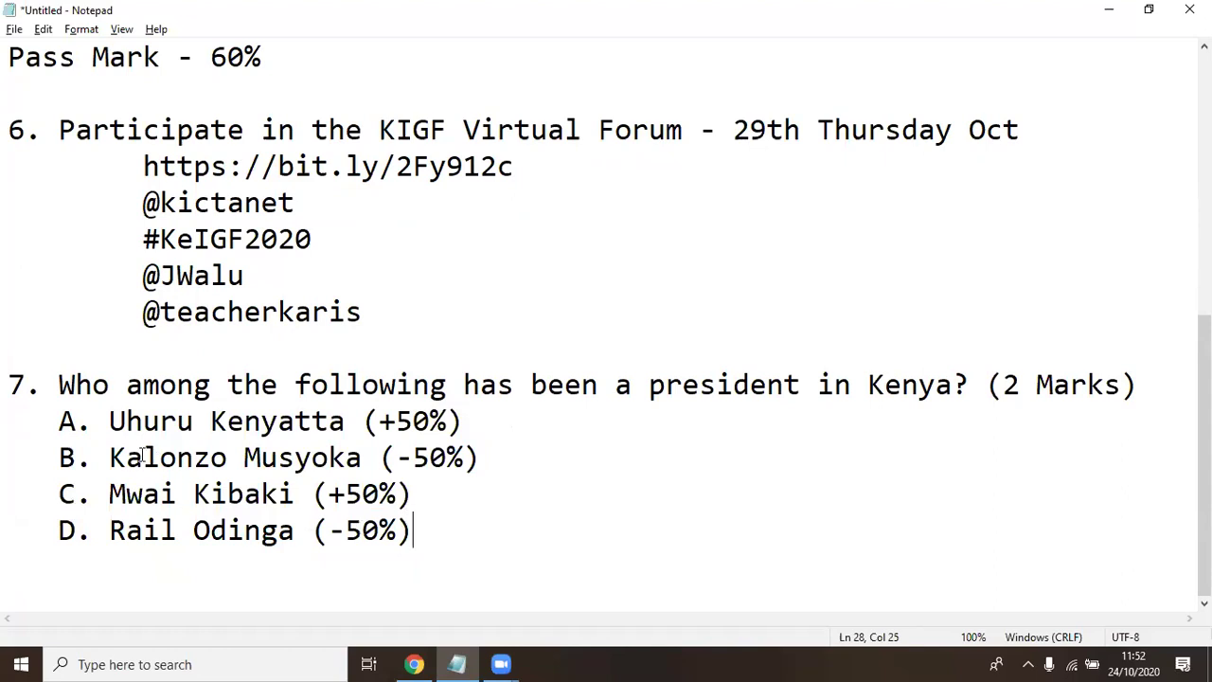
left_click_drag(45, 420, 472, 409)
left_click_drag(59, 531, 427, 521)
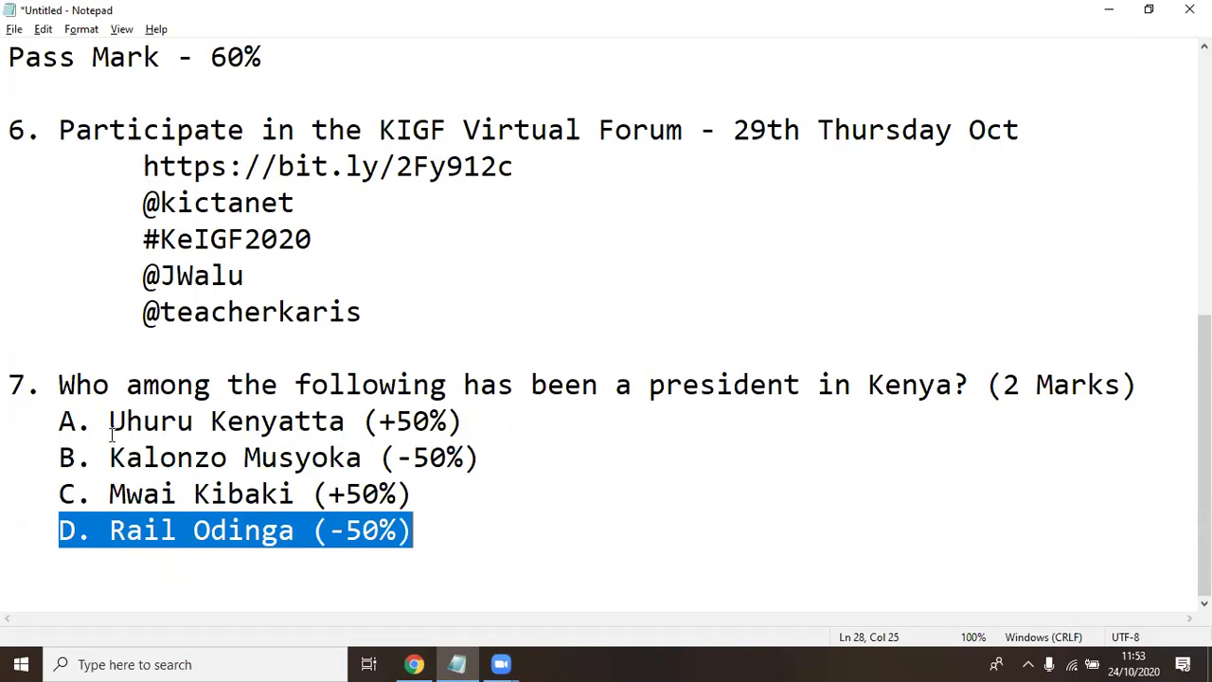
left_click_drag(109, 421, 410, 576)
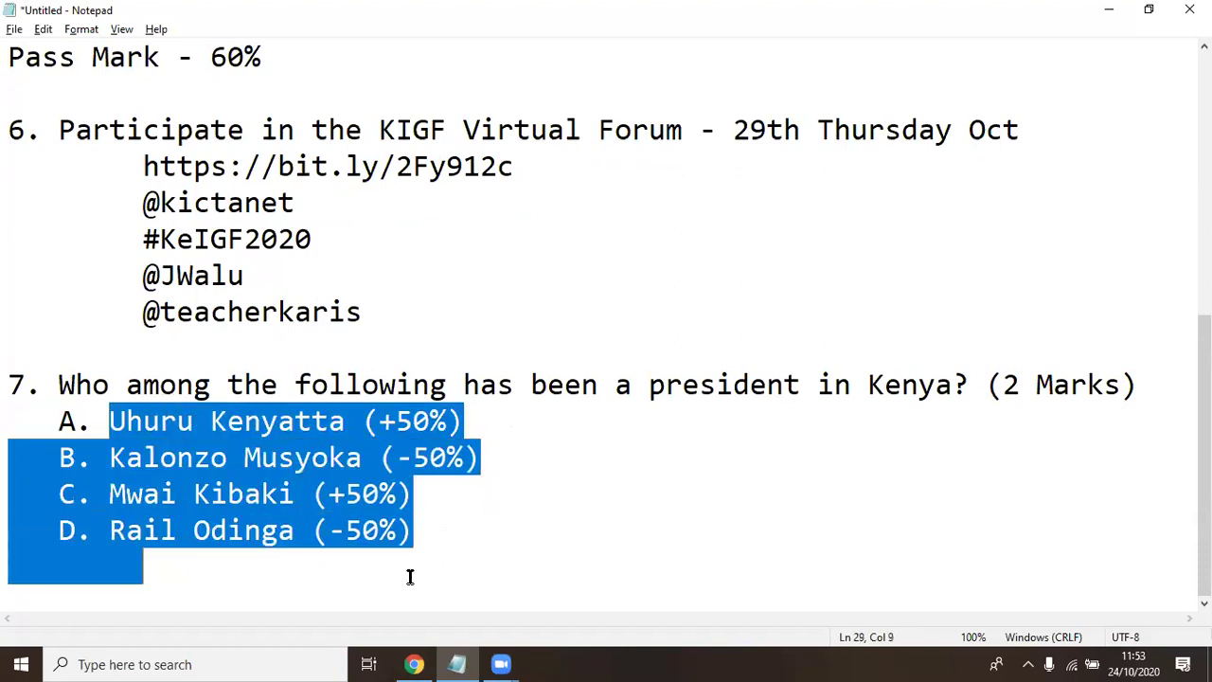
Insert '(Select two)' right after the question mark, before (2 Marks)
left_click(979, 386)
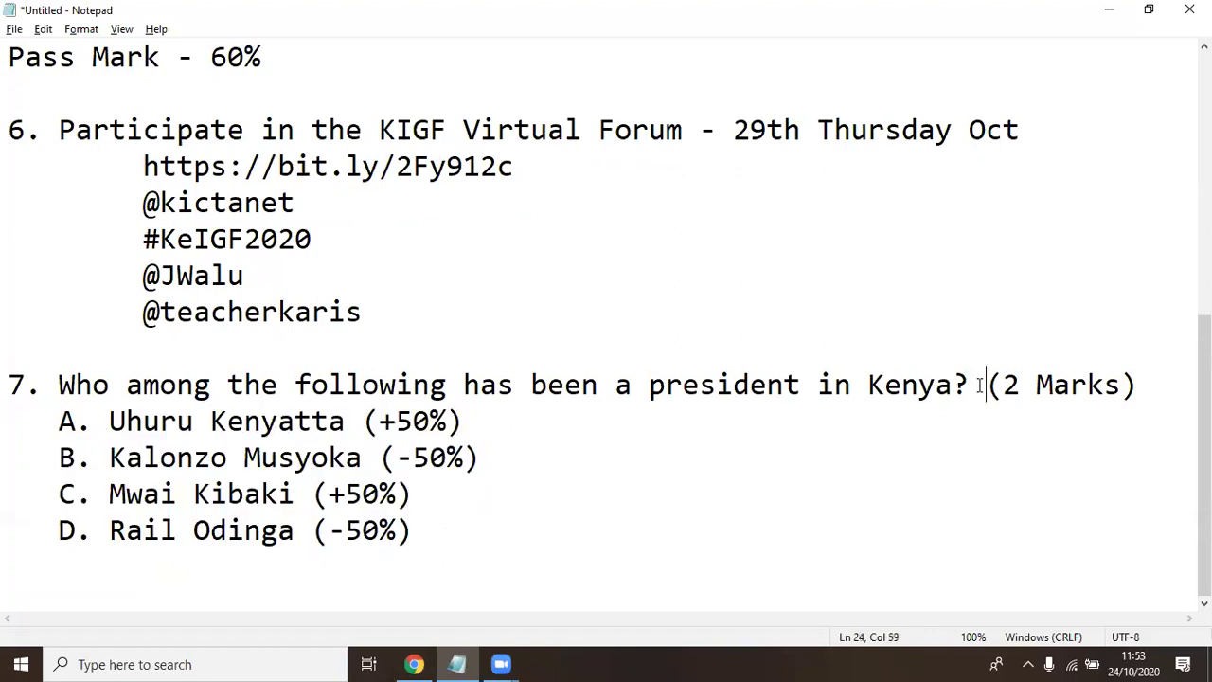
key("BackSpace")
type("()")
key("Left")
type("Select two")
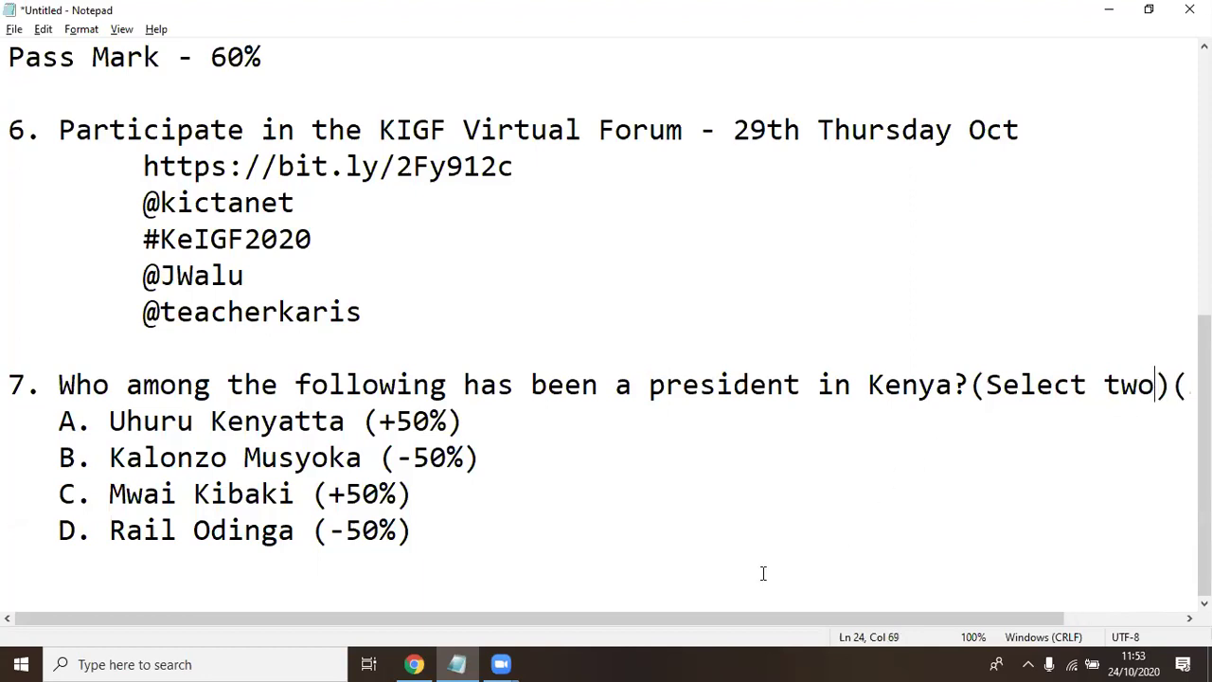
Check the '(Select two)' bracket and option D's line, then leave Notepad with Alt+Tab
left_click_drag(538, 616, 663, 618)
left_click(1043, 384)
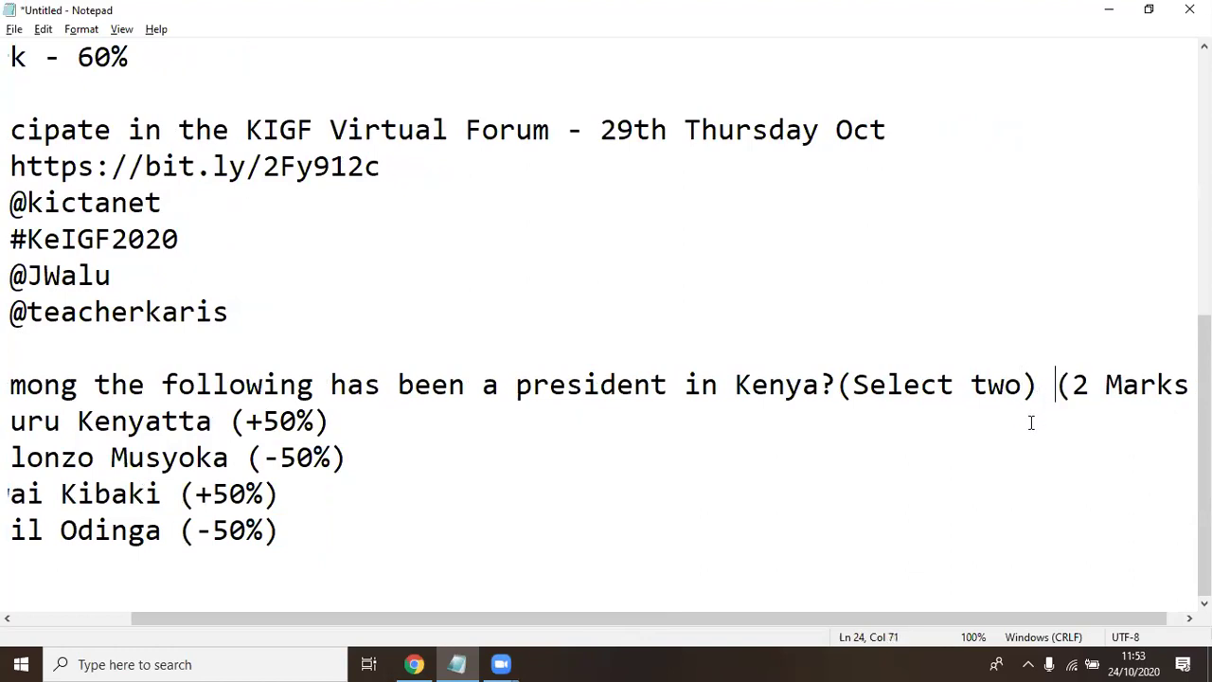
left_click_drag(708, 616, 723, 618)
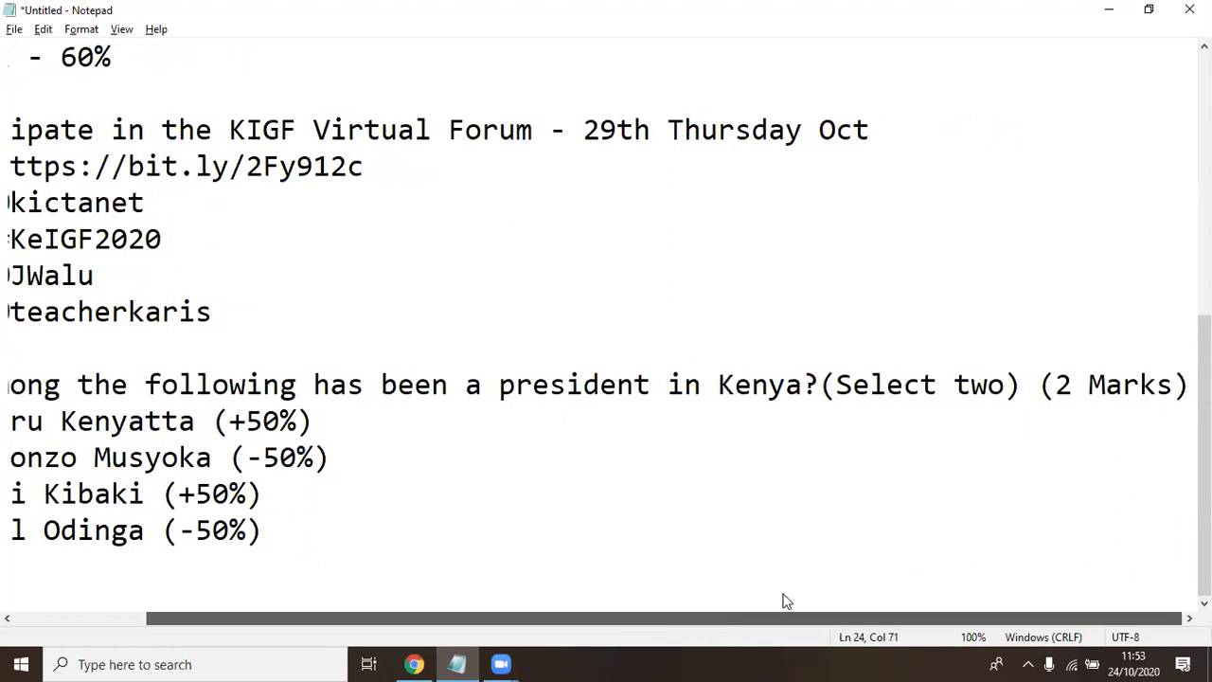
scroll(785, 601, "left", 3)
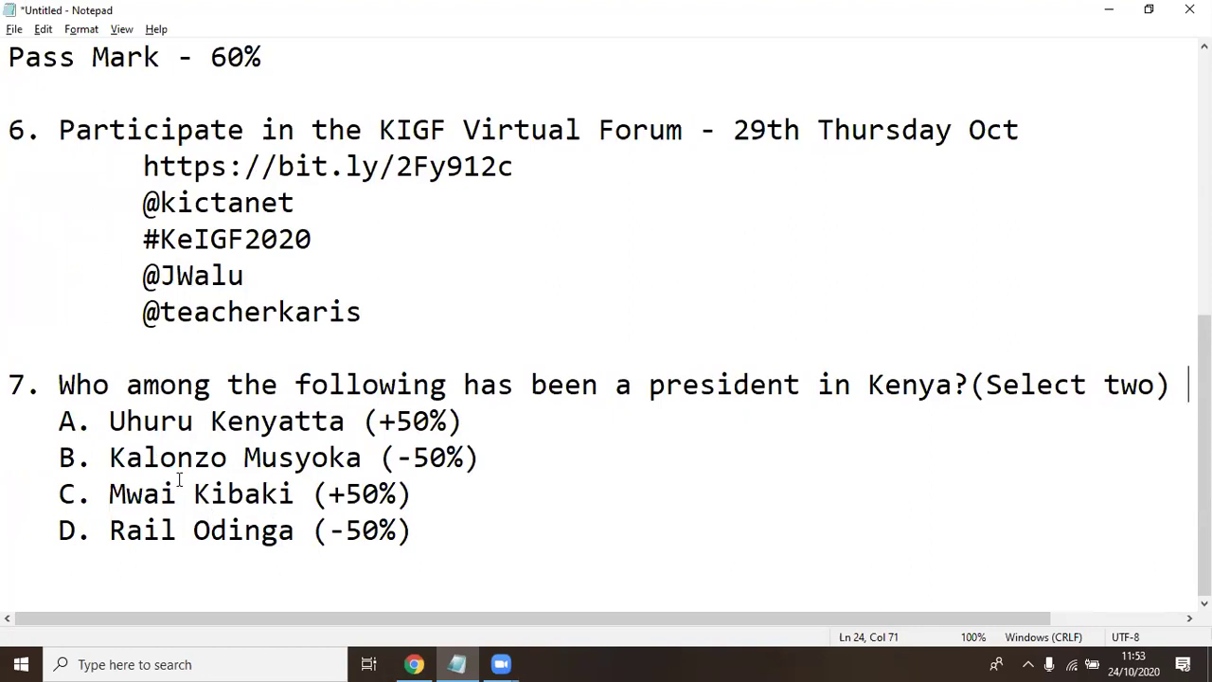
left_click(481, 535)
key("alt+Tab")
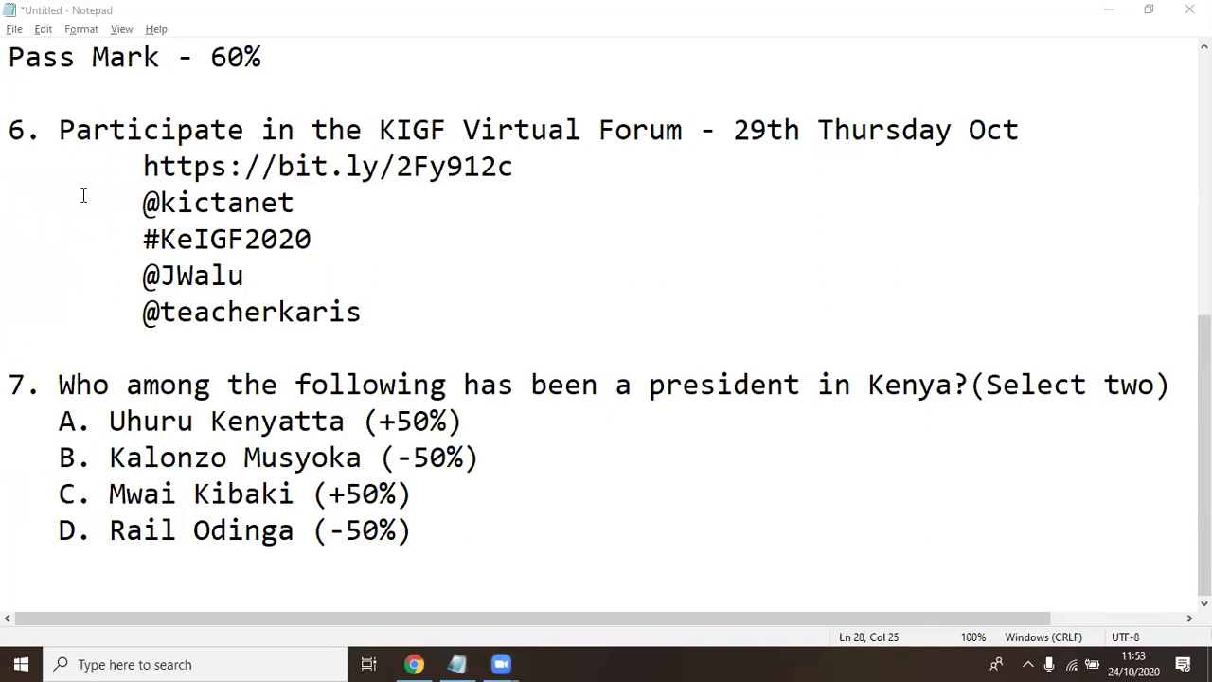
Bring the Chrome course page forward and dismiss the course administration menu
mouse_move(414, 664)
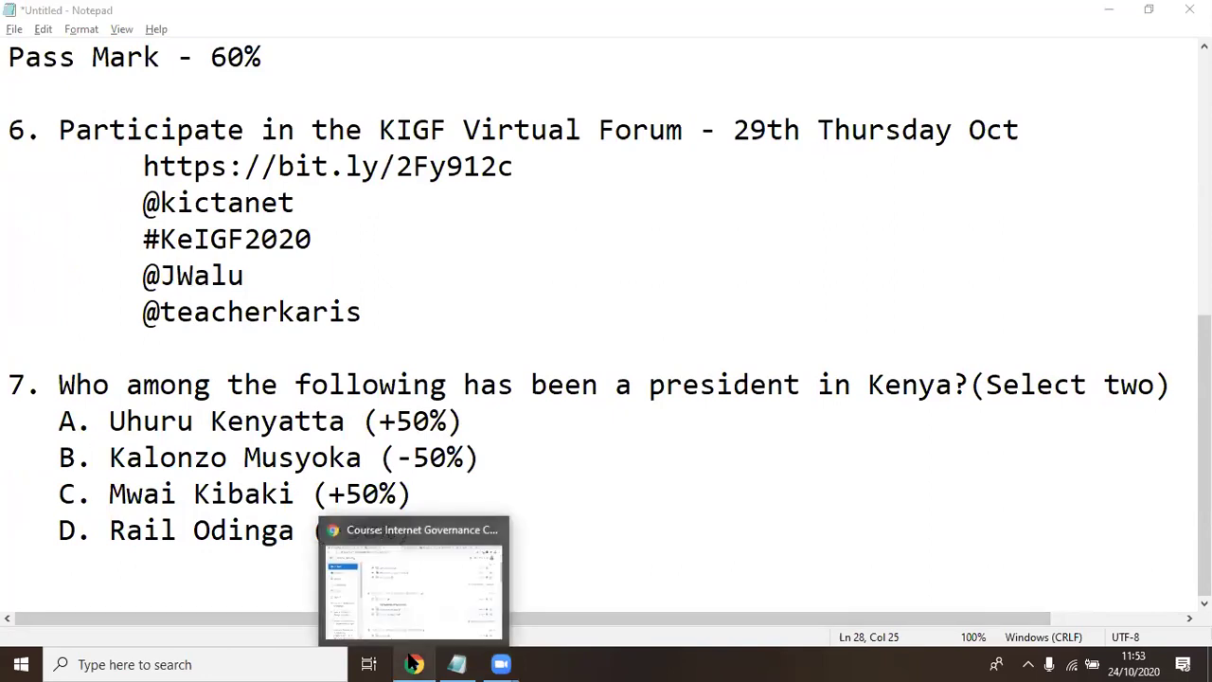
left_click(414, 579)
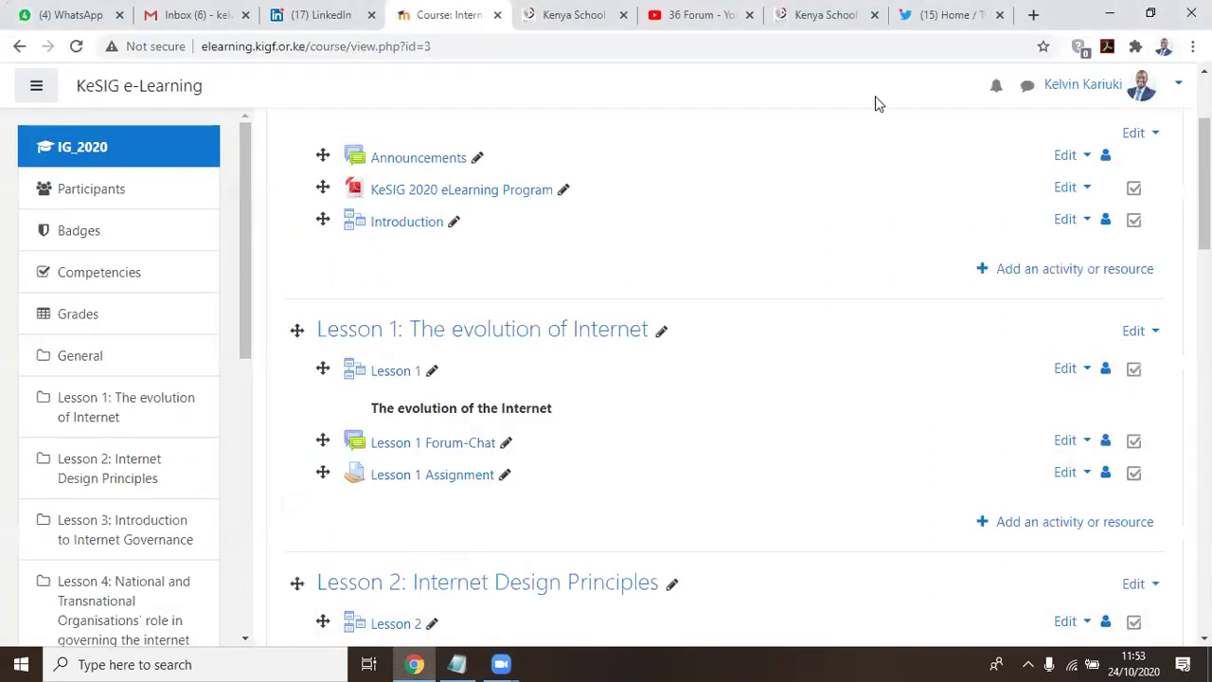
scroll(559, 169, "up", 2)
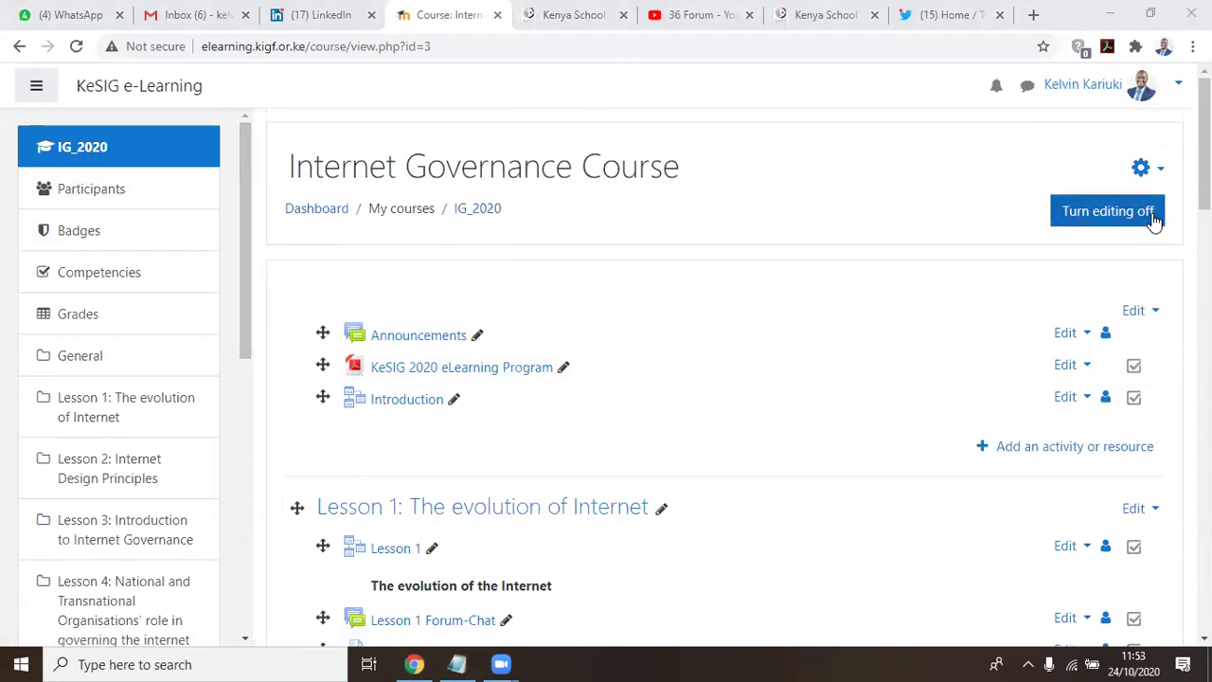
left_click(1159, 168)
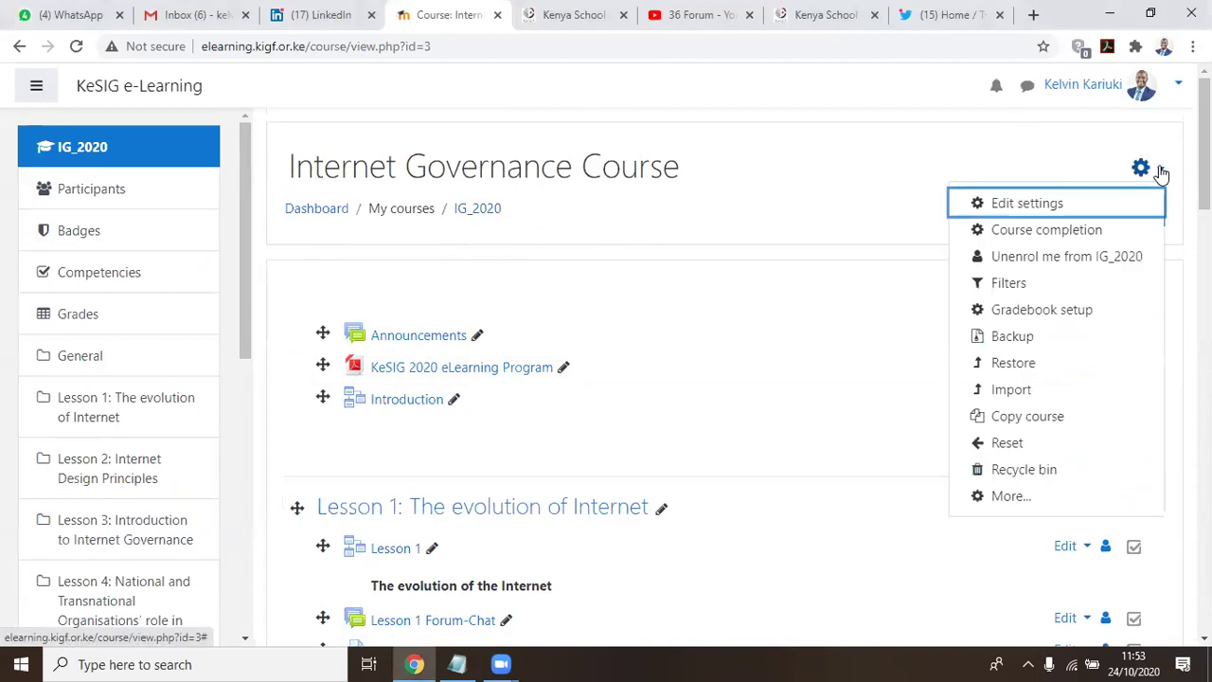
key("Escape")
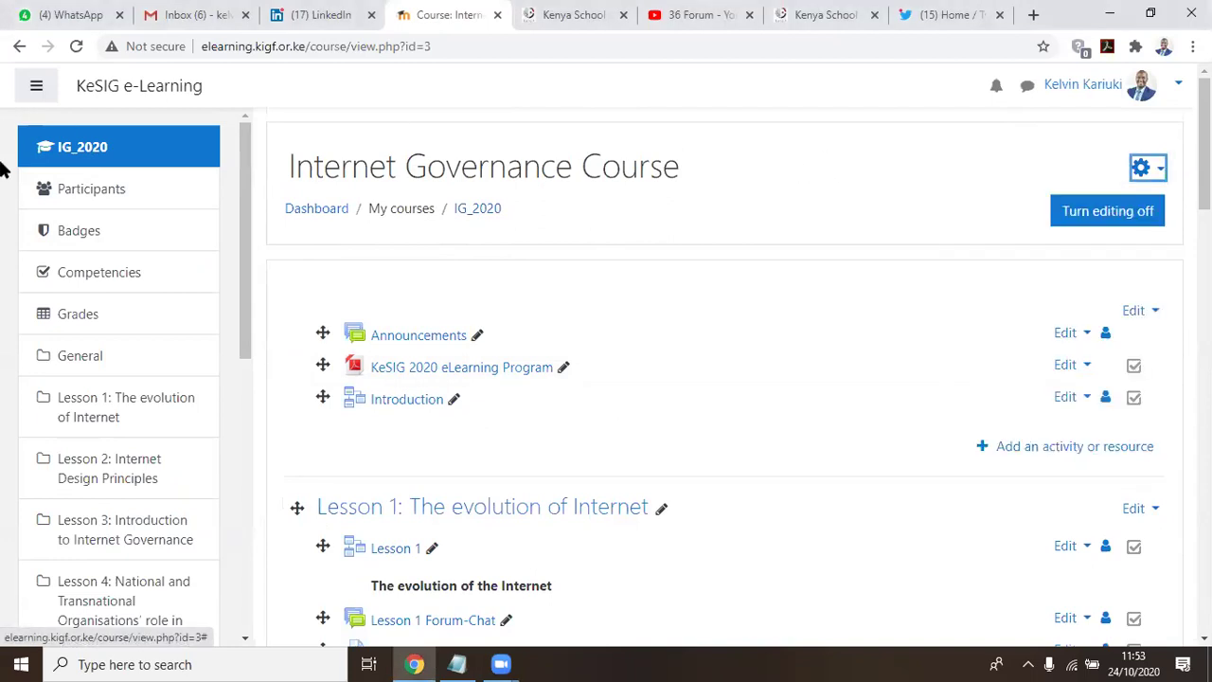
Open Grades from the course sidebar and scroll through the 87 participants
left_click(76, 319)
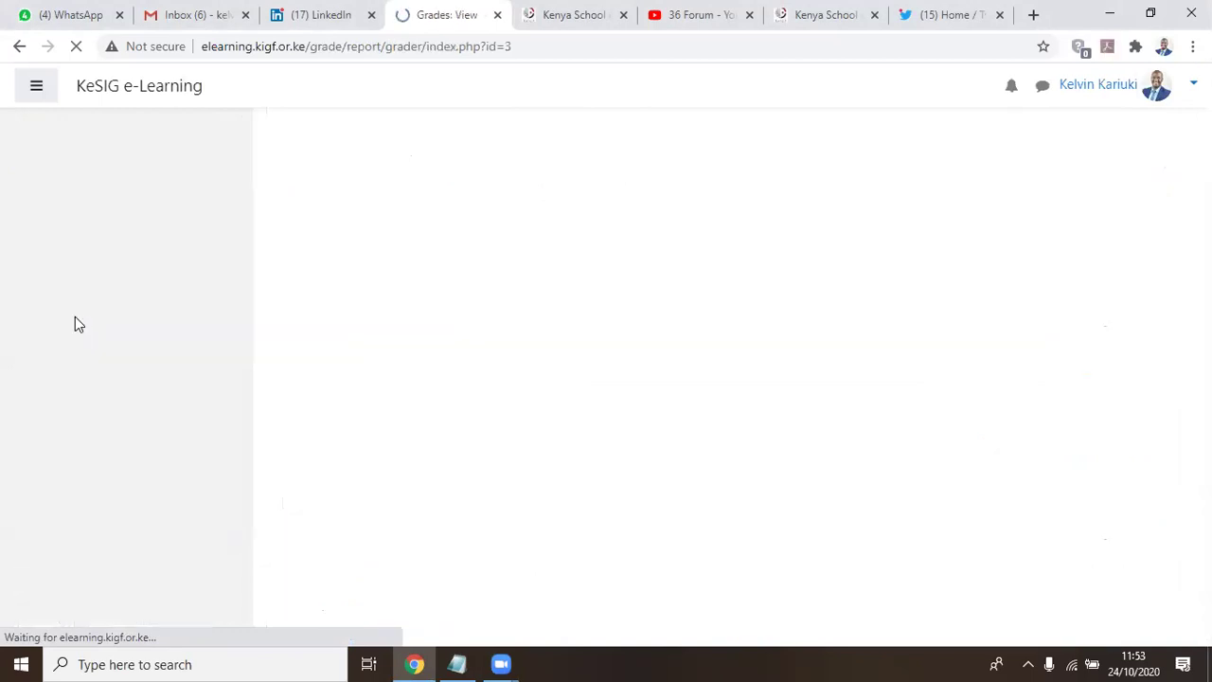
scroll(736, 296, "down", 1)
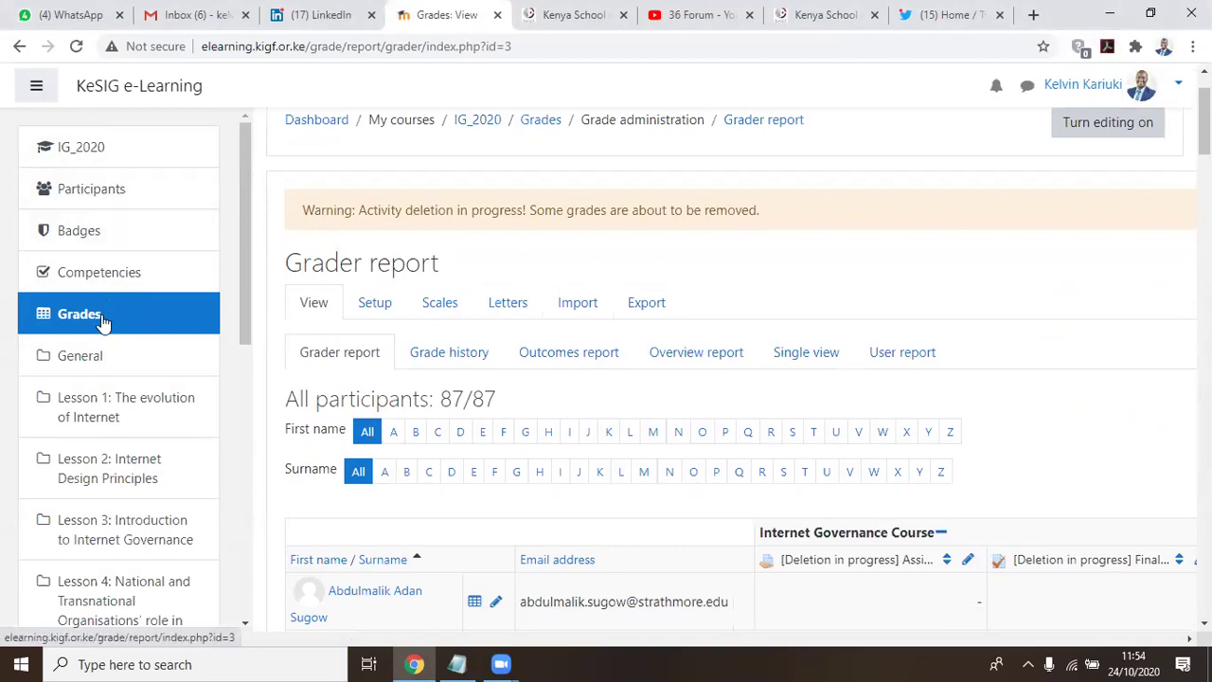
scroll(873, 234, "down", 4)
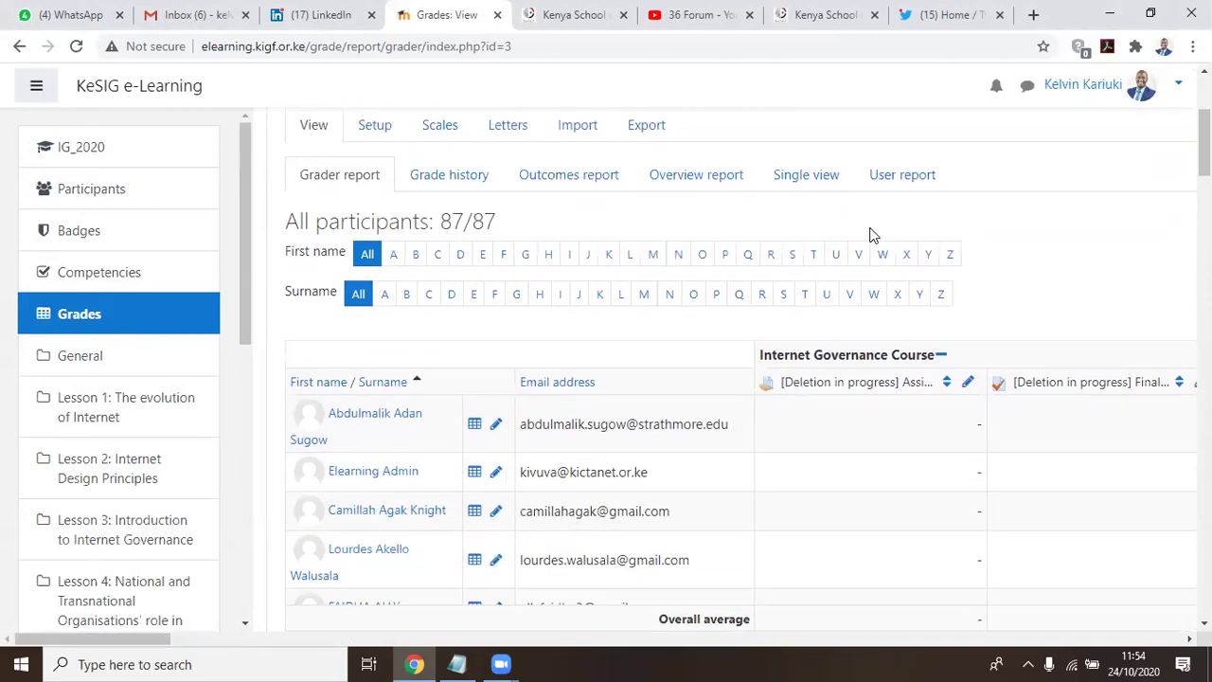
scroll(873, 234, "down", 11)
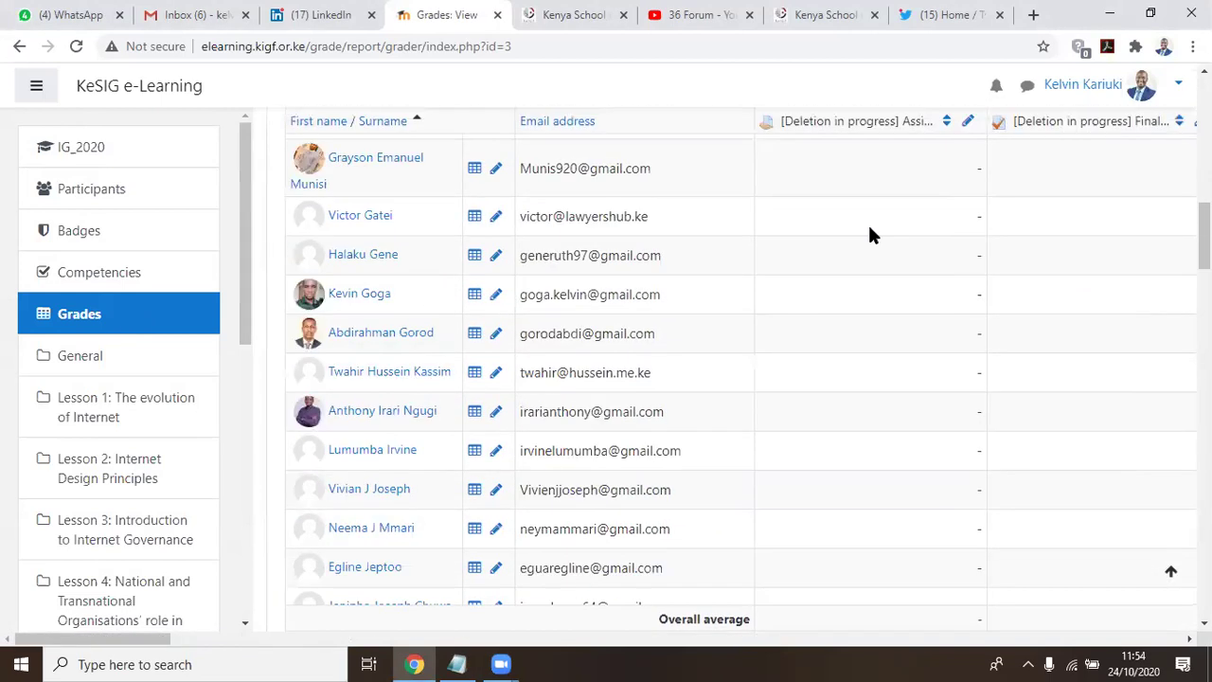
scroll(870, 228, "down", 13)
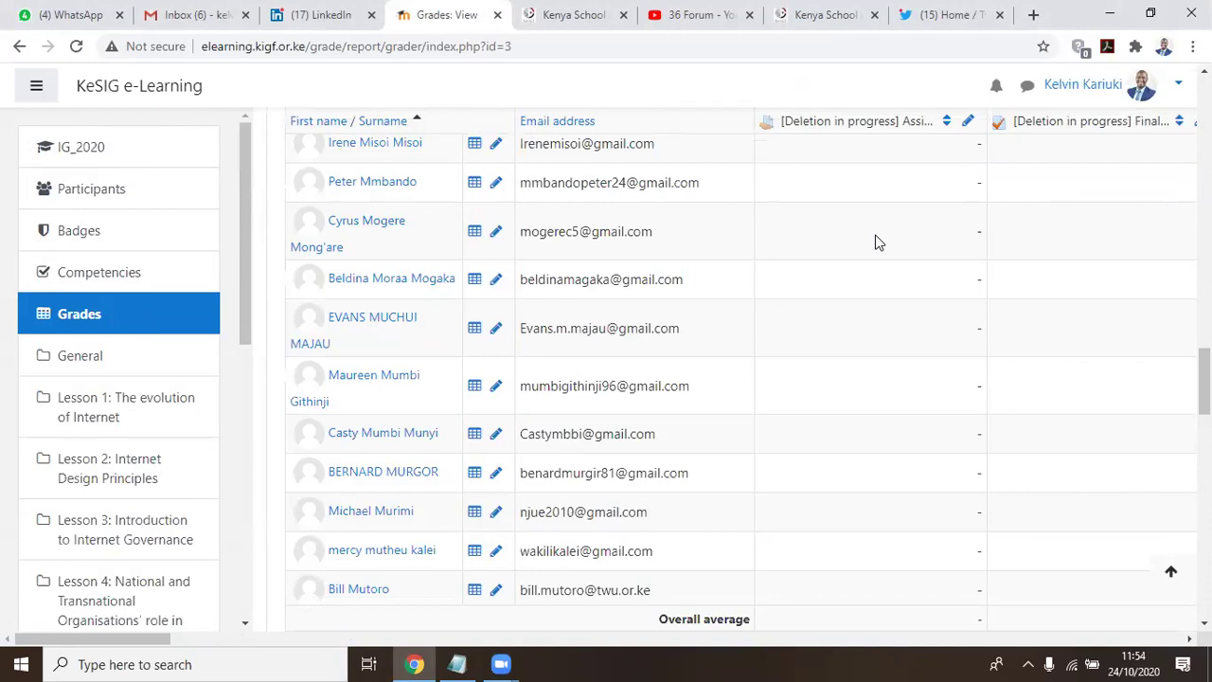
scroll(850, 255, "down", 4)
scroll(850, 254, "up", 2)
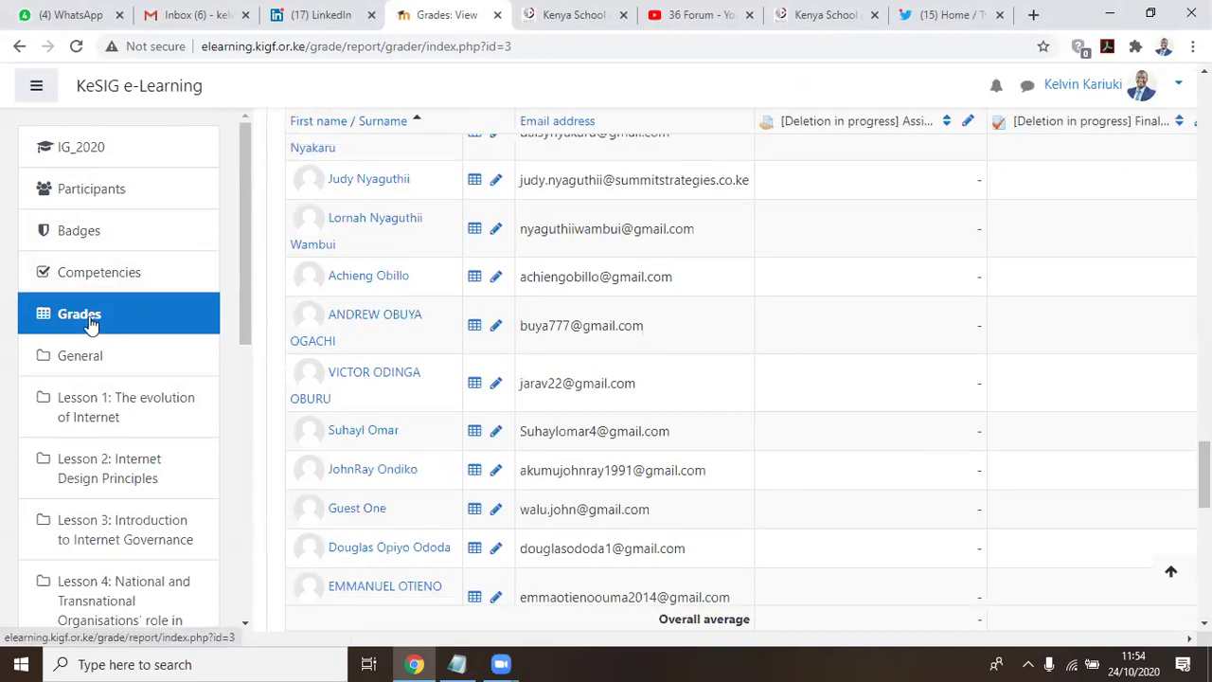
scroll(895, 341, "up", 15)
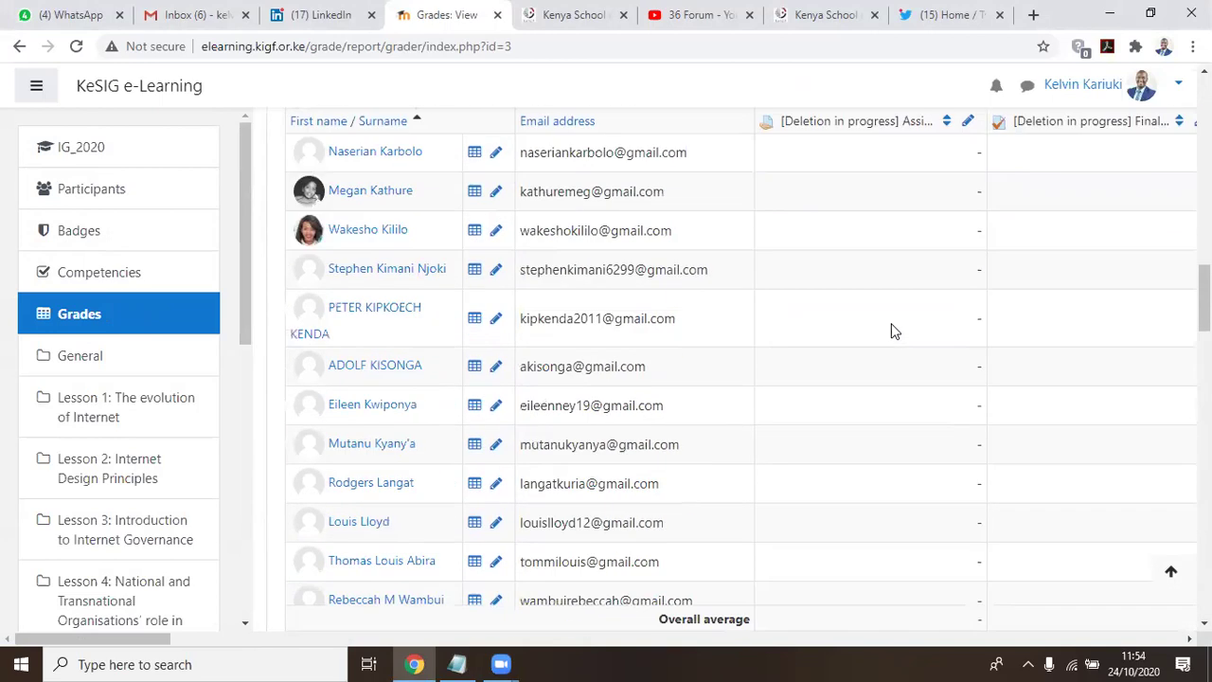
scroll(888, 333, "up", 5)
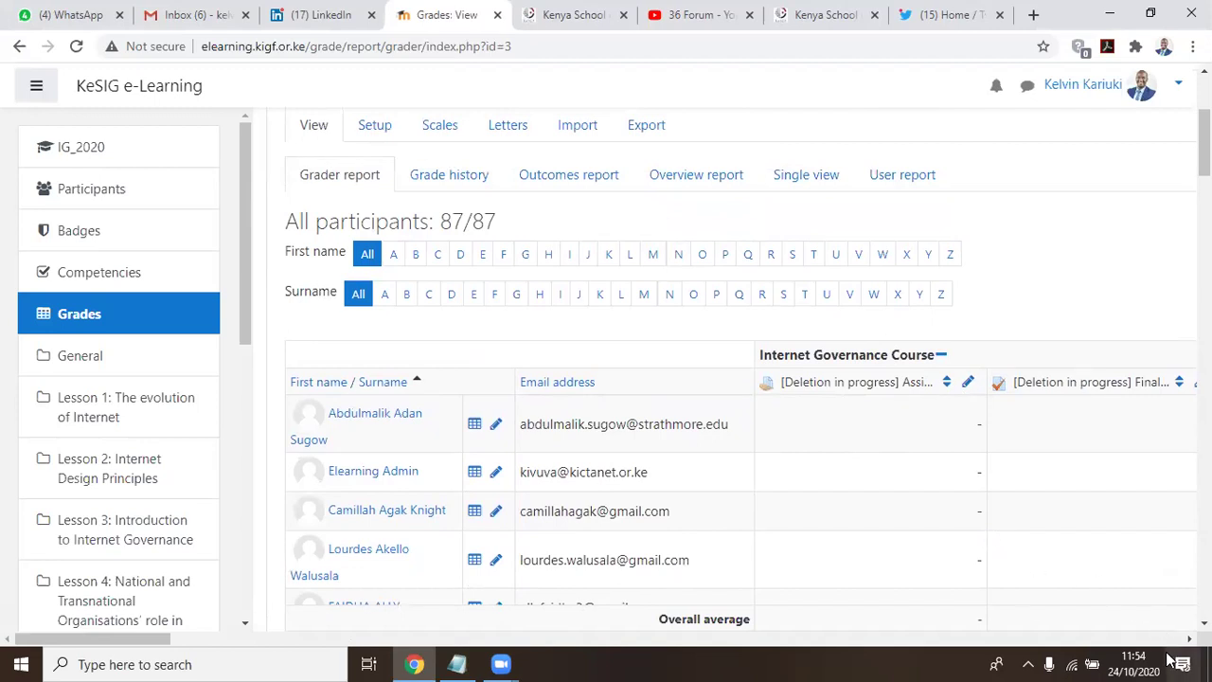
Scroll the grader report back fully left to participants' names and emails, then down the list
left_click_drag(93, 643, 400, 638)
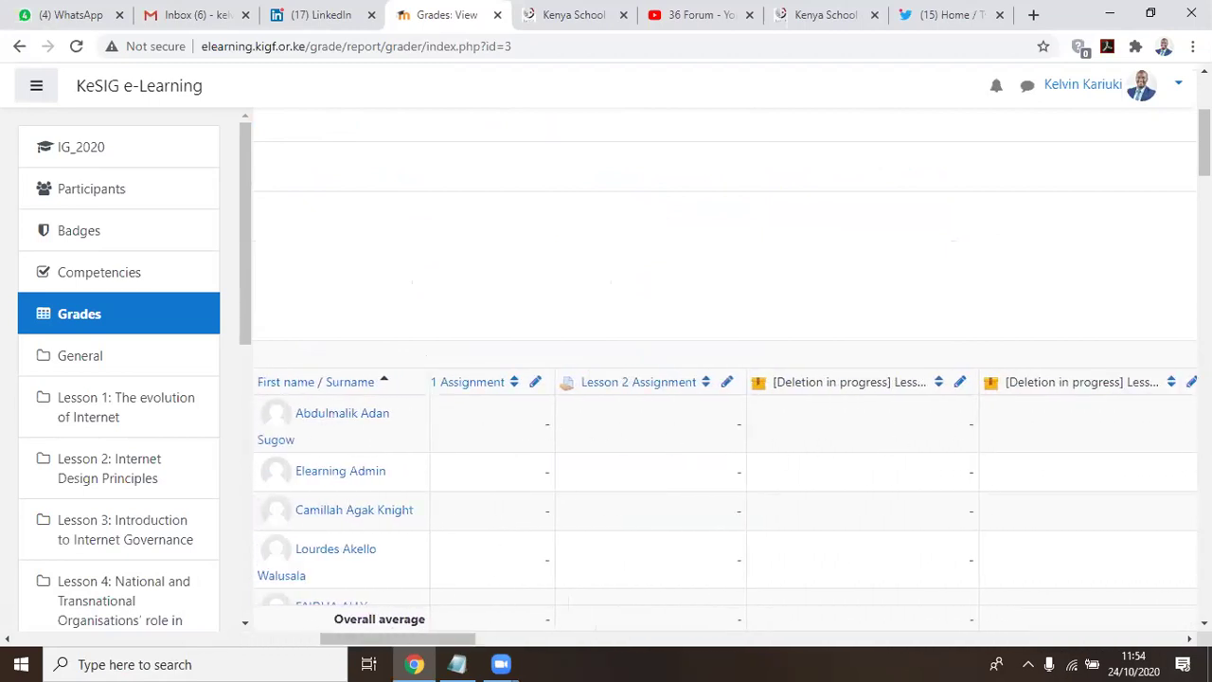
left_click_drag(460, 640, 1177, 618)
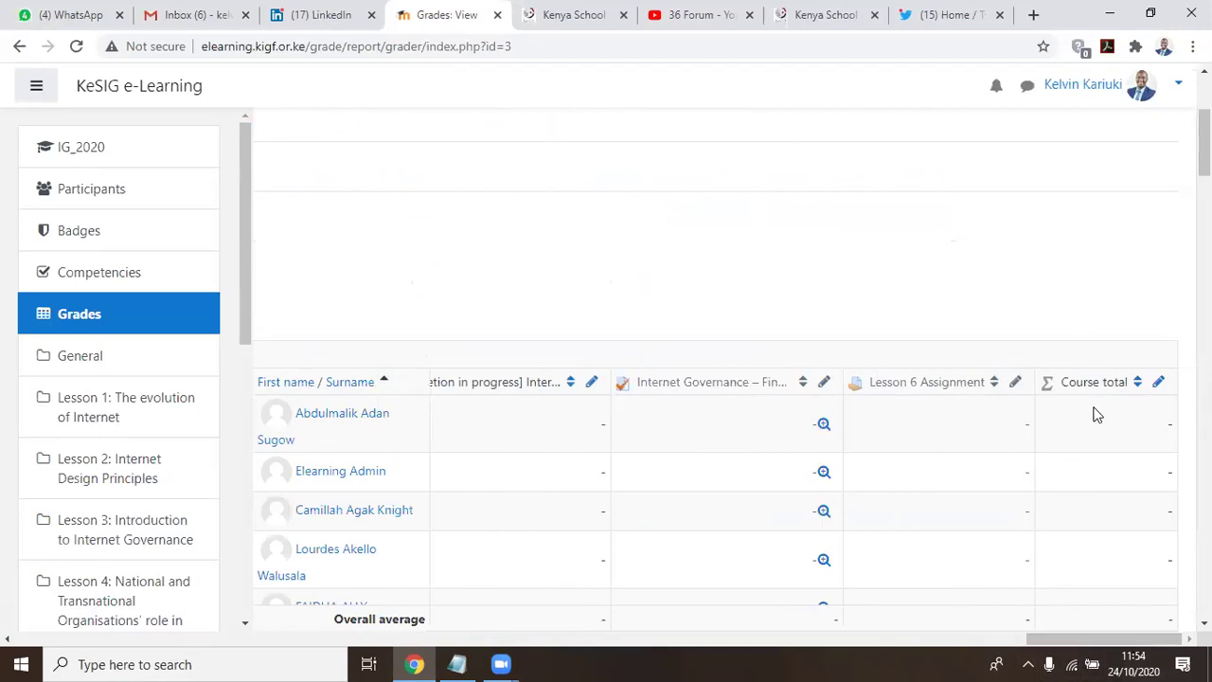
left_click_drag(1098, 640, 90, 640)
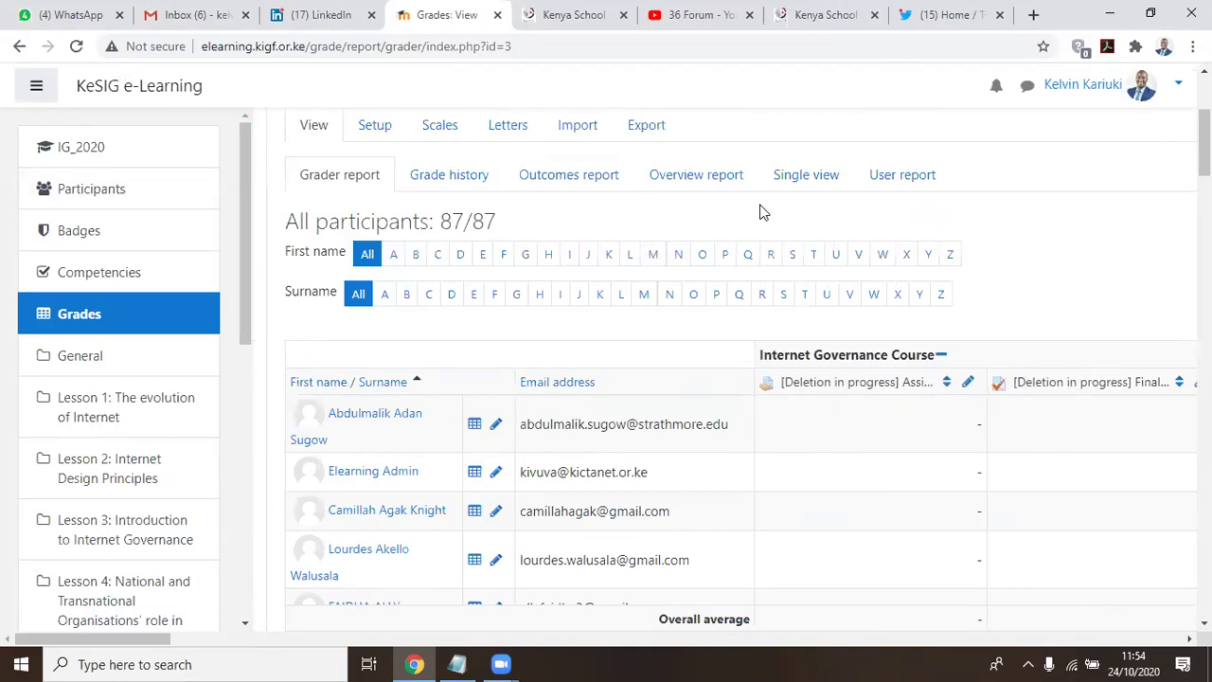
scroll(1085, 234, "down", 1)
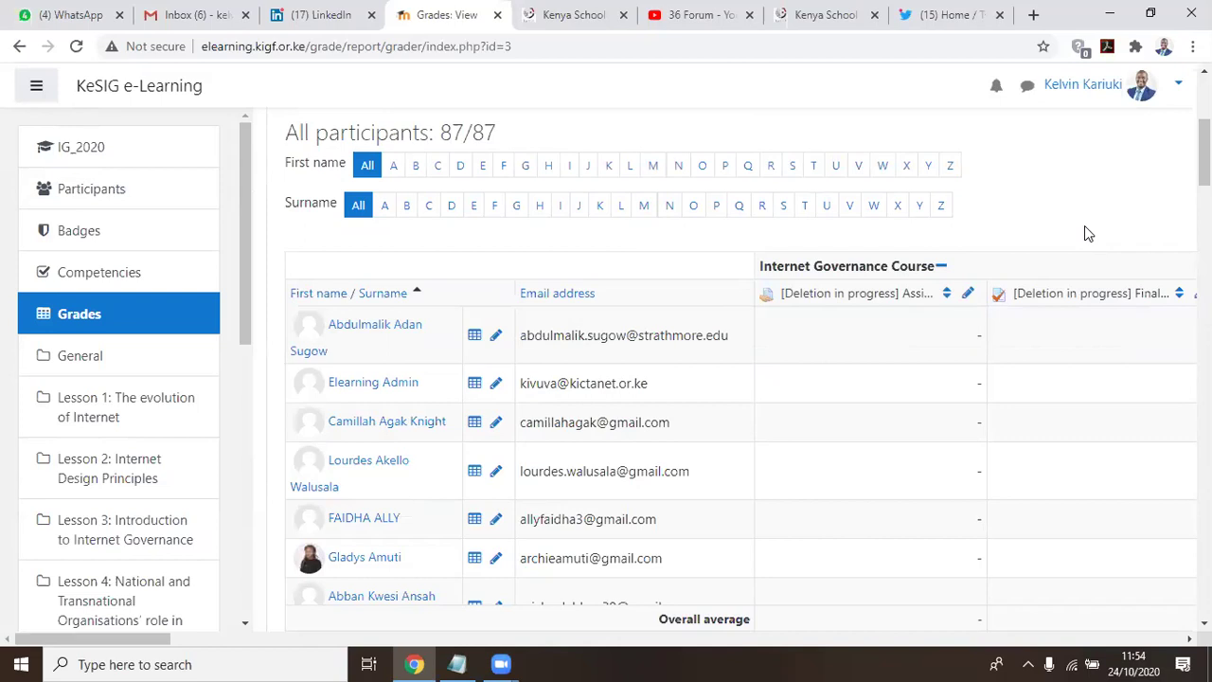
scroll(1084, 234, "down", 1)
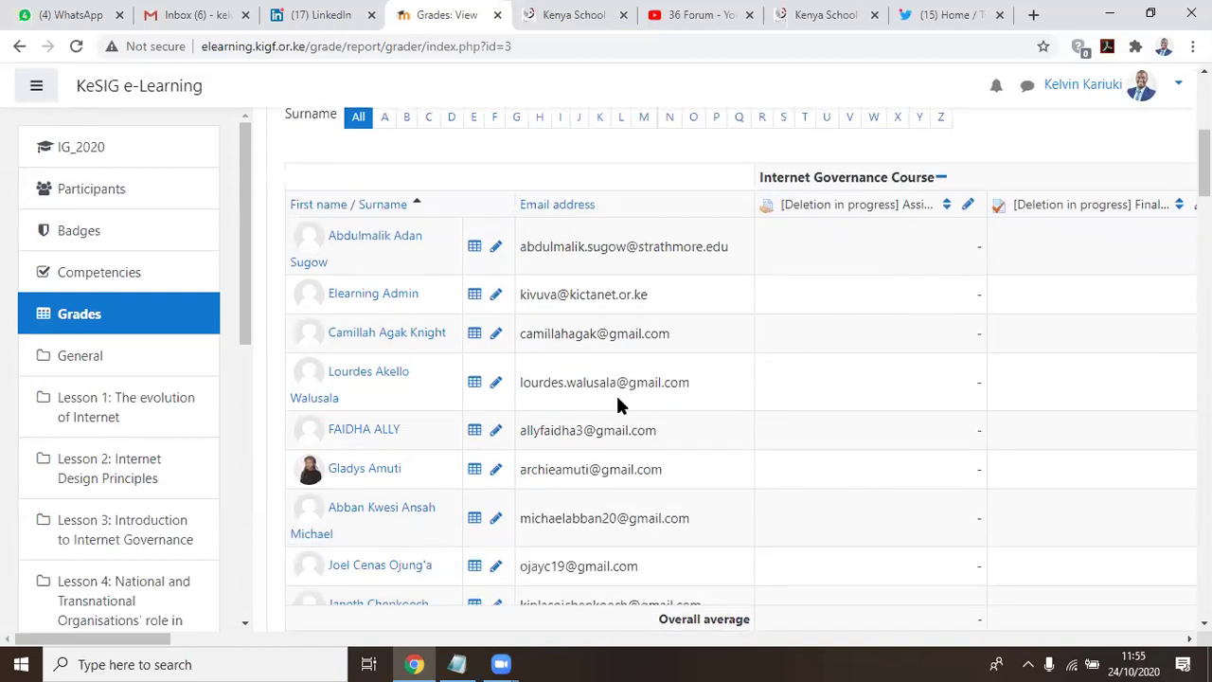
left_click(455, 663)
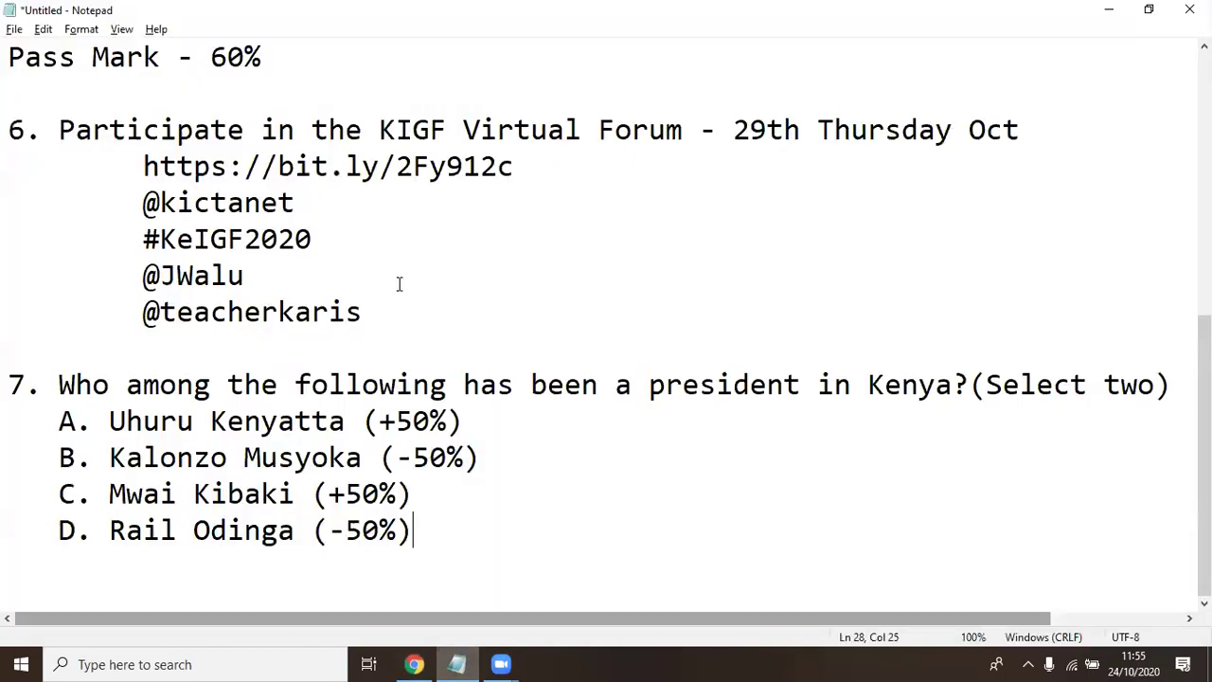
scroll(132, 296, "up", 3)
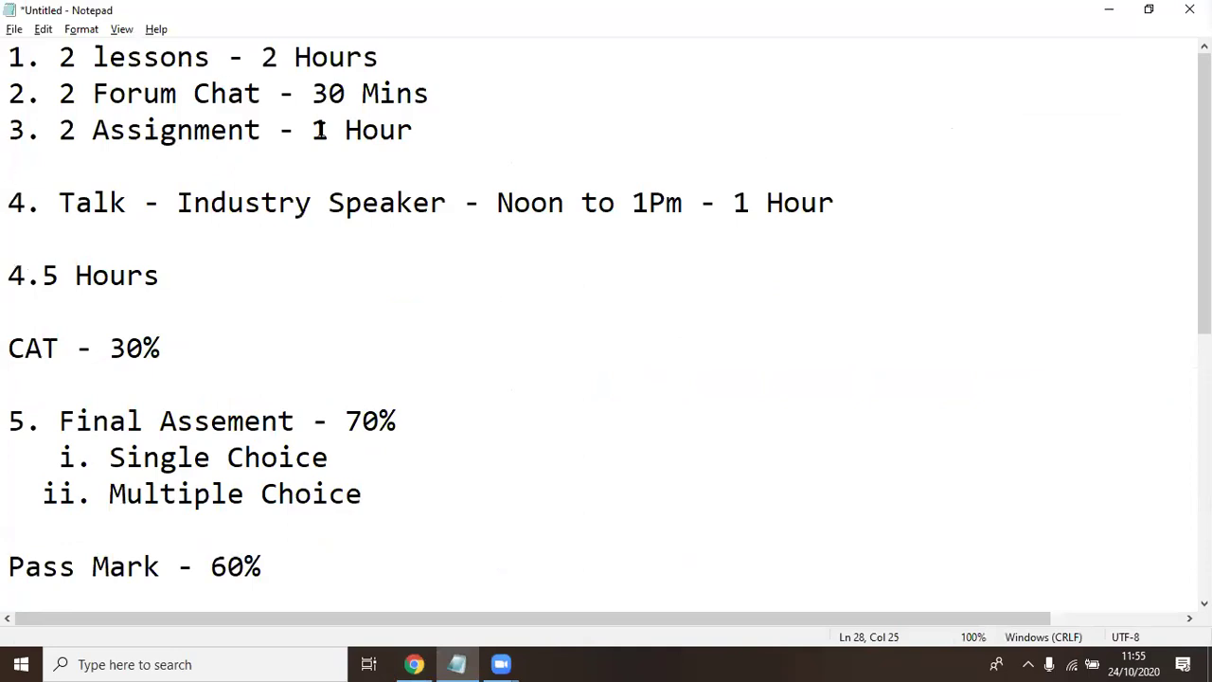
left_click_drag(162, 349, 107, 348)
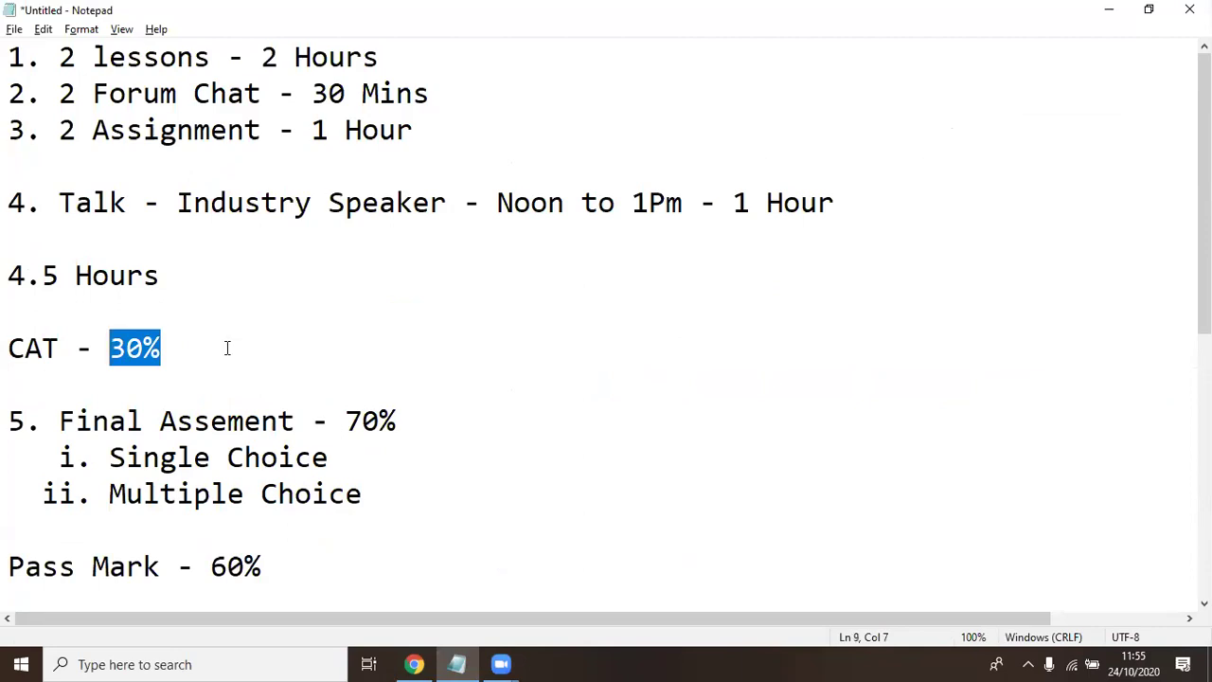
left_click(171, 349)
left_click_drag(170, 348, 108, 358)
left_click(170, 351)
left_click_drag(185, 348, 107, 352)
left_click(232, 351)
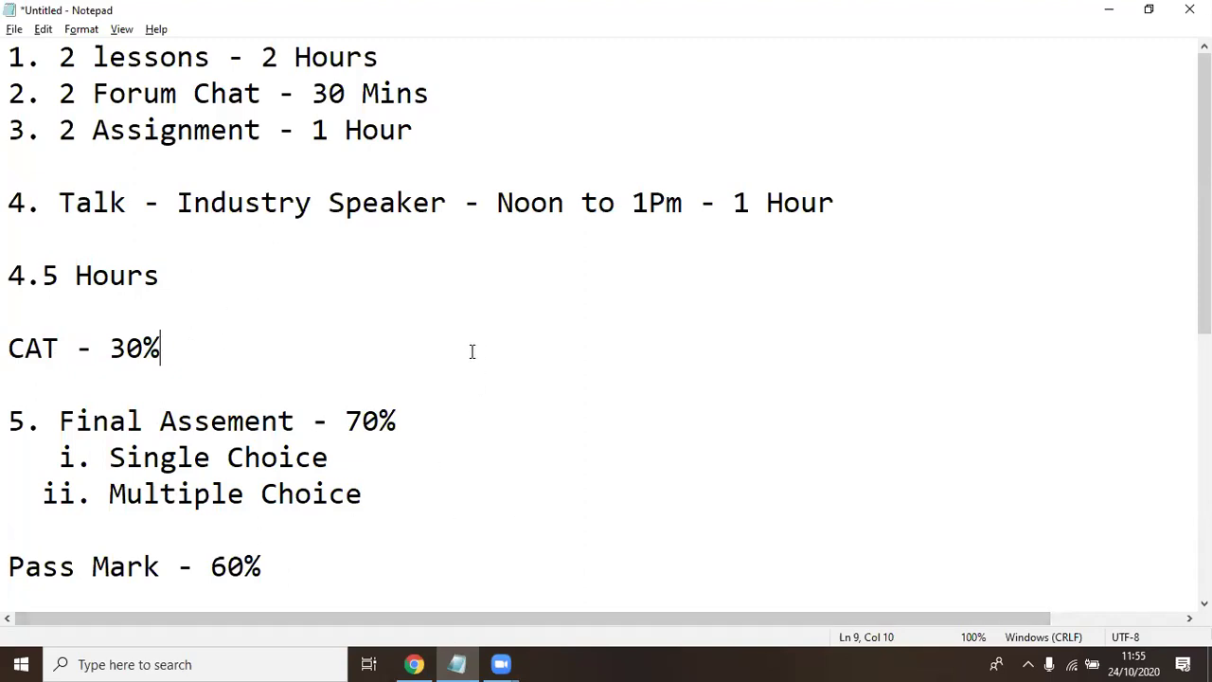
left_click(128, 398)
left_click(62, 311)
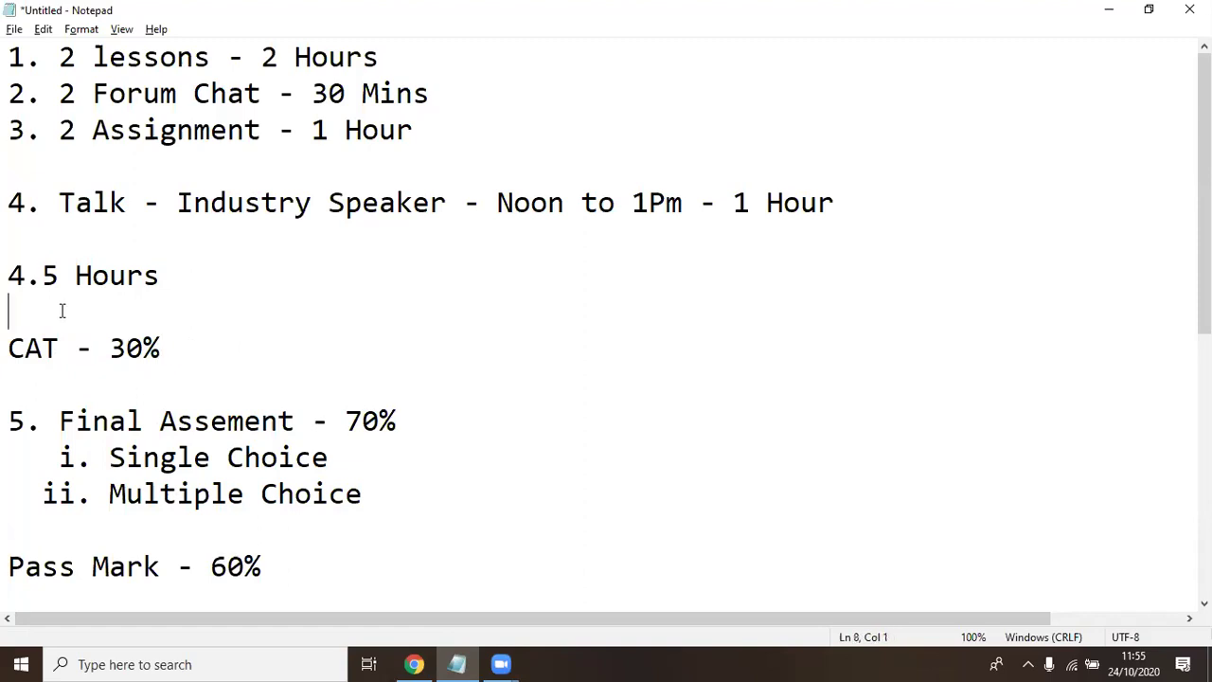
left_click(123, 378)
left_click(9, 310)
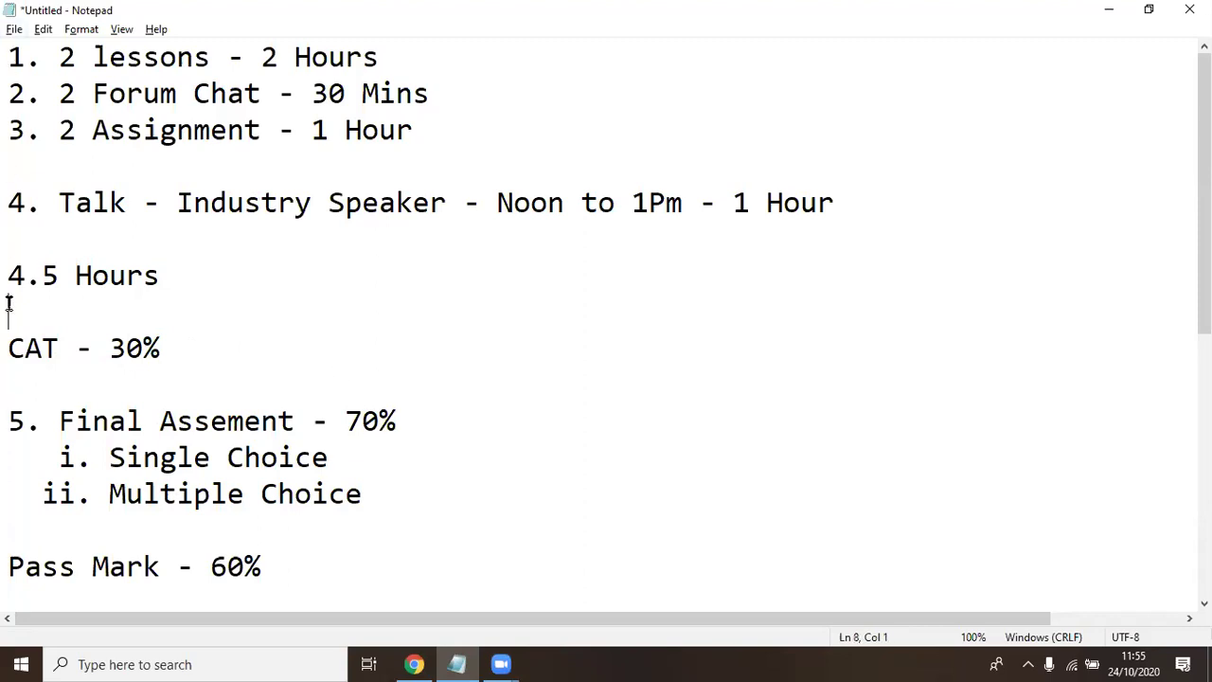
left_click(30, 394)
Add a new line 'Kenya ICT Action Network -' below option D
scroll(225, 341, "down", 5)
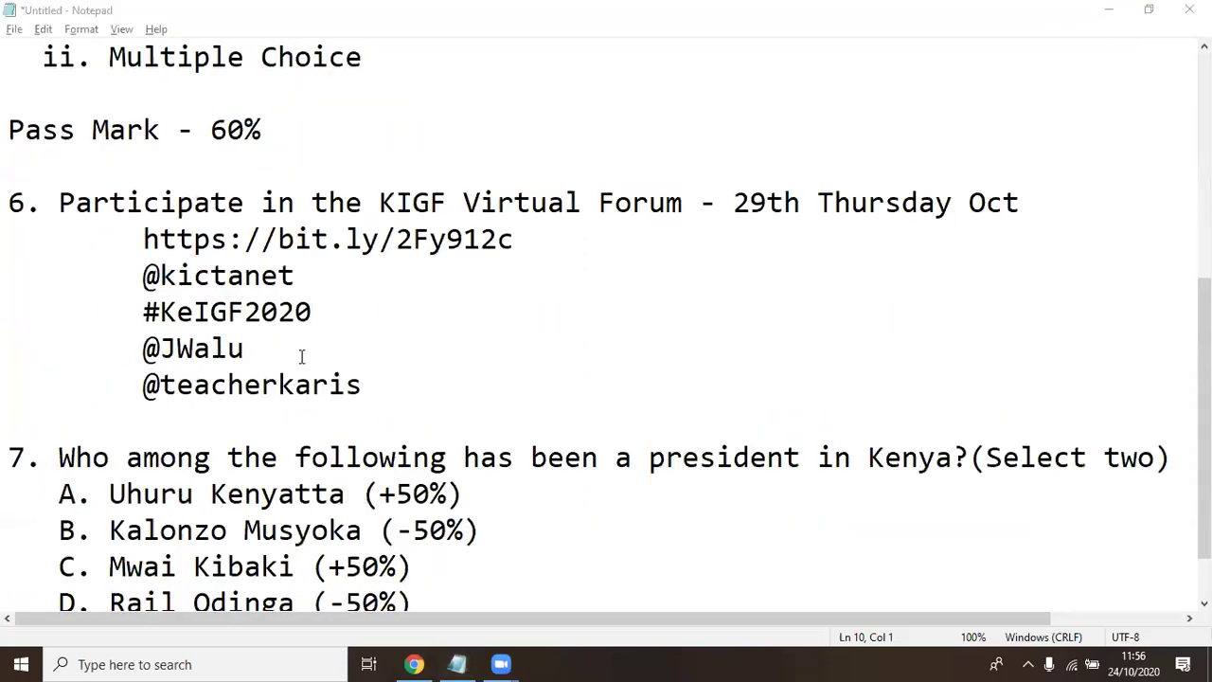
left_click(150, 580)
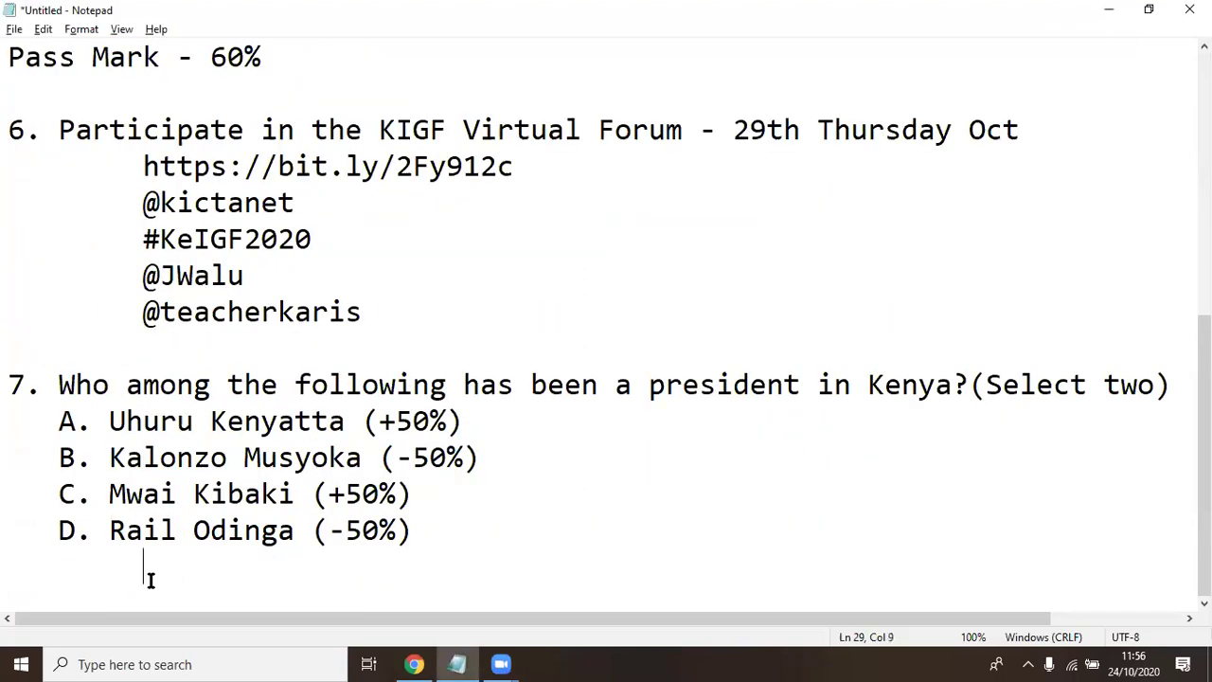
key("Return")
type("Kenya ICT")
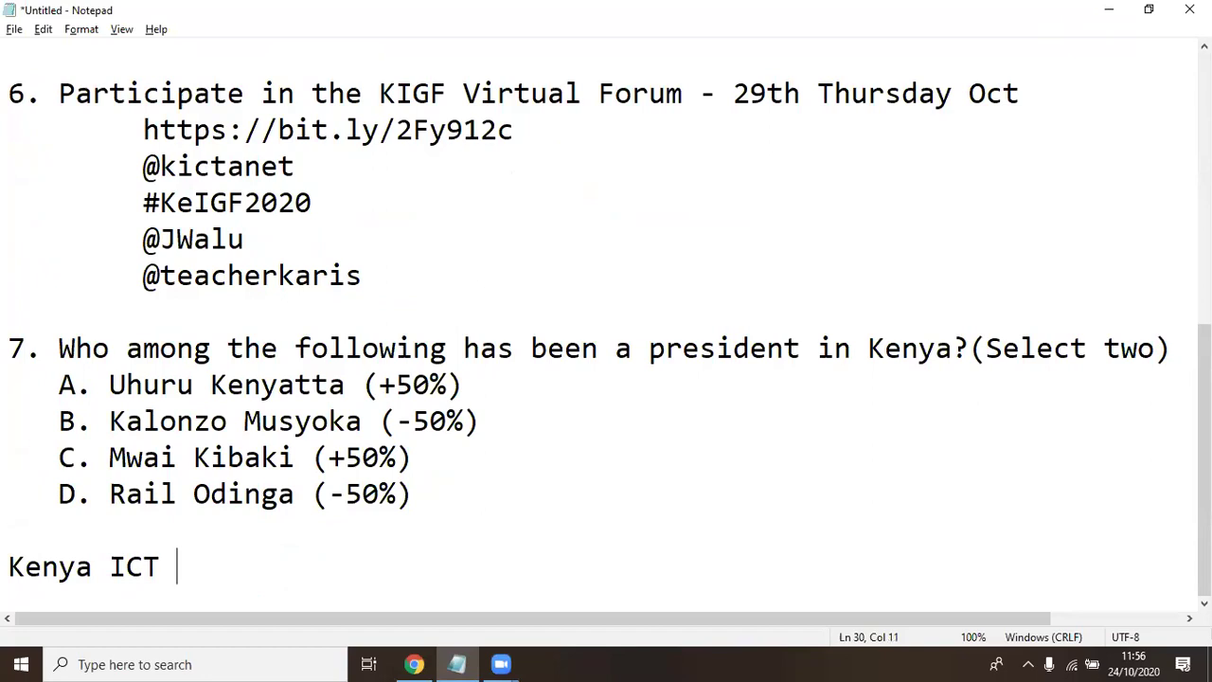
type("ACtion")
key("BackSpace")
key("BackSpace")
key("BackSpace")
key("BackSpace")
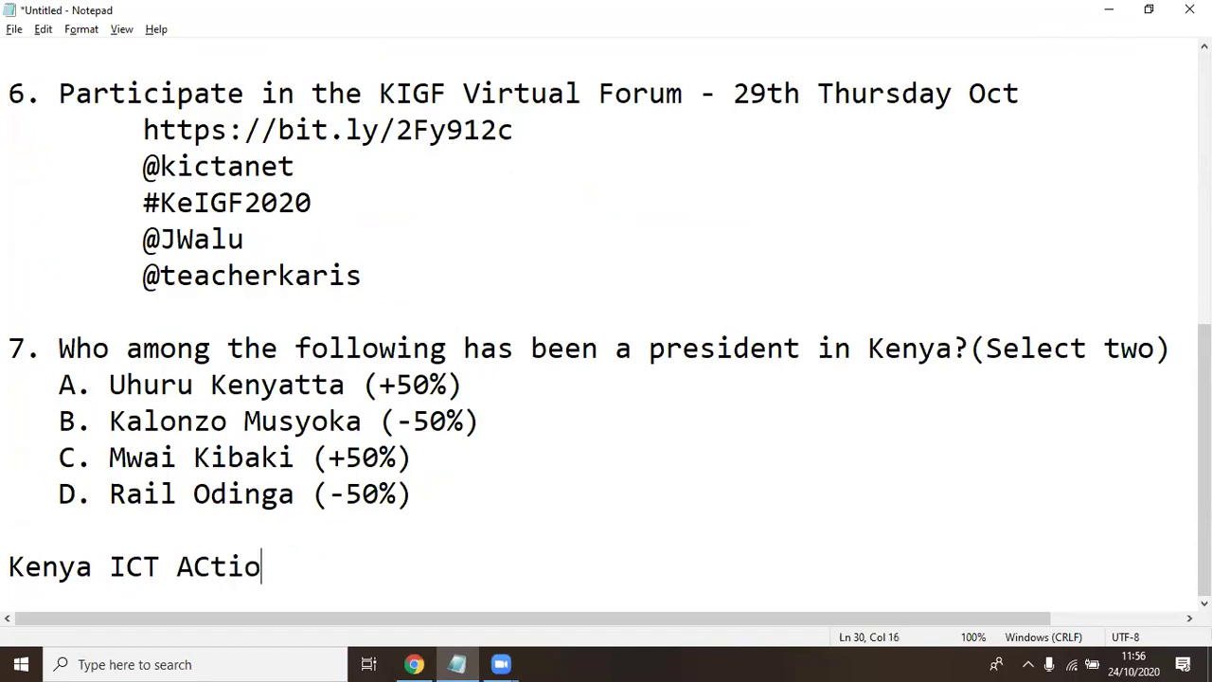
key("BackSpace")
type("ction N")
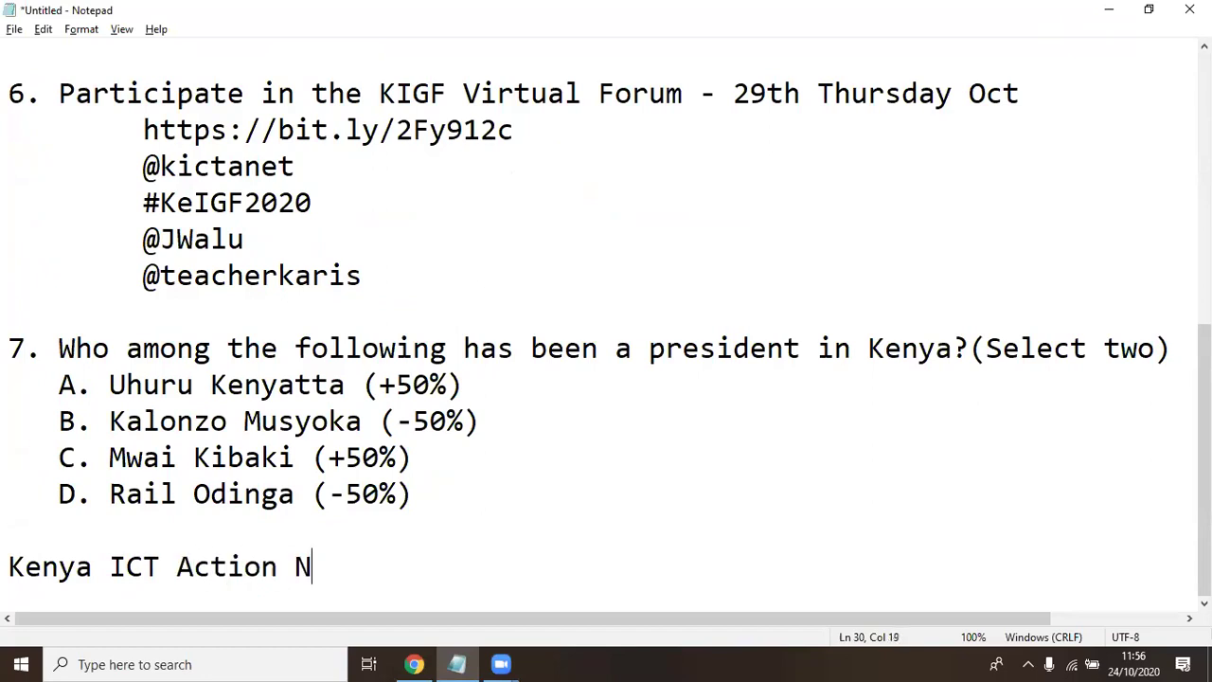
type("etwork")
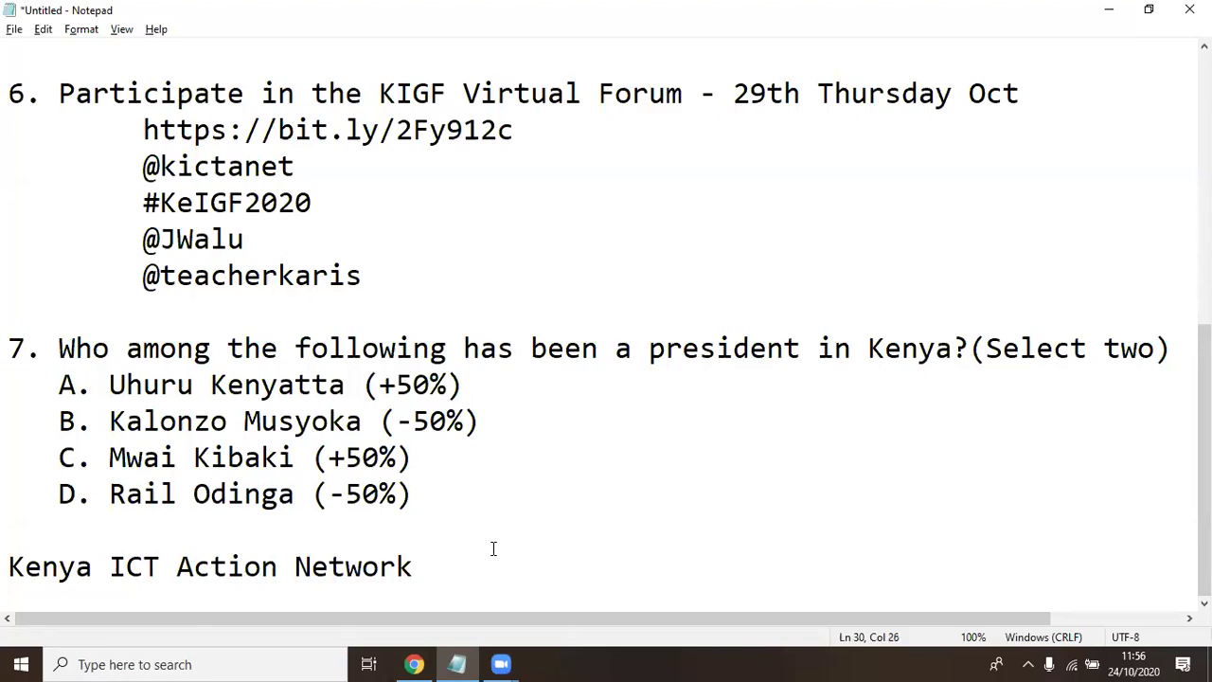
type("-")
Search Chrome for 'kictanet', open the KICTANet site and copy its kictanet.or.ke address
left_click(414, 664)
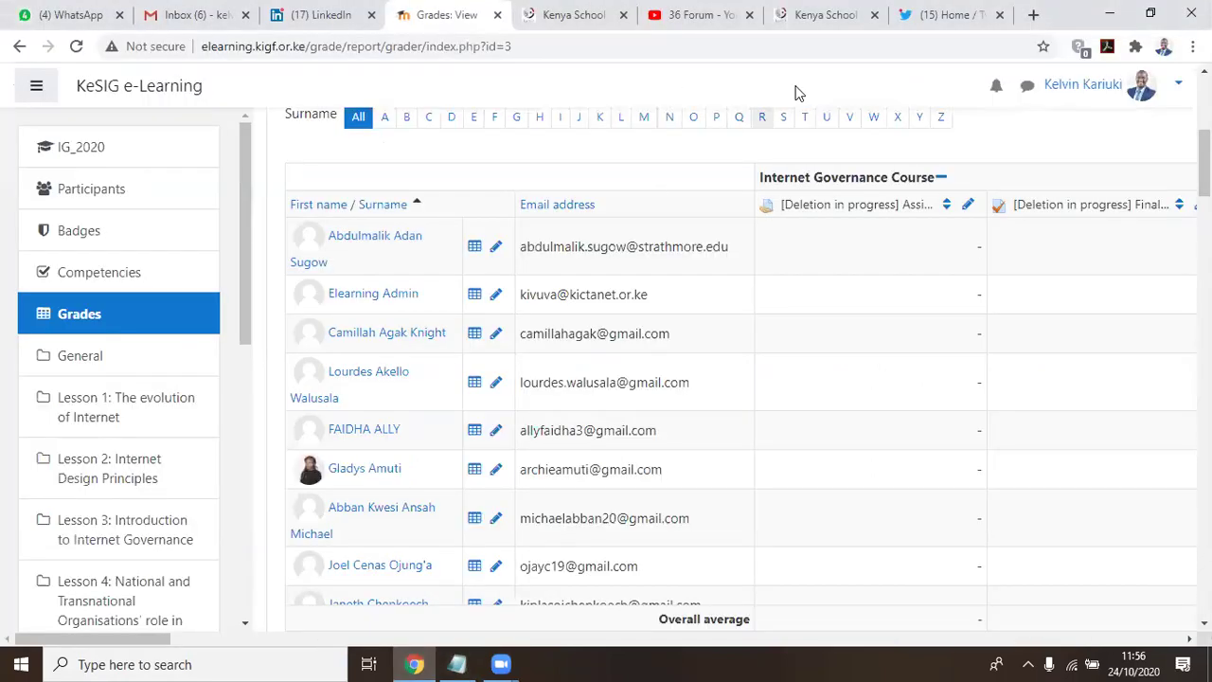
left_click(1032, 15)
type("ki")
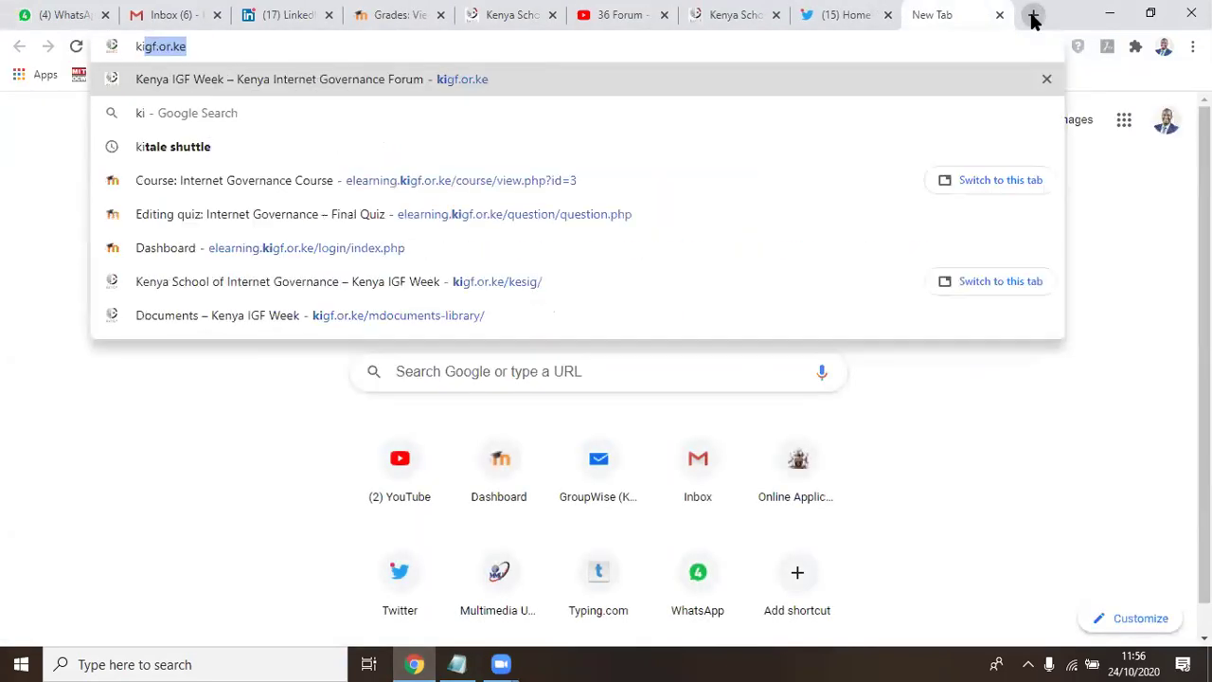
type("cta")
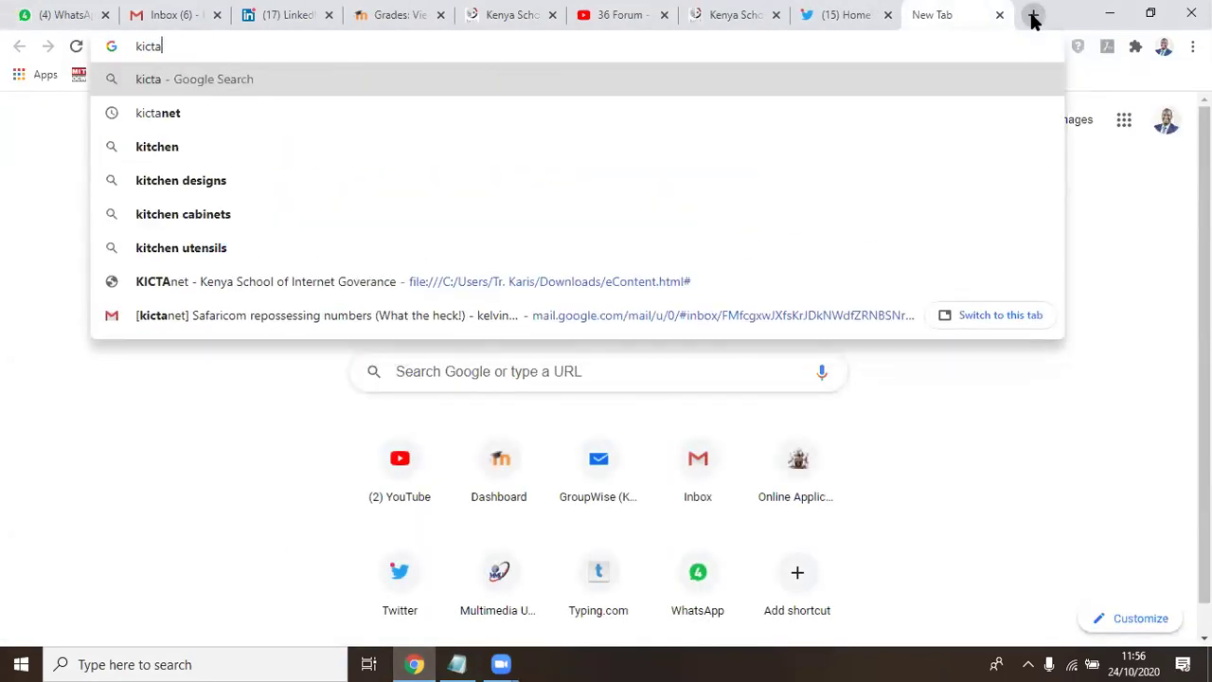
type("net")
key("Return")
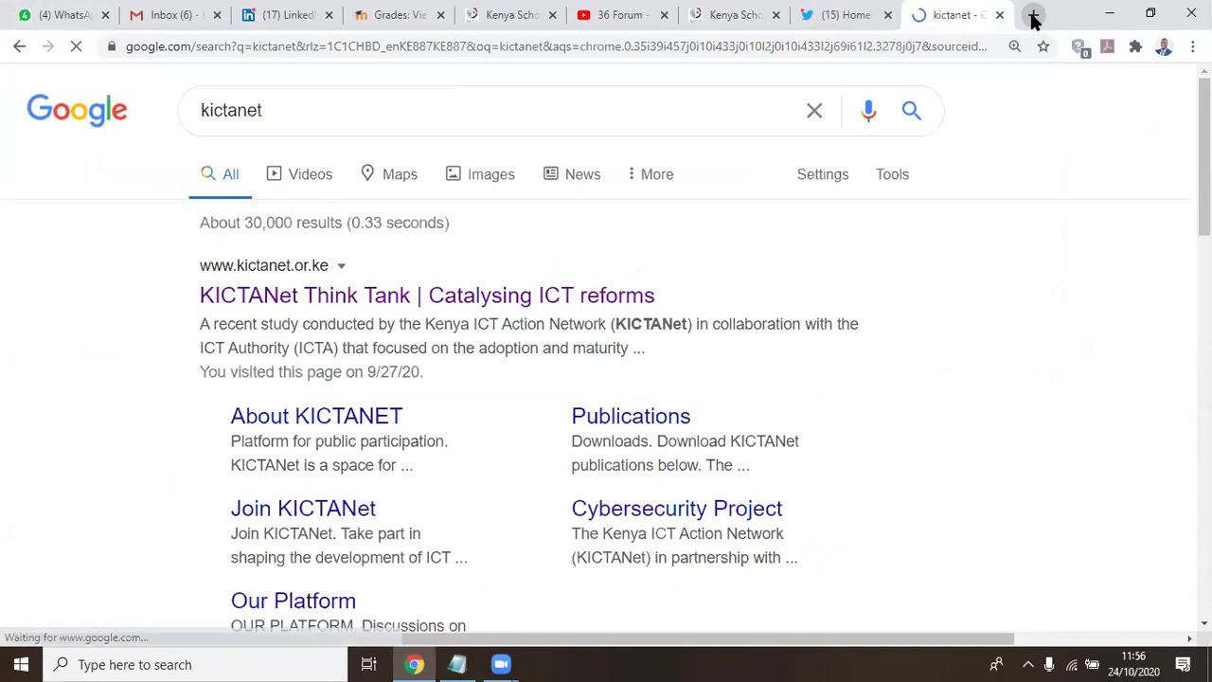
left_click(242, 295)
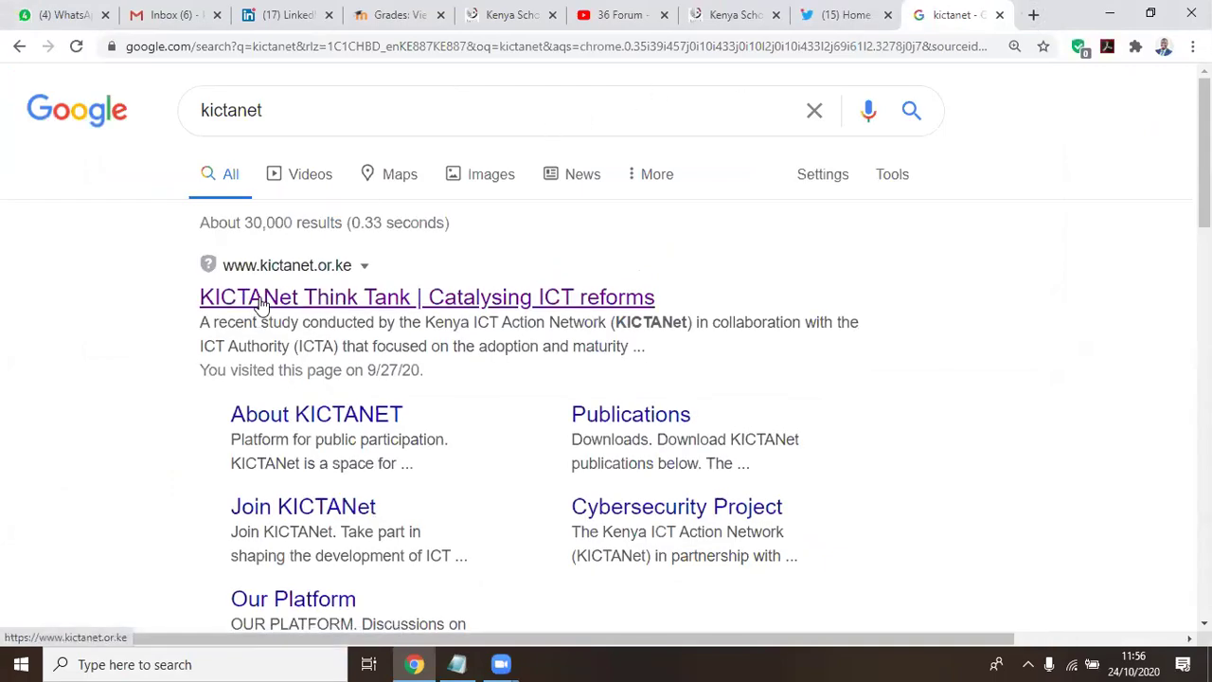
left_click(208, 46)
key("ctrl+c")
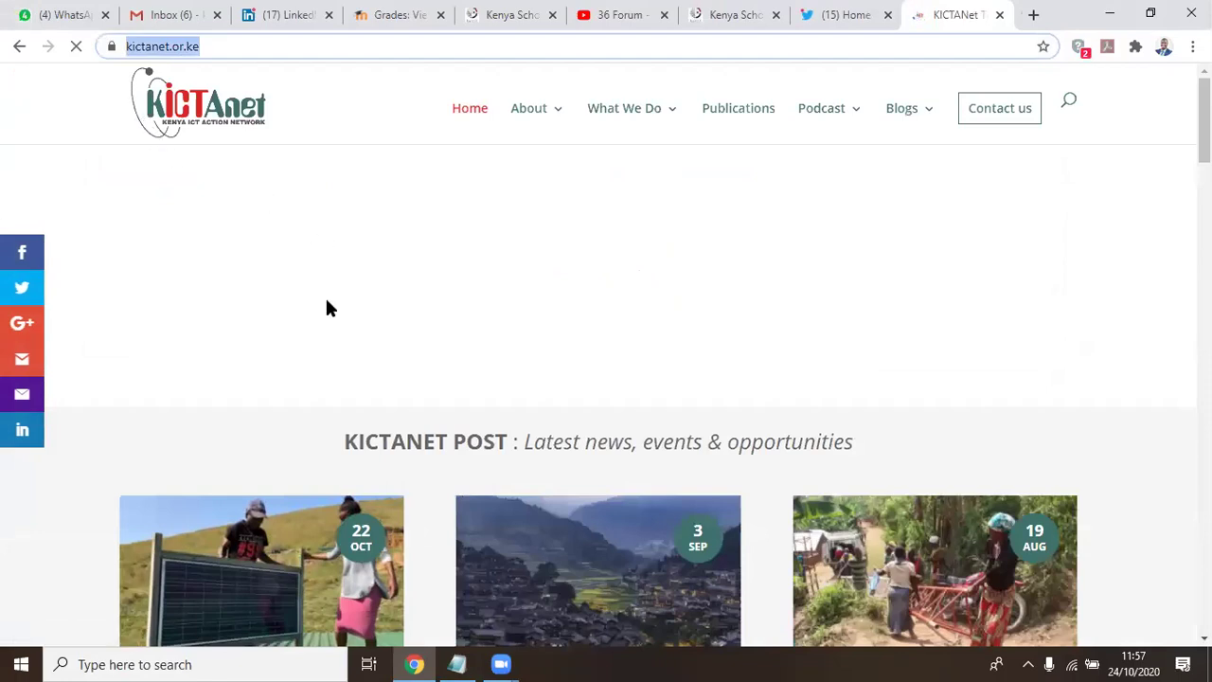
left_click(455, 664)
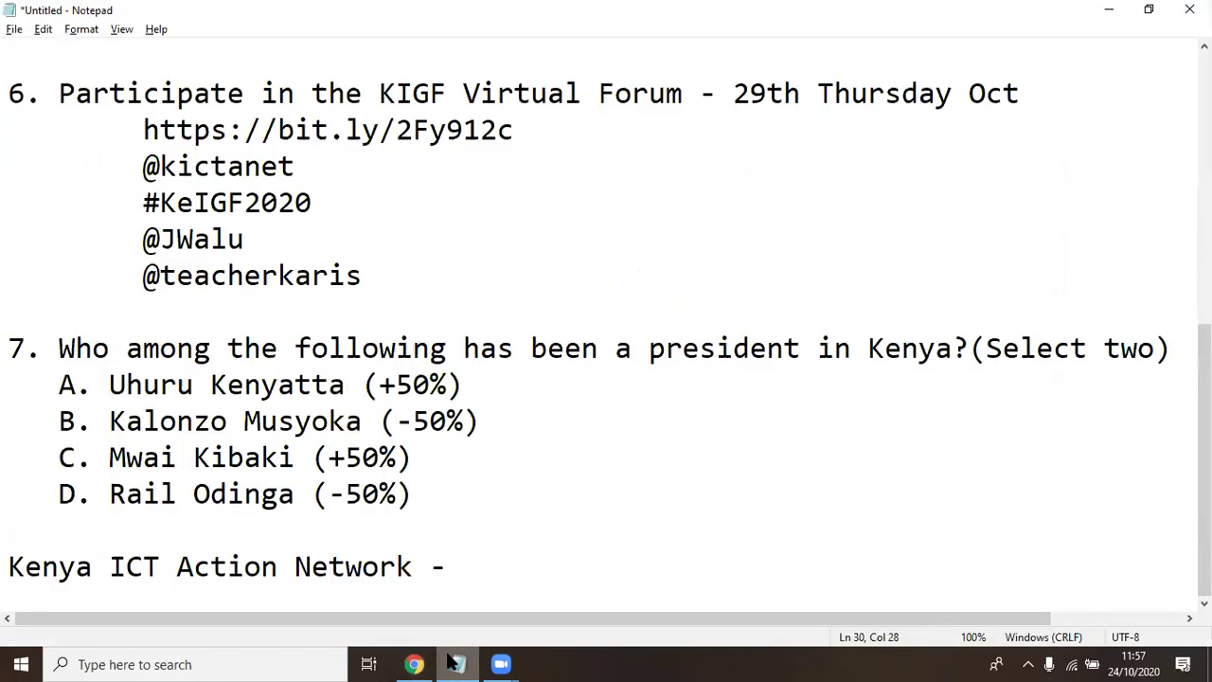
key("ctrl+v")
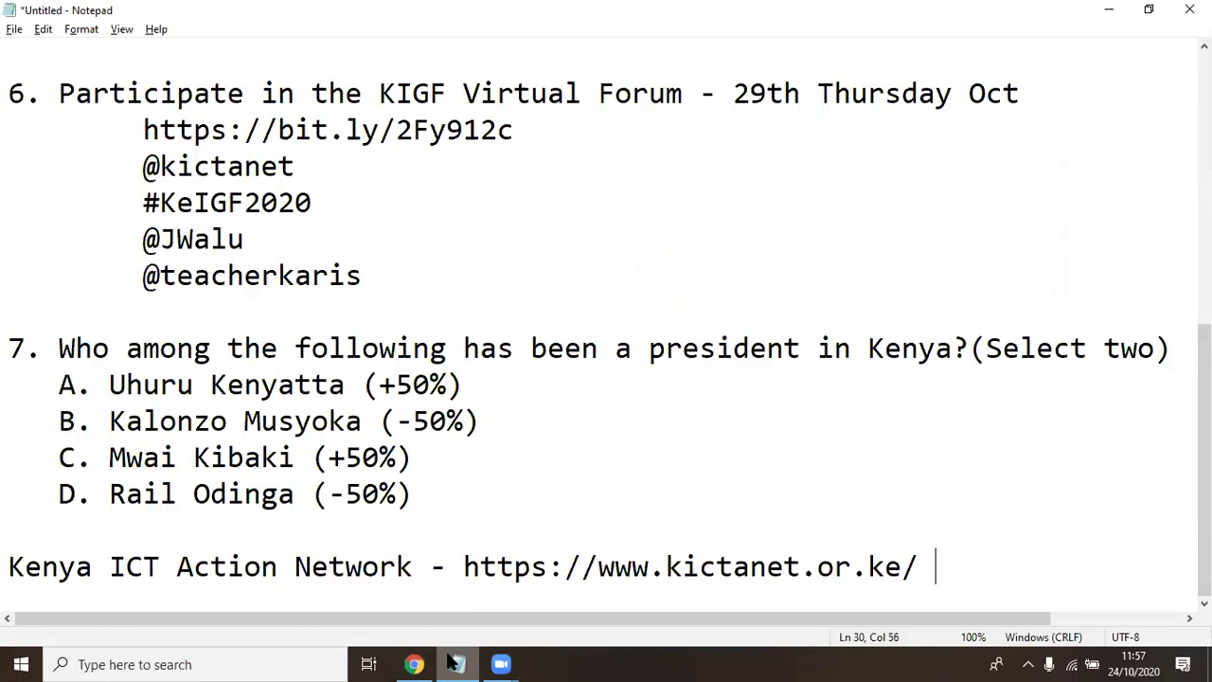
left_click(1005, 524)
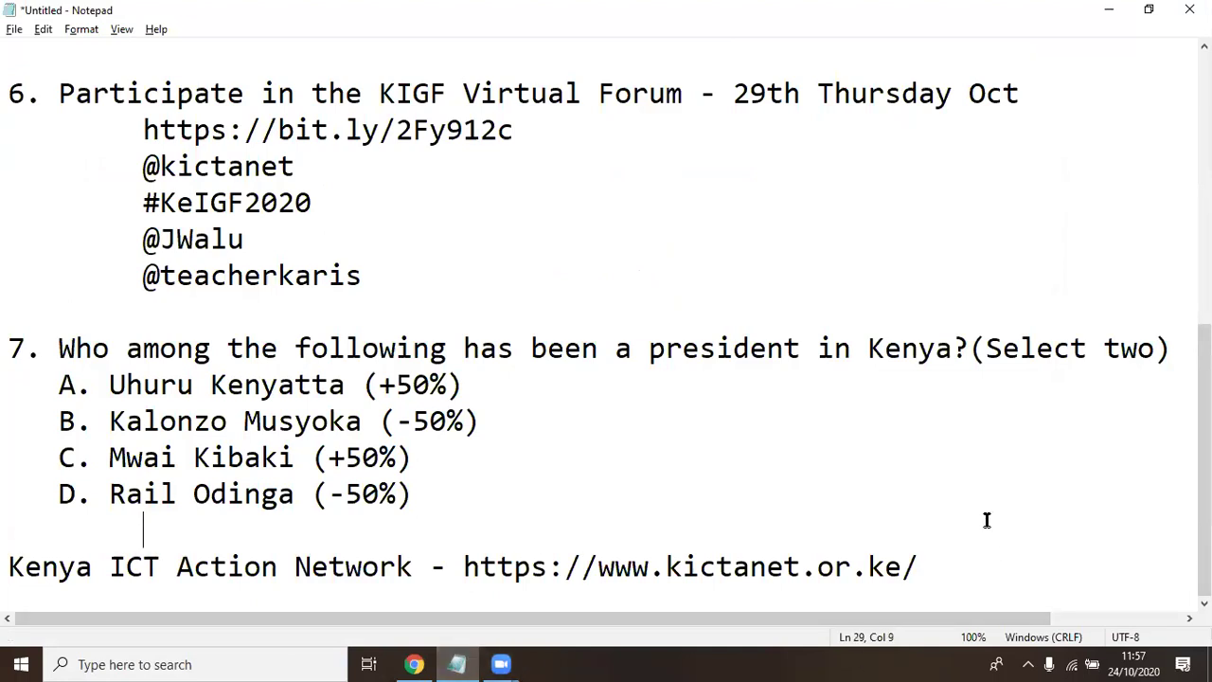
left_click_drag(667, 566, 821, 570)
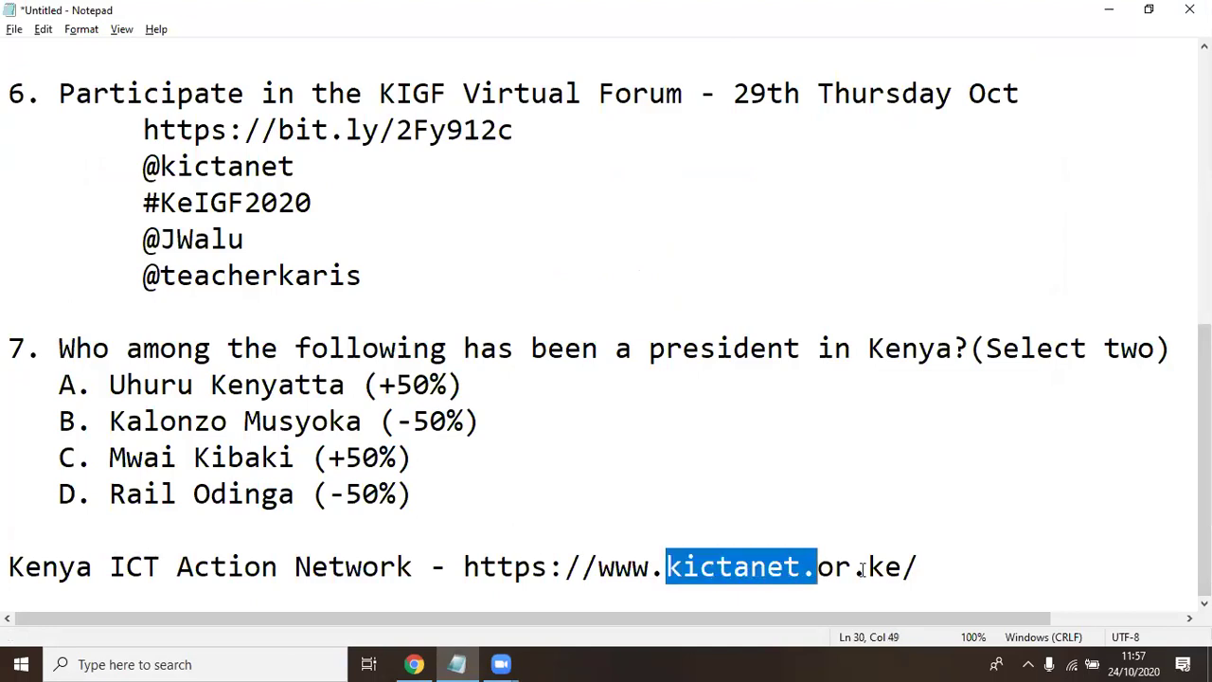
left_click(955, 567)
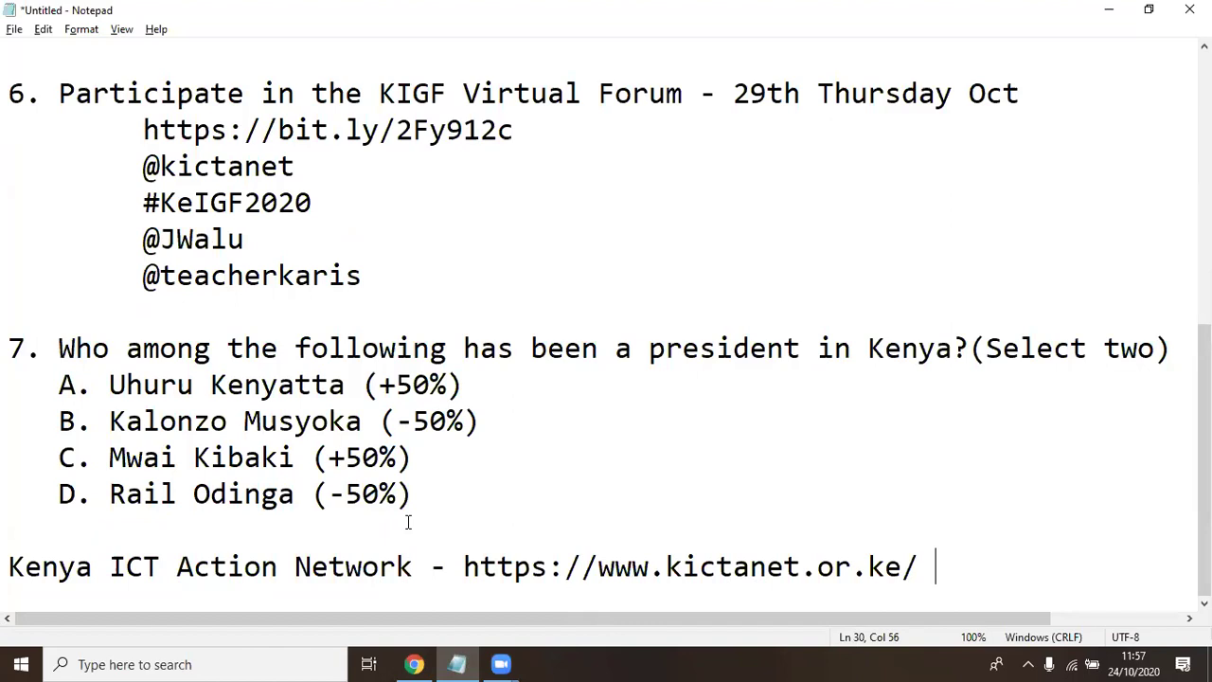
type("Ch@")
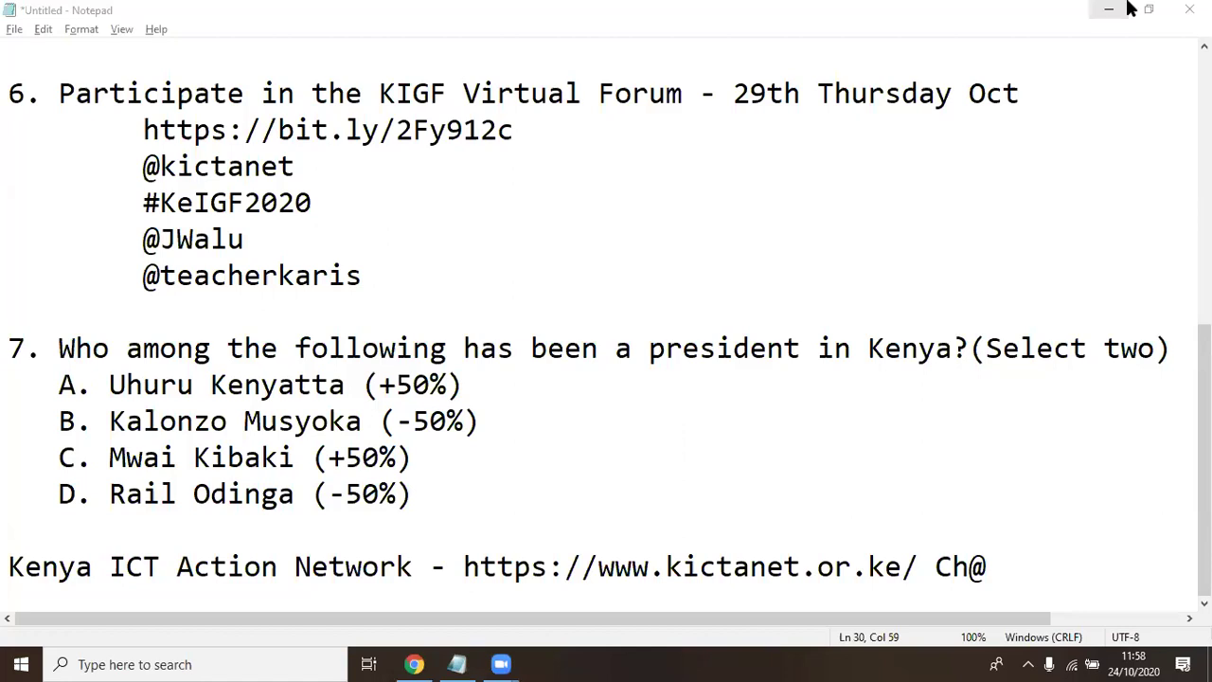
scroll(181, 374, "up", 1)
scroll(182, 389, "down", 1)
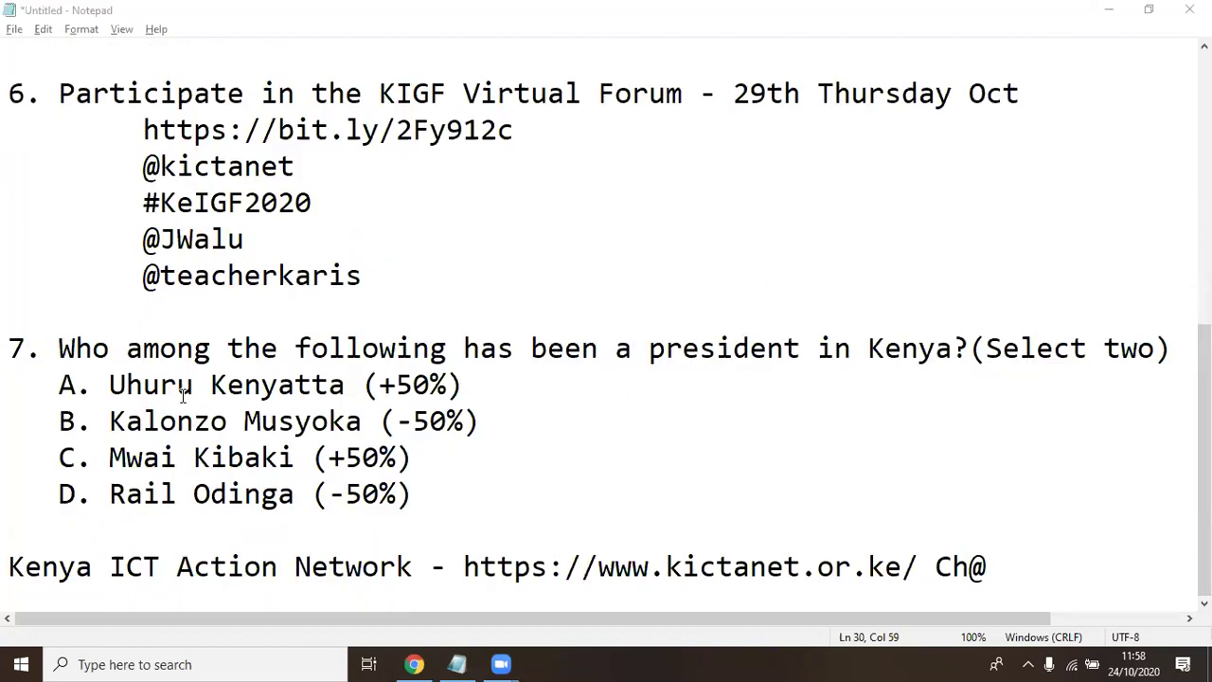
left_click(1012, 554)
key("BackSpace")
key("BackSpace")
key("BackSpace")
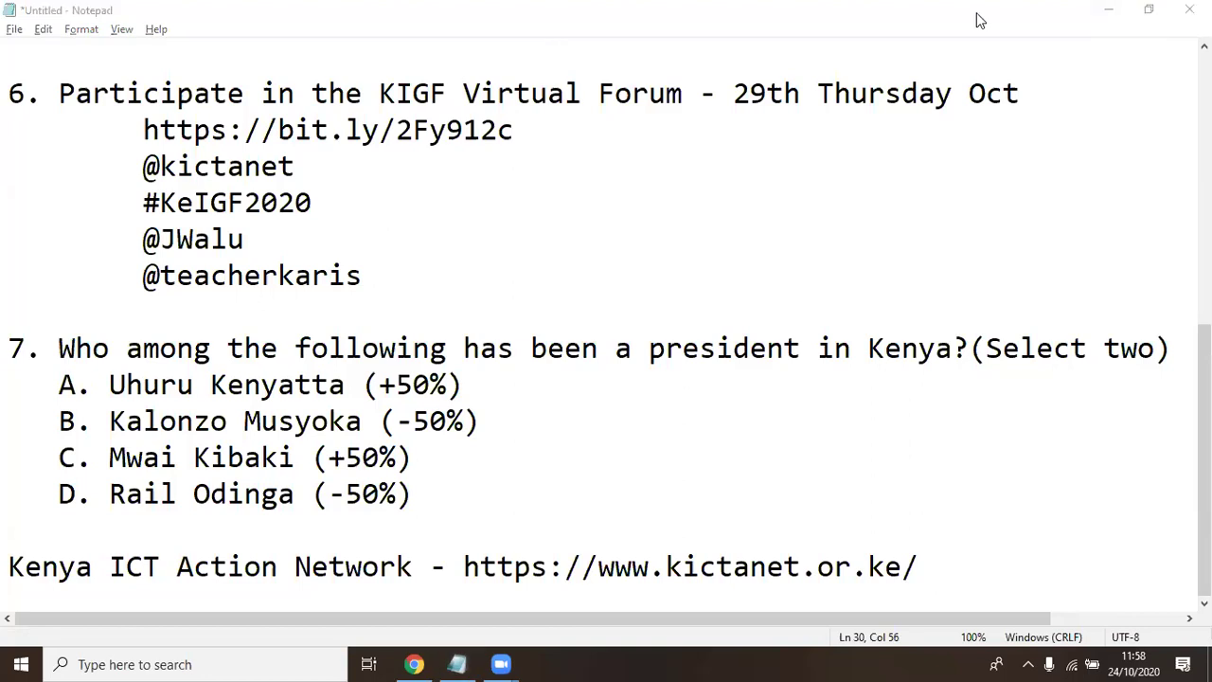
Return to Chrome and move from the YouTube tab to the Moodle Grades tab
key("alt+Tab")
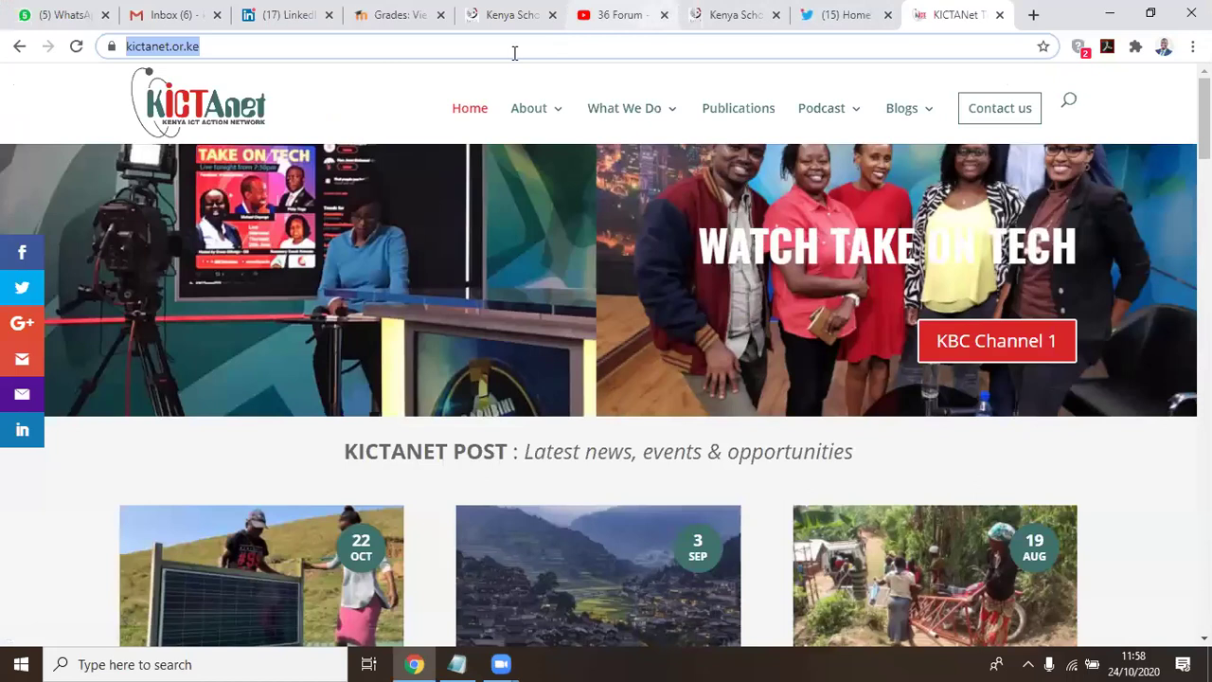
key("ctrl+6")
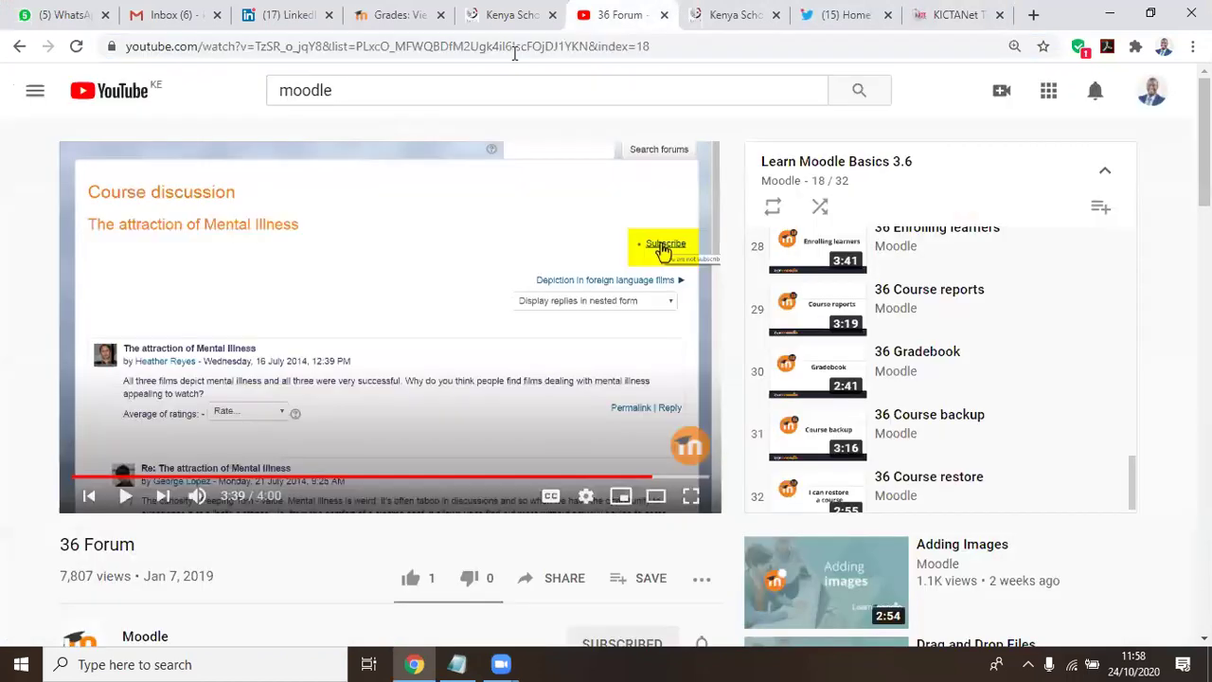
left_click(388, 11)
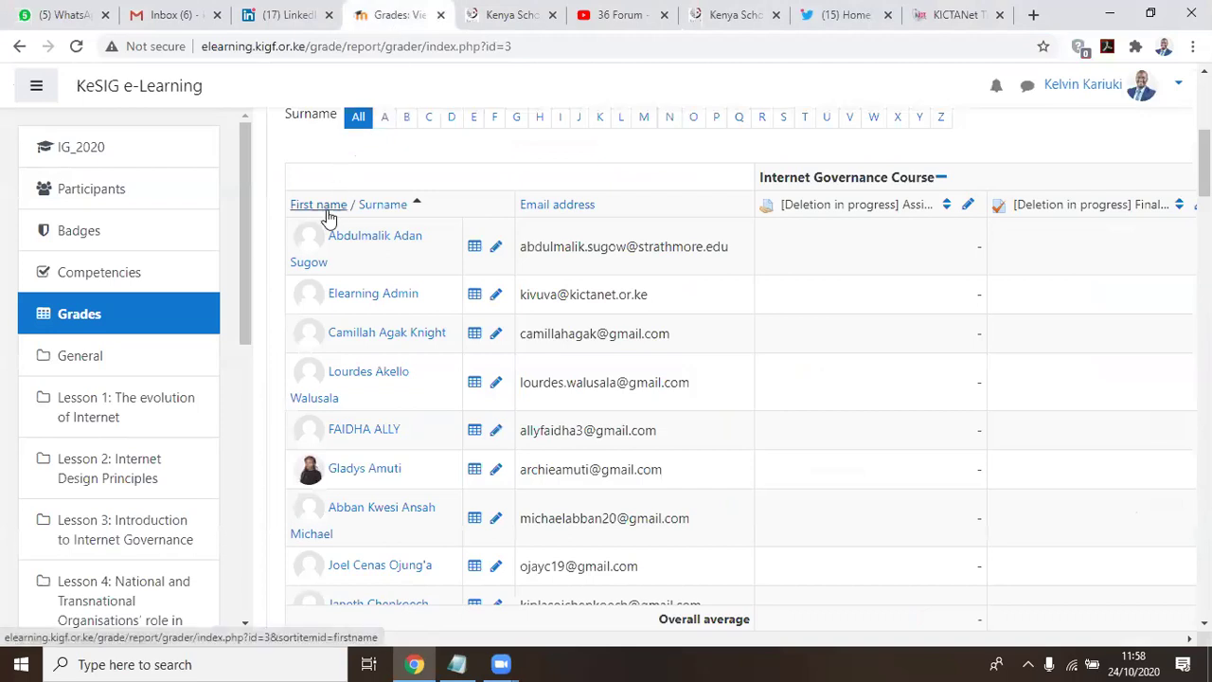
scroll(325, 208, "up", 4)
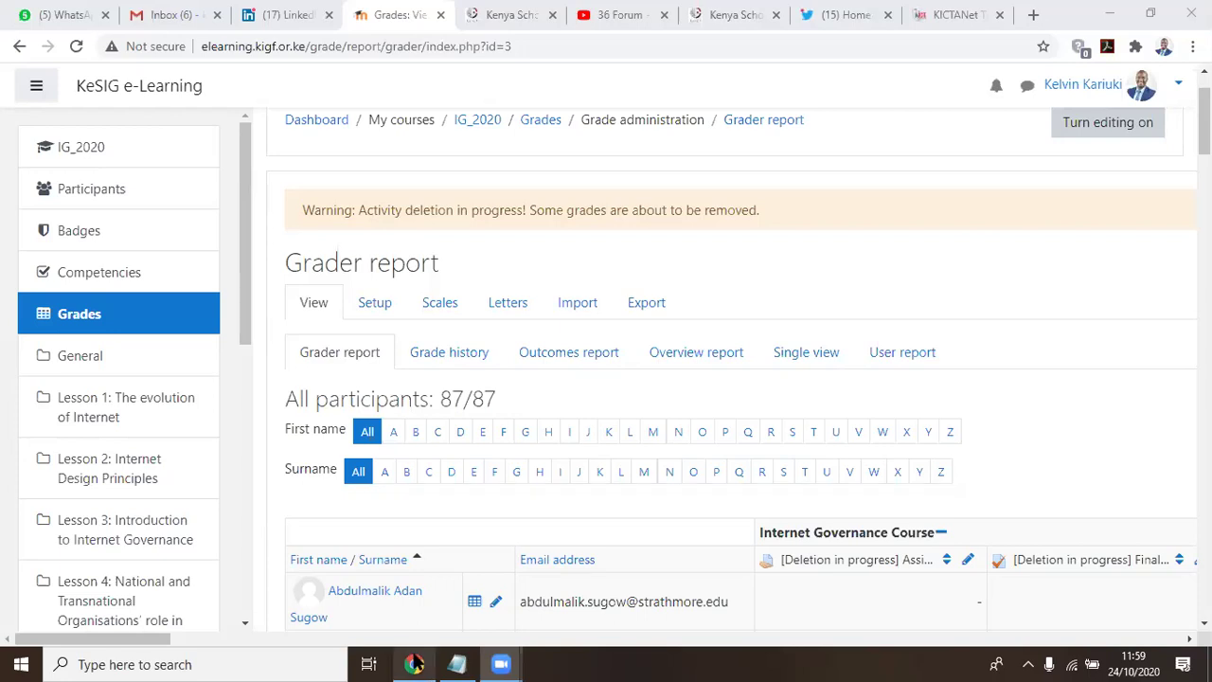
mouse_move(417, 662)
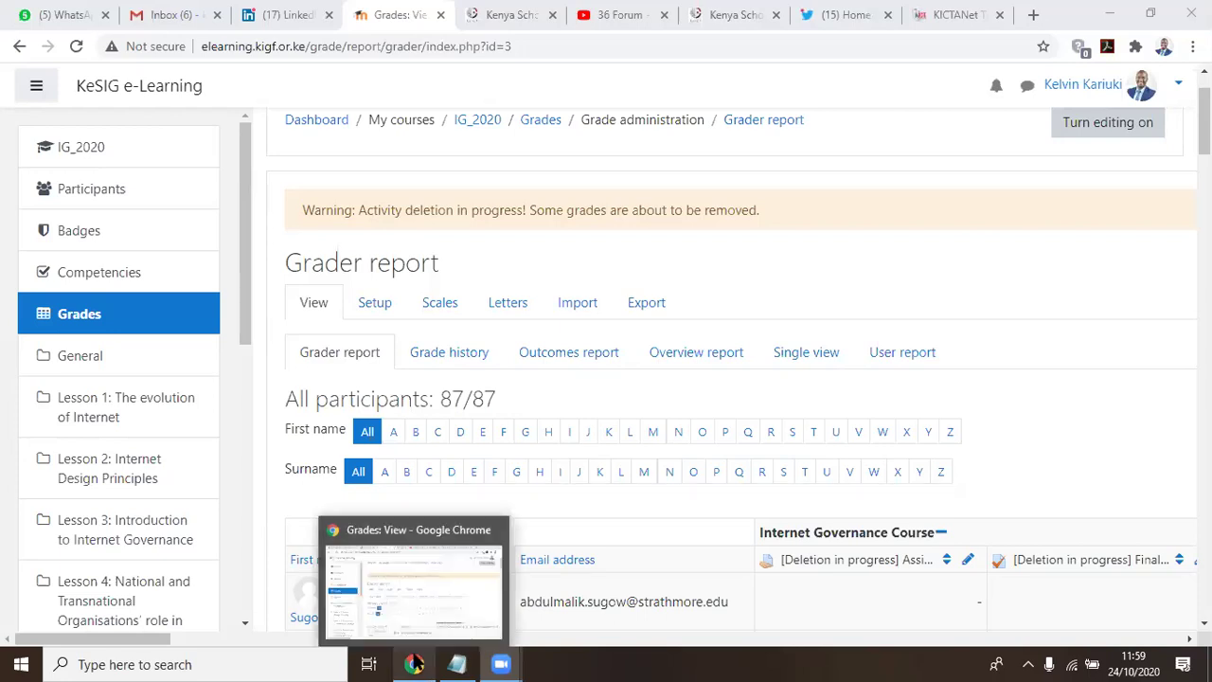
left_click(449, 589)
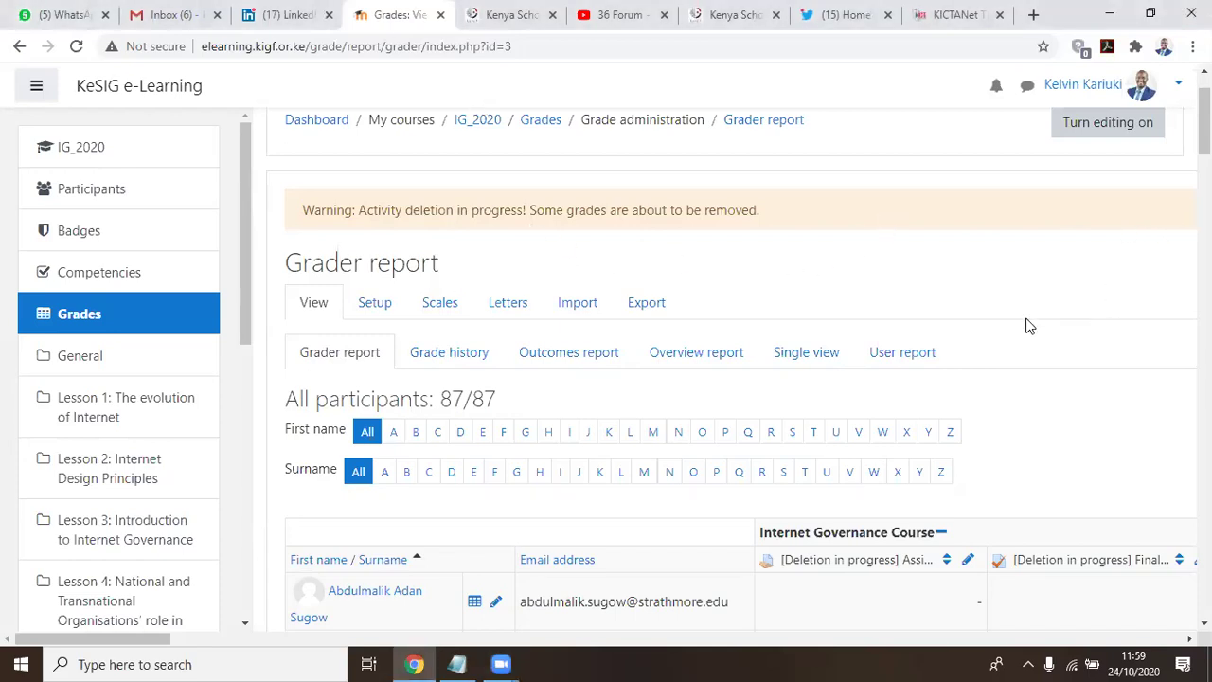
scroll(1029, 326, "down", 1)
scroll(1029, 326, "up", 2)
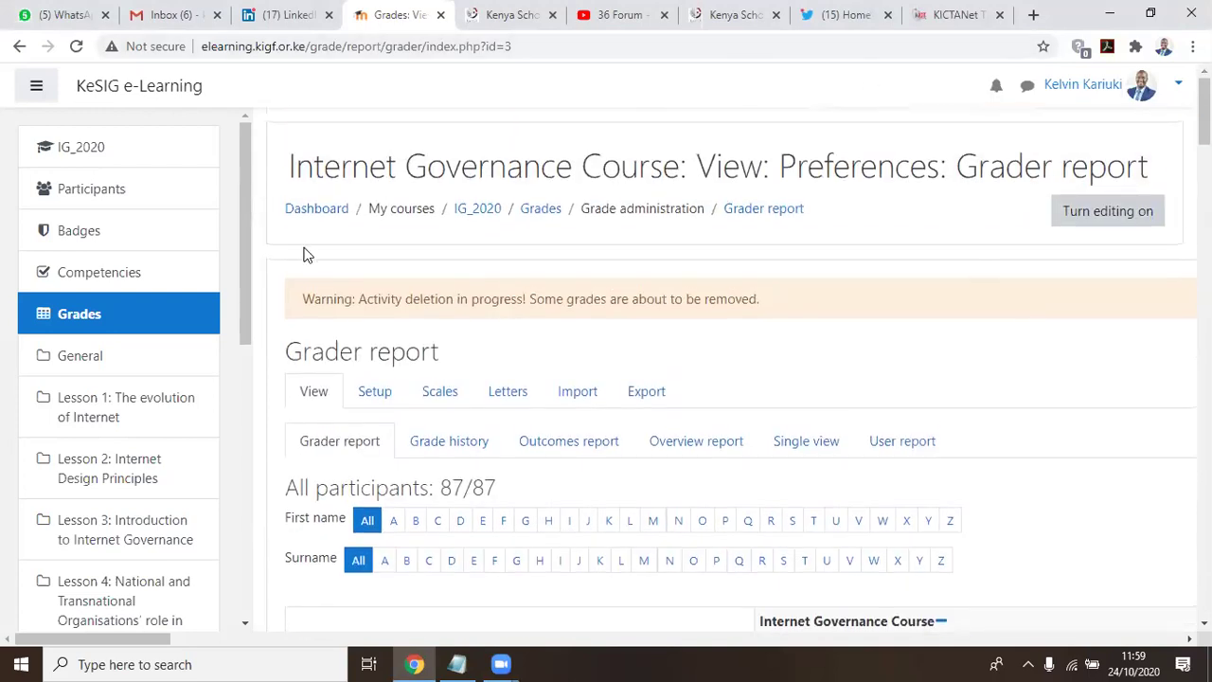
scroll(262, 301, "down", 3)
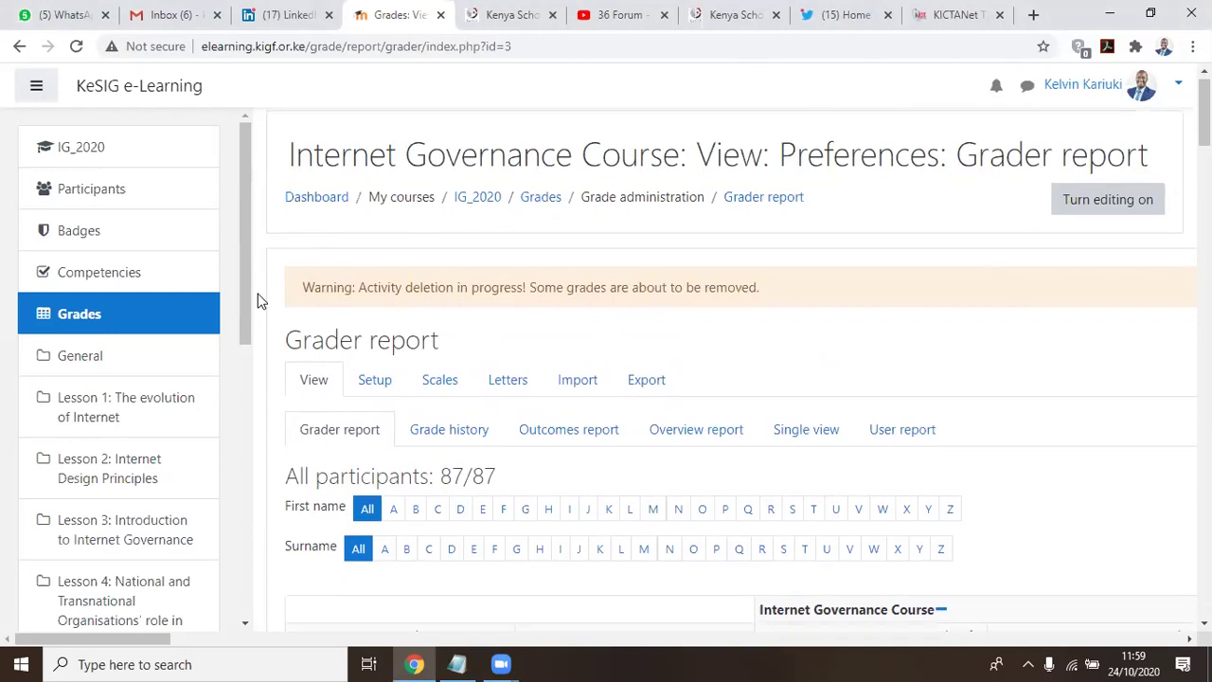
scroll(258, 301, "down", 1)
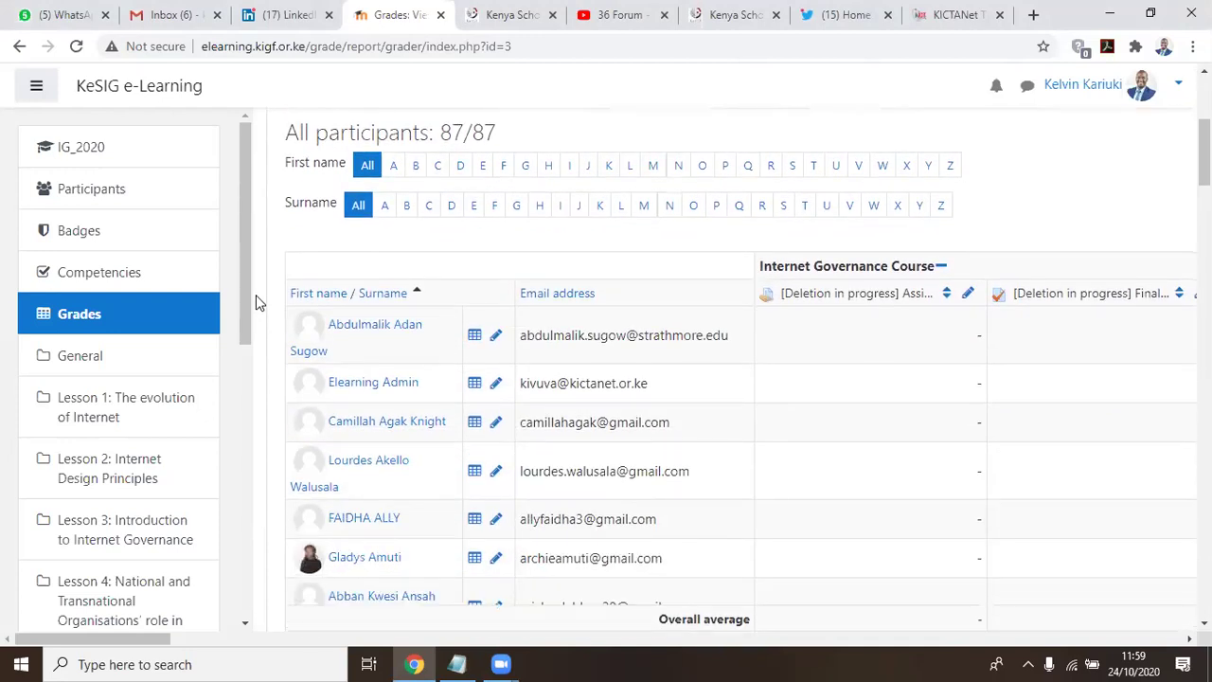
scroll(256, 302, "down", 1)
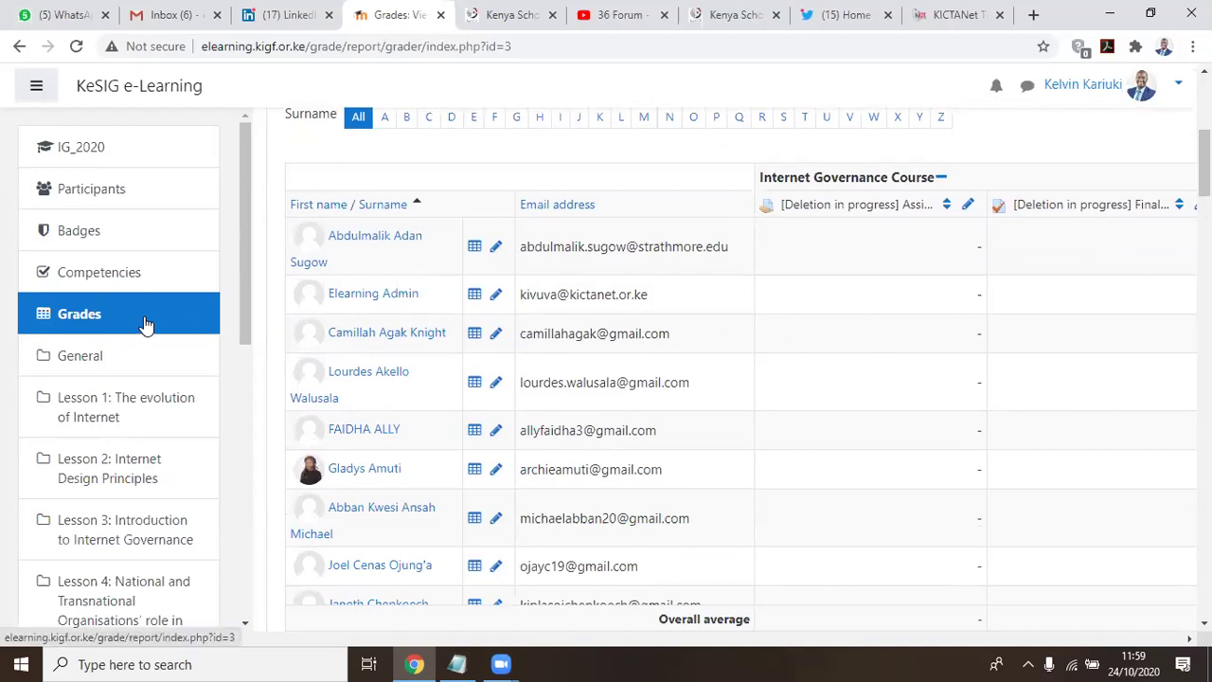
scroll(843, 371, "down", 2)
scroll(844, 371, "down", 9)
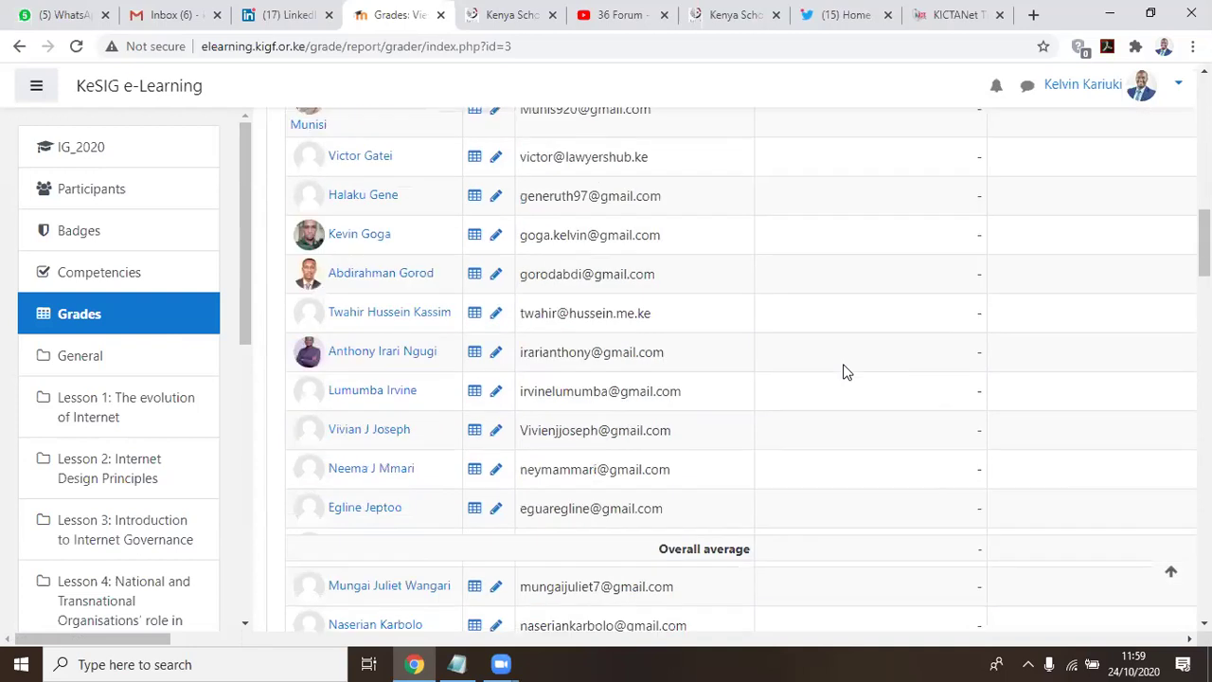
scroll(844, 371, "up", 5)
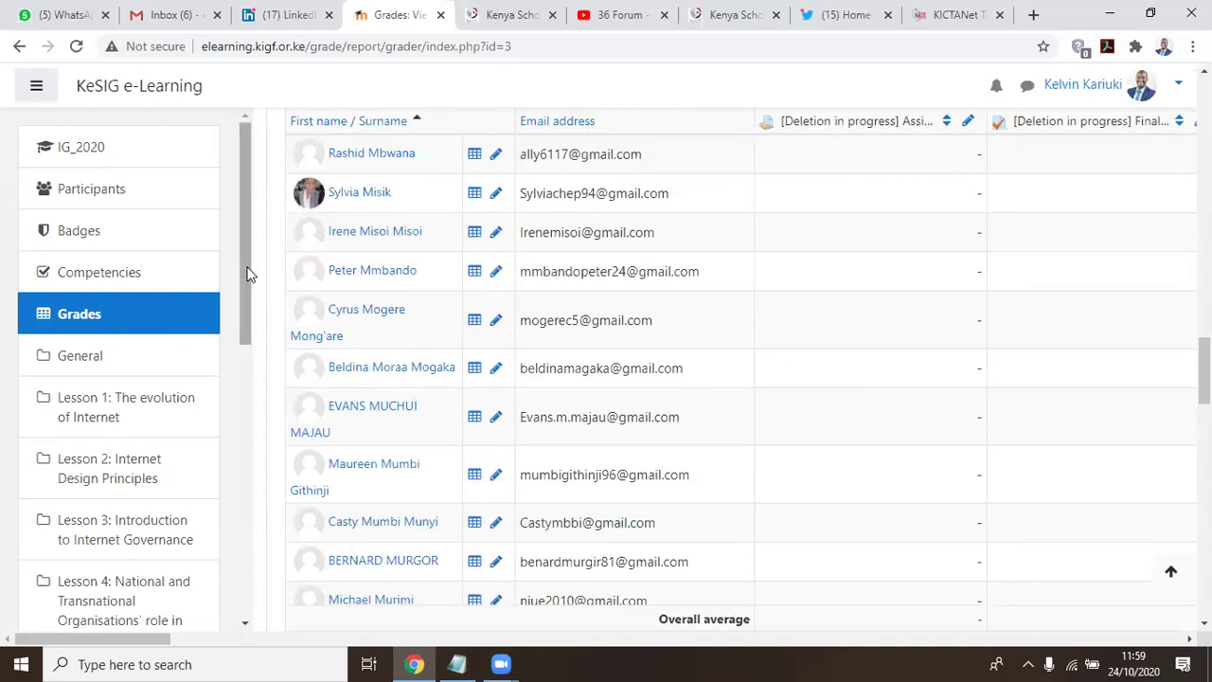
scroll(248, 273, "down", 3)
scroll(268, 282, "down", 6)
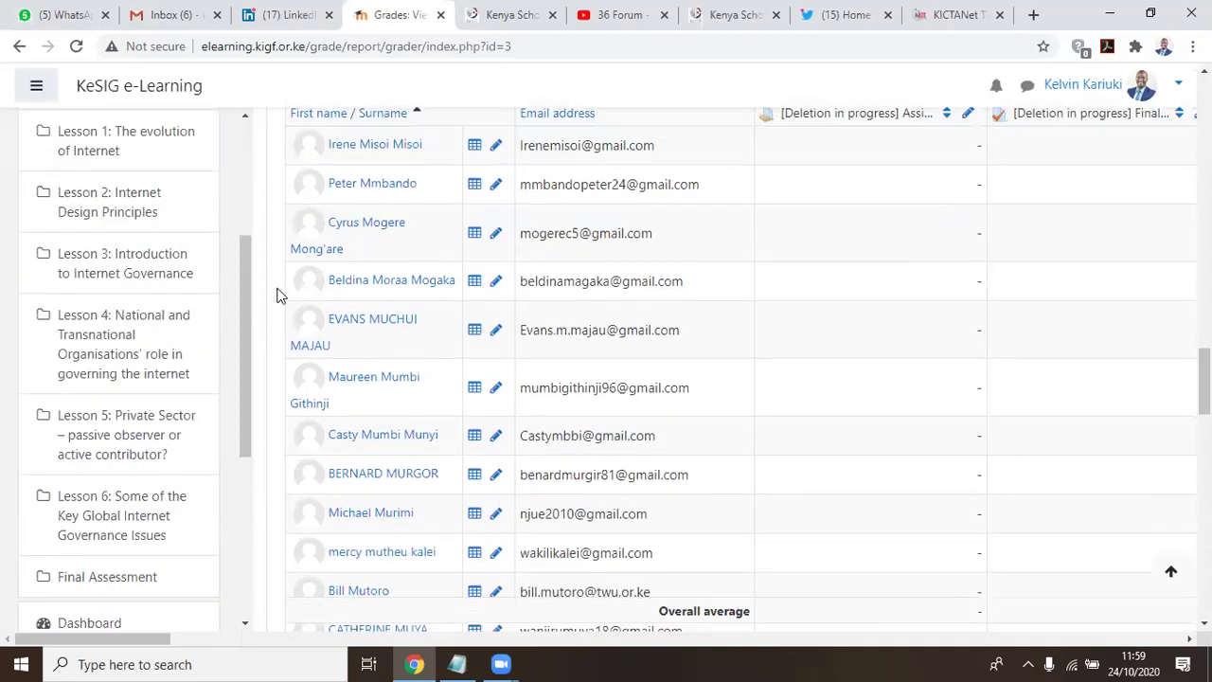
scroll(300, 315, "down", 12)
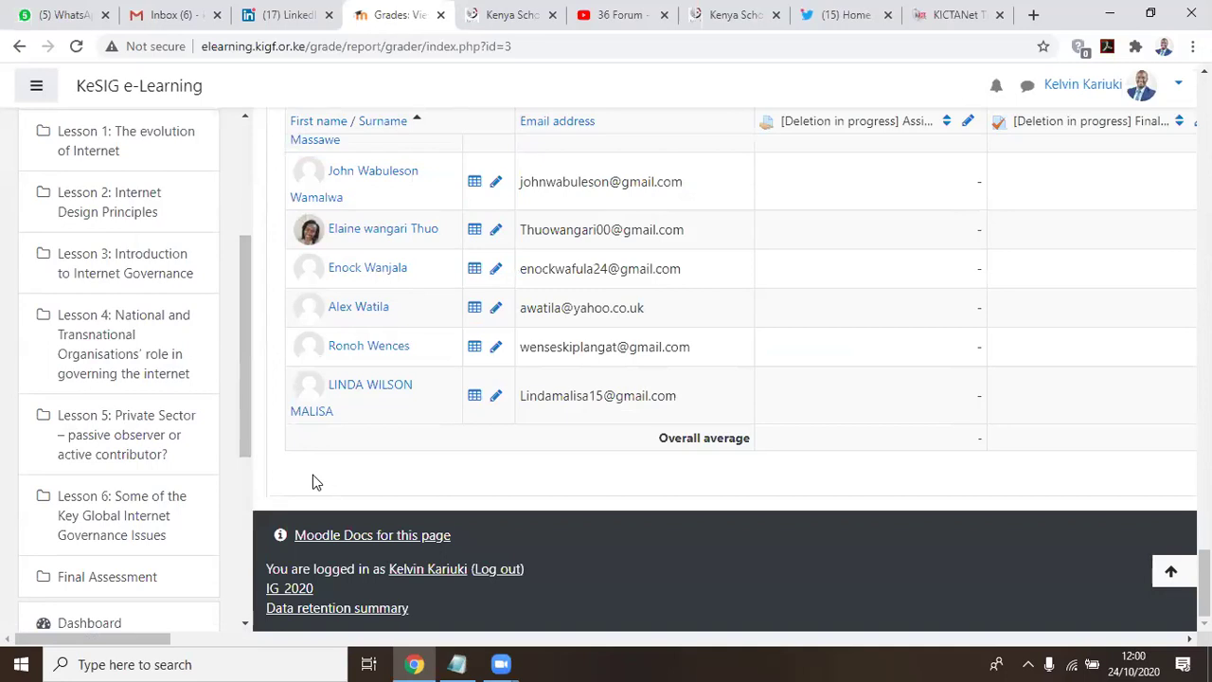
scroll(5, 441, "down", 4)
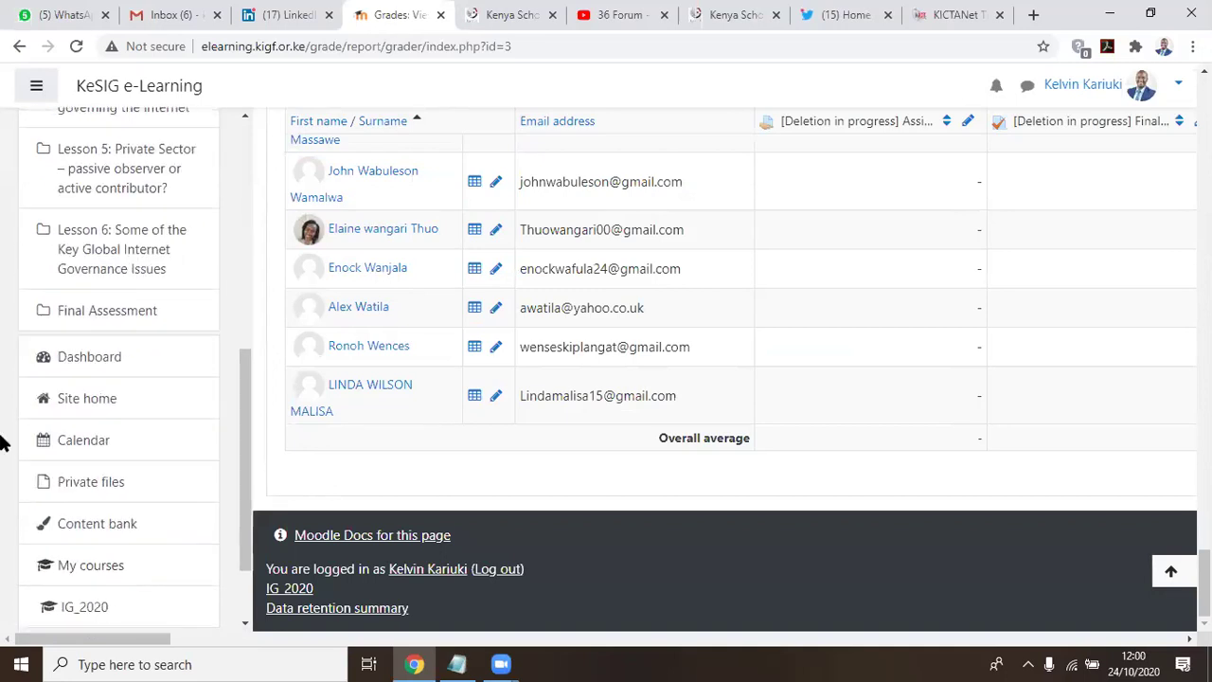
scroll(4, 408, "up", 6)
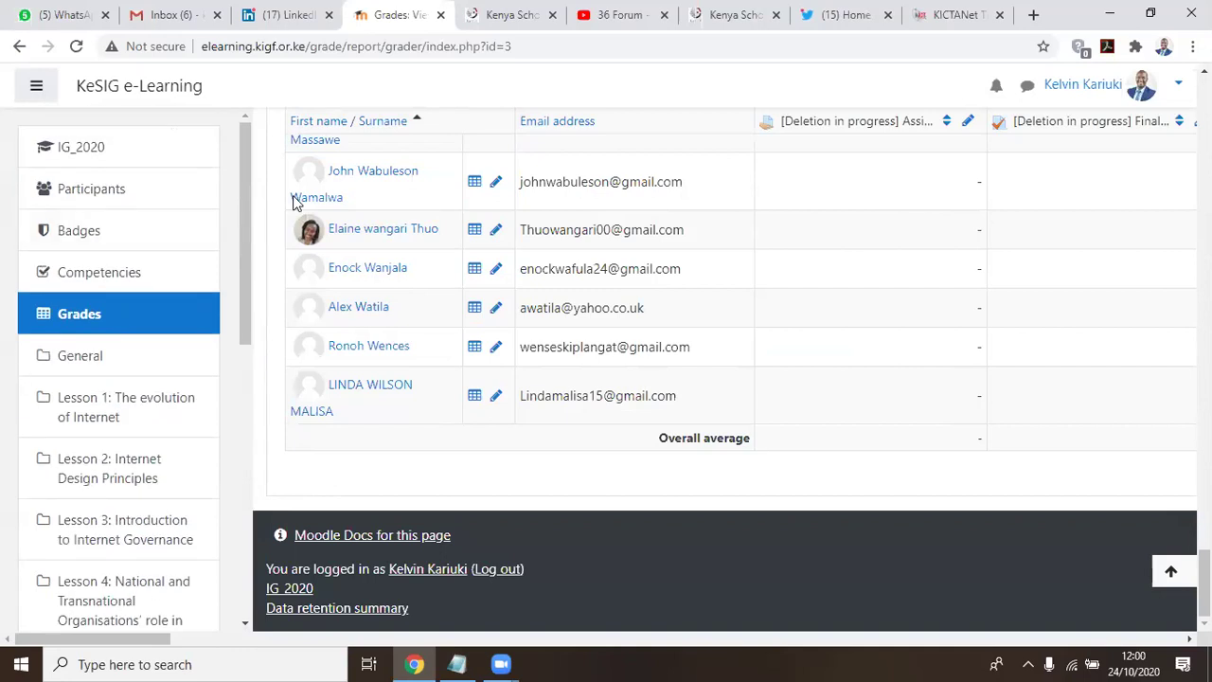
scroll(609, 303, "up", 3)
scroll(609, 303, "up", 15)
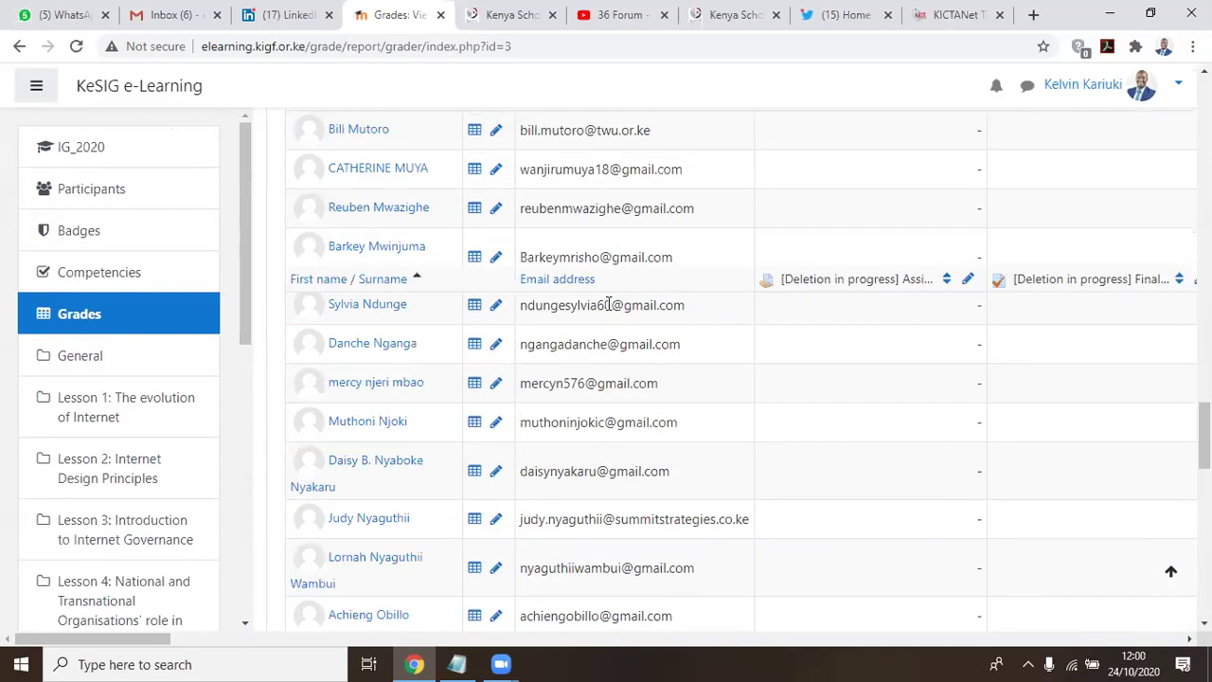
scroll(609, 303, "up", 8)
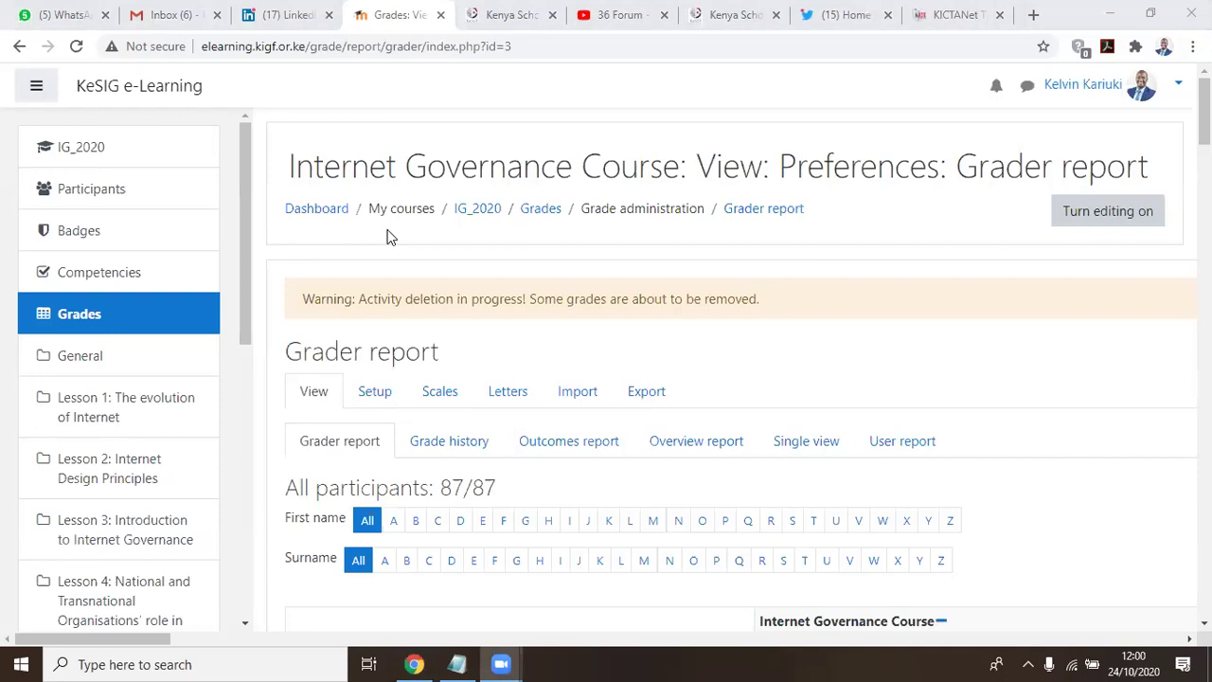
Open IG_2020 from the navigation drawer and scroll through its lessons and activities
left_click(81, 147)
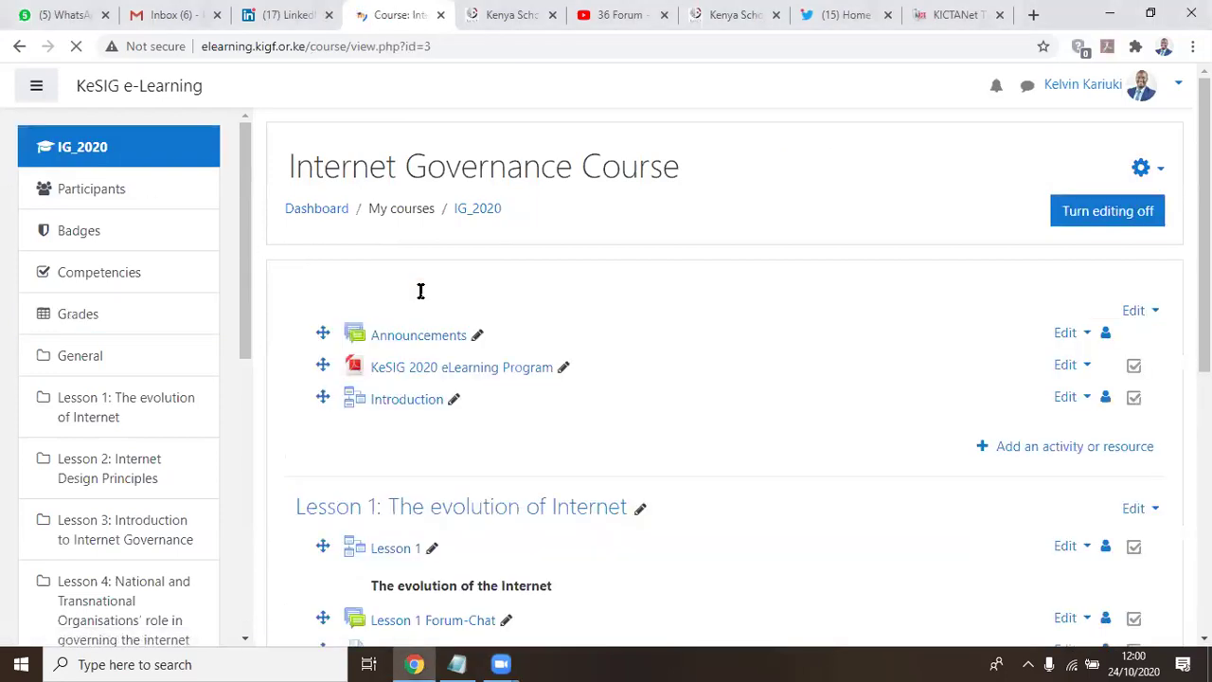
scroll(243, 433, "down", 1)
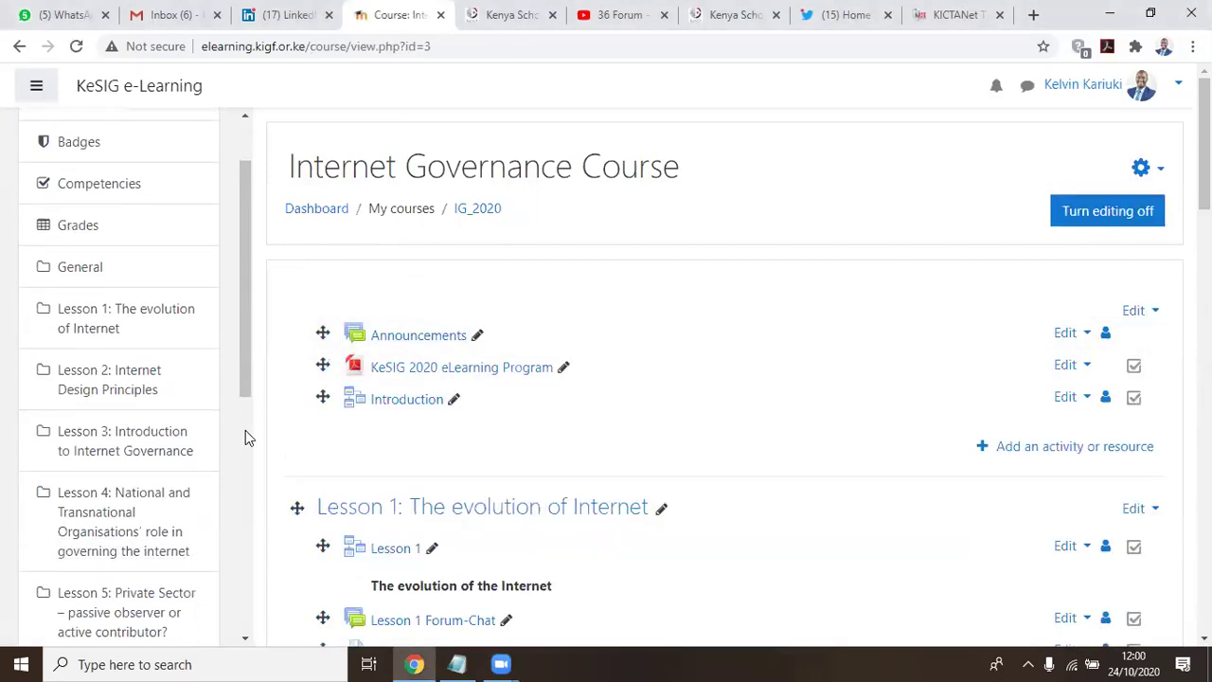
scroll(566, 436, "down", 2)
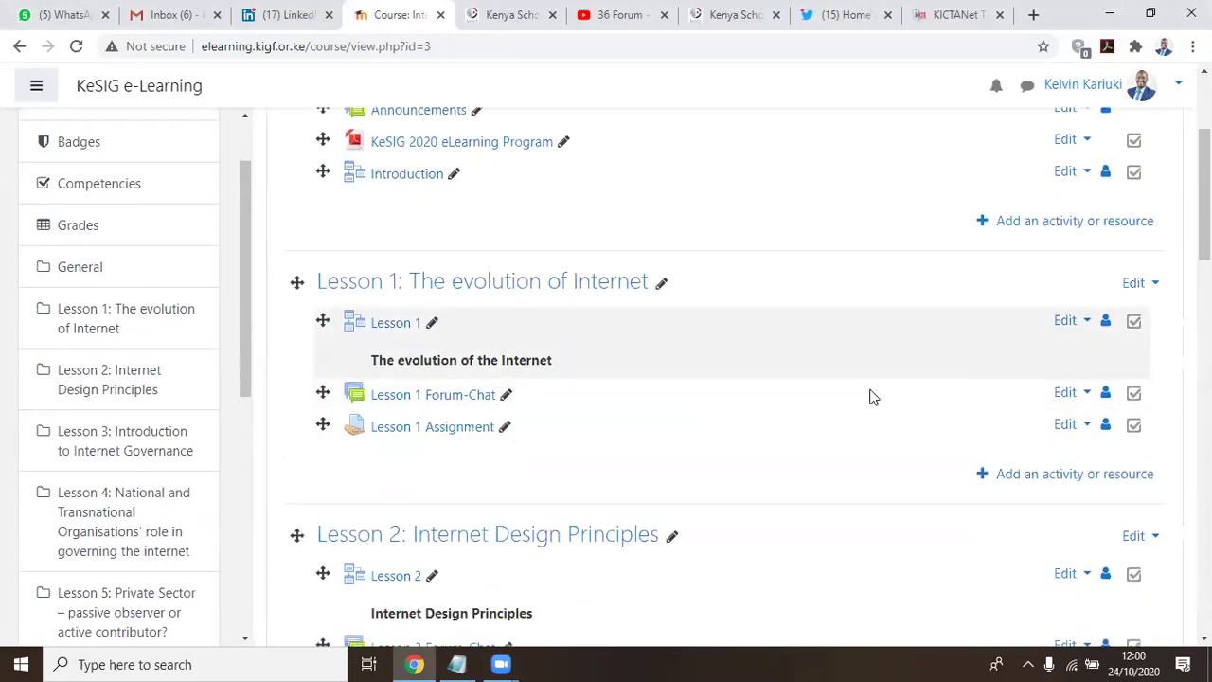
scroll(868, 395, "down", 2)
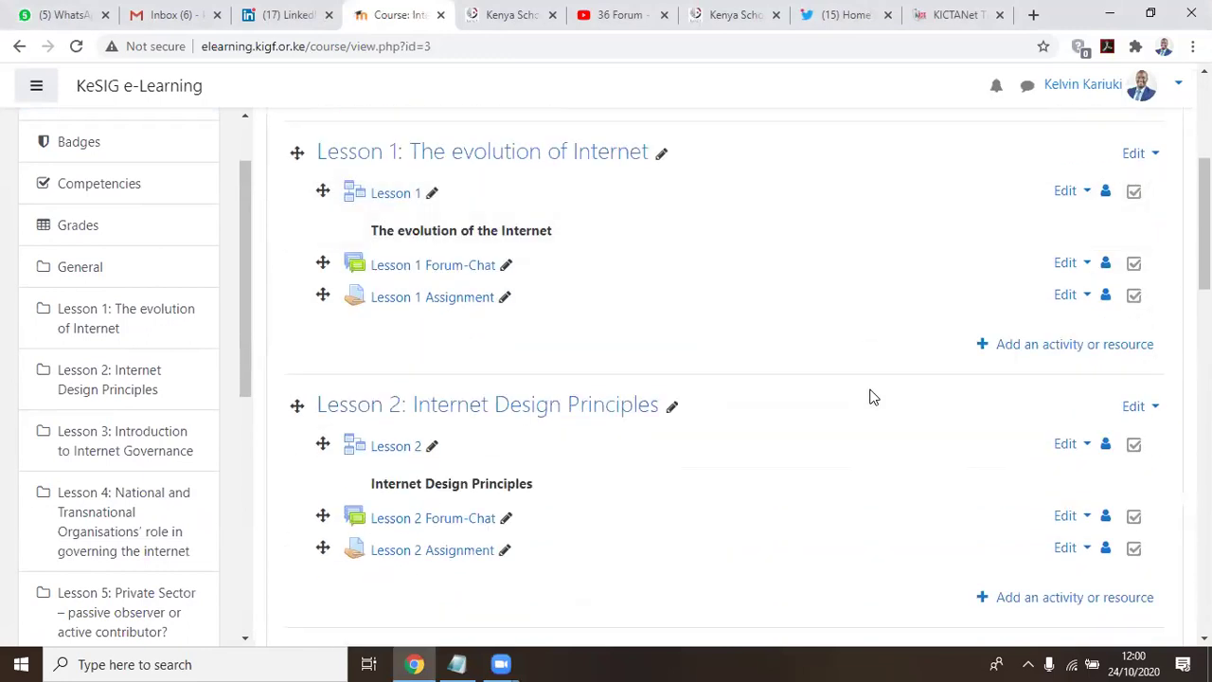
scroll(873, 397, "down", 2)
scroll(873, 397, "down", 1)
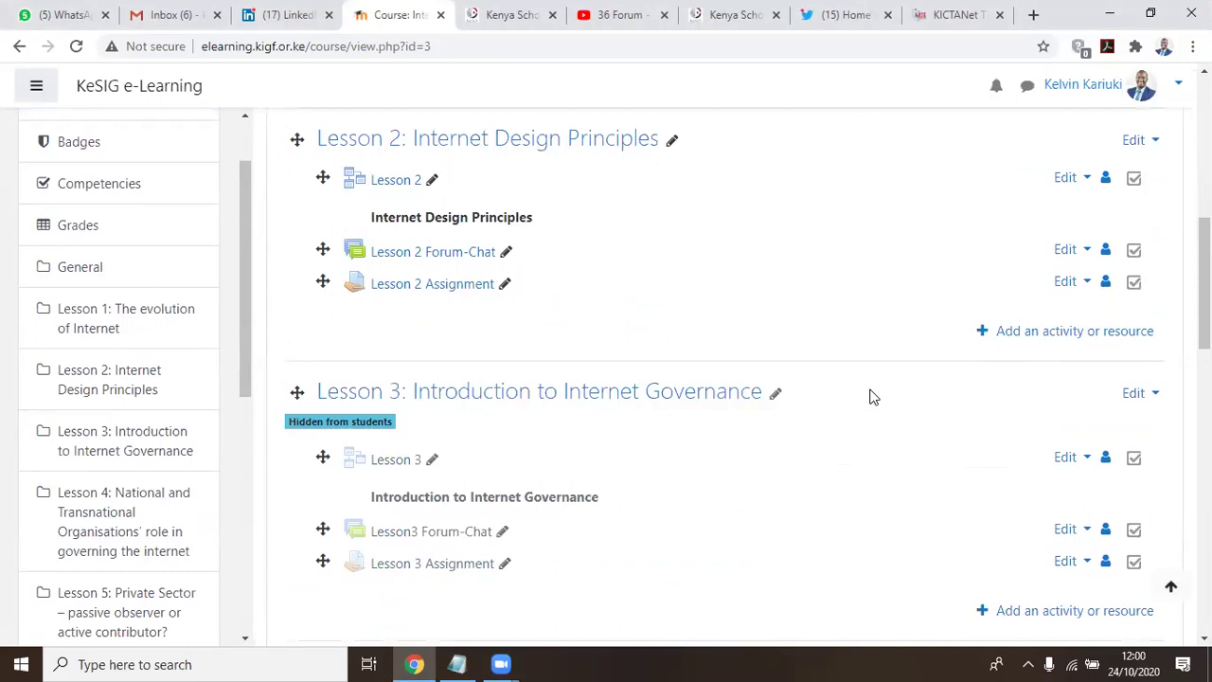
scroll(873, 397, "down", 1)
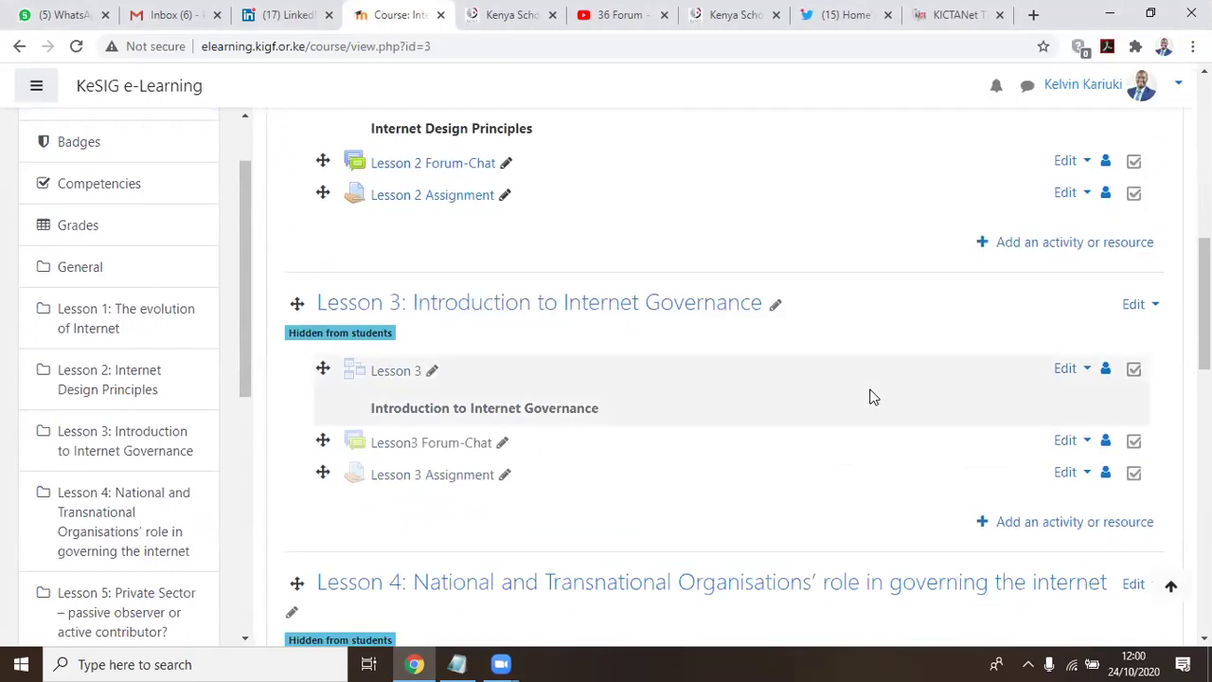
scroll(725, 379, "up", 8)
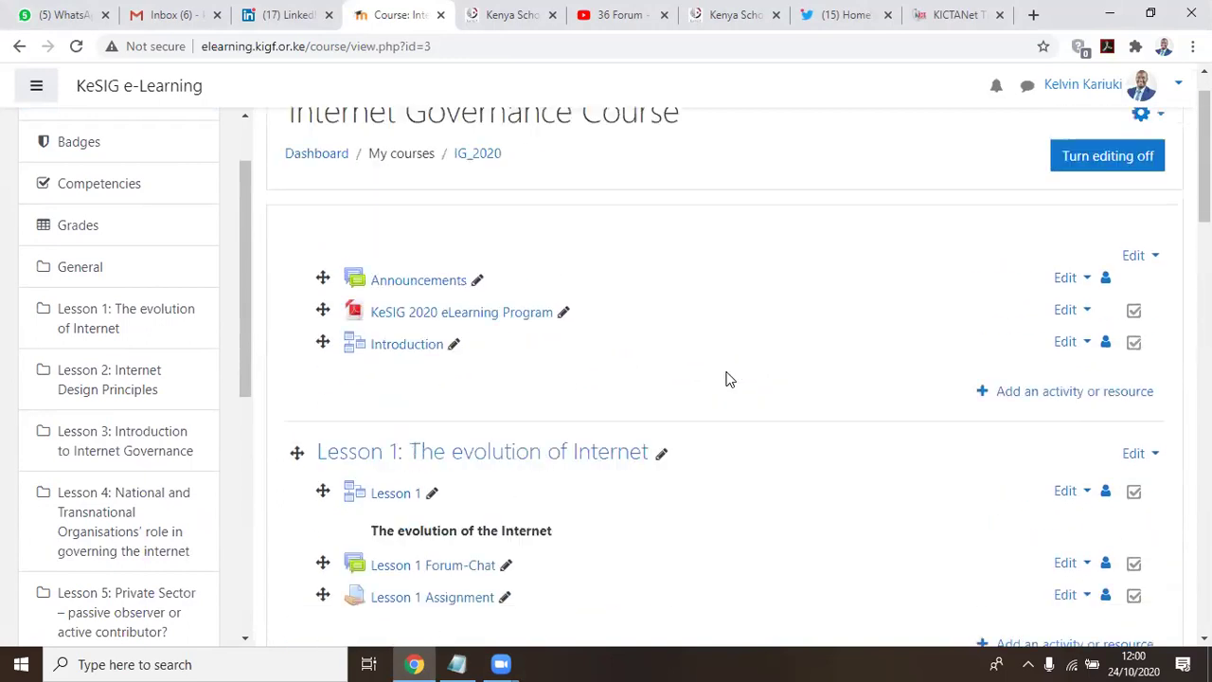